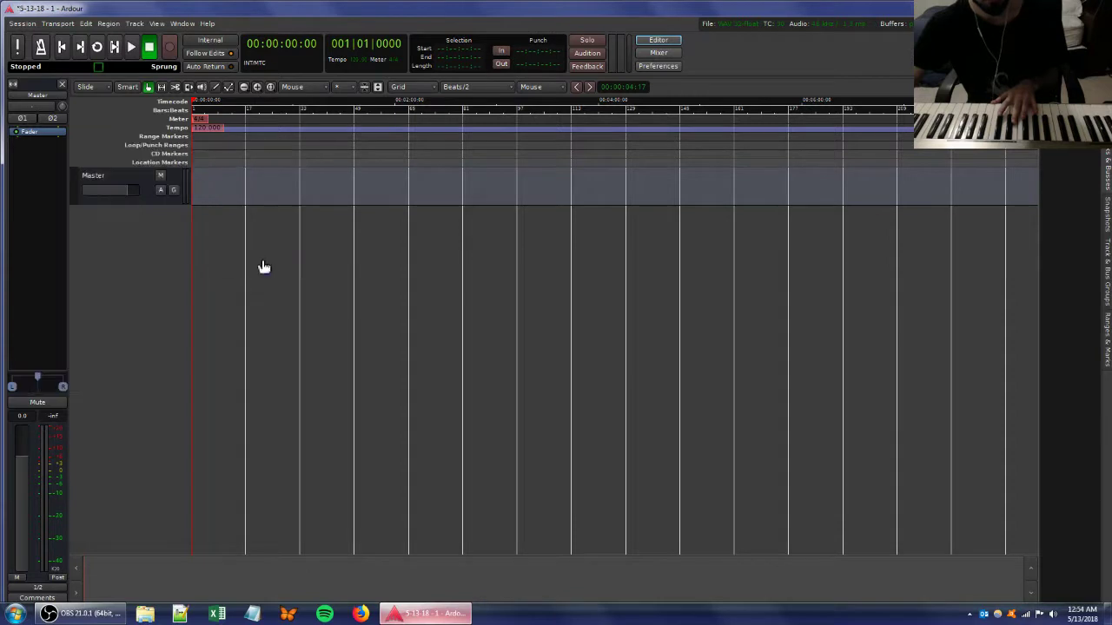
{"action": "left_click_drag", "start_coordinate": [302, 105], "coordinate": [426, 122]}
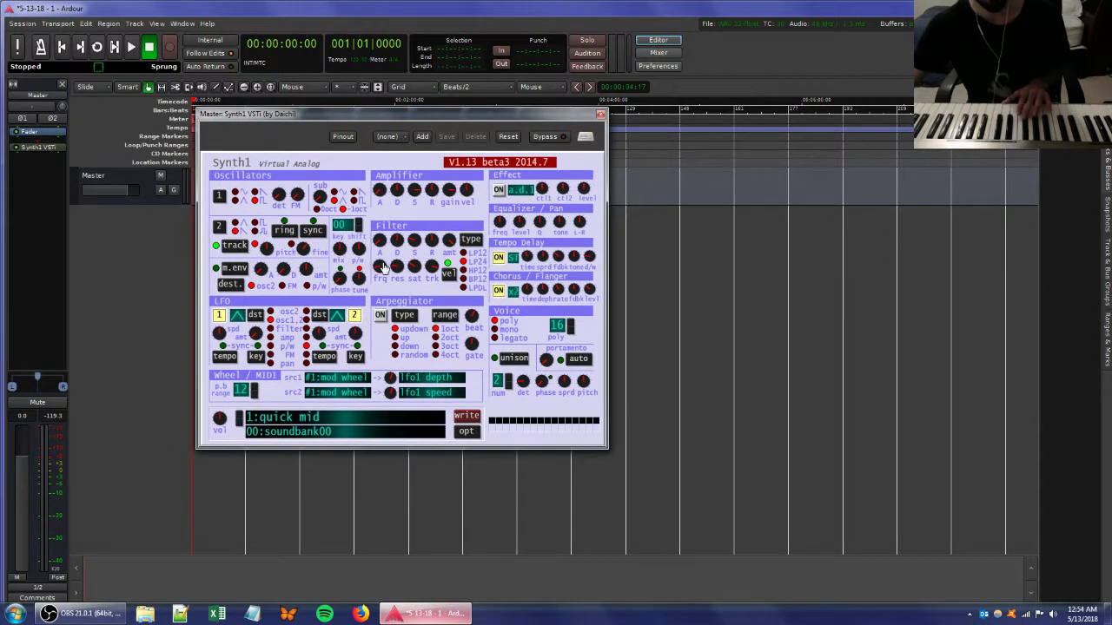
{"action": "left_click", "coordinate": [32, 107]}
{"action": "left_click", "coordinate": [46, 146]}
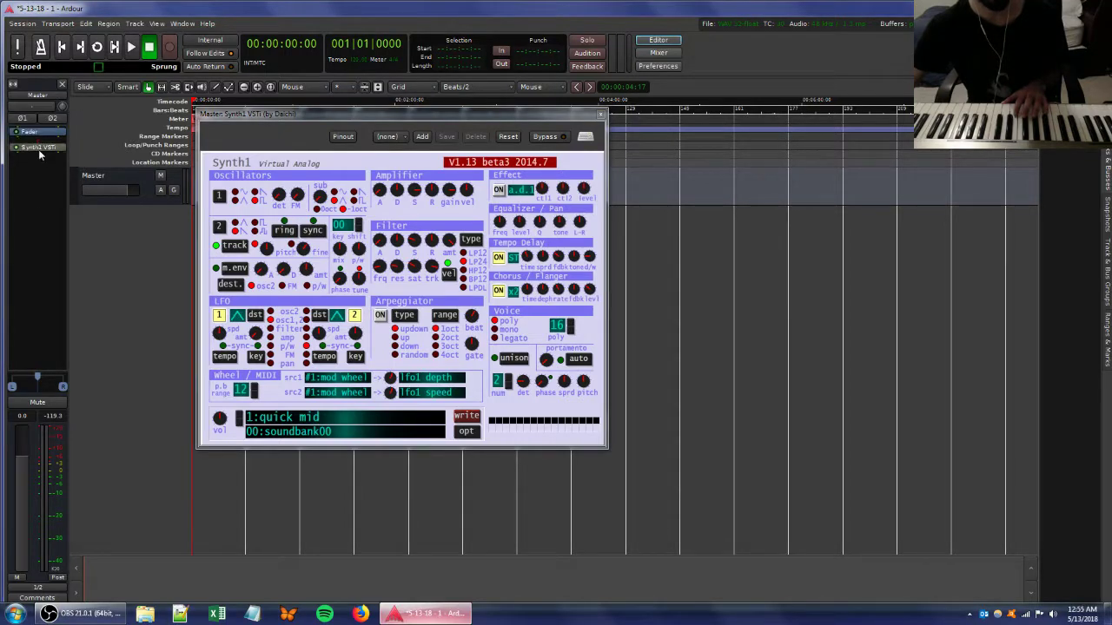
- Add one MIDI track with Synth1 VSTi as its instrument, and delete the Synth1 VSTi plugin from the Master bus
{"action": "double_click", "coordinate": [101, 222]}
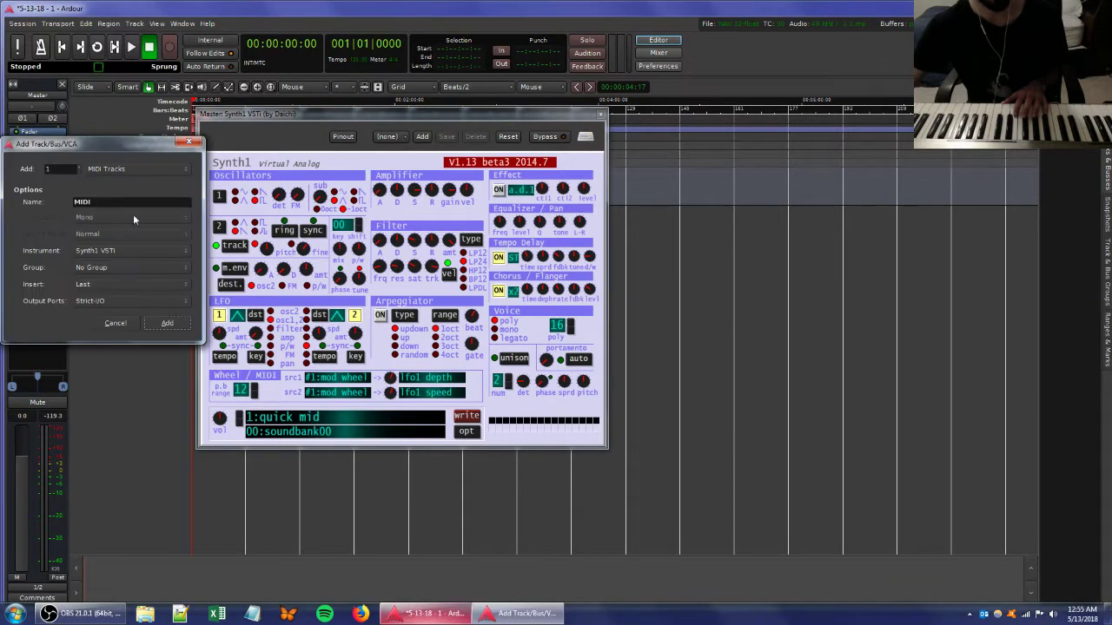
{"action": "left_click", "coordinate": [167, 324]}
{"action": "left_click", "coordinate": [105, 171]}
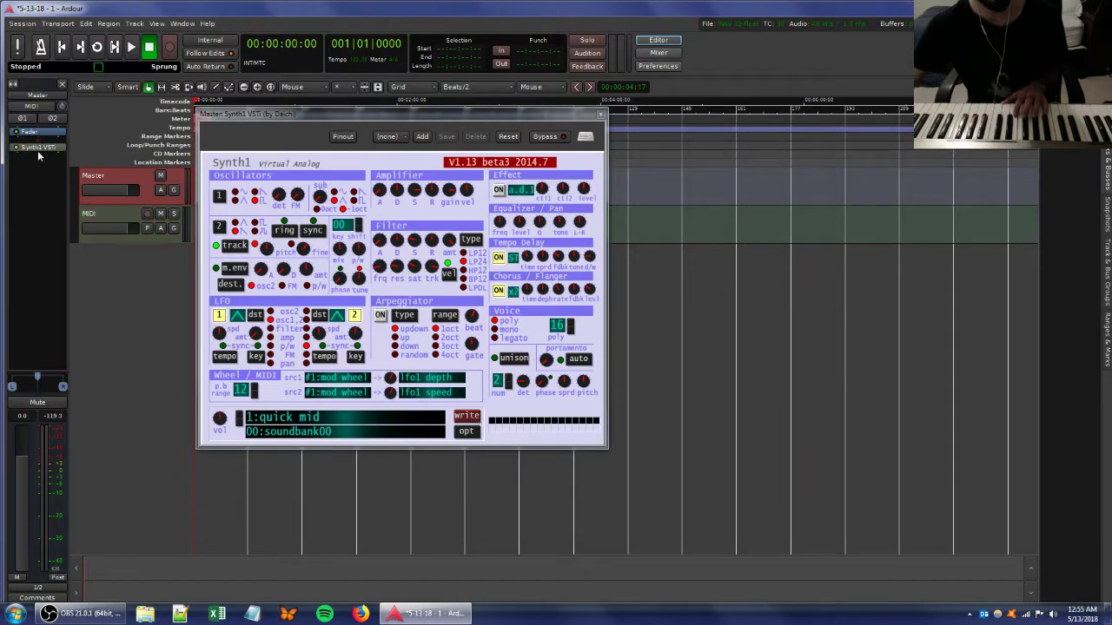
{"action": "right_click", "coordinate": [34, 147]}
{"action": "left_click", "coordinate": [88, 287]}
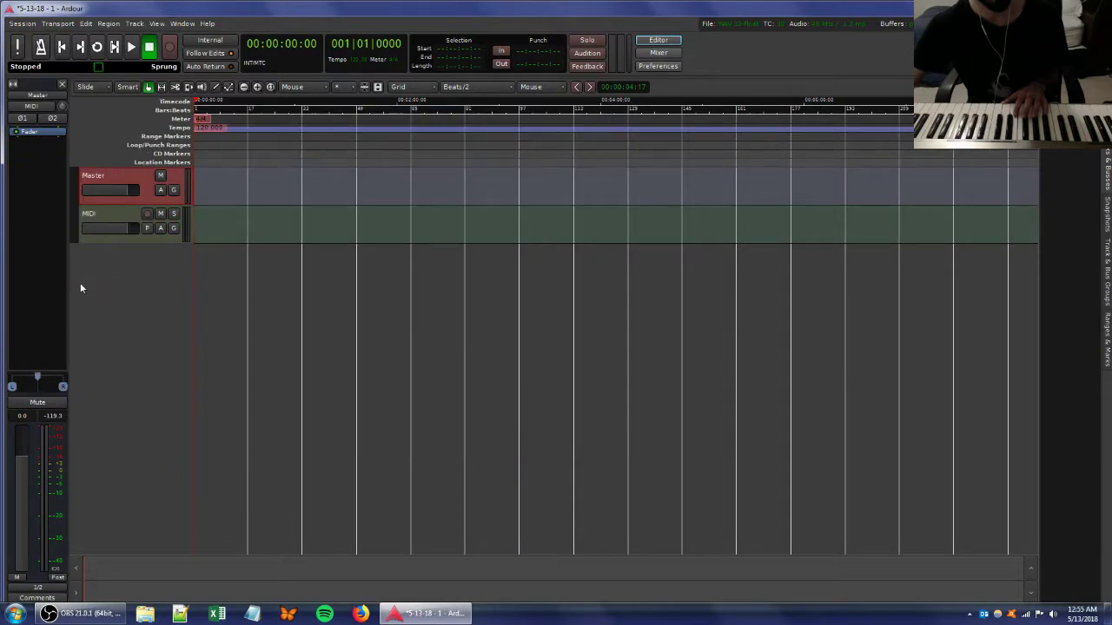
- Connect the MIDI track's input to masterkey 49 and open its Synth1 VSTi editor
{"action": "left_click", "coordinate": [125, 224]}
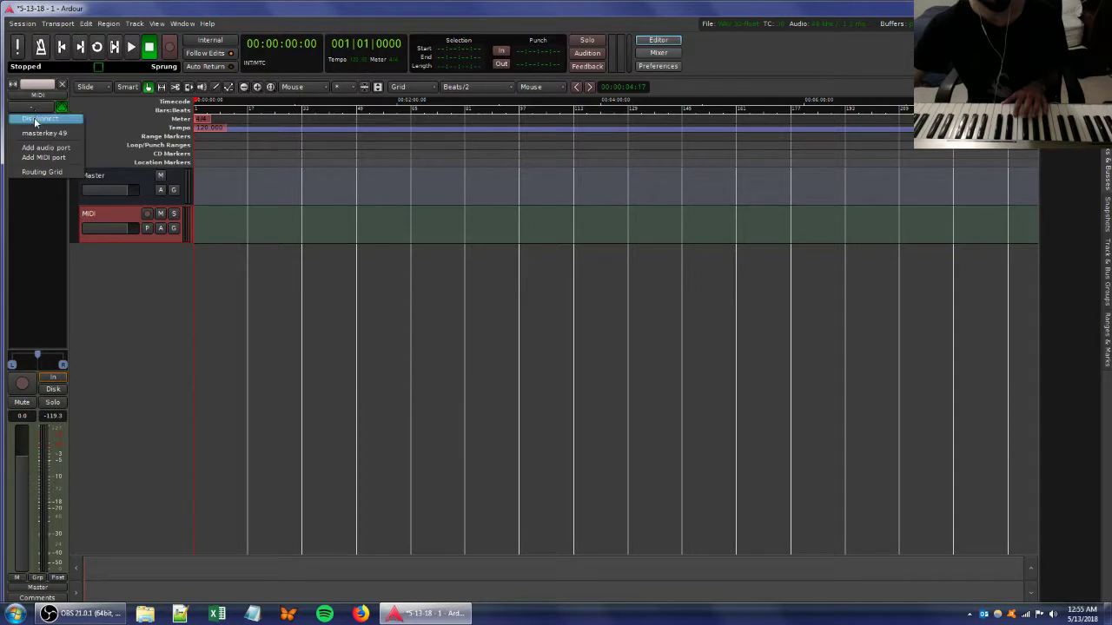
{"action": "double_click", "coordinate": [38, 122]}
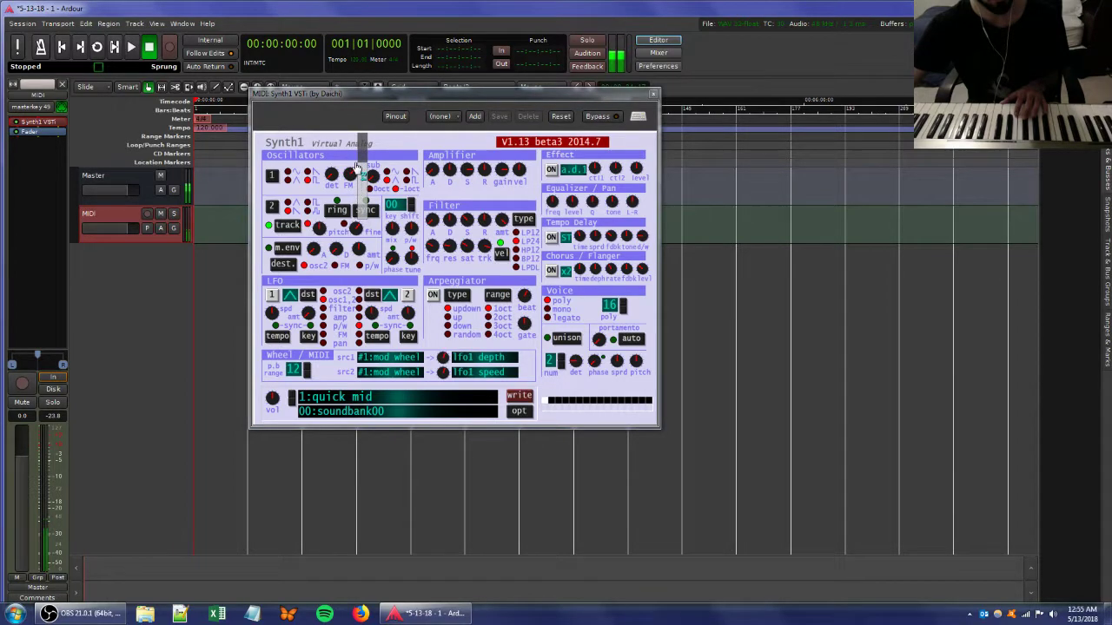
- Add the favorite plugin DIS_CamelCrusher to the MIDI track with its Distortion section off, and adjust Synth1's filter tracking
{"action": "right_click", "coordinate": [40, 160]}
{"action": "mouse_move", "coordinate": [70, 166]}
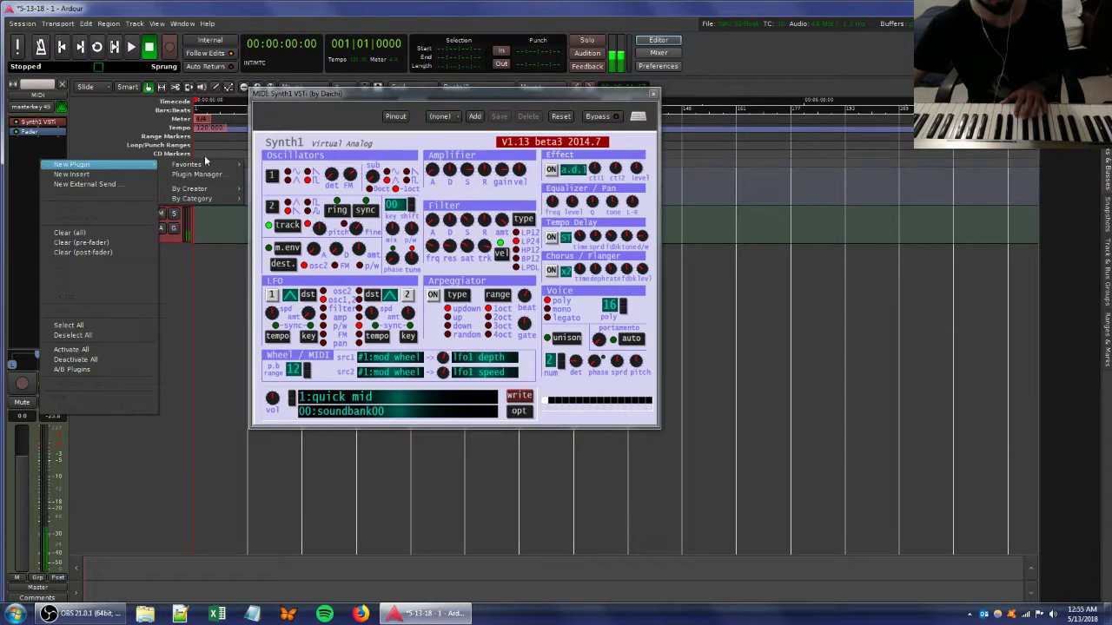
{"action": "mouse_move", "coordinate": [205, 163]}
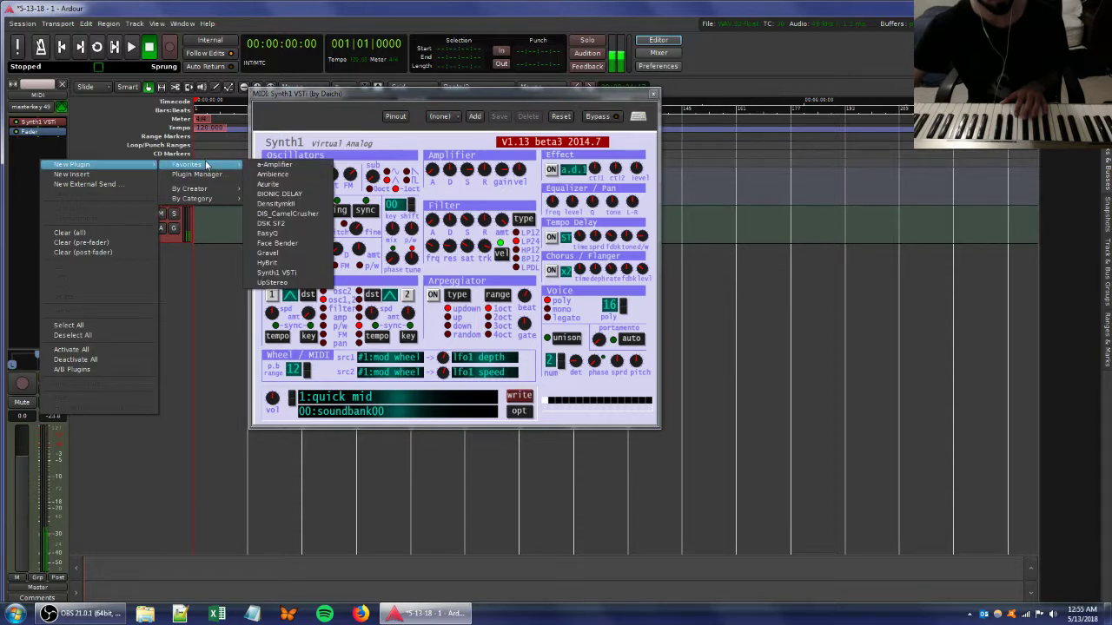
{"action": "left_click", "coordinate": [290, 217]}
{"action": "left_click", "coordinate": [174, 247]}
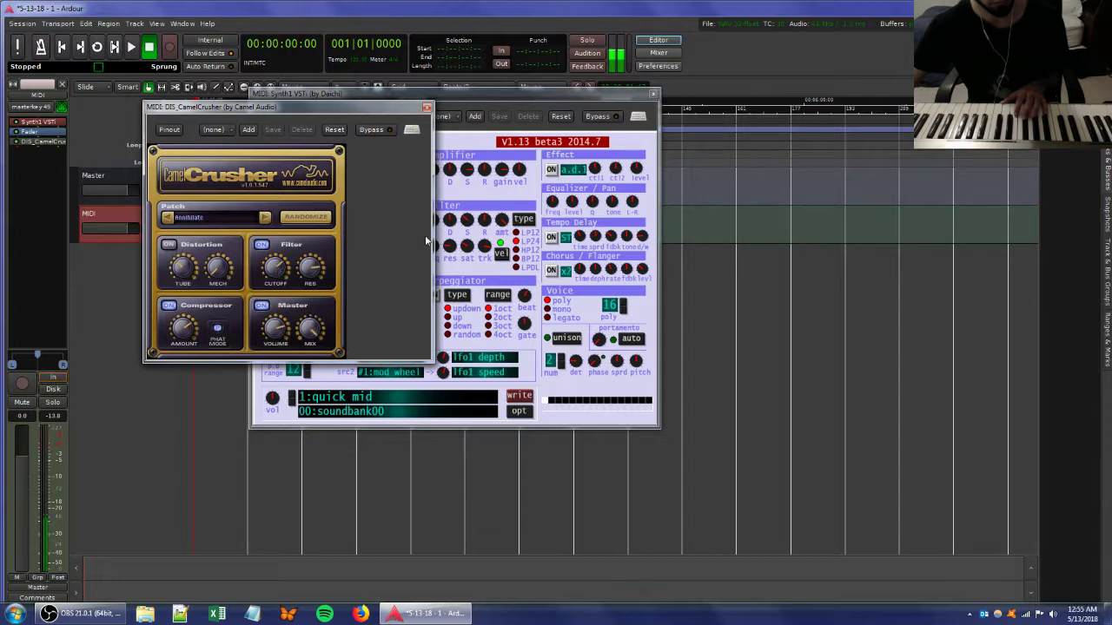
{"action": "left_click", "coordinate": [478, 262]}
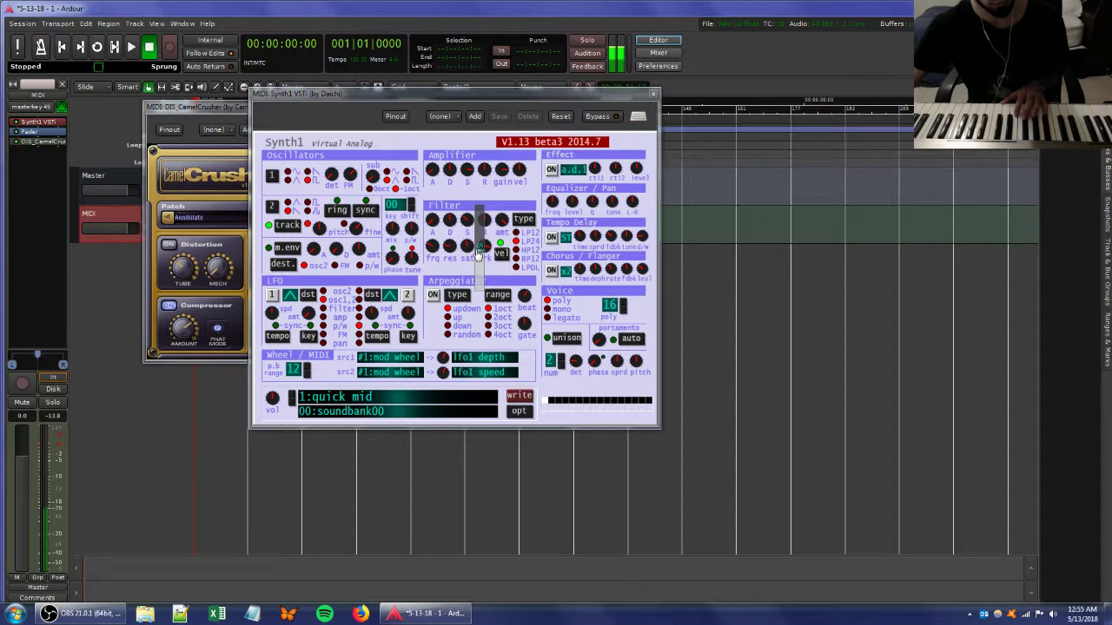
- Add the favorite plugin Ambience to the MIDI track and raise its dry level to about 0.7 dB
{"action": "right_click", "coordinate": [35, 162]}
{"action": "mouse_move", "coordinate": [61, 165]}
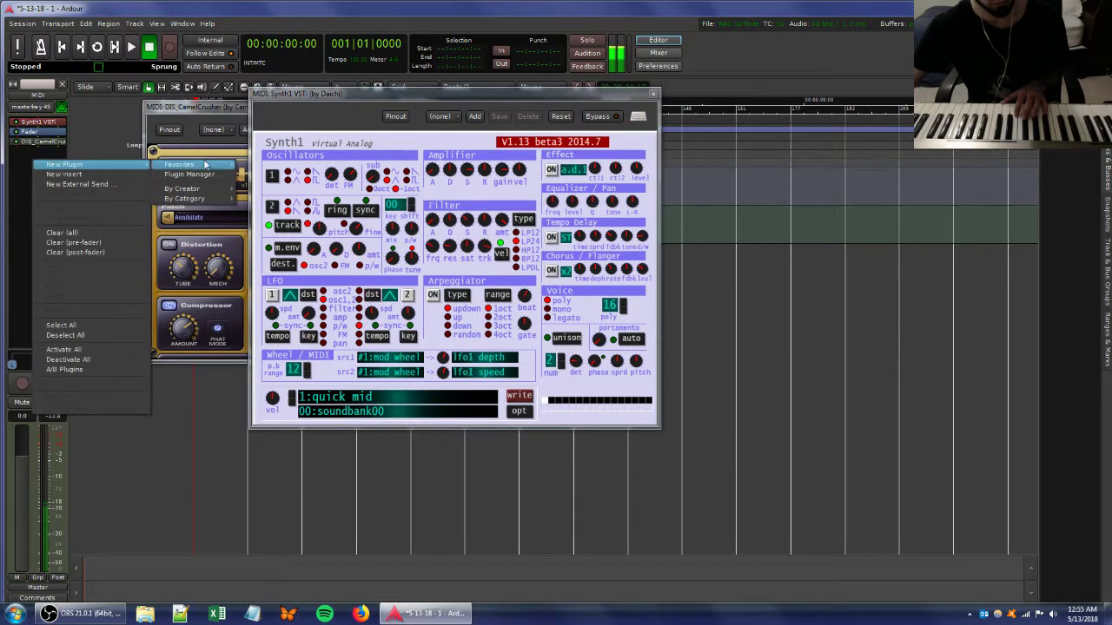
{"action": "mouse_move", "coordinate": [205, 165]}
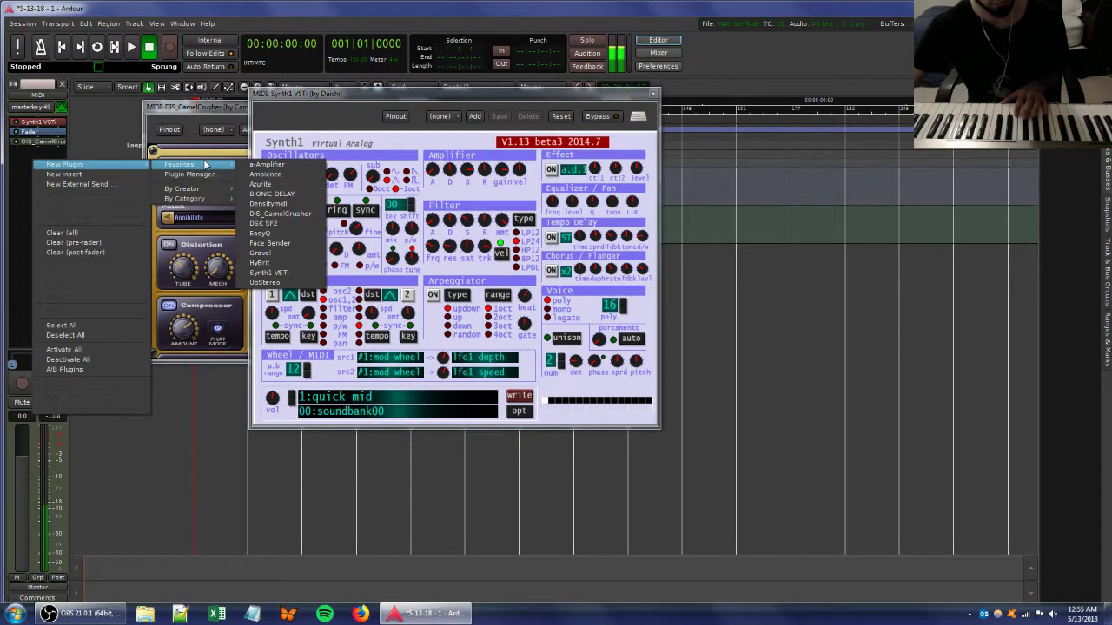
{"action": "left_click", "coordinate": [279, 176]}
{"action": "left_click_drag", "start_coordinate": [320, 253], "coordinate": [369, 254]}
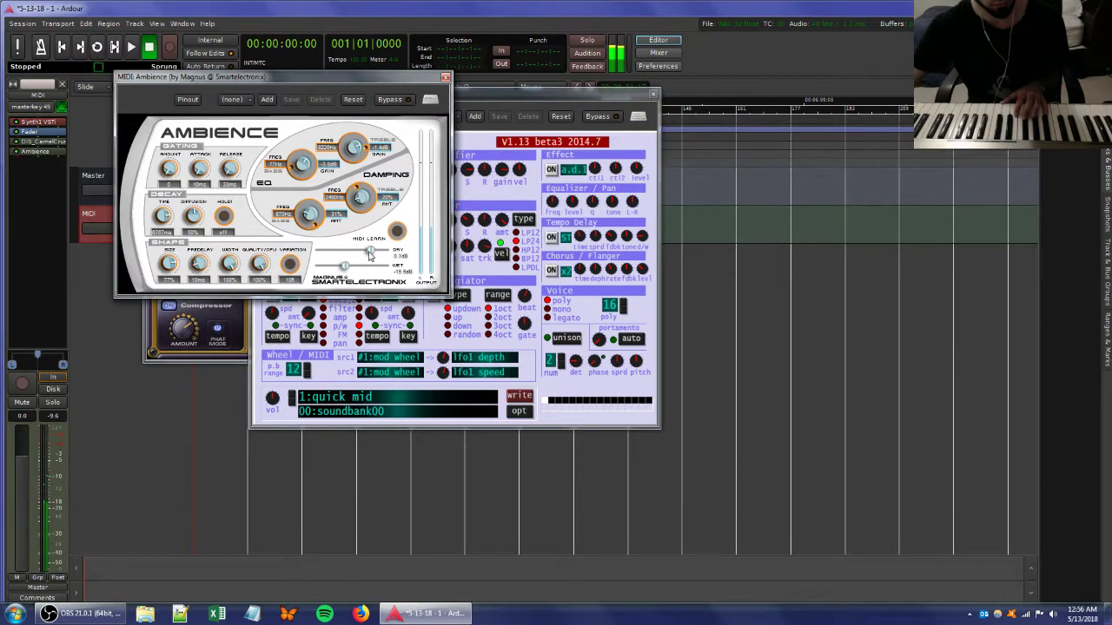
- Add the Azurite chorus to the MIDI track, bypass Ambience and adjust Azurite's wet mix
{"action": "right_click", "coordinate": [29, 172]}
{"action": "mouse_move", "coordinate": [74, 178]}
{"action": "mouse_move", "coordinate": [174, 178]}
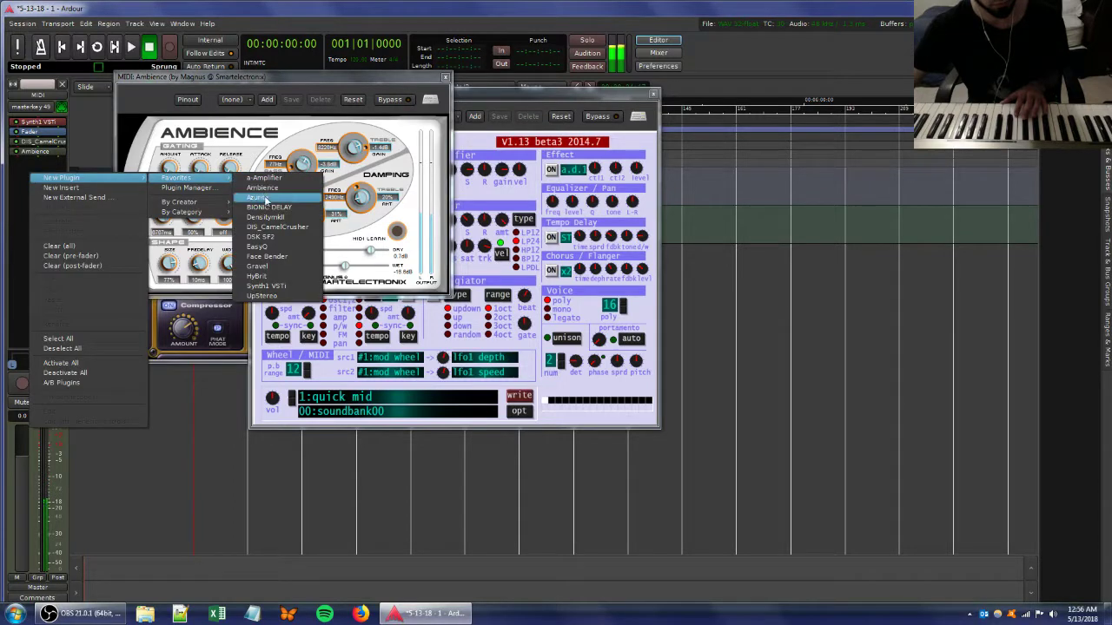
{"action": "left_click", "coordinate": [257, 198]}
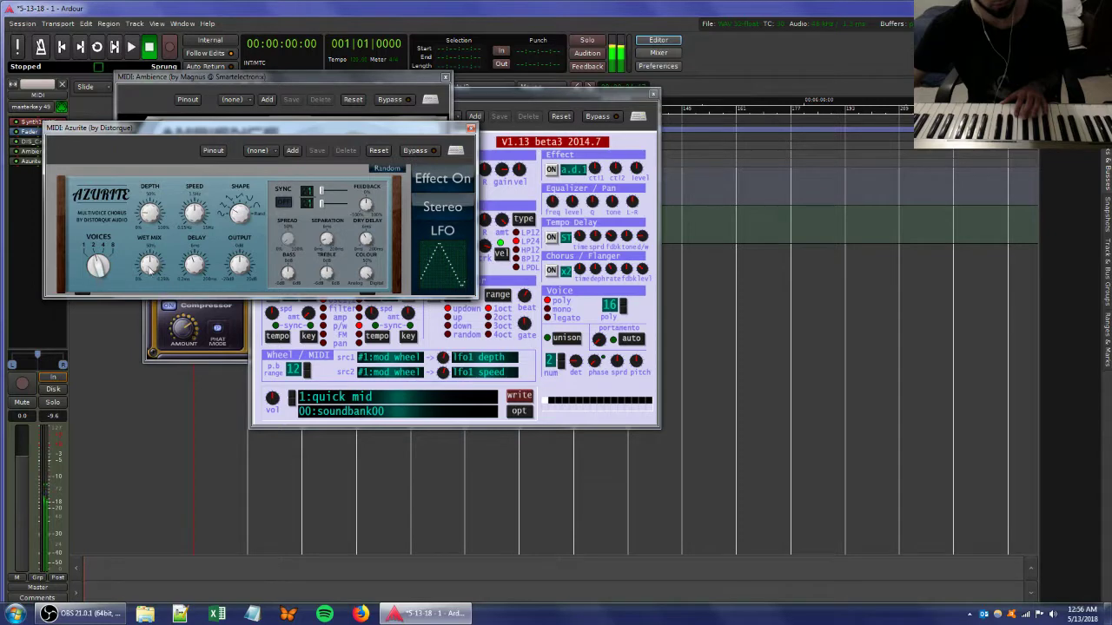
{"action": "left_click", "coordinate": [15, 157]}
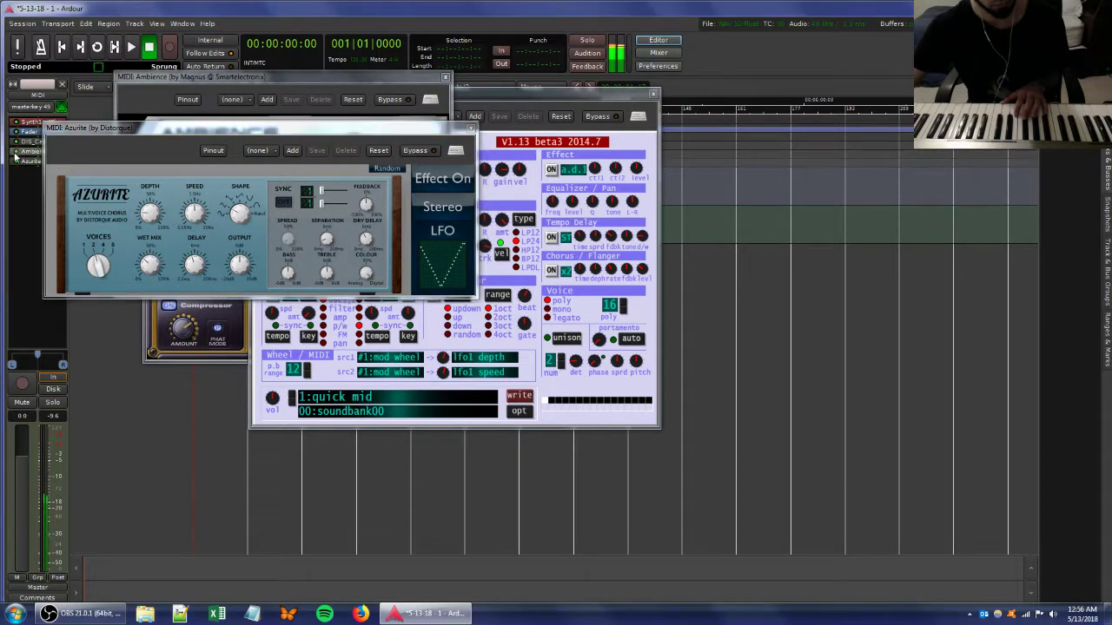
{"action": "left_click", "coordinate": [145, 276]}
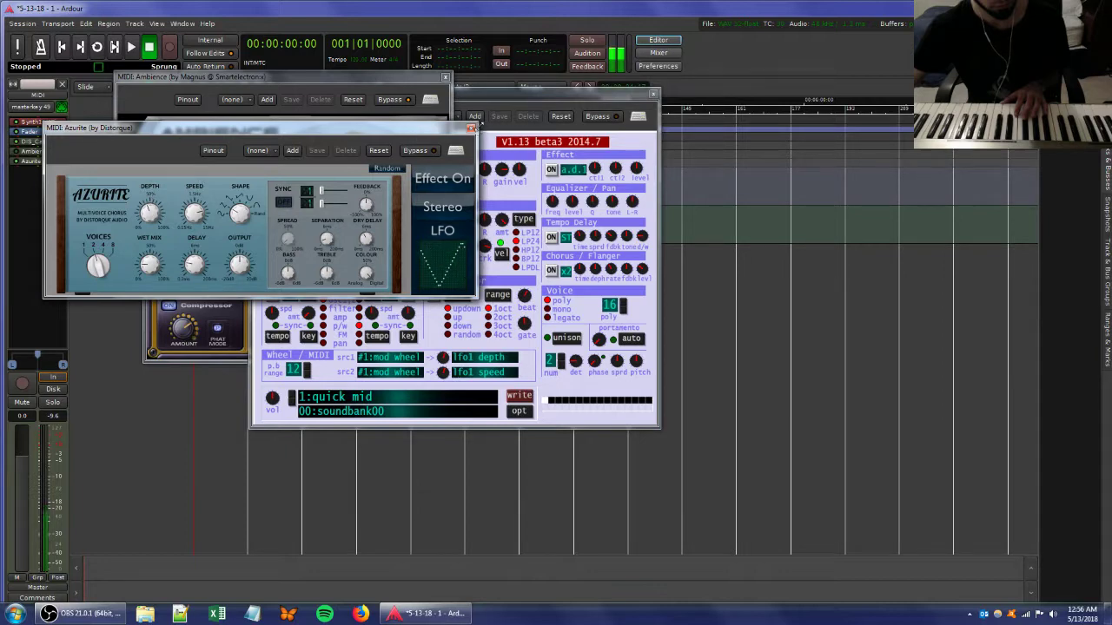
- Add the favorite plugin EasyQ to the MIDI track and arrange the Synth1 and EasyQ windows side by side
{"action": "left_click_drag", "start_coordinate": [528, 100], "coordinate": [672, 148]}
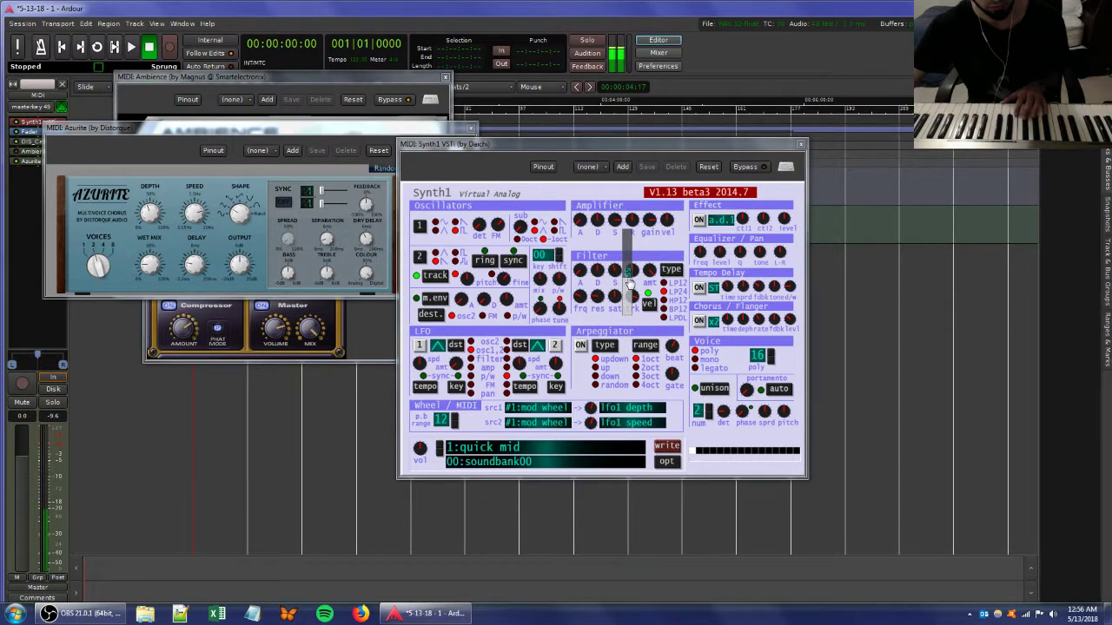
{"action": "right_click", "coordinate": [45, 179]}
{"action": "mouse_move", "coordinate": [47, 182]}
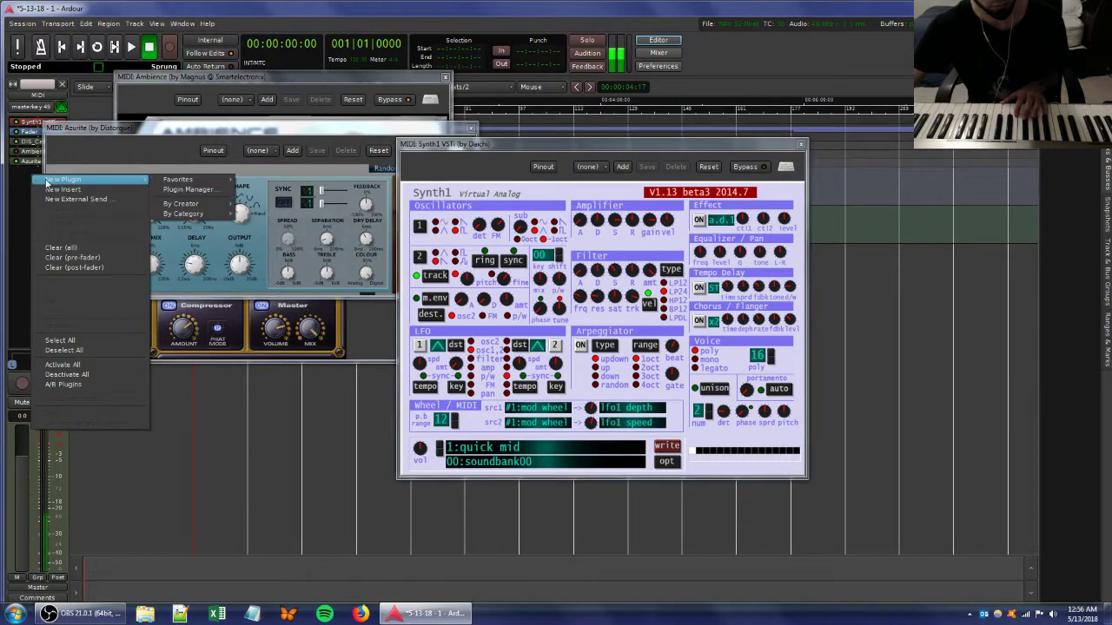
{"action": "mouse_move", "coordinate": [174, 179]}
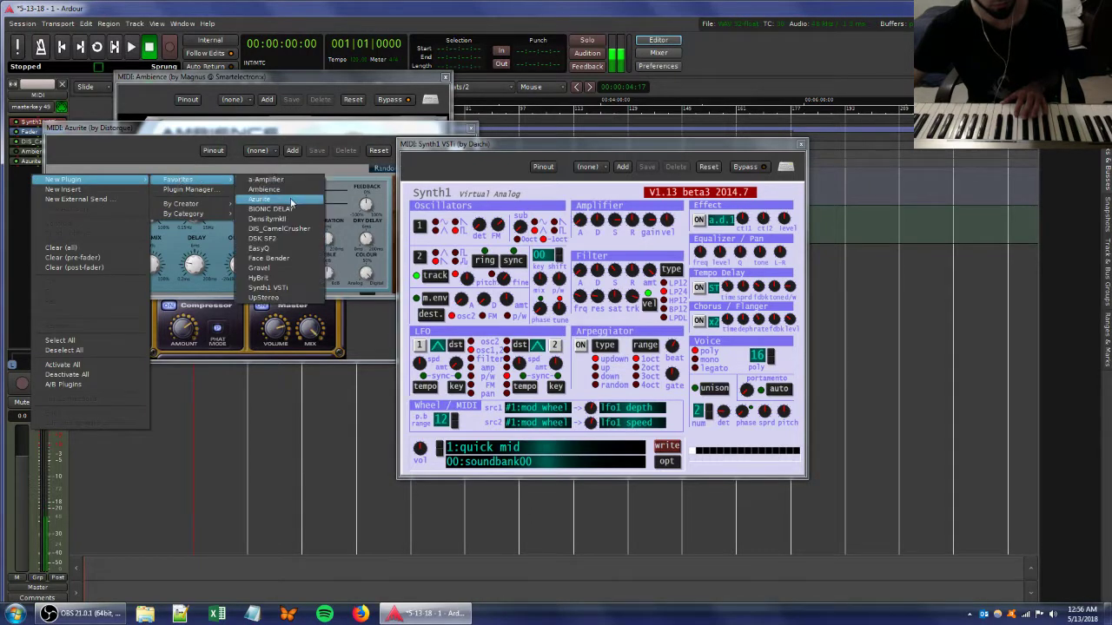
{"action": "left_click", "coordinate": [270, 249]}
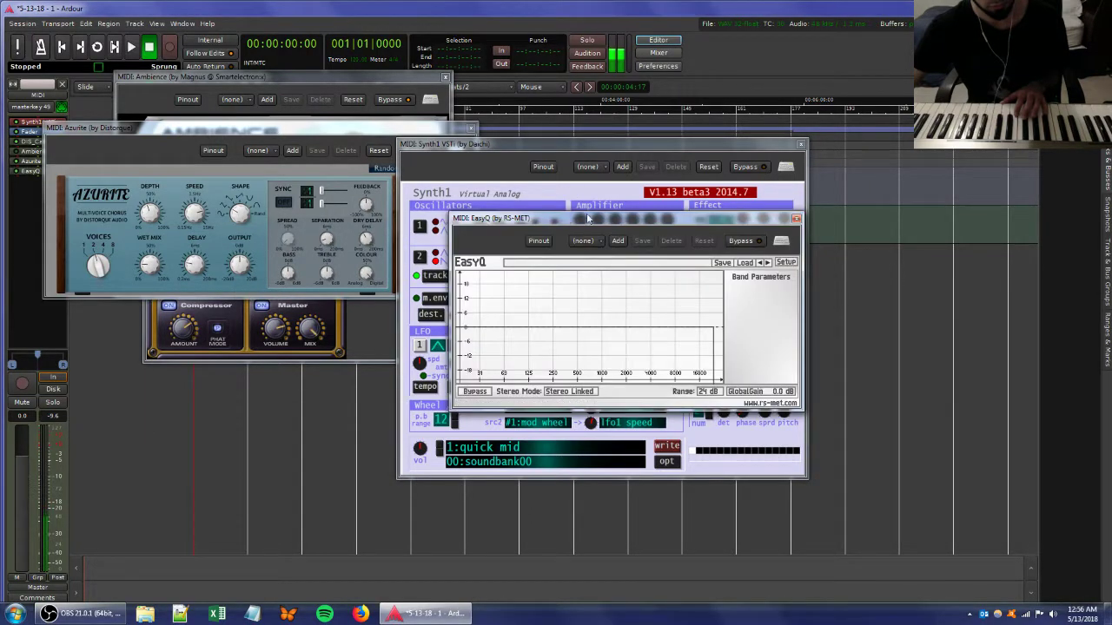
{"action": "left_click_drag", "start_coordinate": [586, 214], "coordinate": [218, 311]}
- Fine-tune Synth1's filter settings, including its tracking, and adjust the Azurite chorus
{"action": "left_click", "coordinate": [631, 302]}
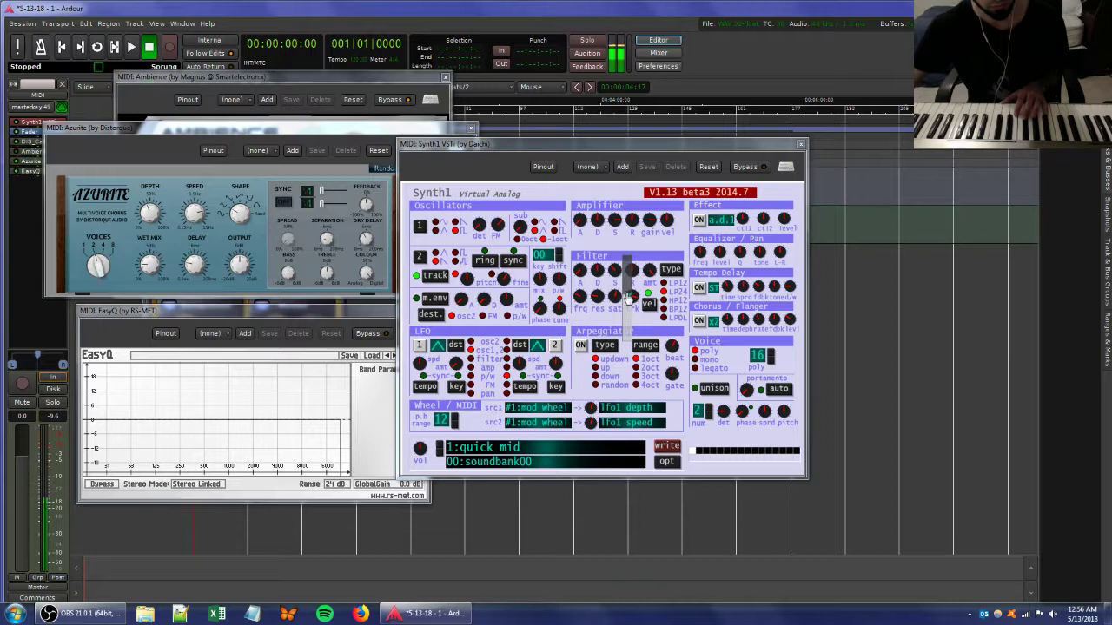
{"action": "left_click", "coordinate": [151, 266]}
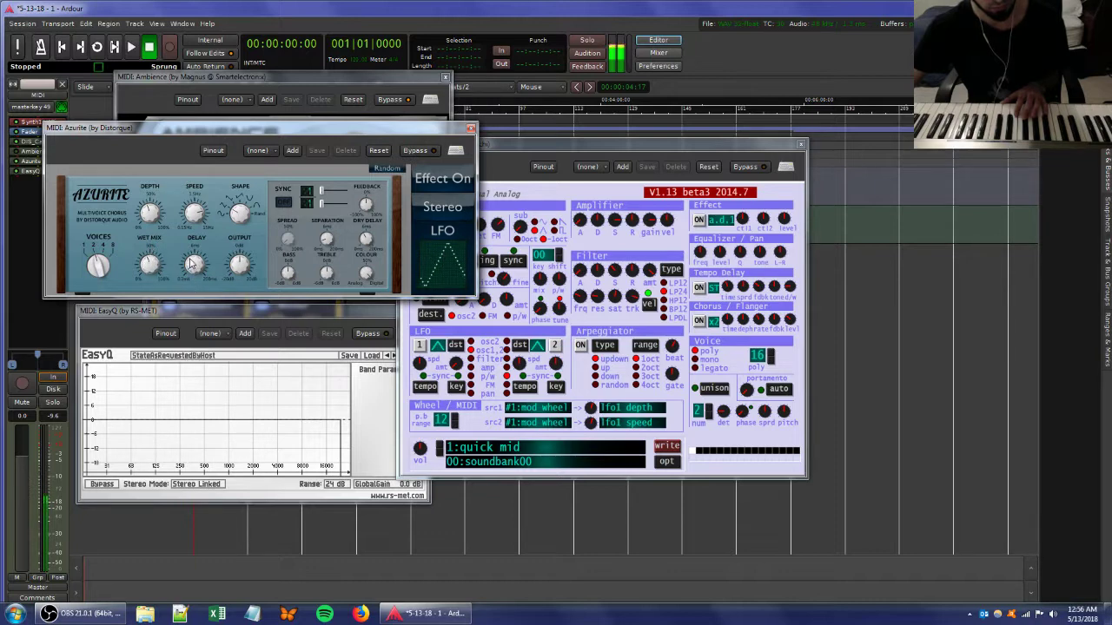
{"action": "left_click", "coordinate": [618, 304]}
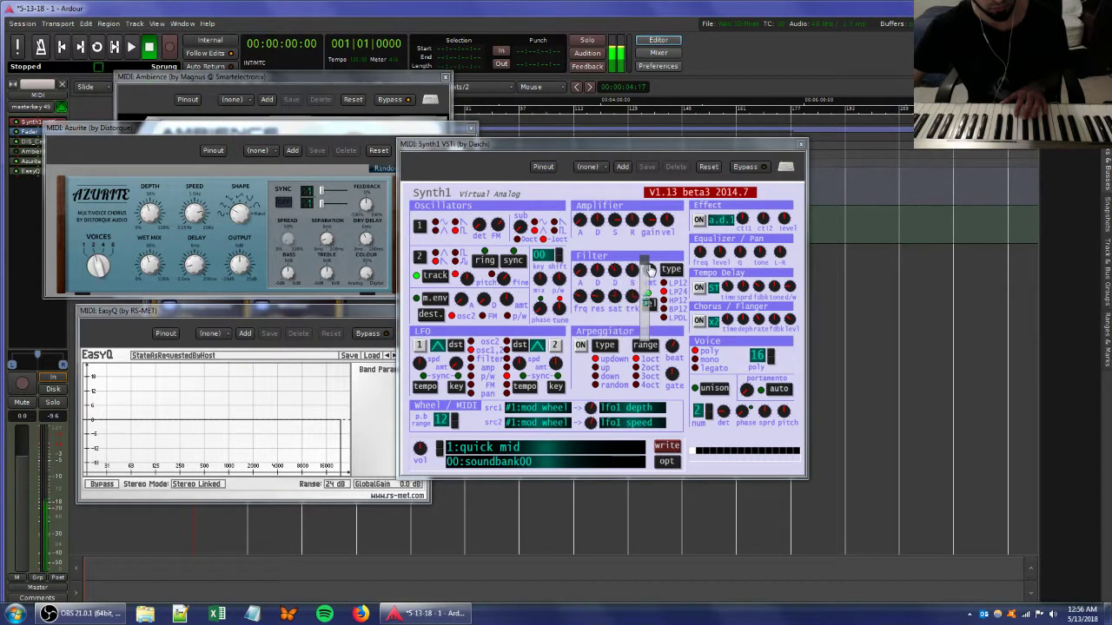
{"action": "left_click_drag", "start_coordinate": [633, 300], "coordinate": [631, 298]}
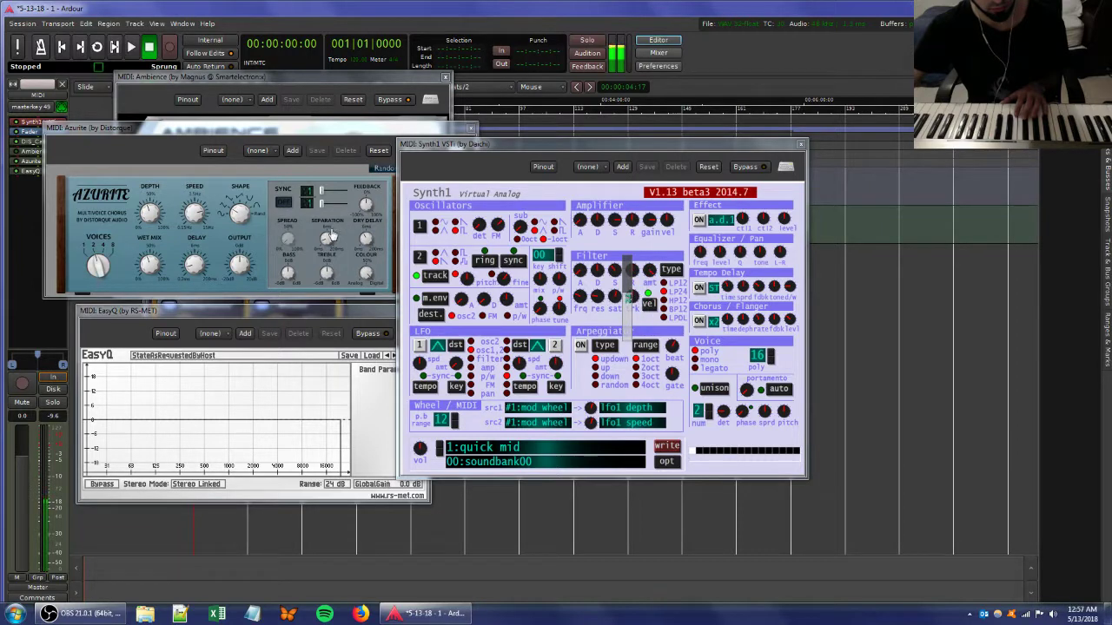
- Boost the highs in EasyQ with a peak near 4.1 kHz and a second 0.76-octave peak at 19546 Hz with 14.3 dB gain
{"action": "double_click", "coordinate": [282, 416]}
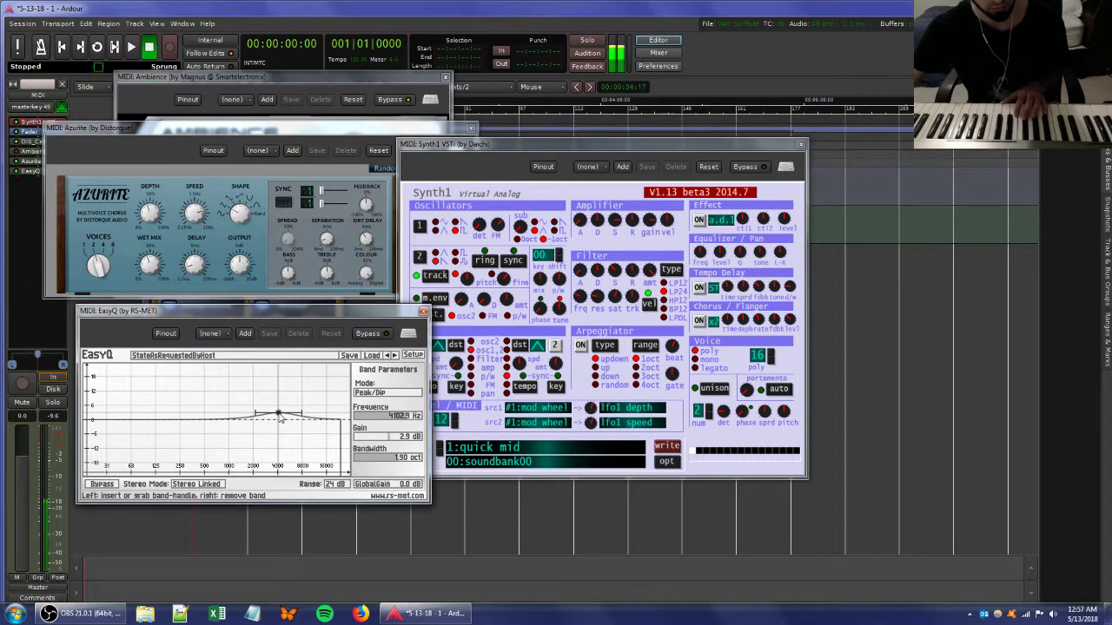
{"action": "left_click_drag", "start_coordinate": [282, 415], "coordinate": [304, 425]}
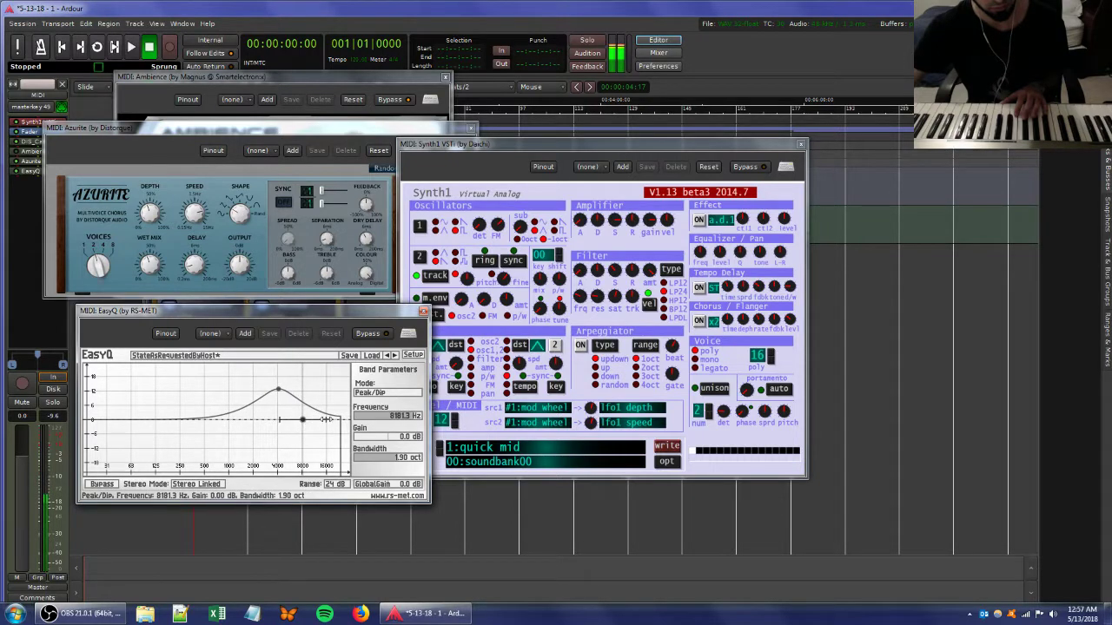
{"action": "scroll", "coordinate": [304, 421], "scroll_direction": "down", "scroll_amount": 5}
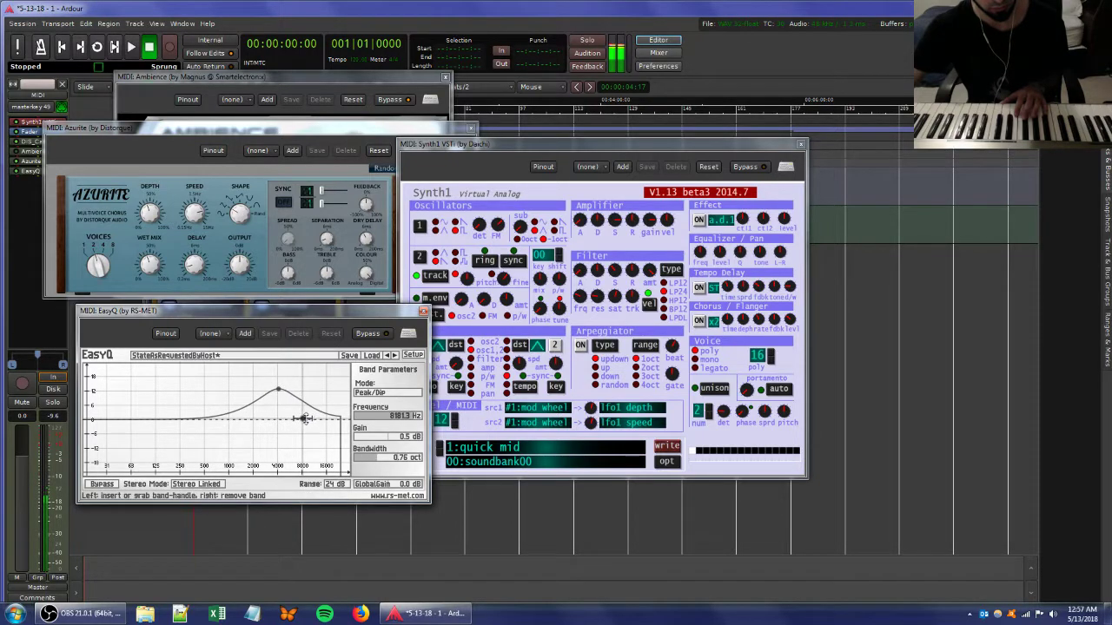
{"action": "left_click_drag", "start_coordinate": [303, 419], "coordinate": [336, 390]}
- Adjust the tracking, envelope release and resonance knobs of Synth1's filter
{"action": "left_click", "coordinate": [627, 300]}
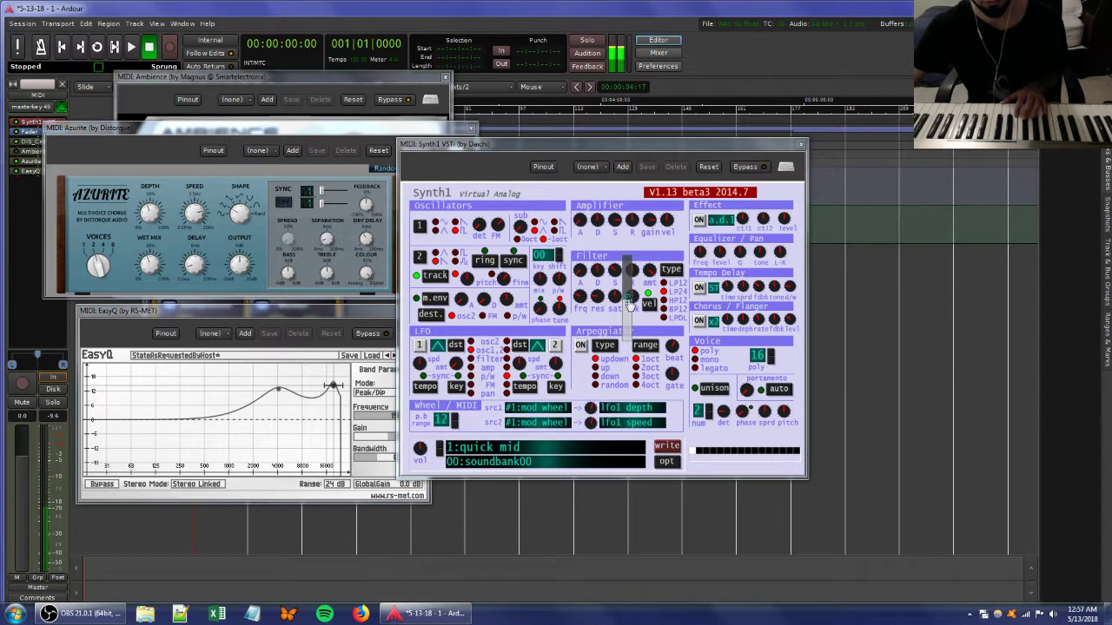
{"action": "left_click_drag", "start_coordinate": [596, 297], "coordinate": [631, 284]}
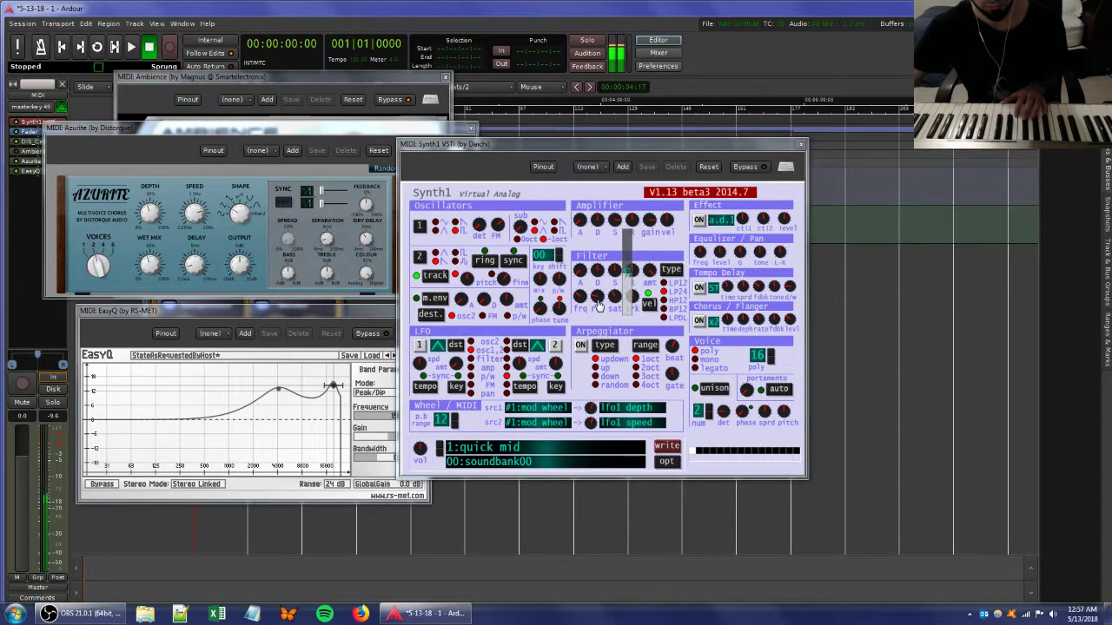
{"action": "left_click_drag", "start_coordinate": [598, 302], "coordinate": [612, 328]}
- Disconnect the MIDI track's input and close the Azurite and Synth1 plugin windows
{"action": "left_click", "coordinate": [30, 106]}
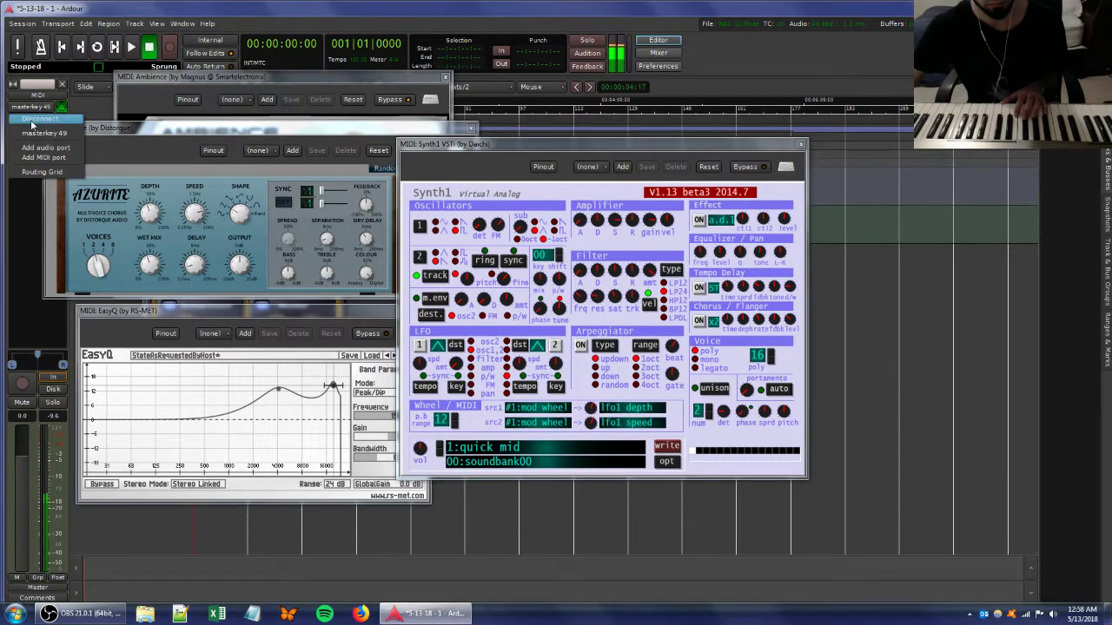
{"action": "left_click", "coordinate": [32, 122]}
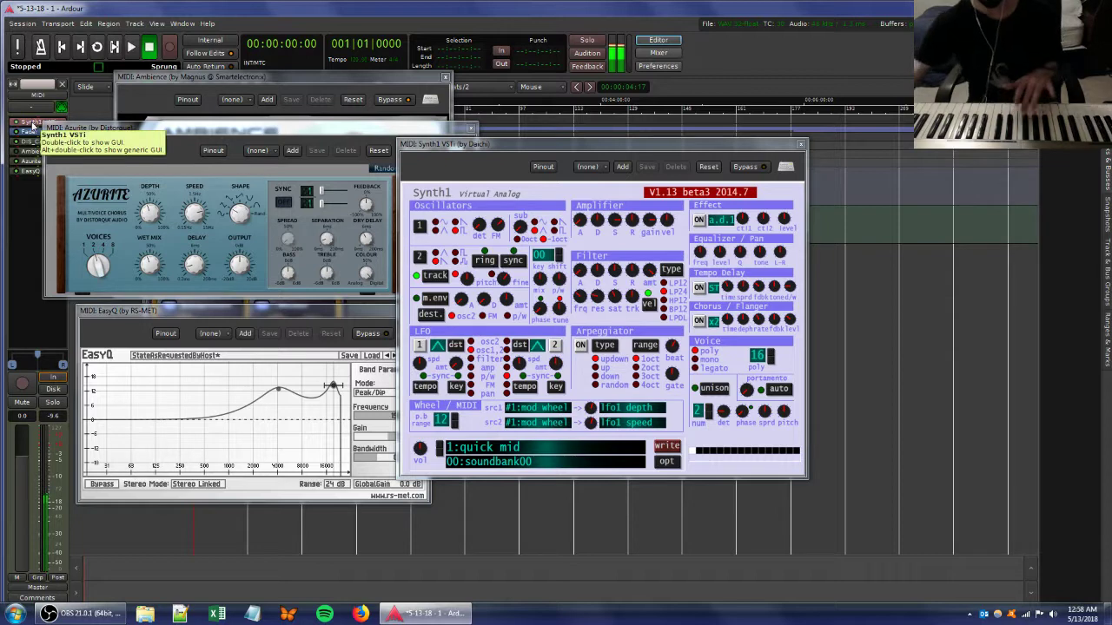
{"action": "left_click_drag", "start_coordinate": [164, 128], "coordinate": [407, 213]}
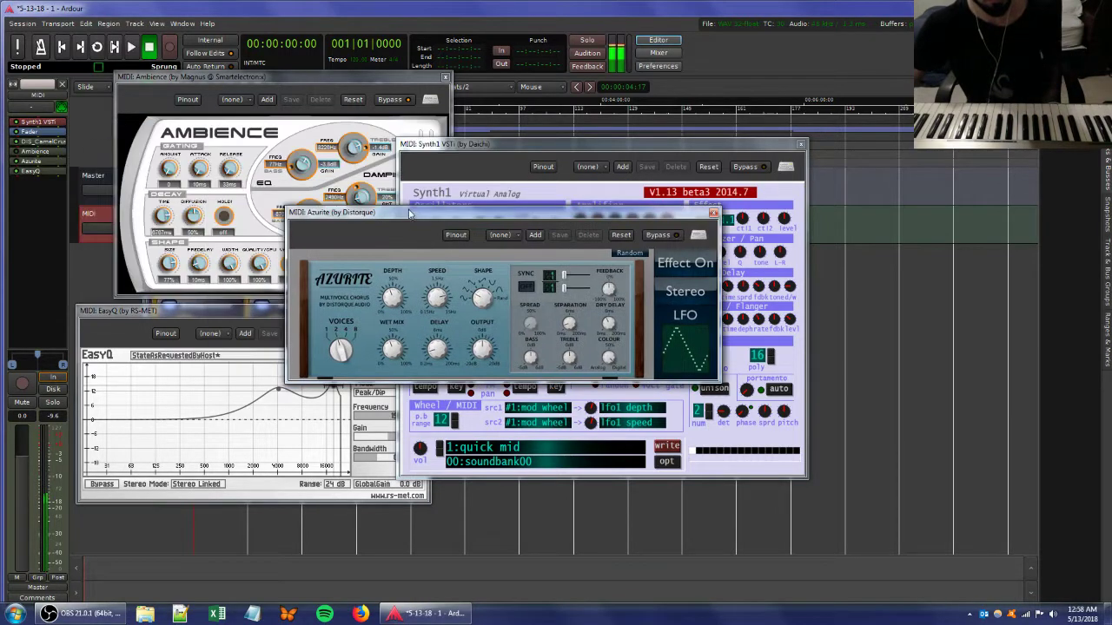
{"action": "left_click", "coordinate": [713, 212]}
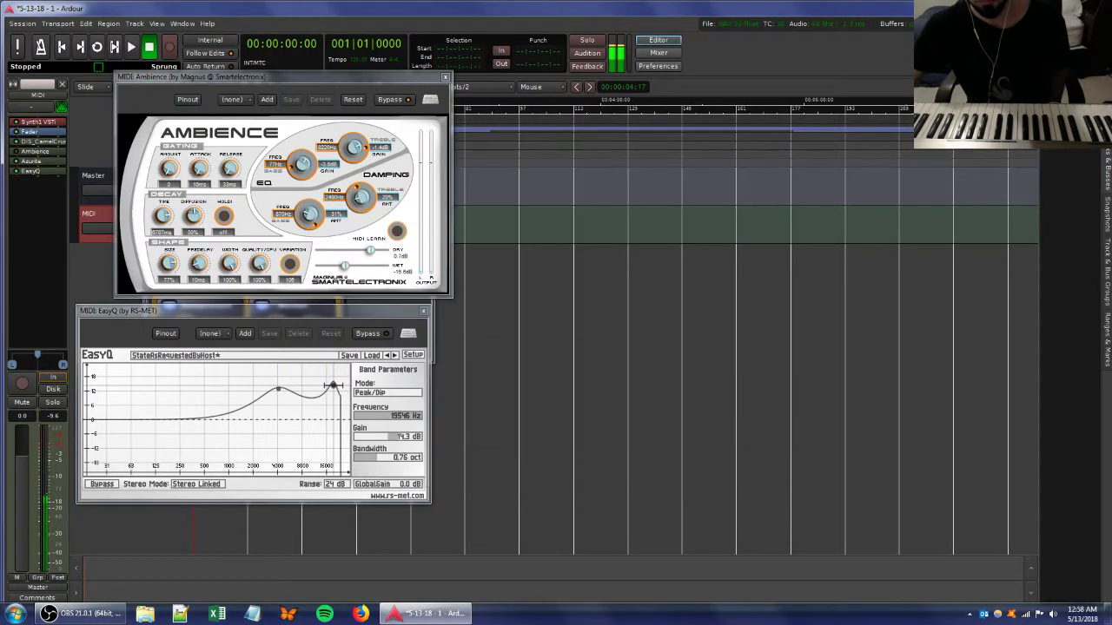
- Close the Ambience, CamelCrusher and EasyQ plugin windows
{"action": "left_click", "coordinate": [801, 145]}
{"action": "left_click", "coordinate": [444, 77]}
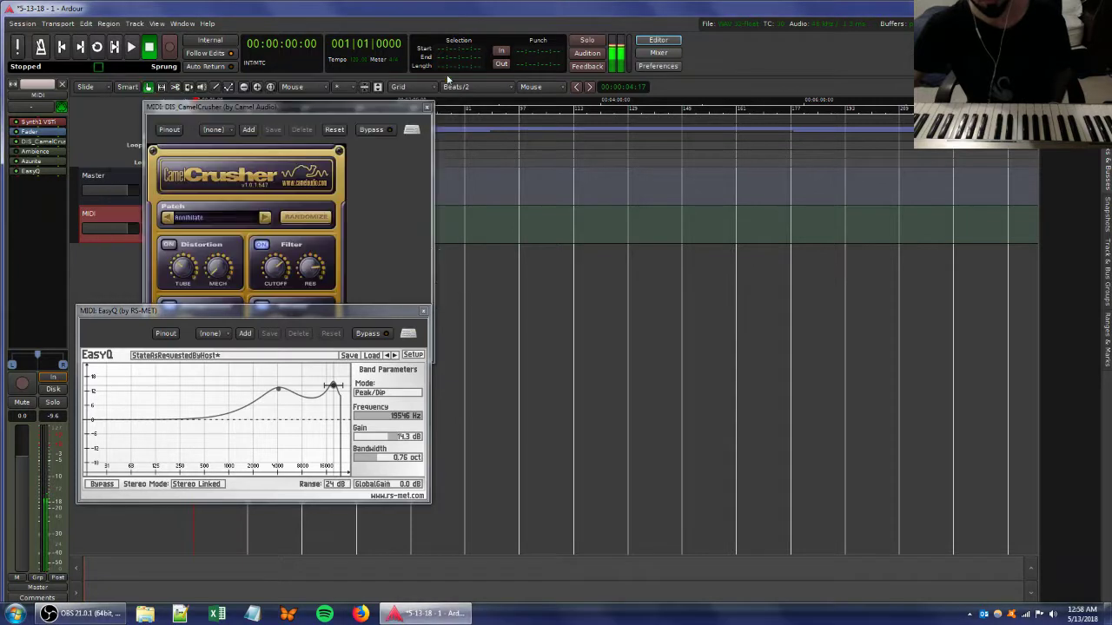
{"action": "left_click", "coordinate": [423, 310]}
- Add a second MIDI track with the Synth1 VSTi instrument and connect its input to the masterkey keyboard
{"action": "double_click", "coordinate": [87, 304]}
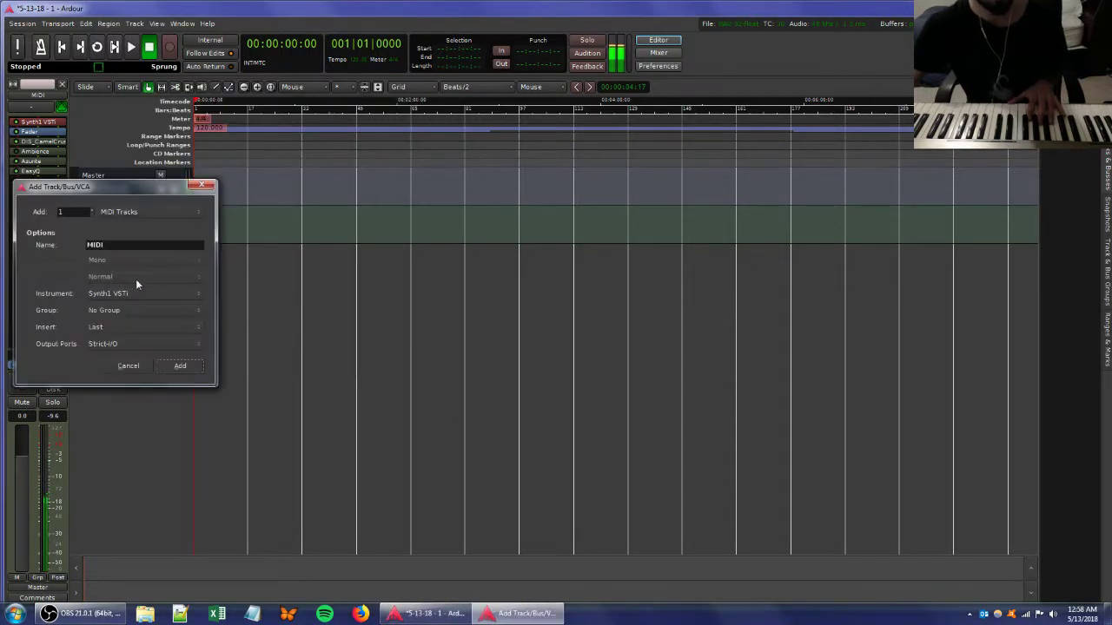
{"action": "left_click", "coordinate": [176, 365]}
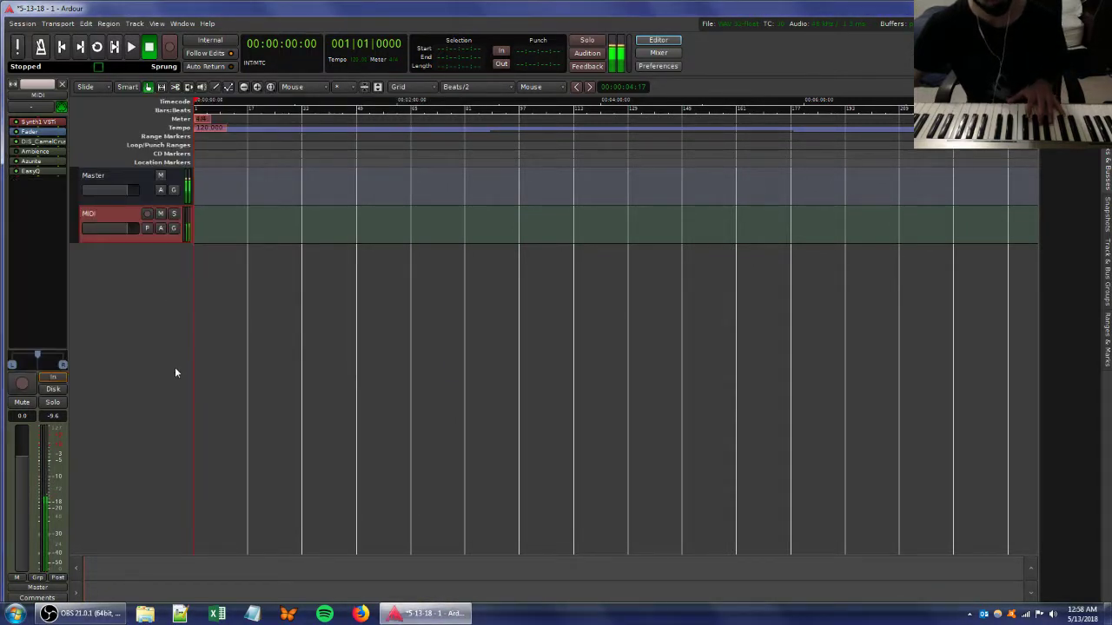
{"action": "left_click", "coordinate": [36, 106]}
{"action": "left_click", "coordinate": [45, 134]}
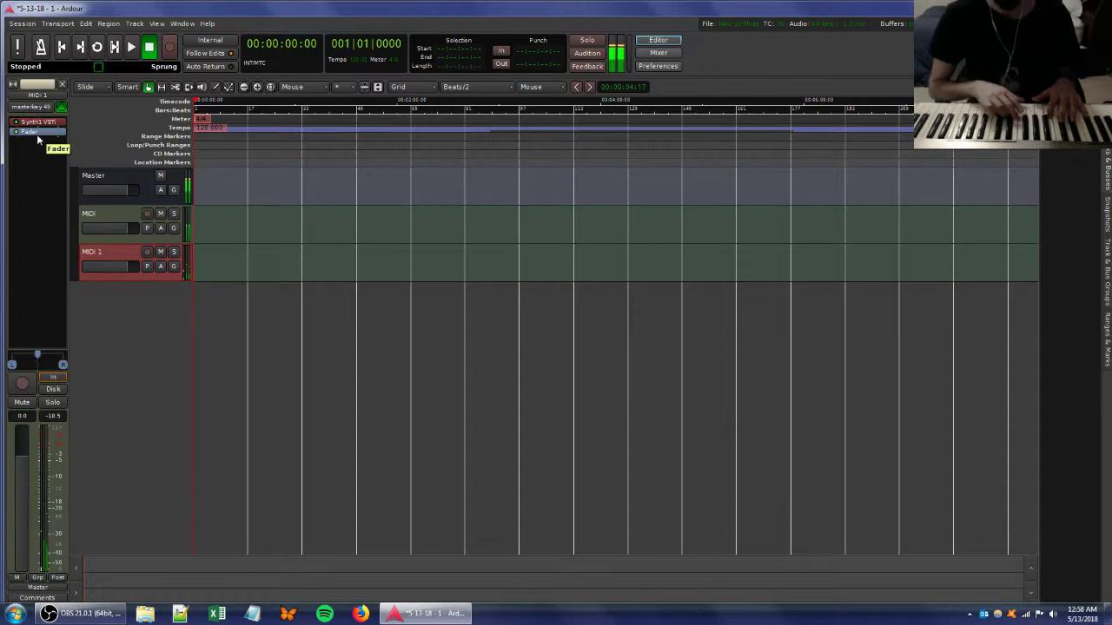
- Show the MIDI 1 track's Synth1 window, add the Ambience reverb after the fader and raise its mix level
{"action": "double_click", "coordinate": [36, 121]}
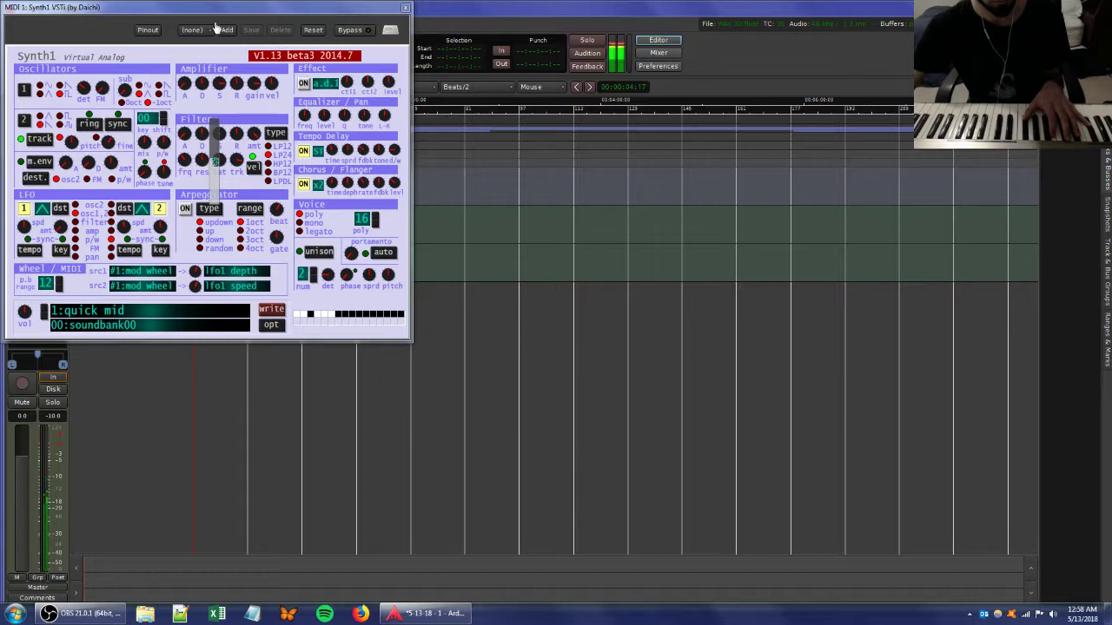
{"action": "left_click_drag", "start_coordinate": [207, 9], "coordinate": [422, 103]}
{"action": "right_click", "coordinate": [20, 145]}
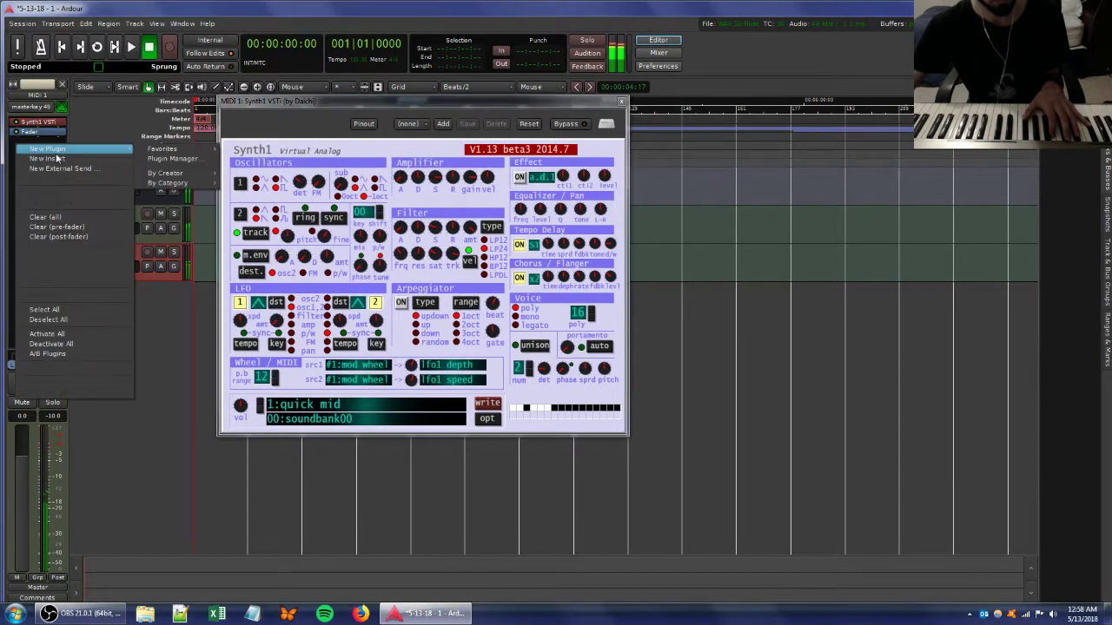
{"action": "mouse_move", "coordinate": [162, 149]}
{"action": "left_click", "coordinate": [251, 161]}
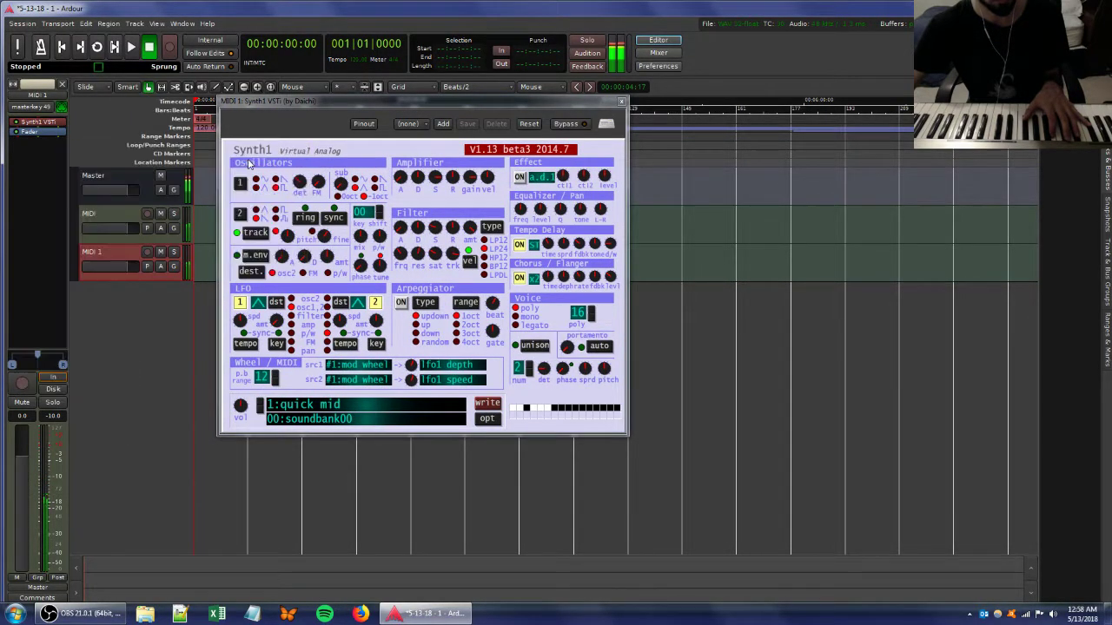
{"action": "left_click_drag", "start_coordinate": [294, 249], "coordinate": [337, 248]}
{"action": "left_click_drag", "start_coordinate": [461, 101], "coordinate": [578, 148]}
- Adjust the oscillator, amplifier envelope, filter saturation and resonance in MIDI 1's Synth1, and lower the track fader to -4.6 dB
{"action": "left_click_drag", "start_coordinate": [536, 302], "coordinate": [546, 327]}
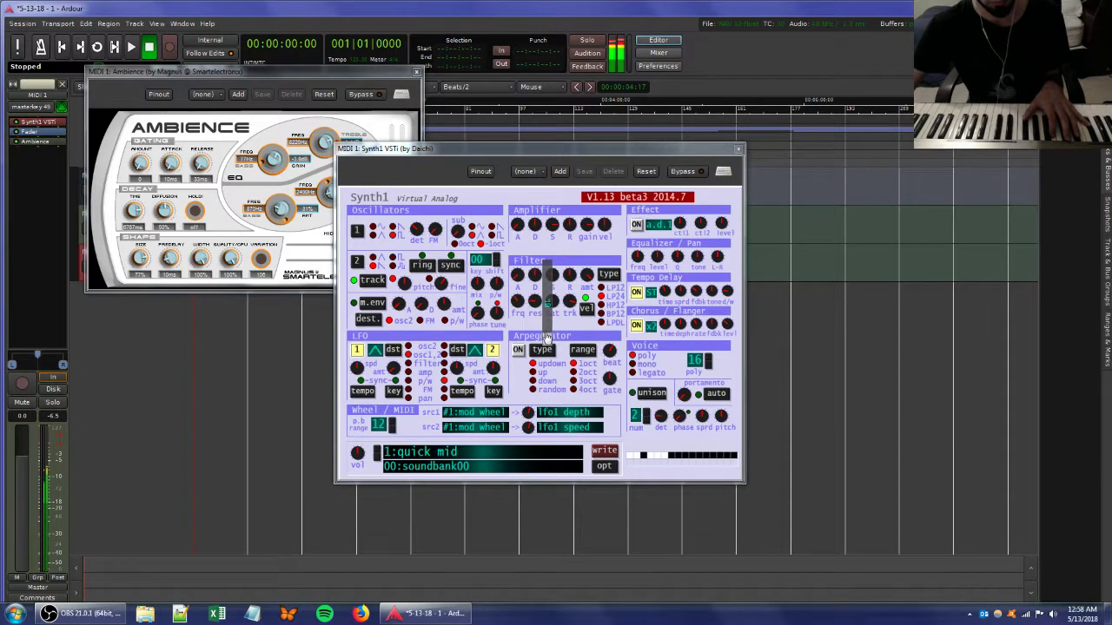
{"action": "mouse_move", "coordinate": [441, 228]}
{"action": "left_mouse_down"}
{"action": "mouse_move", "coordinate": [448, 276]}
{"action": "mouse_move", "coordinate": [441, 243]}
{"action": "left_mouse_up"}
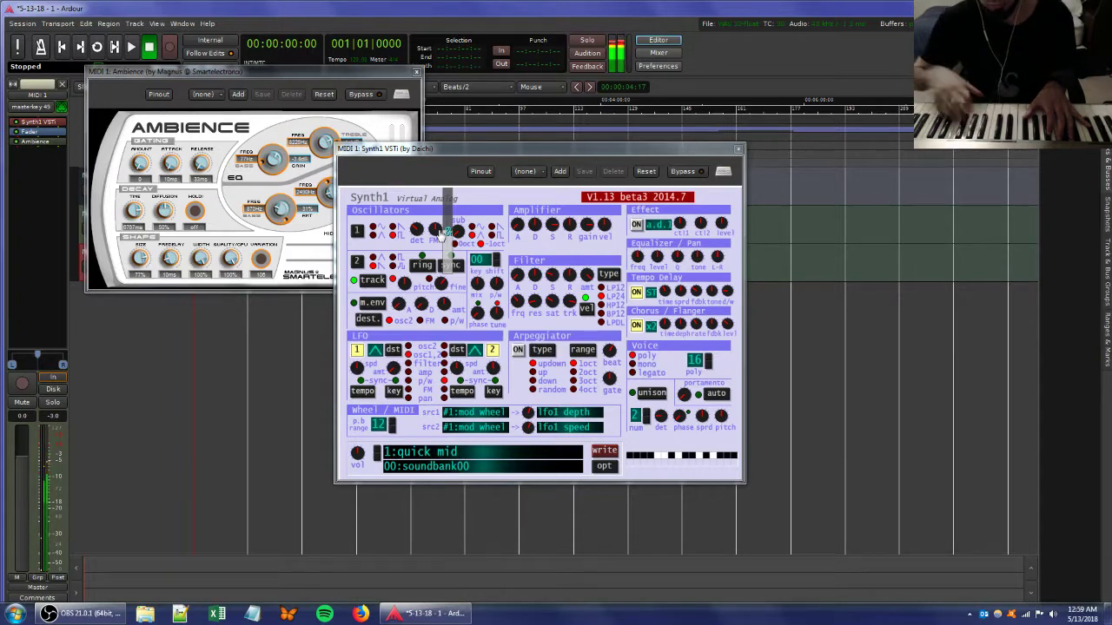
{"action": "mouse_move", "coordinate": [523, 239]}
{"action": "left_mouse_down"}
{"action": "mouse_move", "coordinate": [530, 268]}
{"action": "mouse_move", "coordinate": [527, 250]}
{"action": "left_mouse_up"}
{"action": "left_click_drag", "start_coordinate": [521, 301], "coordinate": [530, 314]}
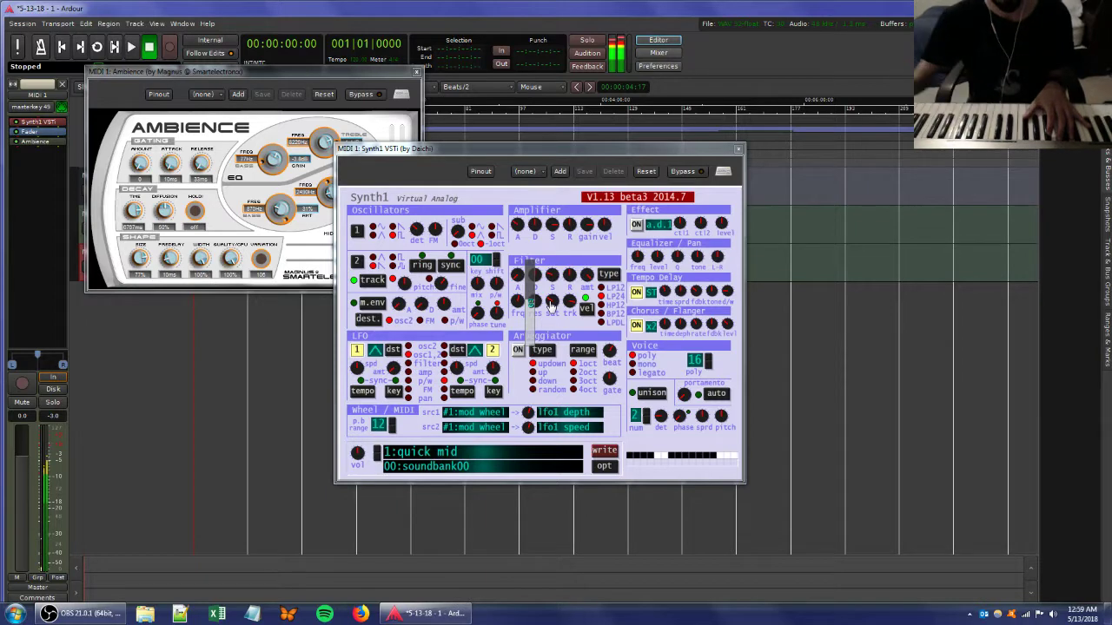
{"action": "mouse_move", "coordinate": [22, 464]}
{"action": "left_mouse_down"}
{"action": "mouse_move", "coordinate": [22, 495]}
{"action": "mouse_move", "coordinate": [23, 475]}
{"action": "left_mouse_up"}
{"action": "left_click_drag", "start_coordinate": [129, 80], "coordinate": [232, 101]}
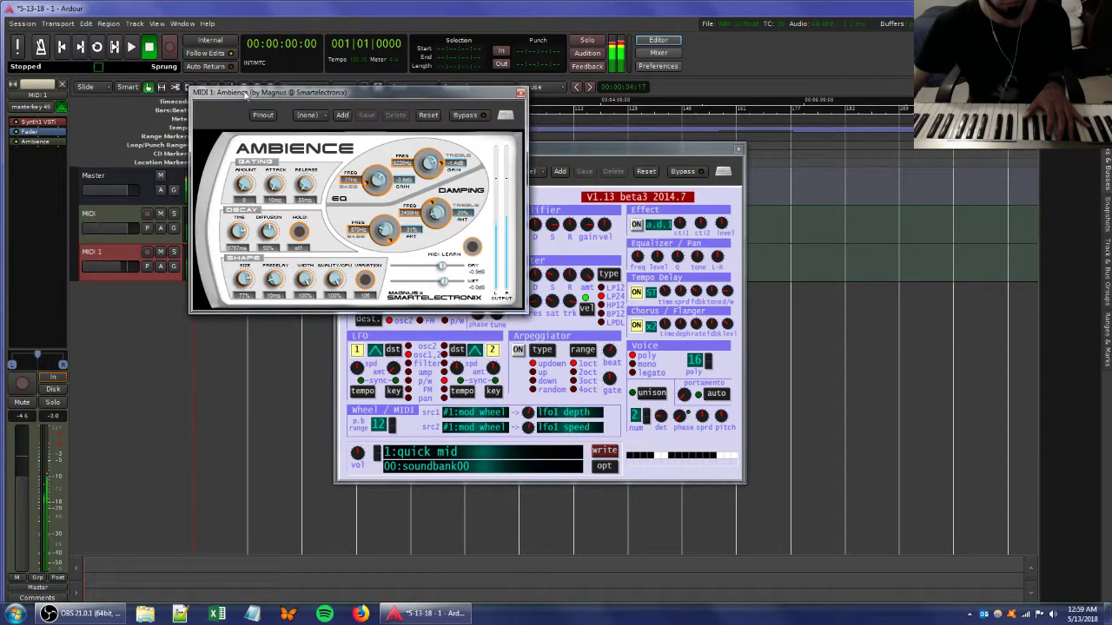
- Reopen the MIDI track's Synth1 and CamelCrusher, and adjust the Synth1 filter's resonance, tracking and saturation
{"action": "left_click", "coordinate": [95, 214]}
{"action": "double_click", "coordinate": [43, 124]}
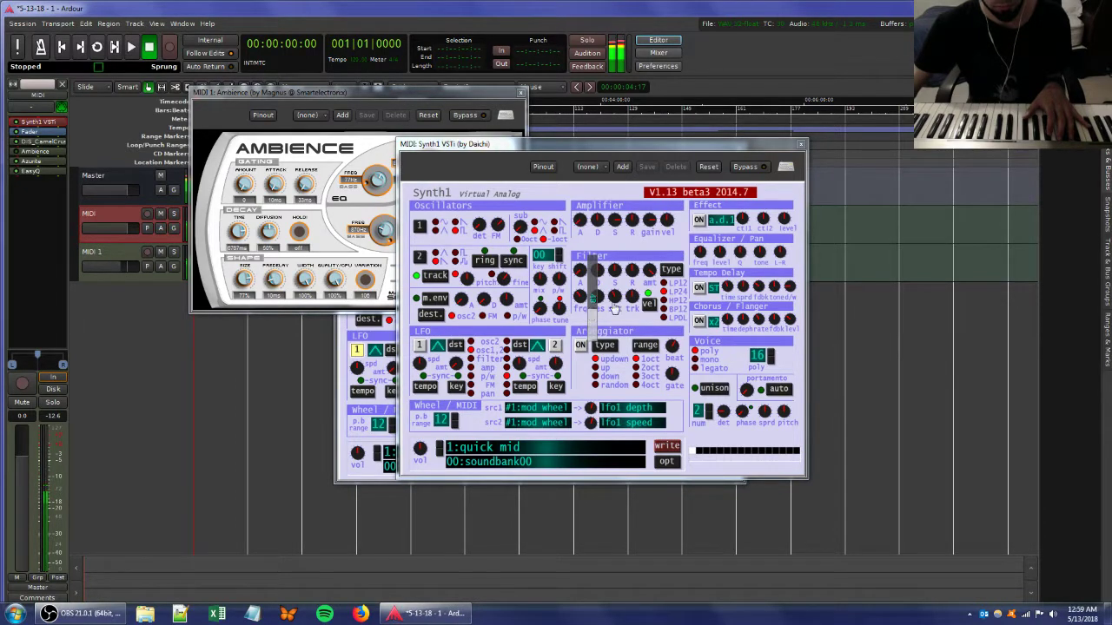
{"action": "left_click_drag", "start_coordinate": [627, 297], "coordinate": [630, 326]}
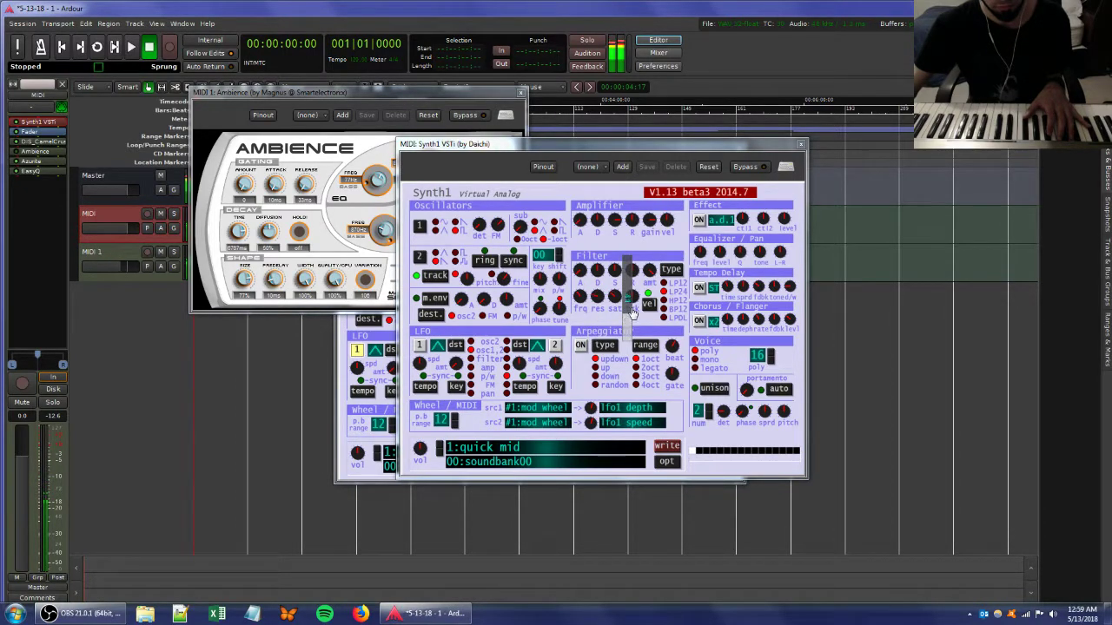
{"action": "left_click", "coordinate": [647, 299]}
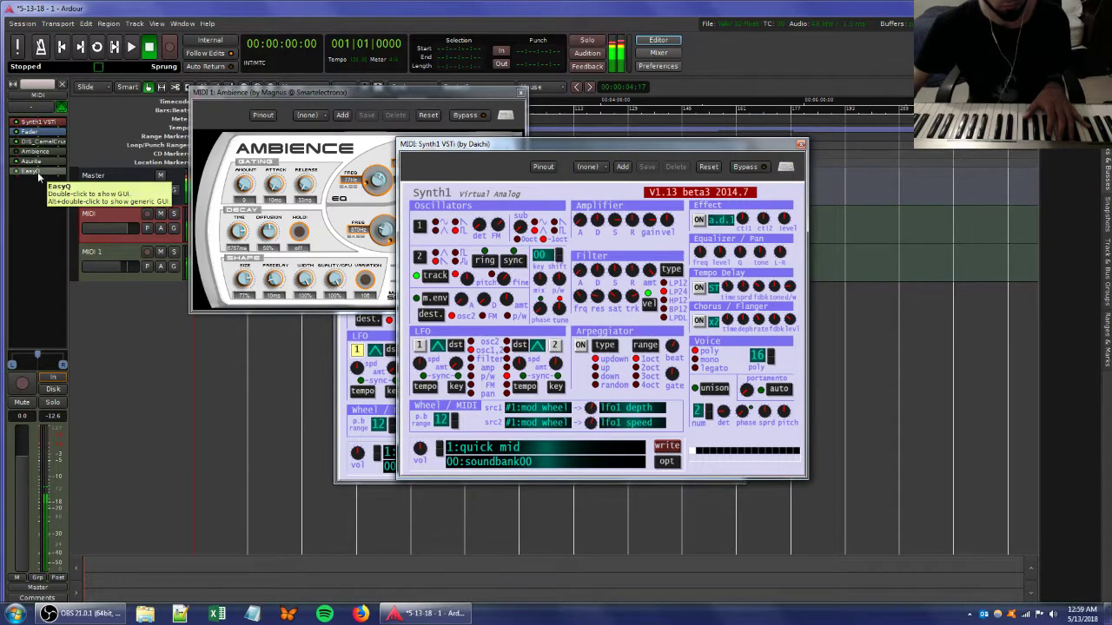
{"action": "double_click", "coordinate": [35, 140]}
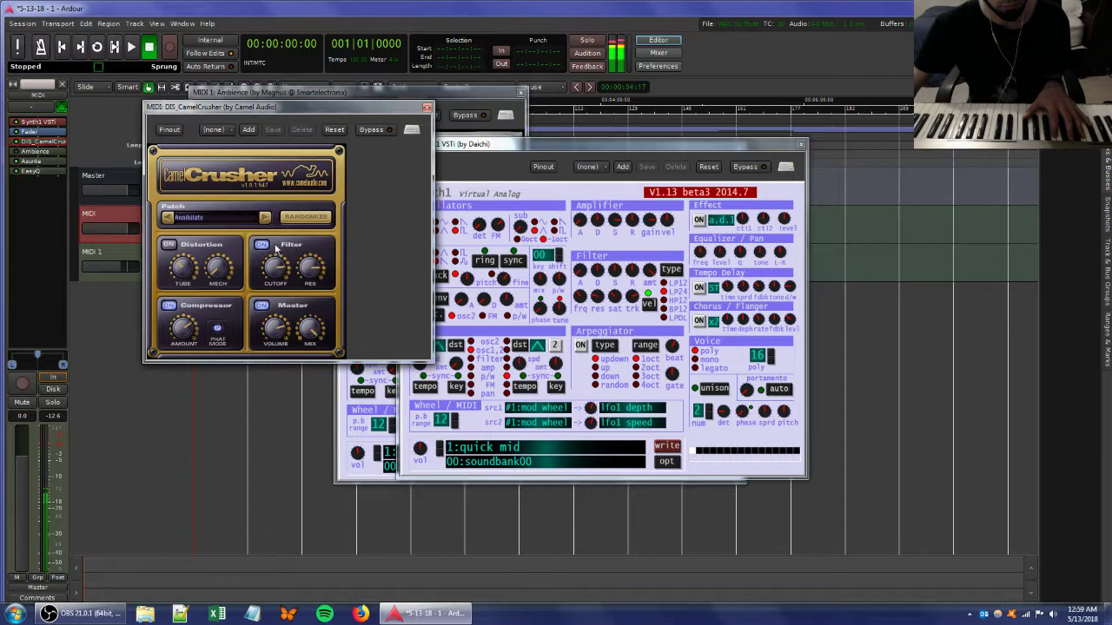
{"action": "left_click", "coordinate": [611, 302]}
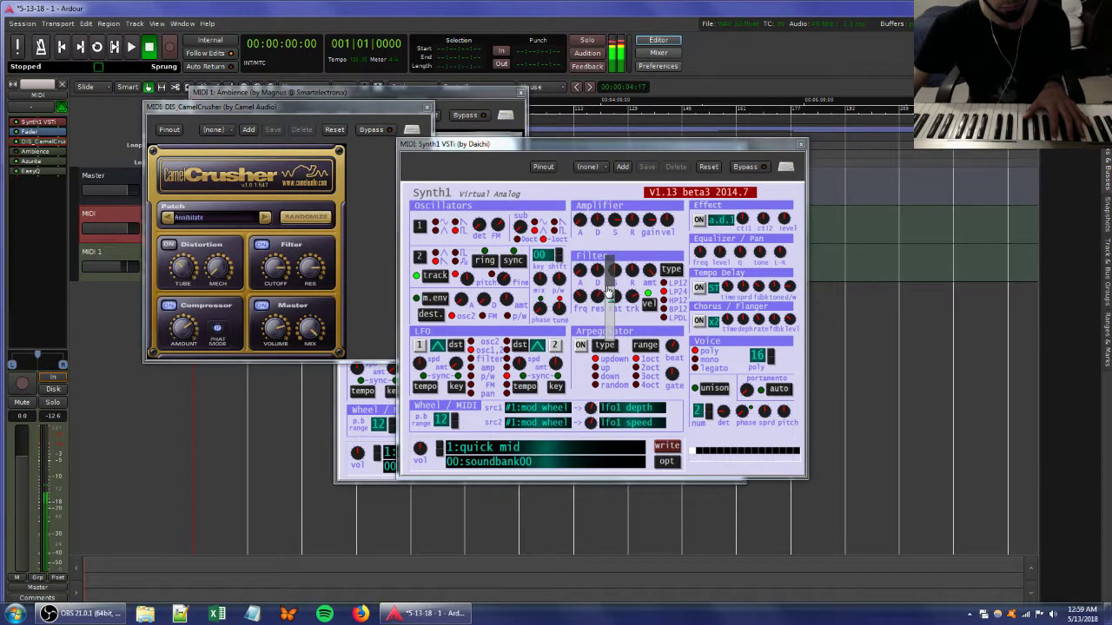
{"action": "left_click_drag", "start_coordinate": [608, 293], "coordinate": [611, 304]}
- Arrange both Synth1 windows side by side and adjust the filter saturation and envelope release in MIDI 1's Synth1
{"action": "left_click_drag", "start_coordinate": [564, 142], "coordinate": [623, 160]}
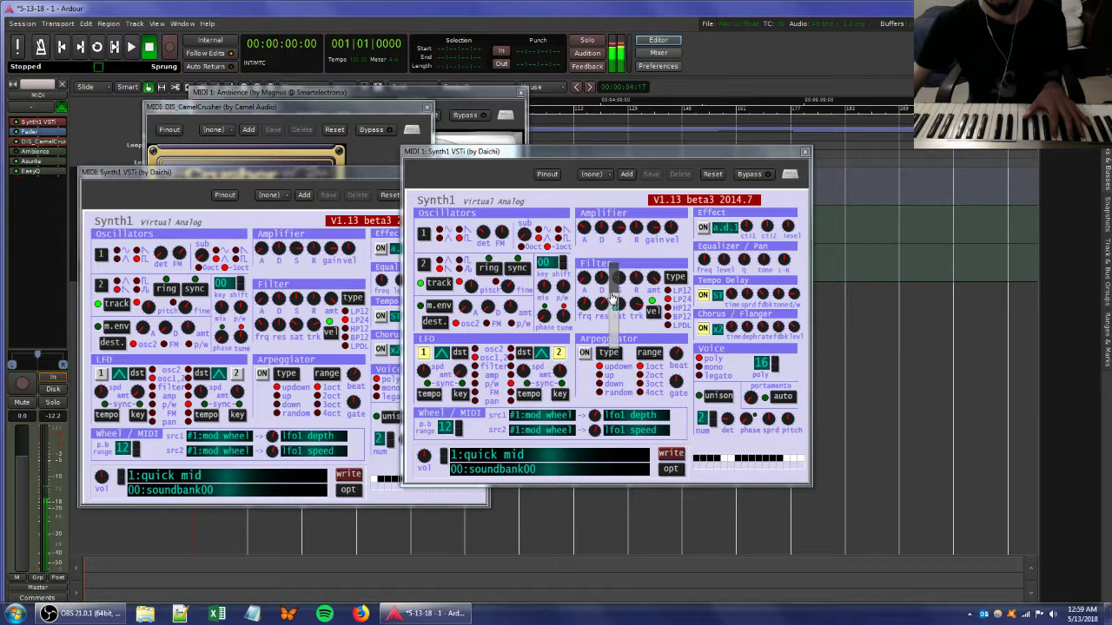
{"action": "left_click_drag", "start_coordinate": [612, 295], "coordinate": [627, 294]}
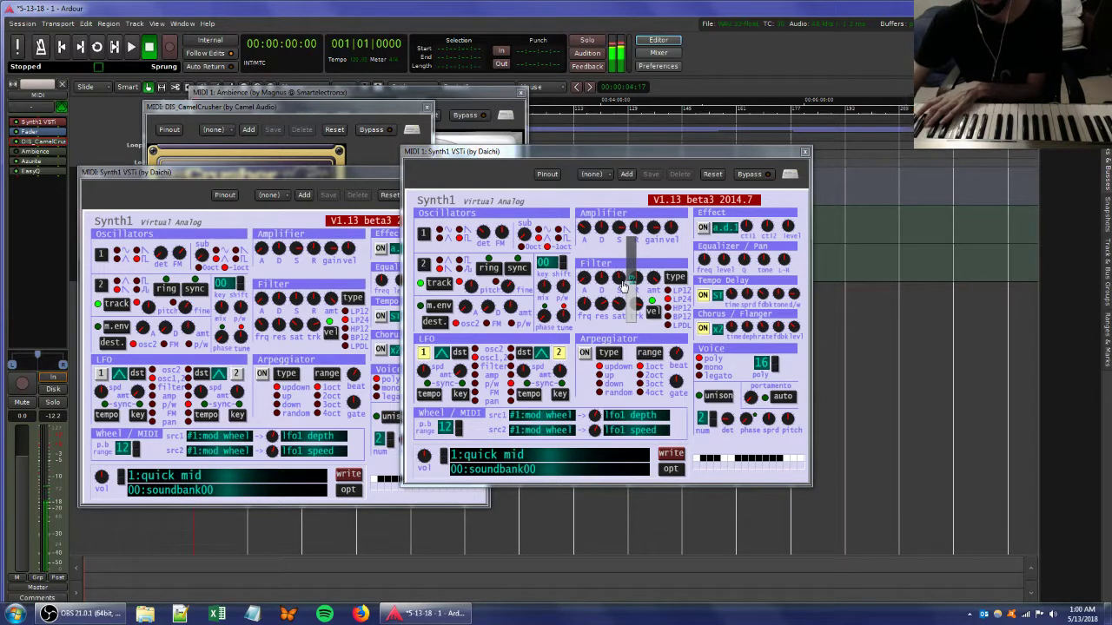
{"action": "left_click", "coordinate": [370, 171]}
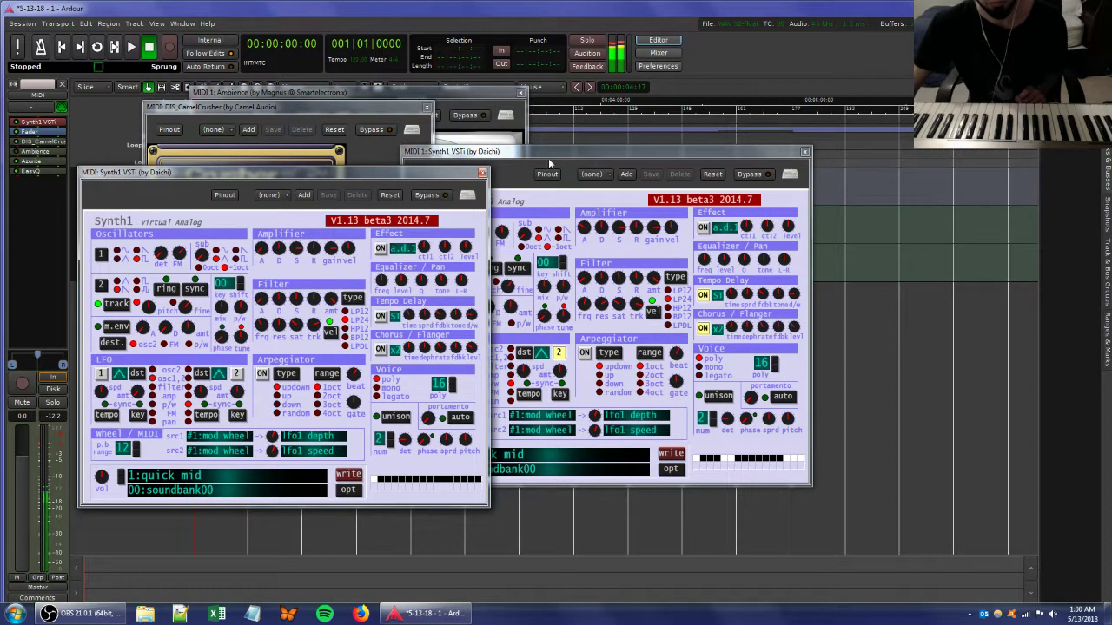
- Add EasyQ to the MIDI 1 track and create a peak band at 10810 Hz with 12.6 dB gain
{"action": "right_click", "coordinate": [33, 220]}
{"action": "left_click", "coordinate": [55, 194]}
{"action": "left_click_drag", "start_coordinate": [127, 177], "coordinate": [490, 230]}
{"action": "left_click", "coordinate": [83, 251]}
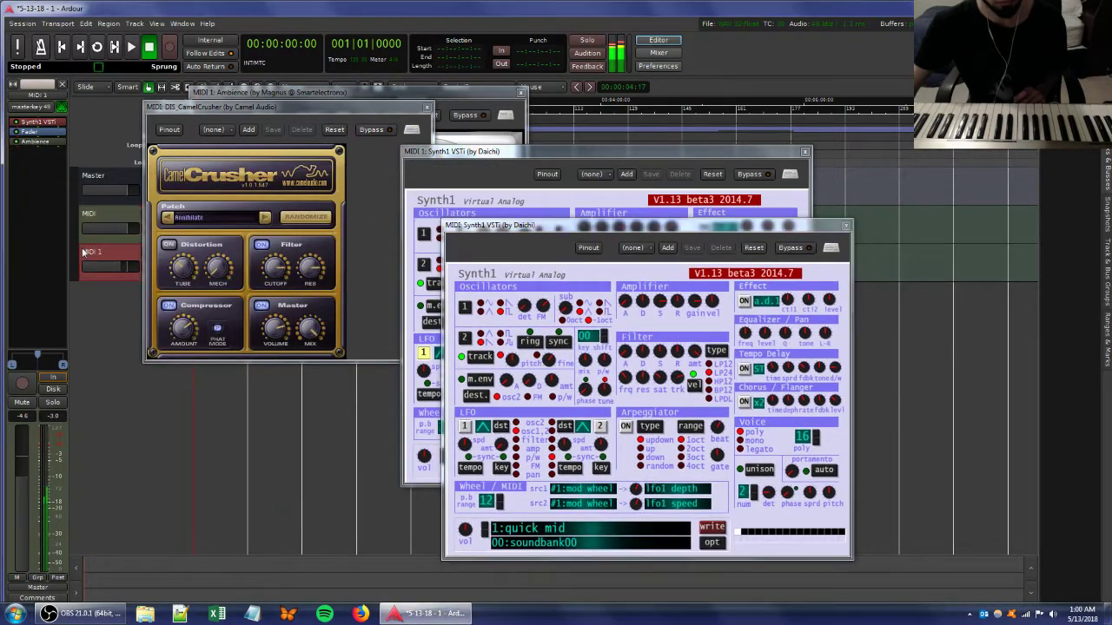
{"action": "right_click", "coordinate": [46, 203]}
{"action": "mouse_move", "coordinate": [133, 202]}
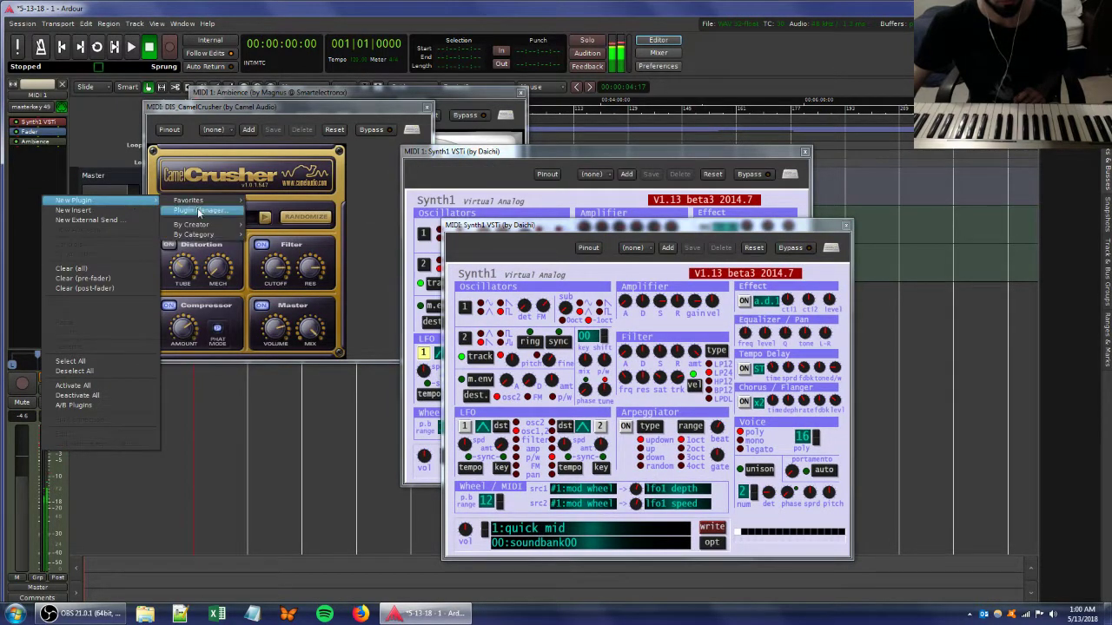
{"action": "mouse_move", "coordinate": [208, 200]}
{"action": "left_click", "coordinate": [284, 266]}
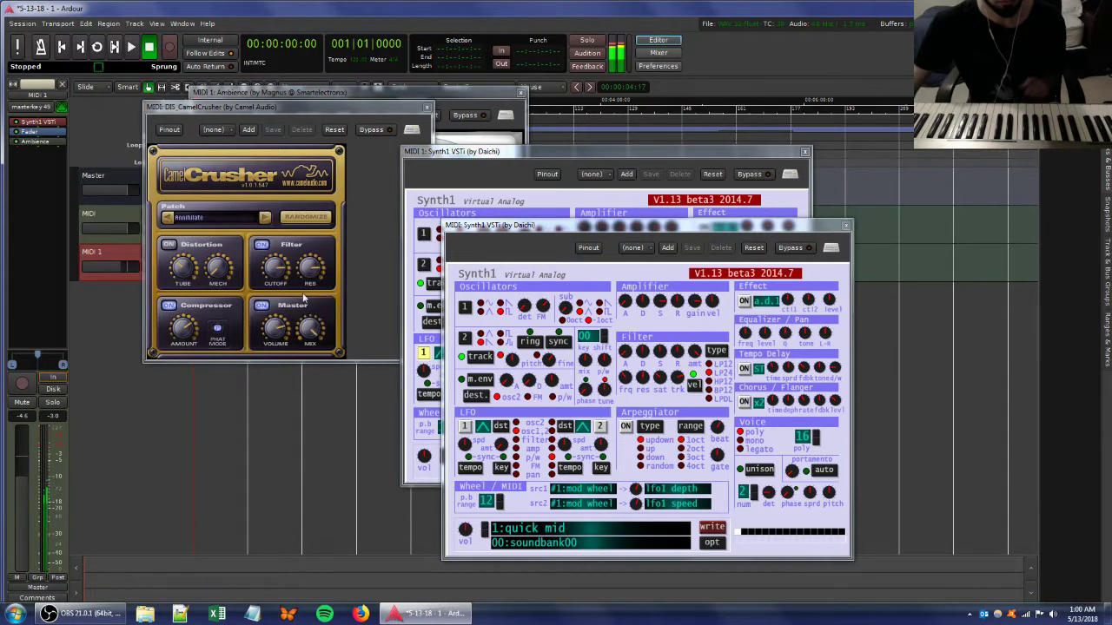
{"action": "left_click_drag", "start_coordinate": [345, 318], "coordinate": [368, 293]}
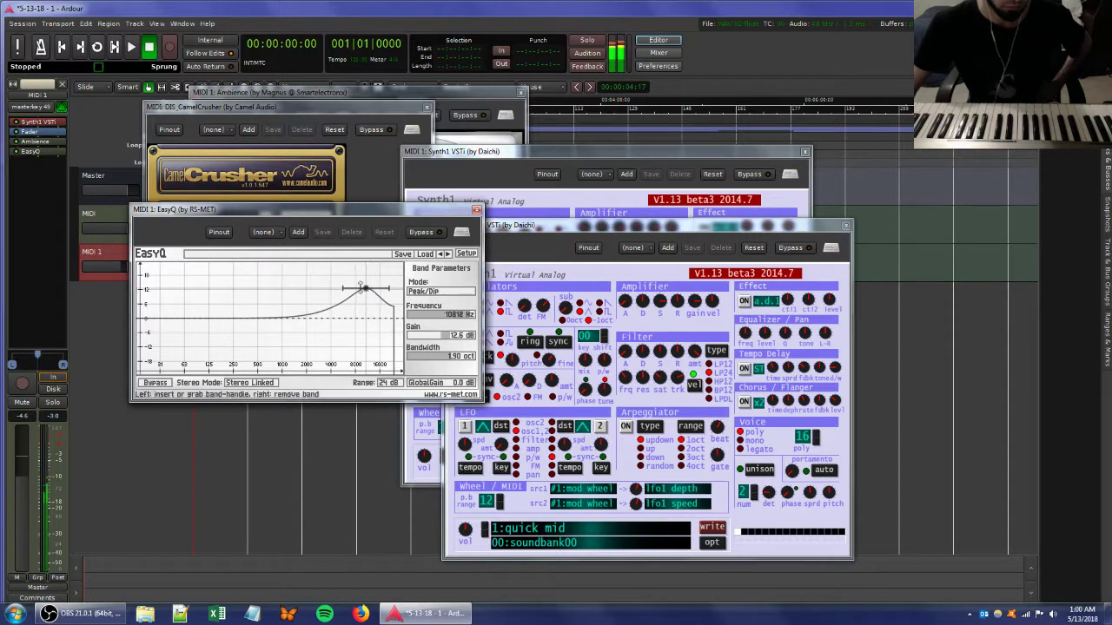
- Reopen MIDI 1's Ambience reverb, lower its dry level slightly and move its window clear of EasyQ
{"action": "double_click", "coordinate": [39, 141]}
{"action": "double_click", "coordinate": [35, 140]}
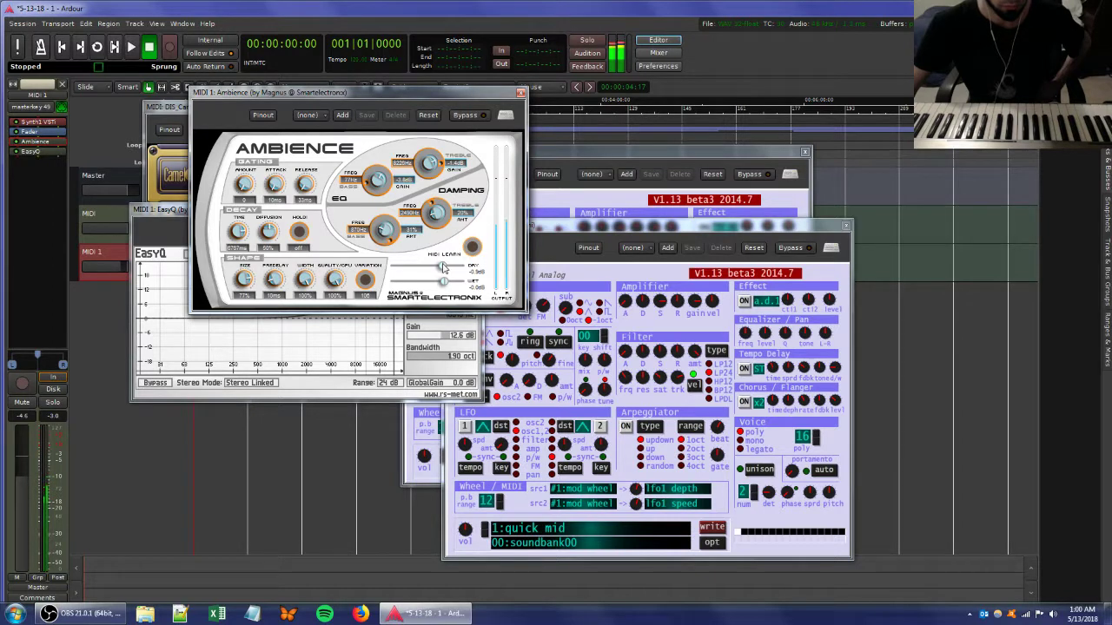
{"action": "left_click_drag", "start_coordinate": [443, 269], "coordinate": [437, 268]}
{"action": "left_click_drag", "start_coordinate": [349, 94], "coordinate": [661, 157]}
- Add EasyQ peak bands at about 662 Hz with 3.2 dB and 93.7 Hz with 12.4 dB, and close Ambience
{"action": "mouse_move", "coordinate": [258, 331]}
{"action": "left_mouse_down"}
{"action": "mouse_move", "coordinate": [276, 330]}
{"action": "mouse_move", "coordinate": [269, 316]}
{"action": "left_mouse_up"}
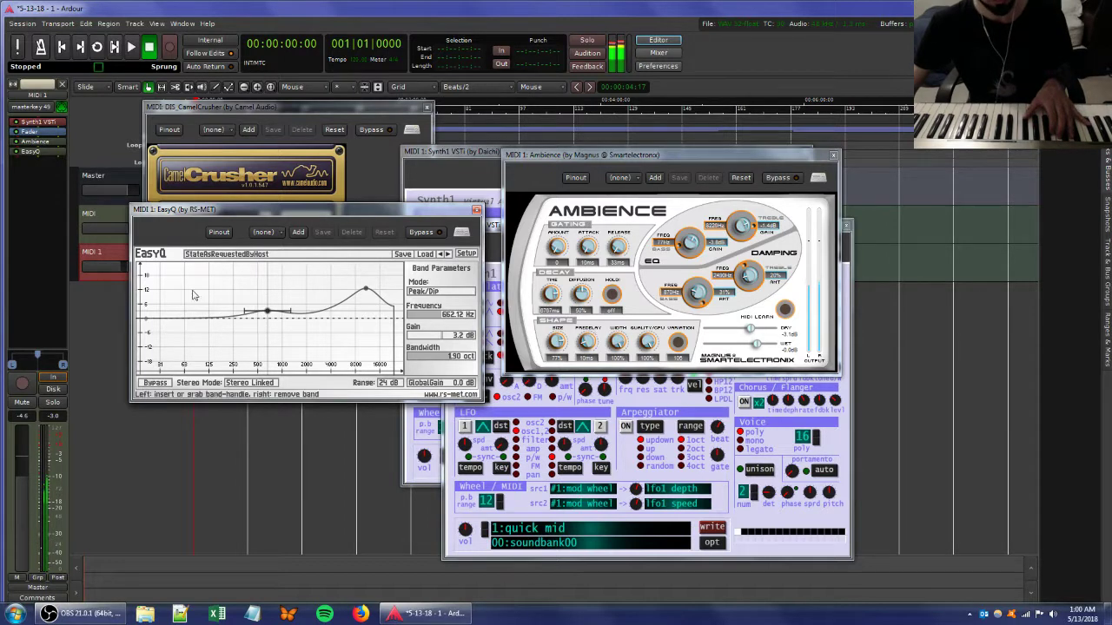
{"action": "left_click_drag", "start_coordinate": [176, 311], "coordinate": [199, 289]}
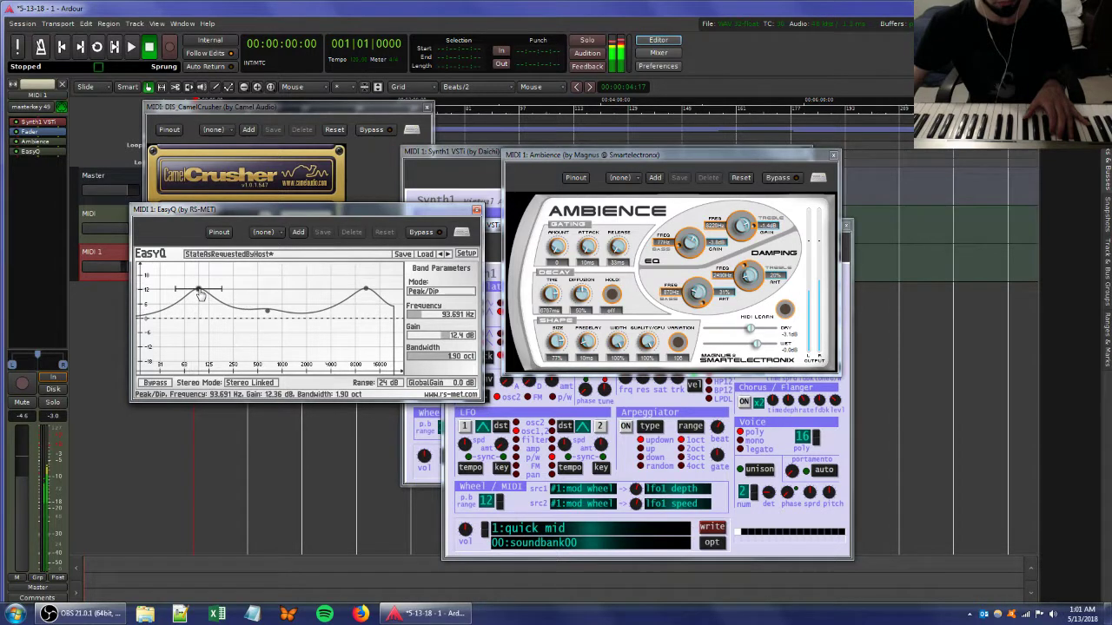
{"action": "left_click", "coordinate": [661, 162]}
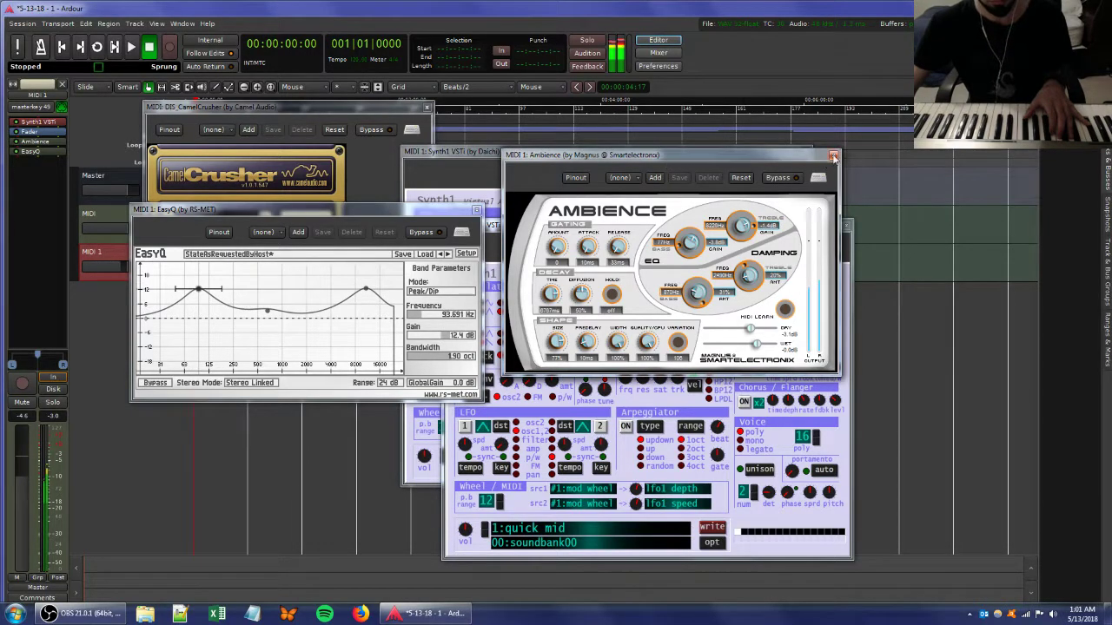
{"action": "left_click", "coordinate": [832, 157]}
- Adjust the oscillator FM knob in the MIDI track's Synth1 and close all open plugin windows
{"action": "left_click", "coordinate": [638, 228]}
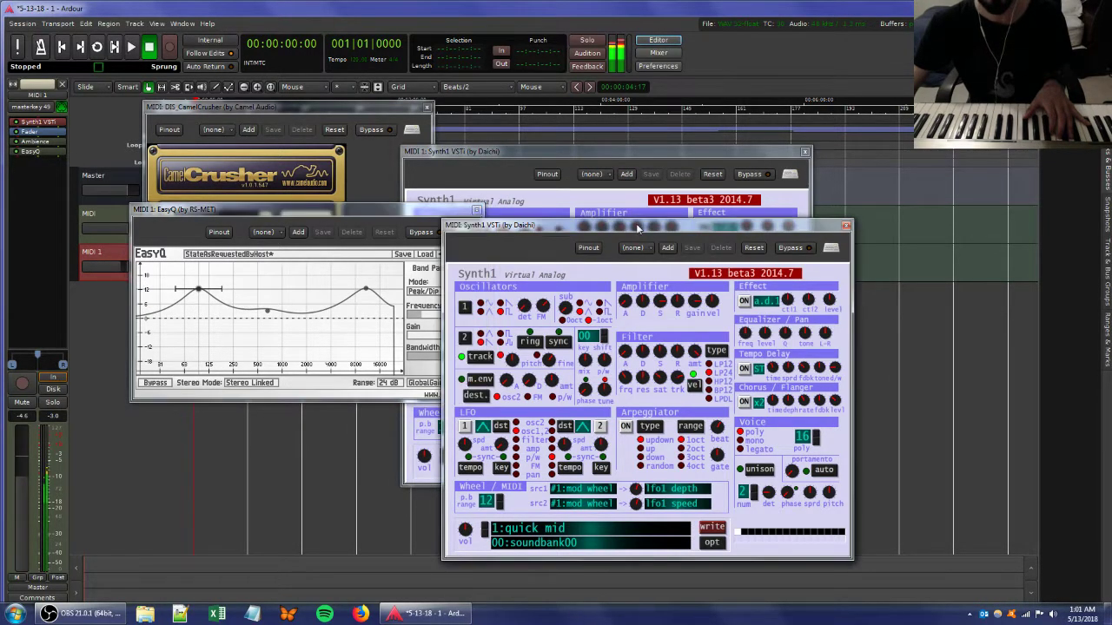
{"action": "left_click_drag", "start_coordinate": [528, 318], "coordinate": [539, 356]}
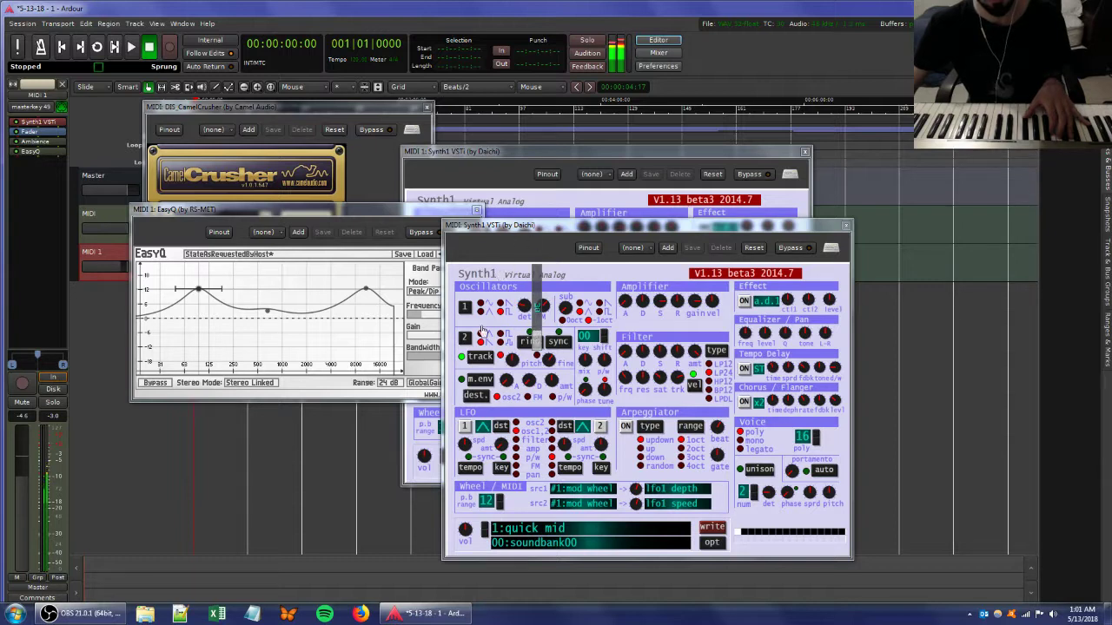
{"action": "left_click", "coordinate": [845, 224]}
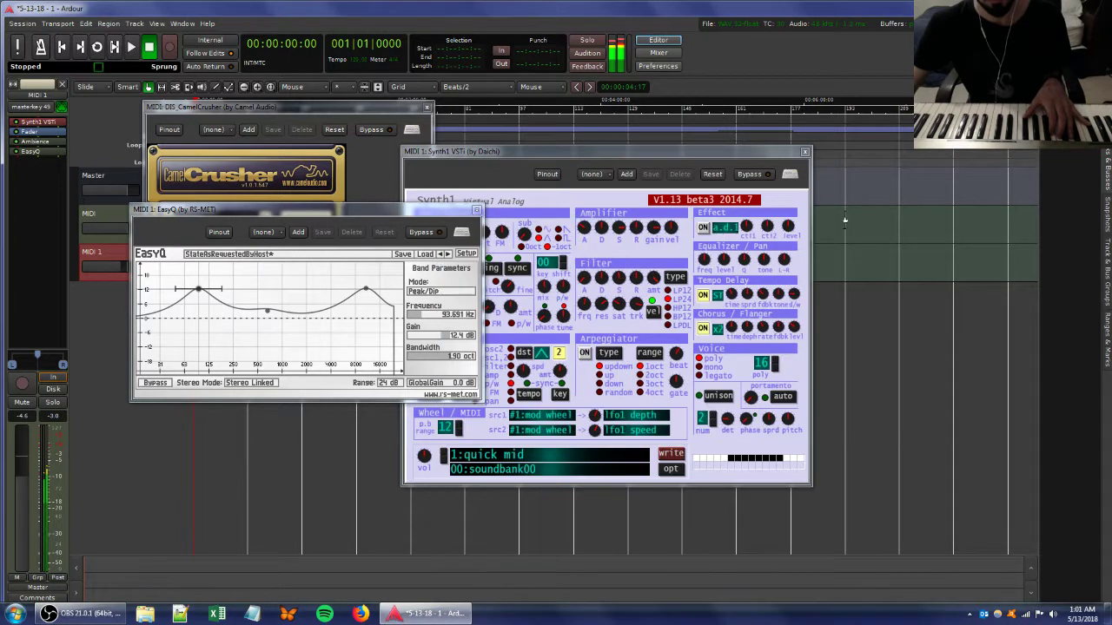
{"action": "left_click", "coordinate": [803, 153]}
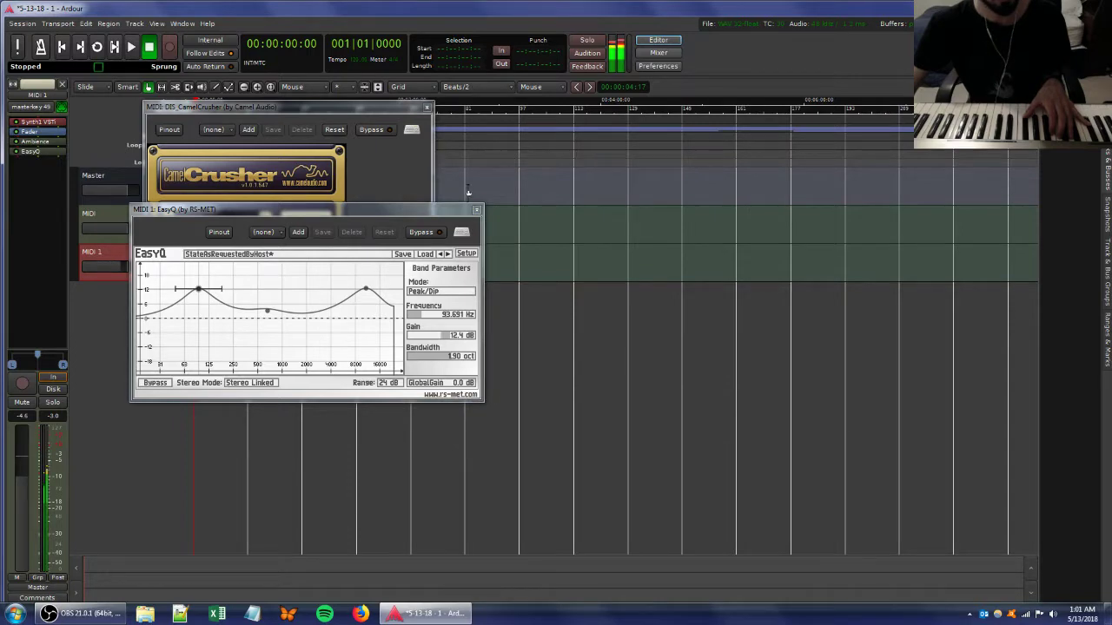
{"action": "left_click", "coordinate": [475, 209]}
{"action": "left_click", "coordinate": [427, 109]}
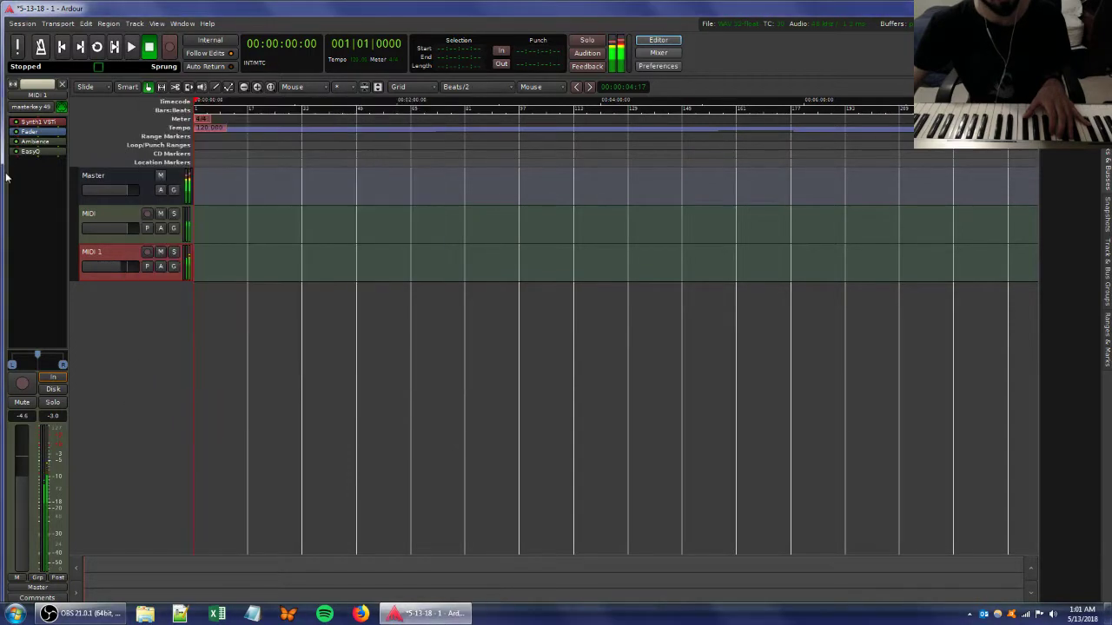
- Reopen MIDI 1's Synth1, adjust the filter envelope release and close its window
{"action": "double_click", "coordinate": [38, 122]}
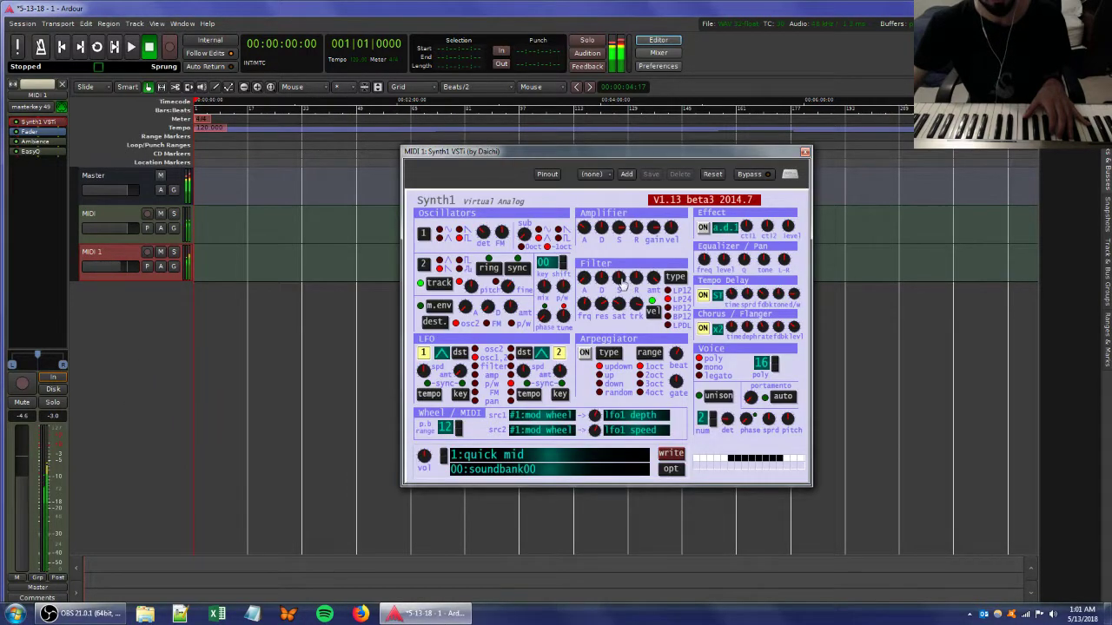
{"action": "left_click_drag", "start_coordinate": [624, 283], "coordinate": [634, 280]}
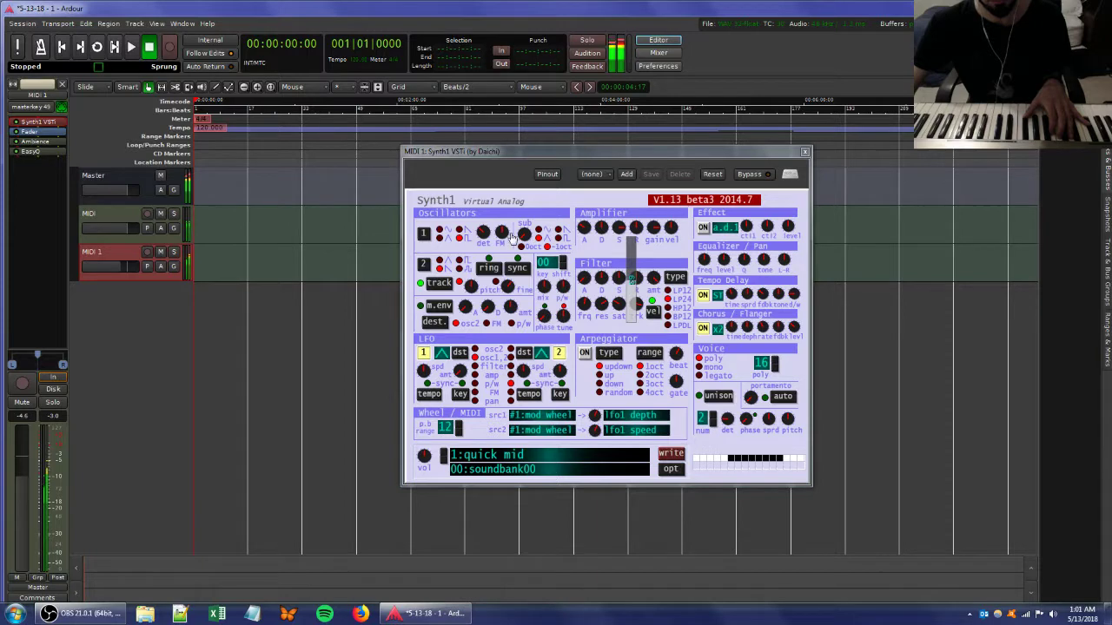
{"action": "left_click", "coordinate": [804, 152]}
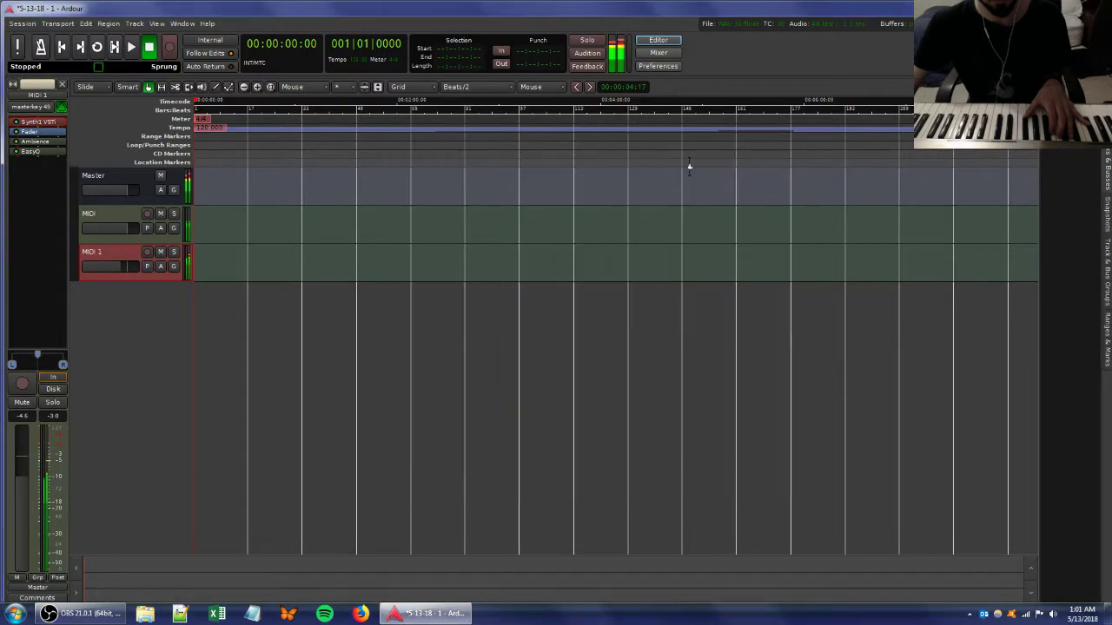
- Add one MIDI track with the Synth1 VSTi instrument and switch the masterkey keyboard input from MIDI 1 to MIDI 2
{"action": "double_click", "coordinate": [103, 317]}
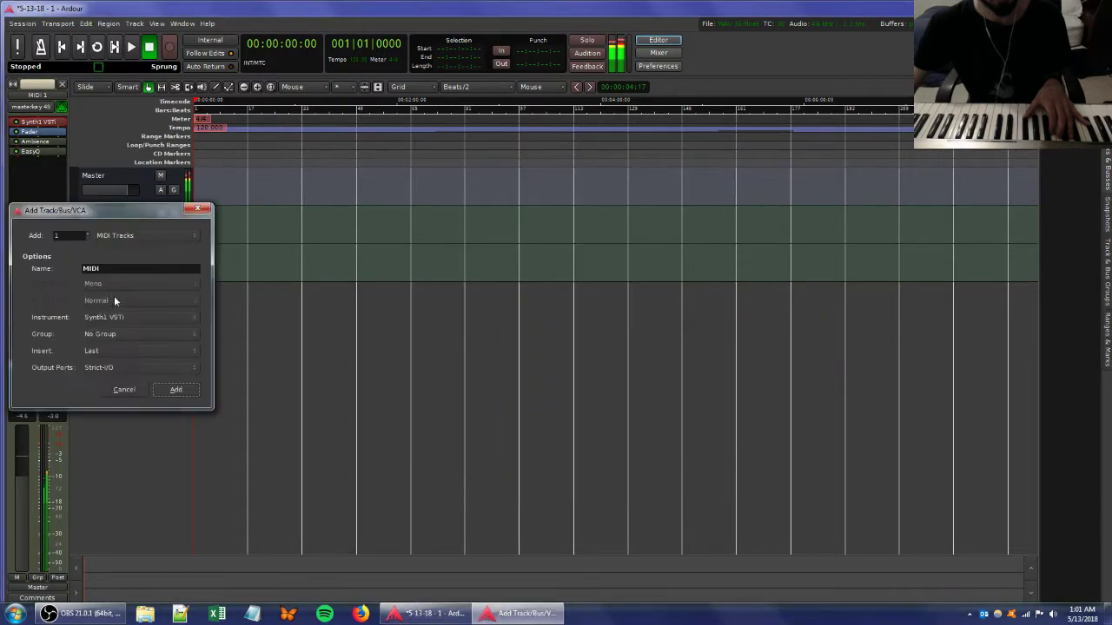
{"action": "left_click", "coordinate": [173, 391]}
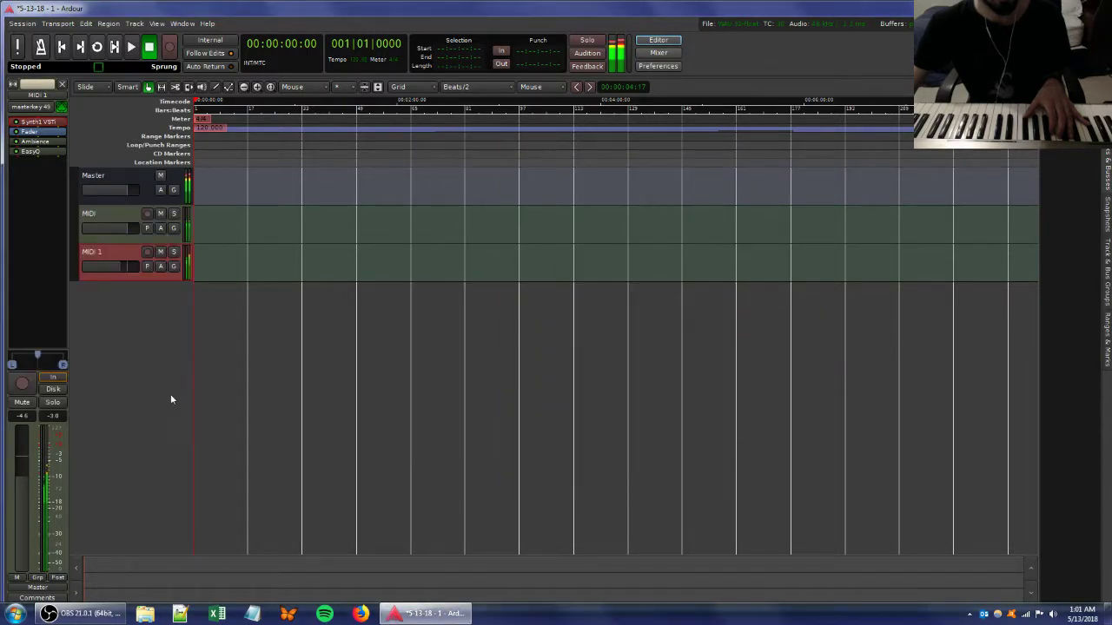
{"action": "left_click", "coordinate": [118, 251]}
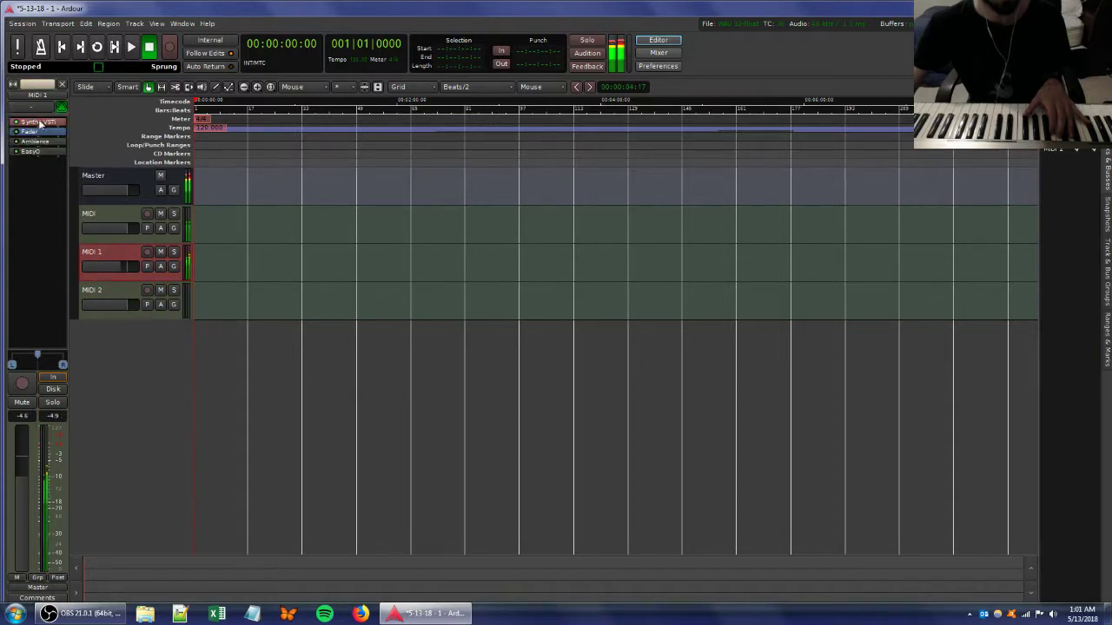
{"action": "left_click", "coordinate": [111, 294]}
{"action": "right_click", "coordinate": [31, 150]}
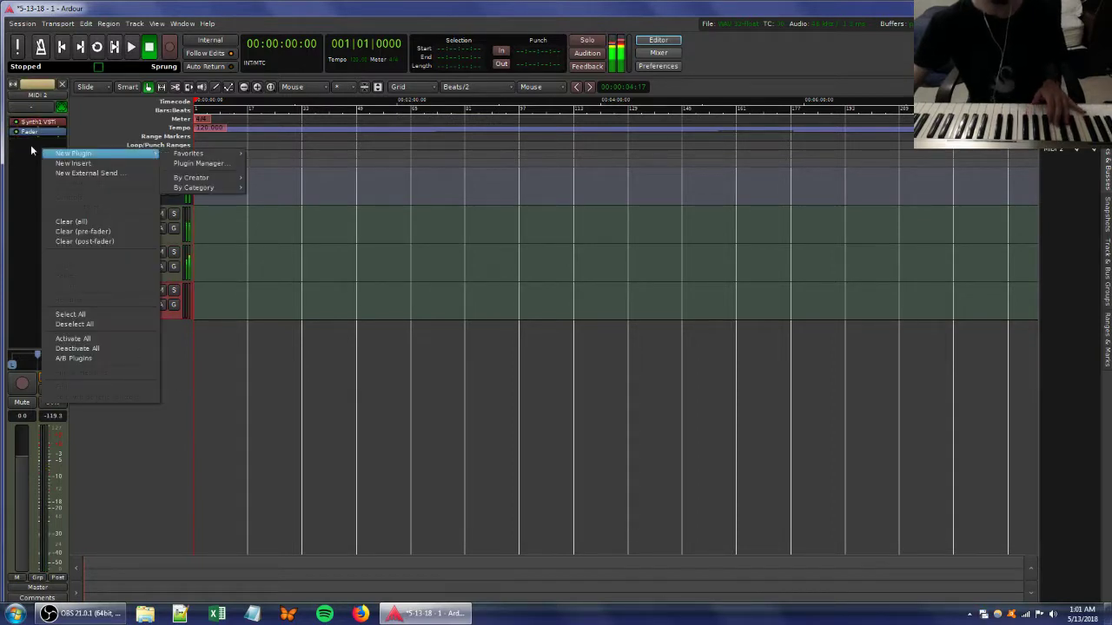
{"action": "left_click", "coordinate": [37, 106]}
{"action": "left_click", "coordinate": [38, 106]}
{"action": "left_click", "coordinate": [40, 136]}
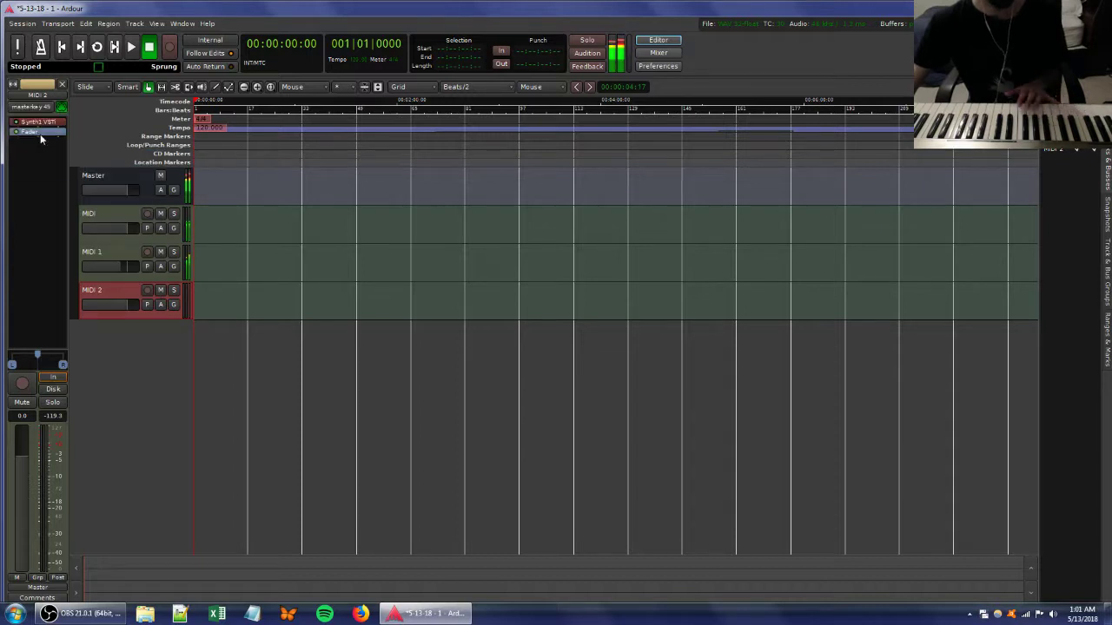
- Open MIDI 2's Synth1, adjust its filter frequency and move its window clear of the track's plugin list
{"action": "double_click", "coordinate": [38, 123]}
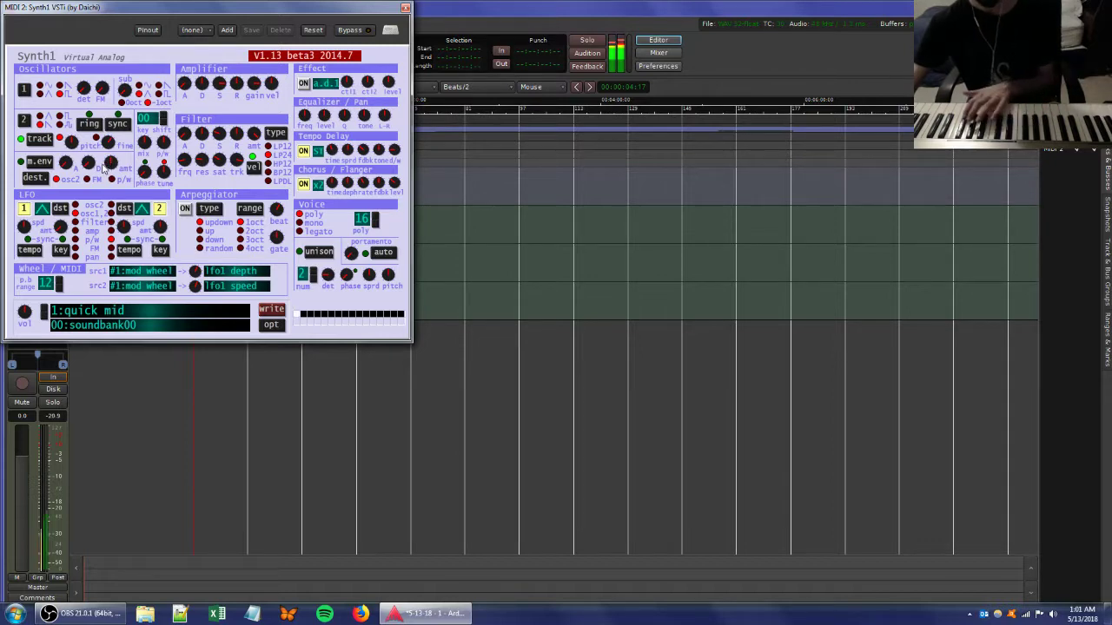
{"action": "left_click", "coordinate": [198, 184]}
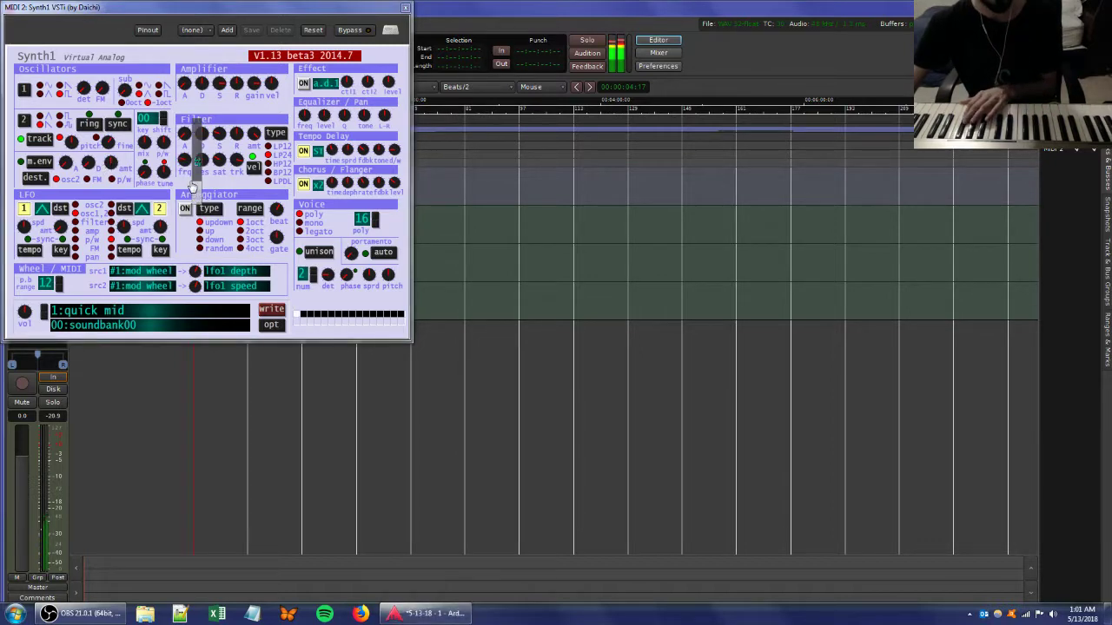
{"action": "left_click_drag", "start_coordinate": [186, 172], "coordinate": [189, 153]}
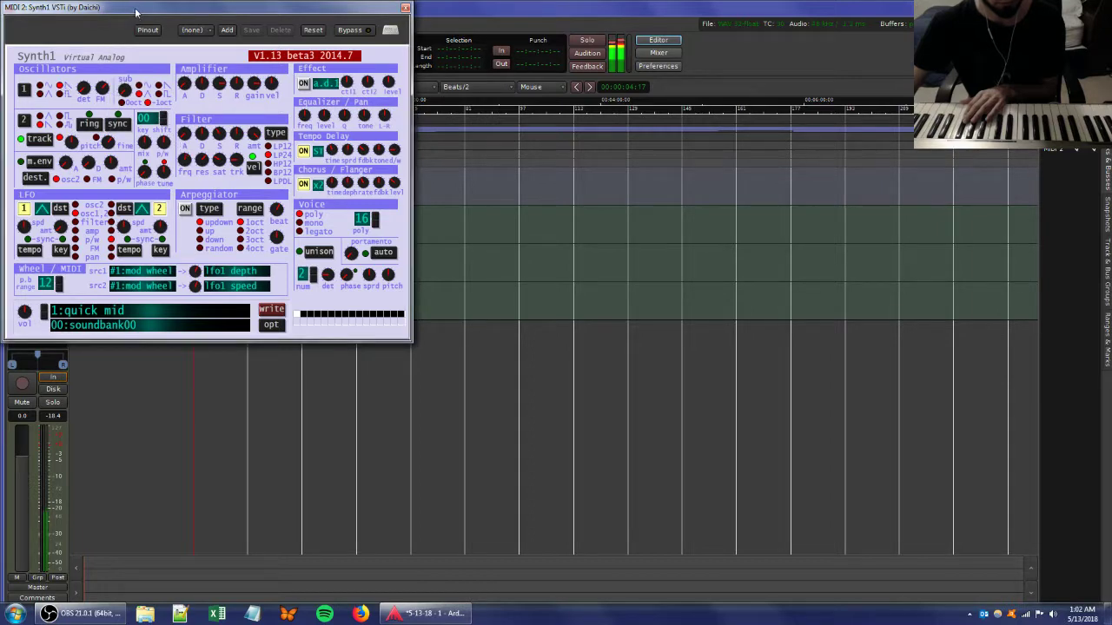
{"action": "left_click_drag", "start_coordinate": [136, 12], "coordinate": [360, 80]}
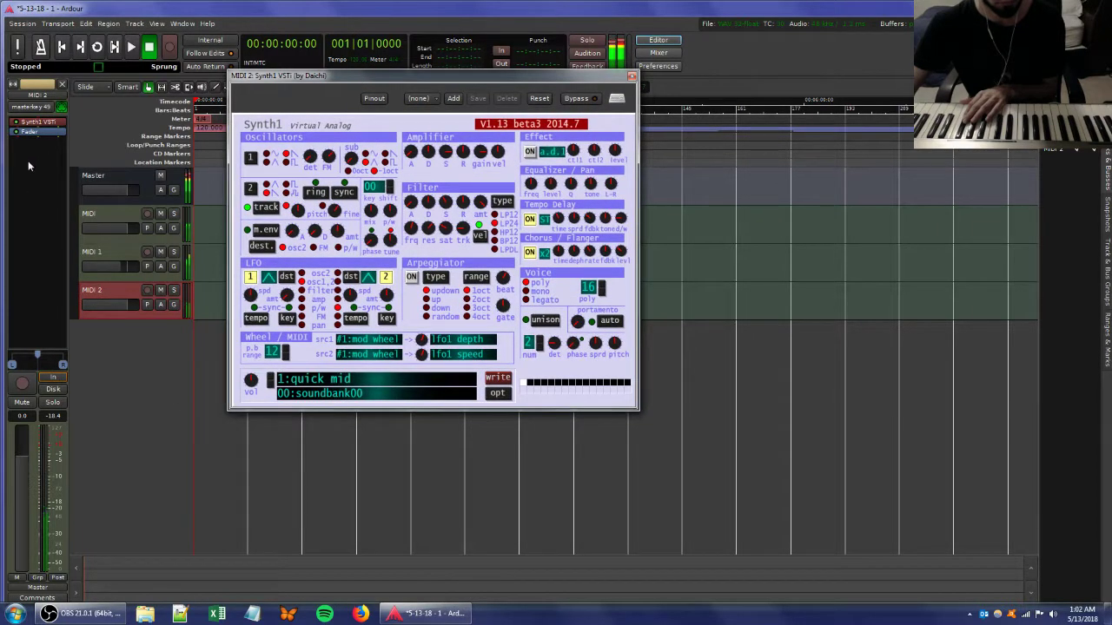
- Add the a-Amplifier plugin to MIDI 2 and set its gain to about 2.68 dB
{"action": "right_click", "coordinate": [27, 161]}
{"action": "mouse_move", "coordinate": [57, 167]}
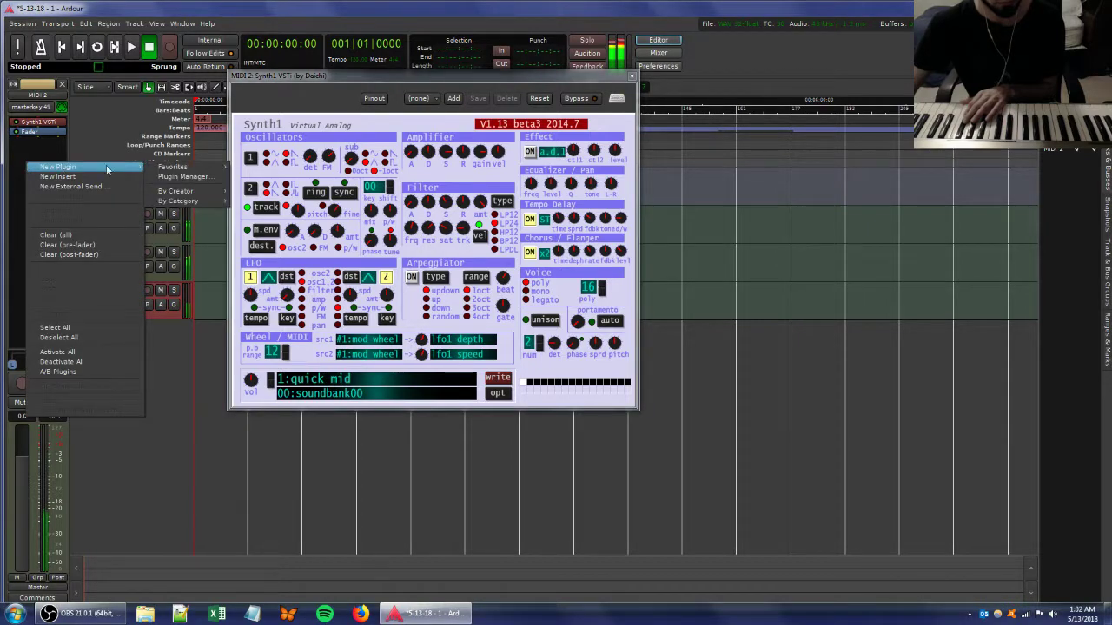
{"action": "mouse_move", "coordinate": [174, 167]}
{"action": "left_click", "coordinate": [258, 167]}
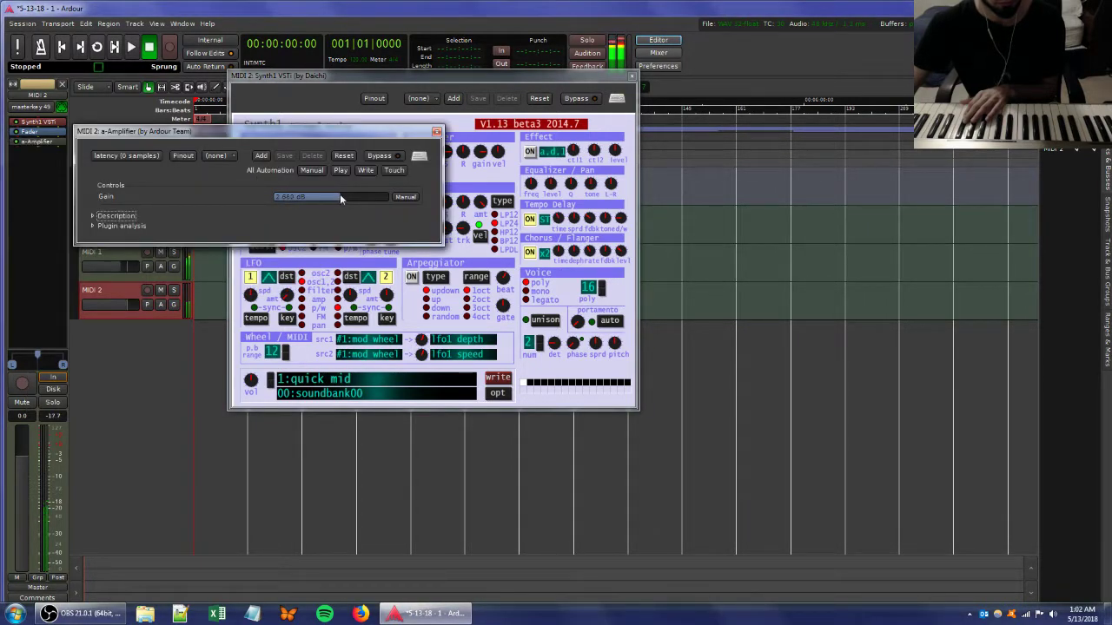
{"action": "left_click_drag", "start_coordinate": [343, 193], "coordinate": [344, 192]}
- Turn off tempo delay, chorus and both LFOs in MIDI 2's Synth1, and adjust its filter frequency and key tracking
{"action": "left_click", "coordinate": [540, 228]}
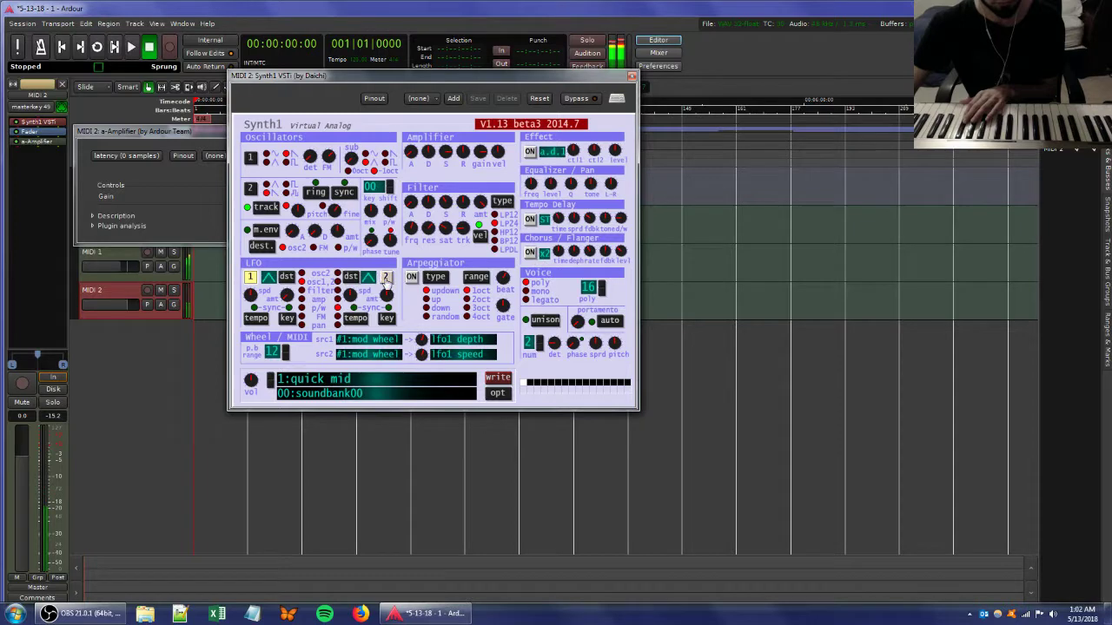
{"action": "left_click", "coordinate": [250, 279]}
{"action": "left_click_drag", "start_coordinate": [349, 76], "coordinate": [482, 100]}
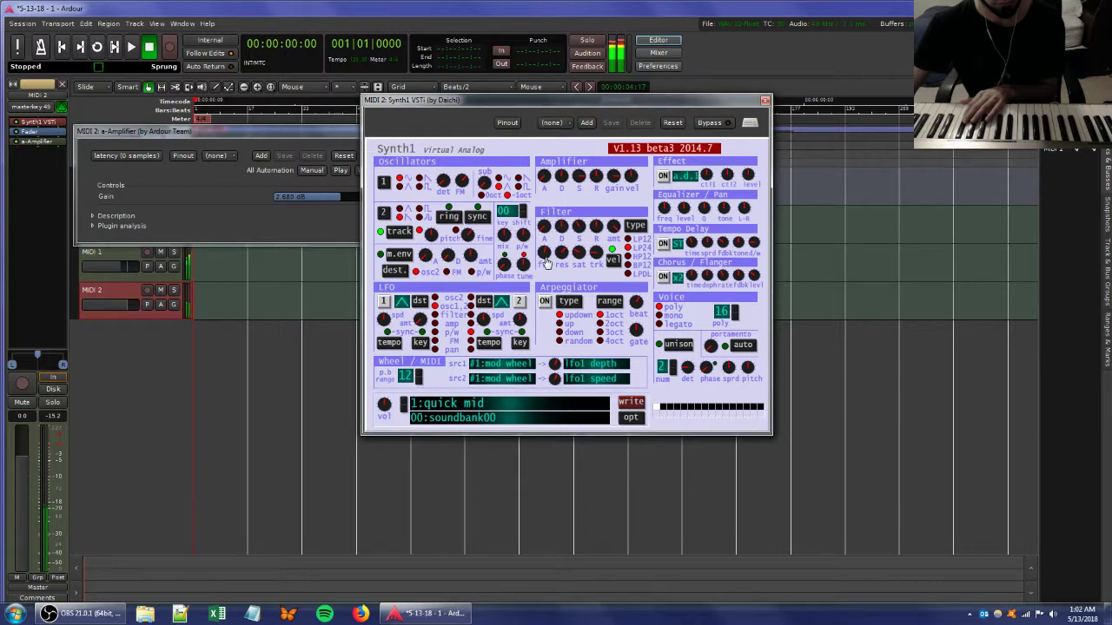
{"action": "left_click_drag", "start_coordinate": [546, 262], "coordinate": [560, 253]}
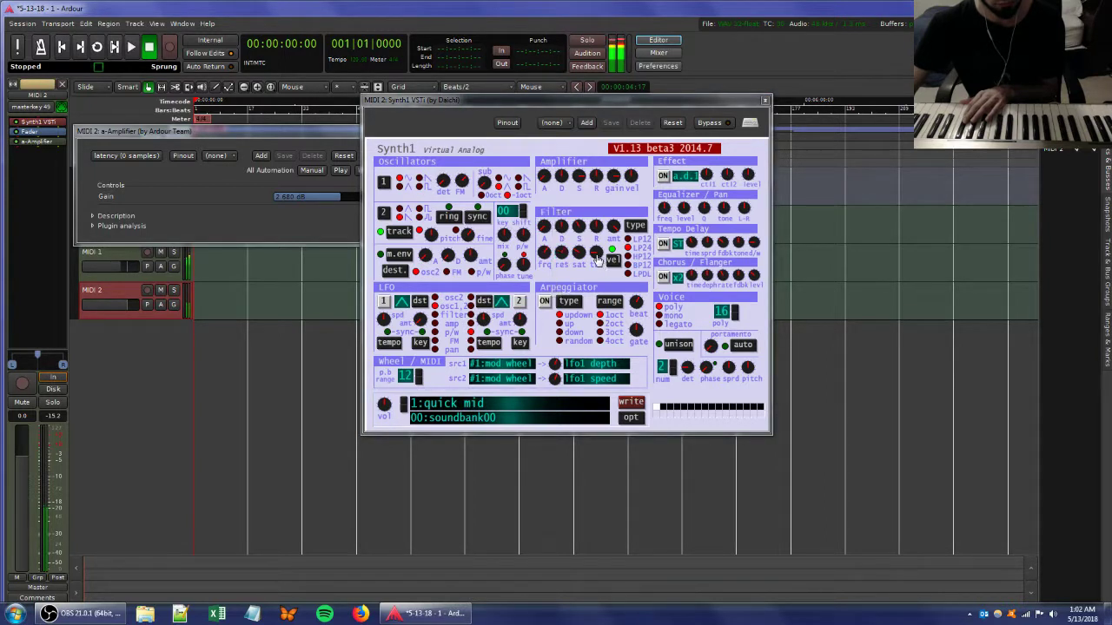
{"action": "left_click_drag", "start_coordinate": [598, 253], "coordinate": [578, 285]}
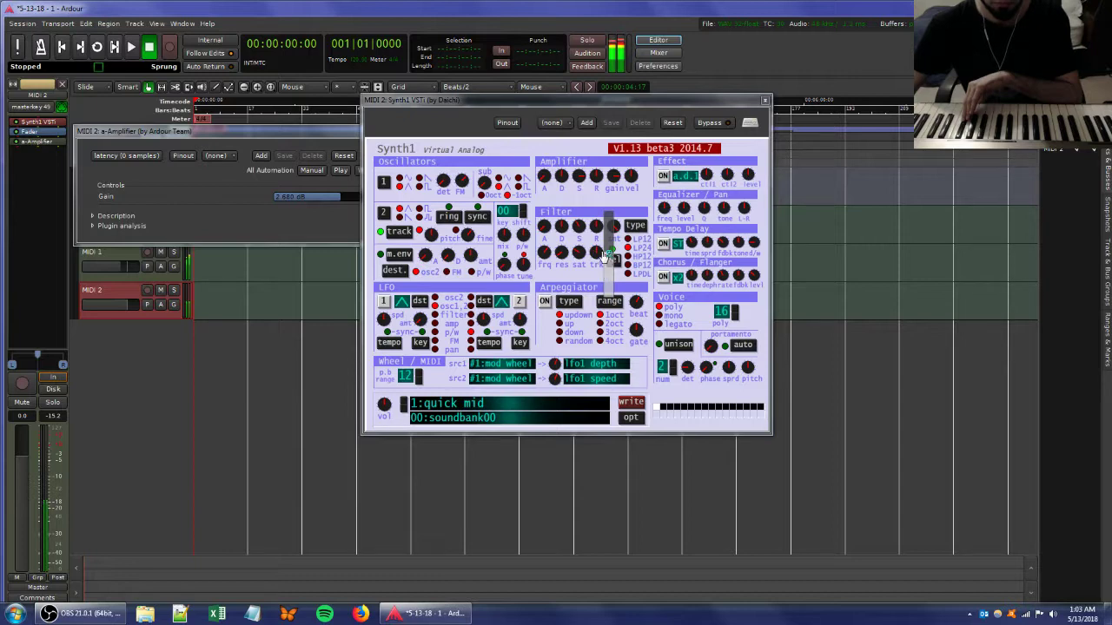
- Add EasyQ to MIDI 2 with peak bands at about 8454.6 Hz with 21.1 dB and 3779 Hz with 16.5 dB
{"action": "right_click", "coordinate": [23, 162]}
{"action": "mouse_move", "coordinate": [74, 166]}
{"action": "mouse_move", "coordinate": [174, 167]}
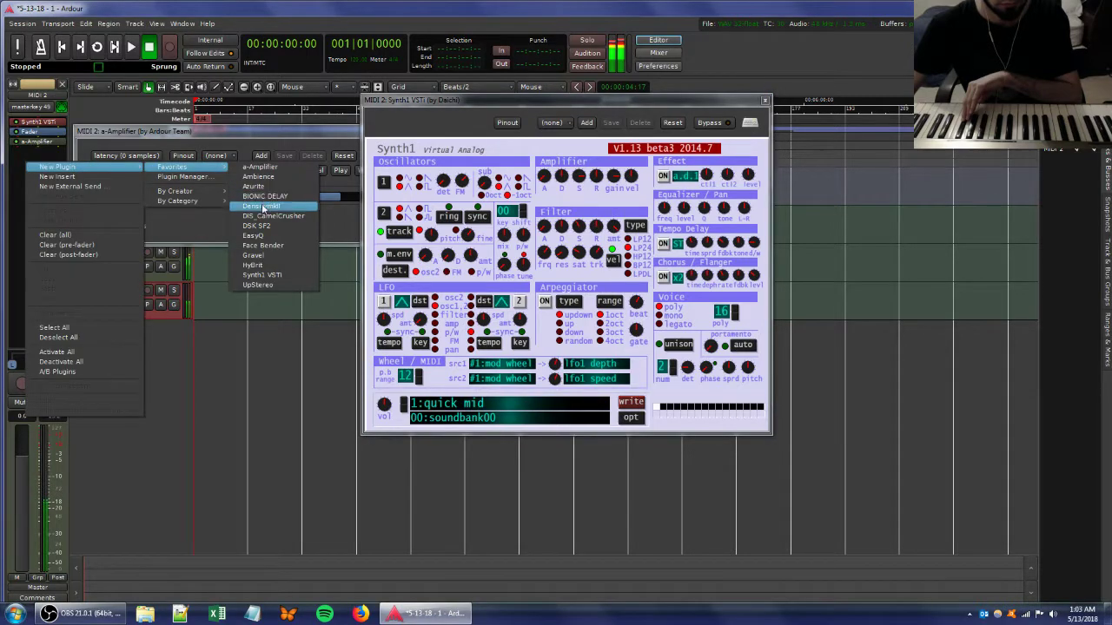
{"action": "left_click", "coordinate": [254, 236]}
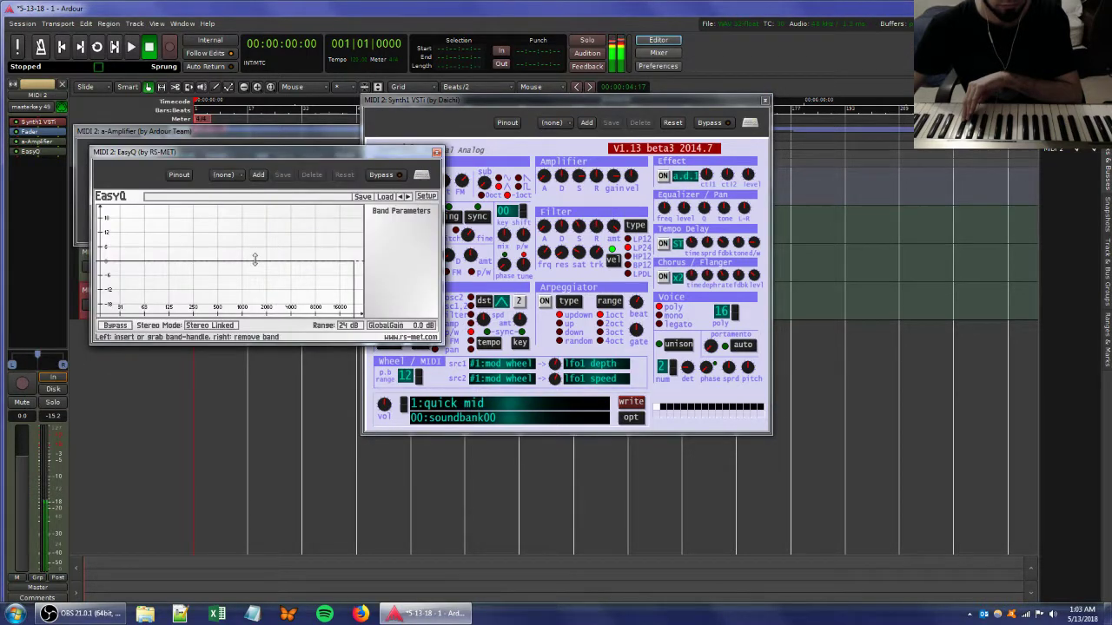
{"action": "left_click_drag", "start_coordinate": [256, 271], "coordinate": [319, 216]}
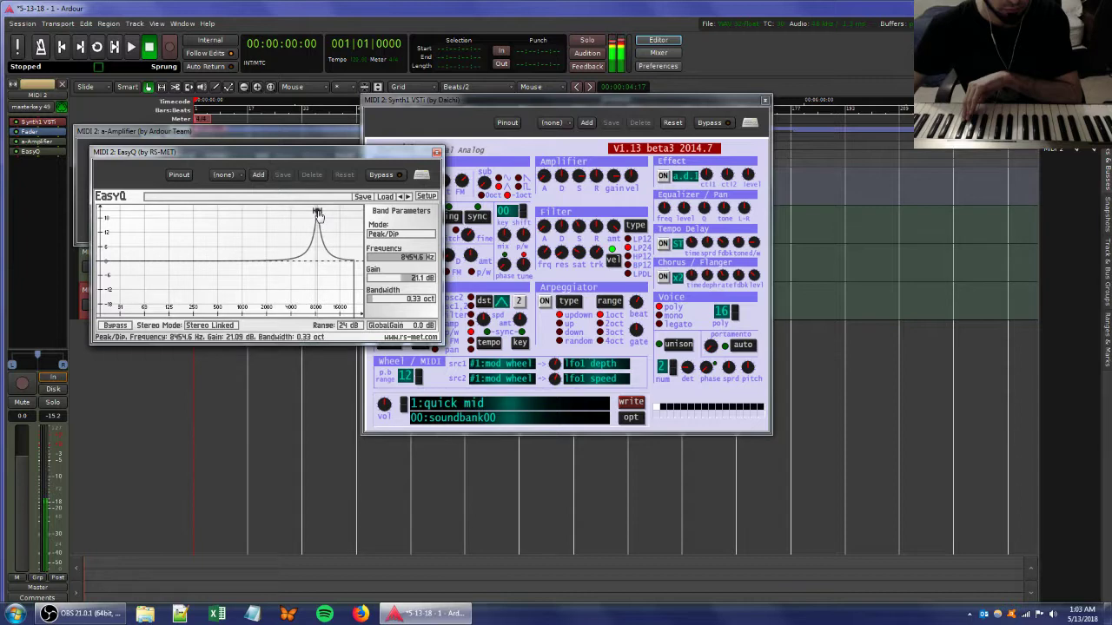
{"action": "double_click", "coordinate": [268, 260]}
{"action": "left_click_drag", "start_coordinate": [268, 260], "coordinate": [288, 221]}
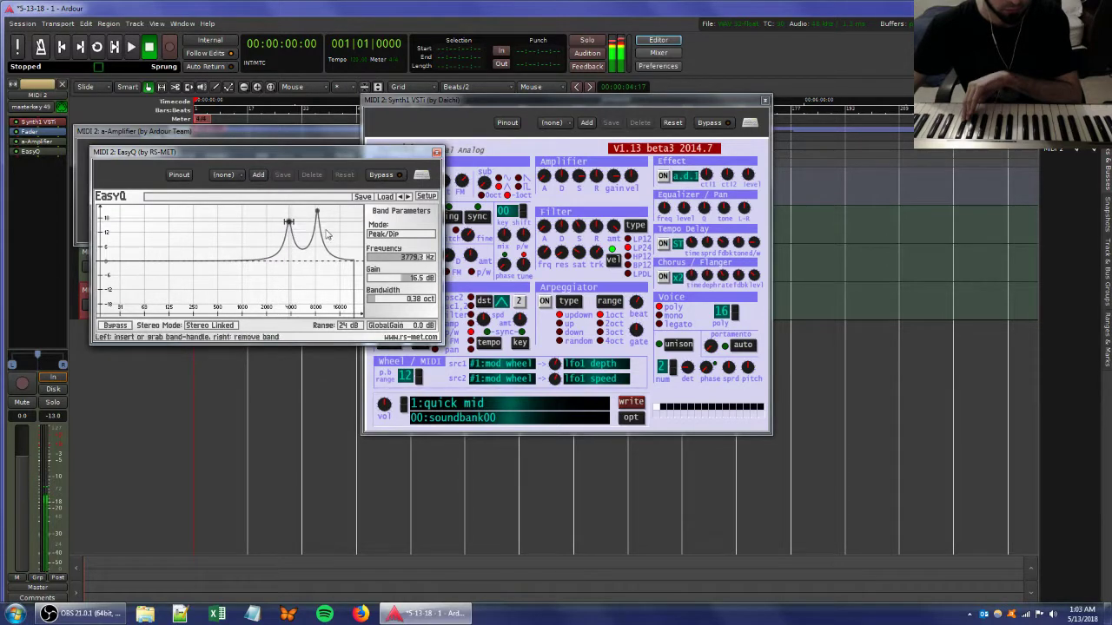
- Adjust the filter resonance in MIDI 2's Synth1 and add Ambience with dry at 3.1 dB and wet at about -16 dB
{"action": "left_click_drag", "start_coordinate": [565, 260], "coordinate": [572, 290]}
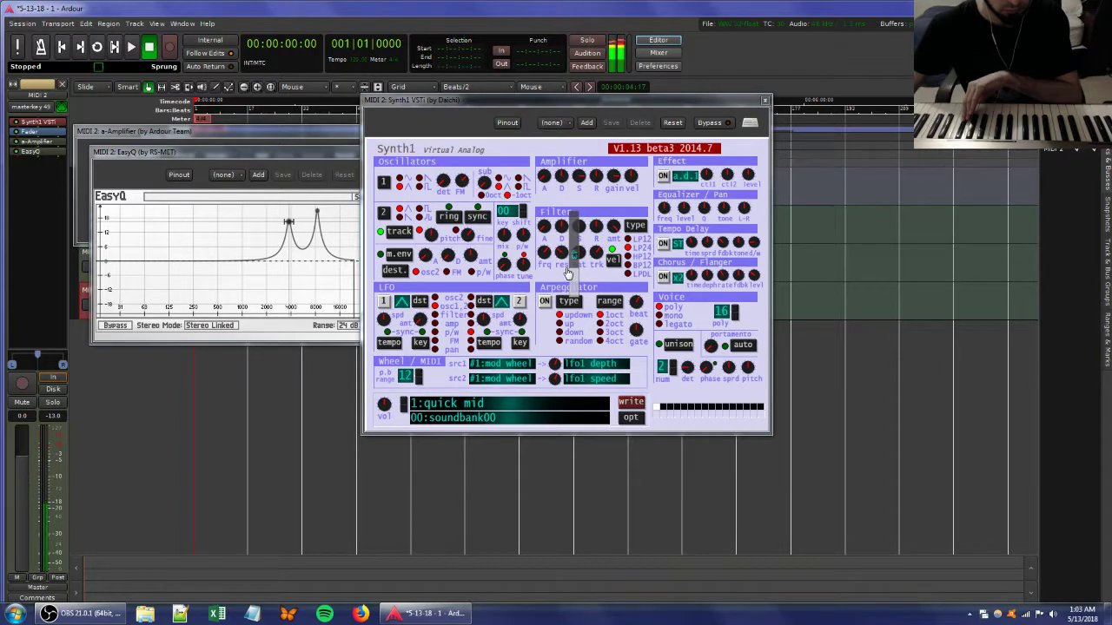
{"action": "right_click", "coordinate": [46, 179]}
{"action": "mouse_move", "coordinate": [131, 179]}
{"action": "mouse_move", "coordinate": [226, 178]}
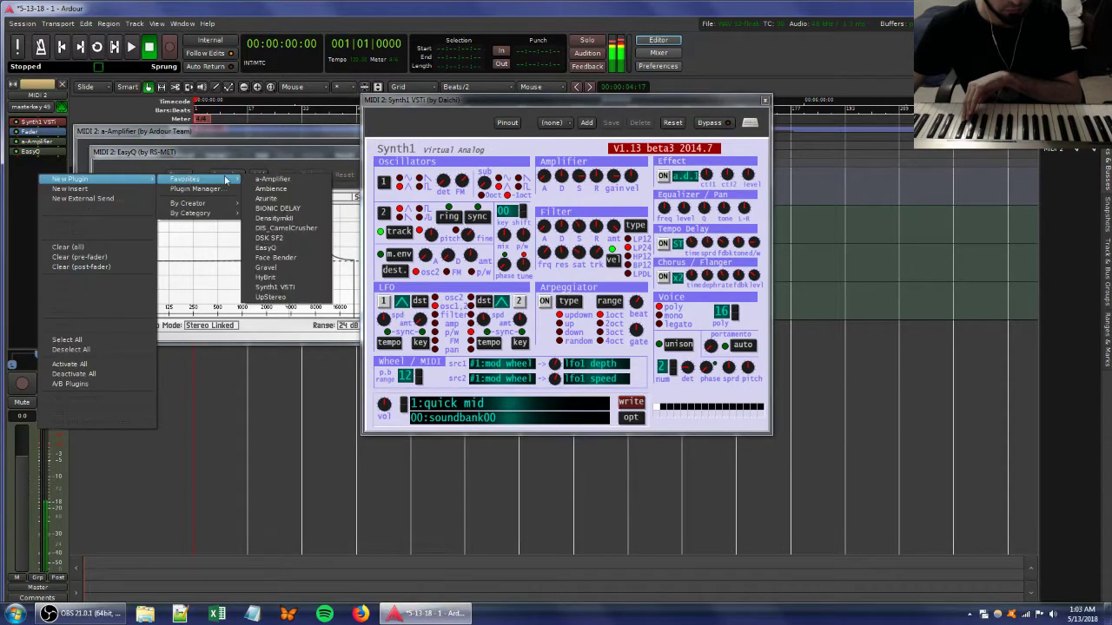
{"action": "left_click", "coordinate": [278, 189]}
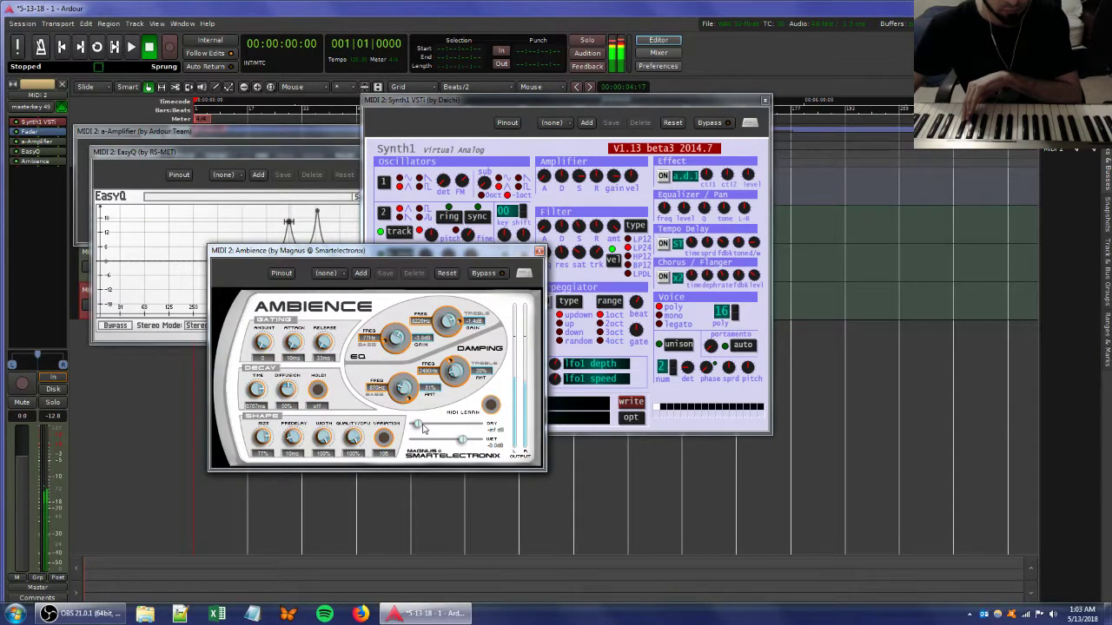
{"action": "left_click_drag", "start_coordinate": [418, 424], "coordinate": [440, 446]}
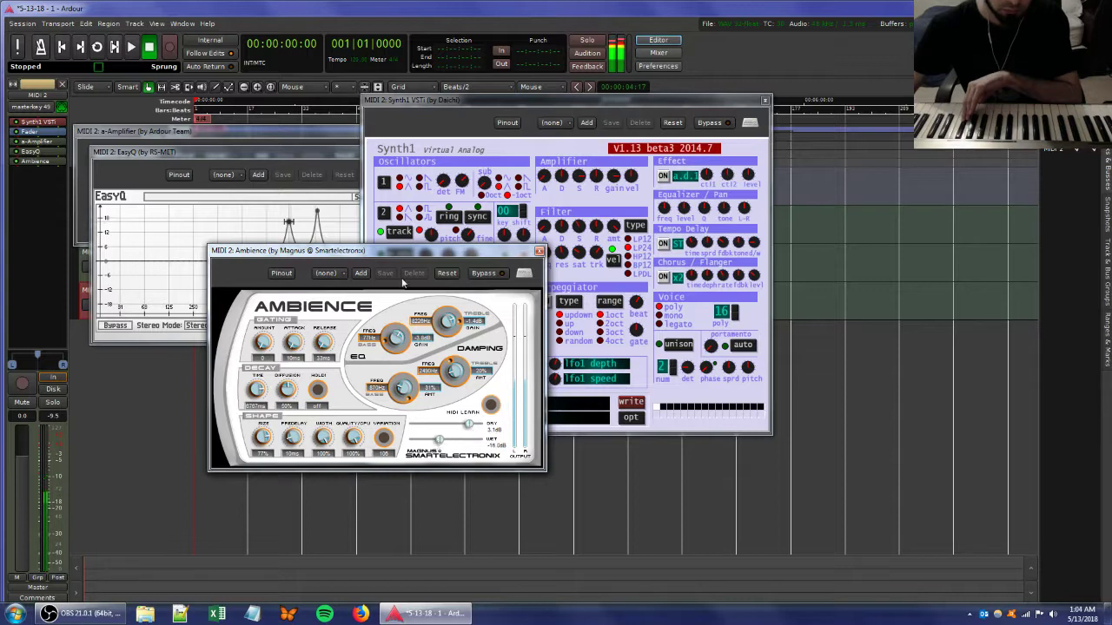
- Adjust the oscillator FM in MIDI 2's Synth1 and move the a-Amplifier and EasyQ windows clear of the track headers
{"action": "left_click", "coordinate": [148, 260]}
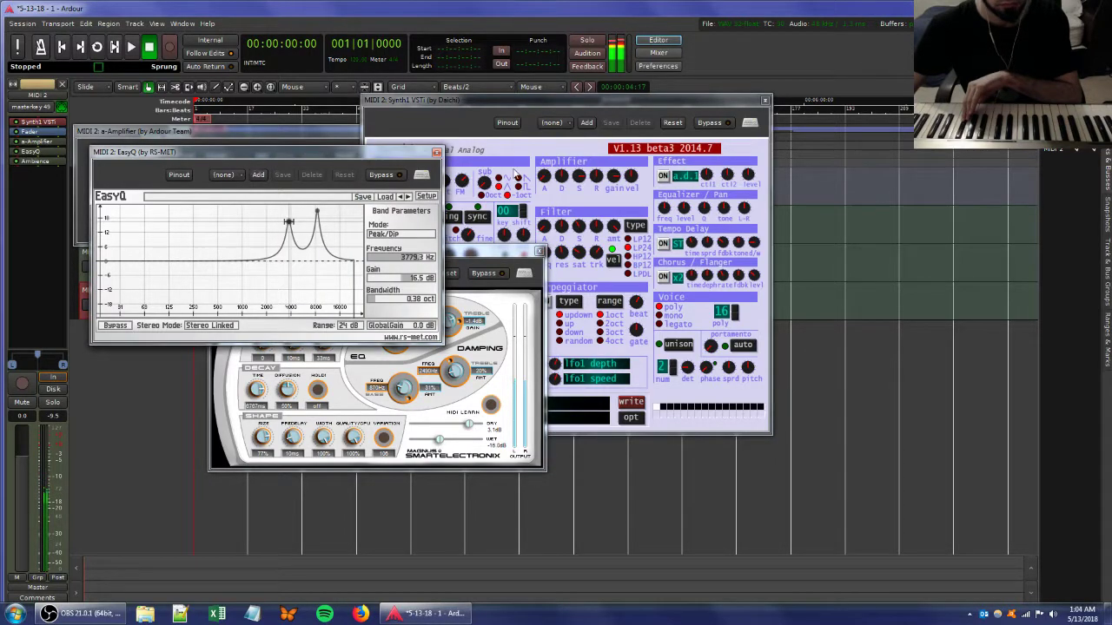
{"action": "left_click", "coordinate": [552, 103]}
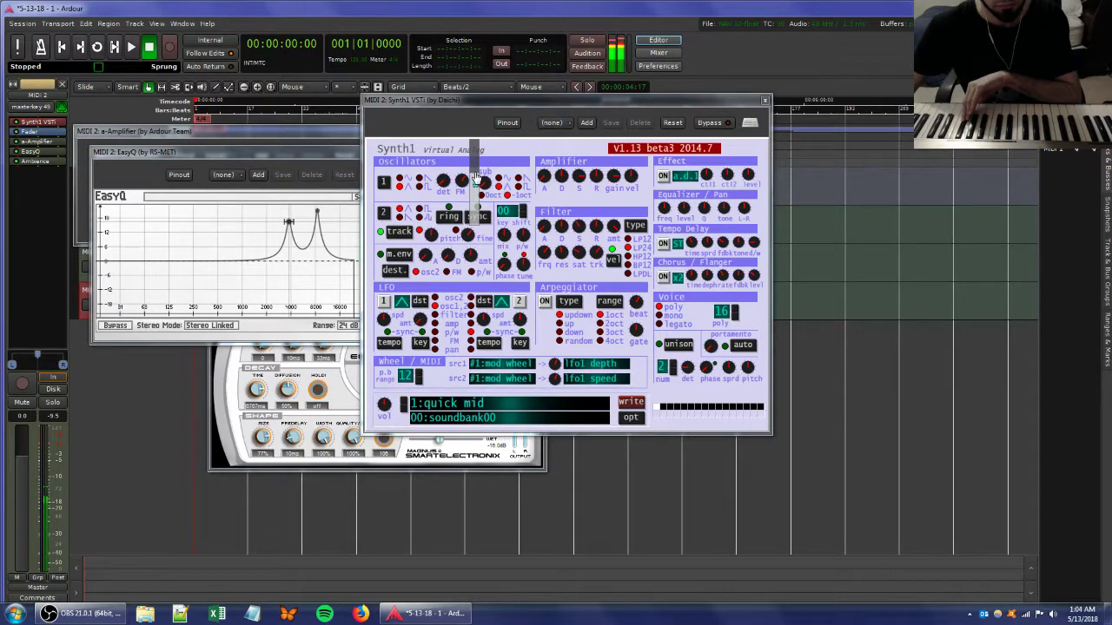
{"action": "left_click", "coordinate": [188, 132]}
{"action": "left_click_drag", "start_coordinate": [192, 157], "coordinate": [452, 179]}
- Add EasyQ to the Master bus and cut the highs with wide dips, including about 4454 Hz at -24 dB, 1.90 oct
{"action": "left_click", "coordinate": [121, 180]}
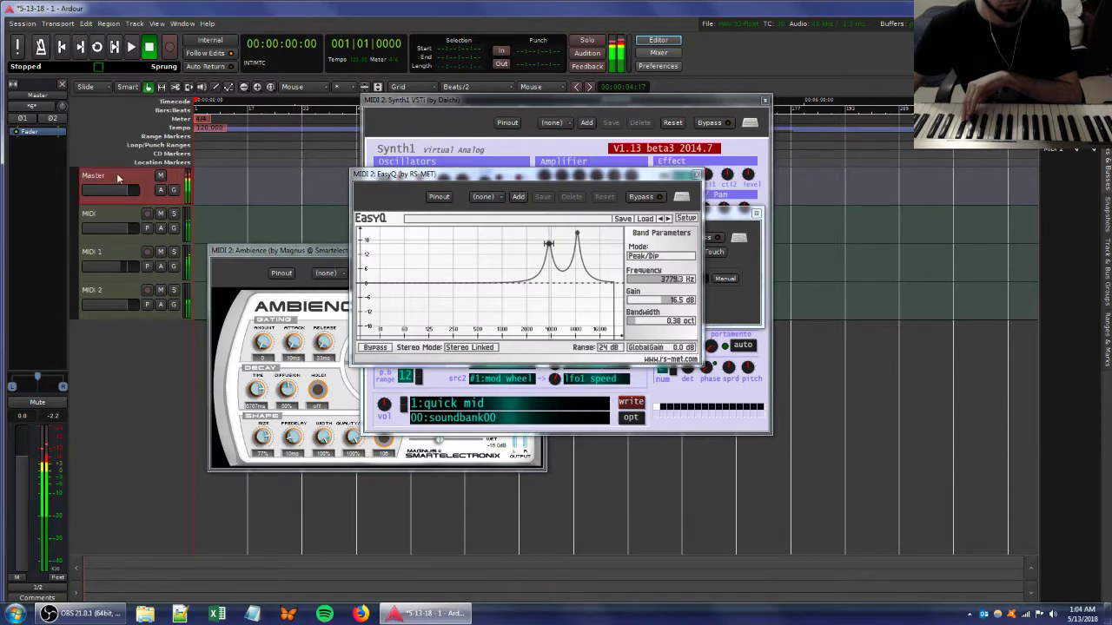
{"action": "right_click", "coordinate": [30, 165]}
{"action": "mouse_move", "coordinate": [68, 174]}
{"action": "mouse_move", "coordinate": [201, 170]}
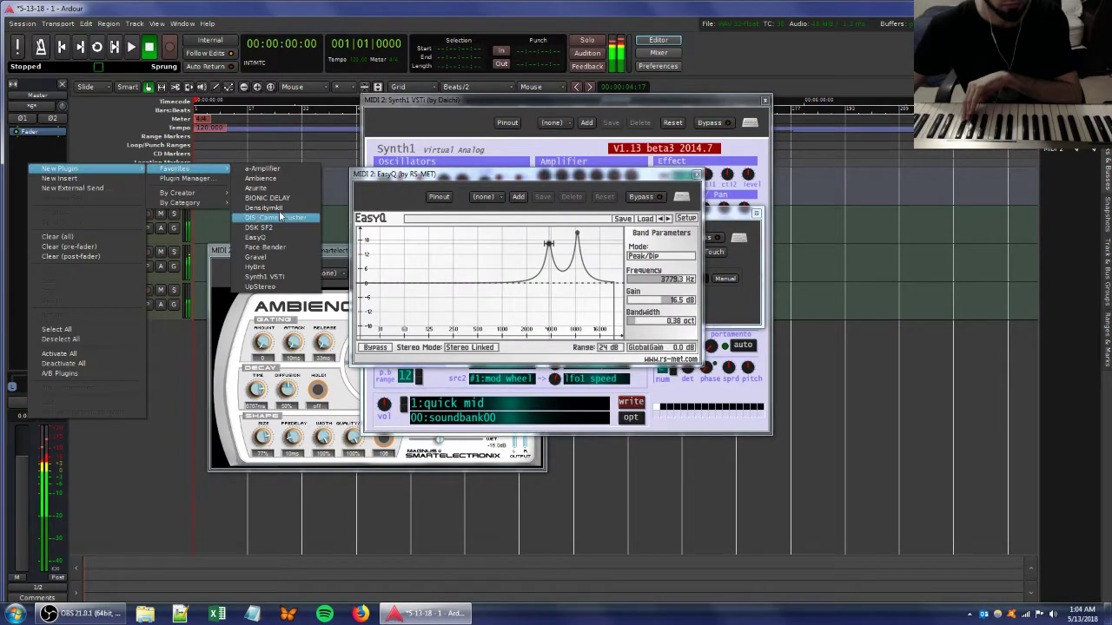
{"action": "left_click", "coordinate": [272, 242]}
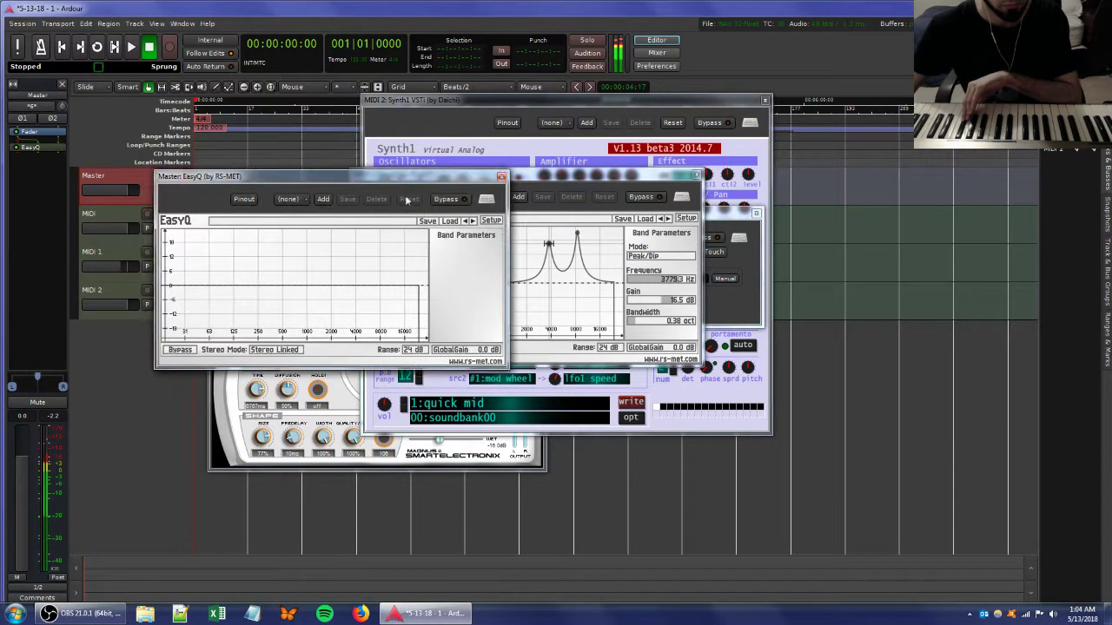
{"action": "left_click", "coordinate": [369, 297]}
{"action": "left_click_drag", "start_coordinate": [369, 300], "coordinate": [363, 333]}
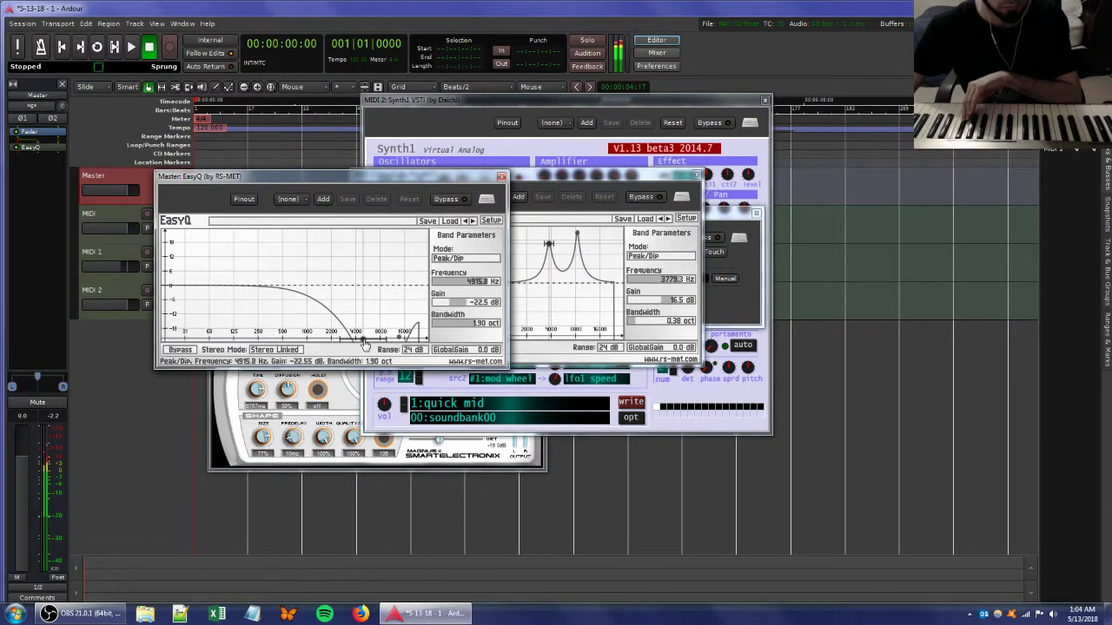
{"action": "left_click", "coordinate": [248, 280]}
{"action": "left_click_drag", "start_coordinate": [248, 280], "coordinate": [357, 341]}
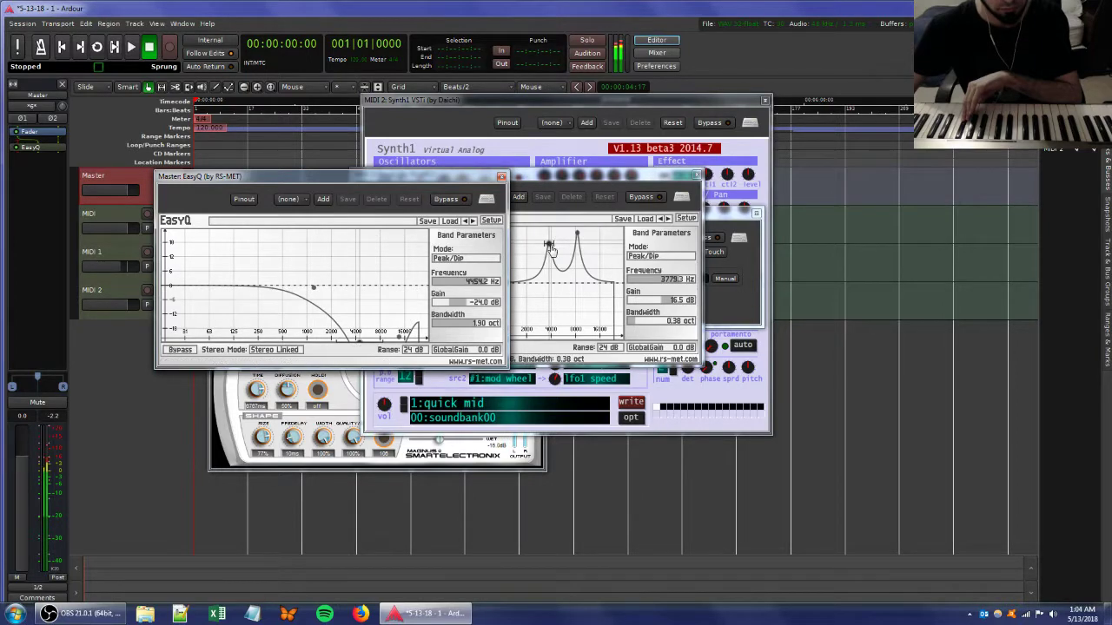
- Lower MIDI 2's fader to about -27.2 dB and disconnect its MIDI input
{"action": "left_click", "coordinate": [577, 235]}
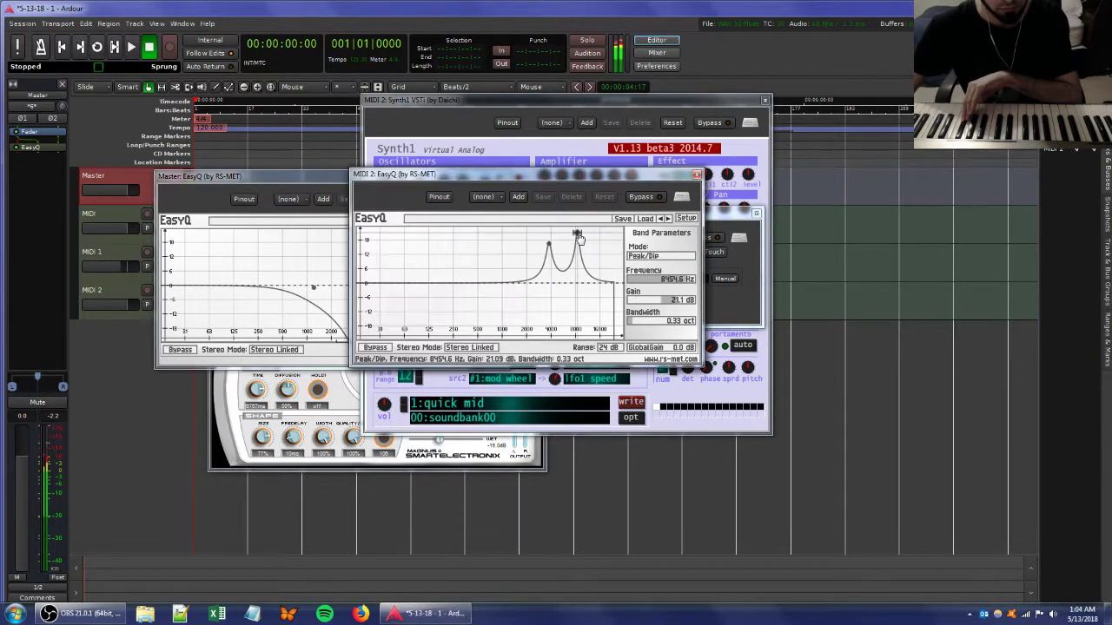
{"action": "left_click", "coordinate": [95, 290]}
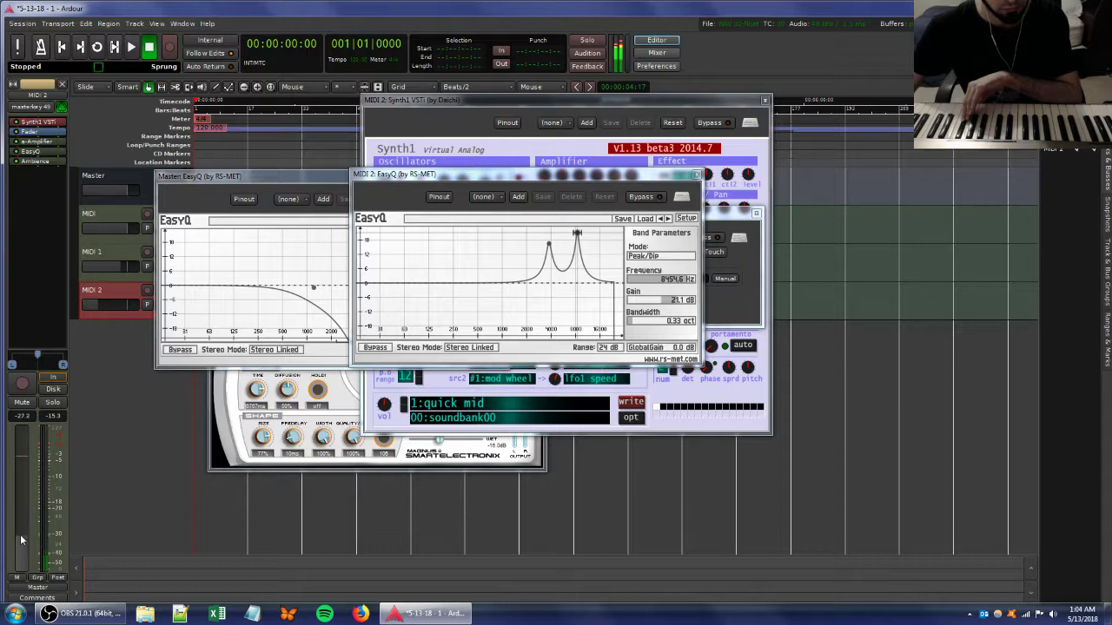
{"action": "left_click", "coordinate": [34, 126]}
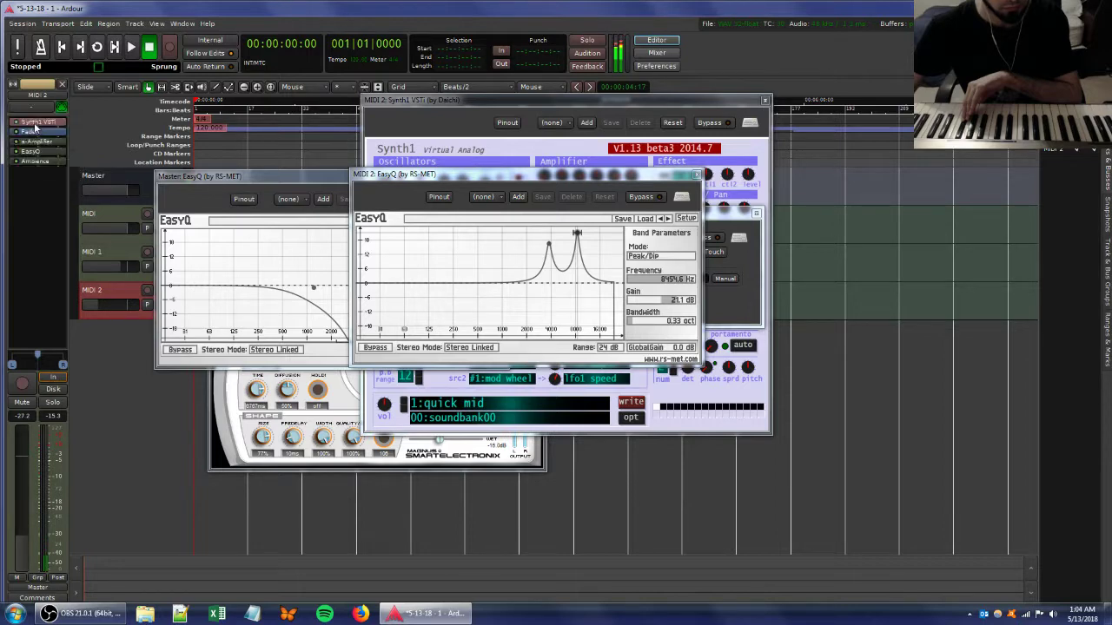
- Close MIDI 2's Synth1 and EasyQ windows
{"action": "left_click", "coordinate": [599, 96]}
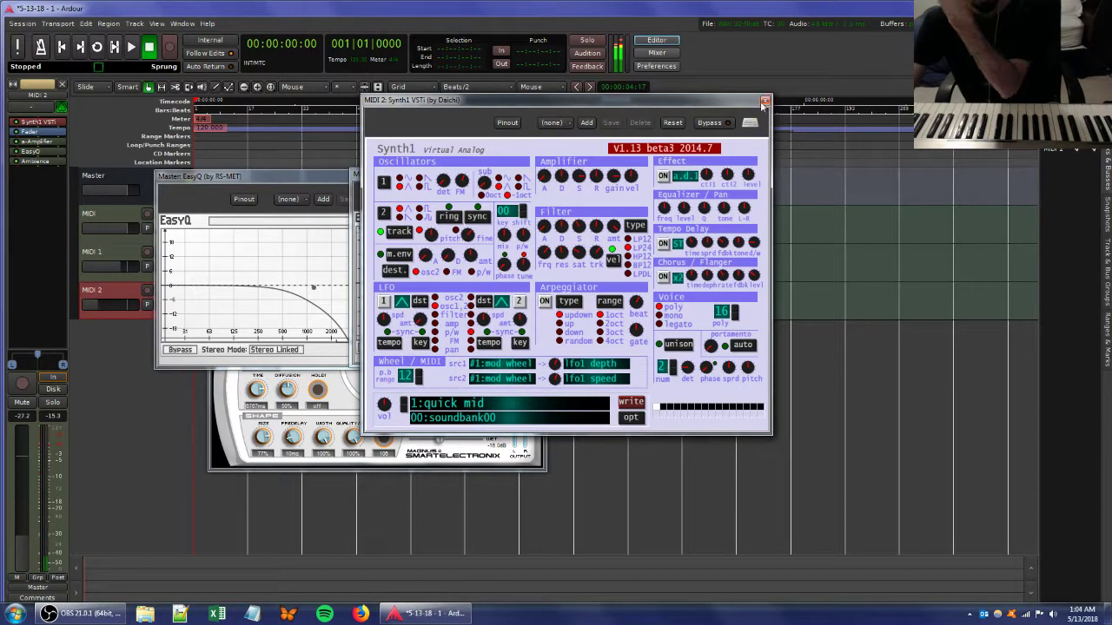
{"action": "left_click", "coordinate": [763, 103]}
{"action": "left_click", "coordinate": [690, 178]}
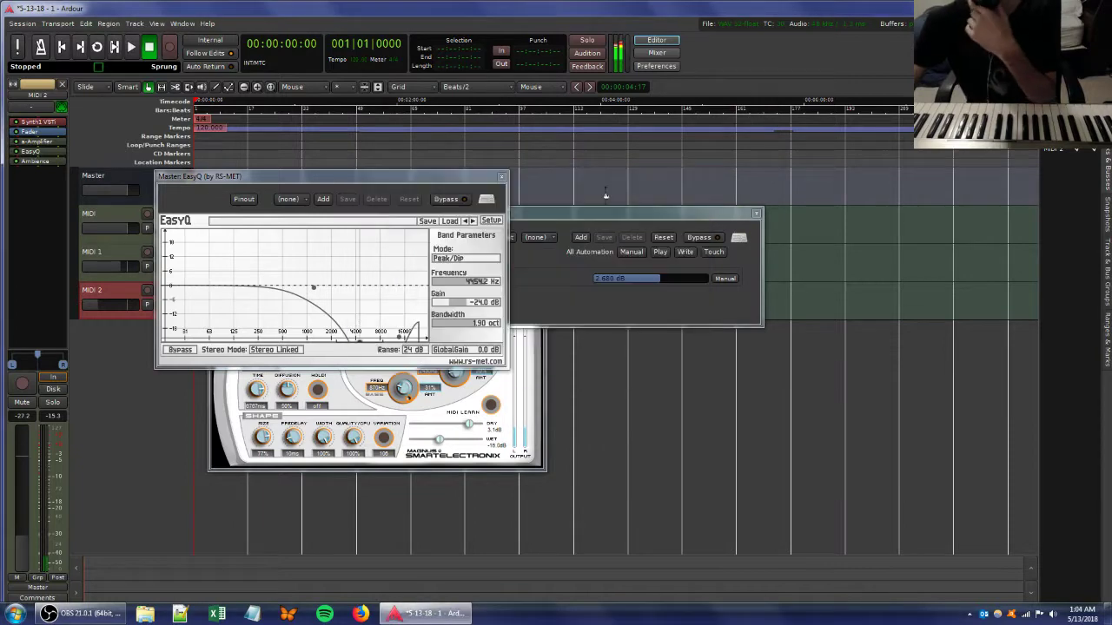
- Close the Master EasyQ and MIDI 2 Ambience windows and lower MIDI 1's fader to about -22 dB
{"action": "left_click", "coordinate": [501, 178]}
{"action": "left_click", "coordinate": [538, 250]}
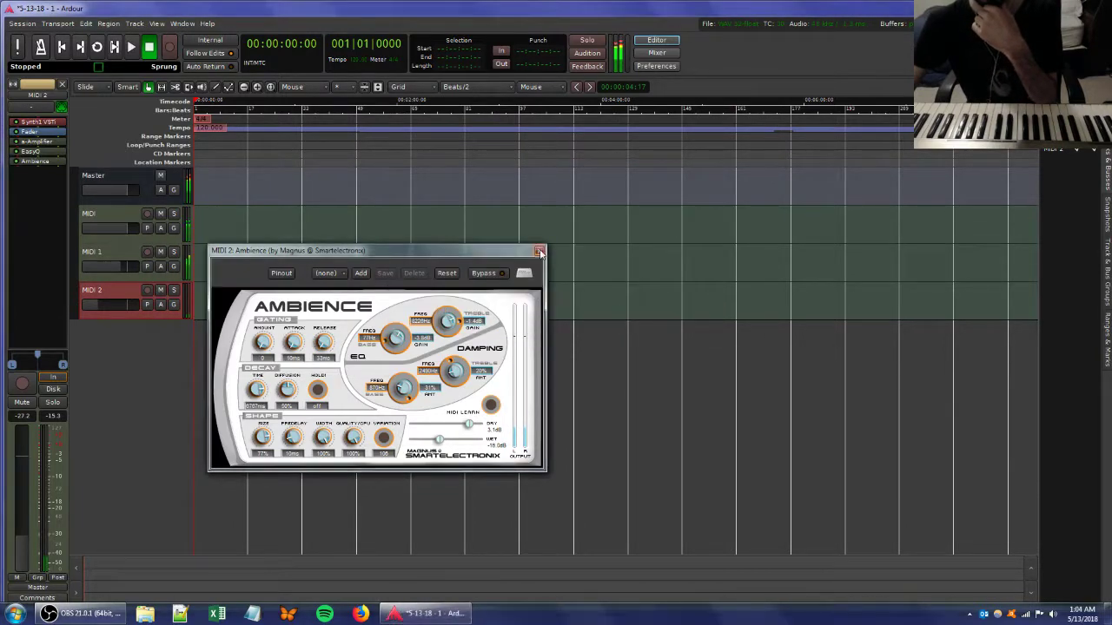
{"action": "left_click", "coordinate": [110, 255]}
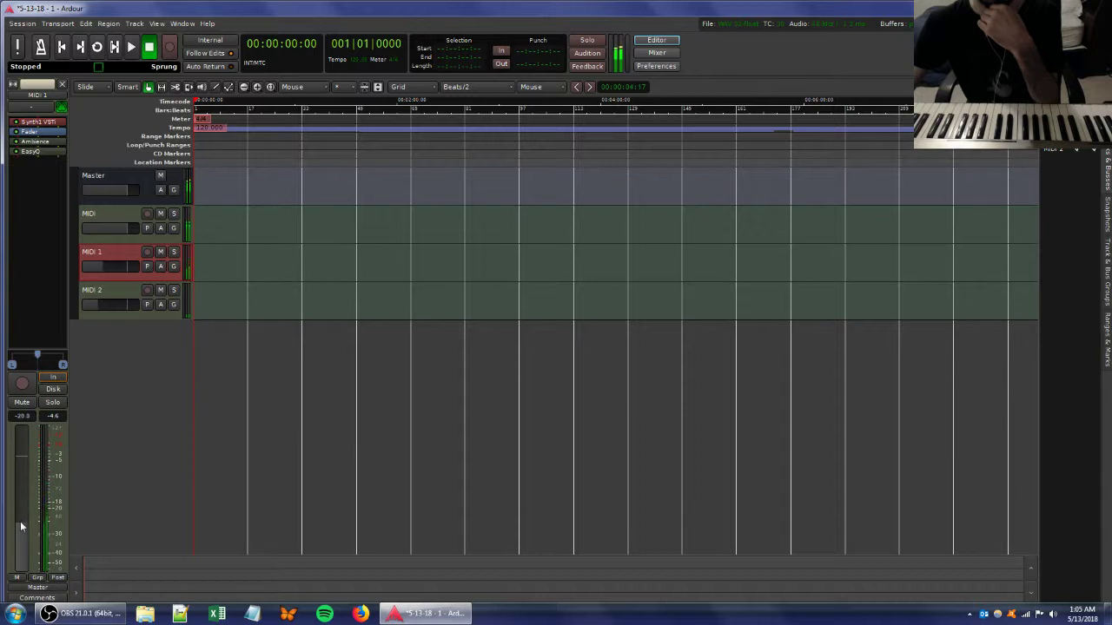
- Add one more MIDI track using Synth1 VSTi and connect its MIDI input to masterkey 49
{"action": "double_click", "coordinate": [123, 344]}
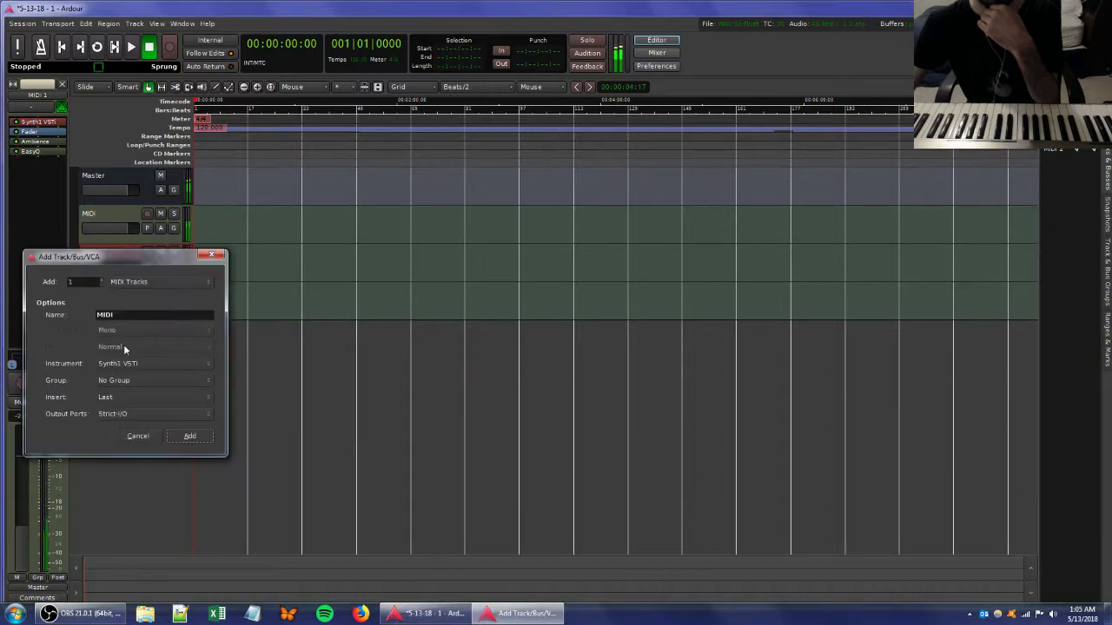
{"action": "left_click", "coordinate": [145, 281]}
{"action": "left_click", "coordinate": [146, 283]}
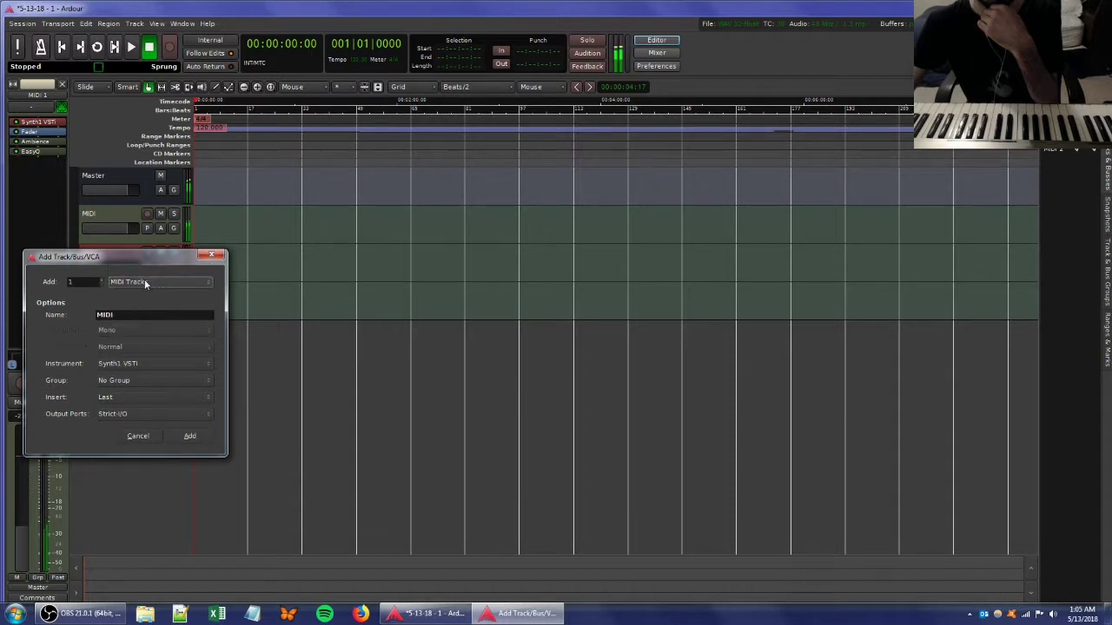
{"action": "left_click", "coordinate": [179, 435]}
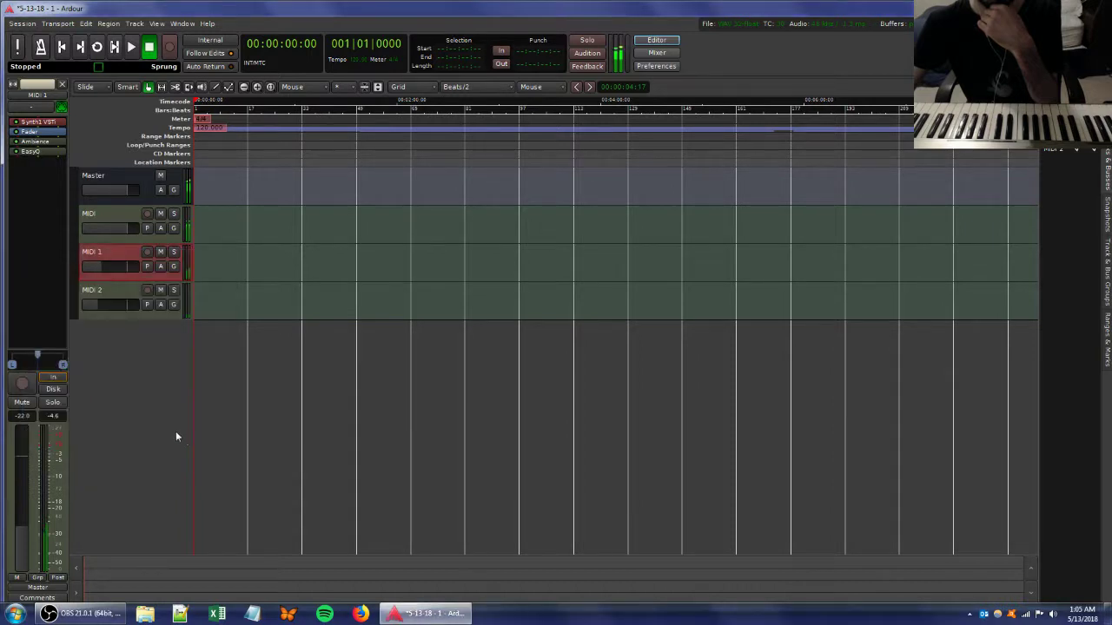
{"action": "left_click", "coordinate": [32, 106]}
{"action": "left_click", "coordinate": [31, 117]}
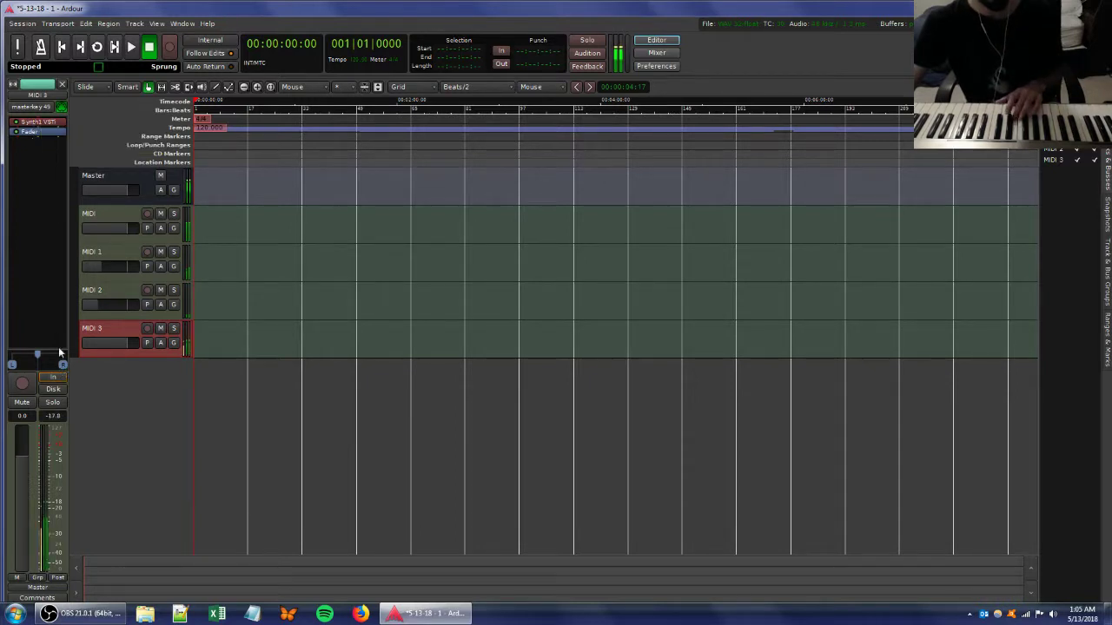
- Open MIDI 3's Synth1 and adjust the filter resonance and saturation and the oscillator FM
{"action": "double_click", "coordinate": [35, 122]}
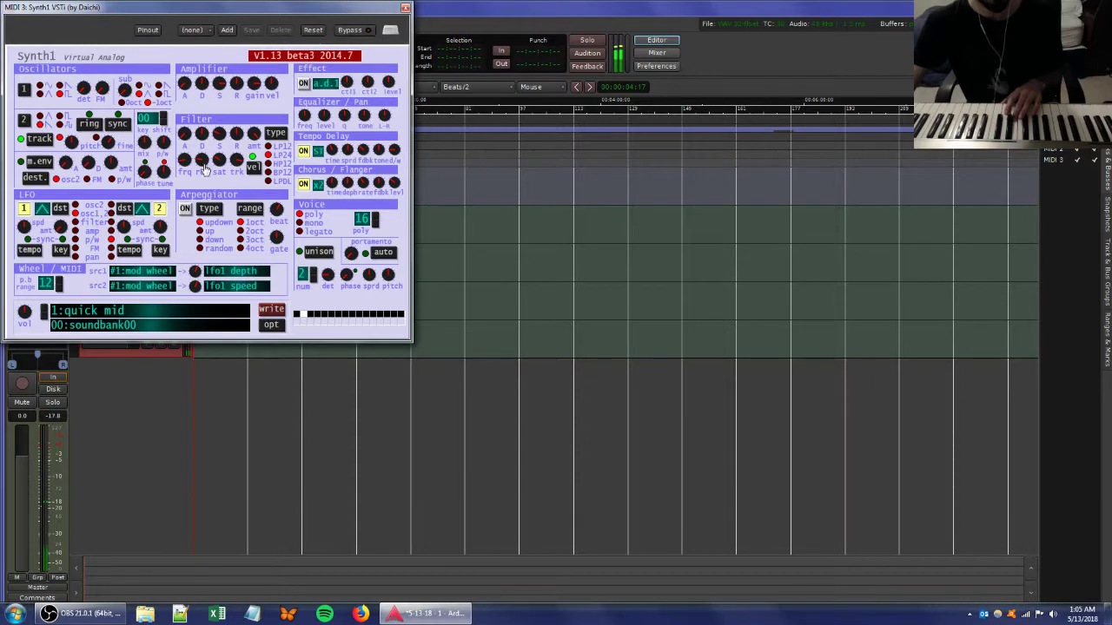
{"action": "mouse_move", "coordinate": [205, 167]}
{"action": "left_mouse_down"}
{"action": "mouse_move", "coordinate": [200, 196]}
{"action": "mouse_move", "coordinate": [217, 154]}
{"action": "mouse_move", "coordinate": [209, 193]}
{"action": "mouse_move", "coordinate": [214, 178]}
{"action": "mouse_move", "coordinate": [198, 190]}
{"action": "mouse_move", "coordinate": [189, 163]}
{"action": "mouse_move", "coordinate": [199, 152]}
{"action": "mouse_move", "coordinate": [196, 166]}
{"action": "mouse_move", "coordinate": [213, 165]}
{"action": "left_mouse_up"}
{"action": "mouse_move", "coordinate": [233, 162]}
{"action": "left_mouse_down"}
{"action": "mouse_move", "coordinate": [232, 137]}
{"action": "mouse_move", "coordinate": [231, 162]}
{"action": "left_mouse_up"}
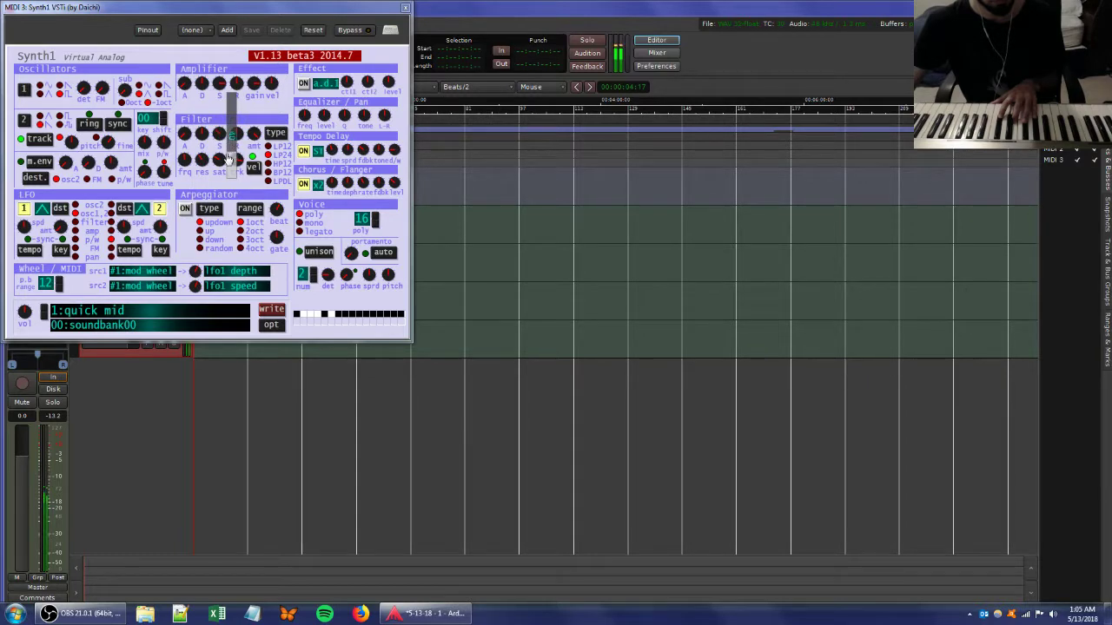
{"action": "mouse_move", "coordinate": [107, 92]}
{"action": "left_mouse_down"}
{"action": "mouse_move", "coordinate": [116, 132]}
{"action": "mouse_move", "coordinate": [110, 76]}
{"action": "left_mouse_up"}
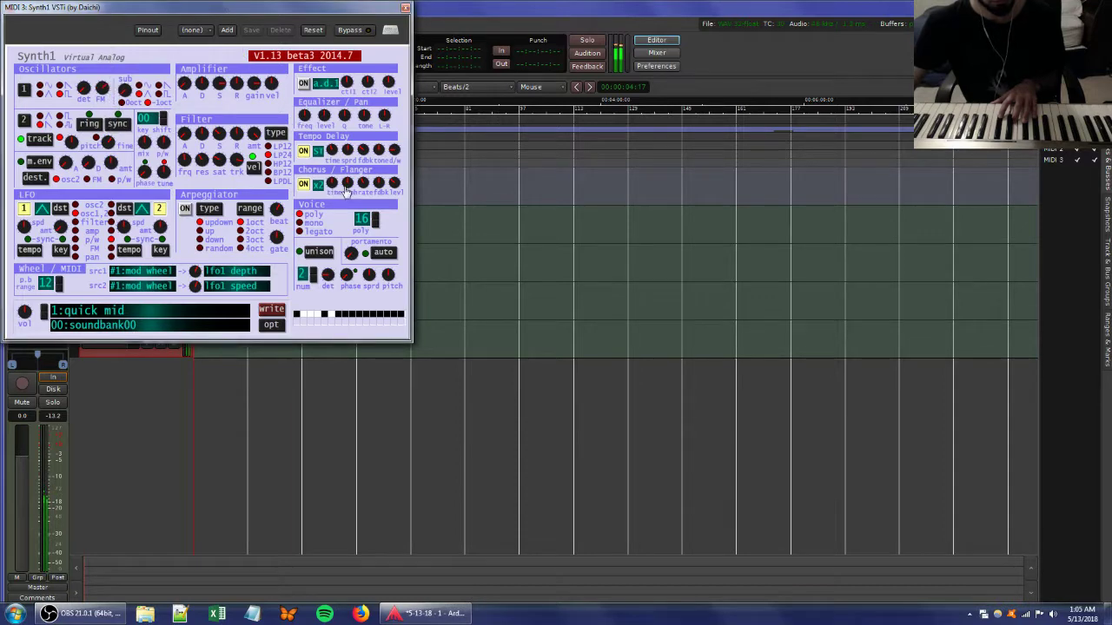
- Adjust the chorus/flanger and filter settings in MIDI 3's Synth1 and close its window
{"action": "left_click_drag", "start_coordinate": [361, 183], "coordinate": [407, 198]}
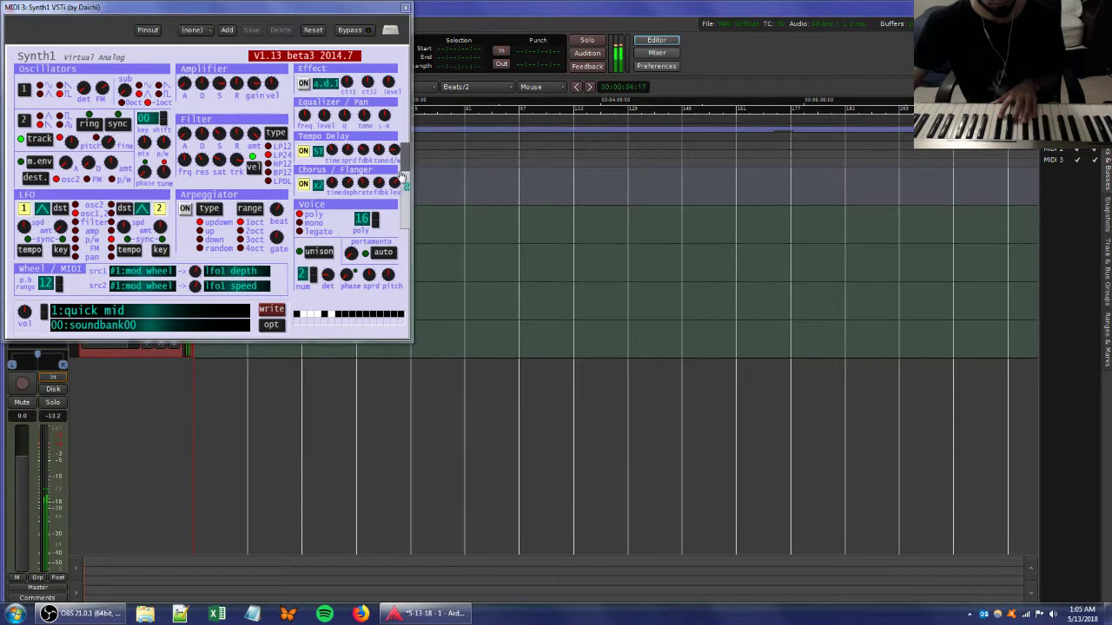
{"action": "left_click_drag", "start_coordinate": [401, 177], "coordinate": [401, 172]}
{"action": "left_click_drag", "start_coordinate": [198, 161], "coordinate": [234, 182]}
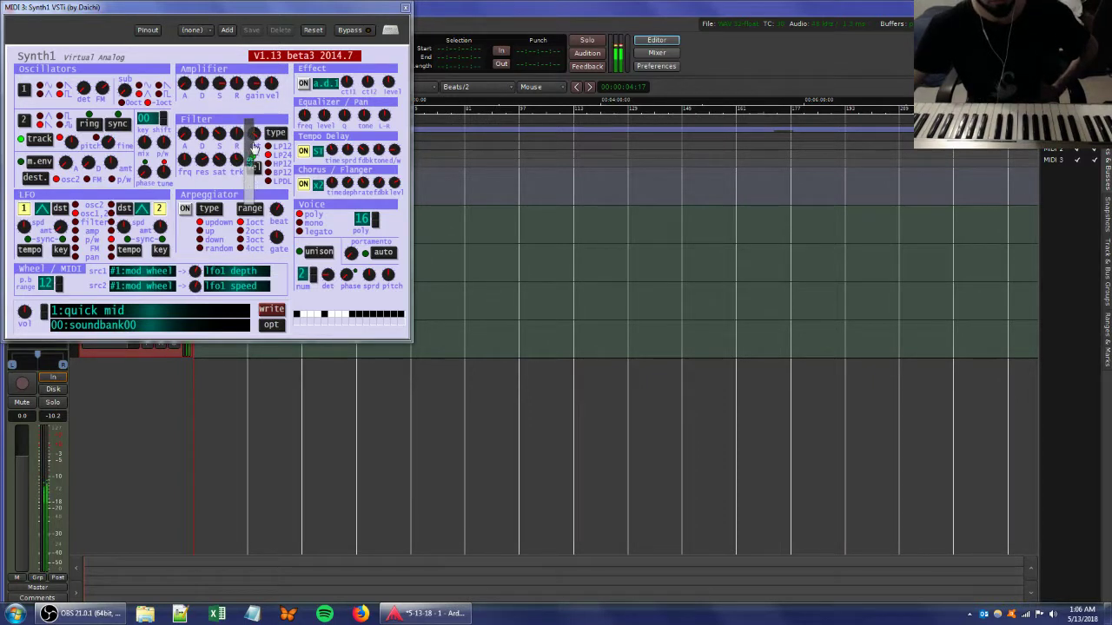
{"action": "left_click_drag", "start_coordinate": [233, 12], "coordinate": [392, 82]}
{"action": "left_click", "coordinate": [565, 77]}
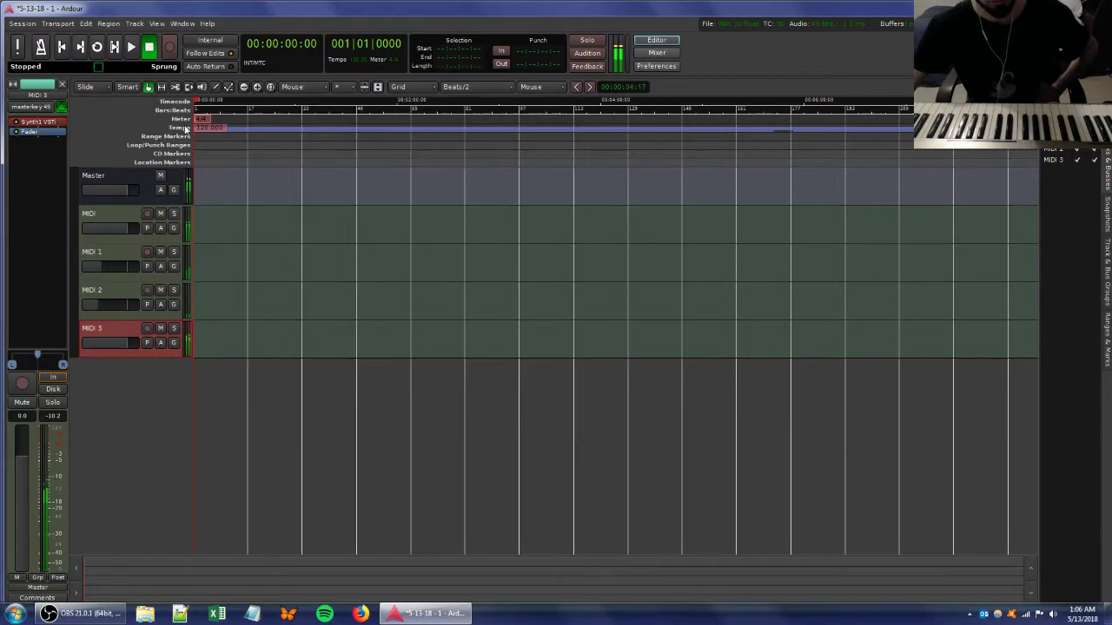
- Add Gravel to MIDI 3 with decimation 0.856, drive 3.08 and bit depth 4.86, and lower the track fader to about -5.8 dB
{"action": "right_click", "coordinate": [34, 153]}
{"action": "mouse_move", "coordinate": [75, 160]}
{"action": "mouse_move", "coordinate": [208, 162]}
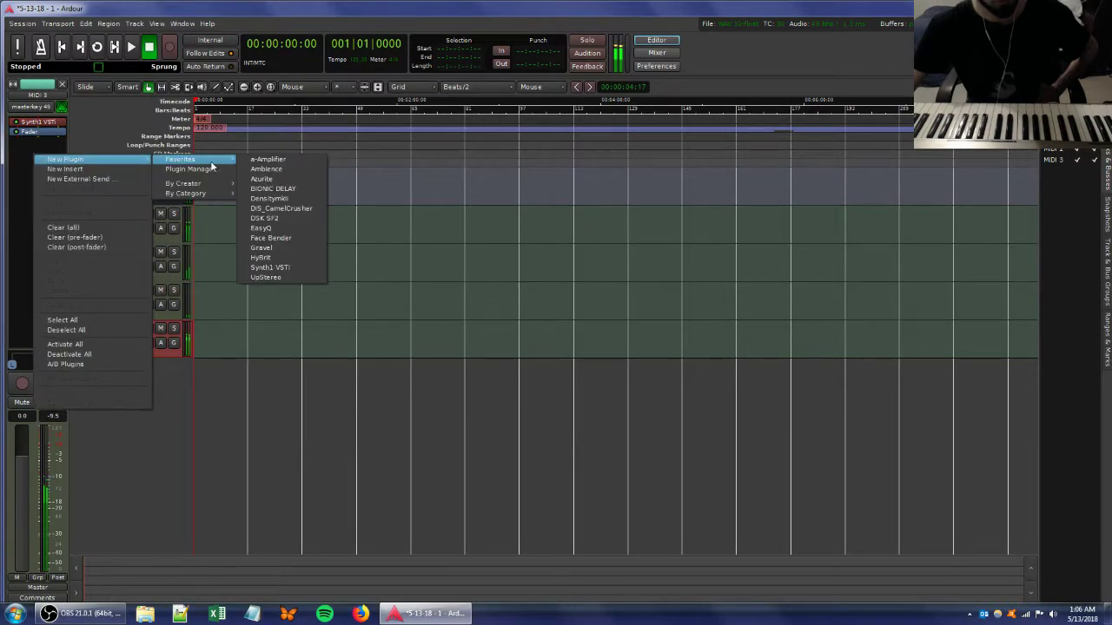
{"action": "left_click", "coordinate": [278, 248]}
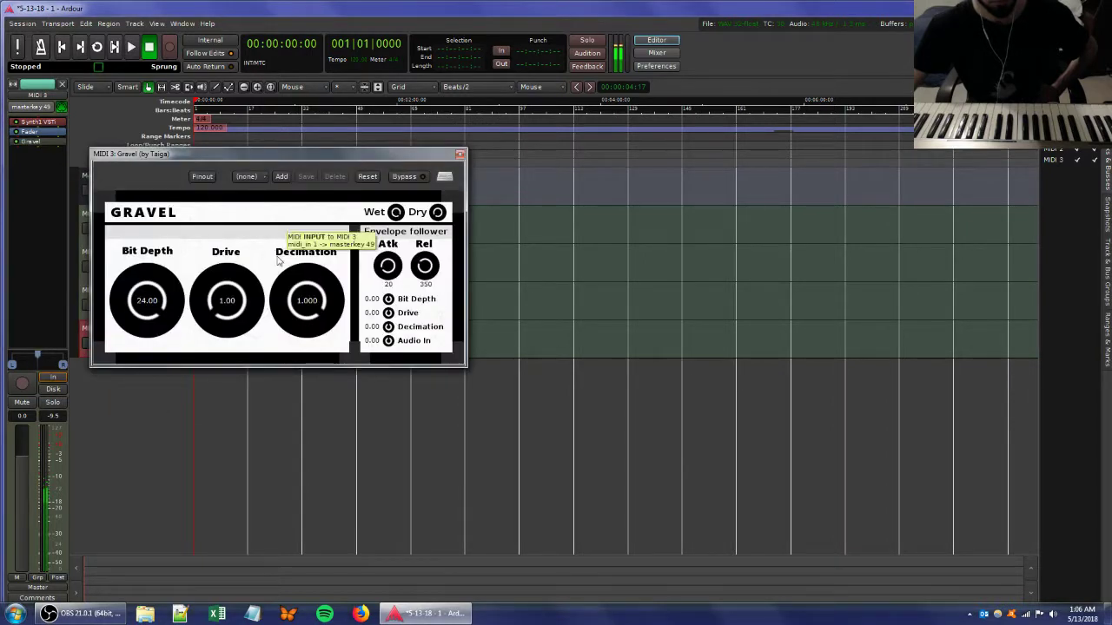
{"action": "left_click_drag", "start_coordinate": [306, 305], "coordinate": [293, 339]}
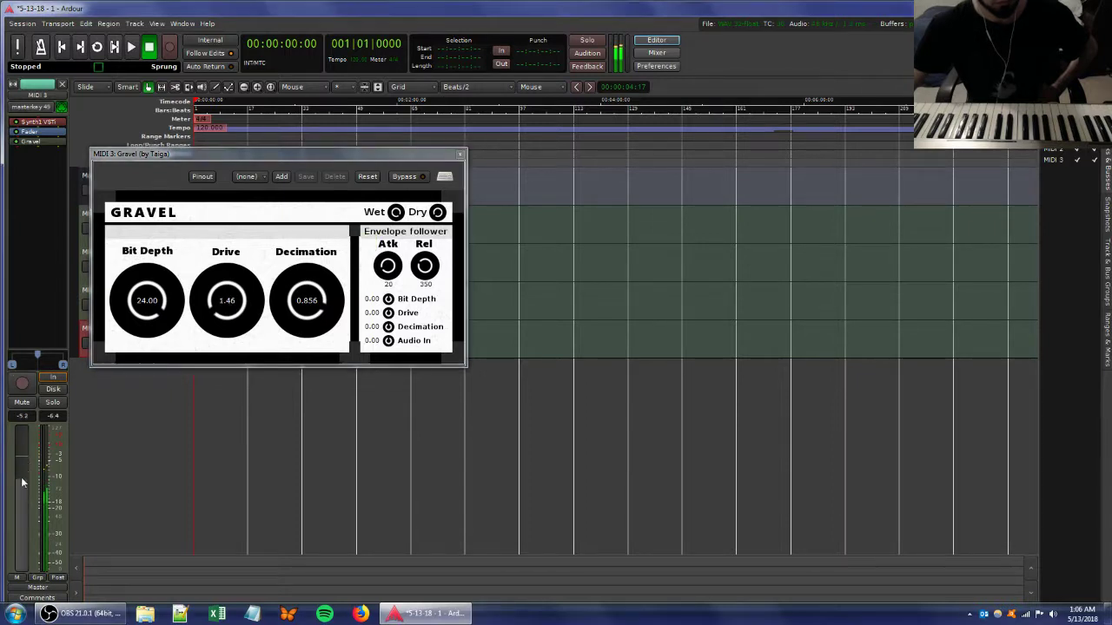
{"action": "left_click_drag", "start_coordinate": [234, 299], "coordinate": [233, 280]}
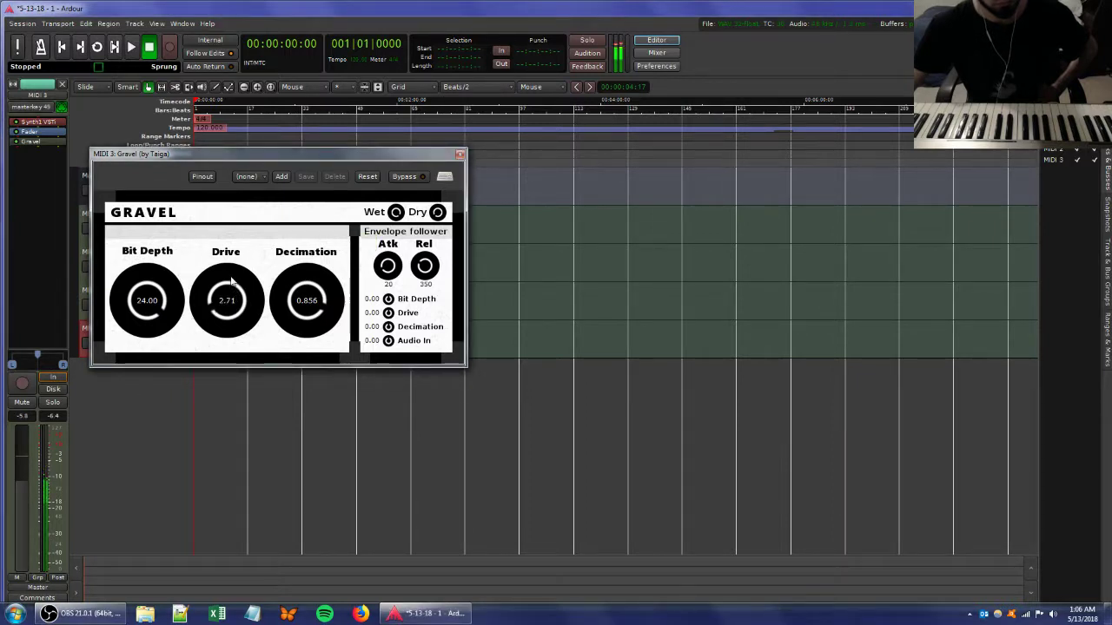
{"action": "left_click_drag", "start_coordinate": [154, 322], "coordinate": [119, 440]}
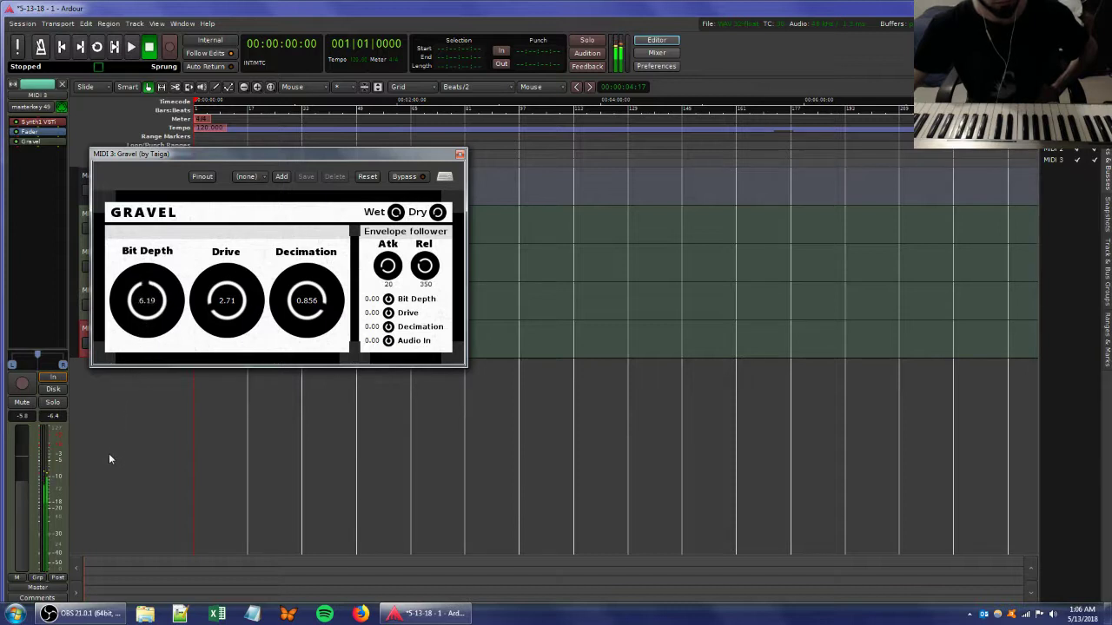
{"action": "left_click_drag", "start_coordinate": [153, 316], "coordinate": [144, 342]}
{"action": "left_click_drag", "start_coordinate": [214, 311], "coordinate": [151, 304]}
- Reopen MIDI 3's Synth1, readjust its filter settings and return to the Gravel window
{"action": "double_click", "coordinate": [26, 123]}
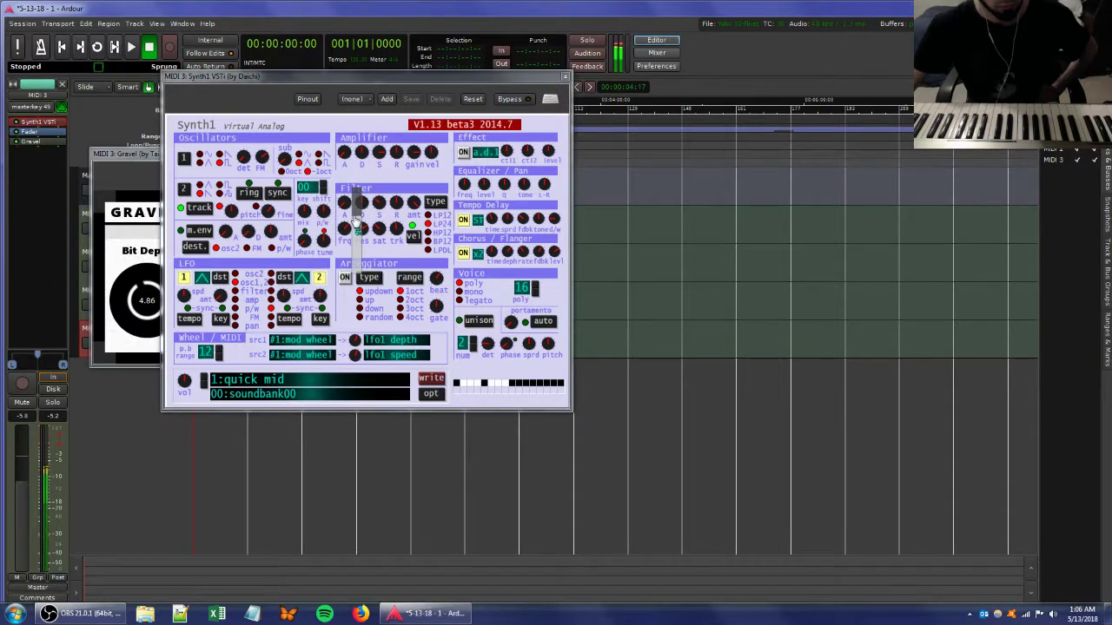
{"action": "left_click_drag", "start_coordinate": [352, 214], "coordinate": [395, 250]}
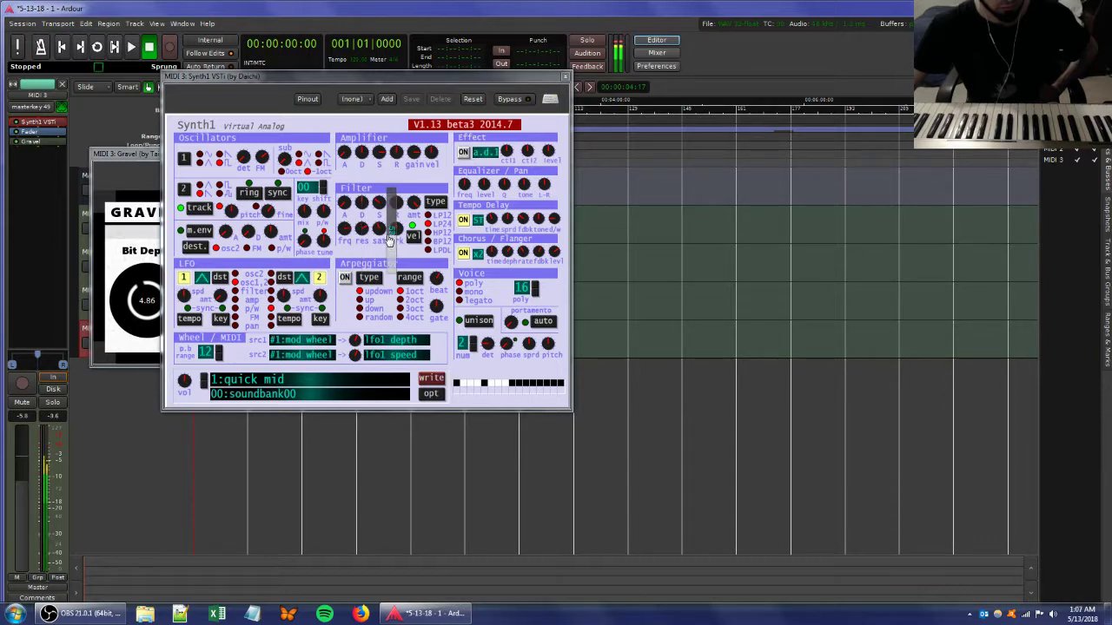
{"action": "left_click", "coordinate": [132, 154]}
- Set Gravel's bit depth to 3.29, drive to 3.63 and decimation to 0.260
{"action": "left_click_drag", "start_coordinate": [150, 312], "coordinate": [149, 333]}
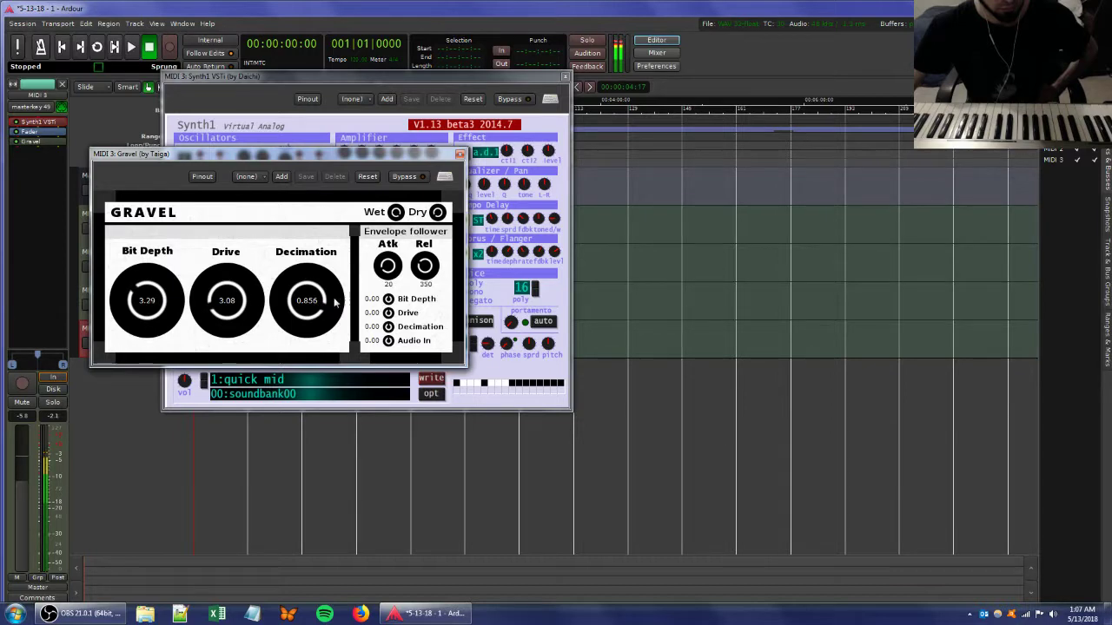
{"action": "left_click_drag", "start_coordinate": [308, 301], "coordinate": [278, 420]}
{"action": "scroll", "coordinate": [228, 308], "scroll_direction": "up", "scroll_amount": 3}
- Add EasyQ to MIDI 3 with a slight low dip and wide high boosts, including 9802.2 Hz at 15 dB, 1.90 oct
{"action": "right_click", "coordinate": [34, 154]}
{"action": "mouse_move", "coordinate": [62, 162]}
{"action": "mouse_move", "coordinate": [227, 165]}
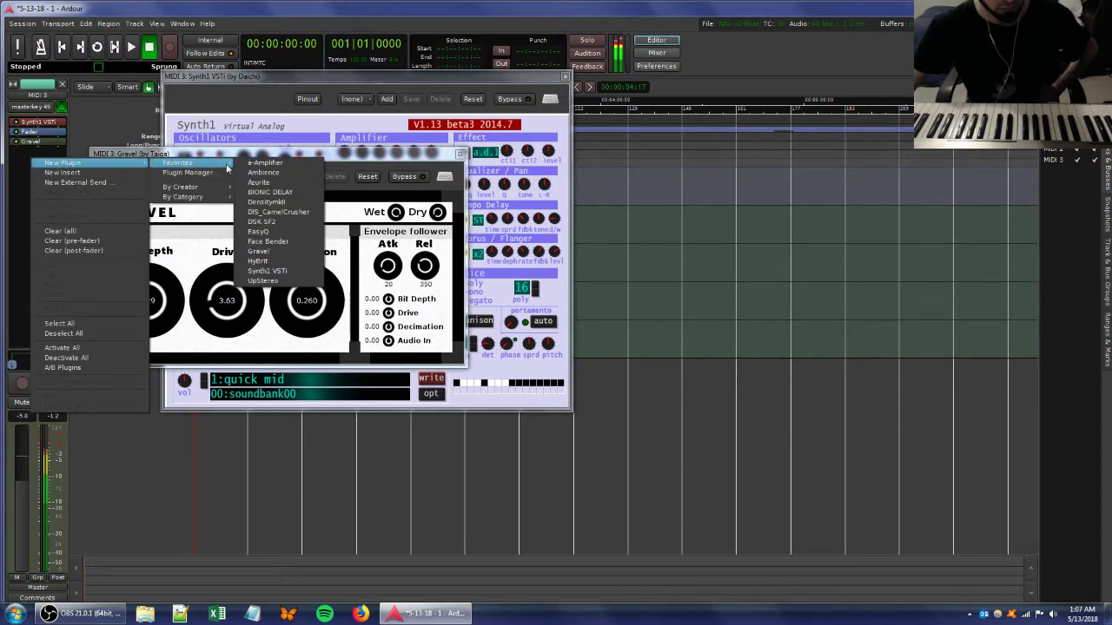
{"action": "left_click", "coordinate": [258, 231]}
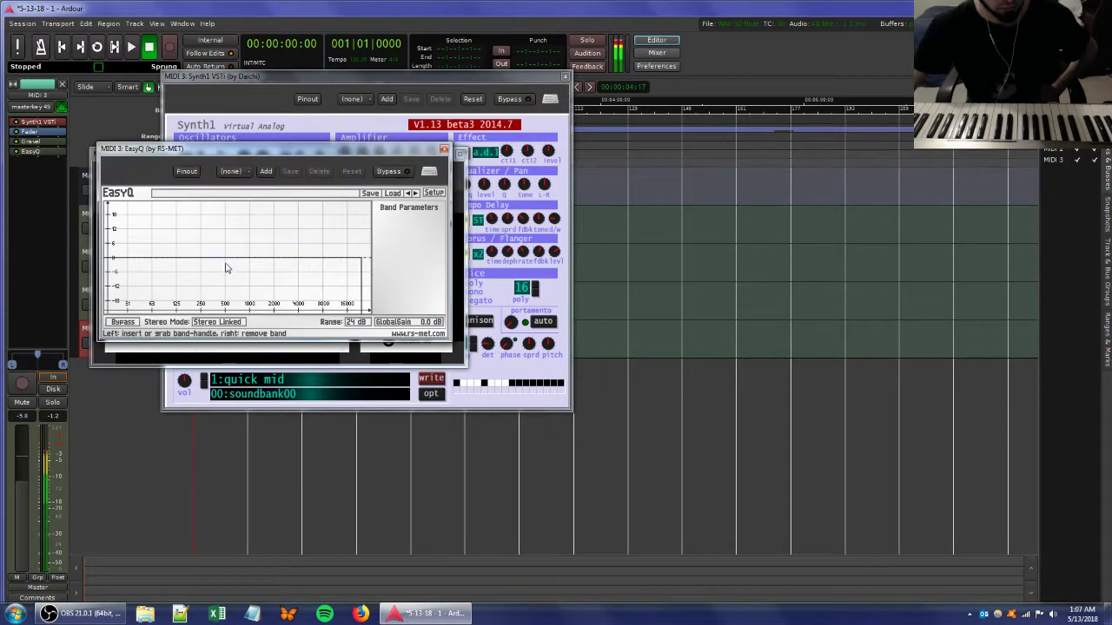
{"action": "left_click_drag", "start_coordinate": [195, 268], "coordinate": [332, 227]}
{"action": "double_click", "coordinate": [261, 241]}
{"action": "double_click", "coordinate": [315, 273]}
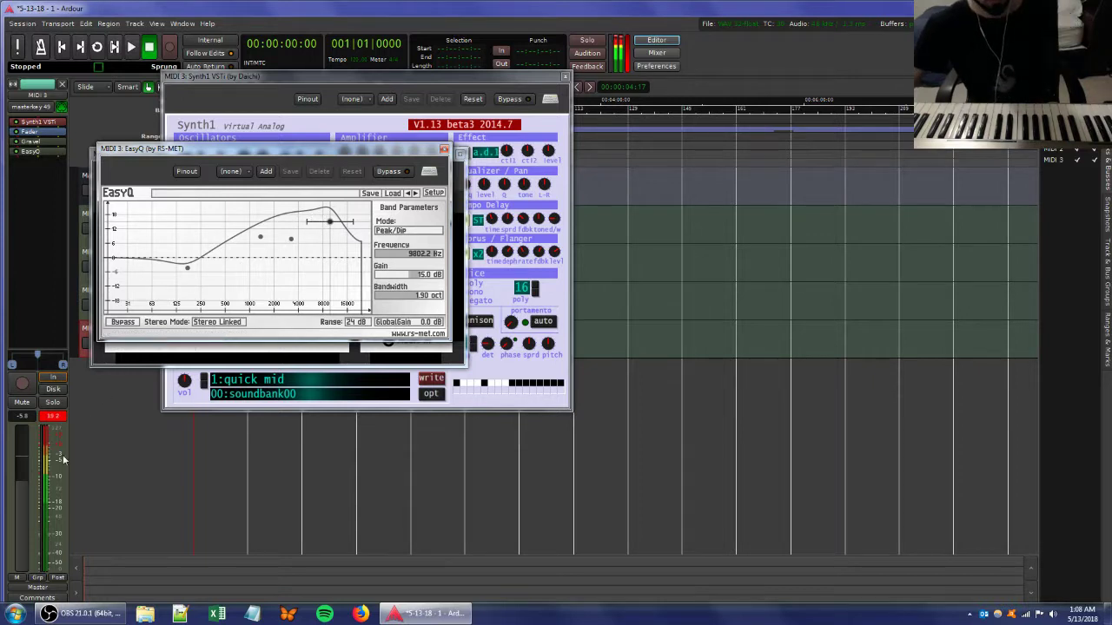
- Lower MIDI 3's fader to about -15.2 dB and move the EasyQ window clear of Gravel
{"action": "left_click_drag", "start_coordinate": [18, 480], "coordinate": [25, 493]}
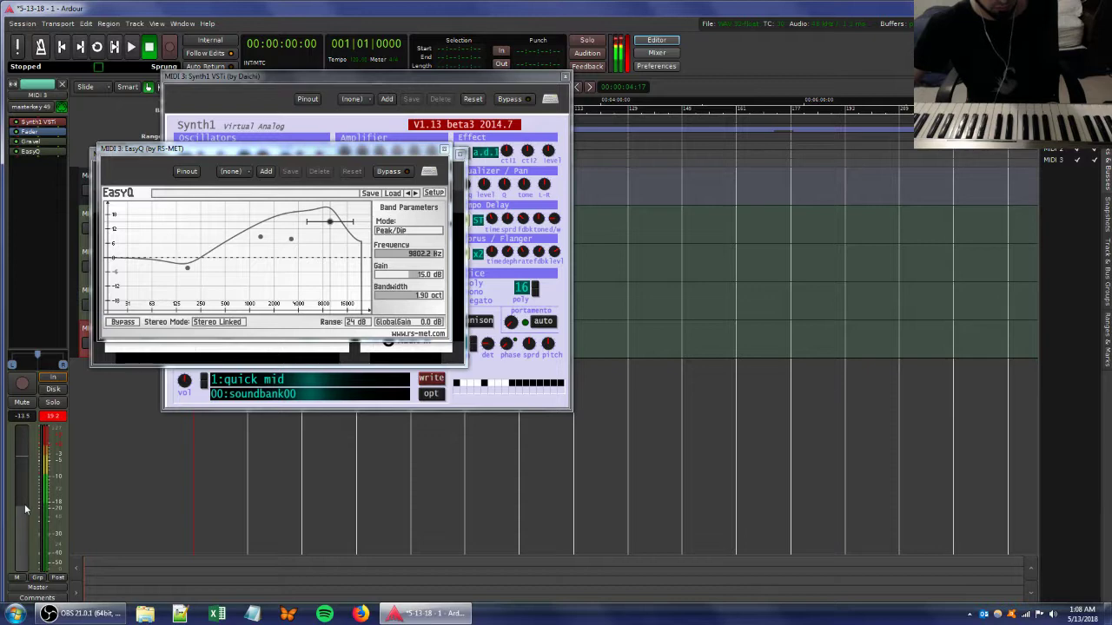
{"action": "left_click_drag", "start_coordinate": [25, 512], "coordinate": [23, 520]}
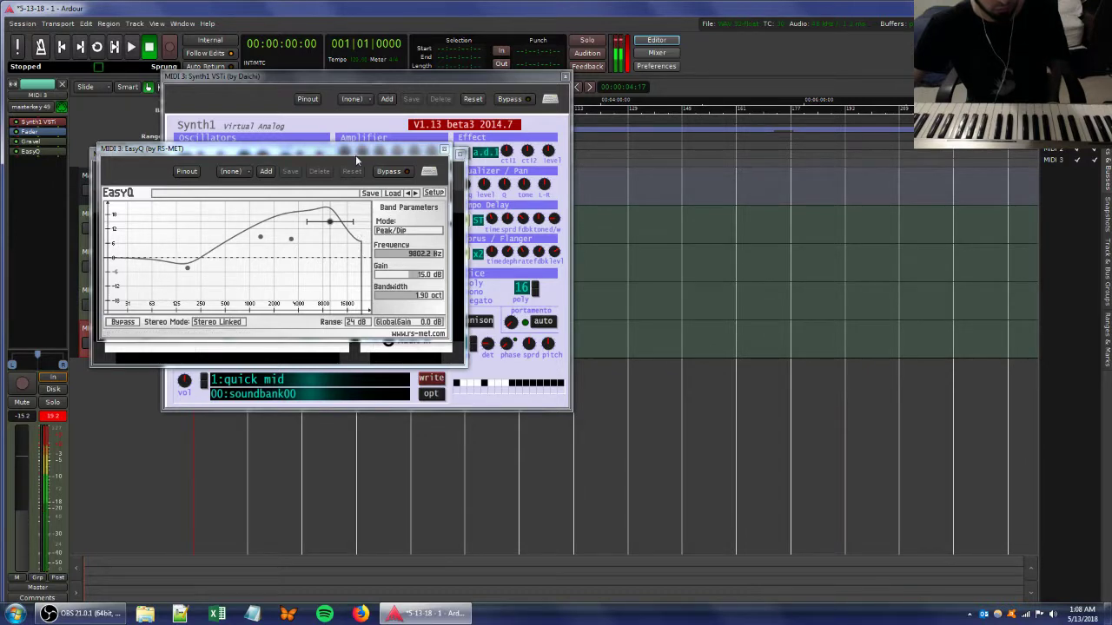
{"action": "left_click_drag", "start_coordinate": [355, 152], "coordinate": [765, 232]}
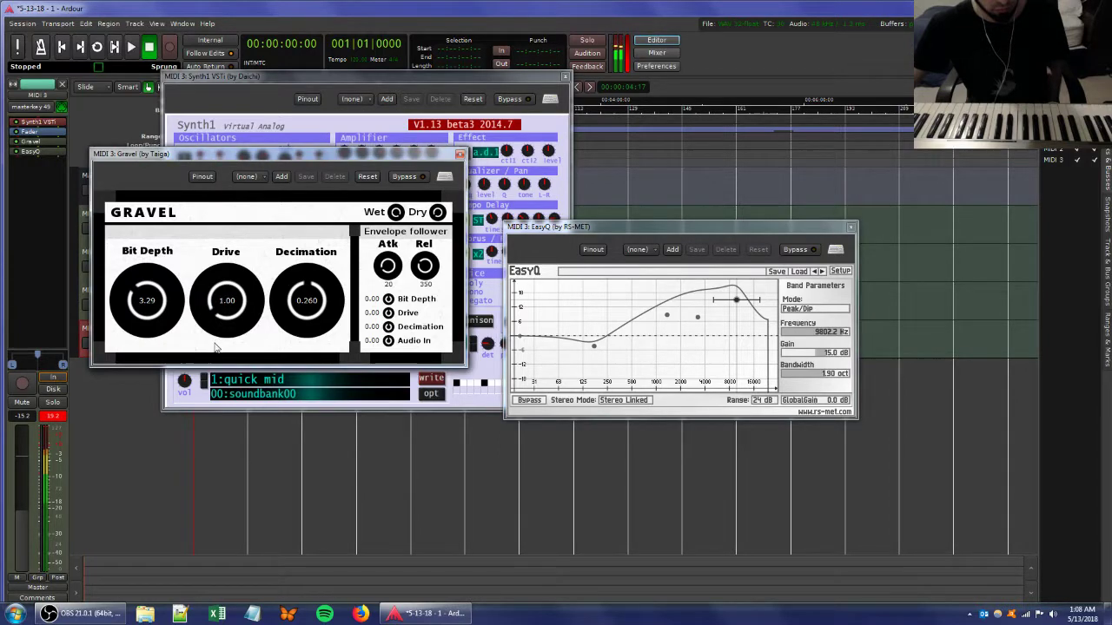
- Set Gravel's drive to 1.00, decimation to 0.973 and bit depth to 2.67, and move EasyQ's highest band to 6828.4 Hz at 15.5 dB
{"action": "left_click_drag", "start_coordinate": [297, 303], "coordinate": [273, 209]}
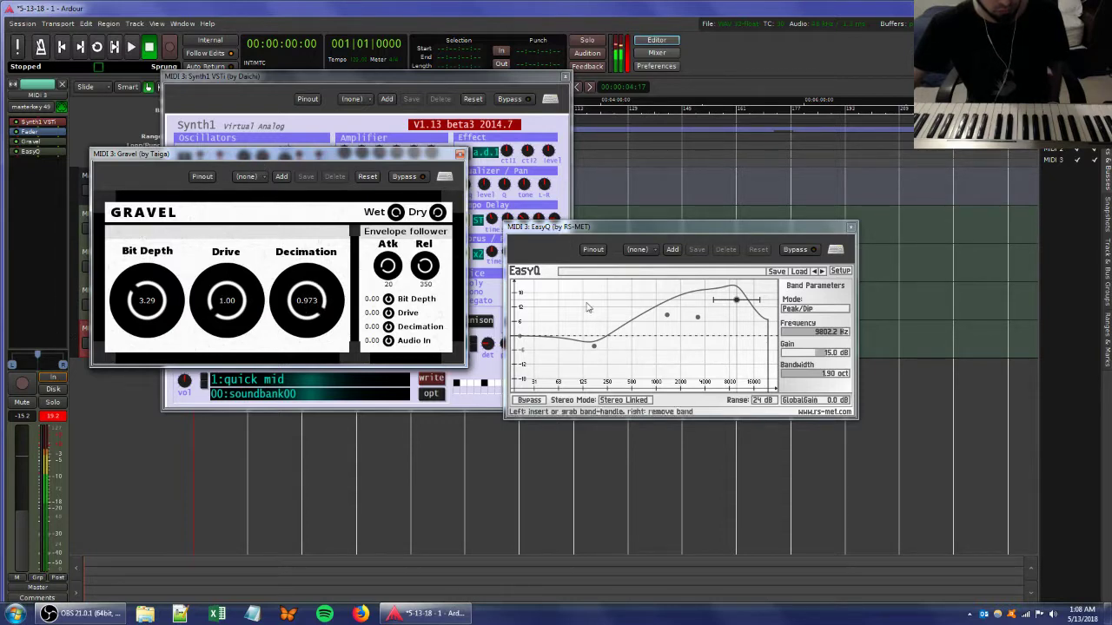
{"action": "mouse_move", "coordinate": [736, 299]}
{"action": "left_mouse_down"}
{"action": "mouse_move", "coordinate": [752, 315]}
{"action": "mouse_move", "coordinate": [721, 313]}
{"action": "mouse_move", "coordinate": [723, 300]}
{"action": "left_mouse_up"}
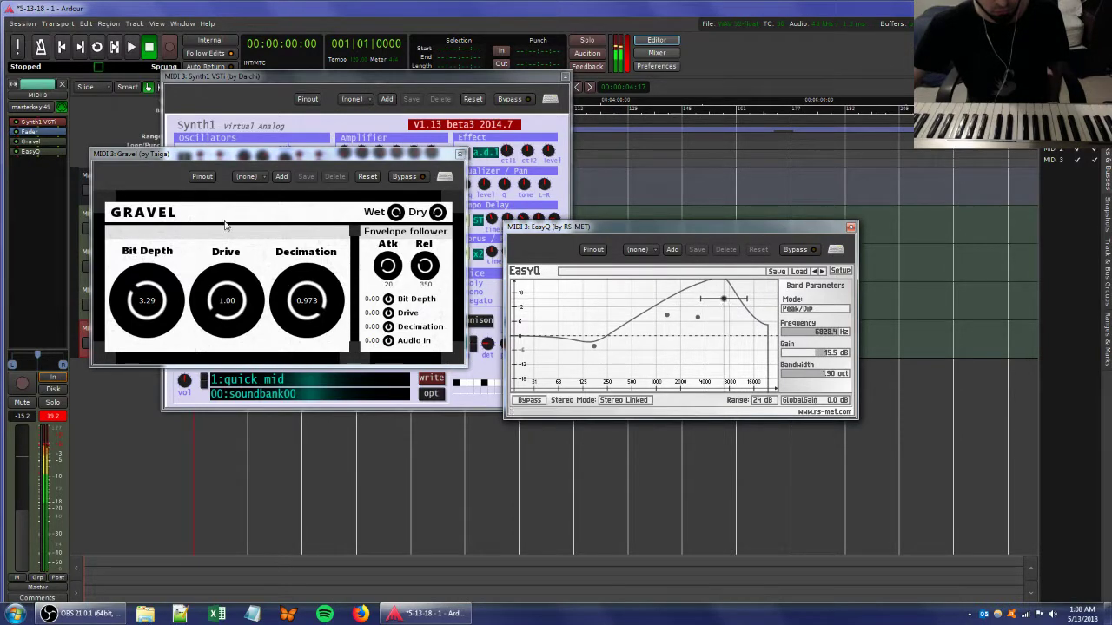
{"action": "left_click", "coordinate": [148, 297]}
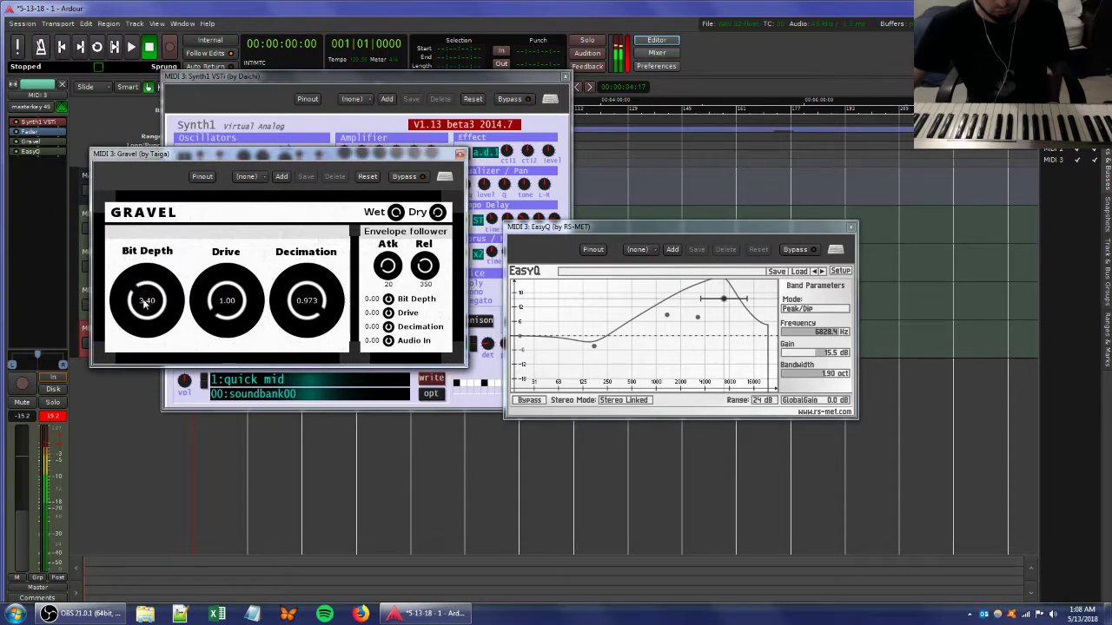
{"action": "mouse_move", "coordinate": [144, 302]}
{"action": "left_mouse_down"}
{"action": "mouse_move", "coordinate": [144, 325]}
{"action": "mouse_move", "coordinate": [144, 311]}
{"action": "left_mouse_up"}
- Add the Ambience reverb to MIDI 3 and set its dry level to about -7.4 dB
{"action": "right_click", "coordinate": [38, 193]}
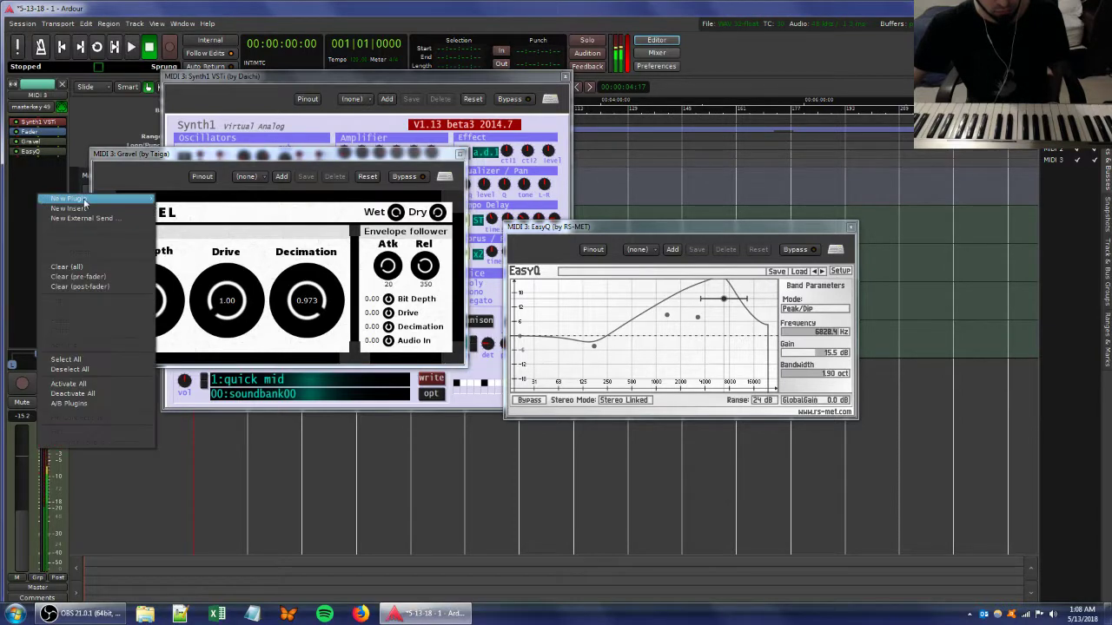
{"action": "mouse_move", "coordinate": [105, 199]}
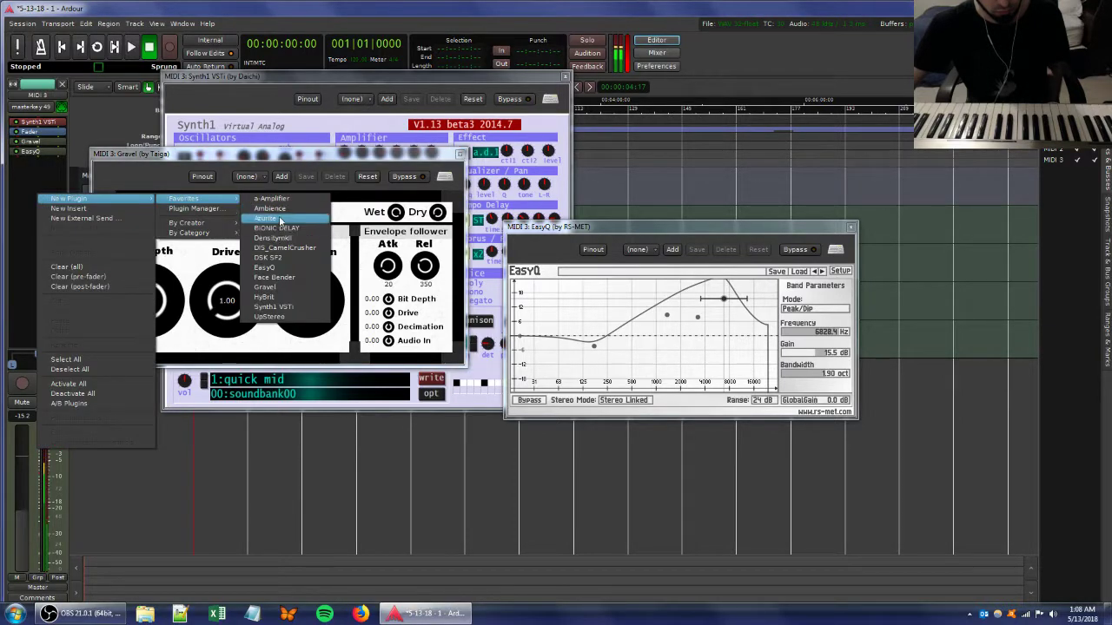
{"action": "left_click", "coordinate": [280, 211]}
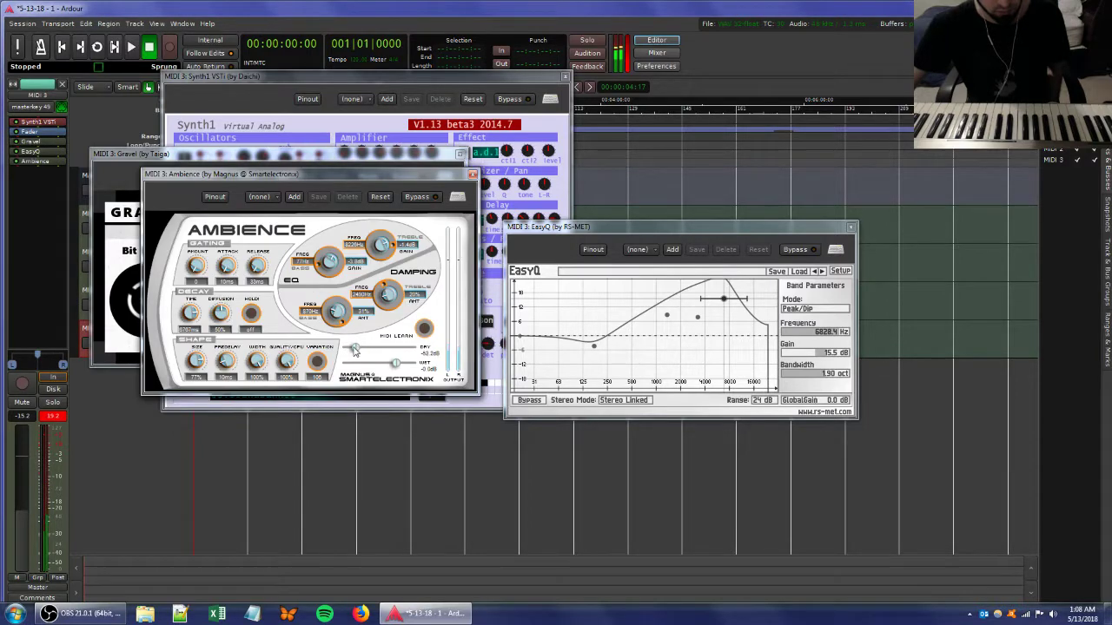
{"action": "left_click_drag", "start_coordinate": [362, 352], "coordinate": [379, 355]}
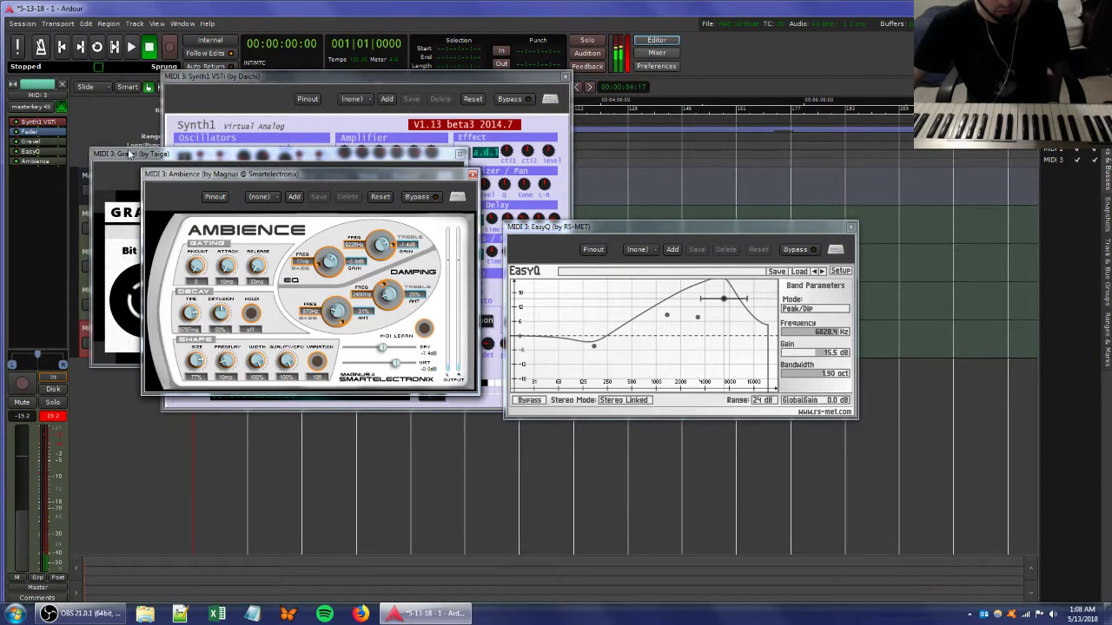
- Lower Ambience's dry level to about -40.8 dB, move the Gravel and Ambience windows off the track headers and select MIDI 1
{"action": "left_click", "coordinate": [128, 154]}
{"action": "left_click_drag", "start_coordinate": [159, 158], "coordinate": [624, 327]}
{"action": "left_click", "coordinate": [159, 209]}
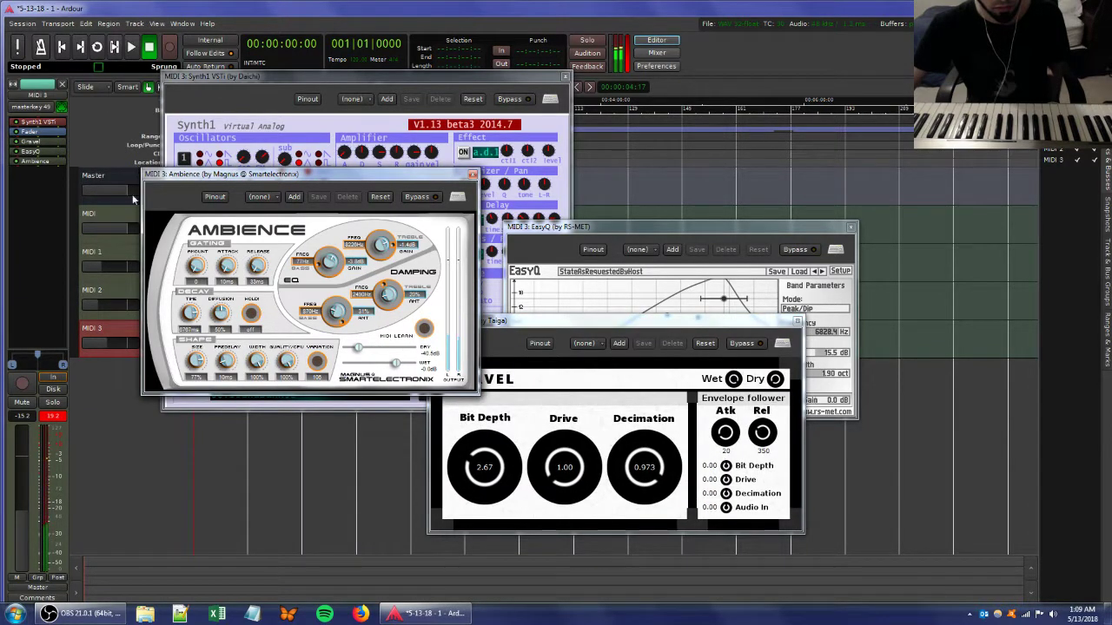
{"action": "left_click", "coordinate": [116, 252]}
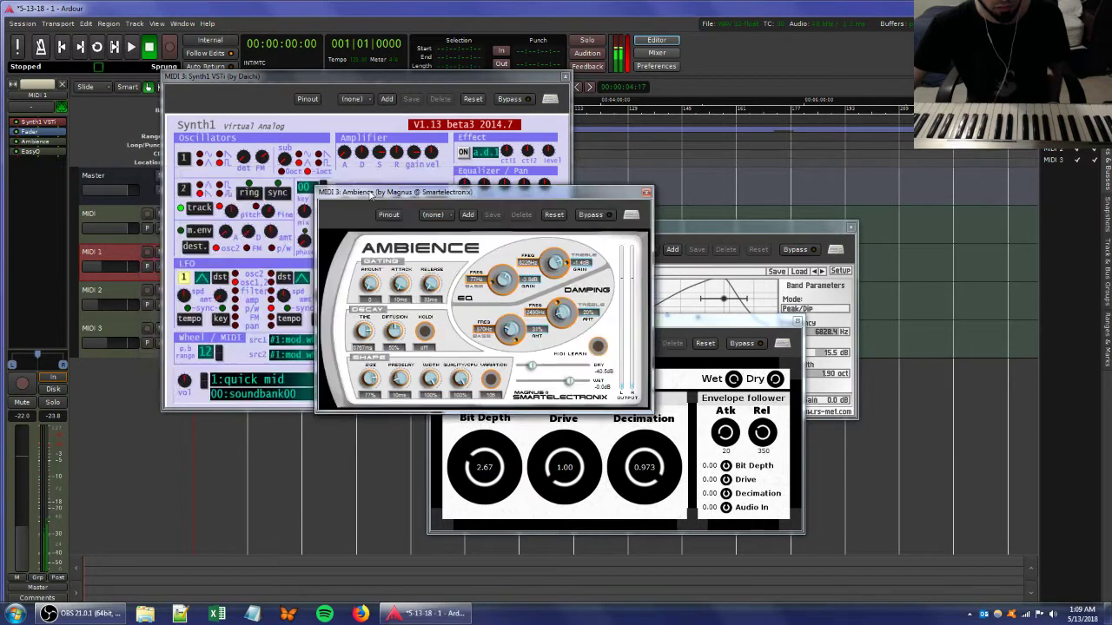
- Remove the MIDI 2 track from the session and confirm the removal
{"action": "right_click", "coordinate": [103, 254]}
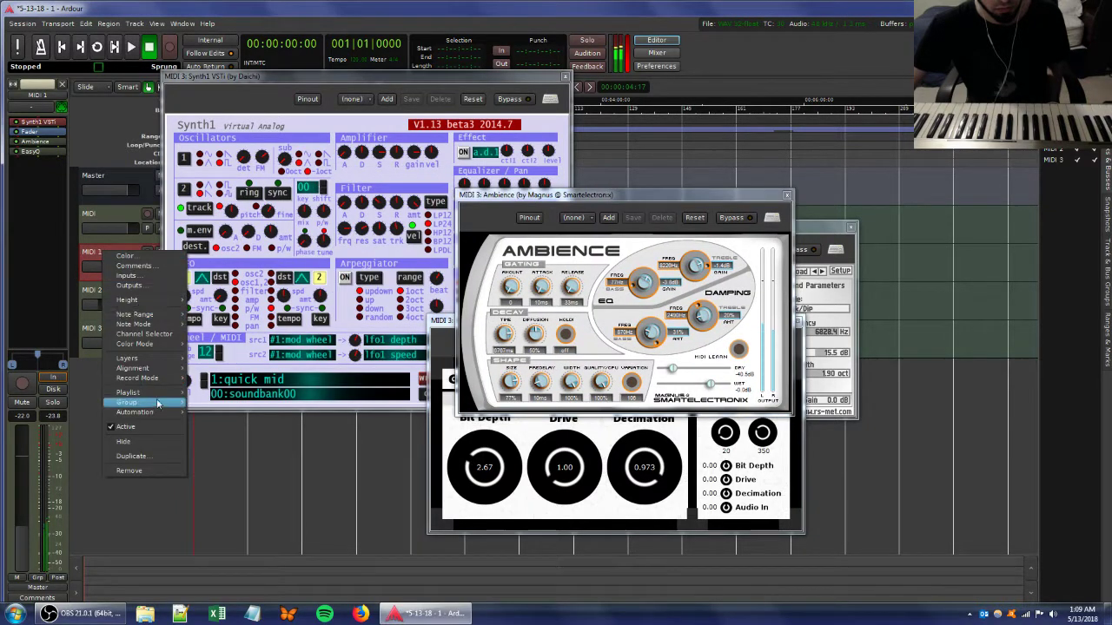
{"action": "left_click", "coordinate": [94, 301]}
{"action": "left_click", "coordinate": [103, 296]}
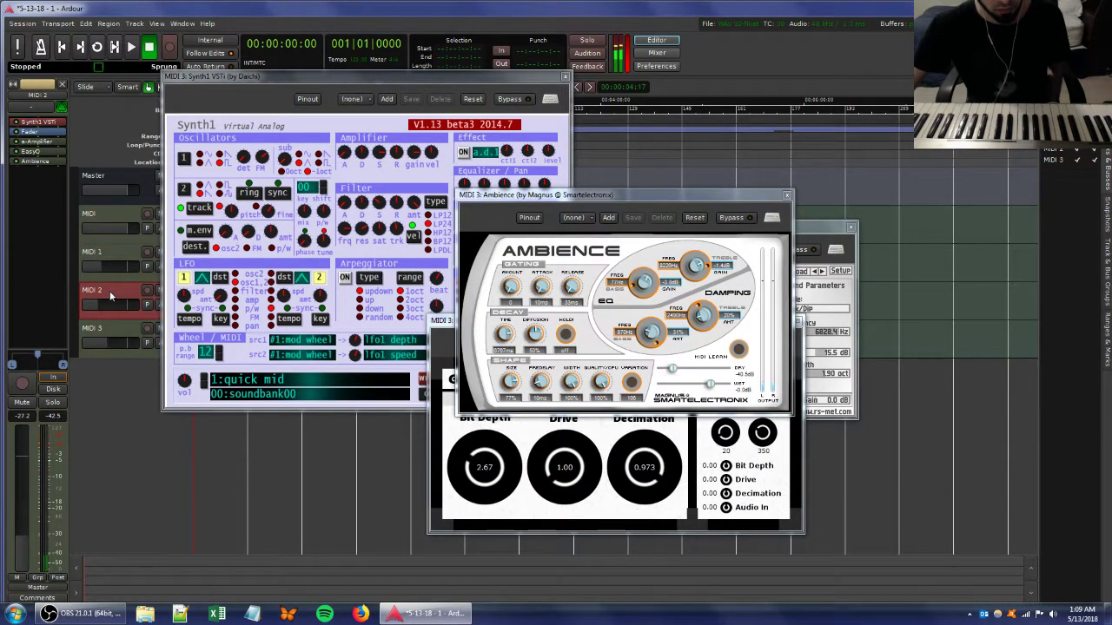
{"action": "right_click", "coordinate": [106, 292]}
{"action": "left_click", "coordinate": [167, 511]}
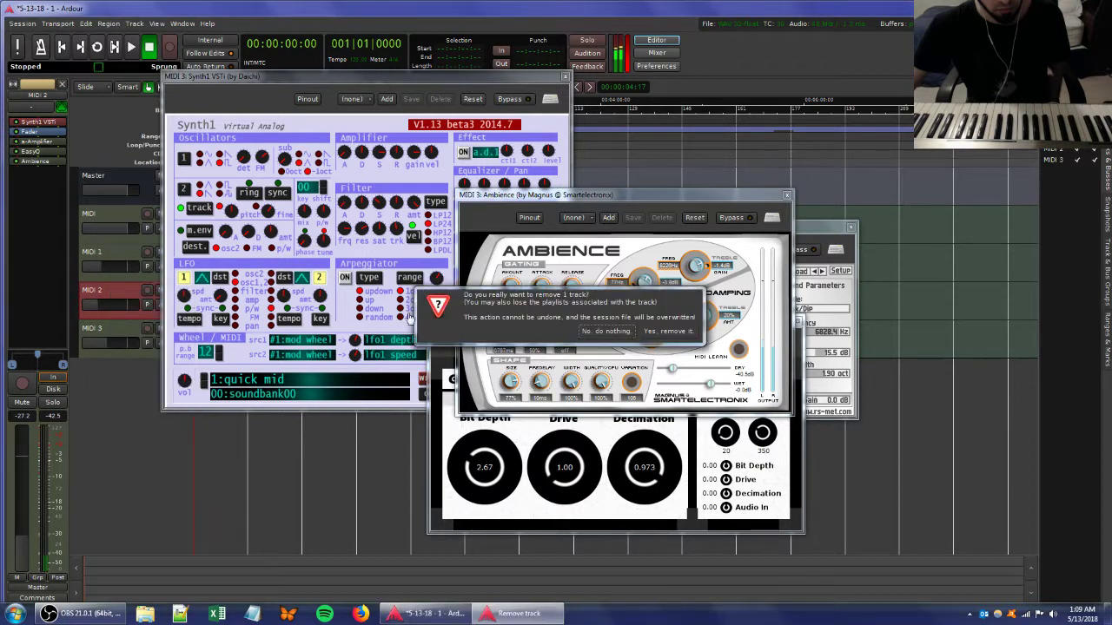
{"action": "left_click", "coordinate": [651, 334]}
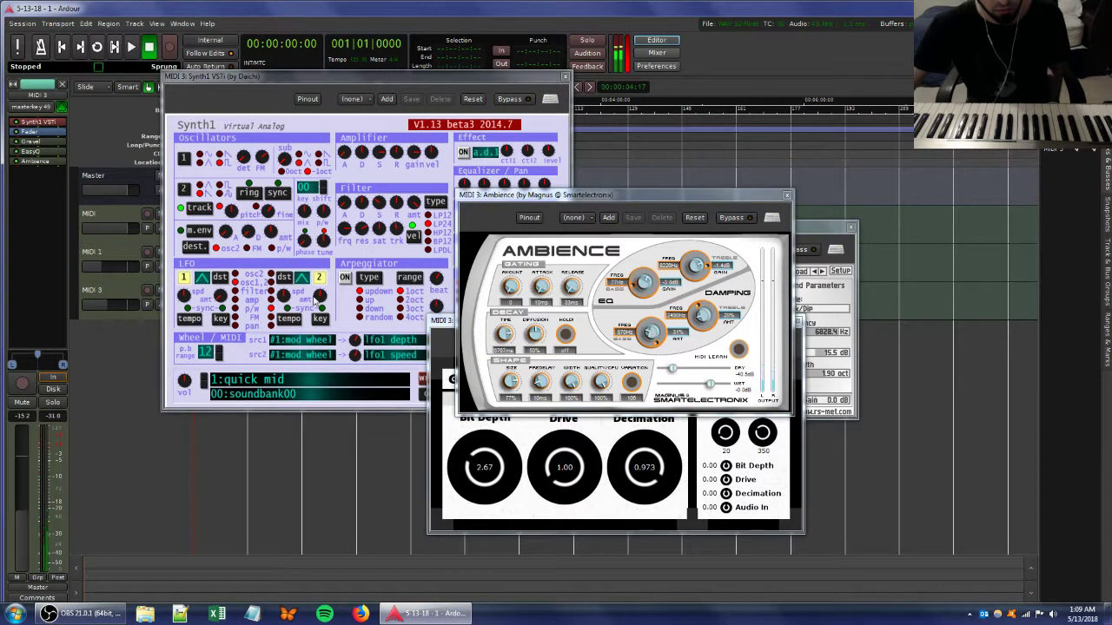
- Check the remaining MIDI tracks' mixer strips, select MIDI 3, and move the Ambience window clear of Gravel and EasyQ
{"action": "left_click", "coordinate": [103, 258]}
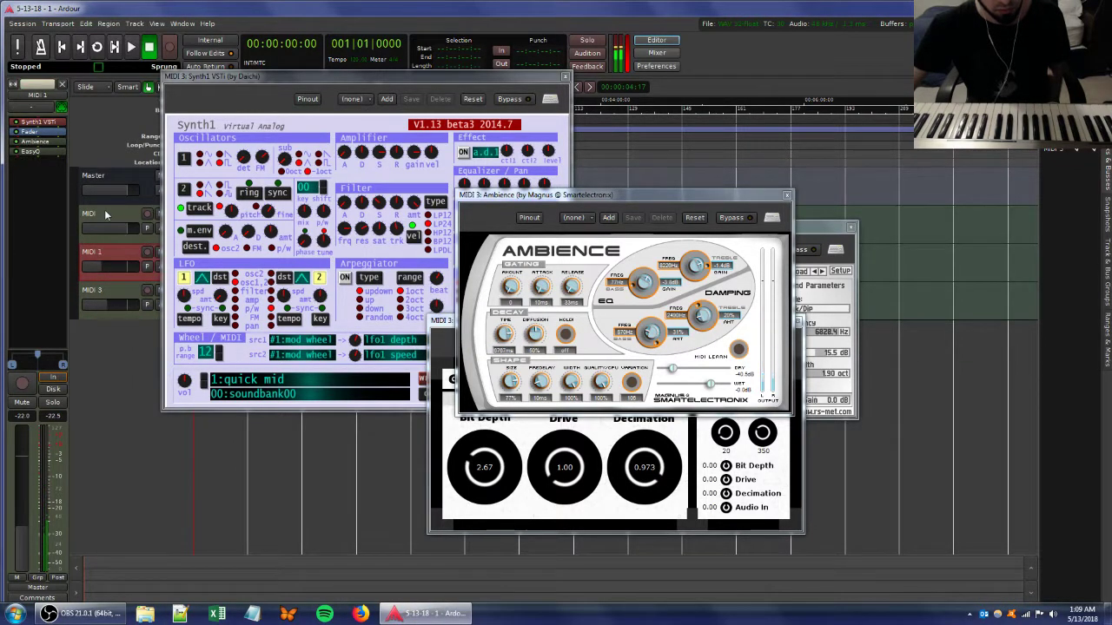
{"action": "left_click", "coordinate": [105, 215]}
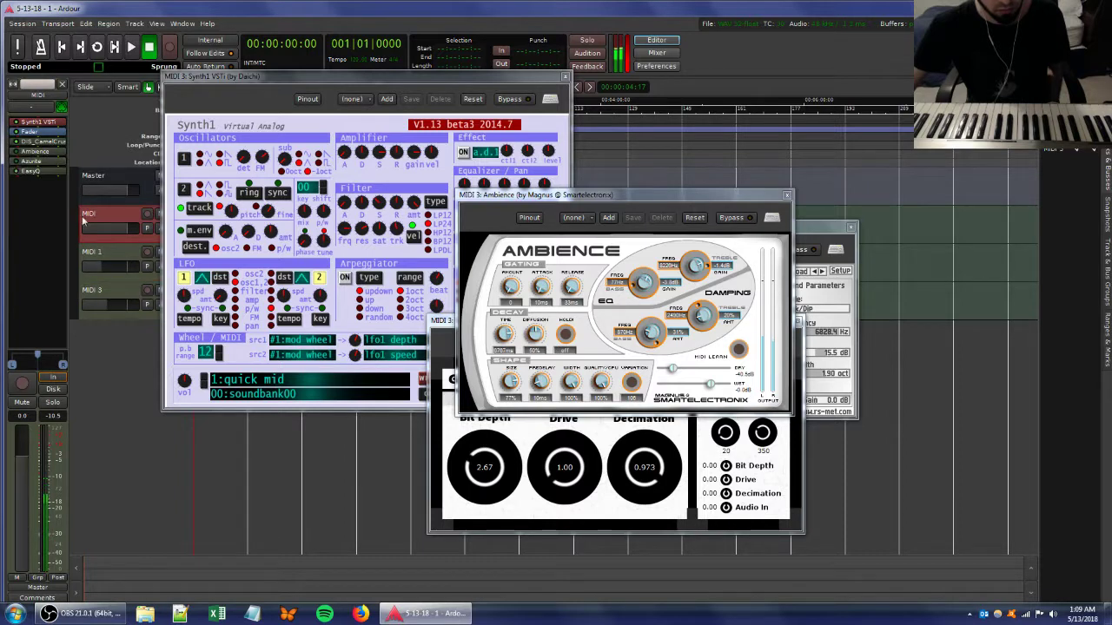
{"action": "left_click", "coordinate": [111, 293]}
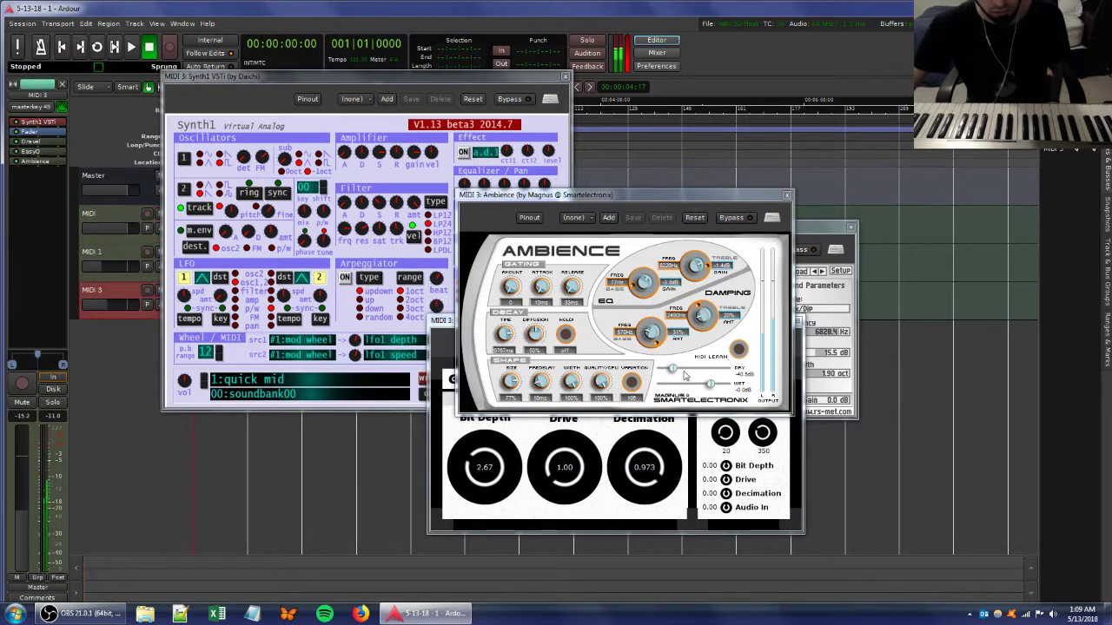
{"action": "left_click_drag", "start_coordinate": [637, 199], "coordinate": [290, 259]}
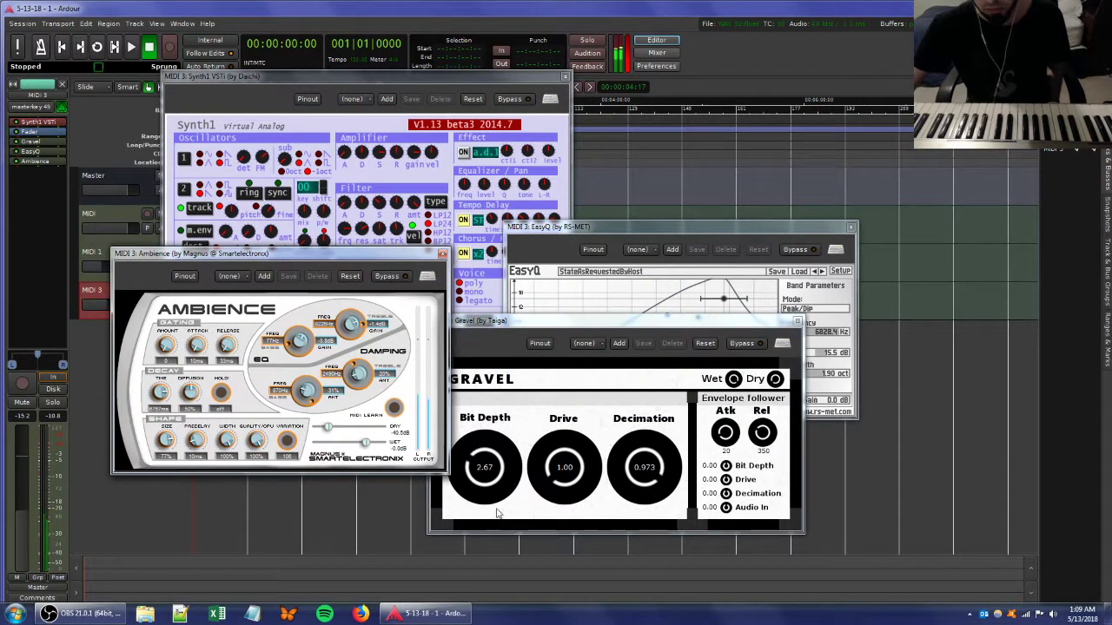
- Set Gravel's bit depth to 2.86, drive to 2.25 and decimation to 0.881
{"action": "left_click_drag", "start_coordinate": [484, 470], "coordinate": [481, 467]}
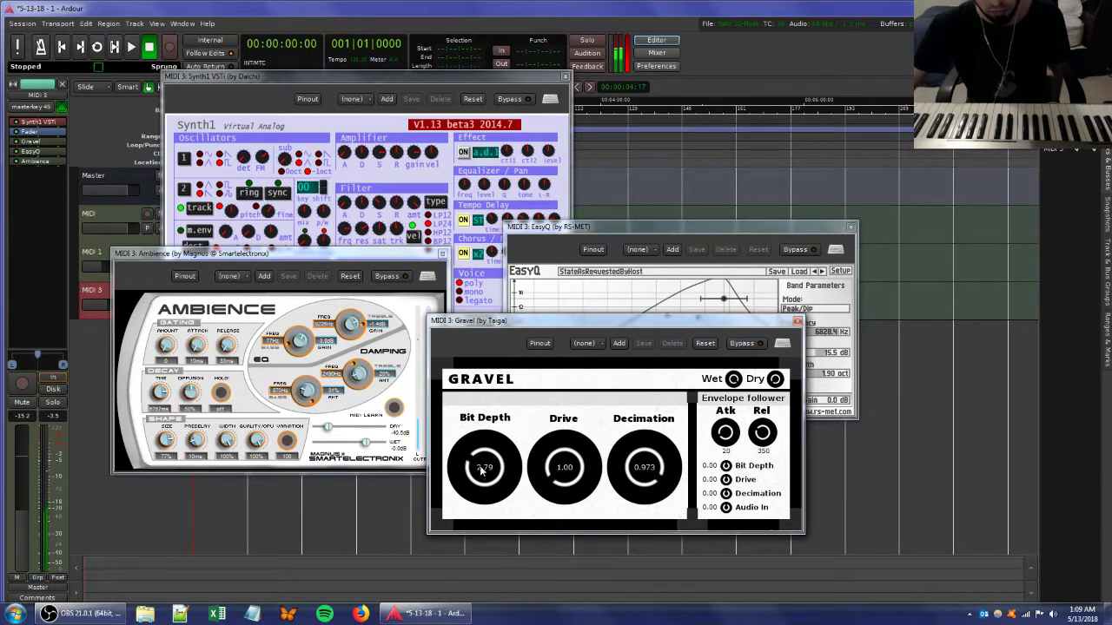
{"action": "left_click_drag", "start_coordinate": [482, 471], "coordinate": [478, 460]}
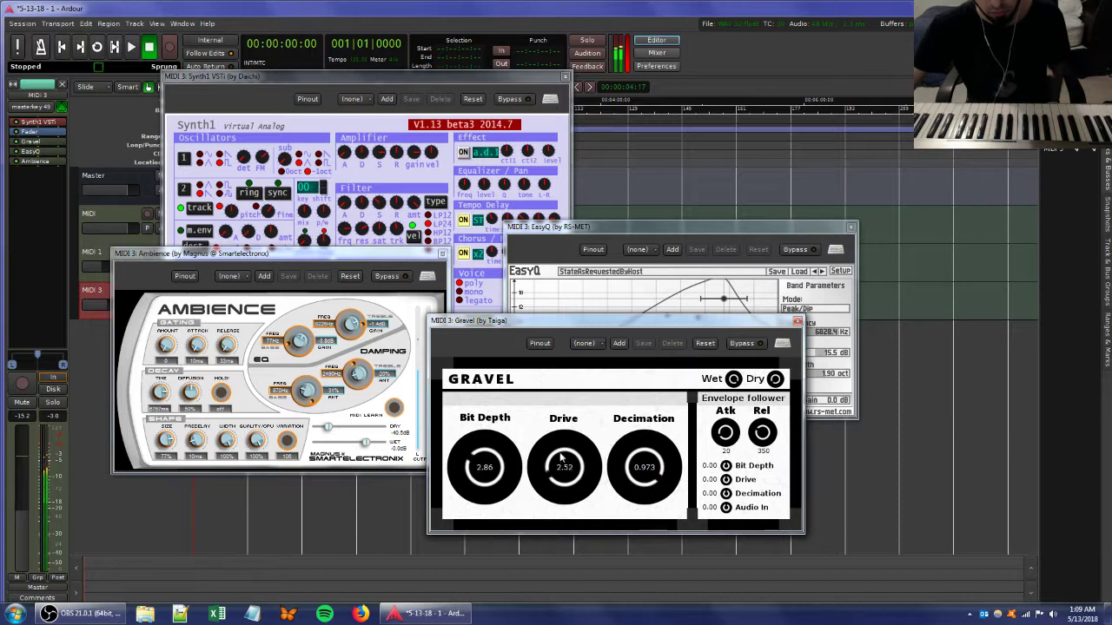
{"action": "left_click_drag", "start_coordinate": [561, 456], "coordinate": [559, 448]}
{"action": "left_click_drag", "start_coordinate": [646, 469], "coordinate": [643, 483]}
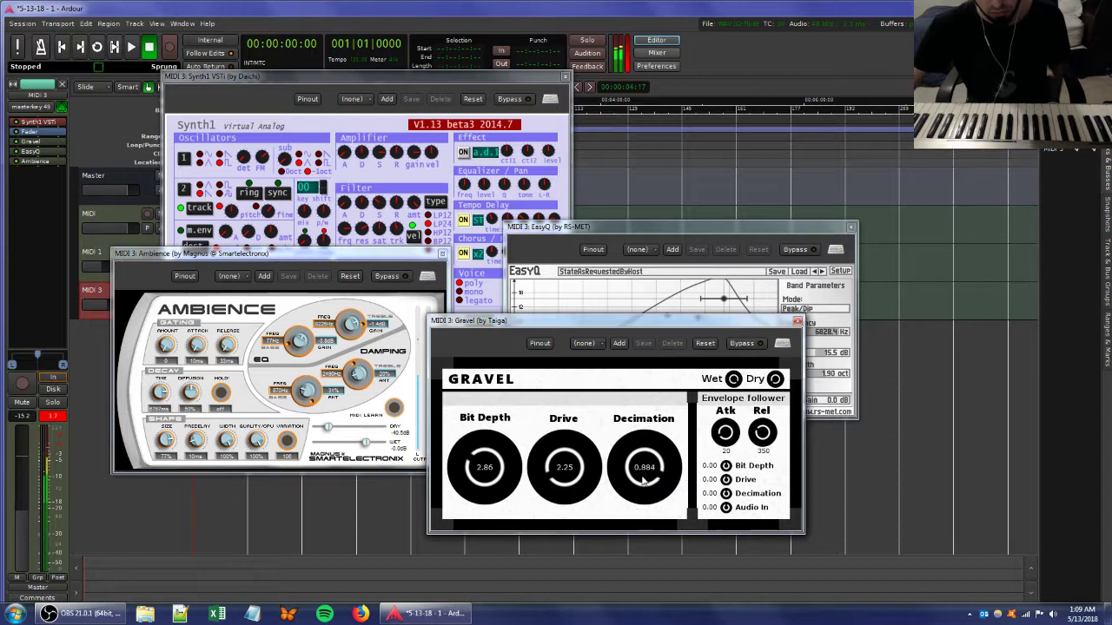
- Add a peak band at 468.89 Hz with 10.9 dB gain in MIDI 3's EasyQ and adjust Synth1's filter saturation and resonance
{"action": "left_click", "coordinate": [679, 231]}
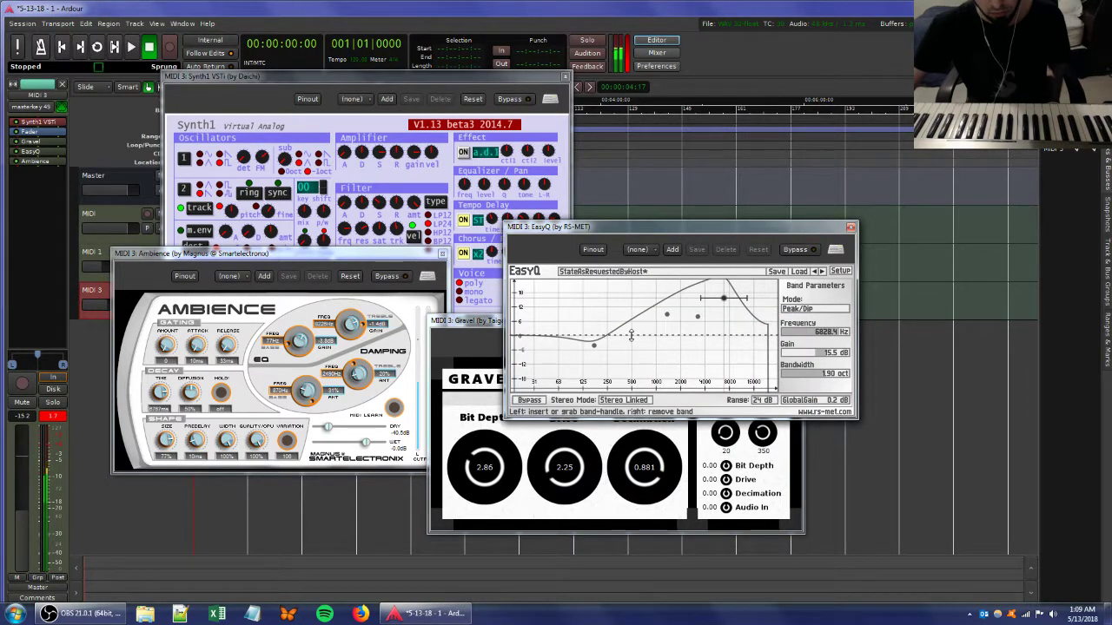
{"action": "left_click", "coordinate": [640, 322]}
{"action": "left_click_drag", "start_coordinate": [640, 322], "coordinate": [632, 316]}
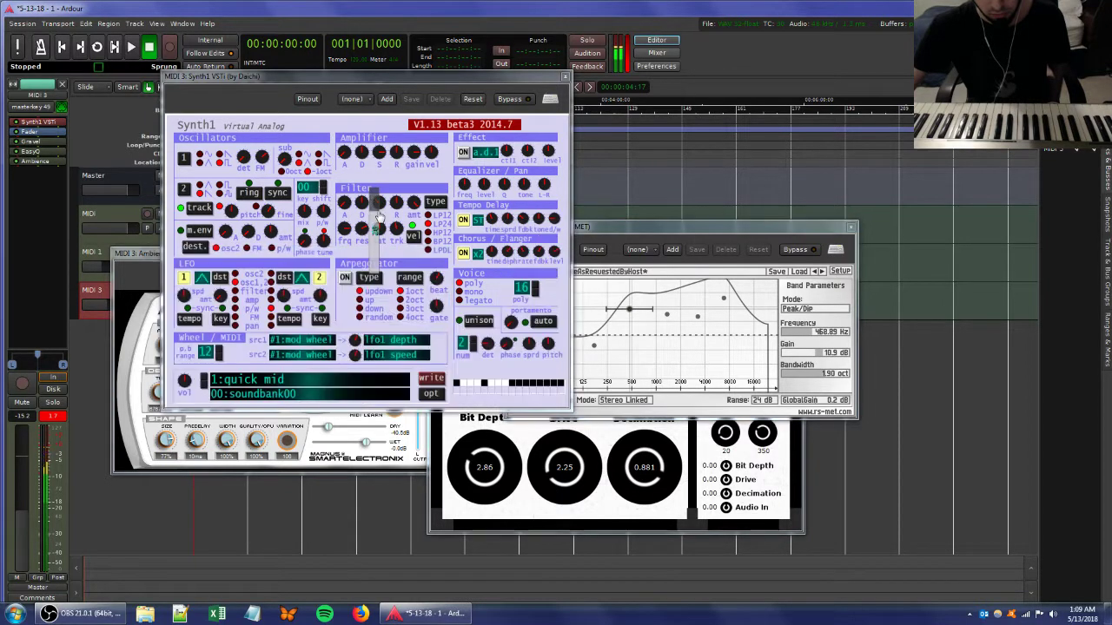
{"action": "left_click", "coordinate": [365, 238]}
{"action": "mouse_move", "coordinate": [373, 257]}
{"action": "left_mouse_down"}
{"action": "mouse_move", "coordinate": [362, 214]}
{"action": "mouse_move", "coordinate": [412, 231]}
{"action": "mouse_move", "coordinate": [366, 240]}
{"action": "left_mouse_up"}
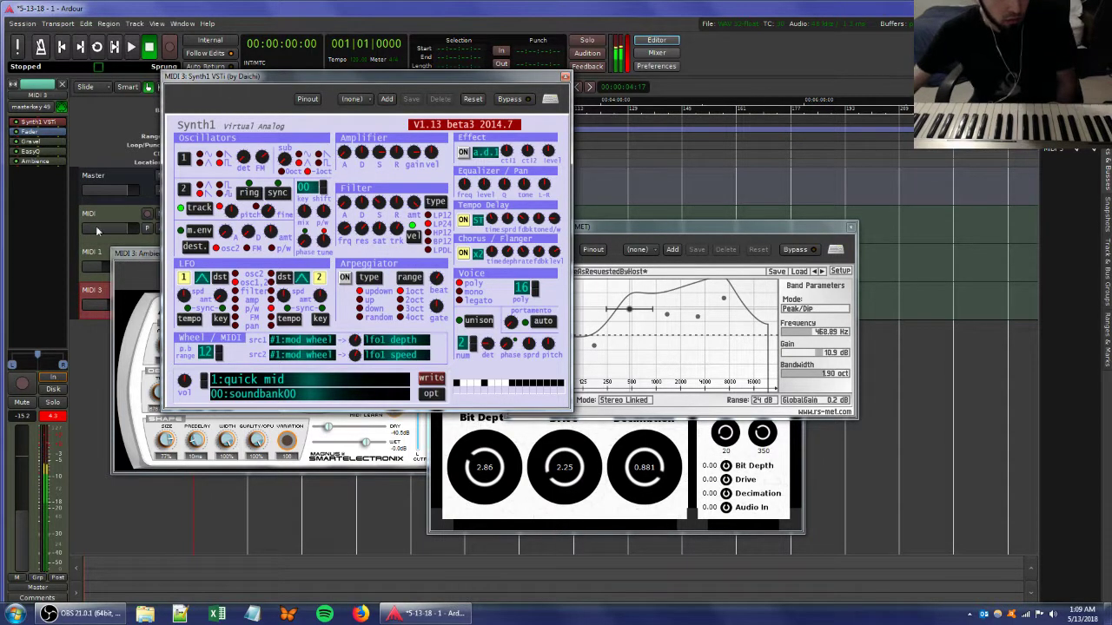
- Move the Ambience window off the track headers and raise MIDI 1's fader to about -2.5 dB
{"action": "left_click_drag", "start_coordinate": [139, 253], "coordinate": [369, 290]}
{"action": "left_click", "coordinate": [91, 252]}
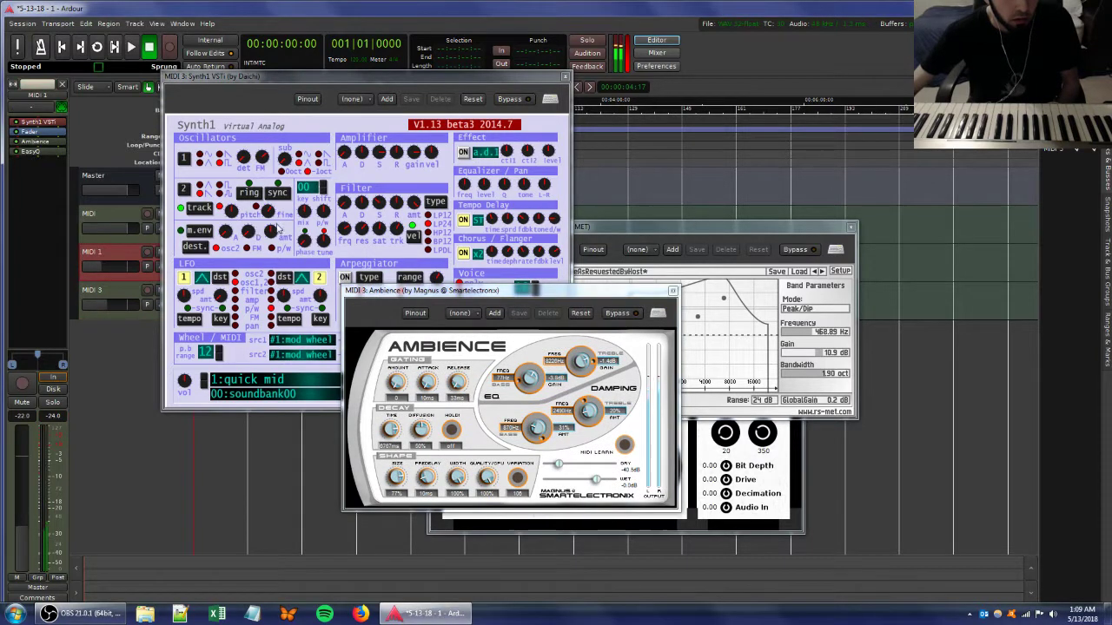
{"action": "left_click_drag", "start_coordinate": [23, 532], "coordinate": [21, 470]}
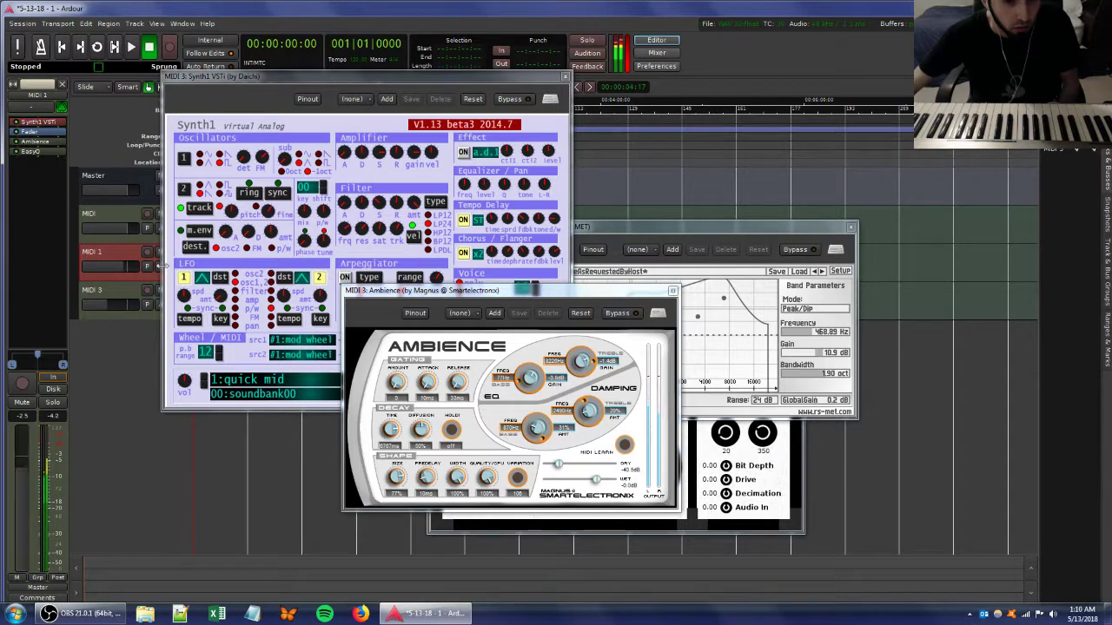
- Select MIDI 3 and raise its Ambience dry level to nearly 0 dB
{"action": "left_click", "coordinate": [122, 295]}
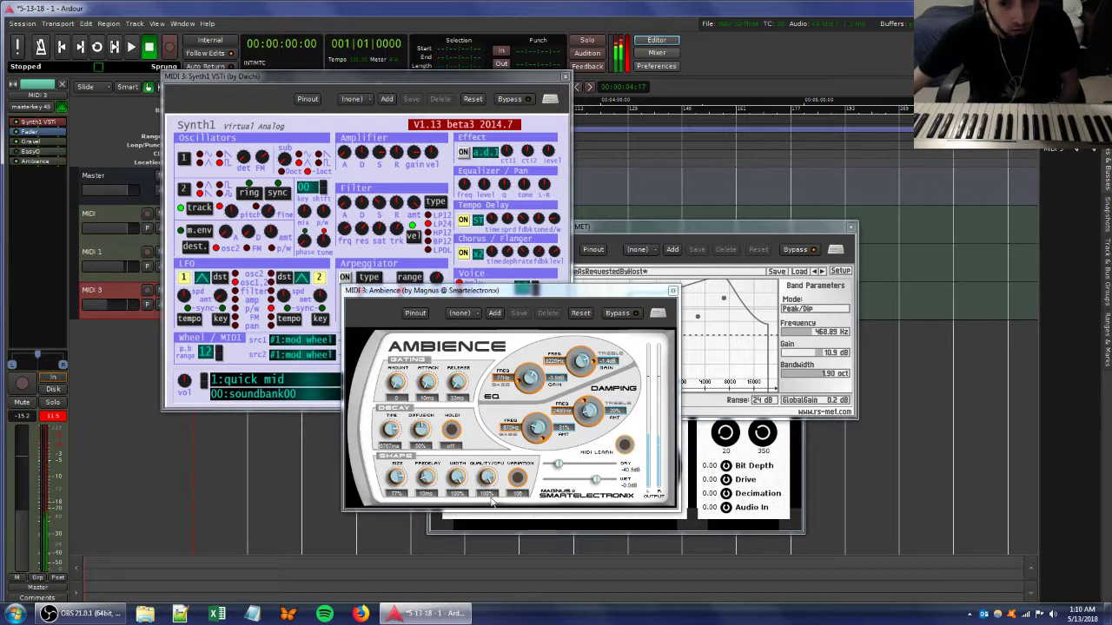
{"action": "left_click", "coordinate": [560, 467]}
{"action": "left_click_drag", "start_coordinate": [560, 467], "coordinate": [593, 469]}
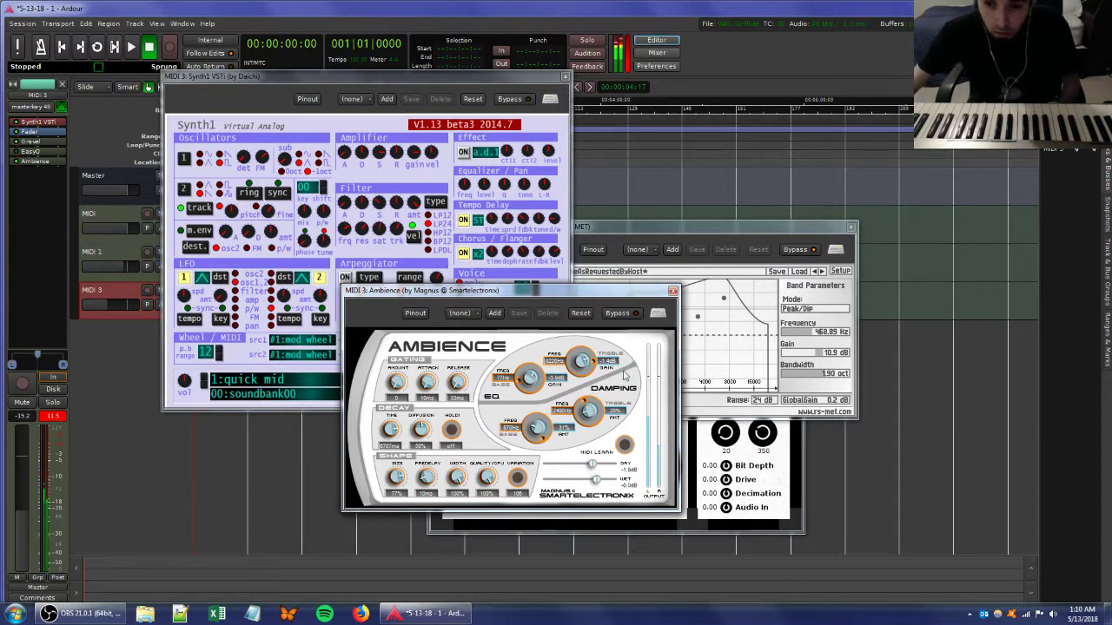
- In EasyQ, pull the highest band below 0 dB and set the wide middle band to 1457.1 Hz at -4.8 dB
{"action": "left_click", "coordinate": [720, 226]}
{"action": "left_click_drag", "start_coordinate": [726, 301], "coordinate": [739, 351]}
{"action": "left_click_drag", "start_coordinate": [668, 324], "coordinate": [669, 347]}
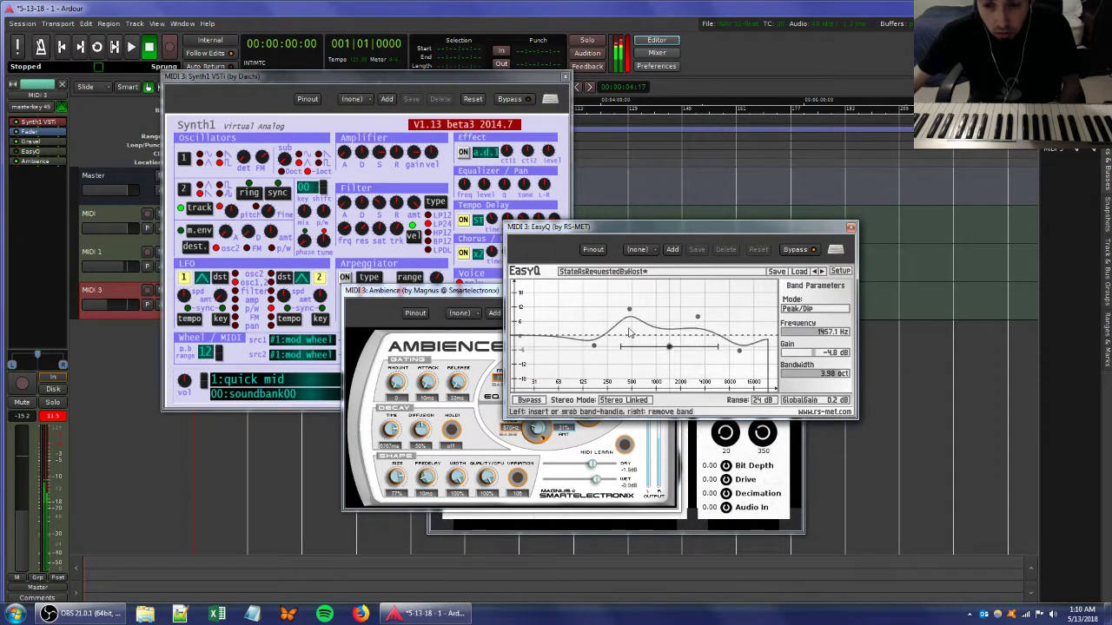
- Adjust MIDI 3's Synth1 filter key tracking, oscillator 1 FM amount and filter envelope
{"action": "left_click", "coordinate": [395, 227]}
{"action": "mouse_move", "coordinate": [394, 223]}
{"action": "left_mouse_down"}
{"action": "mouse_move", "coordinate": [390, 199]}
{"action": "mouse_move", "coordinate": [388, 219]}
{"action": "left_mouse_up"}
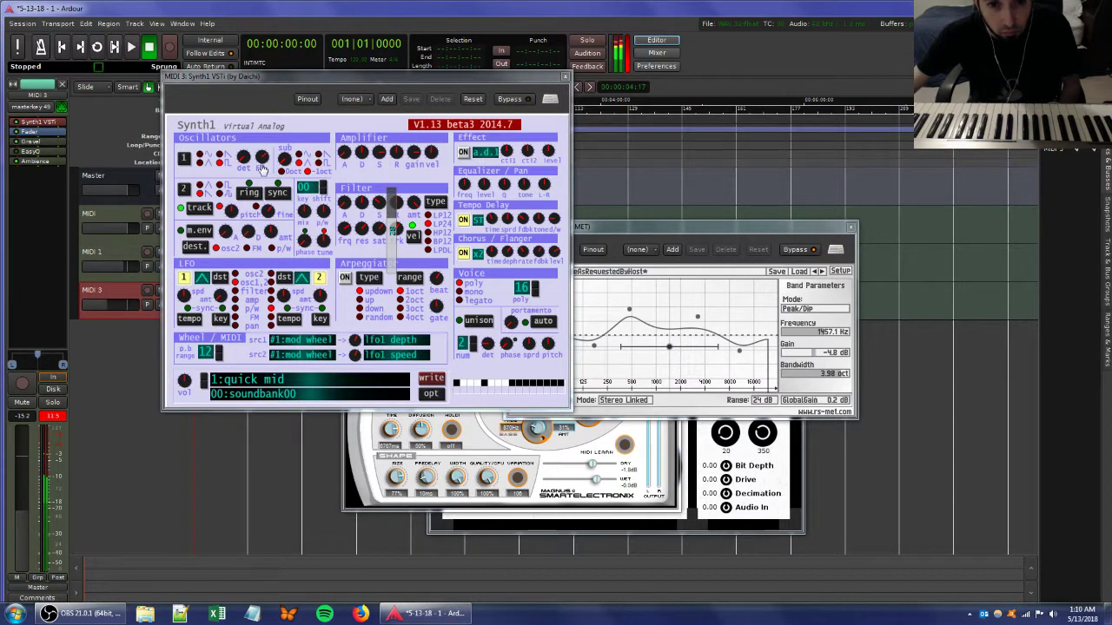
{"action": "mouse_move", "coordinate": [261, 167]}
{"action": "left_mouse_down"}
{"action": "mouse_move", "coordinate": [259, 200]}
{"action": "mouse_move", "coordinate": [254, 178]}
{"action": "left_mouse_up"}
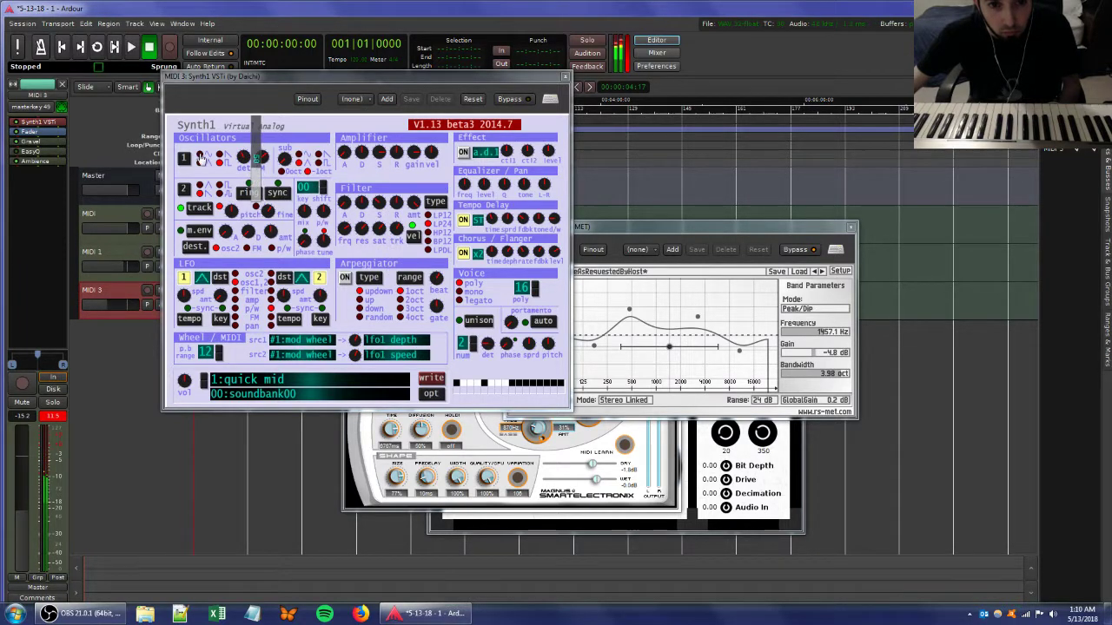
{"action": "left_click_drag", "start_coordinate": [382, 216], "coordinate": [392, 205]}
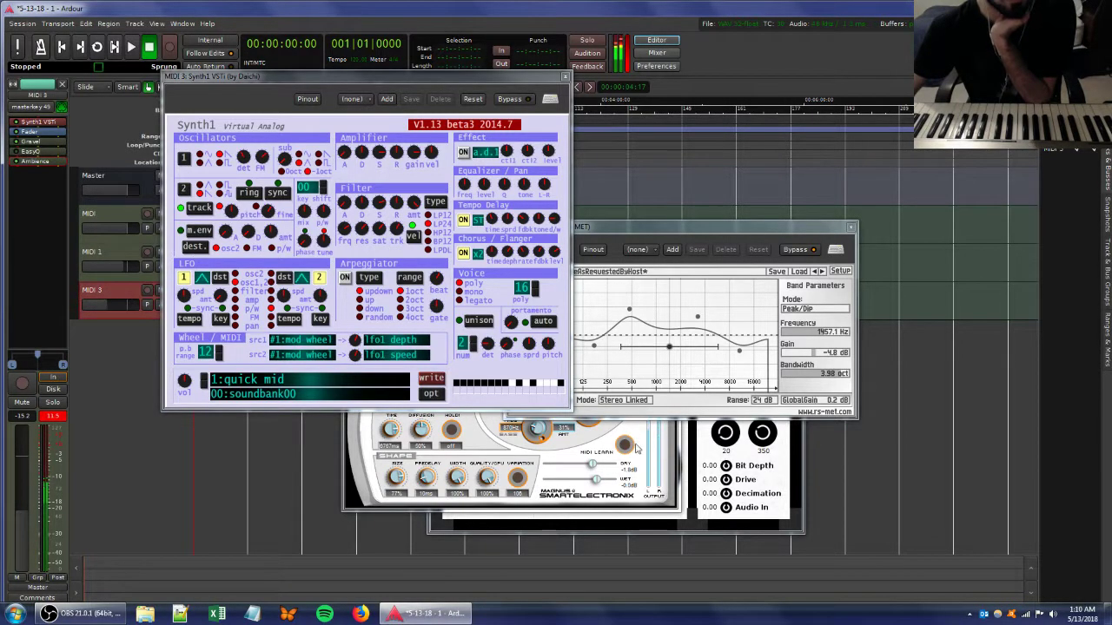
- Lower Ambience's wet level to about -40.7 dB, raise MIDI 3's fader to about -5.7 dB and reset its peak meter
{"action": "left_click_drag", "start_coordinate": [597, 483], "coordinate": [386, 473]}
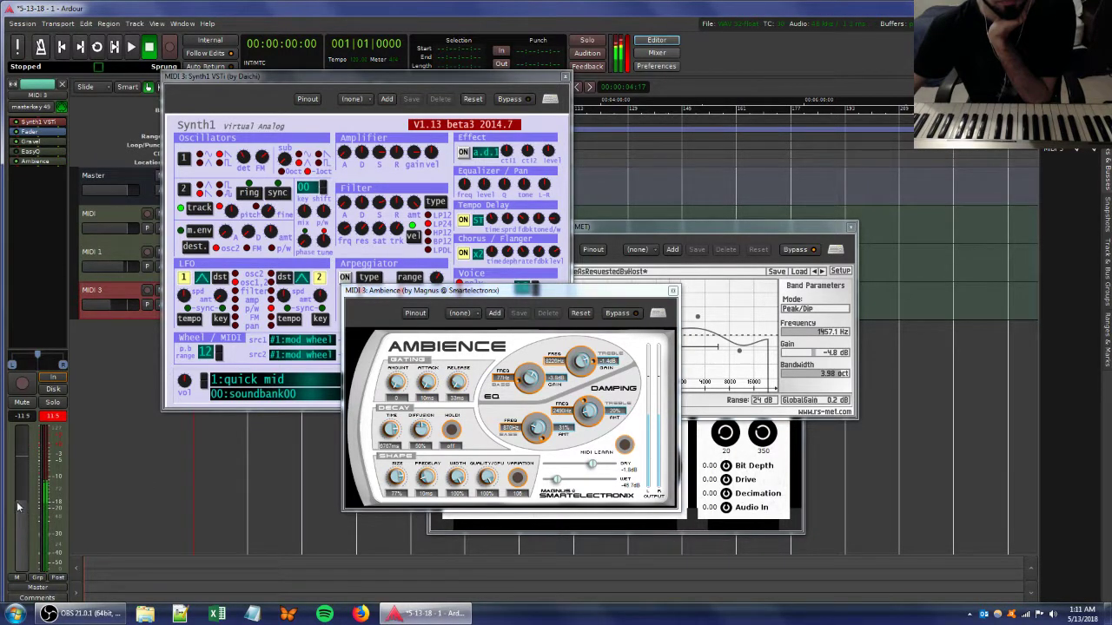
{"action": "left_click_drag", "start_coordinate": [17, 506], "coordinate": [26, 452]}
{"action": "left_click", "coordinate": [52, 416]}
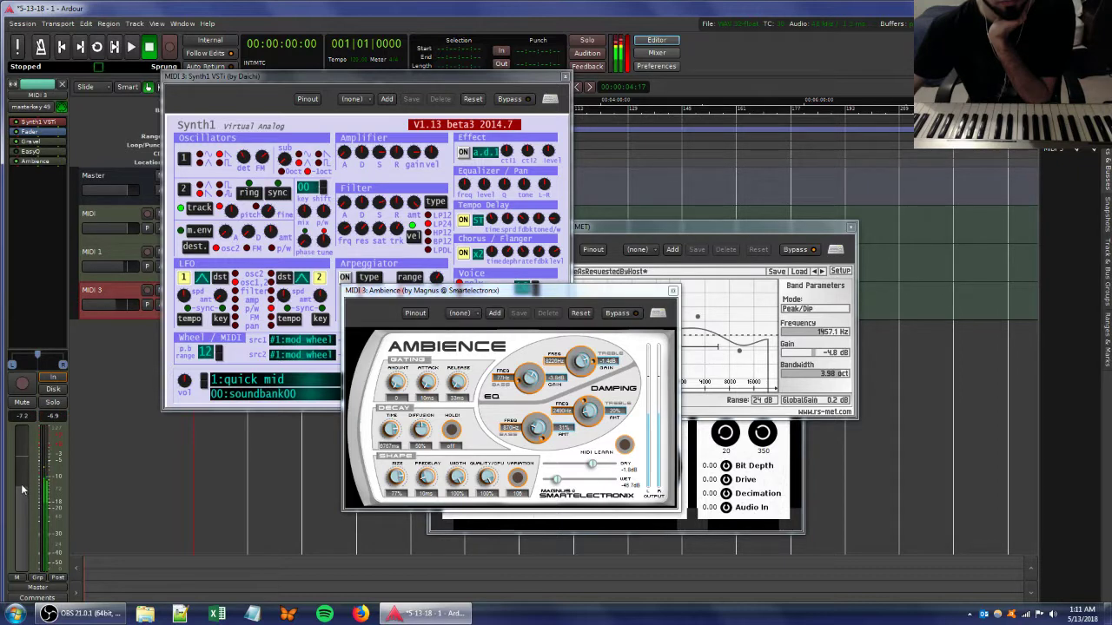
{"action": "scroll", "coordinate": [23, 488], "scroll_direction": "down", "scroll_amount": 1}
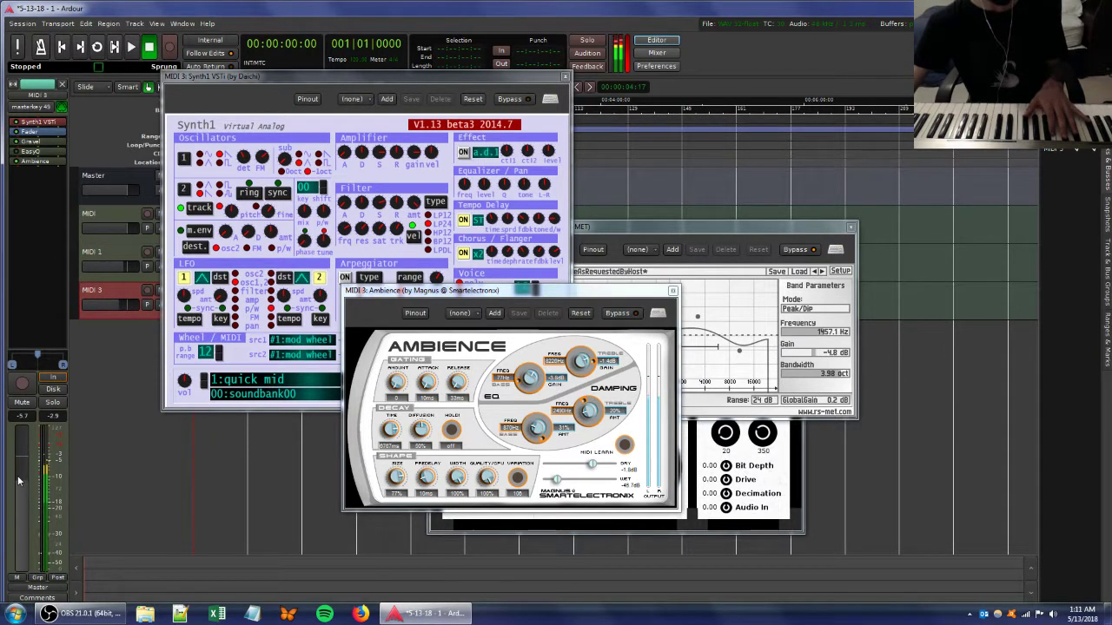
- Adjust the resonance and saturation of MIDI 3's Synth1 filter
{"action": "left_click", "coordinate": [358, 237]}
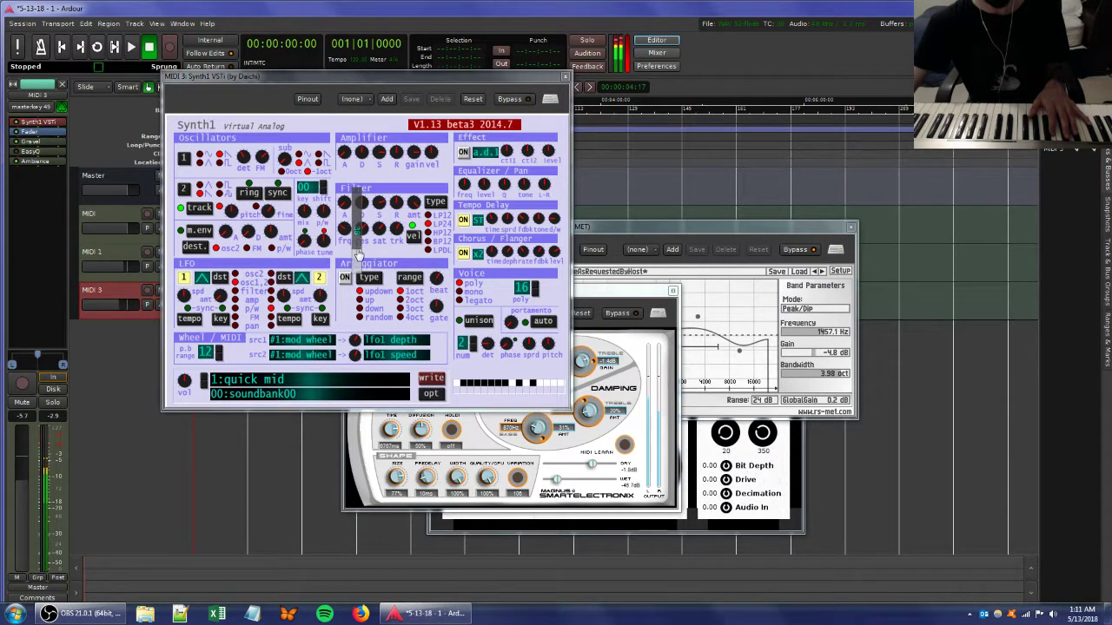
{"action": "left_click_drag", "start_coordinate": [357, 254], "coordinate": [359, 261]}
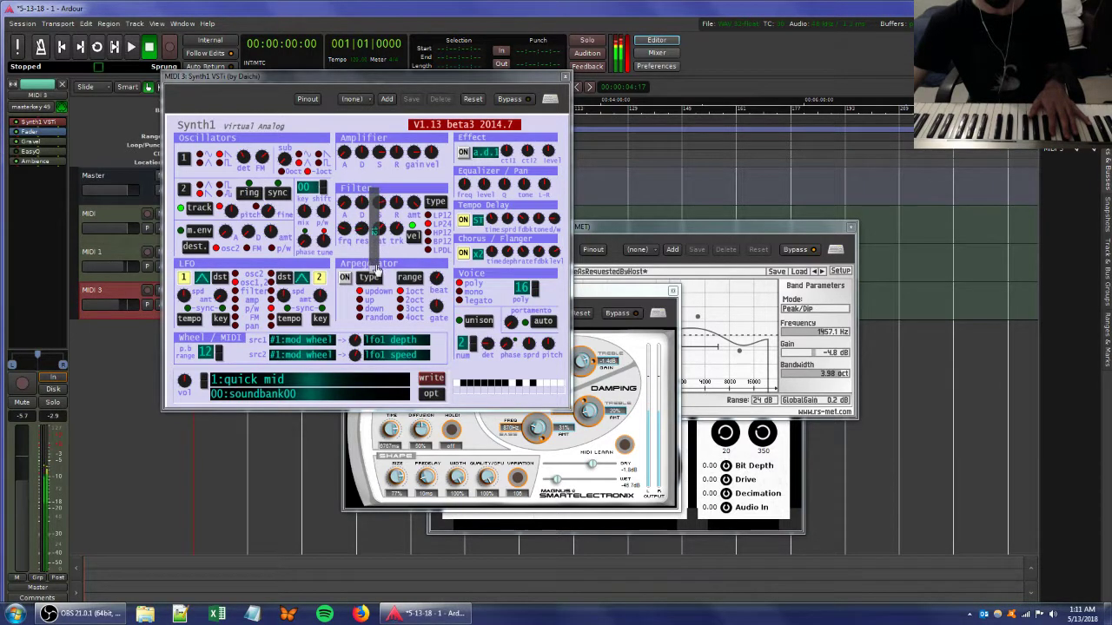
{"action": "left_click_drag", "start_coordinate": [395, 228], "coordinate": [377, 231]}
{"action": "left_click", "coordinate": [377, 229]}
- Move EasyQ clear of Gravel, set Gravel's drive to 2.75 and decimation to 0.687, and adjust Synth1's filter saturation
{"action": "left_click_drag", "start_coordinate": [687, 228], "coordinate": [404, 251]}
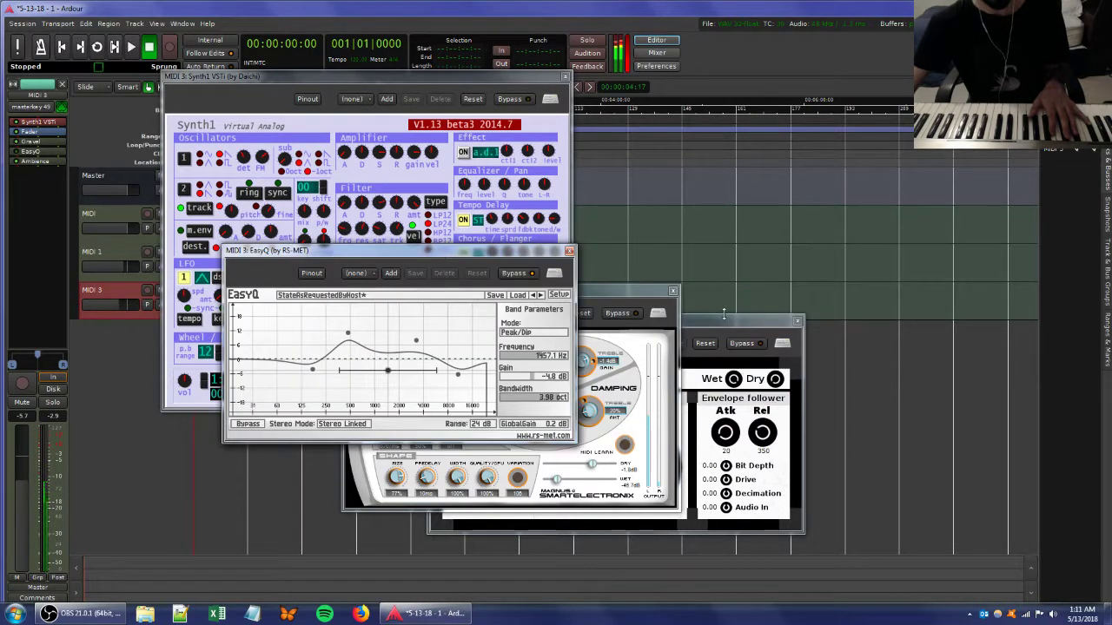
{"action": "left_click", "coordinate": [734, 380]}
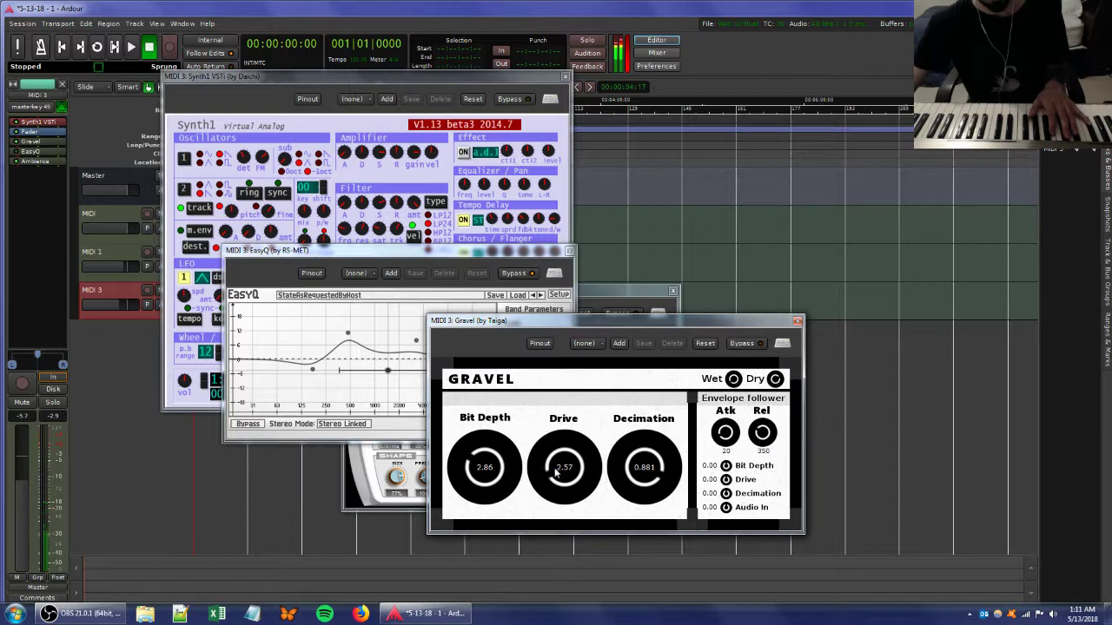
{"action": "left_click", "coordinate": [383, 271]}
{"action": "left_click", "coordinate": [383, 236]}
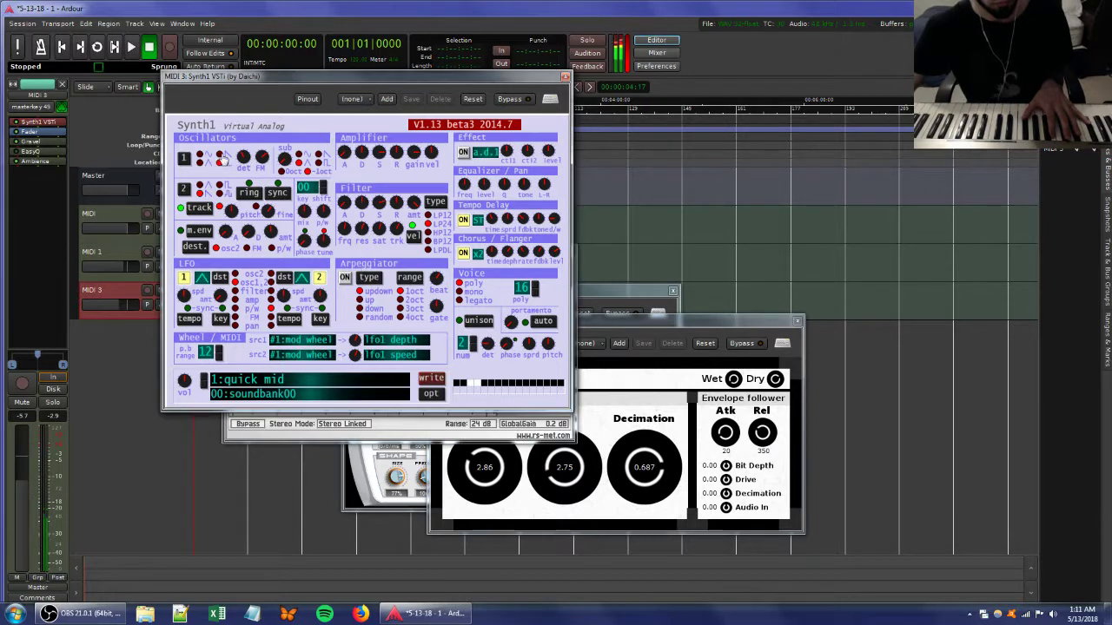
- Raise Gravel's drive and reset its decimation to 1.000 and bit depth to 24.00
{"action": "left_click_drag", "start_coordinate": [559, 474], "coordinate": [544, 430]}
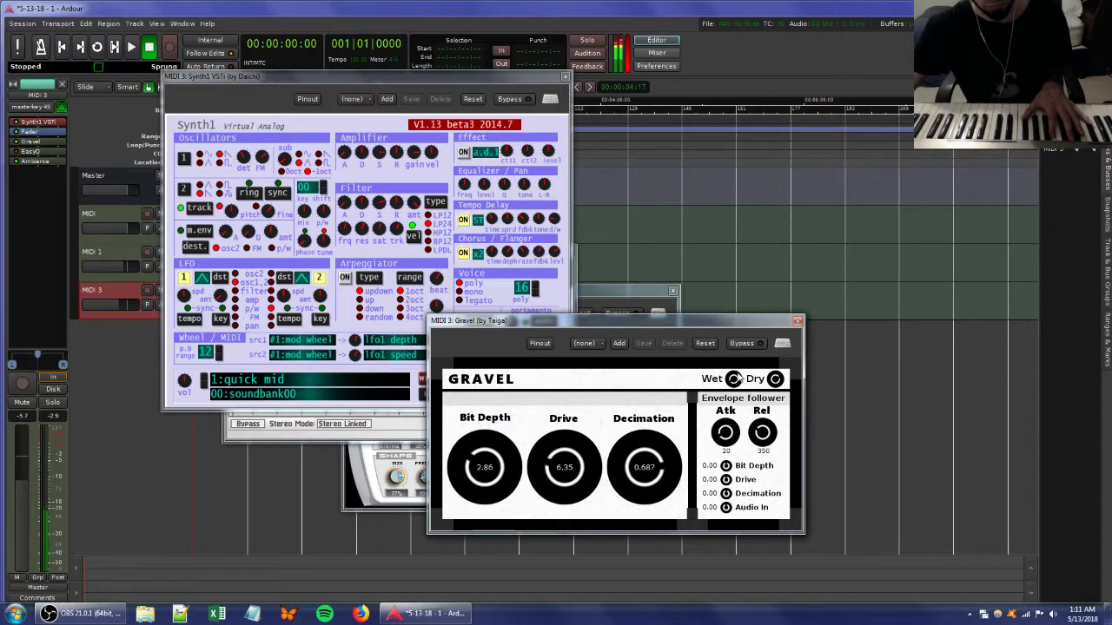
{"action": "double_click", "coordinate": [650, 478]}
{"action": "double_click", "coordinate": [483, 469]}
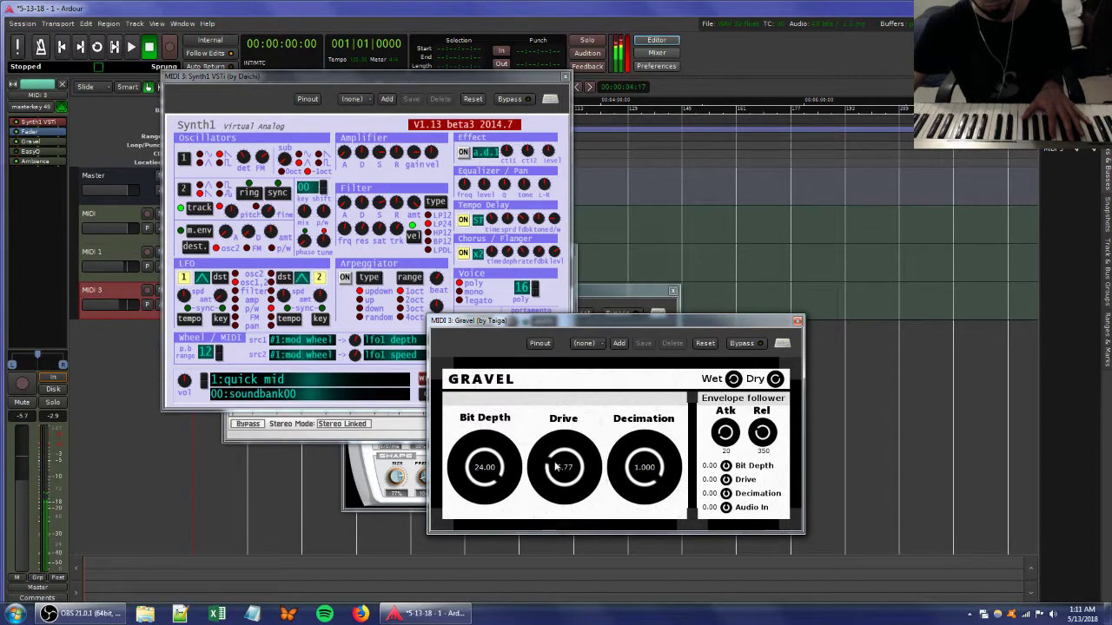
{"action": "scroll", "coordinate": [553, 459], "scroll_direction": "up", "scroll_amount": 2}
{"action": "scroll", "coordinate": [571, 471], "scroll_direction": "down", "scroll_amount": 2}
- Move the Ambience window over Gravel, raise its wet level and readjust Synth1's filter saturation
{"action": "left_click", "coordinate": [613, 289]}
{"action": "left_click_drag", "start_coordinate": [587, 290], "coordinate": [697, 286]}
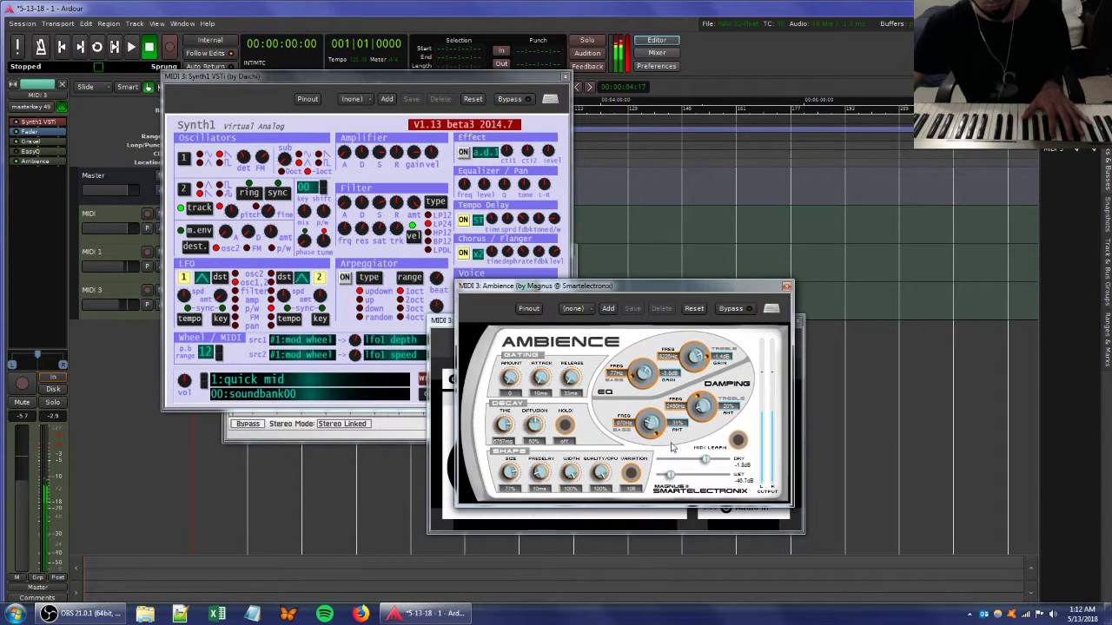
{"action": "left_click_drag", "start_coordinate": [670, 475], "coordinate": [692, 476]}
{"action": "mouse_move", "coordinate": [372, 231]}
{"action": "left_mouse_down"}
{"action": "mouse_move", "coordinate": [368, 209]}
{"action": "mouse_move", "coordinate": [385, 236]}
{"action": "mouse_move", "coordinate": [390, 225]}
{"action": "left_mouse_up"}
- In EasyQ, boost the band near 500 Hz further and add a peak band at 63.157 Hz with 14.8 dB gain and 3.60 oct bandwidth
{"action": "left_click", "coordinate": [388, 434]}
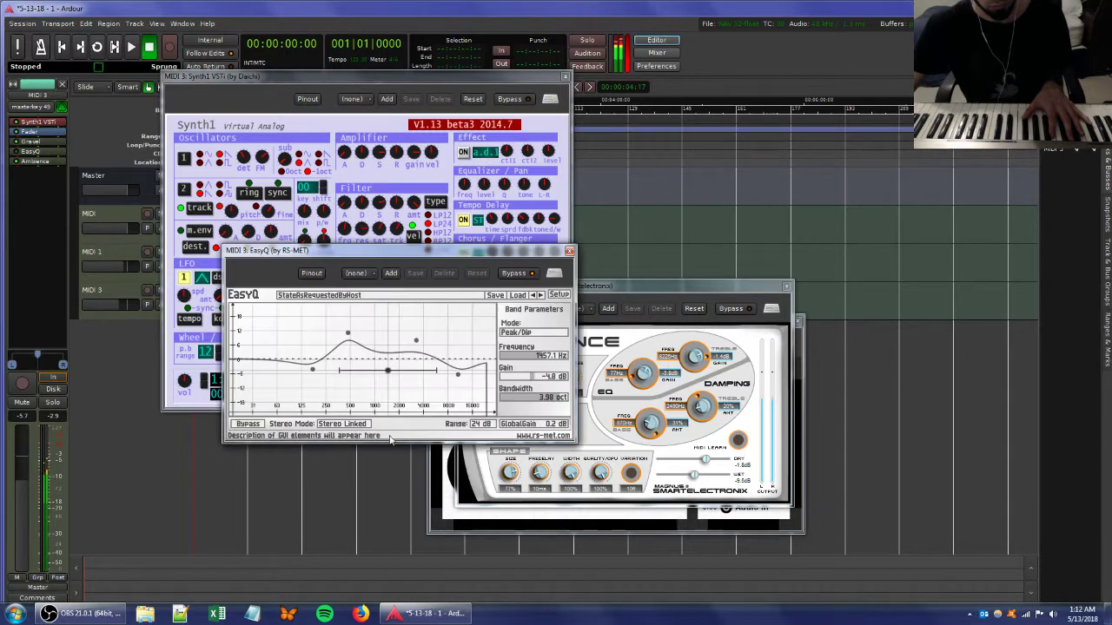
{"action": "left_click_drag", "start_coordinate": [348, 337], "coordinate": [344, 326]}
{"action": "left_click", "coordinate": [270, 363]}
{"action": "left_click_drag", "start_coordinate": [270, 363], "coordinate": [321, 324]}
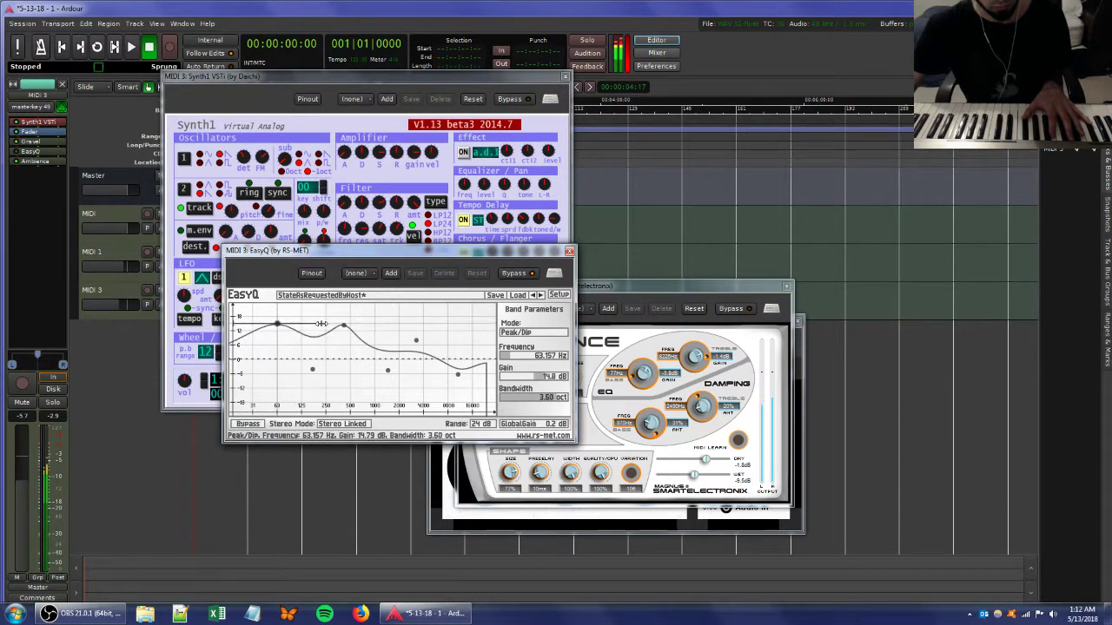
- Move the Ambience window clear of Synth1, set its dry level to -0.7 dB and wet to -40.5 dB, and adjust Synth1's filter saturation
{"action": "left_click", "coordinate": [399, 77]}
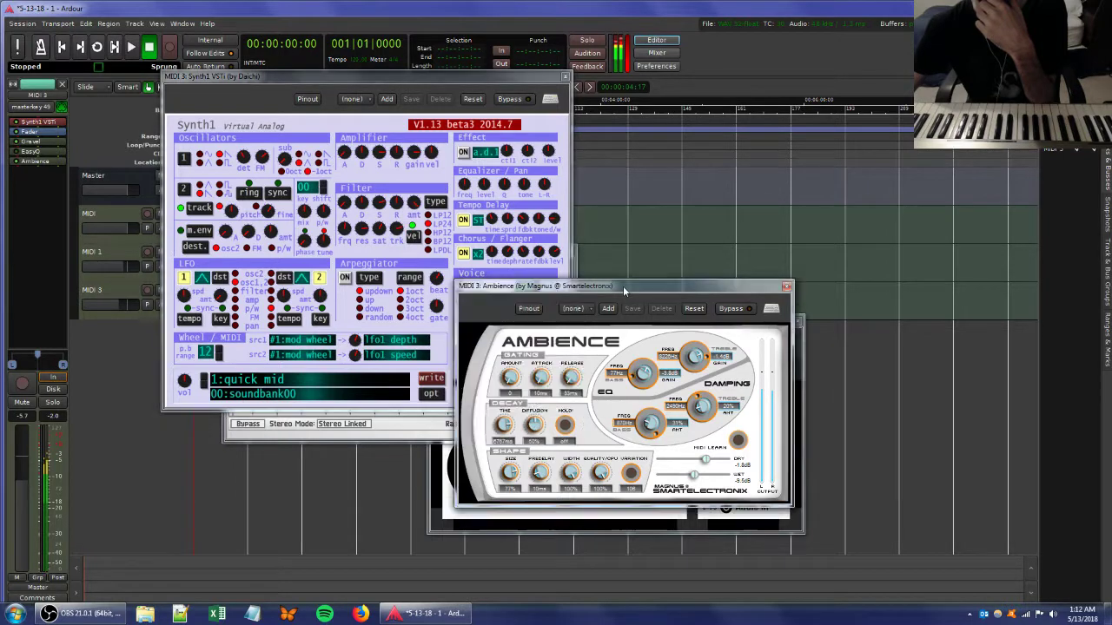
{"action": "left_click_drag", "start_coordinate": [622, 286], "coordinate": [761, 220]}
{"action": "mouse_move", "coordinate": [841, 409]}
{"action": "left_mouse_down"}
{"action": "mouse_move", "coordinate": [808, 410]}
{"action": "mouse_move", "coordinate": [847, 397]}
{"action": "left_mouse_up"}
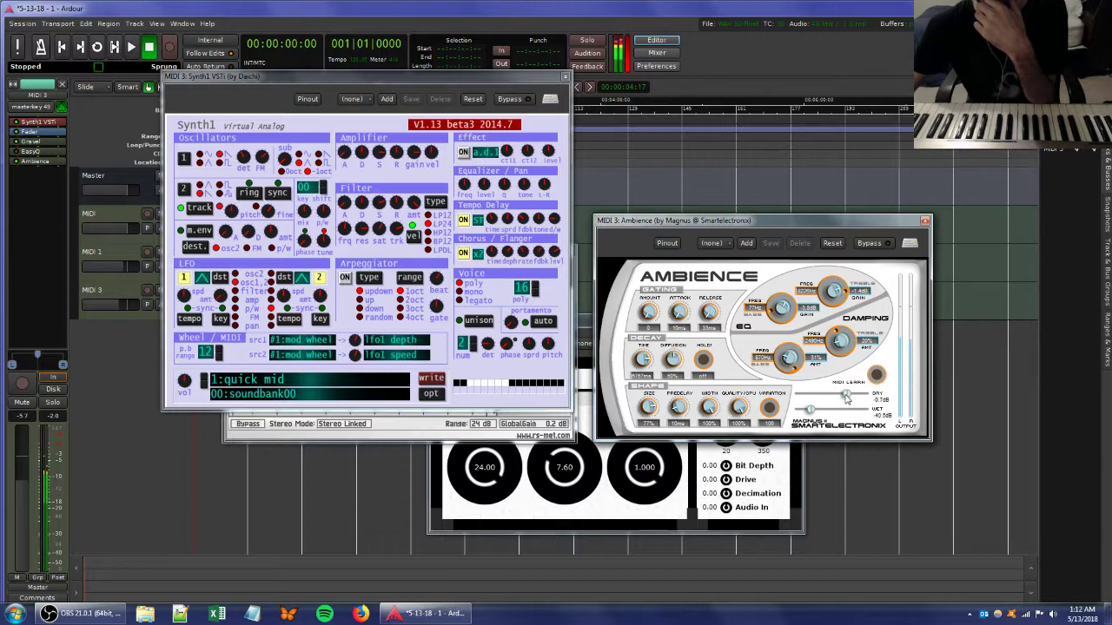
{"action": "left_click", "coordinate": [387, 227]}
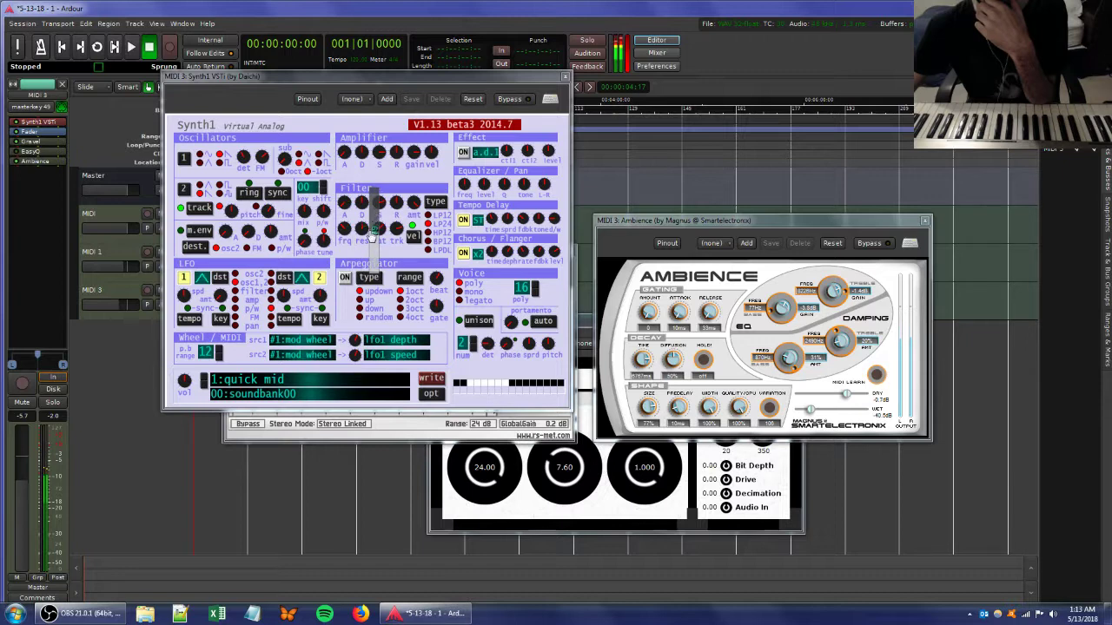
- Lower the MIDI 1 track's fader and pull the MIDI track's fader all the way down to -inf
{"action": "left_click", "coordinate": [107, 254]}
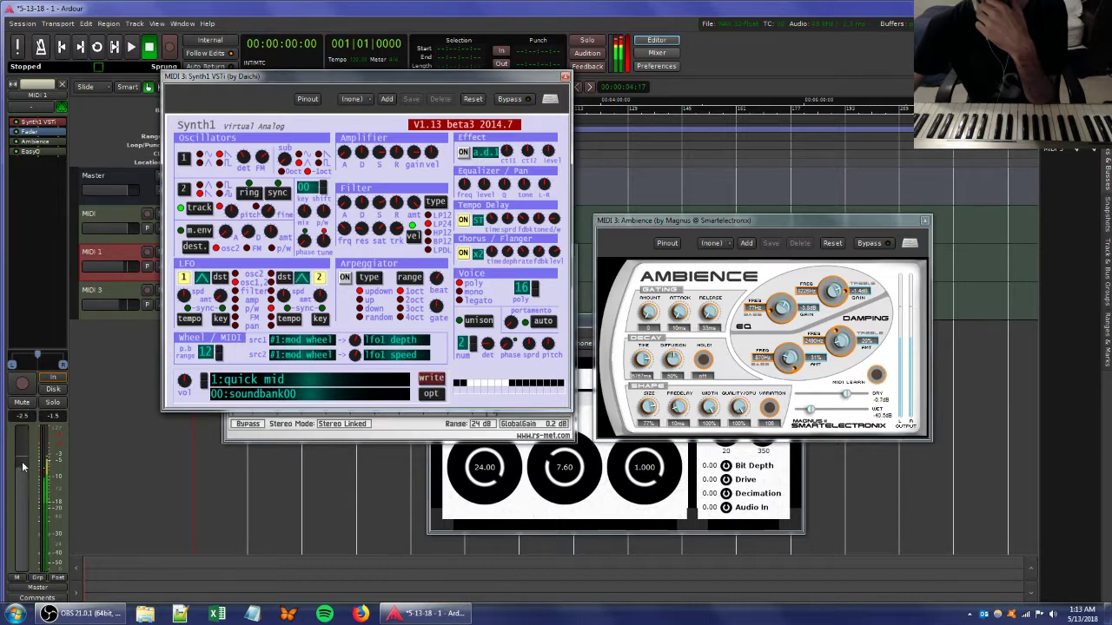
{"action": "left_click_drag", "start_coordinate": [23, 467], "coordinate": [23, 492]}
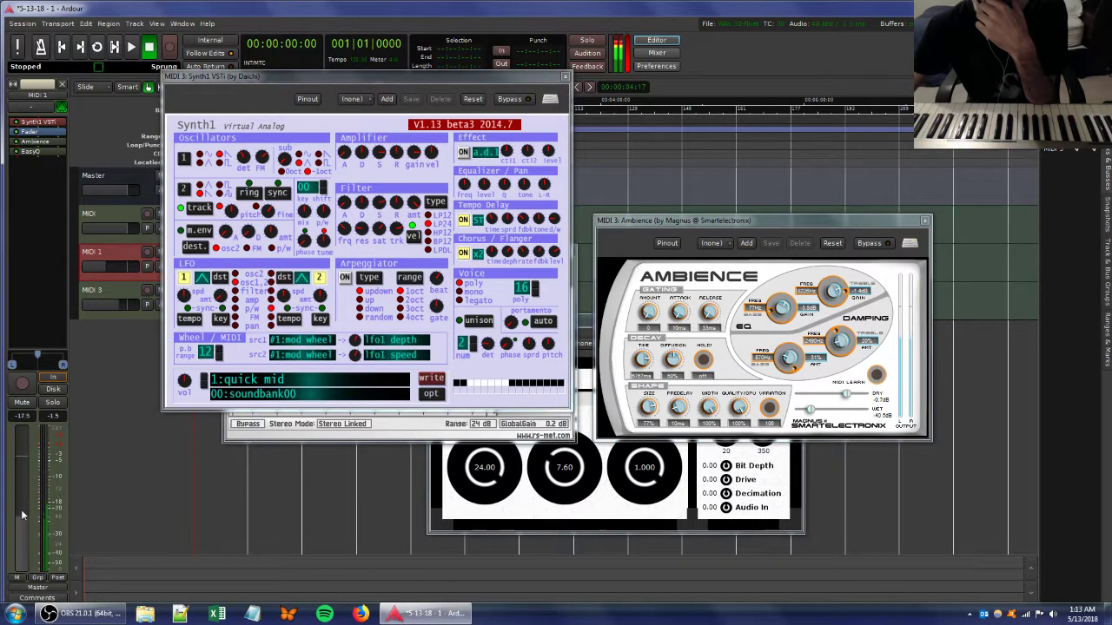
{"action": "left_click", "coordinate": [111, 215]}
{"action": "left_click_drag", "start_coordinate": [26, 469], "coordinate": [26, 566]}
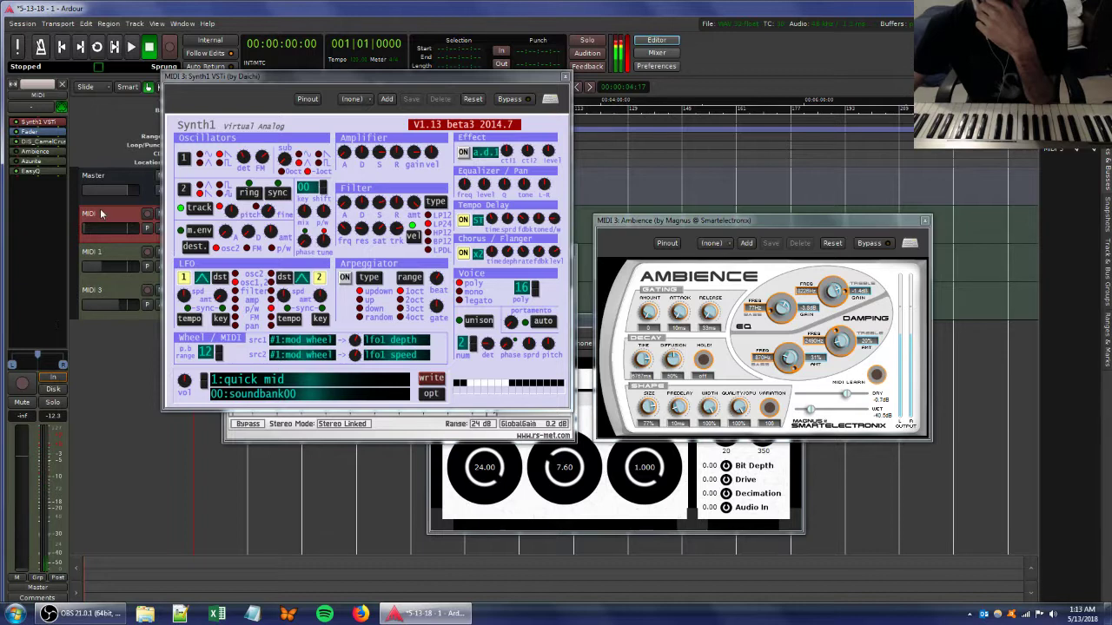
- Remove the MIDI track from the session and set the MIDI 1 track's fader to -17.3 dB
{"action": "right_click", "coordinate": [109, 211]}
{"action": "left_click", "coordinate": [139, 428]}
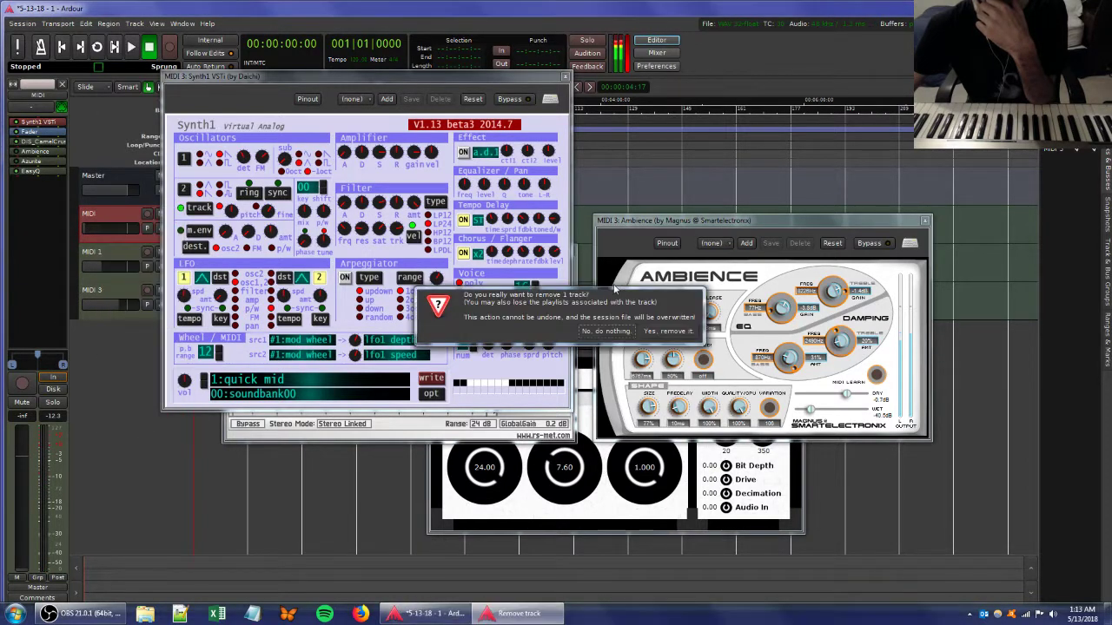
{"action": "left_click", "coordinate": [667, 331]}
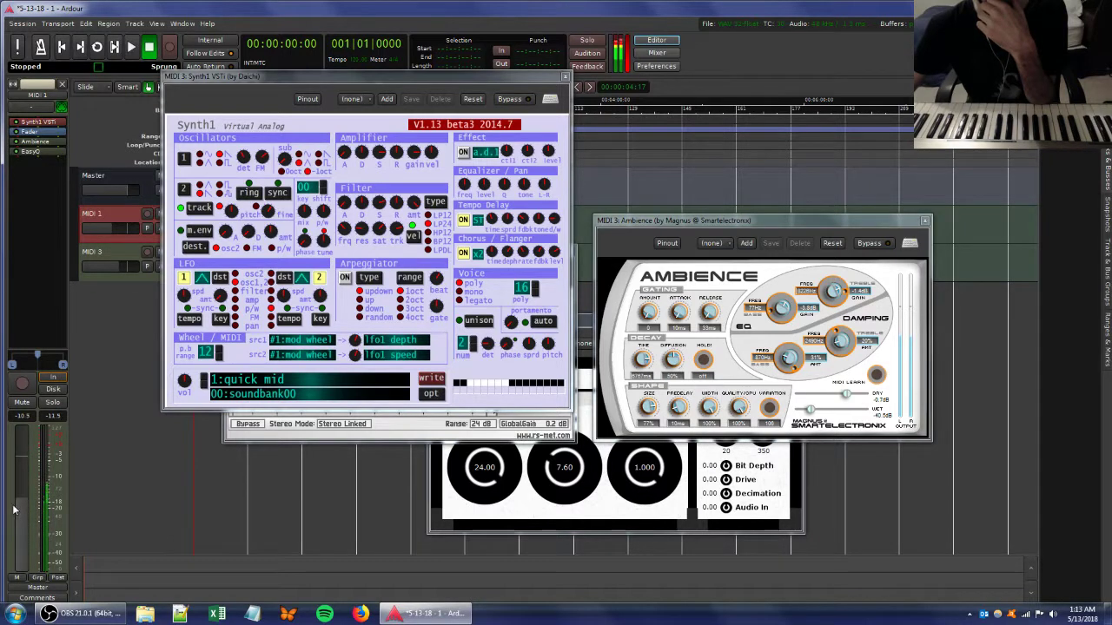
{"action": "left_click_drag", "start_coordinate": [13, 508], "coordinate": [16, 521]}
- Close the open Ambience, Gravel, EasyQ and Synth1 plugin windows
{"action": "left_click", "coordinate": [925, 220]}
{"action": "left_click", "coordinate": [796, 322]}
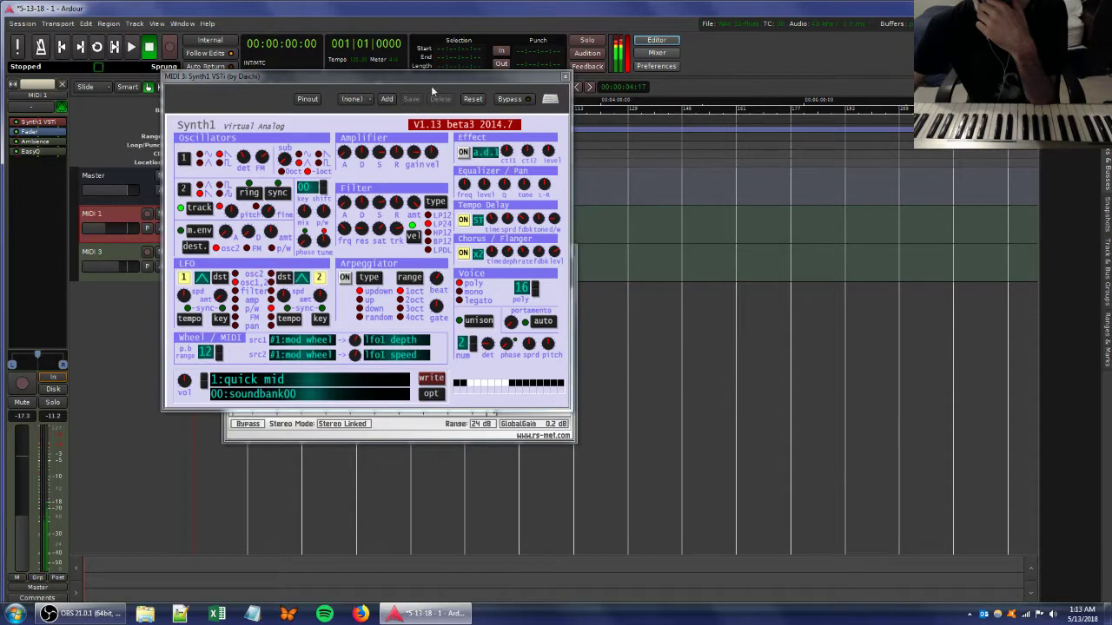
{"action": "left_click_drag", "start_coordinate": [430, 85], "coordinate": [495, 125]}
{"action": "left_click", "coordinate": [568, 252]}
{"action": "left_click", "coordinate": [568, 252]}
{"action": "left_click", "coordinate": [659, 125]}
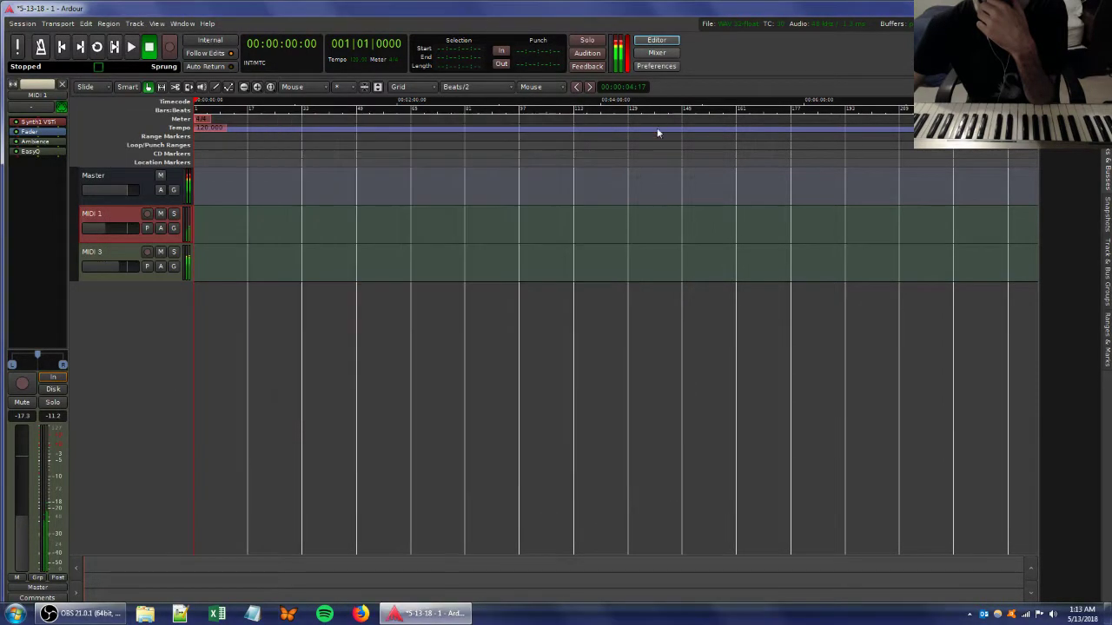
- Open the Synth1 of the MIDI 3 track and adjust its oscillator FM amount
{"action": "left_click", "coordinate": [114, 251]}
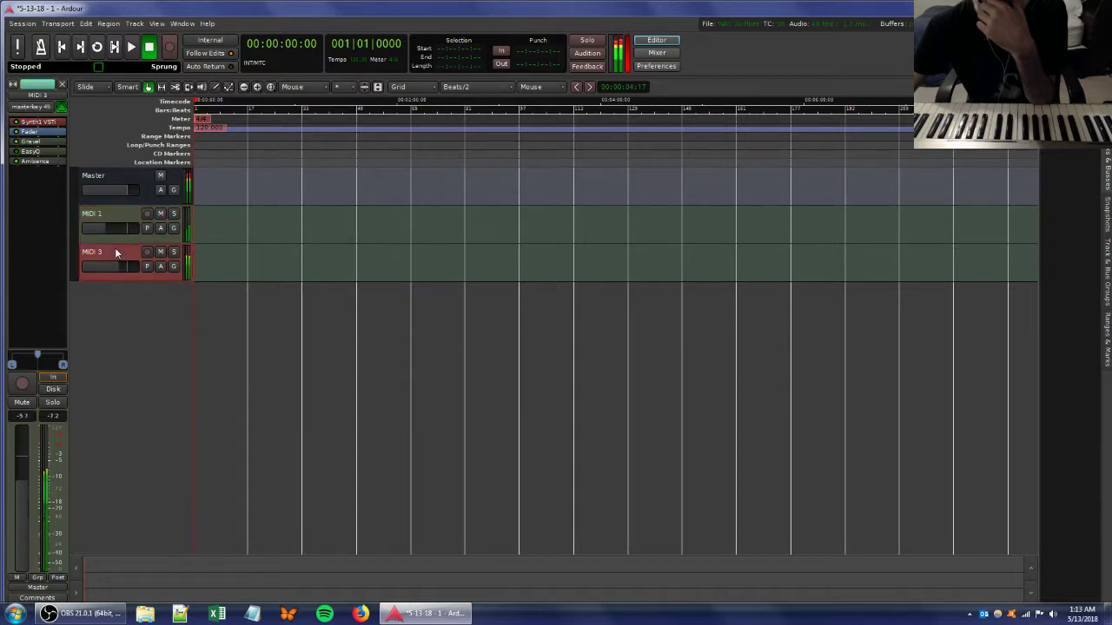
{"action": "double_click", "coordinate": [38, 122]}
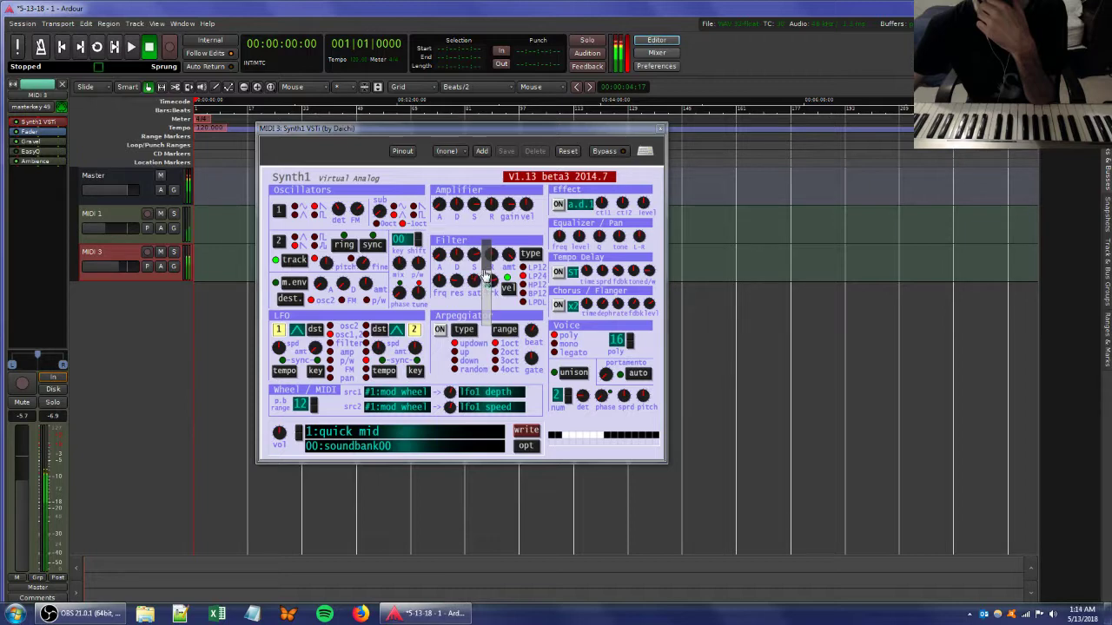
{"action": "left_click_drag", "start_coordinate": [357, 210], "coordinate": [353, 268]}
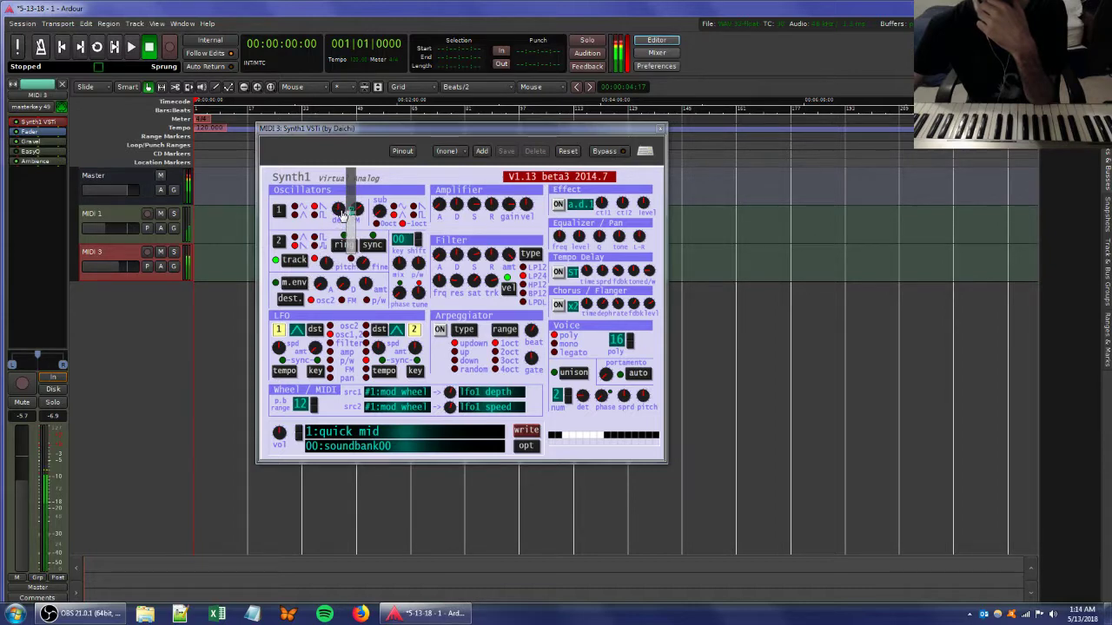
- Lower the wet level of MIDI 3's Ambience further and delete the Ambience plugin from the track
{"action": "double_click", "coordinate": [36, 162]}
{"action": "left_click_drag", "start_coordinate": [811, 410], "coordinate": [801, 411]}
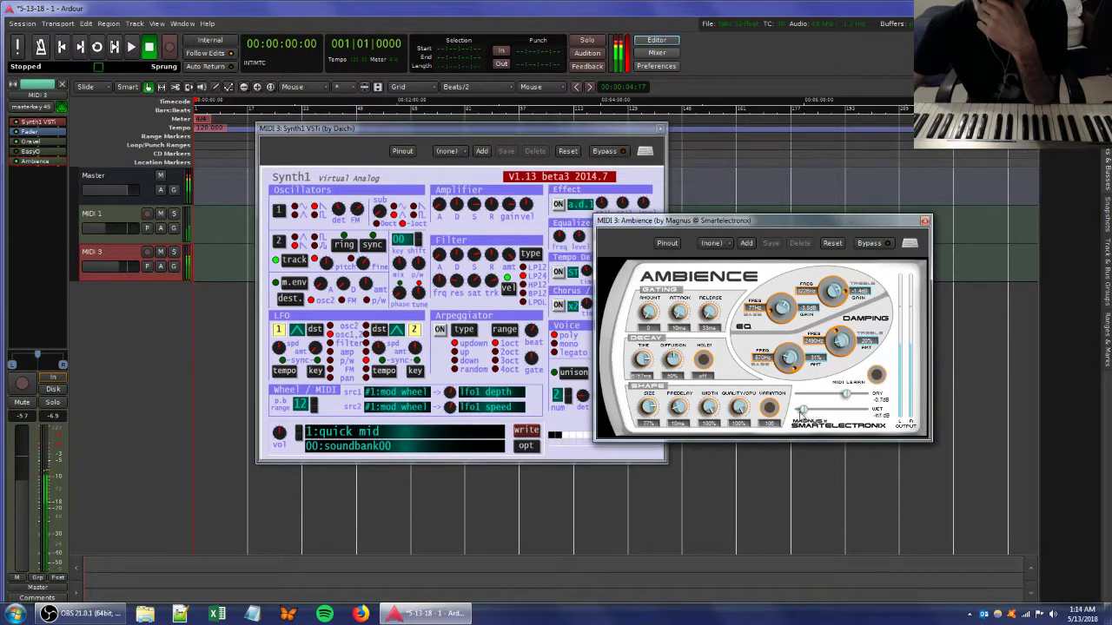
{"action": "right_click", "coordinate": [50, 165]}
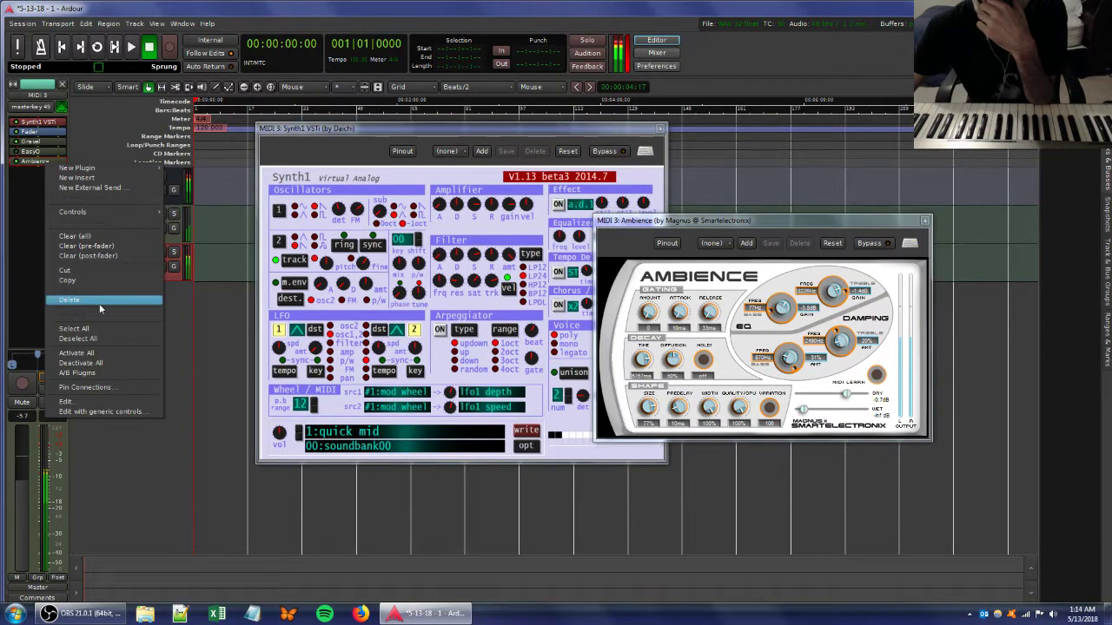
{"action": "left_click", "coordinate": [97, 299]}
- Set MIDI 3's Gravel to a drive of 4.83 and decimation of 0.167, and readjust Synth1's oscillator FM amount
{"action": "double_click", "coordinate": [28, 142]}
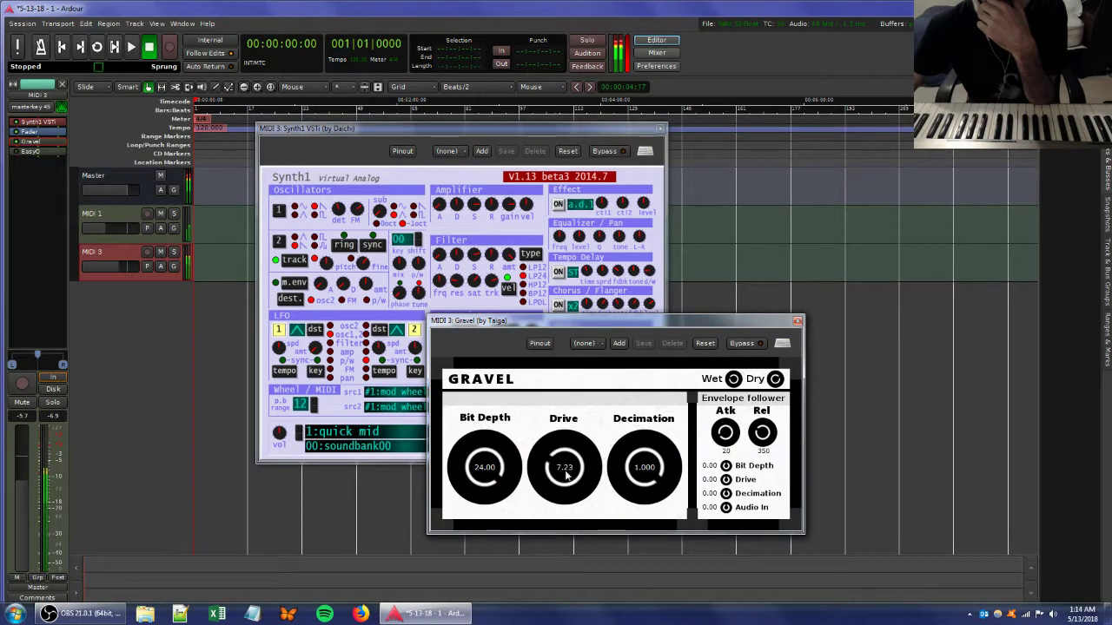
{"action": "left_click_drag", "start_coordinate": [564, 473], "coordinate": [564, 501]}
{"action": "left_click_drag", "start_coordinate": [643, 469], "coordinate": [631, 613]}
{"action": "left_click_drag", "start_coordinate": [643, 487], "coordinate": [640, 506]}
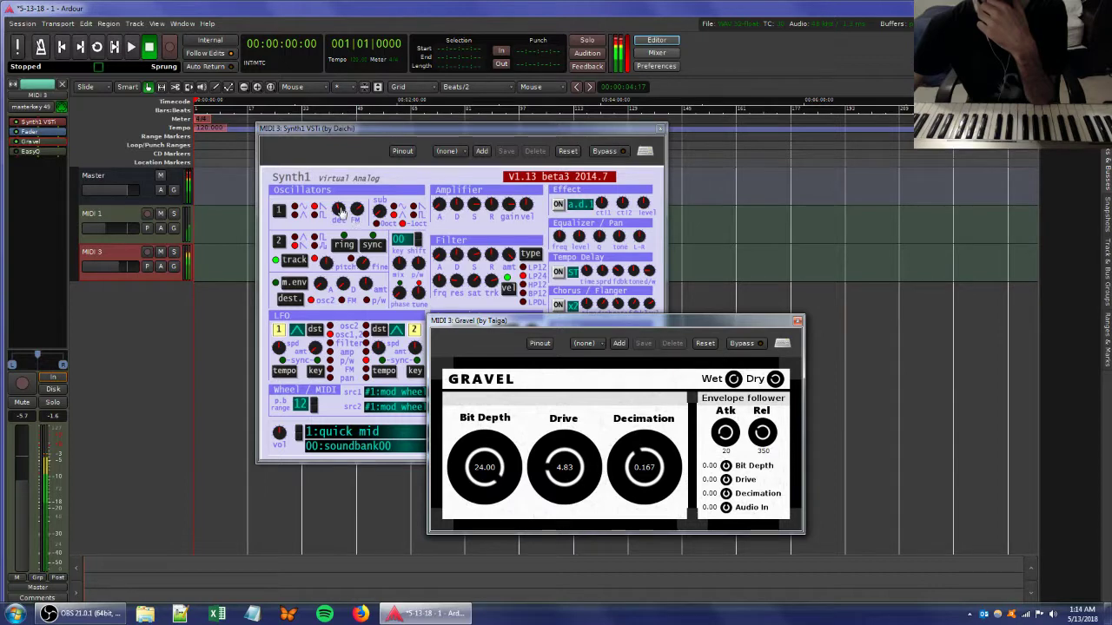
{"action": "left_click", "coordinate": [356, 215]}
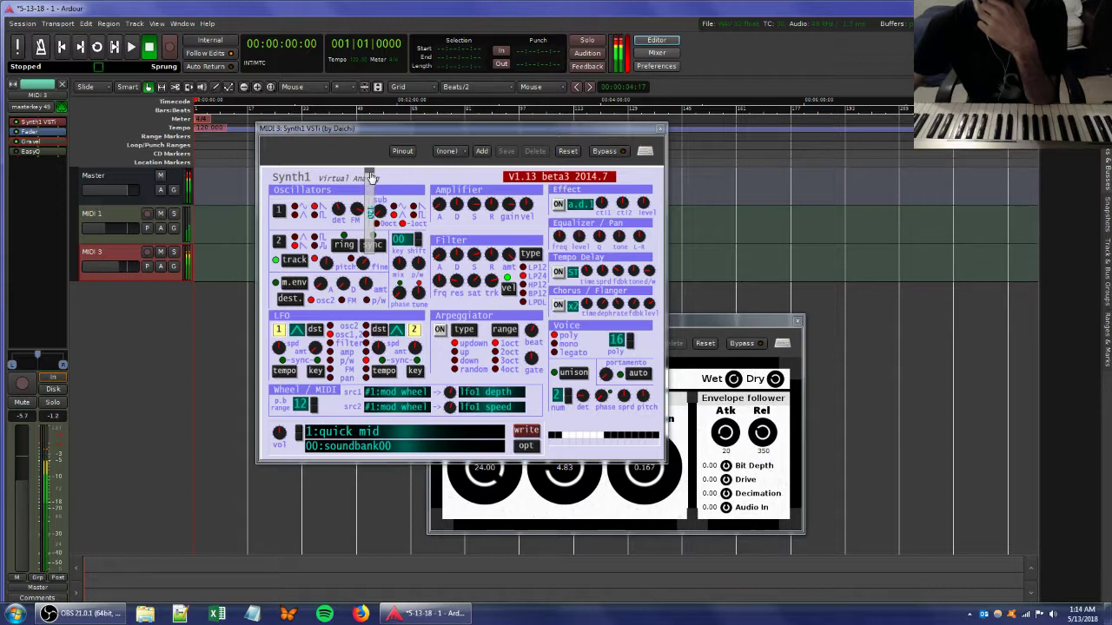
- Replace MIDI 3's EasyQ with a fresh EasyQ and add a peak band at 10997 Hz with 10.2 dB gain
{"action": "right_click", "coordinate": [42, 151]}
{"action": "left_click", "coordinate": [84, 284]}
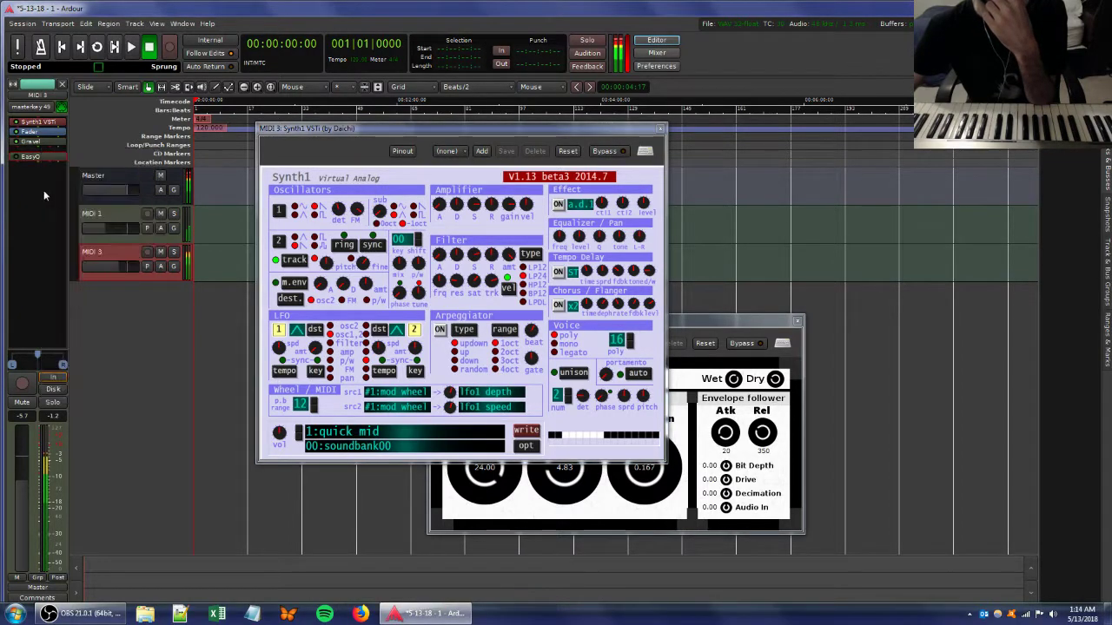
{"action": "right_click", "coordinate": [44, 195]}
{"action": "mouse_move", "coordinate": [78, 195]}
{"action": "mouse_move", "coordinate": [192, 195]}
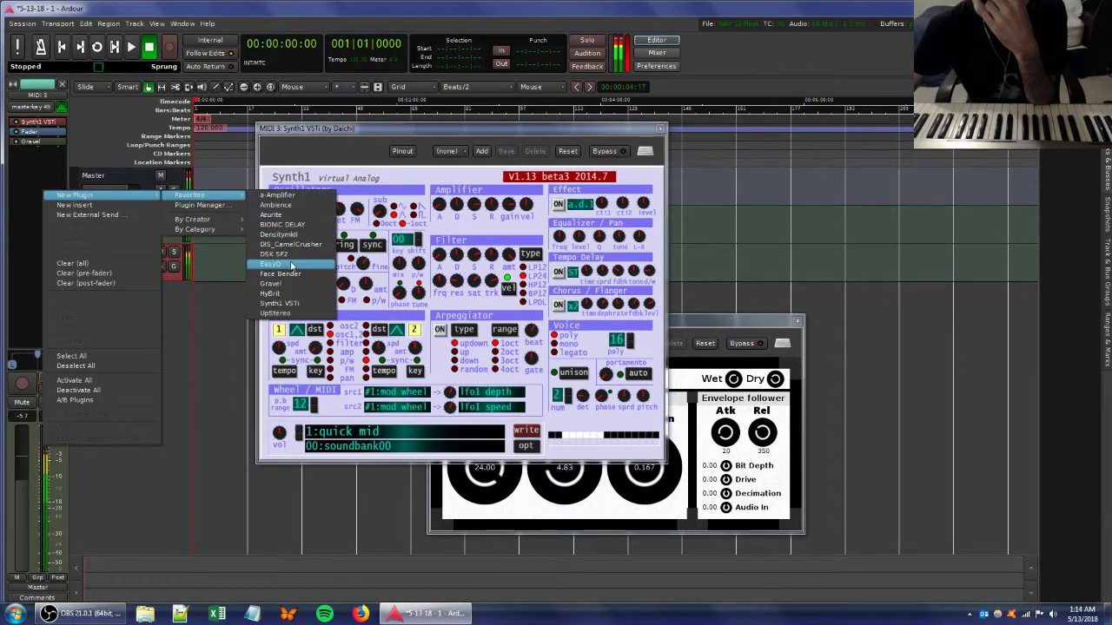
{"action": "left_click", "coordinate": [292, 264]}
{"action": "left_click_drag", "start_coordinate": [347, 297], "coordinate": [366, 276]}
{"action": "left_click_drag", "start_coordinate": [369, 275], "coordinate": [366, 267]}
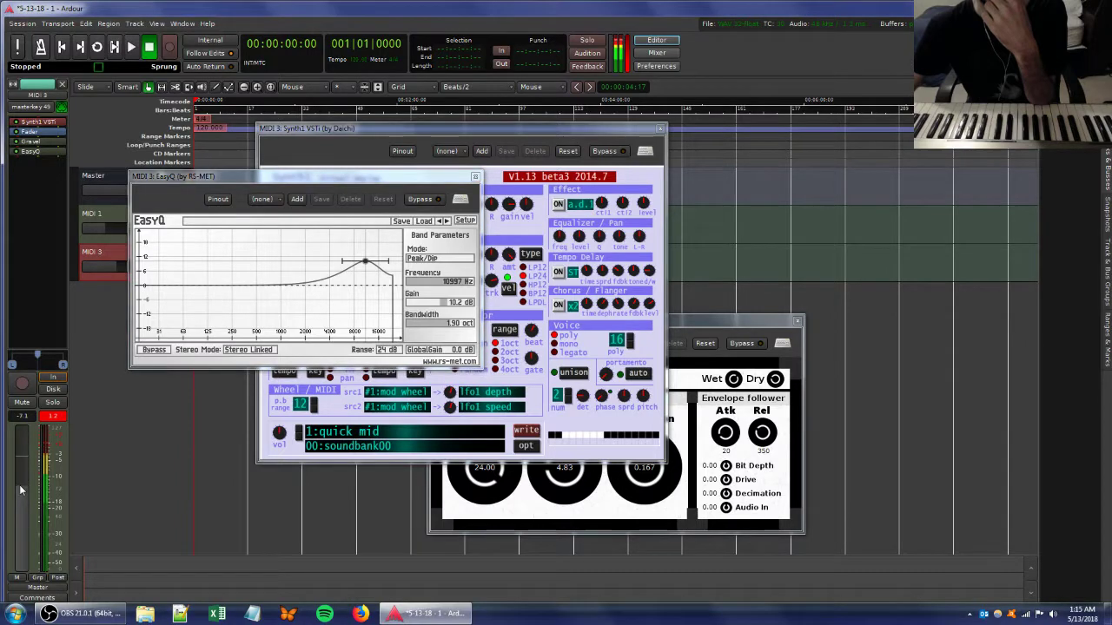
- Add two EasyQ dips, at 3905.5 Hz with -17.9 dB gain and at 1084.0 Hz with -14.3 dB, and return to Synth1
{"action": "left_click_drag", "start_coordinate": [293, 287], "coordinate": [332, 333]}
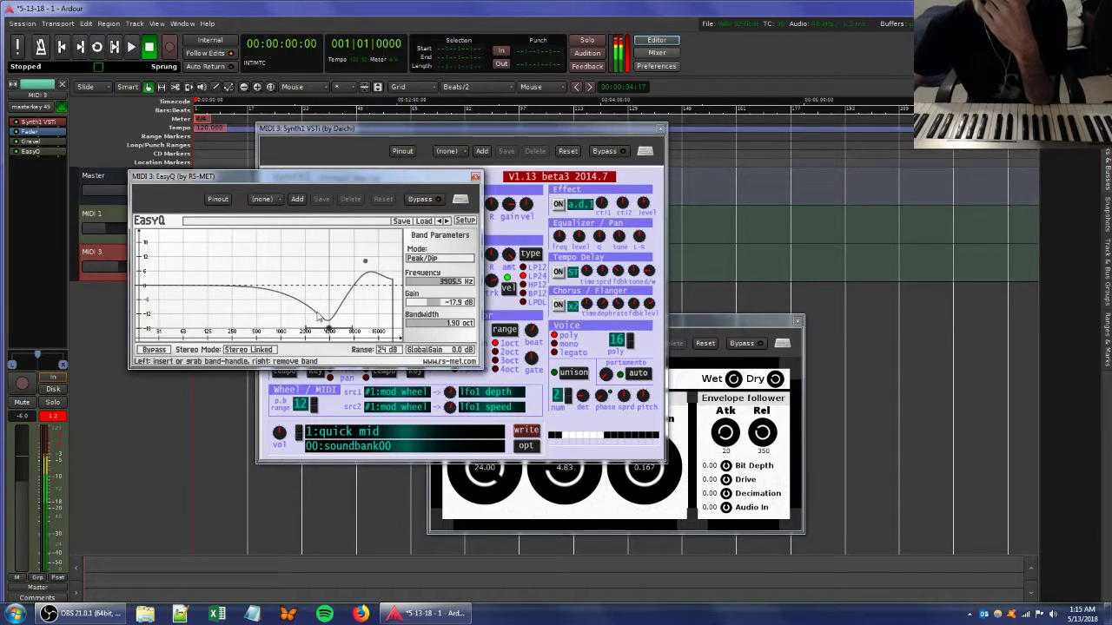
{"action": "left_click", "coordinate": [316, 286]}
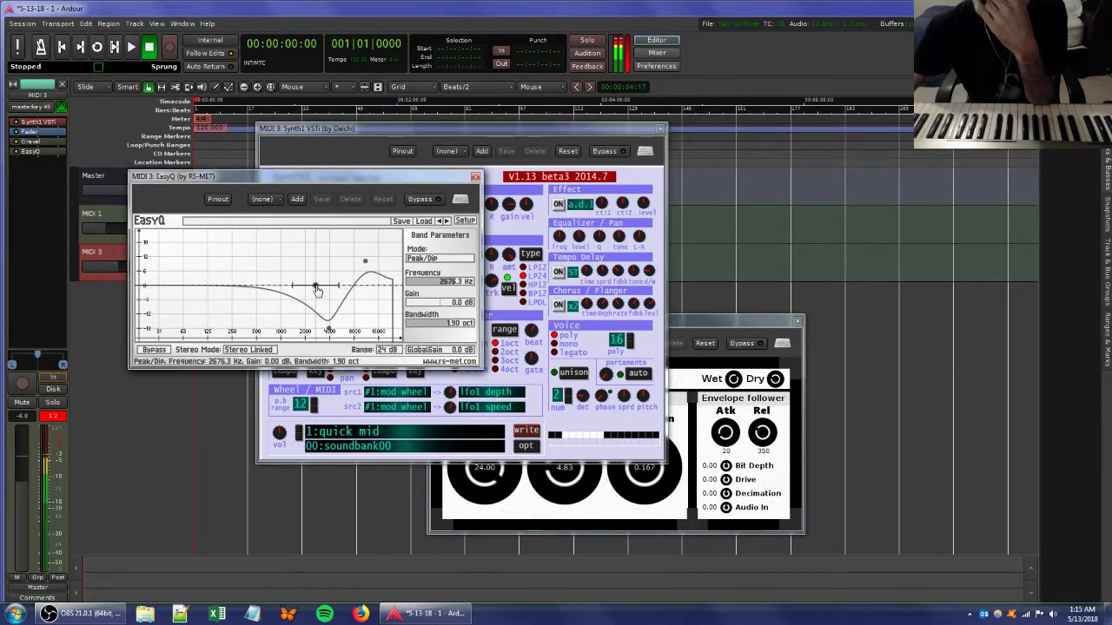
{"action": "left_click_drag", "start_coordinate": [317, 290], "coordinate": [292, 321]}
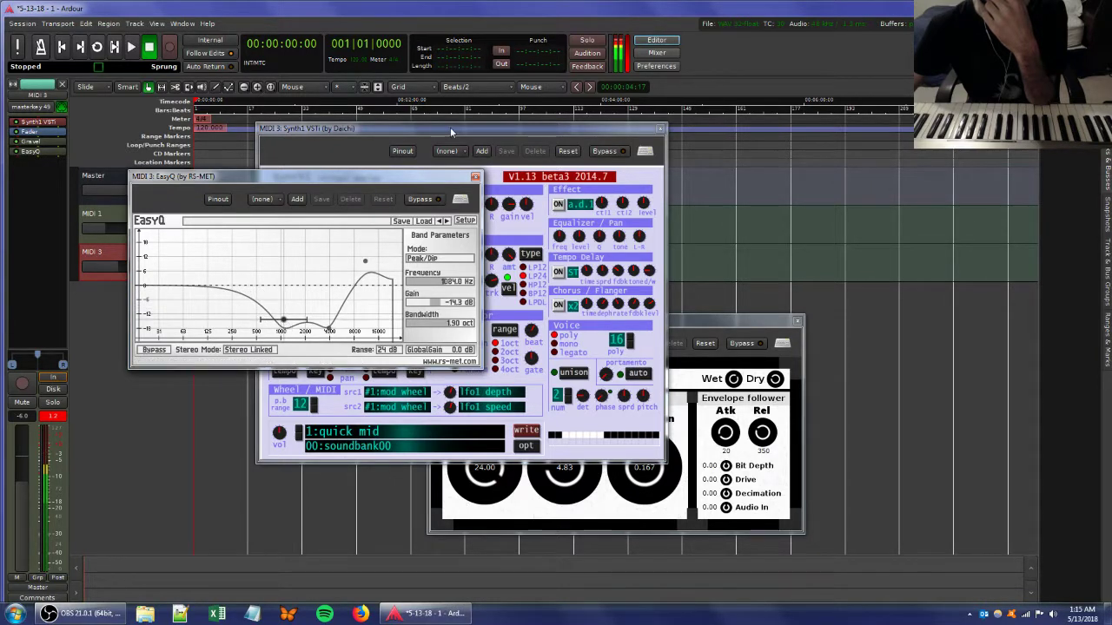
{"action": "left_click", "coordinate": [433, 169]}
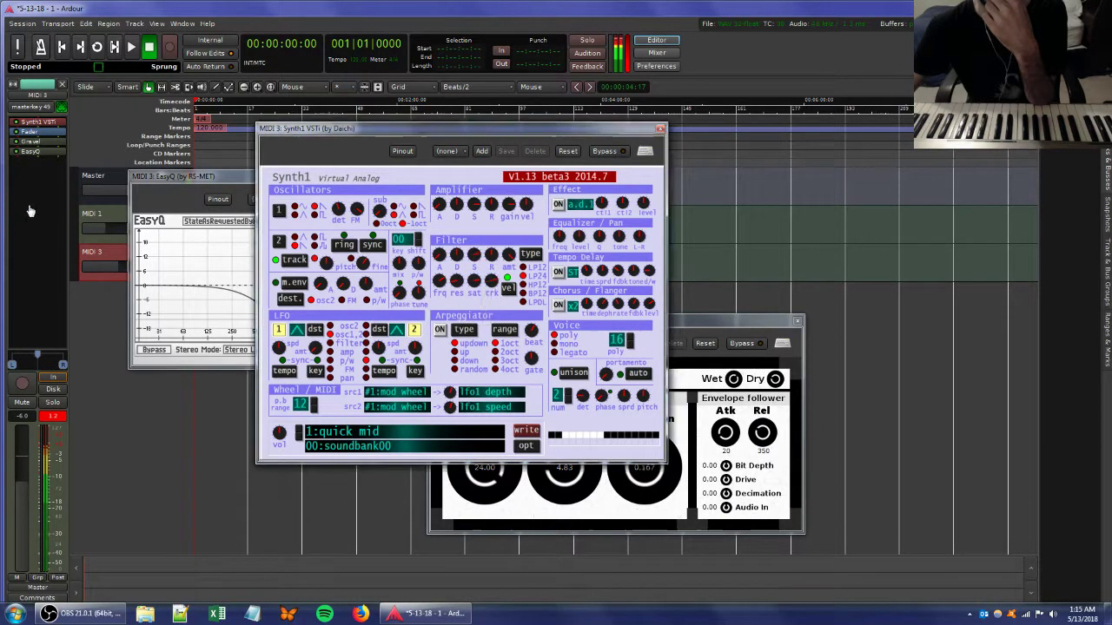
- Add an a-Amplifier plugin after EasyQ on MIDI 3, raise its gain above 0 dB and close its window
{"action": "right_click", "coordinate": [31, 177]}
{"action": "mouse_move", "coordinate": [68, 184]}
{"action": "mouse_move", "coordinate": [174, 183]}
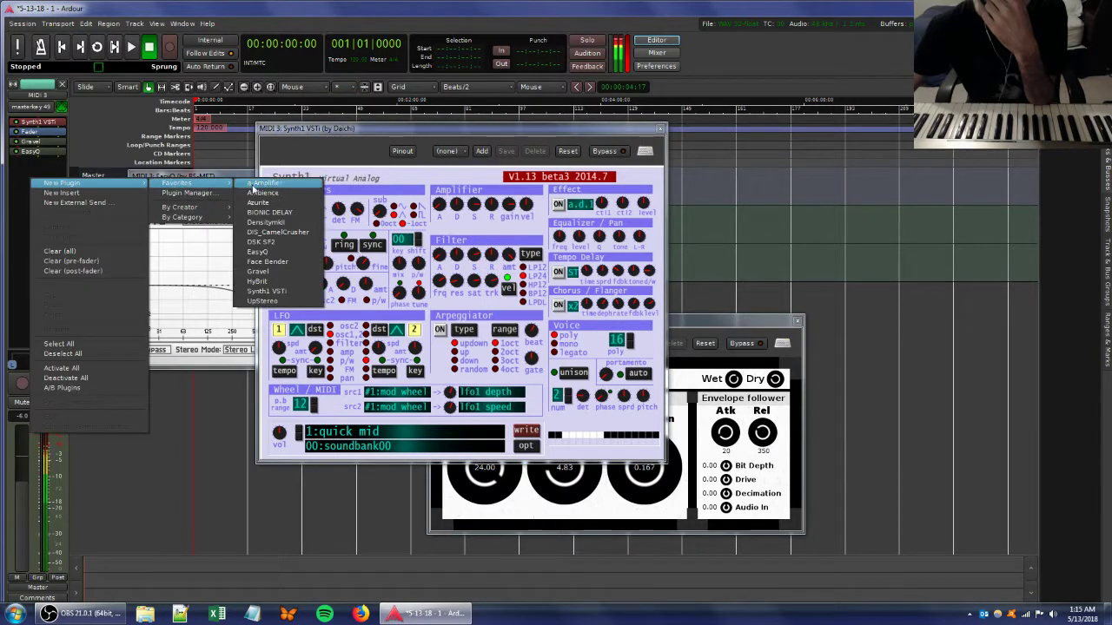
{"action": "left_click", "coordinate": [260, 179]}
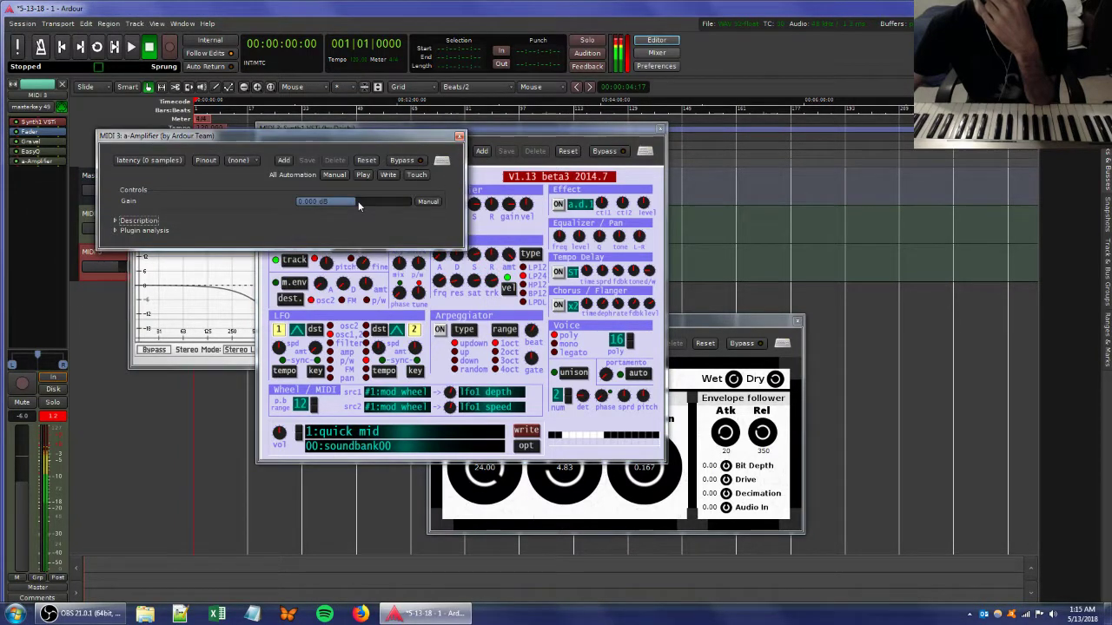
{"action": "left_click_drag", "start_coordinate": [356, 201], "coordinate": [372, 199]}
{"action": "left_click", "coordinate": [458, 136]}
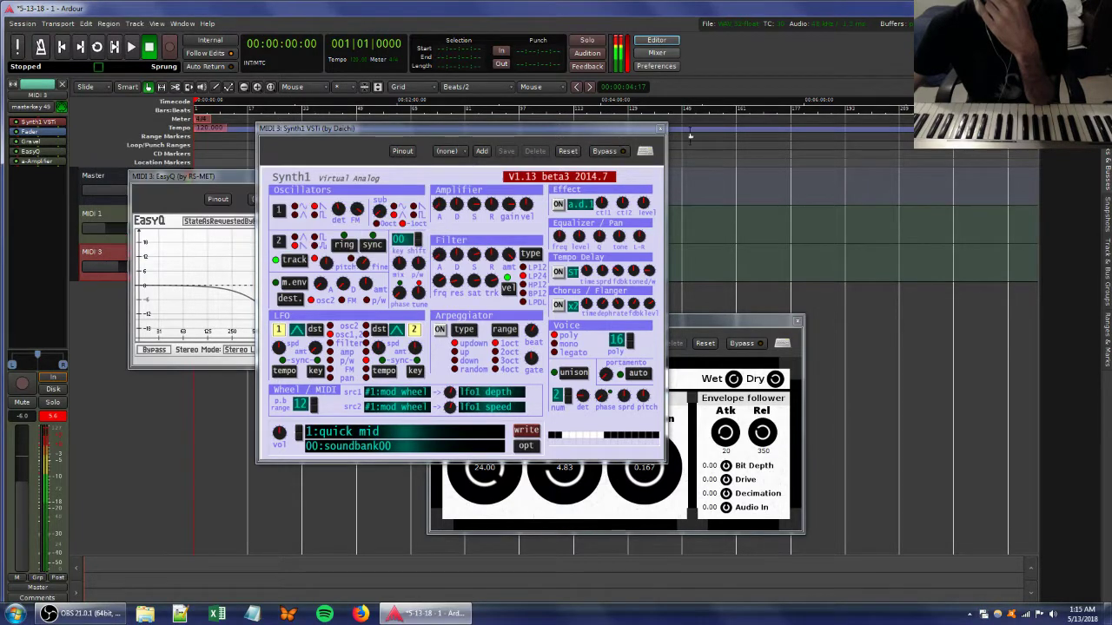
- Close MIDI 3's Synth1, Gravel and EasyQ windows and disconnect the track's masterkey 49 input
{"action": "left_click", "coordinate": [661, 130]}
{"action": "left_click", "coordinate": [798, 320]}
{"action": "left_click", "coordinate": [797, 321]}
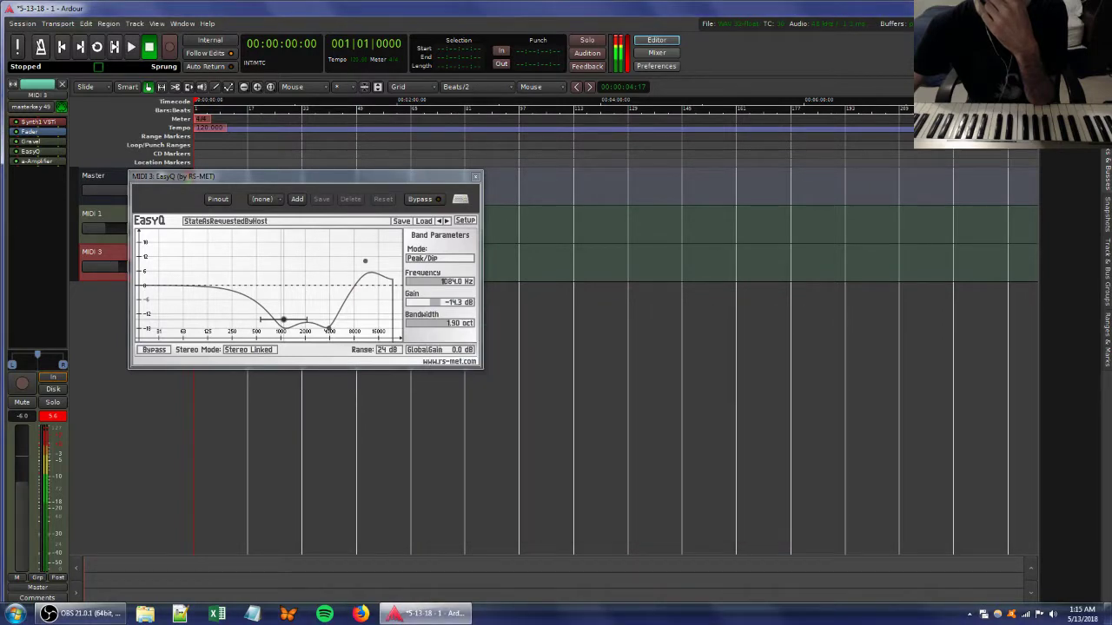
{"action": "left_click", "coordinate": [476, 177]}
{"action": "left_click", "coordinate": [476, 177]}
{"action": "left_click", "coordinate": [30, 106]}
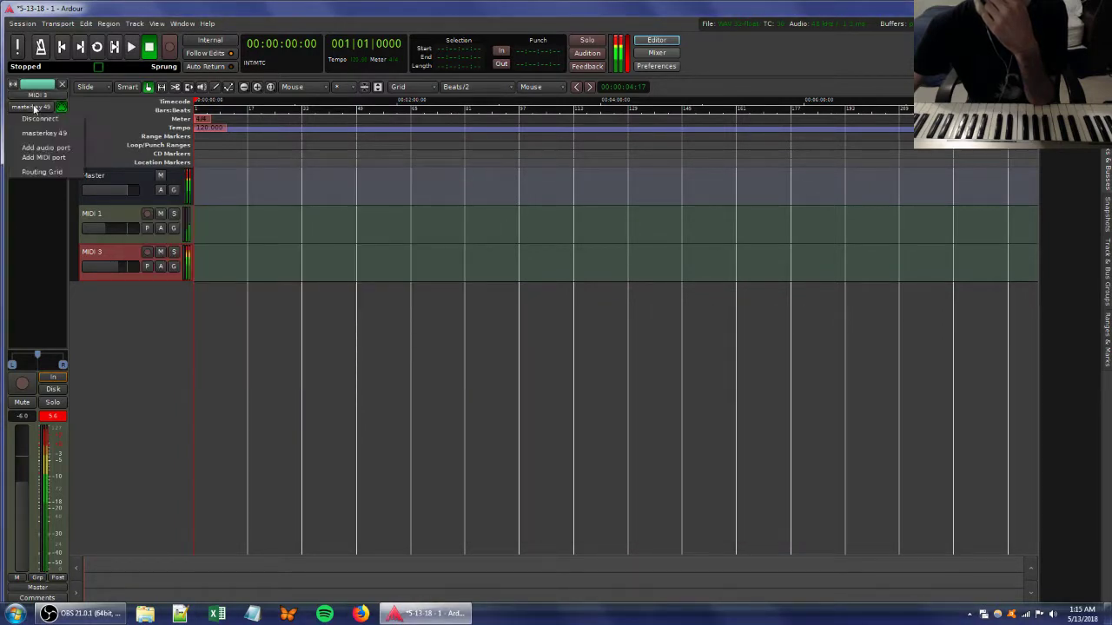
{"action": "left_click", "coordinate": [39, 125]}
- Select the MIDI 1 track, open its Synth1 and adjust the filter settings
{"action": "left_click", "coordinate": [101, 220]}
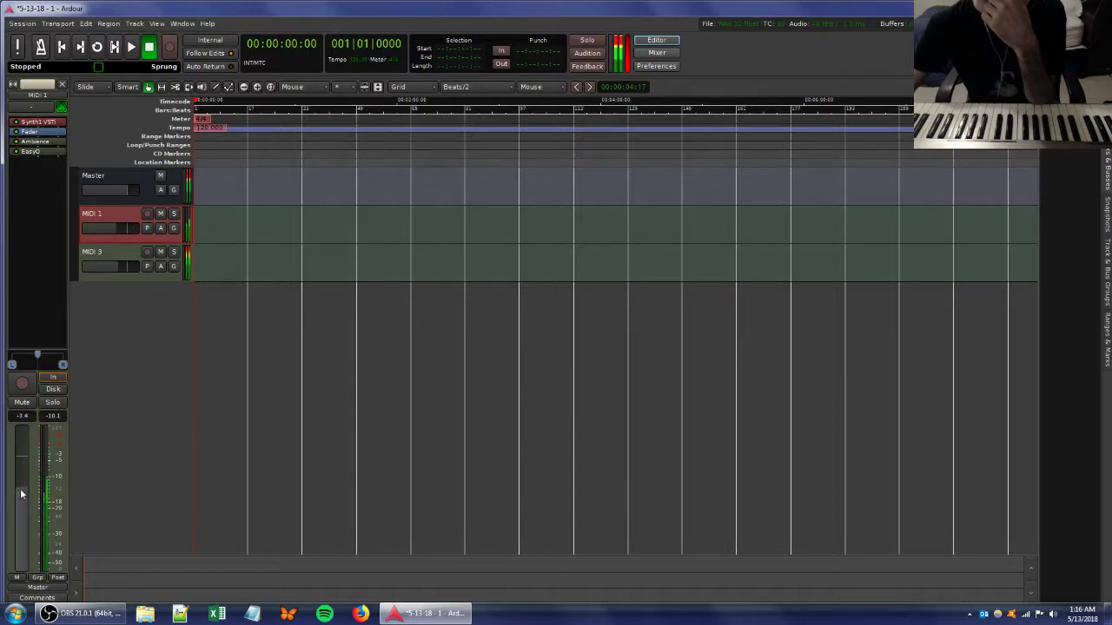
{"action": "double_click", "coordinate": [35, 122]}
{"action": "left_click", "coordinate": [616, 300]}
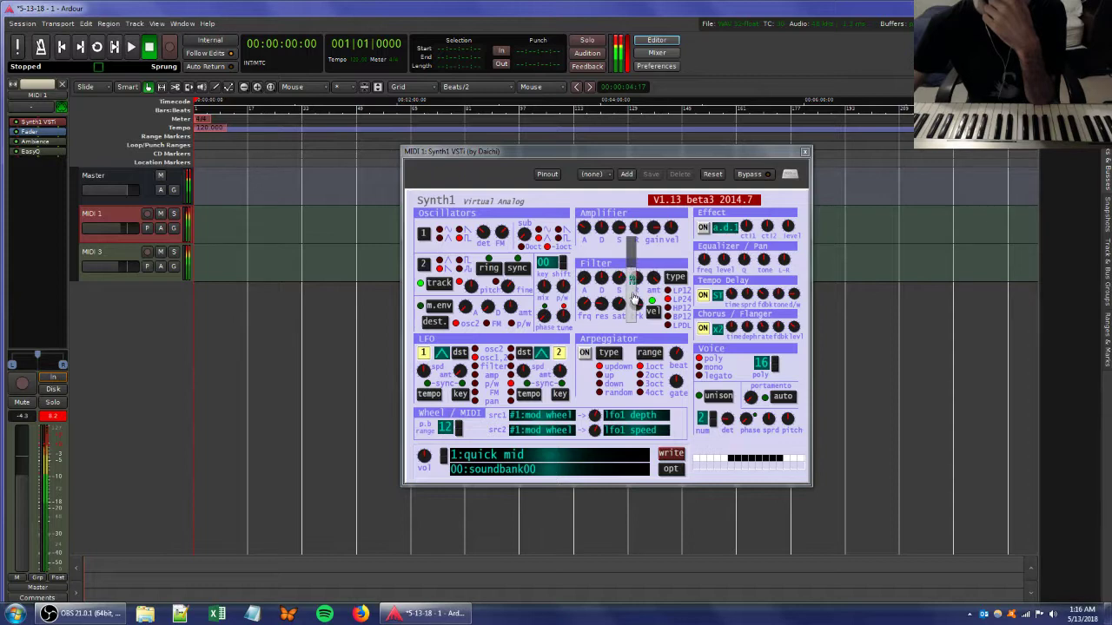
- In MIDI 1's EasyQ, set the low peak to 66.348 Hz at 14.5 dB, add a band near 4000 Hz and set the high peak to 9178.6 Hz at 19.2 dB
{"action": "double_click", "coordinate": [30, 151]}
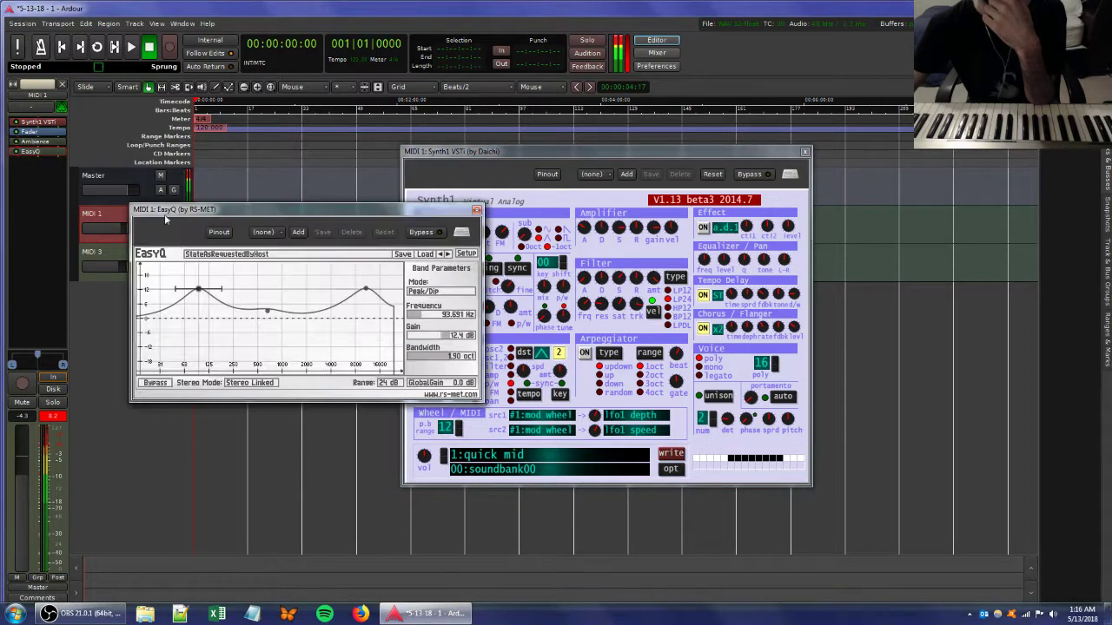
{"action": "mouse_move", "coordinate": [199, 290]}
{"action": "left_mouse_down"}
{"action": "mouse_move", "coordinate": [211, 287]}
{"action": "mouse_move", "coordinate": [186, 284]}
{"action": "left_mouse_up"}
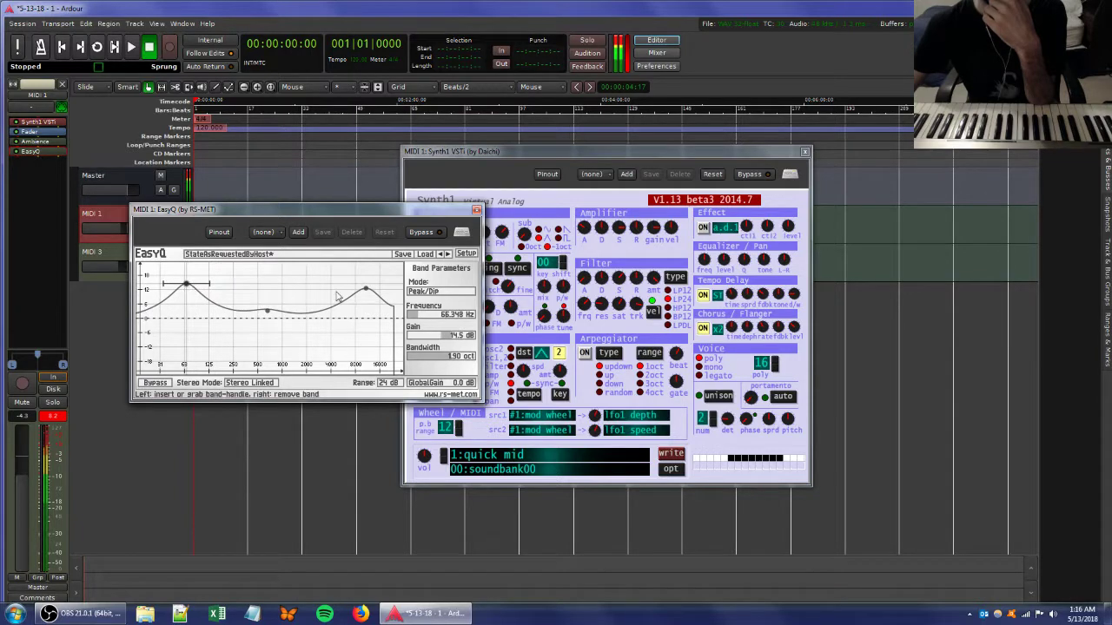
{"action": "left_click_drag", "start_coordinate": [311, 317], "coordinate": [360, 273]}
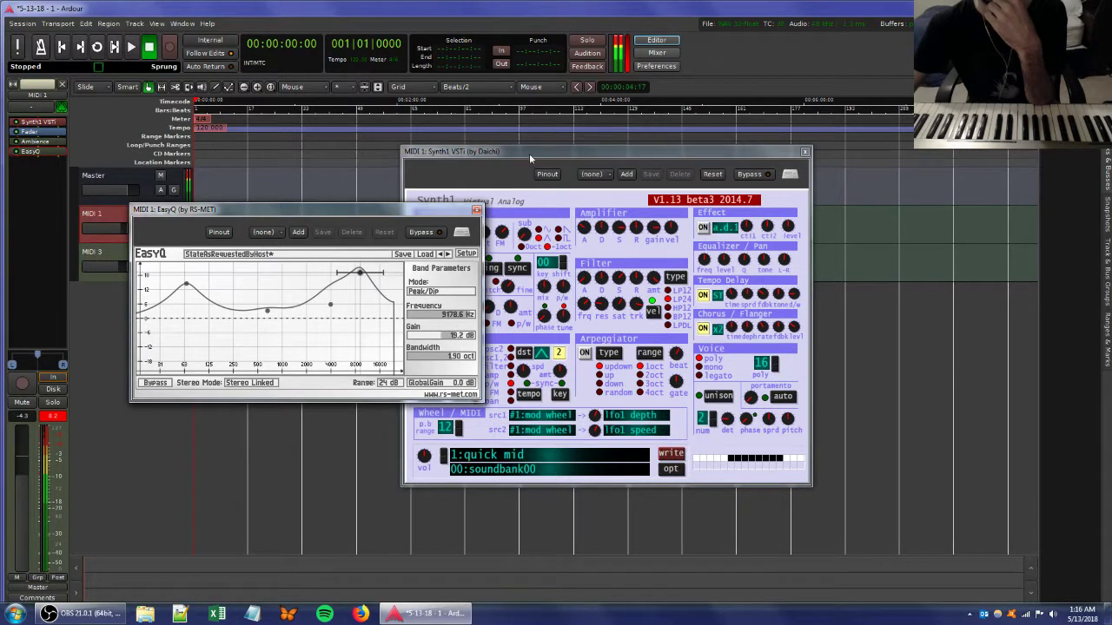
- Fine-tune the oscillator and filter knobs in MIDI 1's Synth1, closing its Synth1 and EasyQ windows
{"action": "left_click_drag", "start_coordinate": [495, 233], "coordinate": [495, 280]}
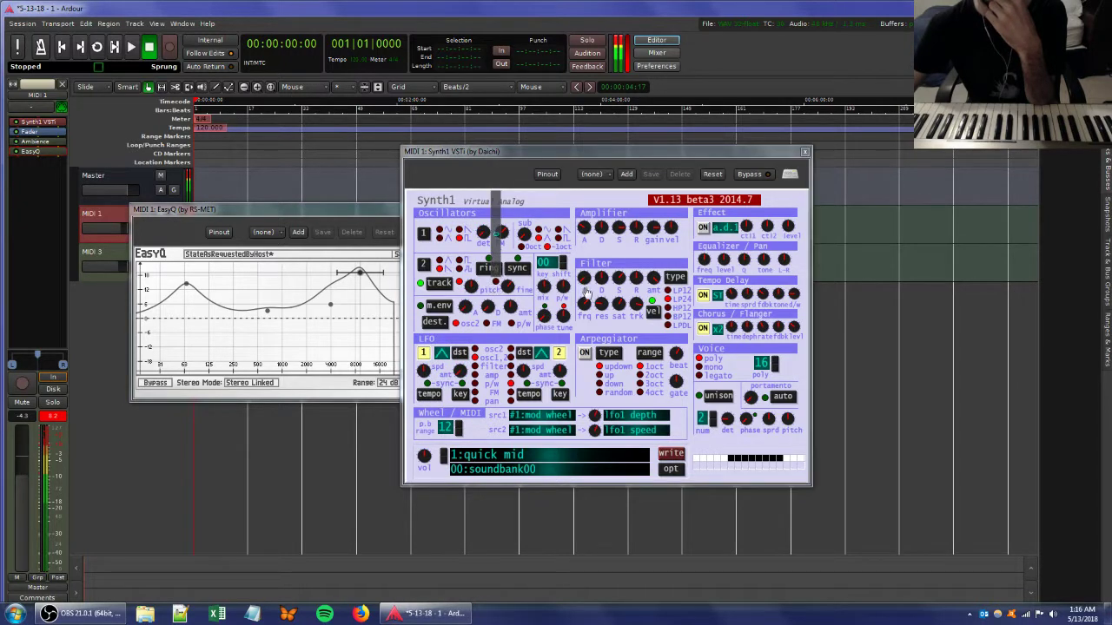
{"action": "left_click_drag", "start_coordinate": [605, 311], "coordinate": [615, 335]}
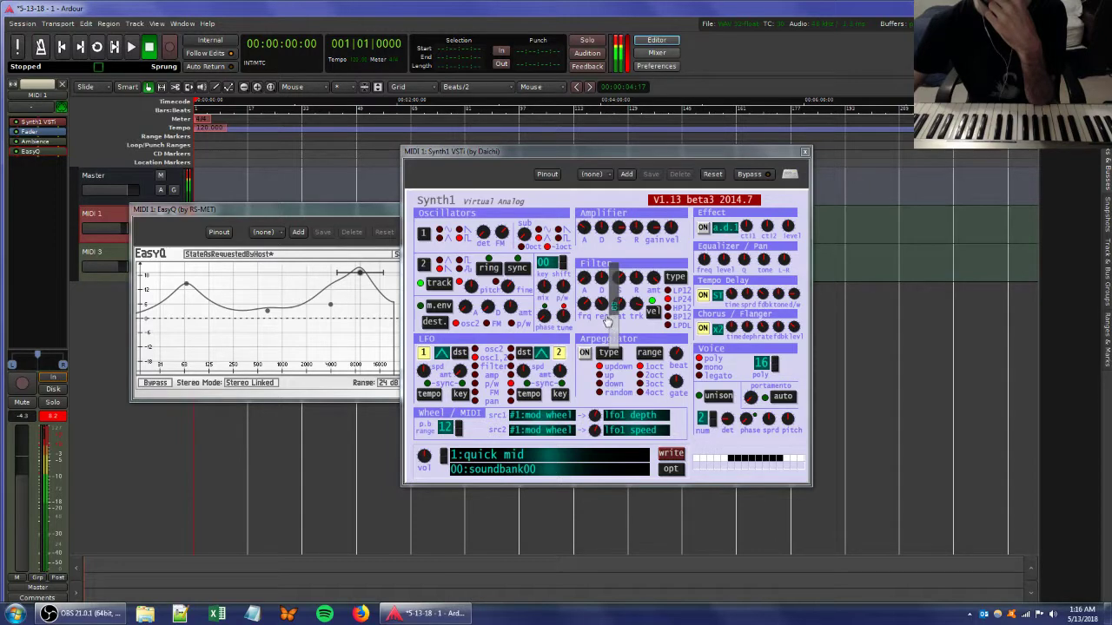
{"action": "left_click", "coordinate": [803, 153]}
{"action": "left_click", "coordinate": [480, 211]}
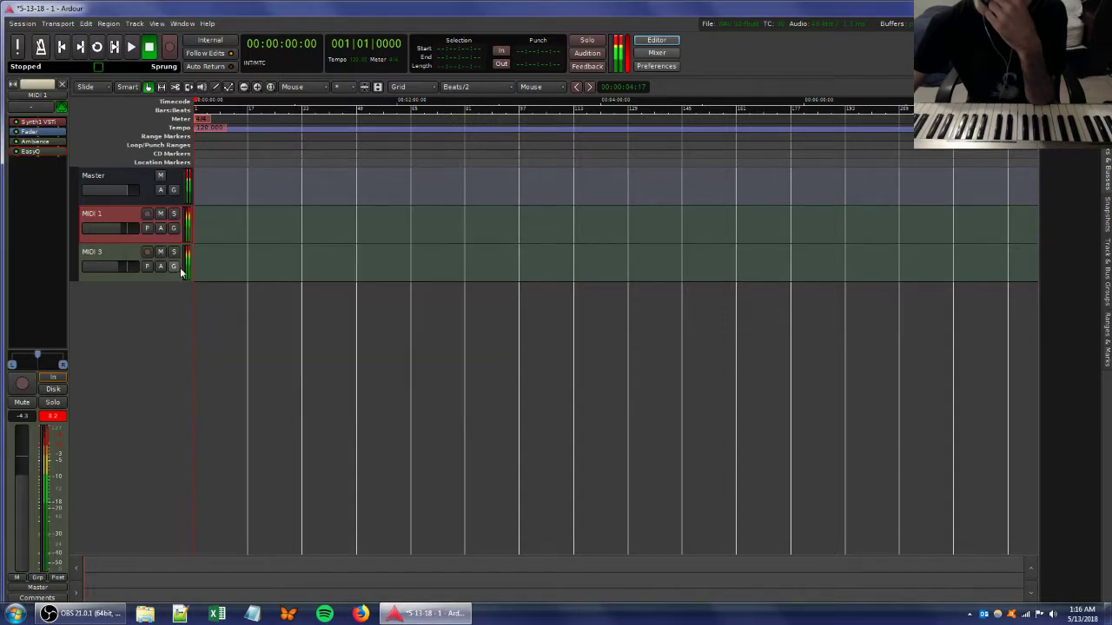
- Add a new Synth1 track MIDI 2, connect its input to masterkey 49 and open its Synth1 clear of the track list
{"action": "double_click", "coordinate": [116, 305]}
{"action": "left_click", "coordinate": [181, 397]}
{"action": "left_click", "coordinate": [32, 108]}
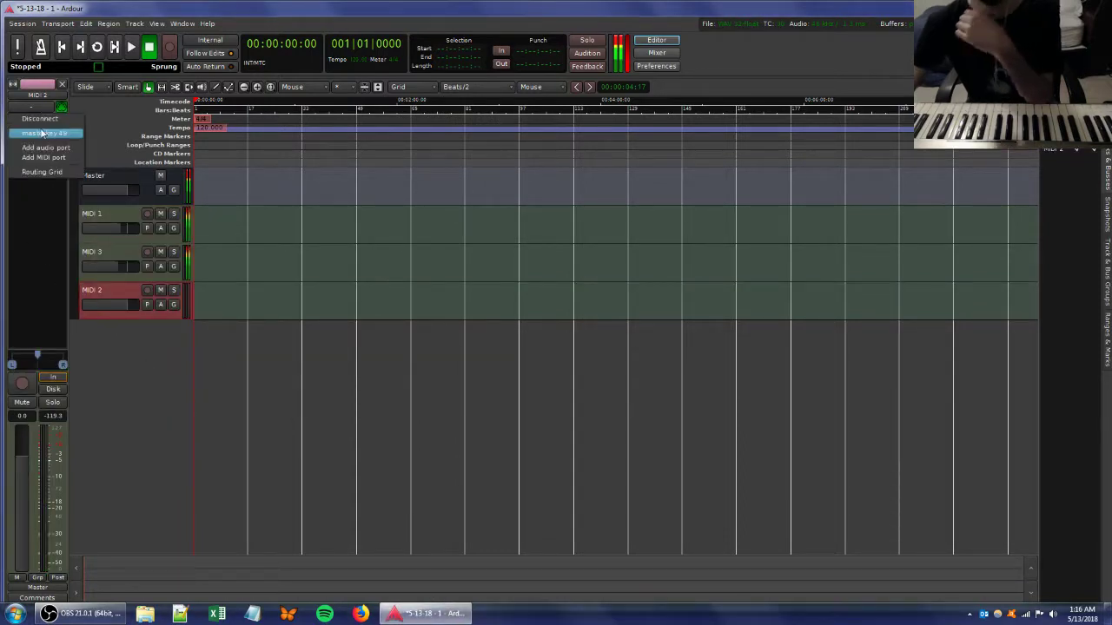
{"action": "left_click", "coordinate": [42, 133]}
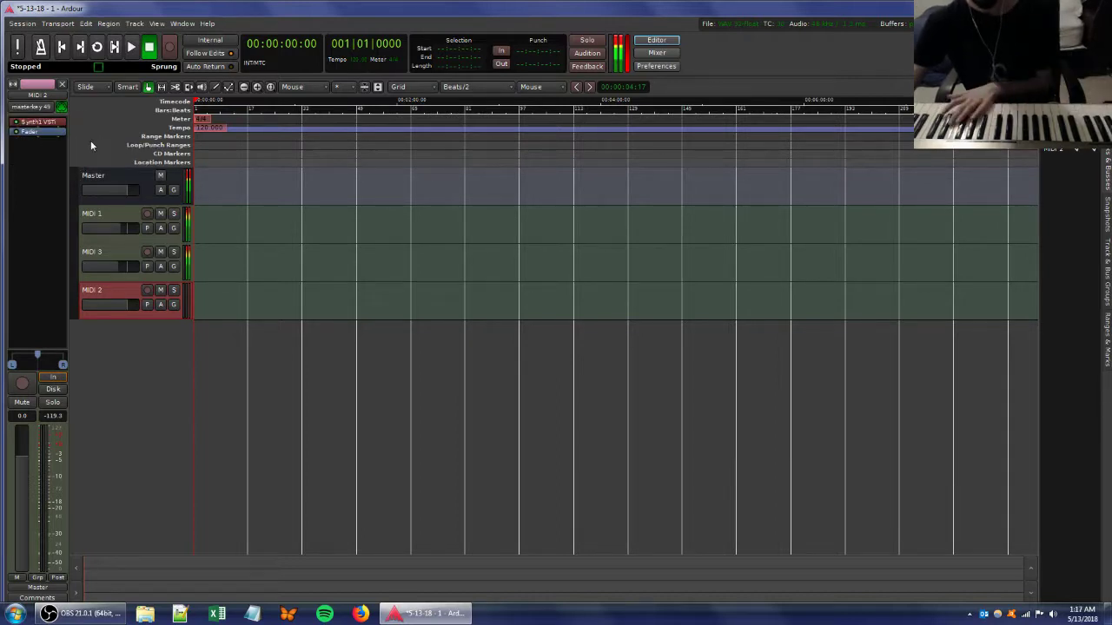
{"action": "double_click", "coordinate": [38, 122]}
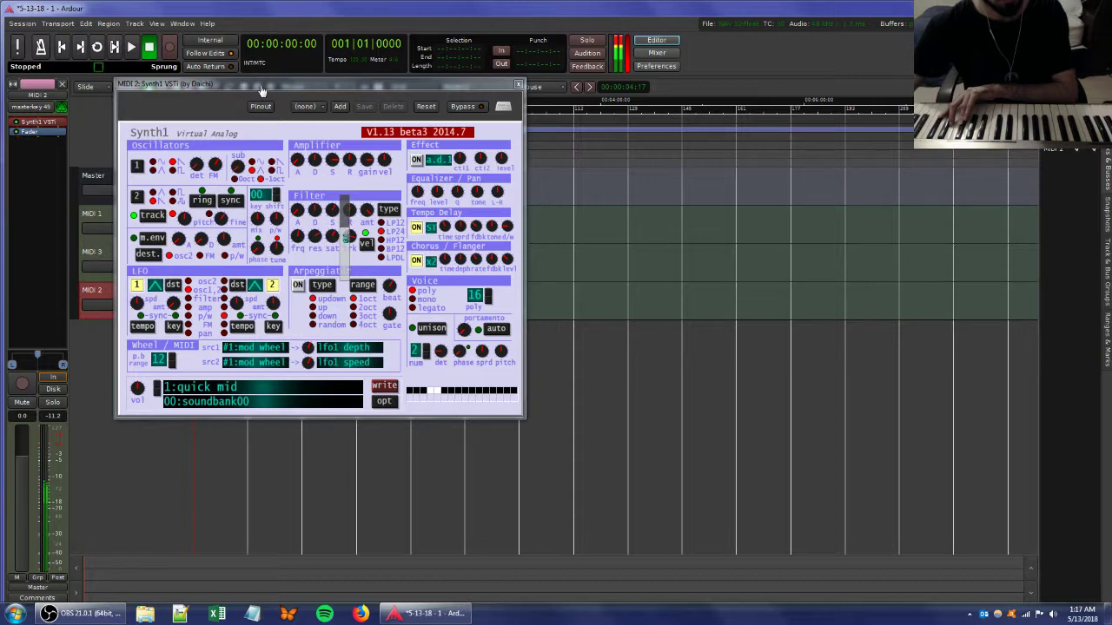
{"action": "left_click_drag", "start_coordinate": [244, 84], "coordinate": [351, 133]}
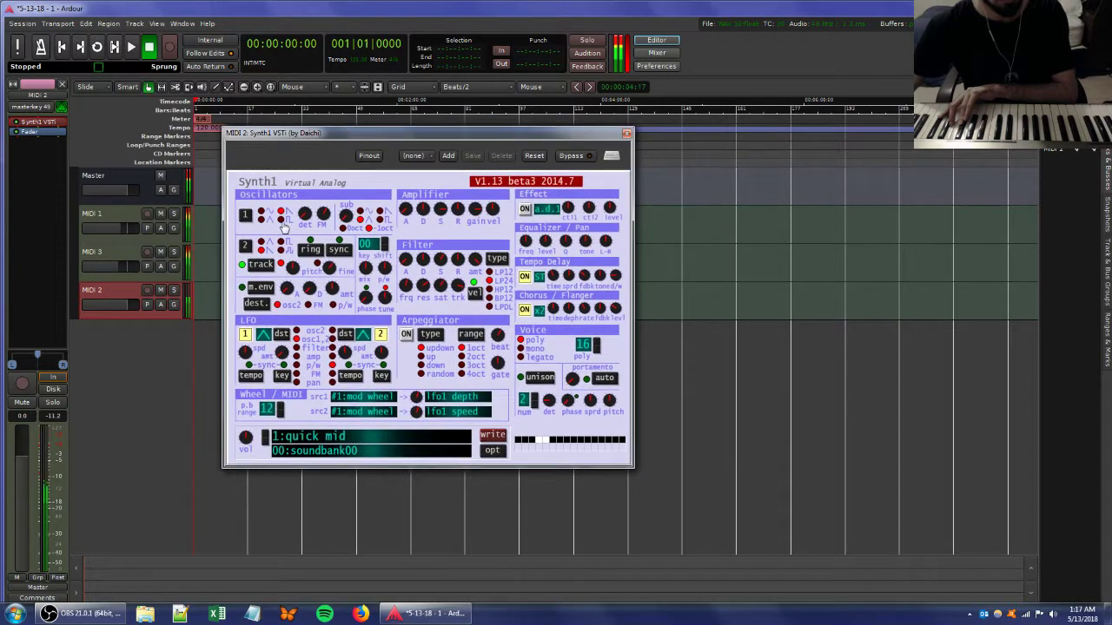
- In the Master's EasyQ, set the high dip to 3841.9 Hz at -24 dB, add a cut between 250 and 500 Hz and close the window
{"action": "left_click", "coordinate": [113, 178]}
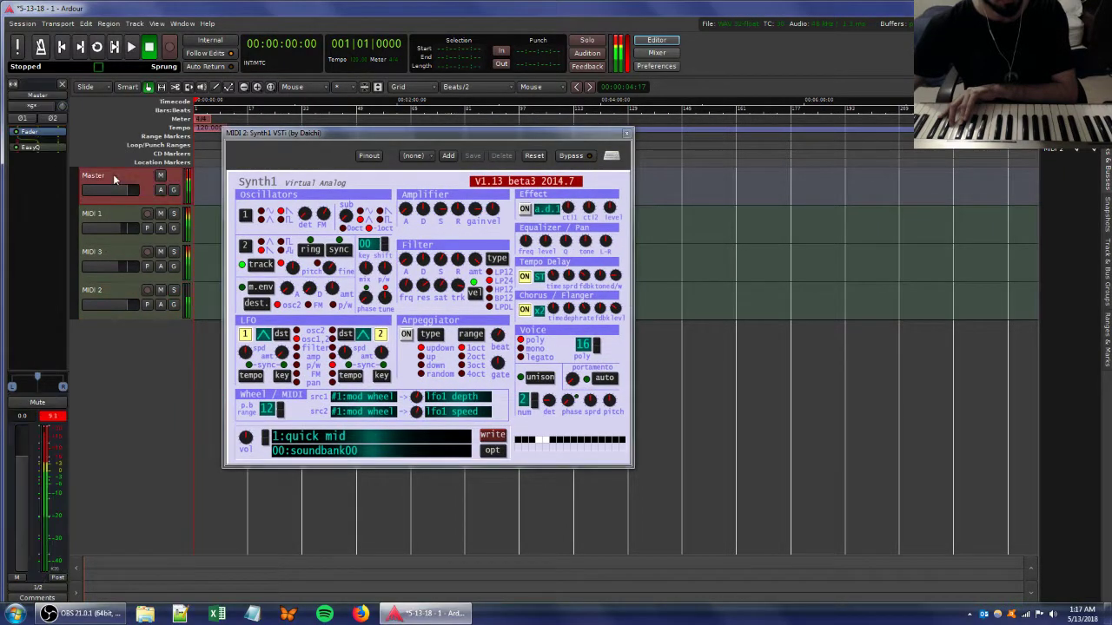
{"action": "double_click", "coordinate": [30, 148]}
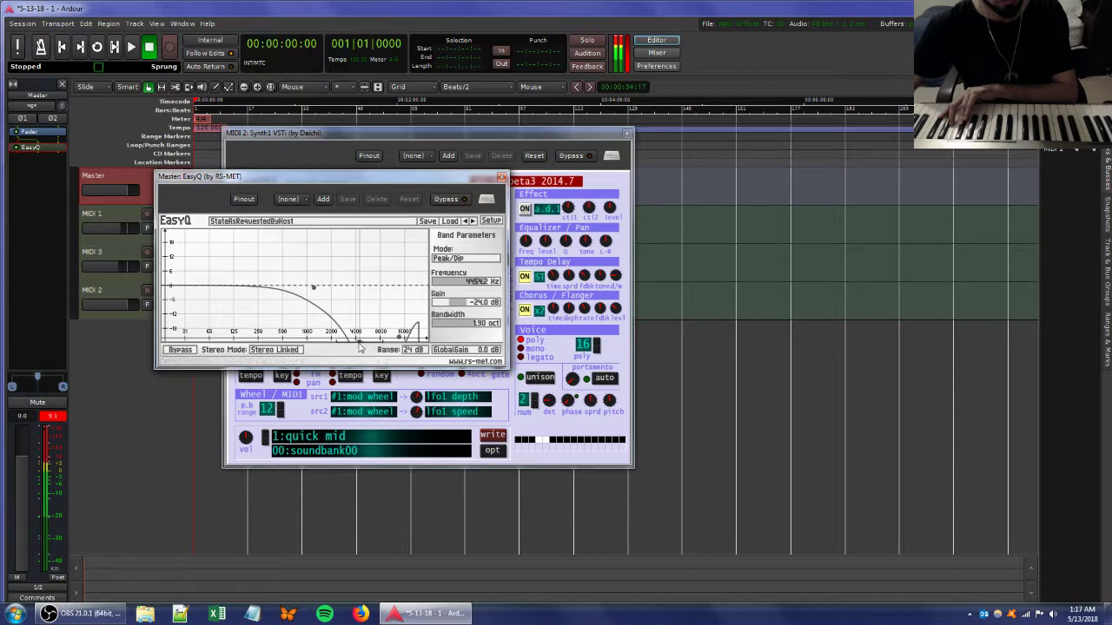
{"action": "left_click_drag", "start_coordinate": [362, 347], "coordinate": [356, 338]}
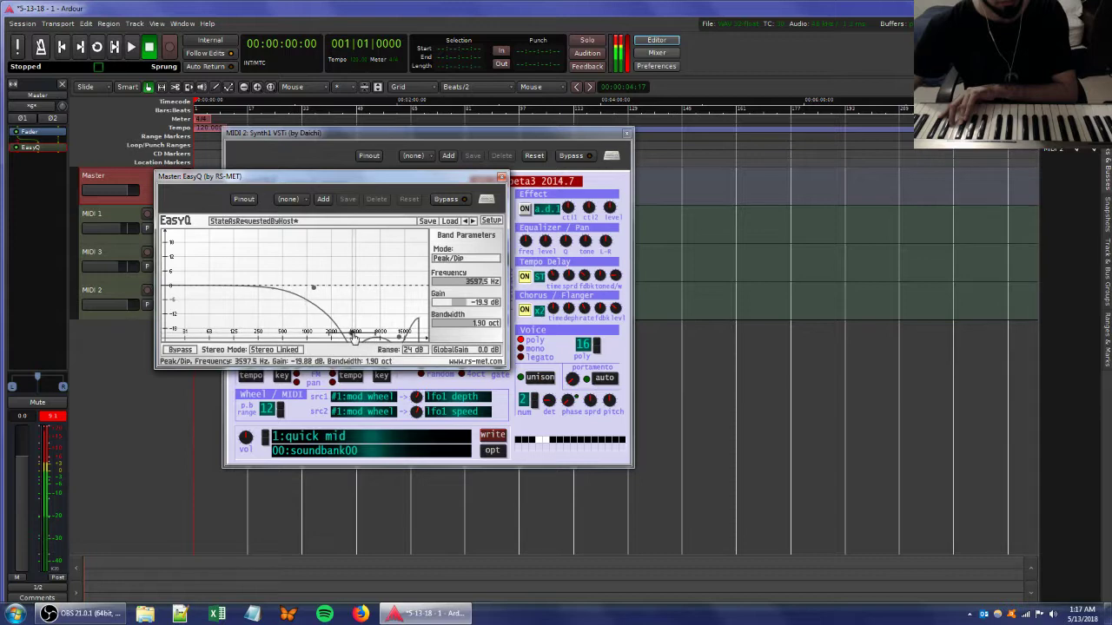
{"action": "left_click_drag", "start_coordinate": [353, 339], "coordinate": [354, 349]}
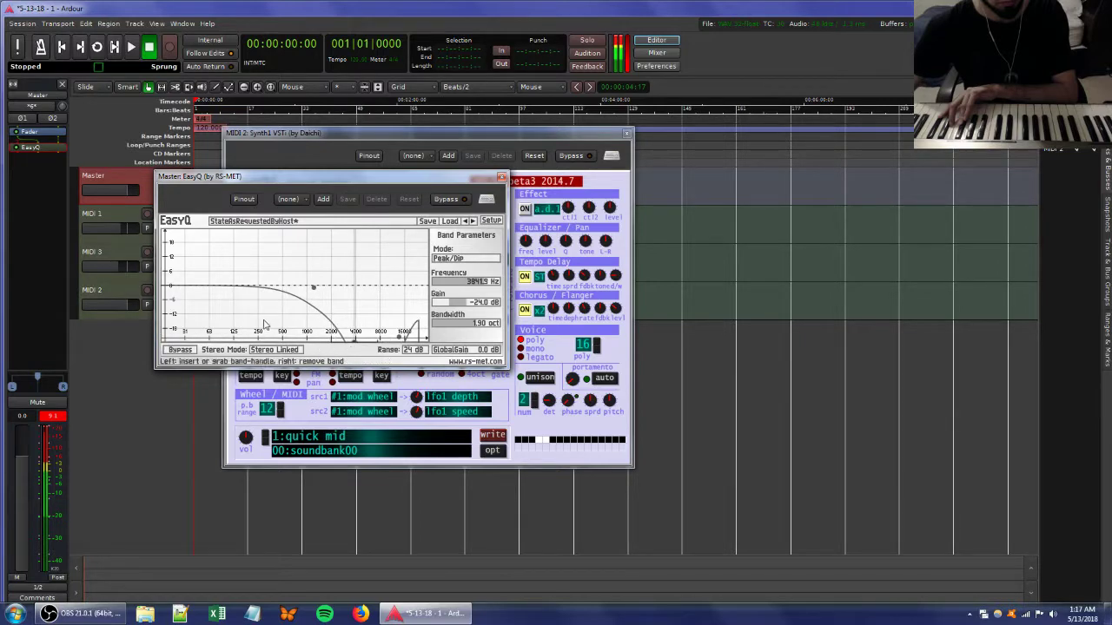
{"action": "left_click_drag", "start_coordinate": [272, 285], "coordinate": [270, 332]}
{"action": "left_click", "coordinate": [501, 177]}
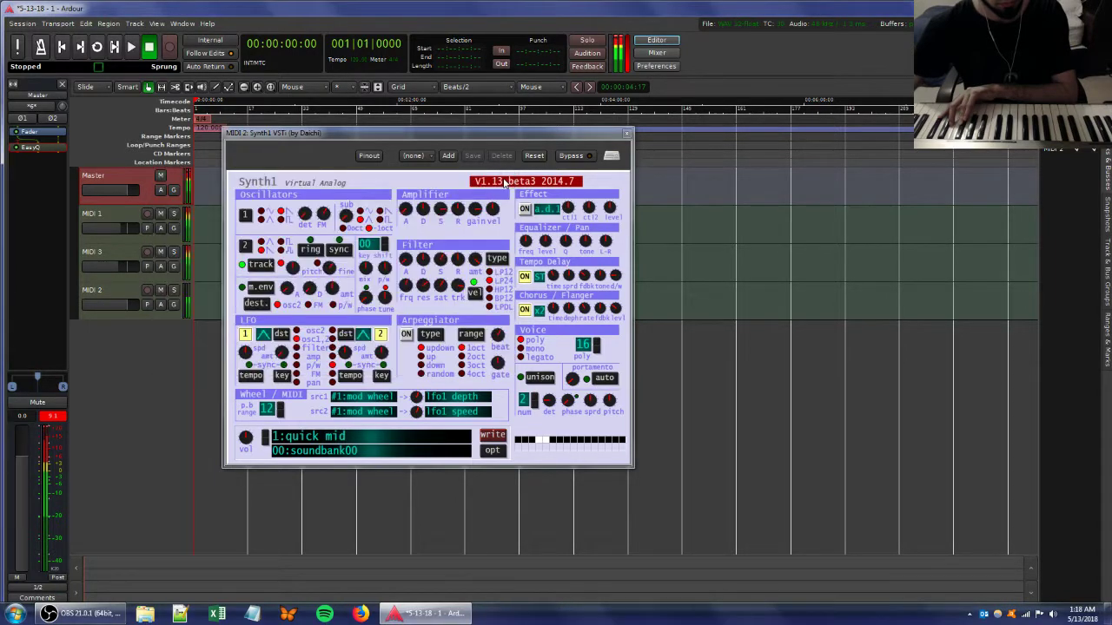
- In MIDI 1's EasyQ, move the high peak to 8737.1 Hz at 19.2 dB and shift the 4000 Hz band to about 2000 Hz with more gain
{"action": "left_click", "coordinate": [118, 216]}
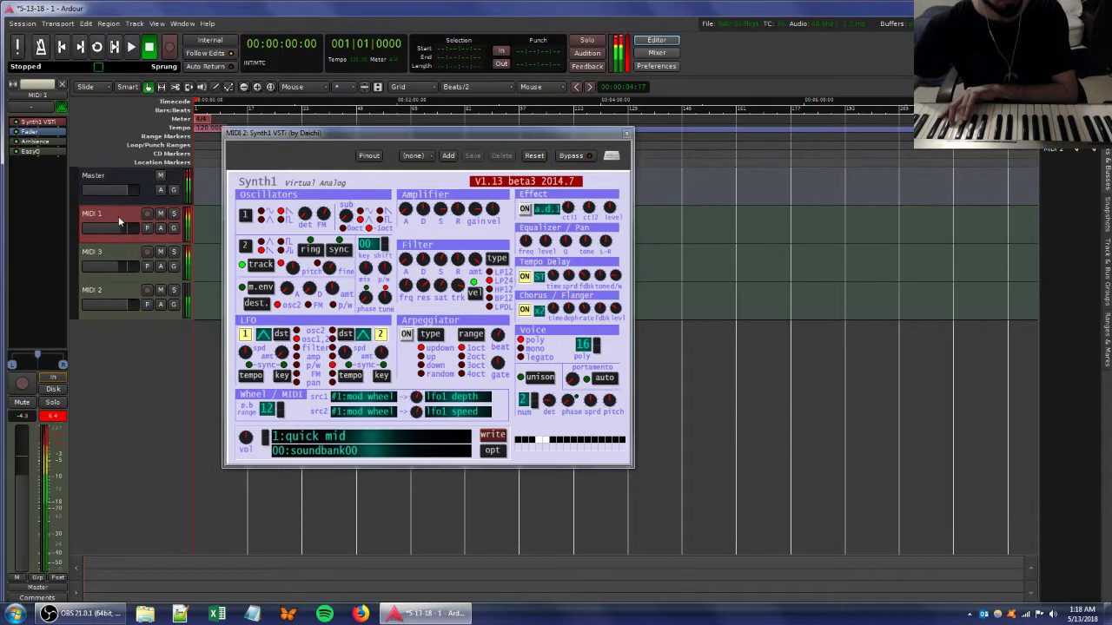
{"action": "double_click", "coordinate": [35, 152]}
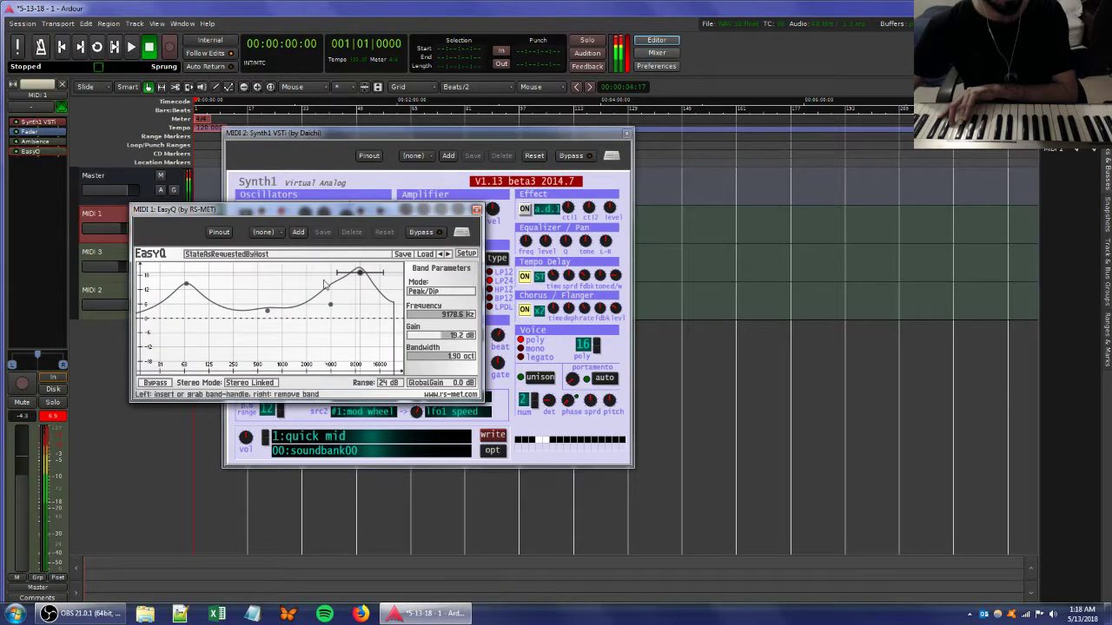
{"action": "mouse_move", "coordinate": [361, 274]}
{"action": "left_mouse_down"}
{"action": "mouse_move", "coordinate": [356, 292]}
{"action": "mouse_move", "coordinate": [357, 273]}
{"action": "left_mouse_up"}
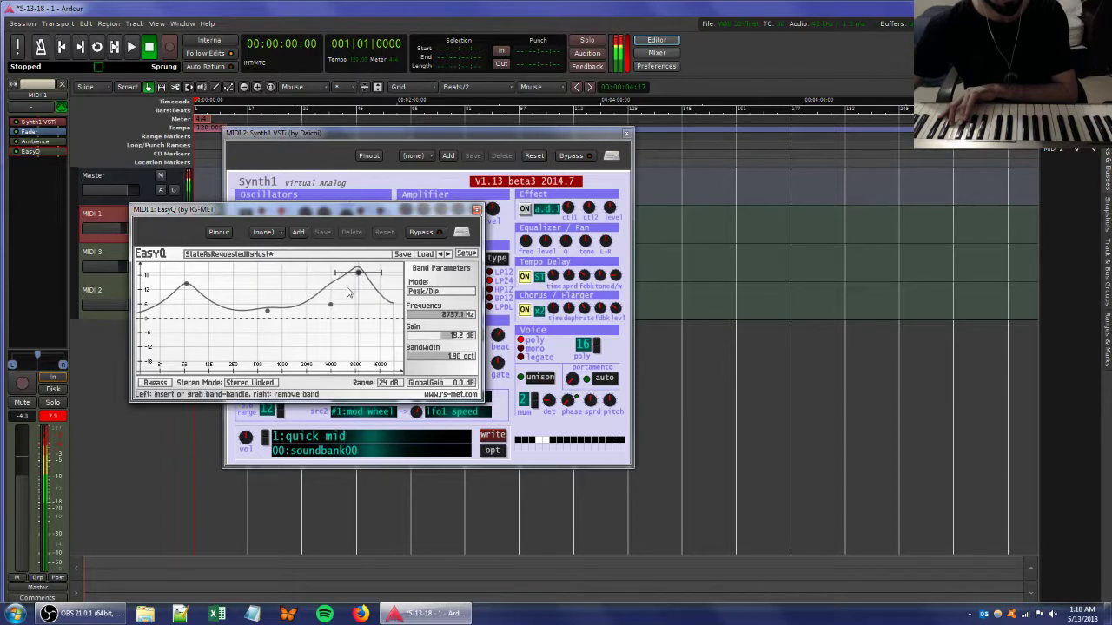
{"action": "left_click_drag", "start_coordinate": [333, 311], "coordinate": [324, 308]}
{"action": "left_click_drag", "start_coordinate": [319, 300], "coordinate": [314, 297]}
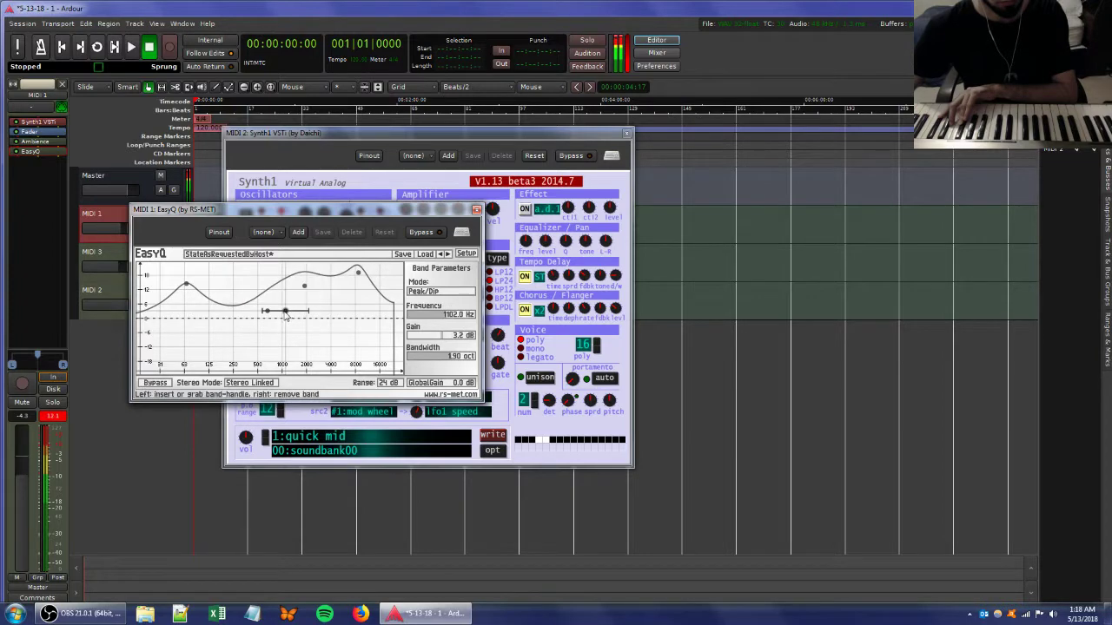
- Add EasyQ bands on MIDI 1 at 630.27 Hz with 10.7 dB, 360.49 Hz with 14.5 dB and 3154.3 Hz with 6.8 dB
{"action": "left_click_drag", "start_coordinate": [285, 315], "coordinate": [282, 313]}
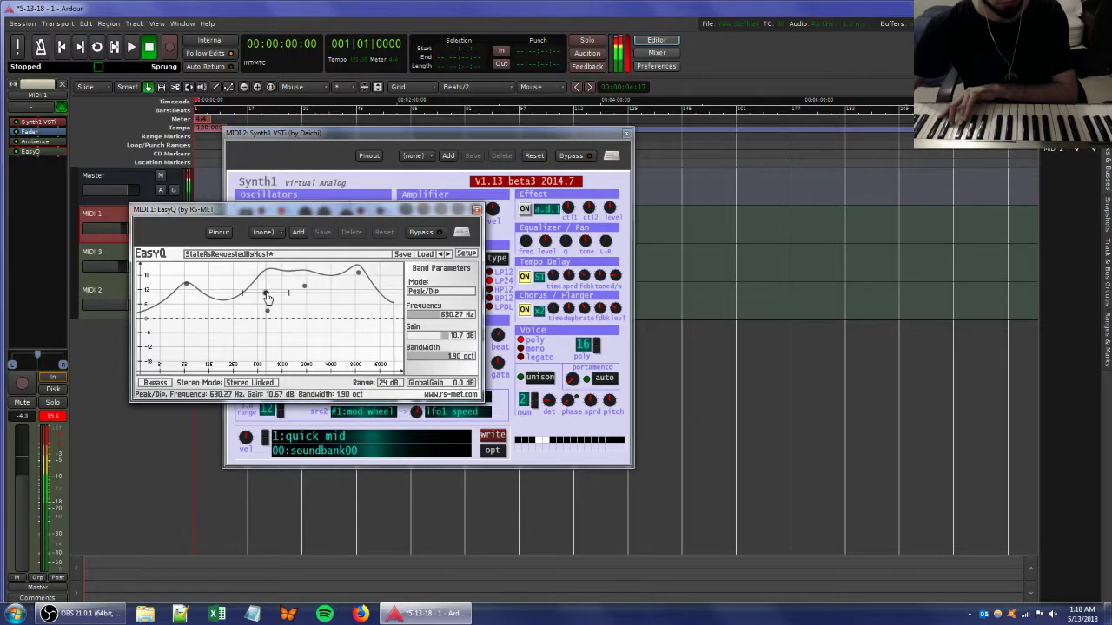
{"action": "left_click", "coordinate": [254, 323]}
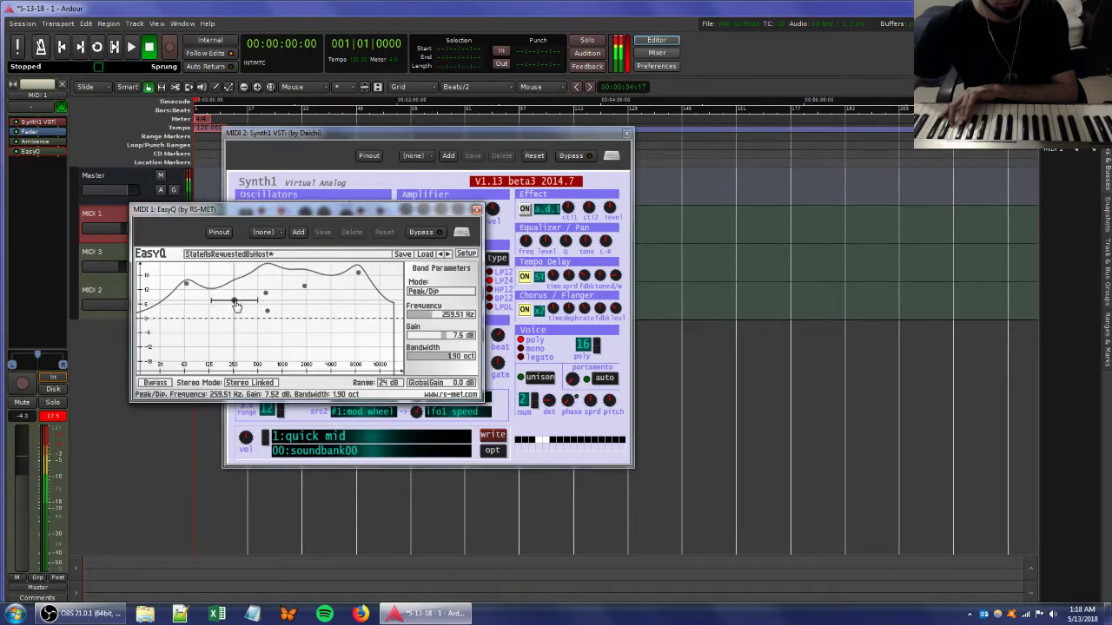
{"action": "left_click_drag", "start_coordinate": [241, 308], "coordinate": [248, 289]}
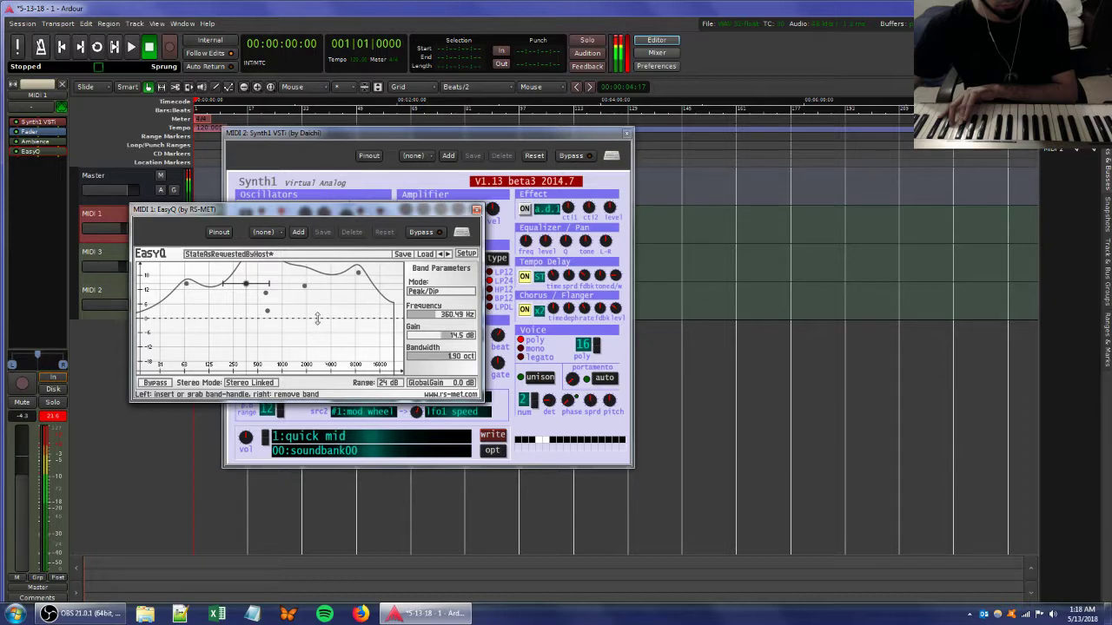
{"action": "left_click_drag", "start_coordinate": [321, 328], "coordinate": [324, 307]}
- Open MIDI 1's Ambience reverb and adjust its dry and wet level mix
{"action": "double_click", "coordinate": [35, 141]}
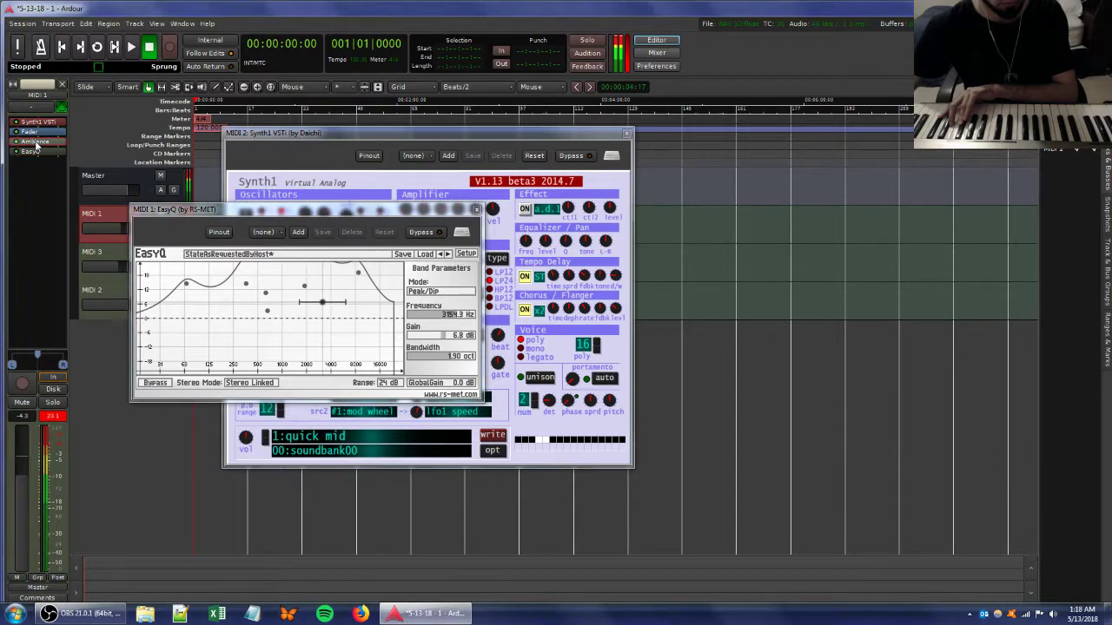
{"action": "left_click_drag", "start_coordinate": [755, 347], "coordinate": [726, 337]}
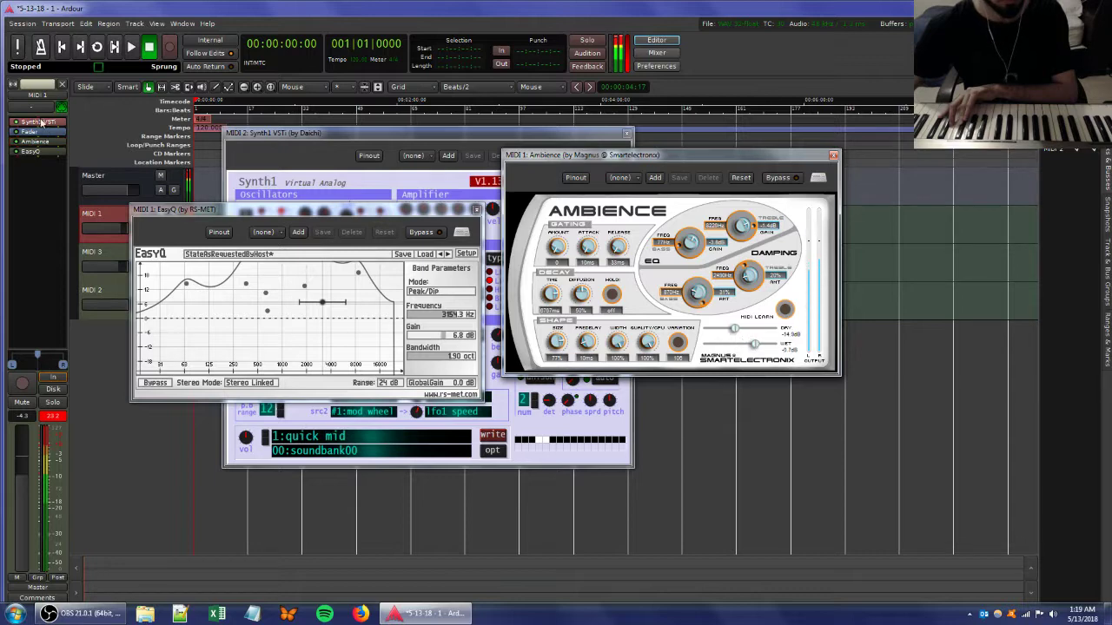
- Select the MIDI 2 track, bring its Synth1 forward and adjust the filter release and the oscillator's FM and detune
{"action": "left_click", "coordinate": [105, 307]}
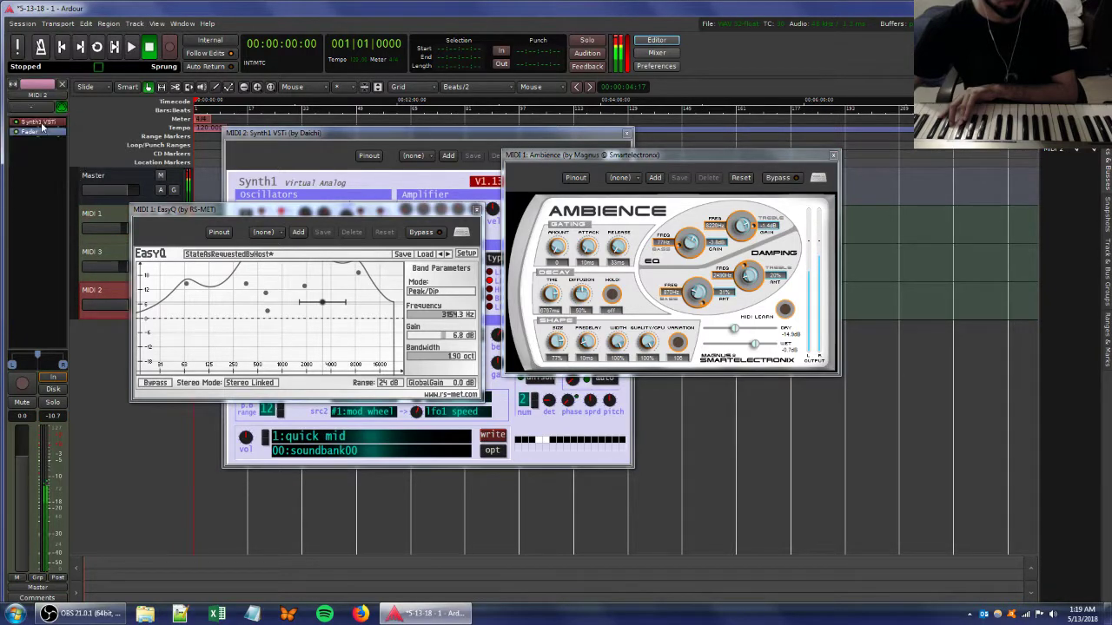
{"action": "left_click", "coordinate": [362, 136]}
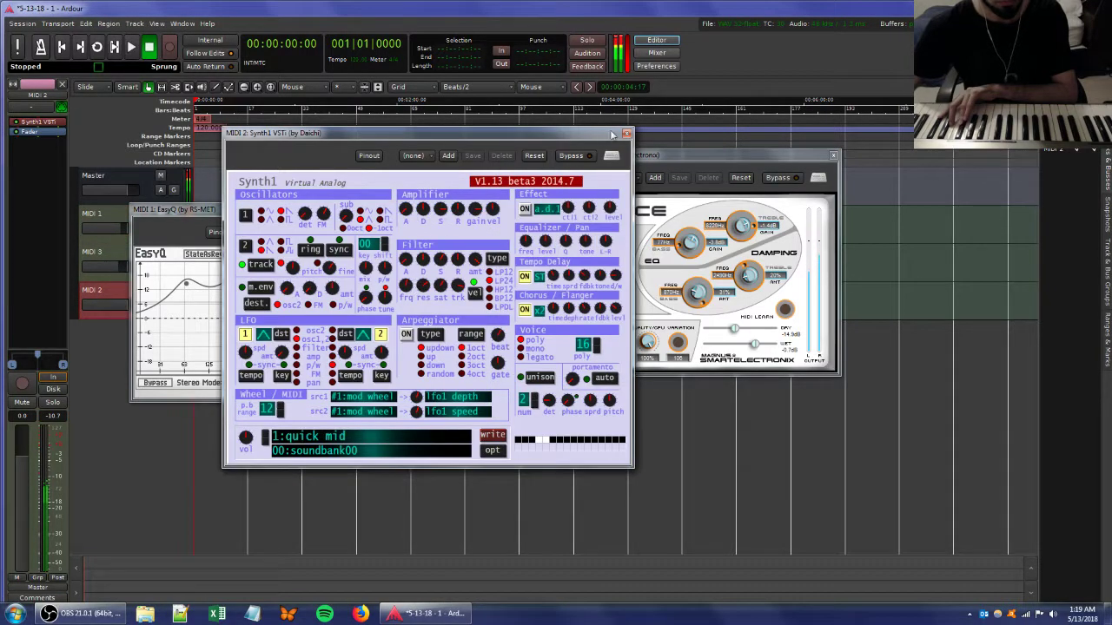
{"action": "mouse_move", "coordinate": [456, 260]}
{"action": "left_mouse_down"}
{"action": "mouse_move", "coordinate": [458, 276]}
{"action": "mouse_move", "coordinate": [458, 252]}
{"action": "left_mouse_up"}
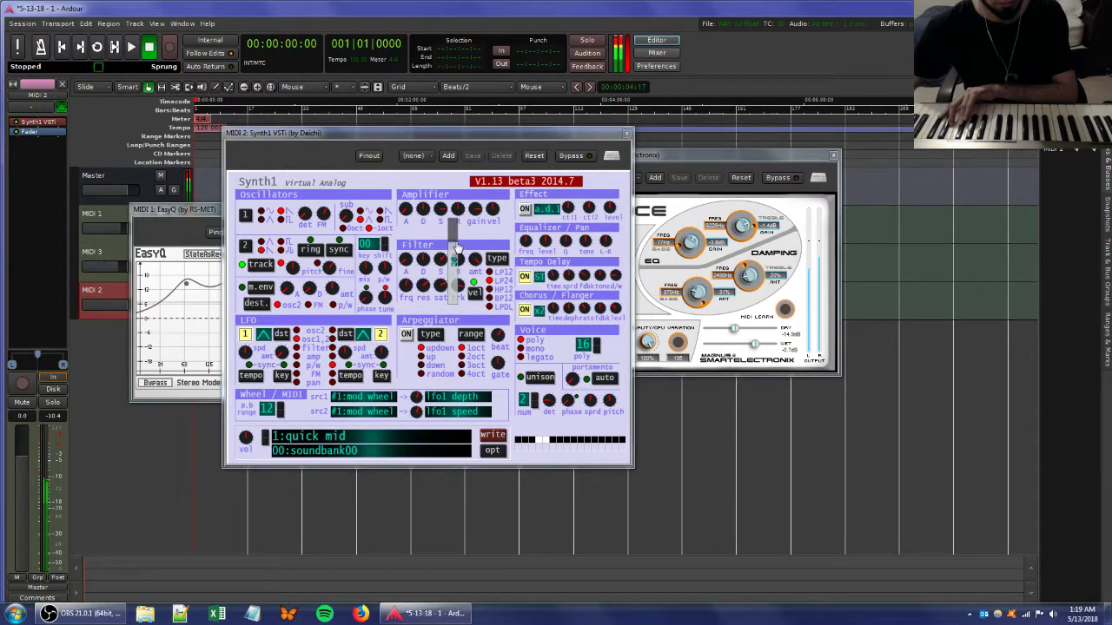
{"action": "left_click_drag", "start_coordinate": [318, 217], "coordinate": [303, 217]}
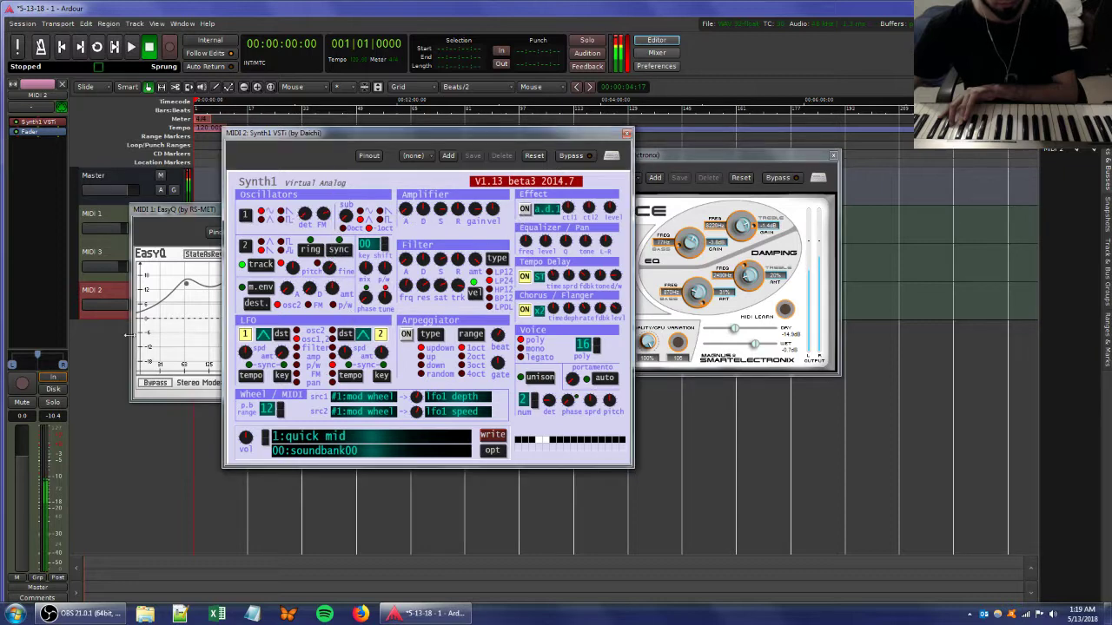
- Add an EasyQ plugin after MIDI 2's fader with a peak at 9802.2 Hz and 20.6 dB, moving its window off Synth1
{"action": "right_click", "coordinate": [38, 168]}
{"action": "mouse_move", "coordinate": [68, 171]}
{"action": "mouse_move", "coordinate": [182, 171]}
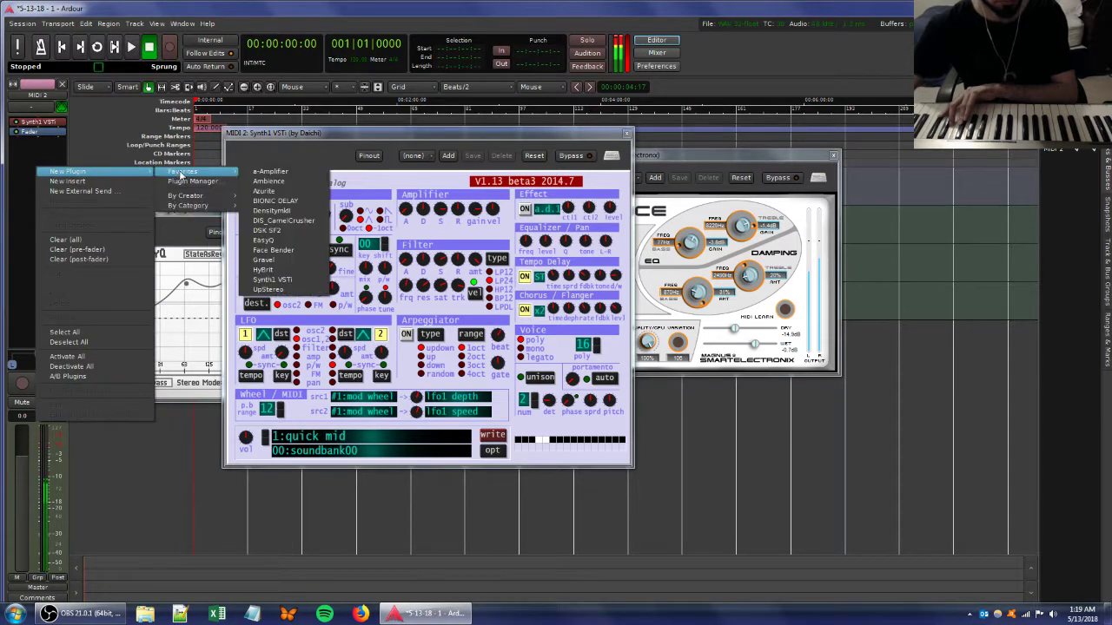
{"action": "left_click", "coordinate": [265, 240]}
{"action": "left_click", "coordinate": [251, 264]}
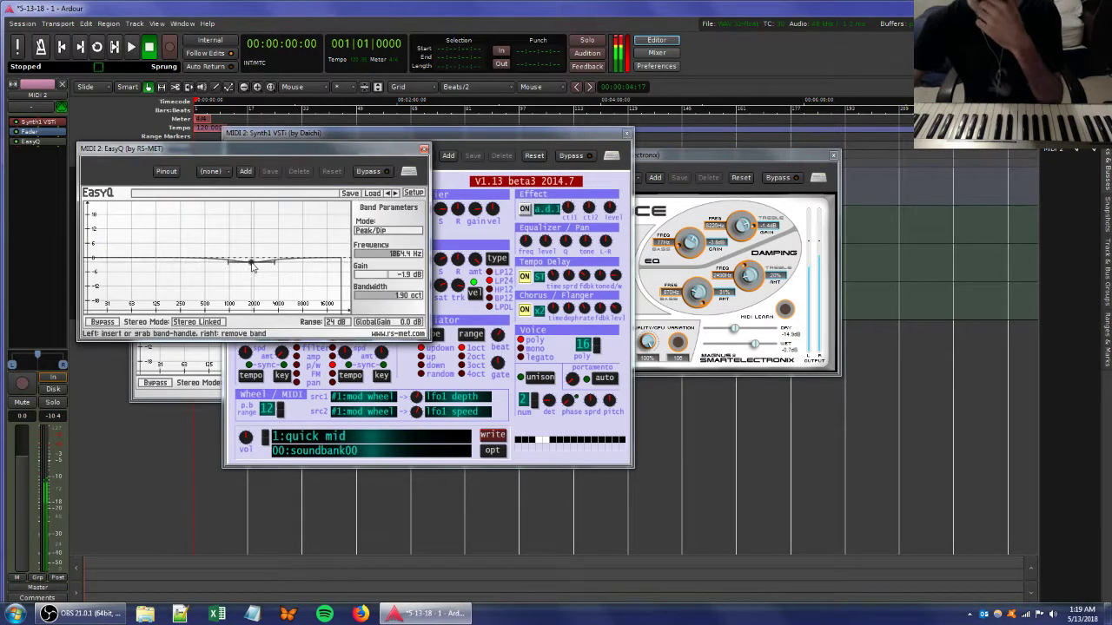
{"action": "left_click_drag", "start_coordinate": [252, 266], "coordinate": [323, 207]}
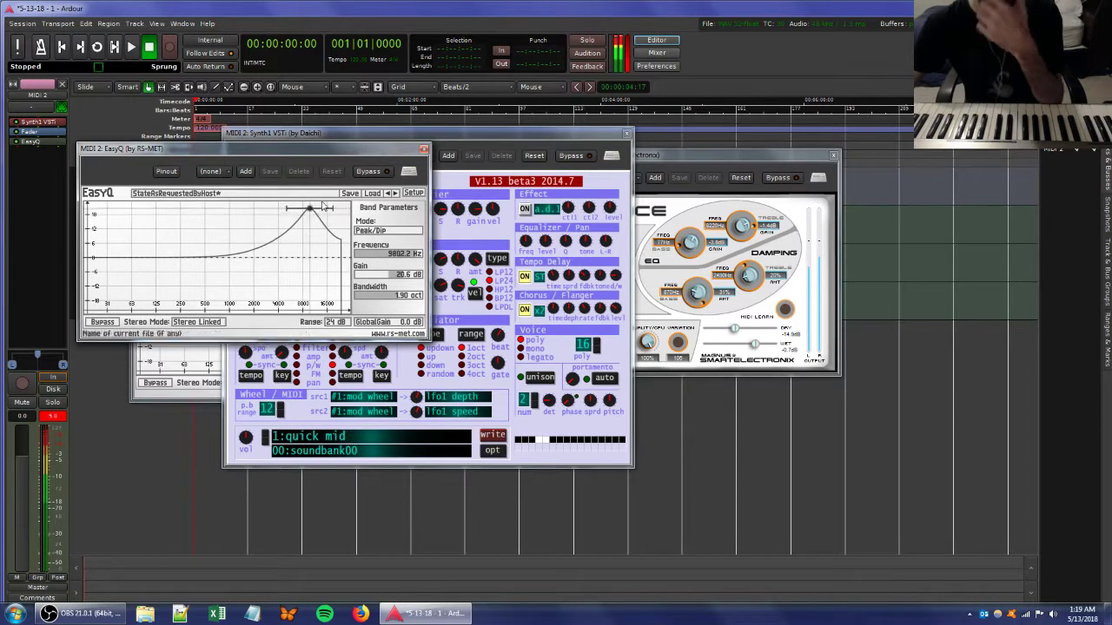
{"action": "left_click_drag", "start_coordinate": [406, 153], "coordinate": [335, 241]}
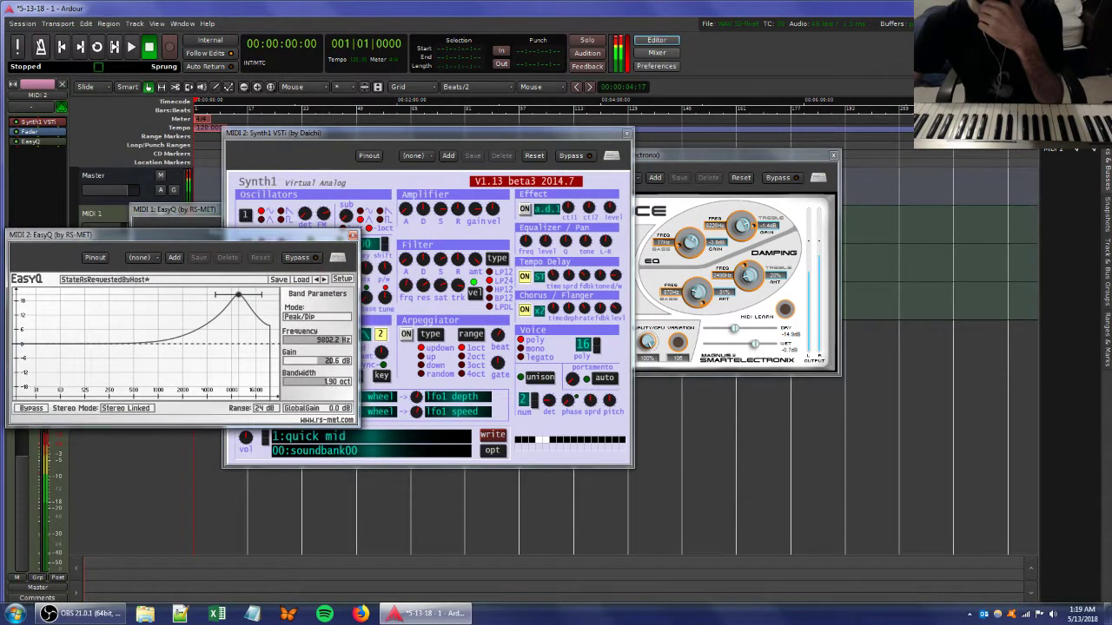
- Reshape the filter envelope in MIDI 2's Synth1 by adjusting its sustain and release
{"action": "left_click", "coordinate": [387, 139]}
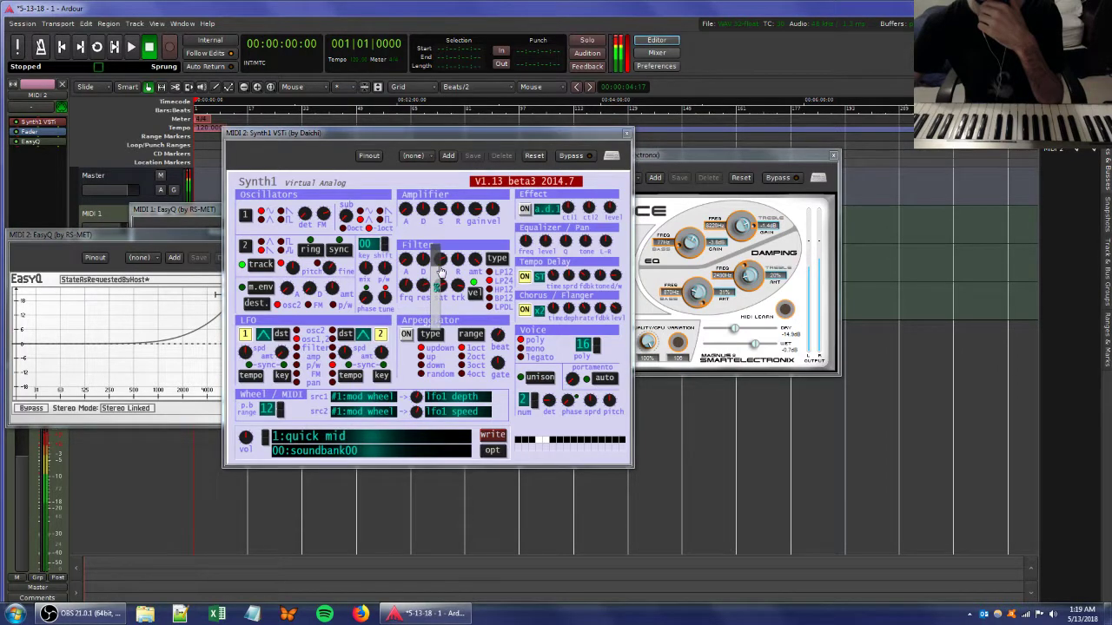
{"action": "mouse_move", "coordinate": [441, 270]}
{"action": "left_mouse_down"}
{"action": "mouse_move", "coordinate": [455, 254]}
{"action": "mouse_move", "coordinate": [440, 298]}
{"action": "mouse_move", "coordinate": [457, 296]}
{"action": "mouse_move", "coordinate": [421, 287]}
{"action": "mouse_move", "coordinate": [440, 280]}
{"action": "mouse_move", "coordinate": [404, 289]}
{"action": "mouse_move", "coordinate": [424, 277]}
{"action": "left_mouse_up"}
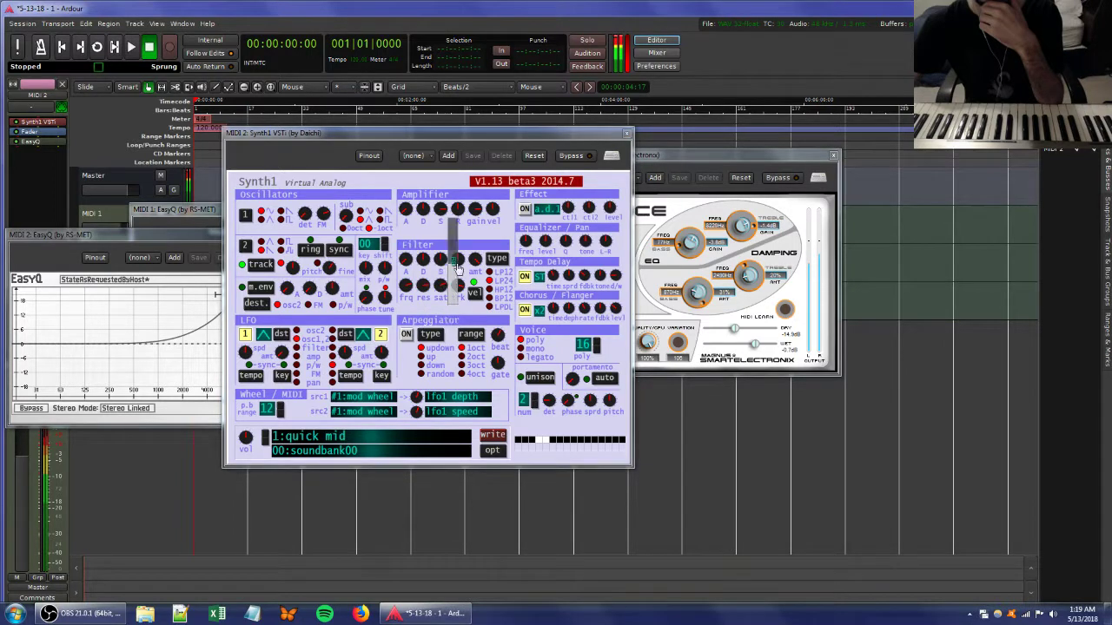
{"action": "mouse_move", "coordinate": [458, 261]}
{"action": "left_mouse_down"}
{"action": "mouse_move", "coordinate": [456, 239]}
{"action": "mouse_move", "coordinate": [454, 270]}
{"action": "left_mouse_up"}
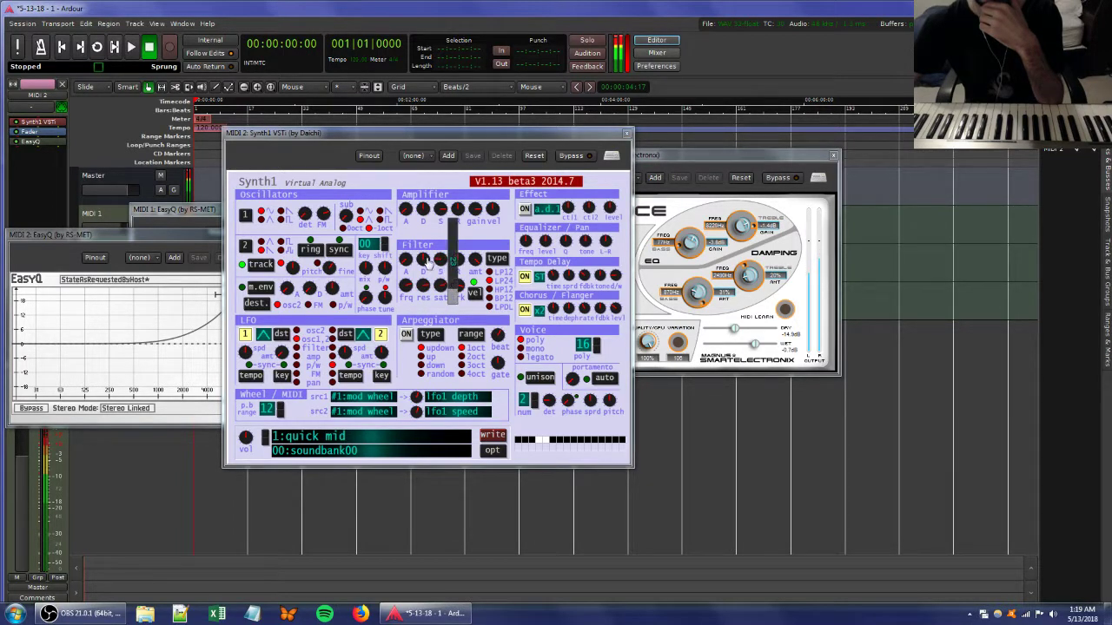
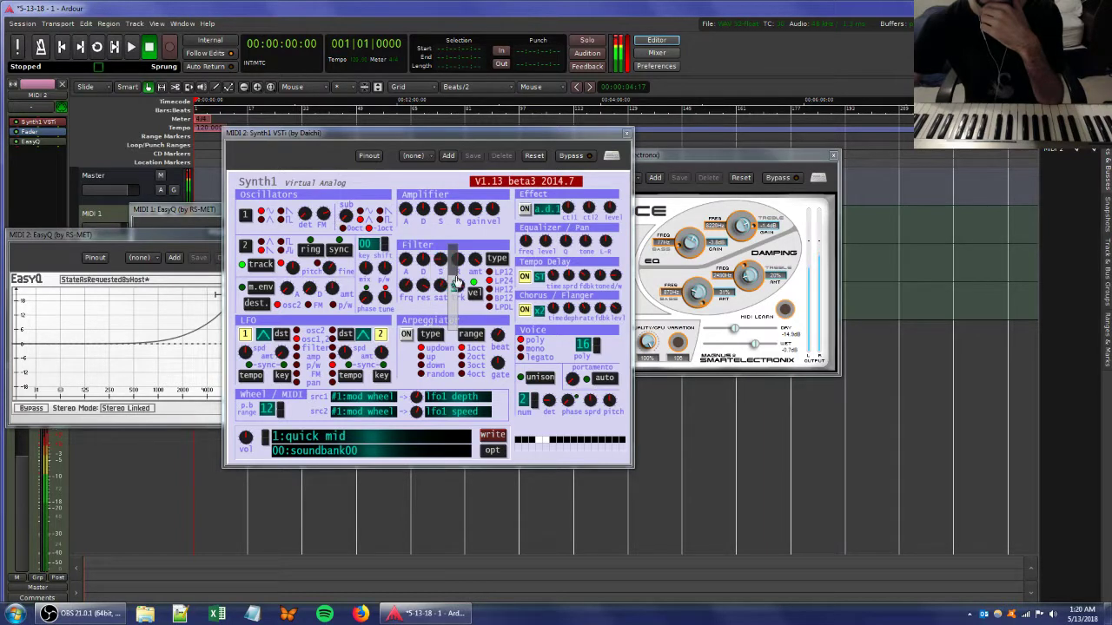
- Add a second EasyQ band on MIDI 2 at 6607.7 Hz with -1.0 dB gain
{"action": "left_click", "coordinate": [178, 240]}
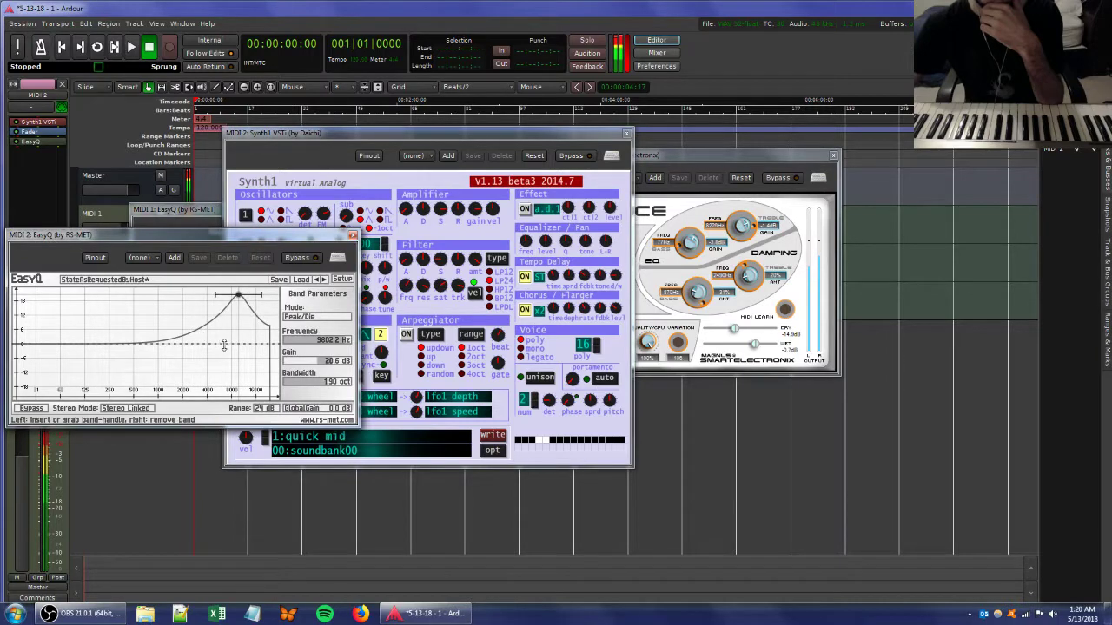
{"action": "mouse_move", "coordinate": [233, 345]}
{"action": "left_mouse_down"}
{"action": "mouse_move", "coordinate": [230, 331]}
{"action": "mouse_move", "coordinate": [225, 350]}
{"action": "left_mouse_up"}
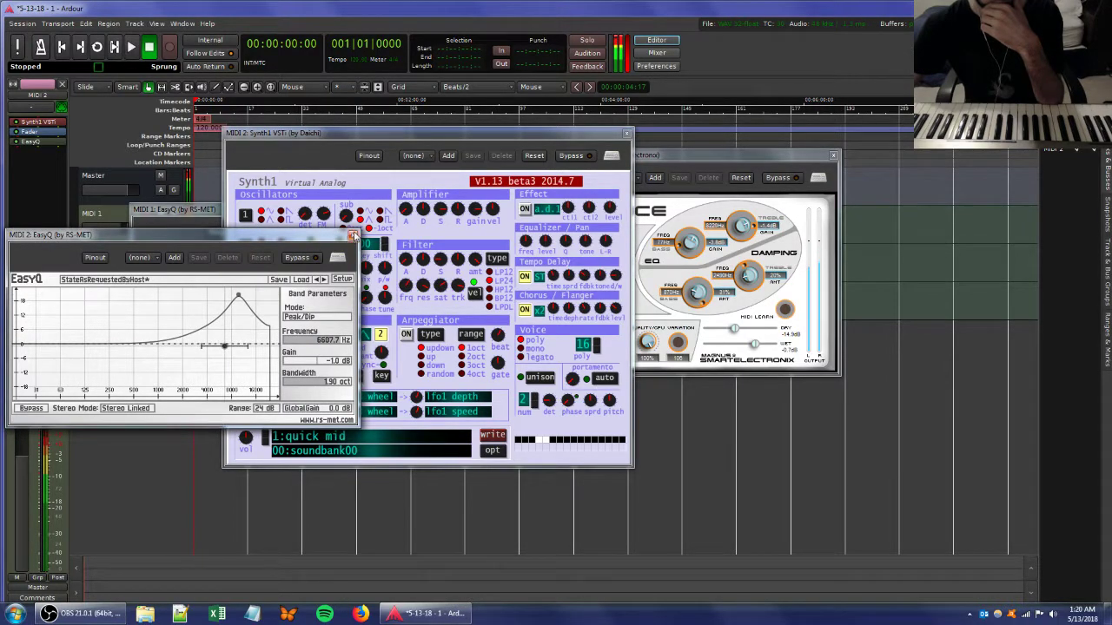
- Close the EasyQ, Synth1 and Ambience plugin windows of MIDI 2 and MIDI 1 and select the Master bus
{"action": "left_click", "coordinate": [352, 236]}
{"action": "left_click", "coordinate": [193, 216]}
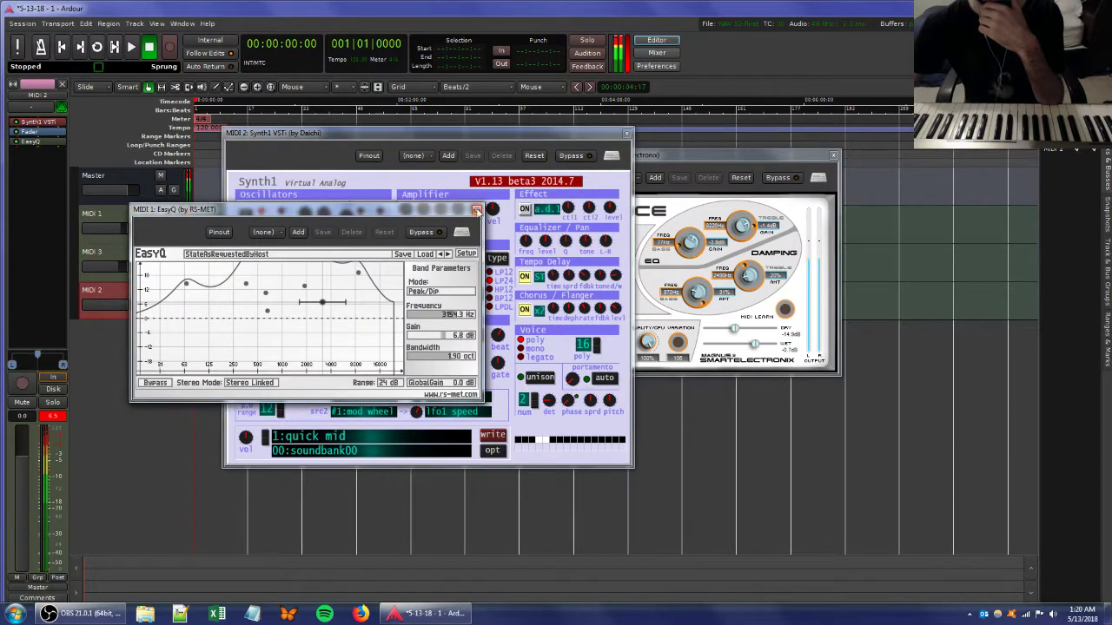
{"action": "left_click", "coordinate": [489, 210]}
{"action": "left_click", "coordinate": [626, 134]}
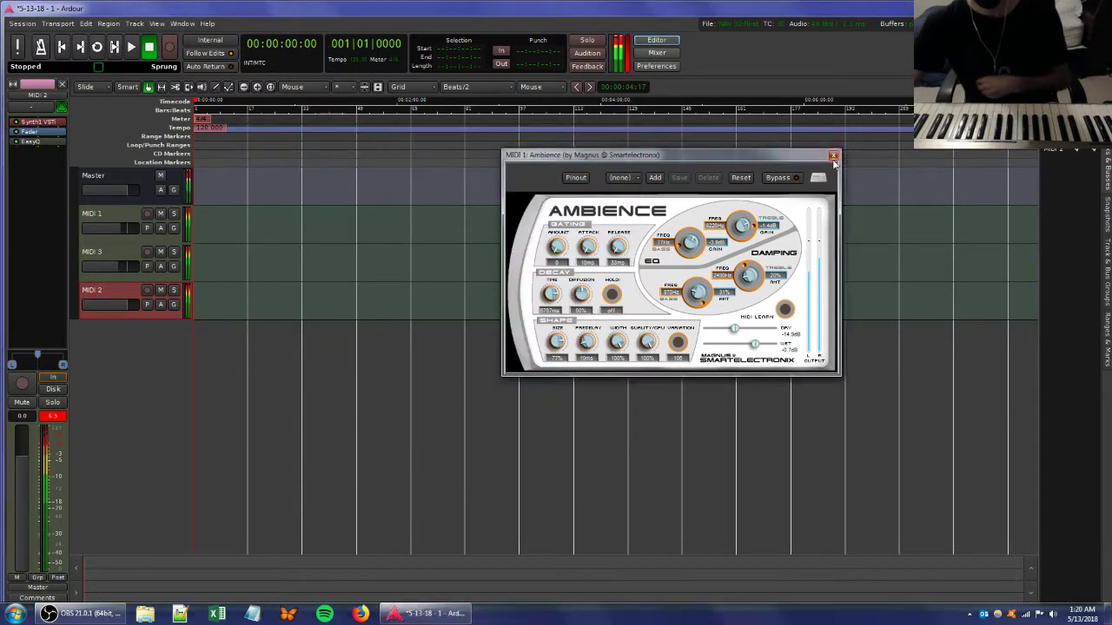
{"action": "left_click", "coordinate": [833, 156]}
{"action": "left_click", "coordinate": [110, 171]}
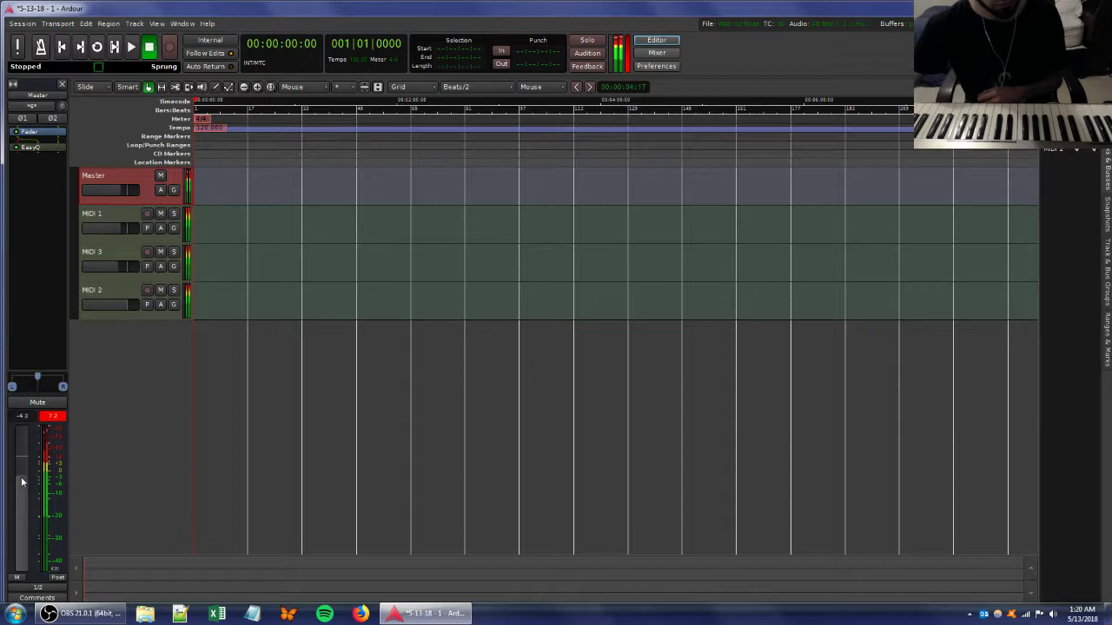
- Add one MIDI track using the Synth1 VSTi instrument, connect its input to masterkey 49, and open its Synth1 clear of the mixer strip
{"action": "double_click", "coordinate": [122, 365]}
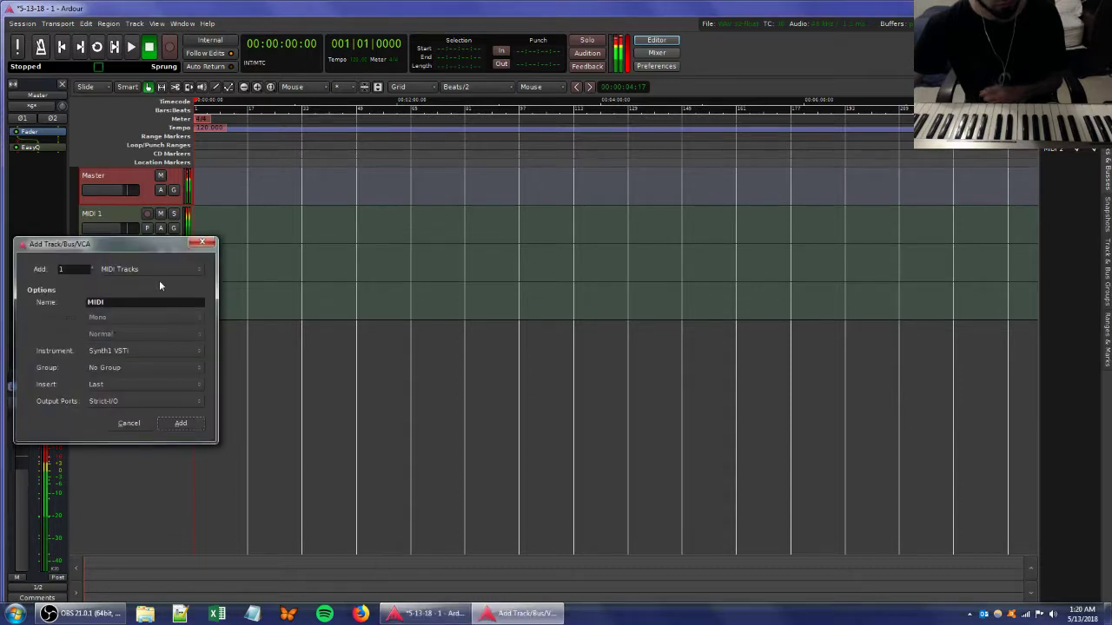
{"action": "left_click", "coordinate": [170, 422]}
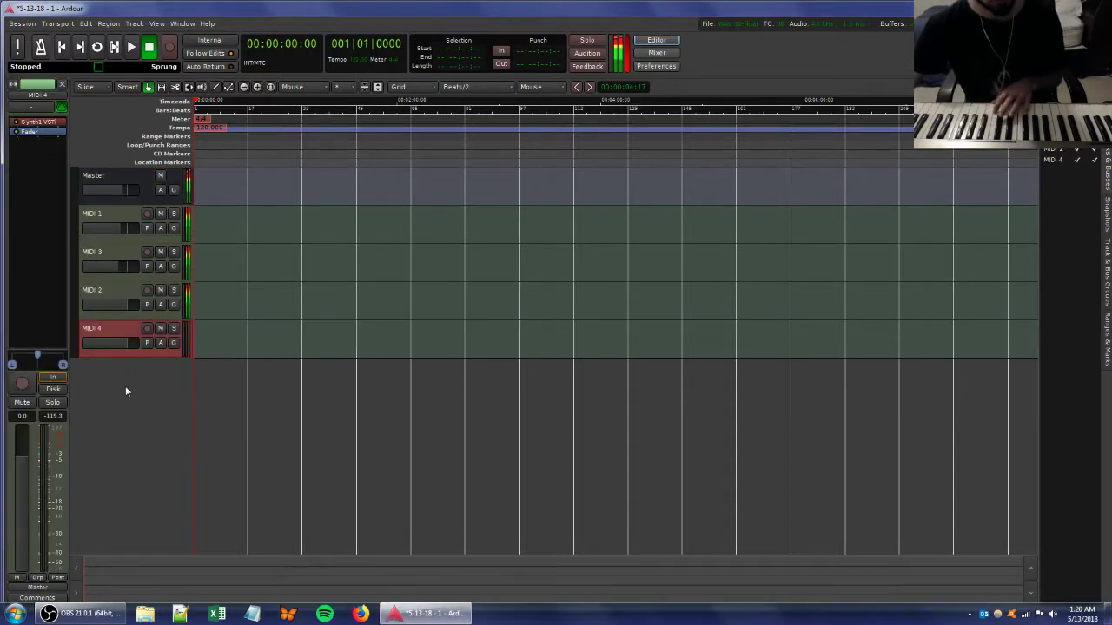
{"action": "left_click", "coordinate": [28, 108]}
{"action": "left_click", "coordinate": [40, 132]}
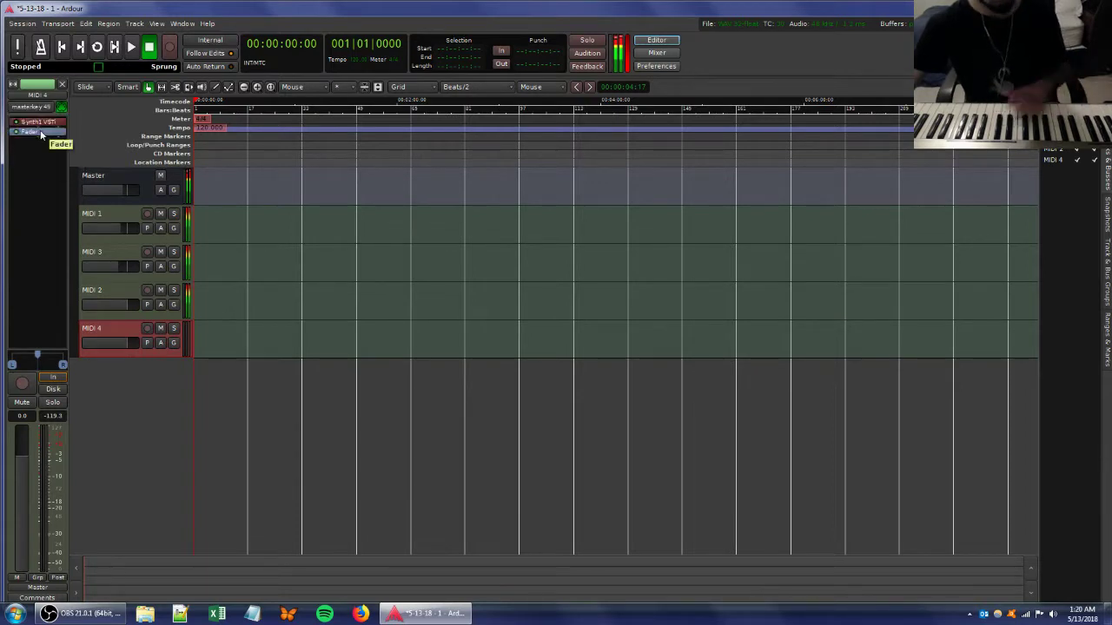
{"action": "double_click", "coordinate": [38, 122]}
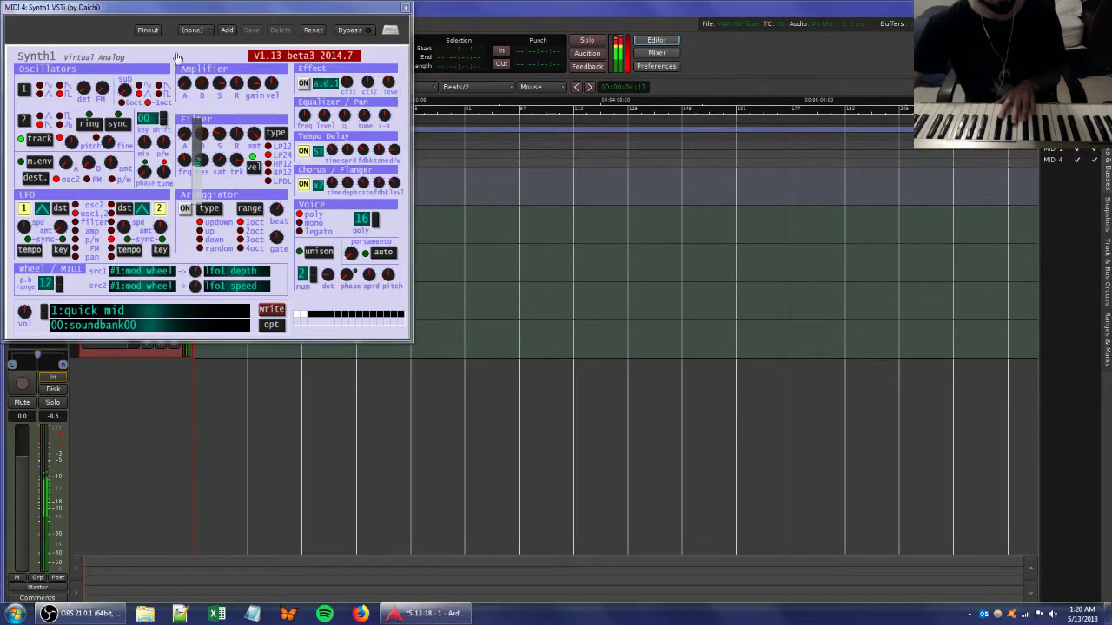
{"action": "left_click_drag", "start_coordinate": [195, 17], "coordinate": [388, 106]}
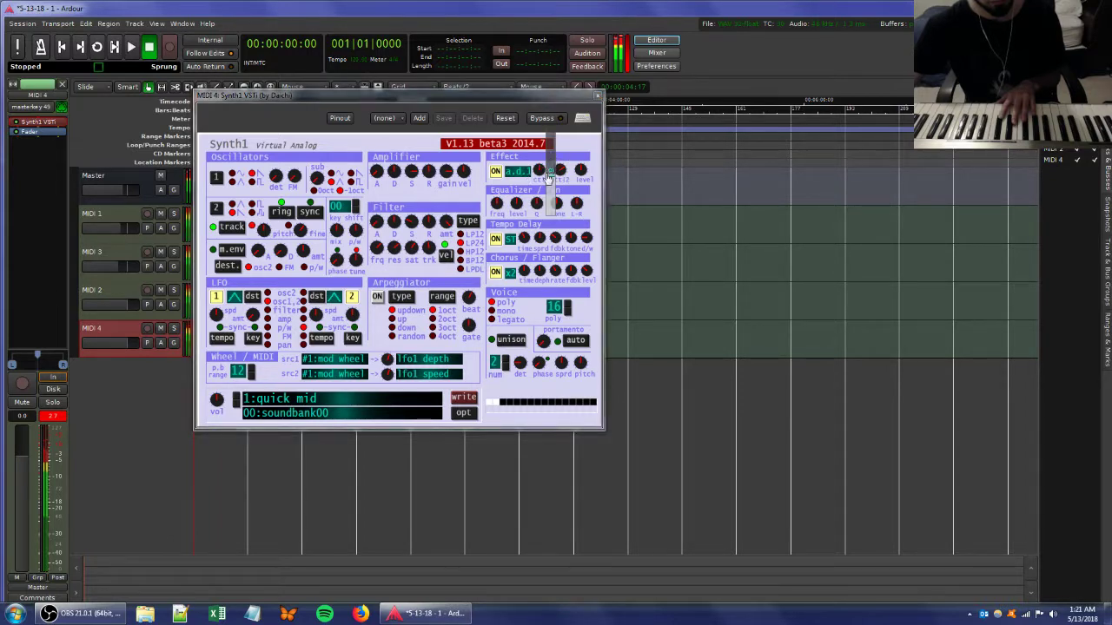
- Add a HyBrit amp plugin after MIDI 4's fader, move its window aside and bring Synth1 forward
{"action": "right_click", "coordinate": [37, 147]}
{"action": "mouse_move", "coordinate": [83, 150]}
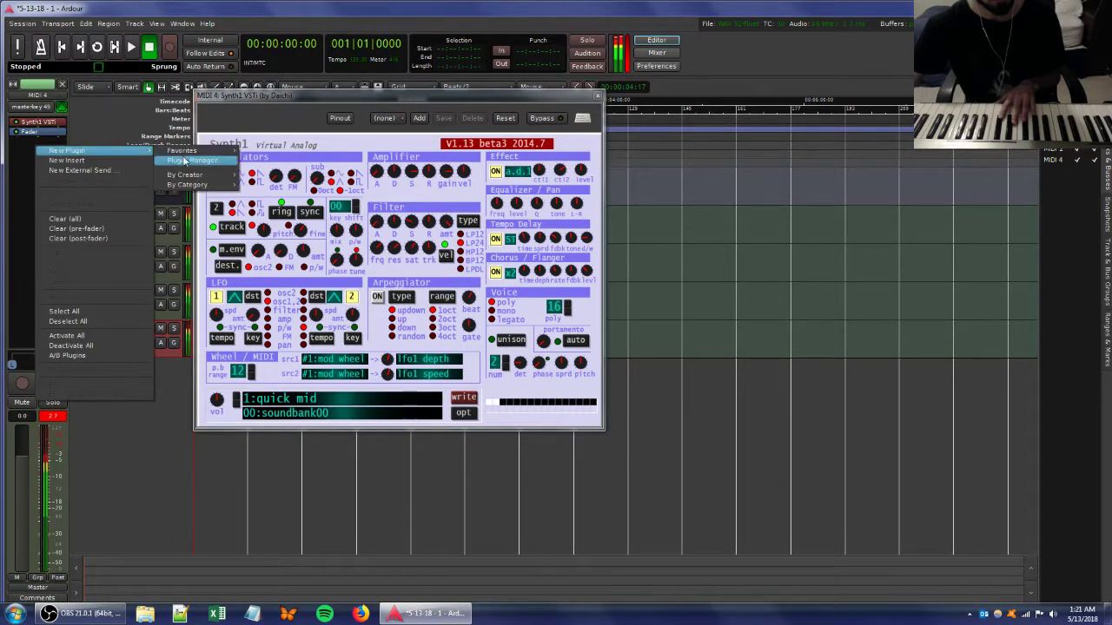
{"action": "mouse_move", "coordinate": [194, 150]}
{"action": "left_click", "coordinate": [265, 251]}
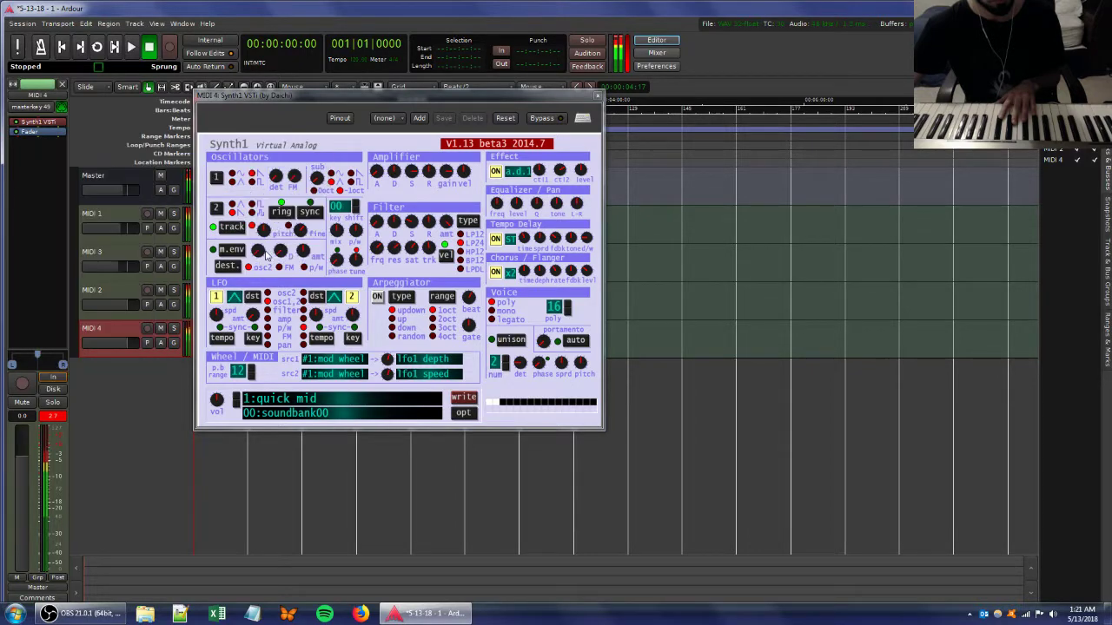
{"action": "left_click_drag", "start_coordinate": [288, 165], "coordinate": [679, 266]}
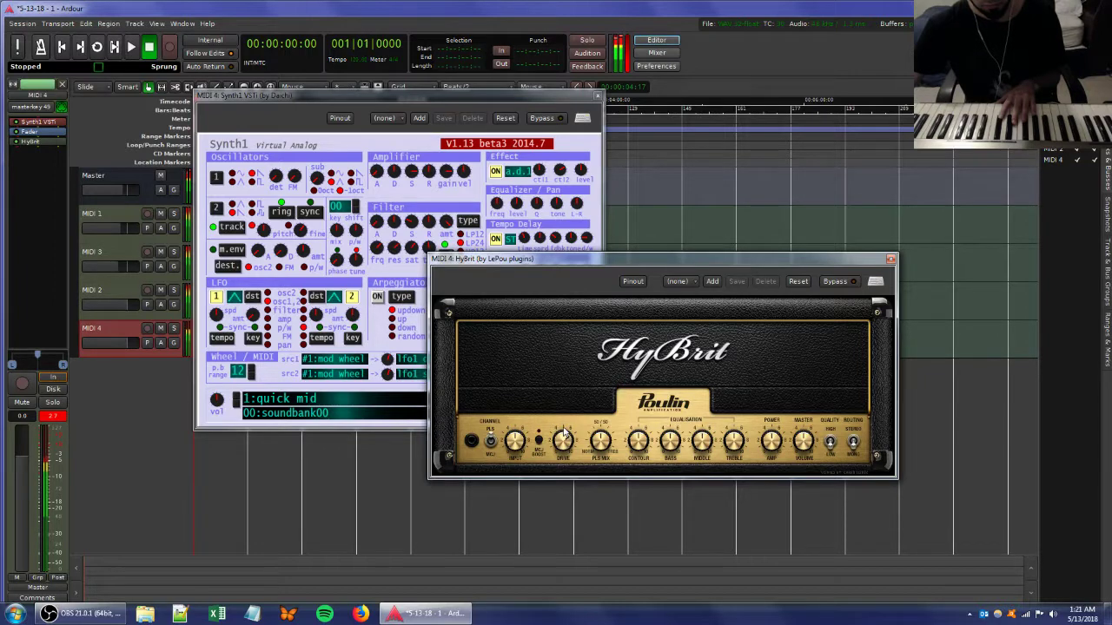
{"action": "left_click", "coordinate": [402, 255]}
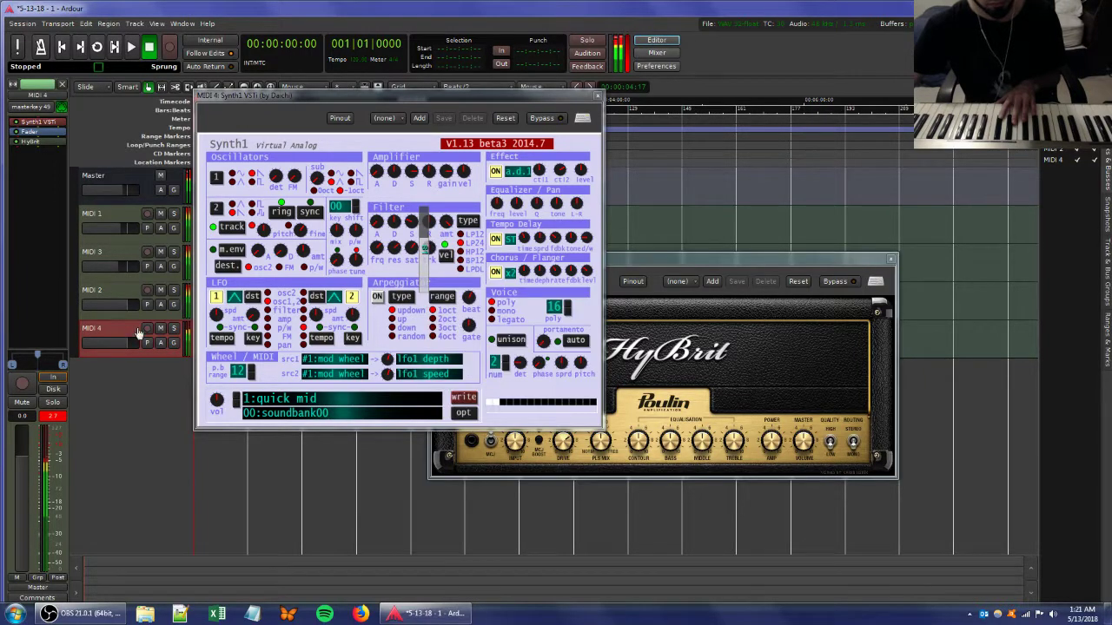
- Reshape the Master EasyQ curve, placing a band at 16048 Hz with -17.7 dB gain, and lower the Master fader to about -18 dB
{"action": "left_click", "coordinate": [119, 289]}
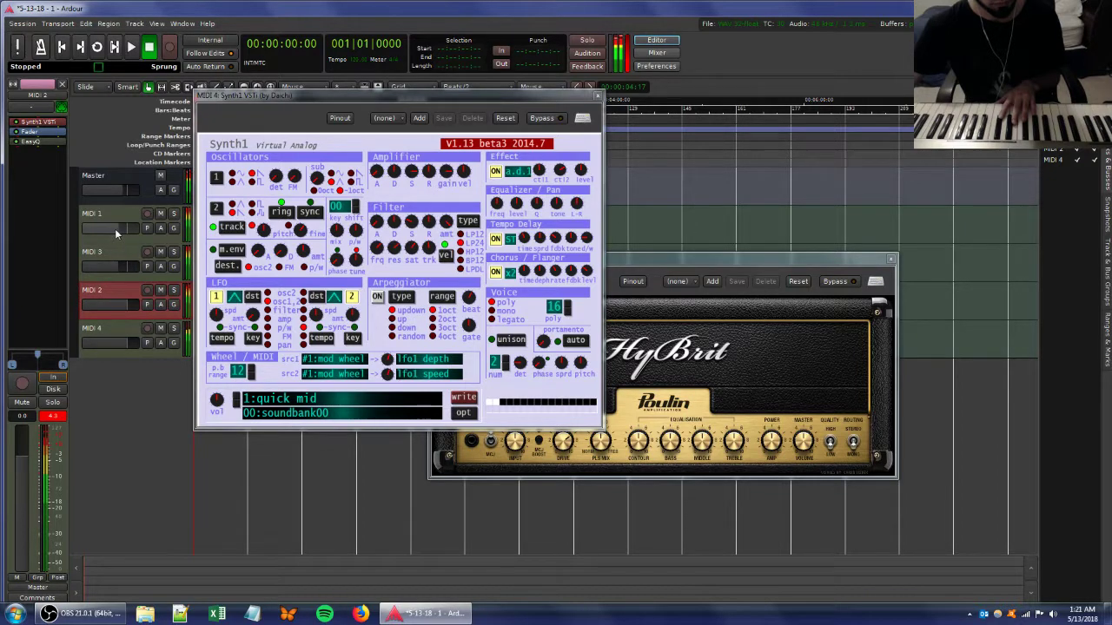
{"action": "left_click", "coordinate": [109, 336]}
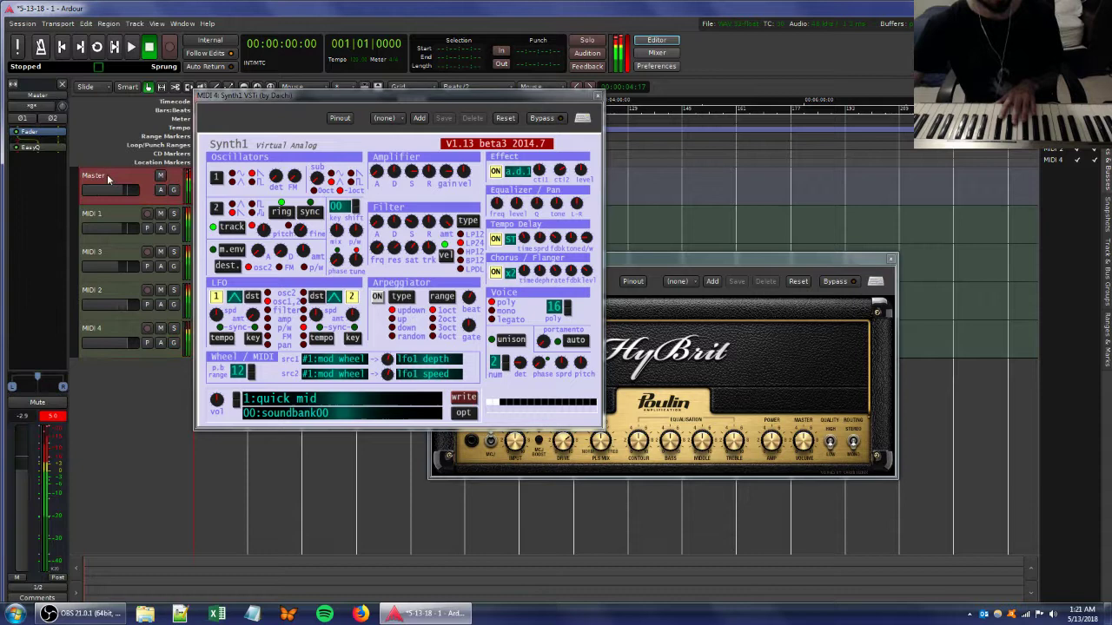
{"action": "double_click", "coordinate": [45, 150]}
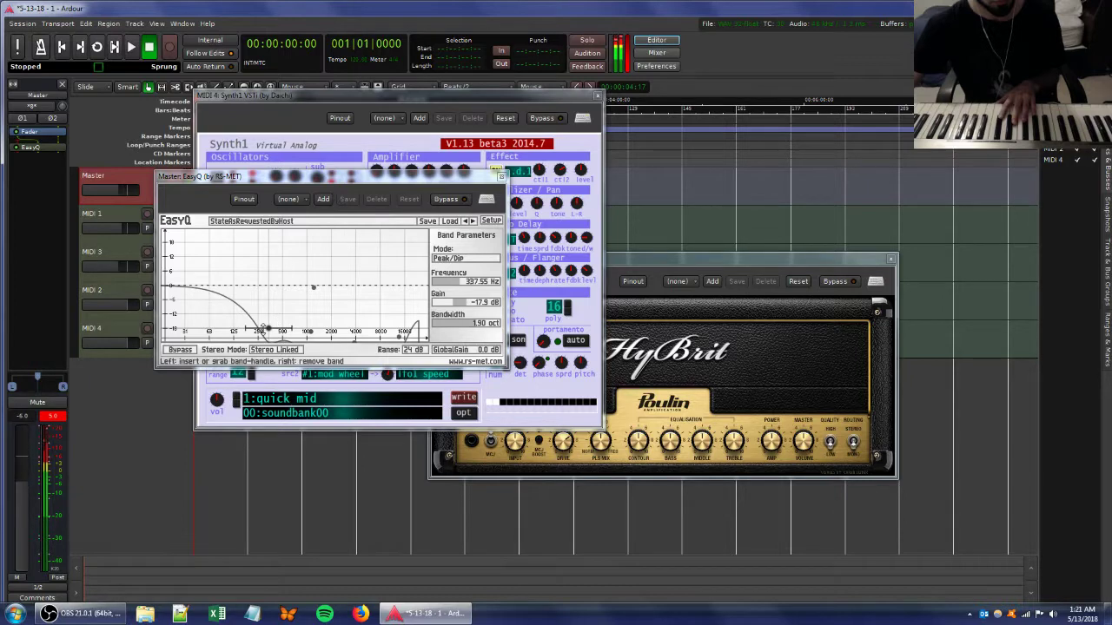
{"action": "left_click_drag", "start_coordinate": [269, 332], "coordinate": [405, 332]}
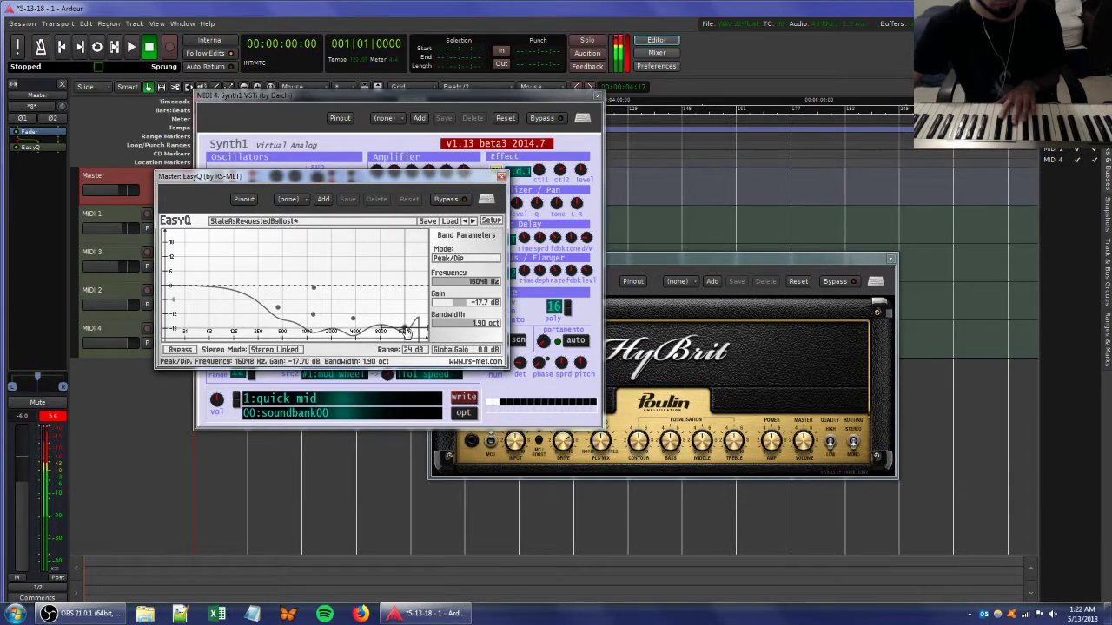
{"action": "left_click_drag", "start_coordinate": [28, 482], "coordinate": [25, 517]}
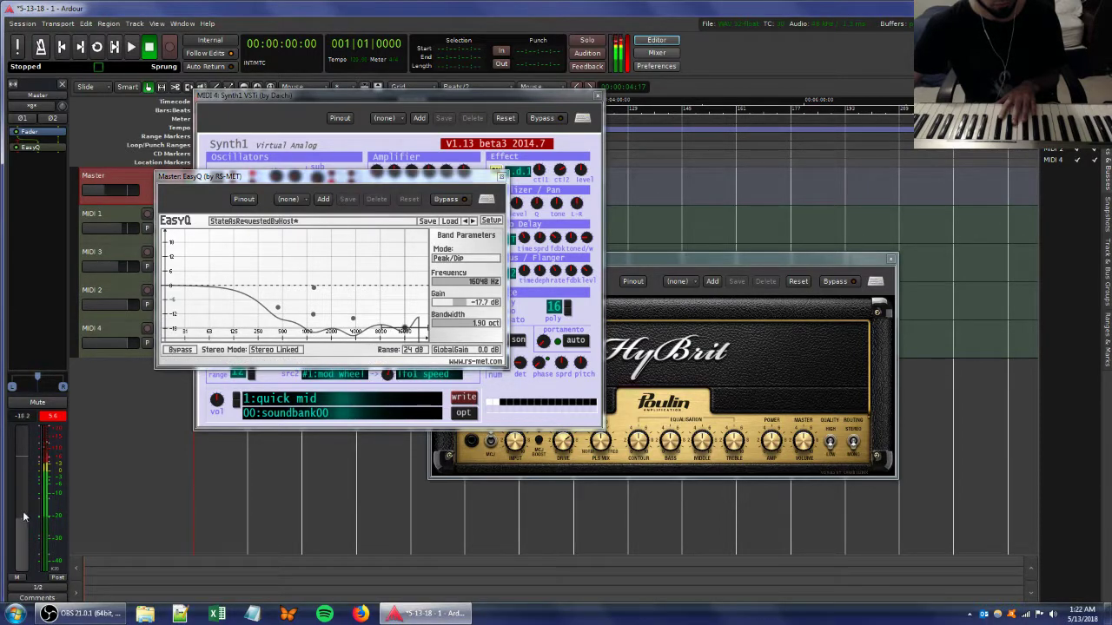
- Move two Master EasyQ bands to 101.71 Hz at -9.0 dB and 2091.7 Hz at -8.0 dB
{"action": "left_click_drag", "start_coordinate": [277, 311], "coordinate": [229, 314]}
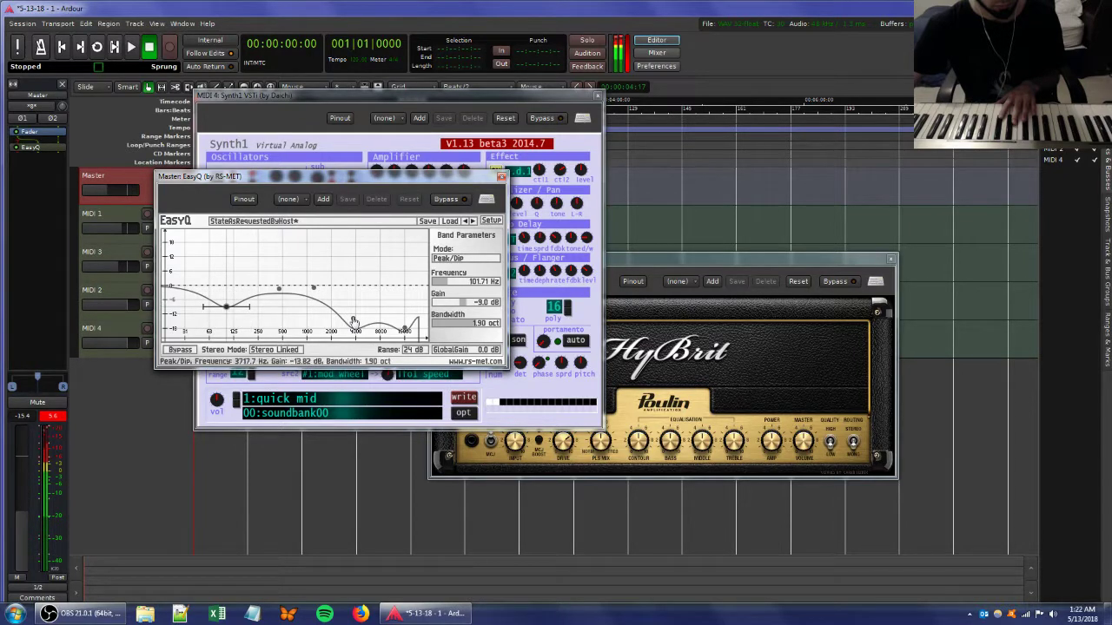
{"action": "left_click_drag", "start_coordinate": [348, 319], "coordinate": [333, 305]}
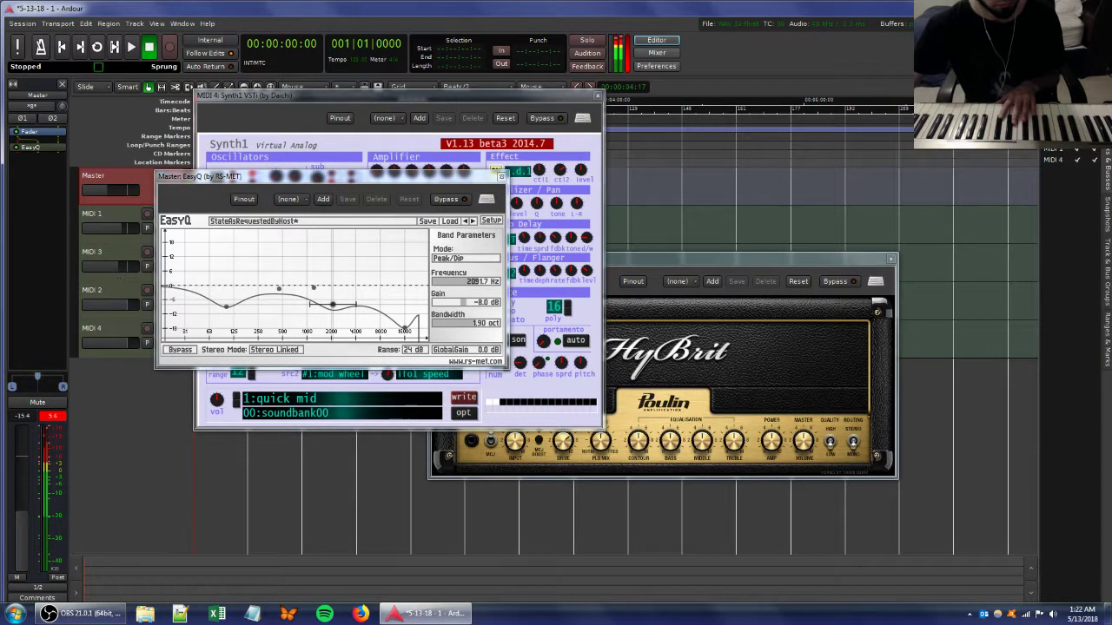
- Lower MIDI 2's fader and move the Master EasyQ window farther from the track list
{"action": "left_click", "coordinate": [112, 293]}
{"action": "left_click_drag", "start_coordinate": [247, 178], "coordinate": [397, 187]}
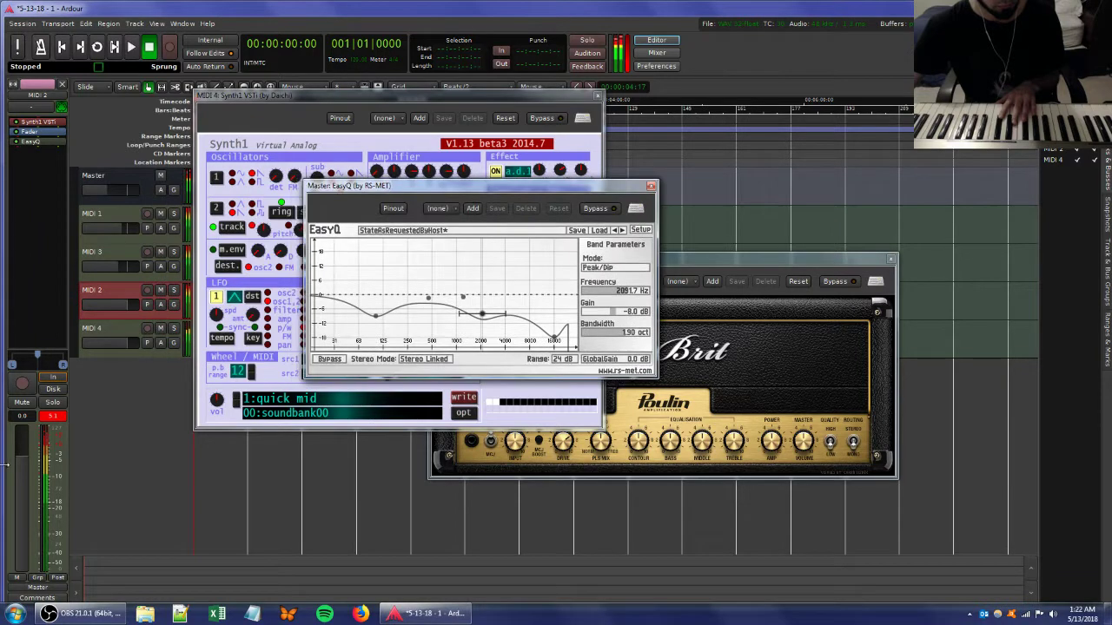
{"action": "left_click_drag", "start_coordinate": [22, 460], "coordinate": [25, 503]}
- Step through the MIDI 3 and MIDI 1 tracks and lower MIDI 4's fader to -16.3 dB
{"action": "left_click", "coordinate": [105, 257]}
{"action": "left_click", "coordinate": [120, 215]}
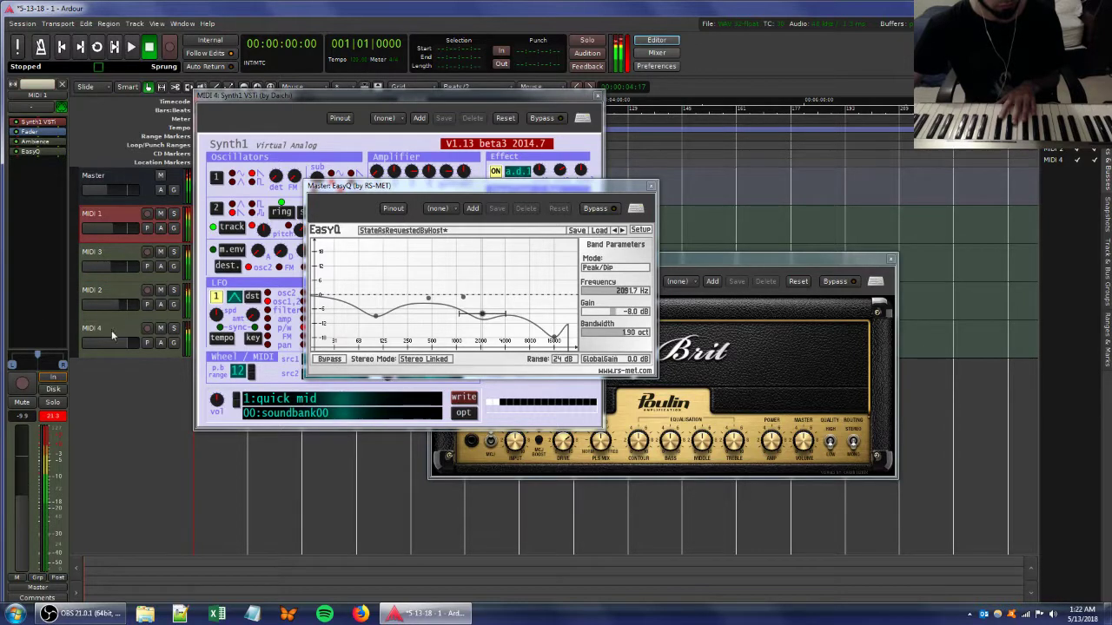
{"action": "left_click", "coordinate": [112, 330]}
{"action": "left_click_drag", "start_coordinate": [24, 458], "coordinate": [25, 530]}
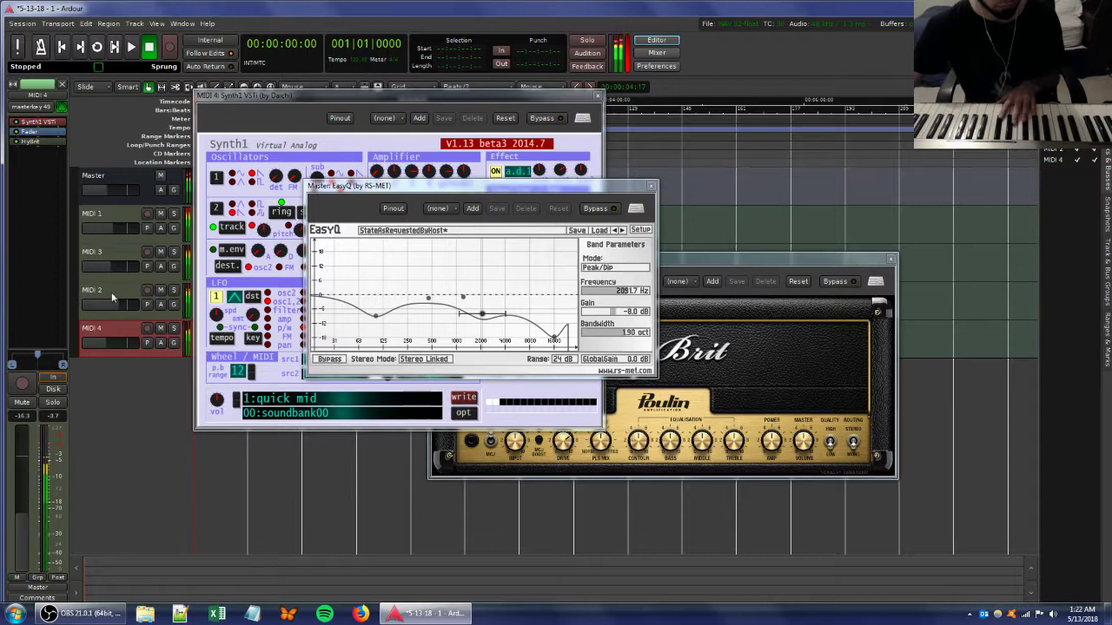
- Lower the faders of MIDI 1 and MIDI 3 to about -43 dB each
{"action": "left_click", "coordinate": [109, 224]}
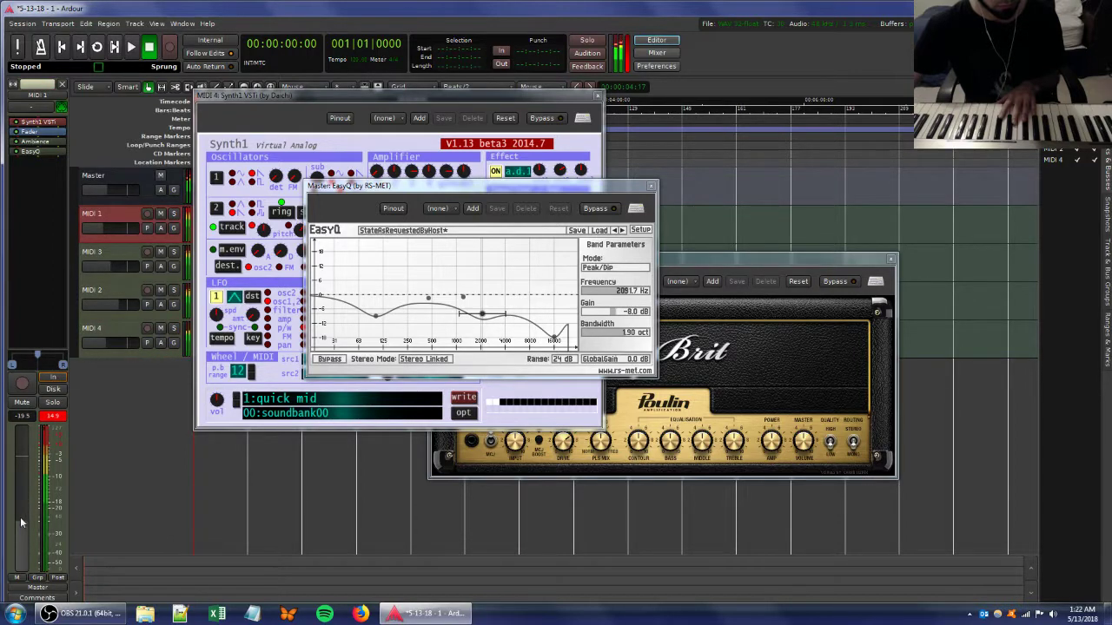
{"action": "left_click_drag", "start_coordinate": [17, 519], "coordinate": [21, 531]}
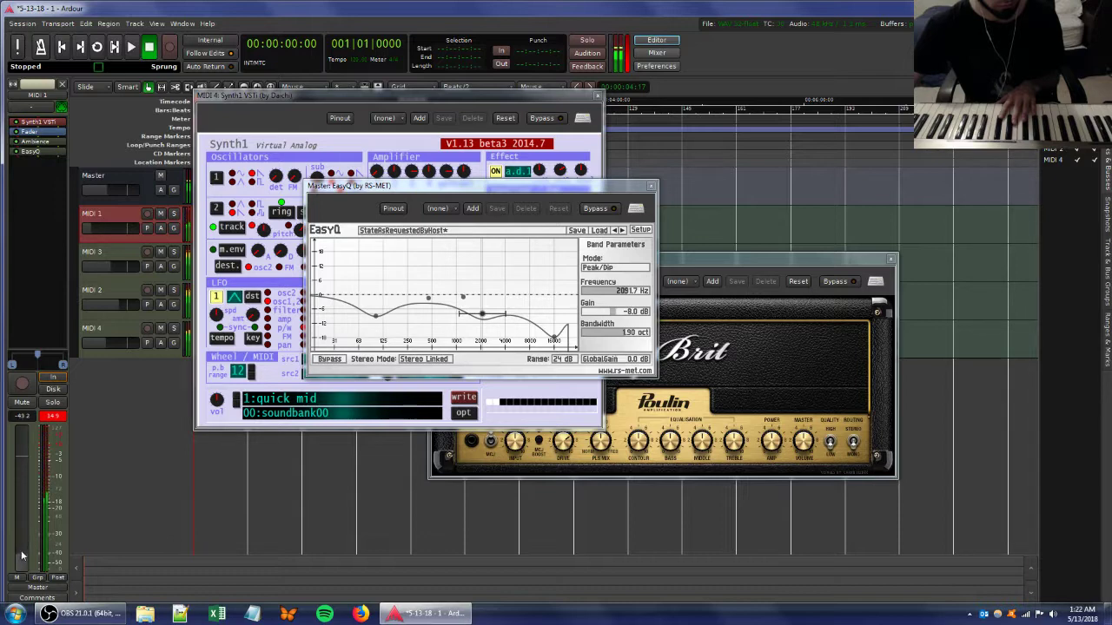
{"action": "left_click", "coordinate": [127, 254]}
{"action": "left_click_drag", "start_coordinate": [23, 508], "coordinate": [23, 566]}
- Remove the MIDI 3 track from the session
{"action": "right_click", "coordinate": [113, 257]}
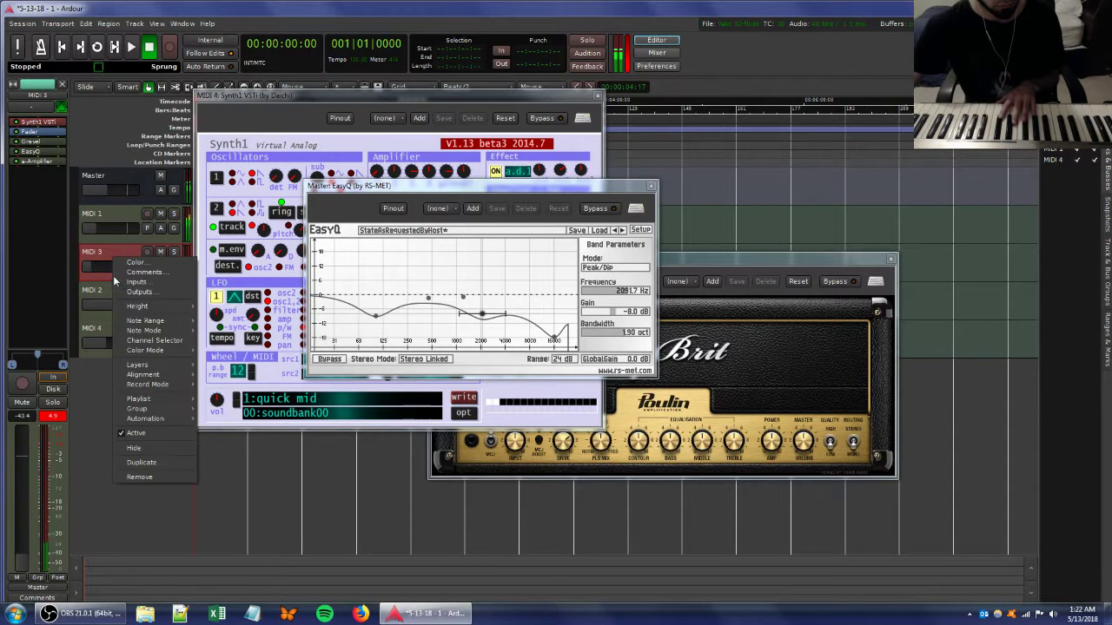
{"action": "left_click", "coordinate": [146, 478]}
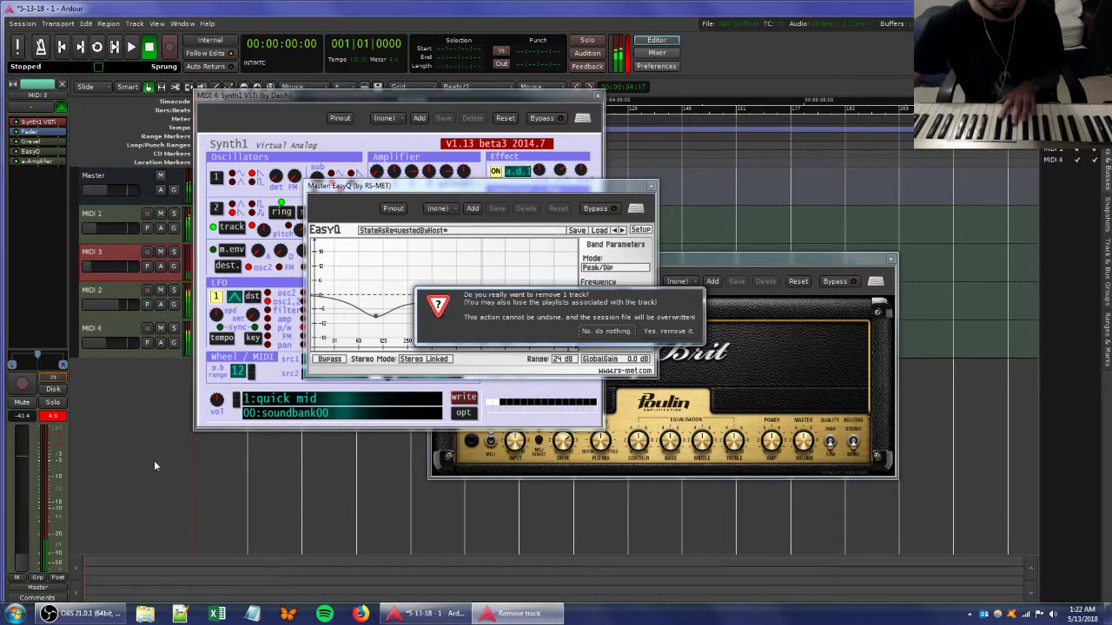
{"action": "left_click", "coordinate": [657, 331]}
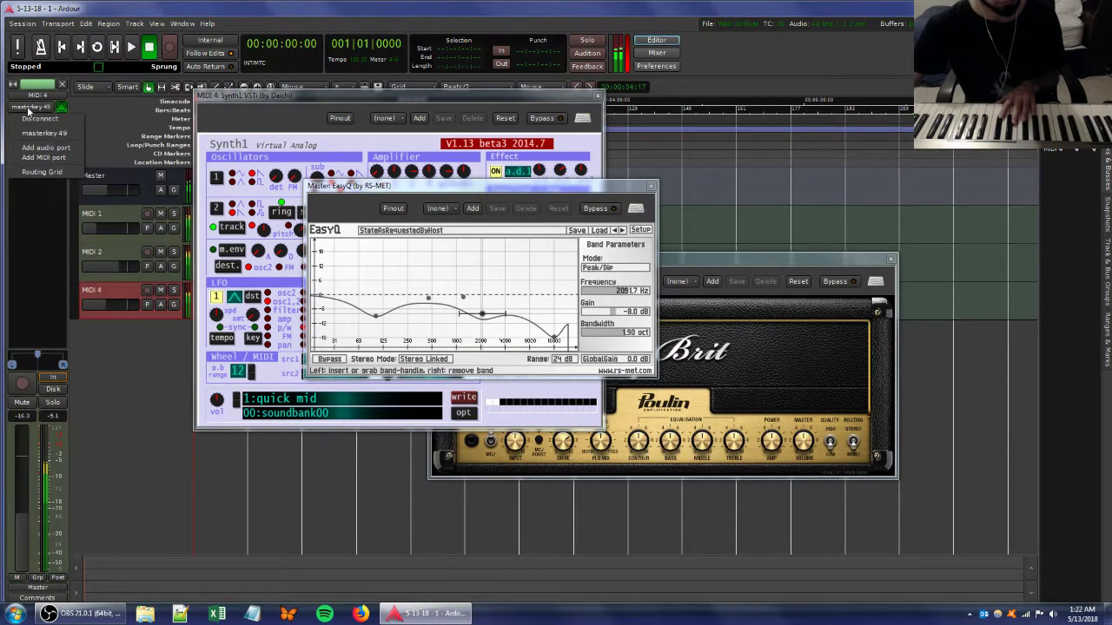
- Select the MIDI 2 track and close the Master EasyQ, MIDI 4 Synth1 and HyBrit windows
{"action": "left_click", "coordinate": [106, 252]}
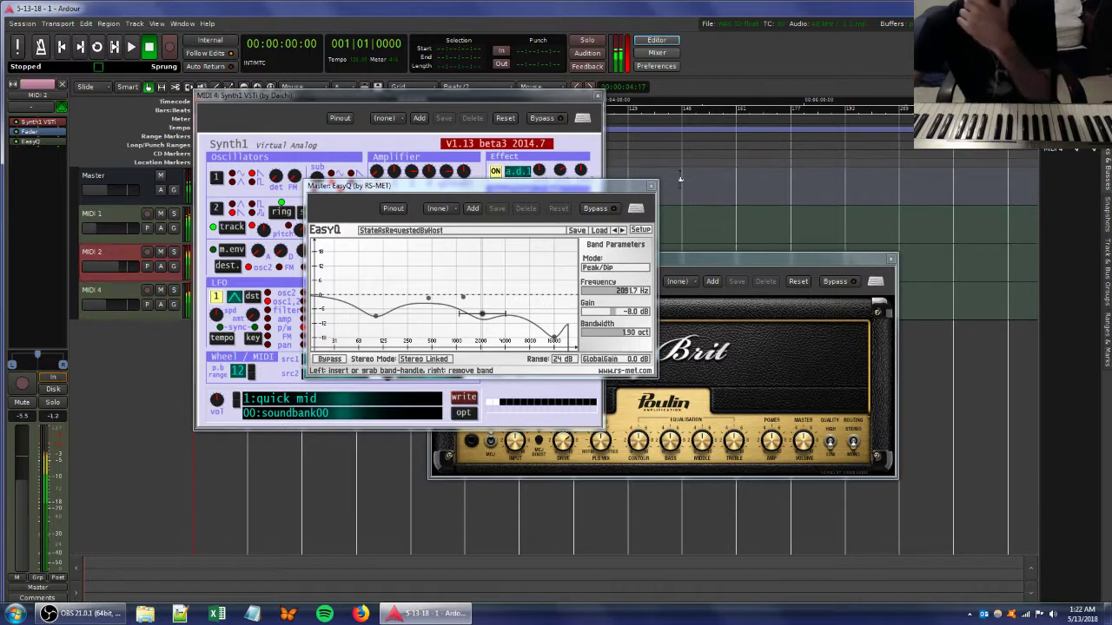
{"action": "left_click", "coordinate": [650, 185]}
{"action": "left_click", "coordinate": [597, 94]}
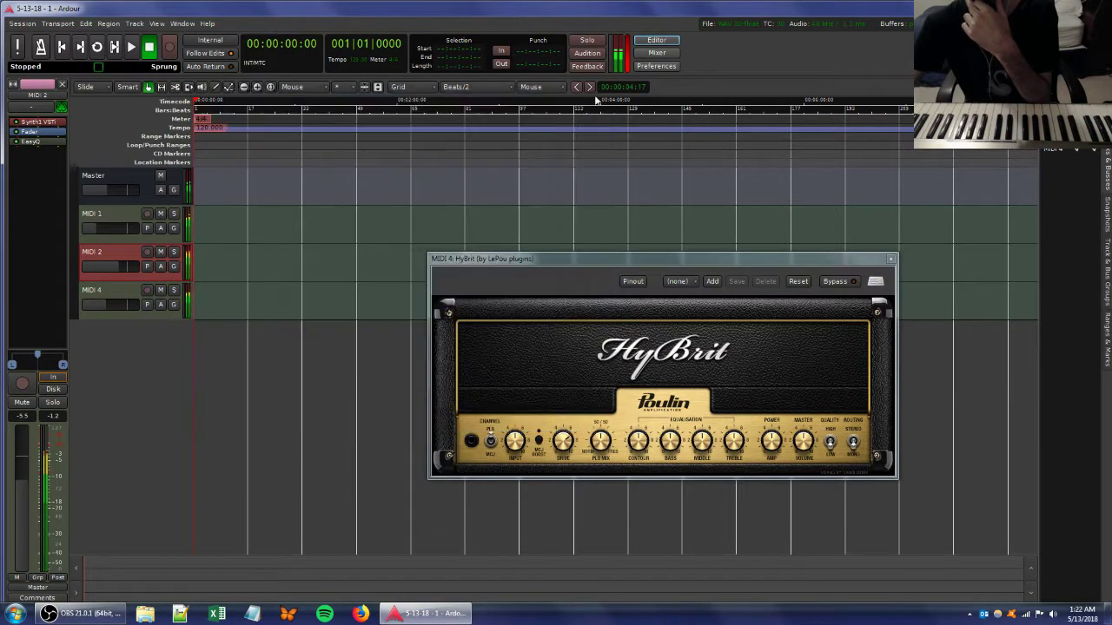
{"action": "left_click", "coordinate": [891, 258]}
- Reopen HyBrit on the MIDI 4 track and turn down its drive
{"action": "left_click", "coordinate": [94, 299]}
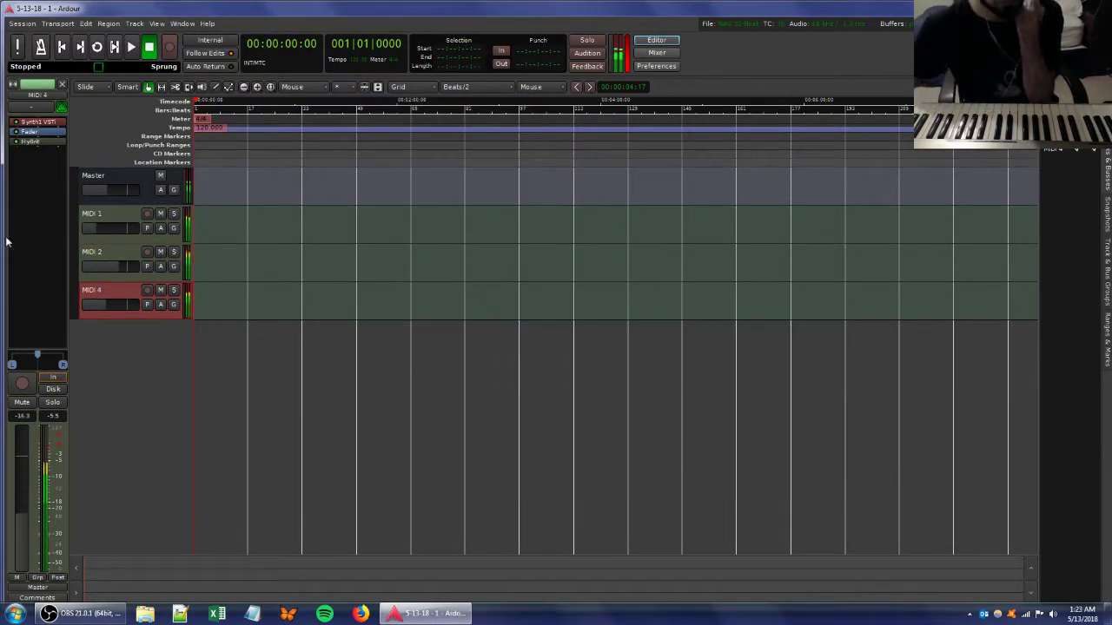
{"action": "double_click", "coordinate": [35, 144]}
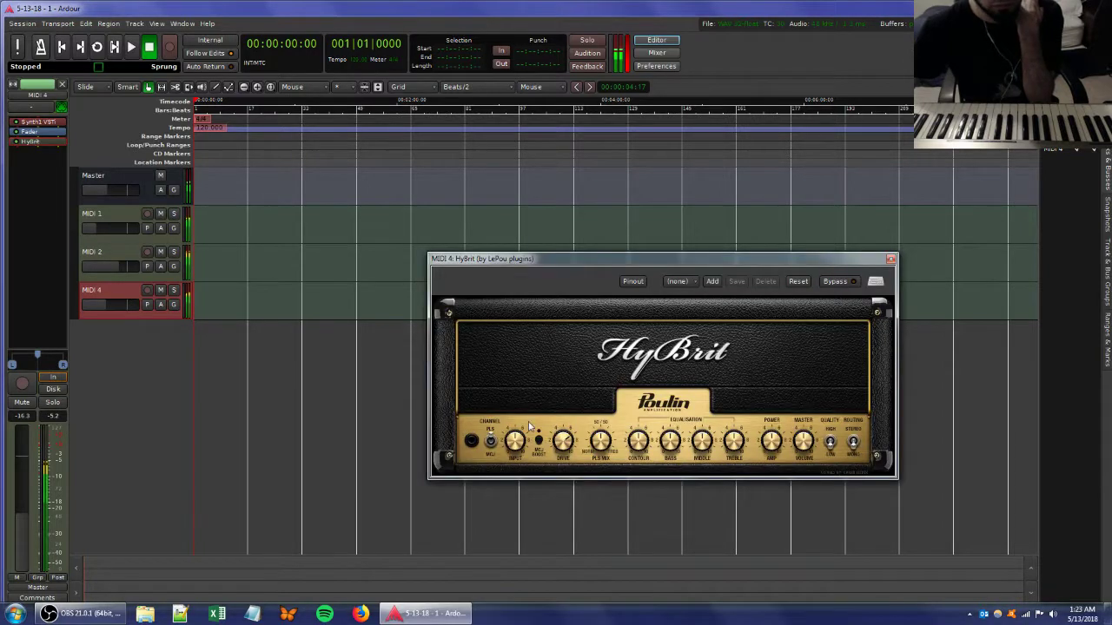
{"action": "left_click_drag", "start_coordinate": [570, 443], "coordinate": [559, 466]}
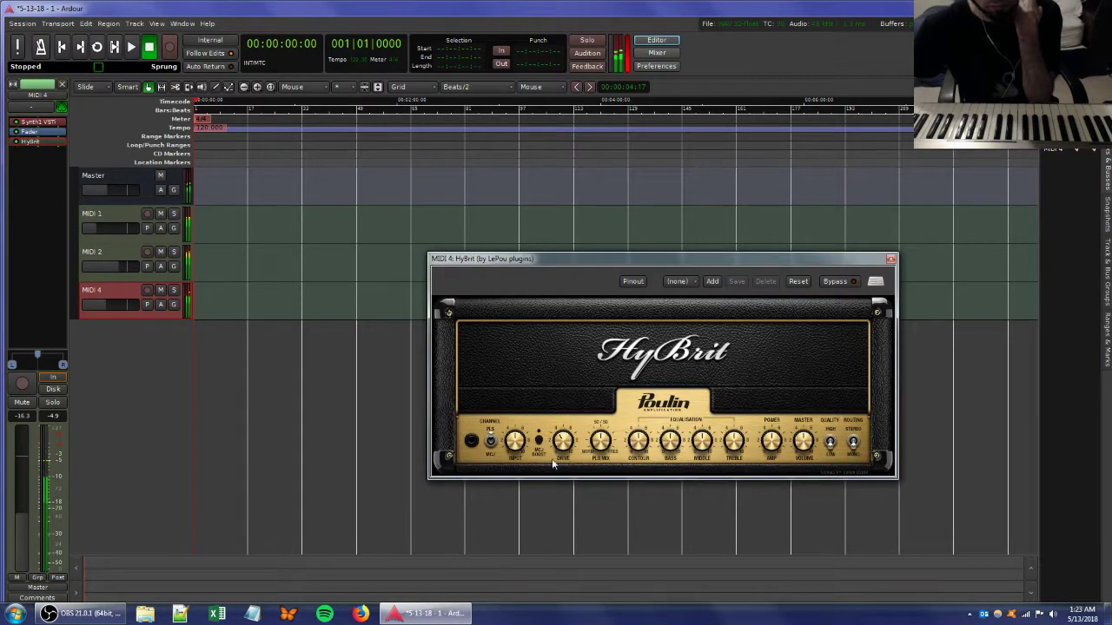
- Remove the MIDI 4 track from the session
{"action": "right_click", "coordinate": [113, 295]}
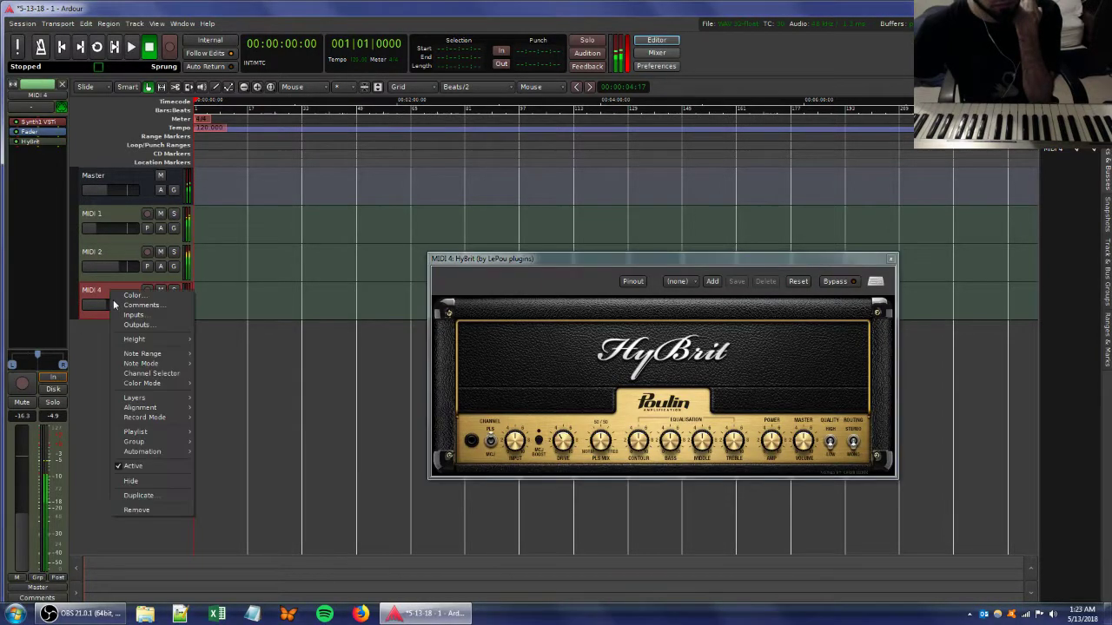
{"action": "left_click", "coordinate": [136, 510]}
{"action": "left_click", "coordinate": [666, 331]}
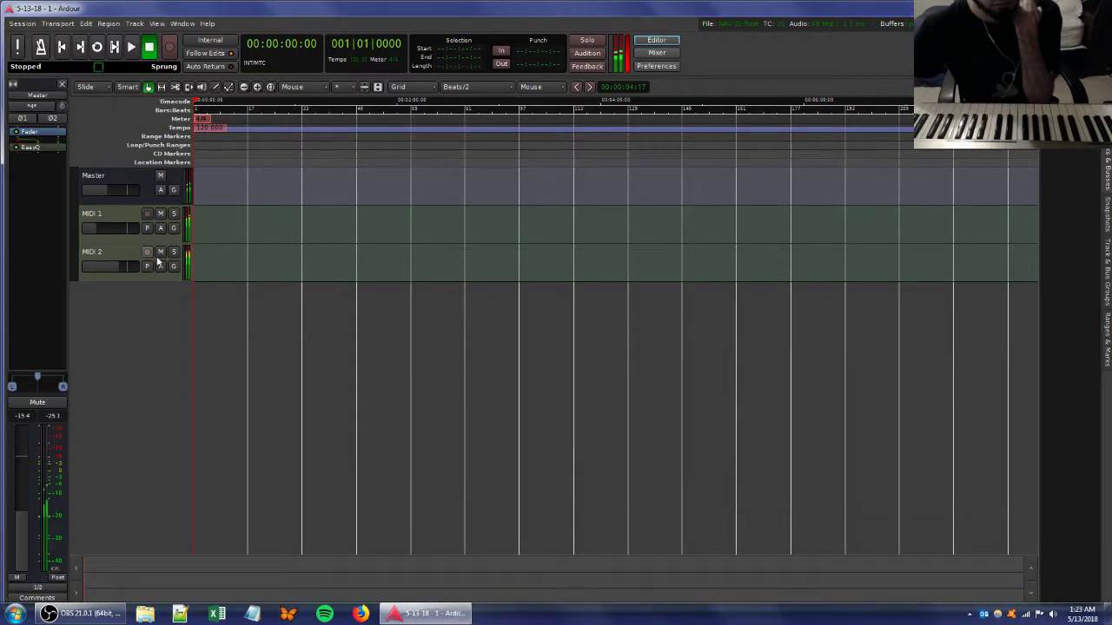
- Open the Synth1 editors of both the MIDI 1 and MIDI 2 tracks
{"action": "left_click", "coordinate": [106, 219]}
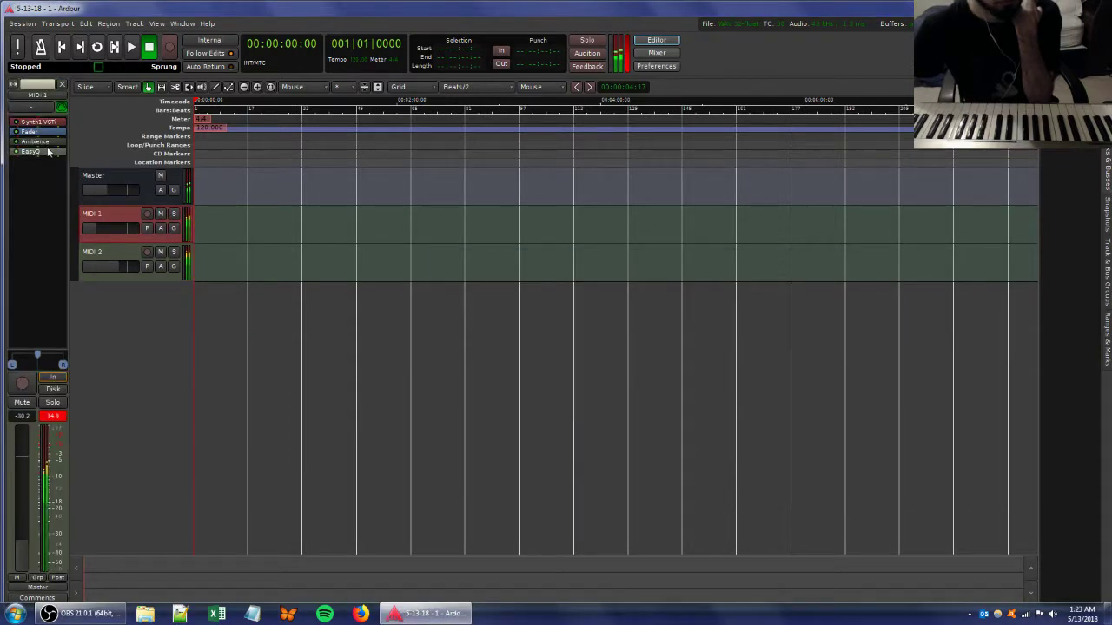
{"action": "left_click", "coordinate": [116, 253]}
{"action": "left_click", "coordinate": [107, 217]}
{"action": "double_click", "coordinate": [48, 124]}
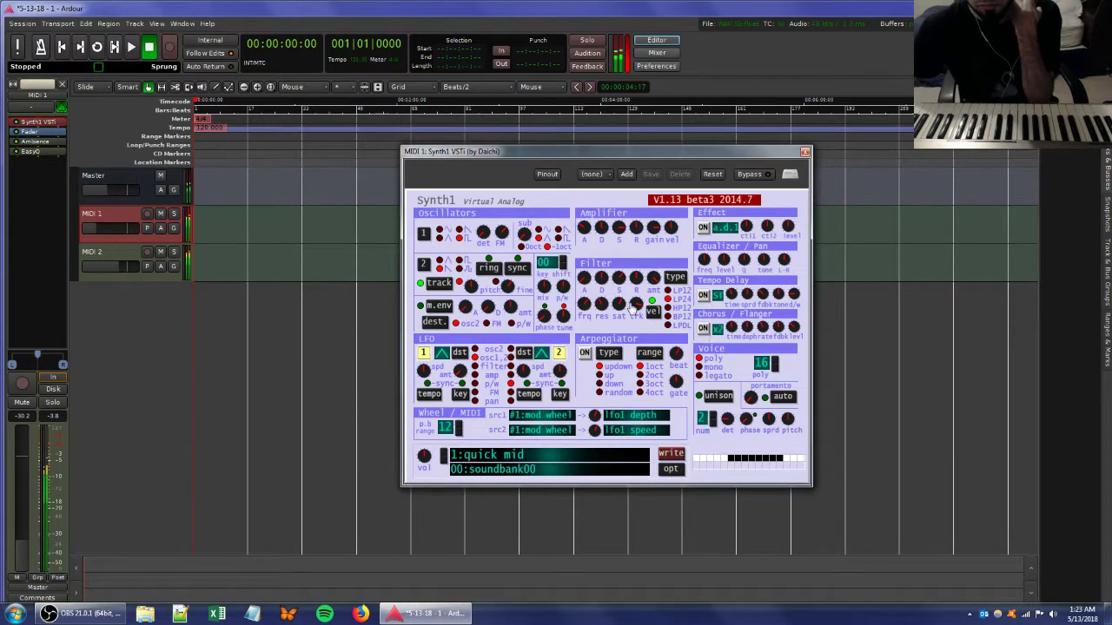
{"action": "left_click", "coordinate": [95, 261]}
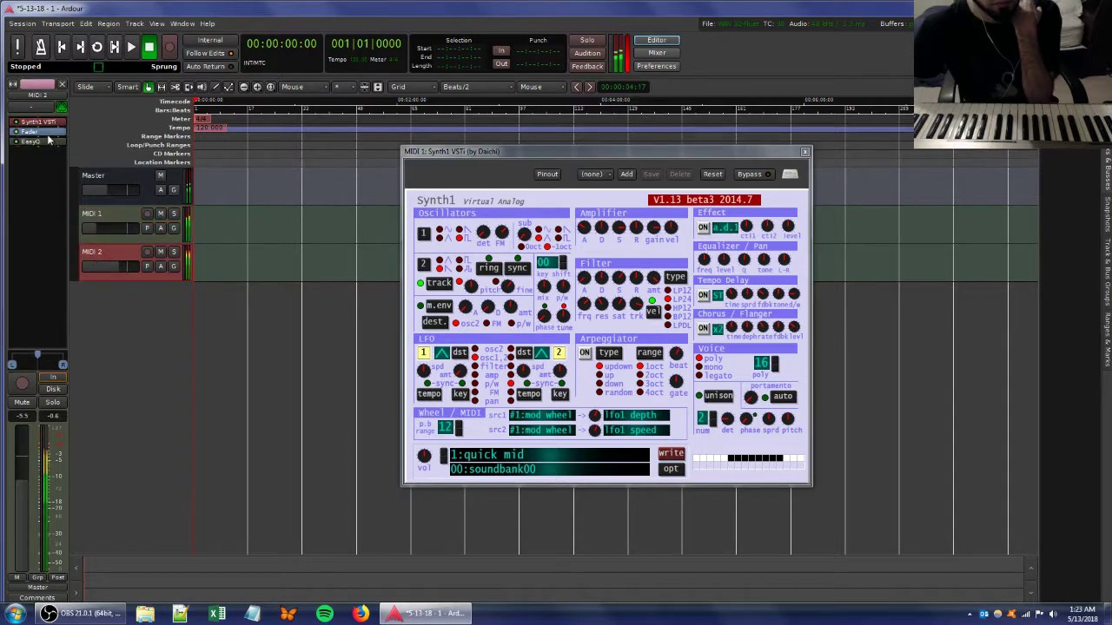
{"action": "double_click", "coordinate": [48, 123]}
- Switch off Tempo Delay, LFO 1 and LFO 2 in MIDI 2's Synth1 and adjust its filter
{"action": "left_click", "coordinate": [523, 277]}
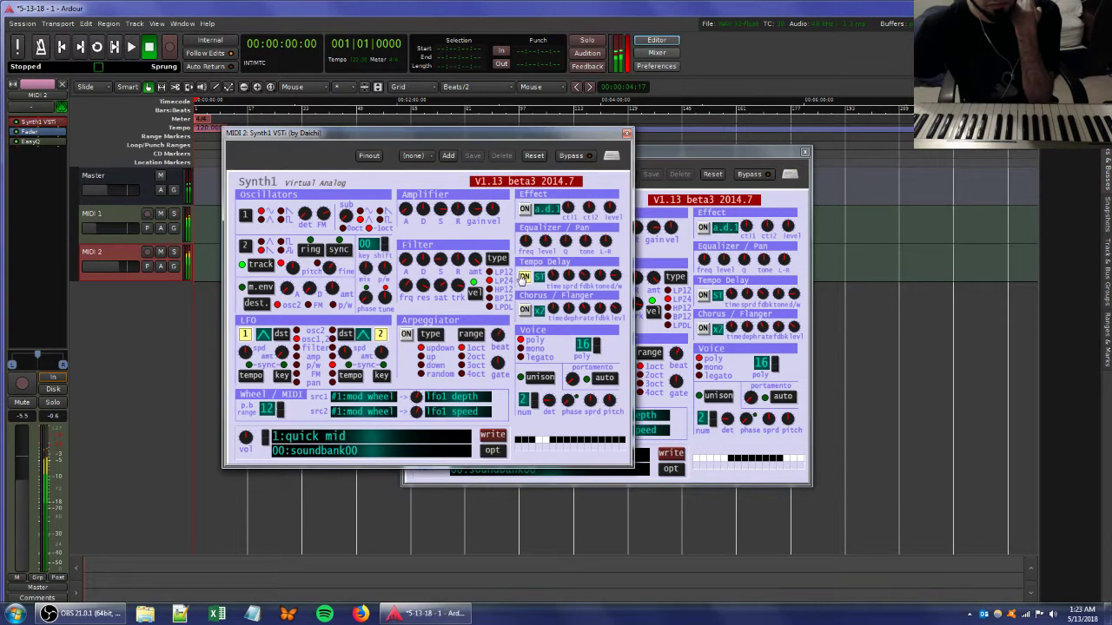
{"action": "left_click", "coordinate": [378, 336]}
{"action": "left_click", "coordinate": [247, 336]}
{"action": "left_click_drag", "start_coordinate": [400, 136], "coordinate": [298, 195]}
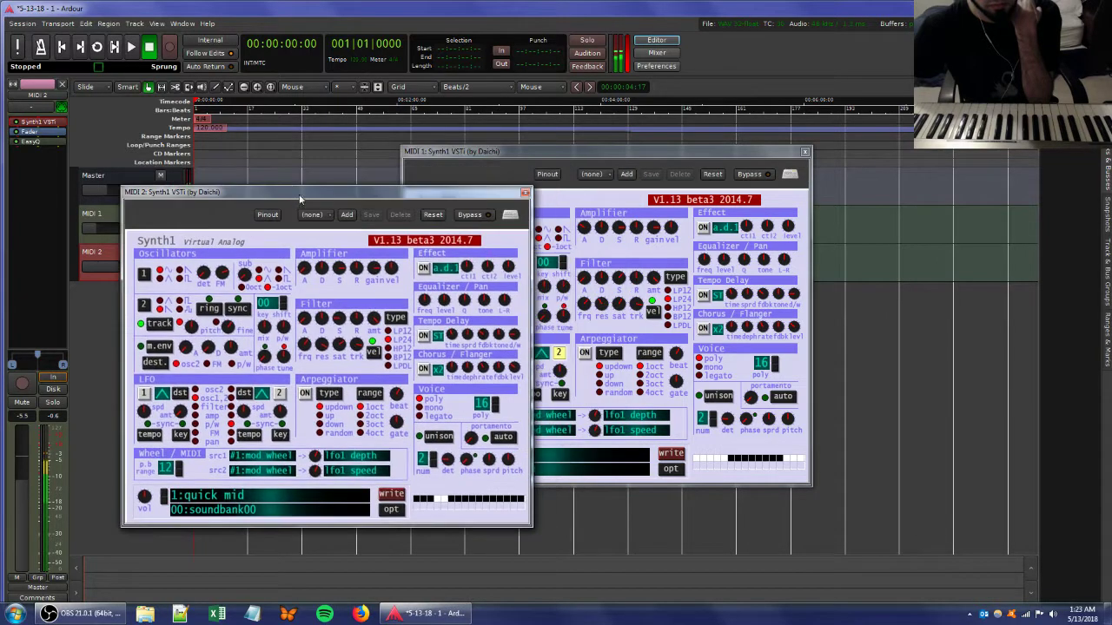
{"action": "left_click_drag", "start_coordinate": [335, 327], "coordinate": [353, 389]}
- Add the favorite plugin a-Amplifier after EasyQ on the MIDI 2 track and raise its gain to about 7 dB
{"action": "right_click", "coordinate": [52, 163]}
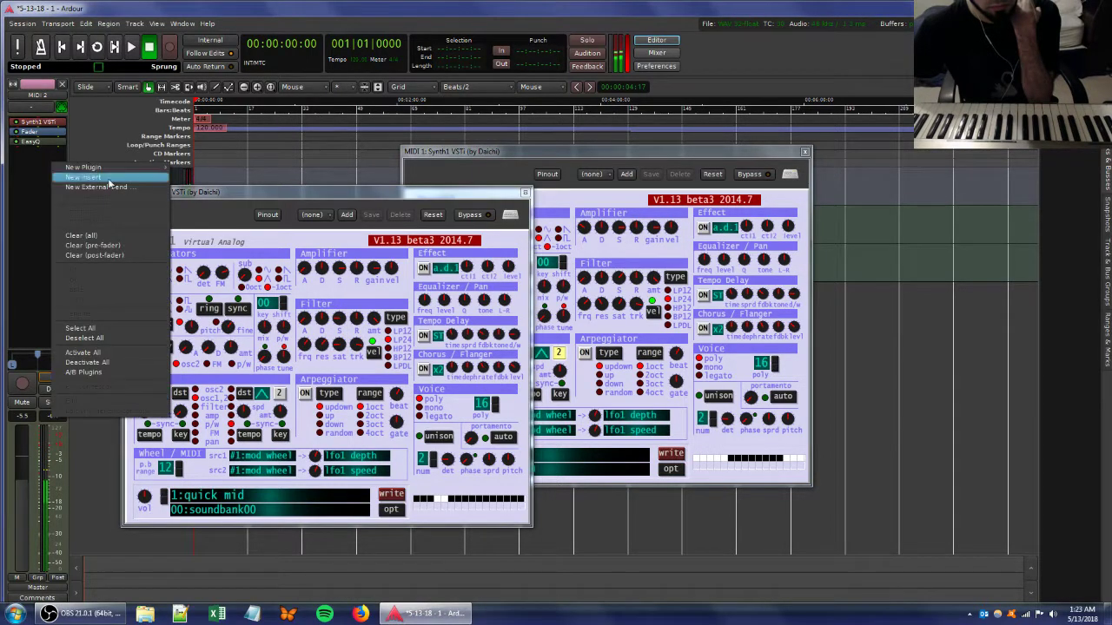
{"action": "mouse_move", "coordinate": [130, 167]}
{"action": "mouse_move", "coordinate": [196, 172]}
{"action": "left_click", "coordinate": [295, 170]}
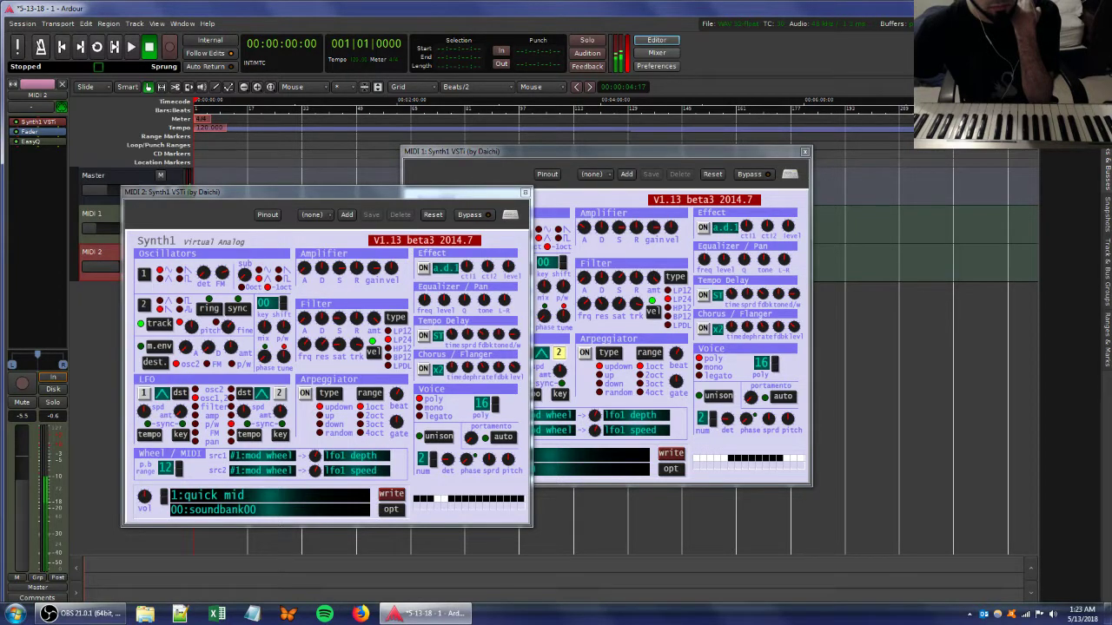
{"action": "left_click_drag", "start_coordinate": [450, 359], "coordinate": [472, 361]}
- Place an EasyQ band on MIDI 2 at about 4679 Hz with 10.9 dB gain, and adjust the track's Synth1 filter
{"action": "left_click", "coordinate": [235, 272]}
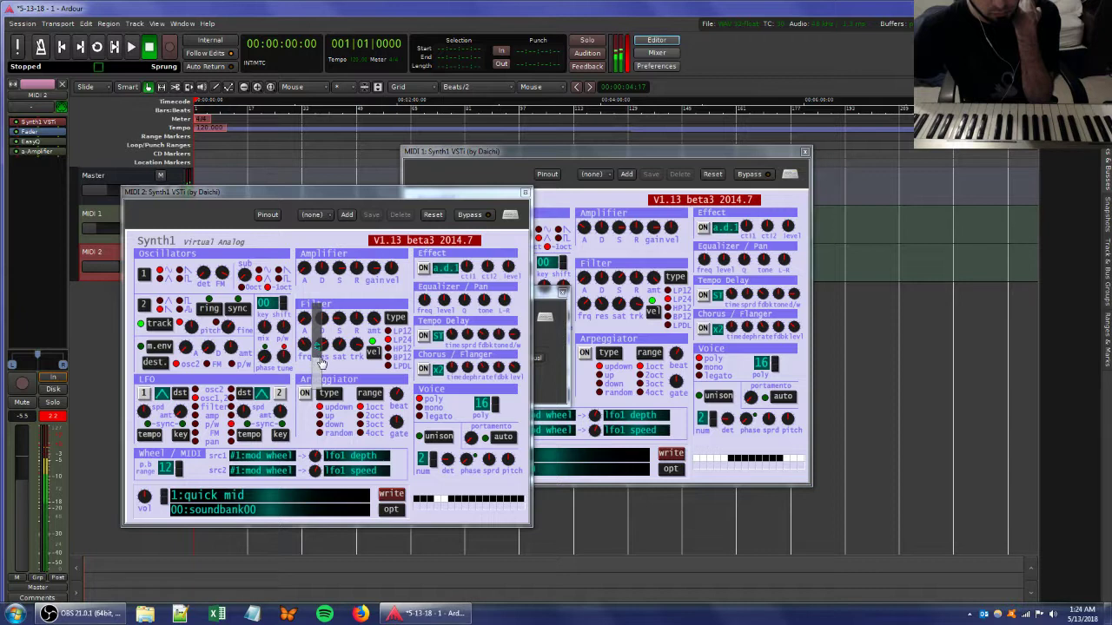
{"action": "double_click", "coordinate": [31, 142]}
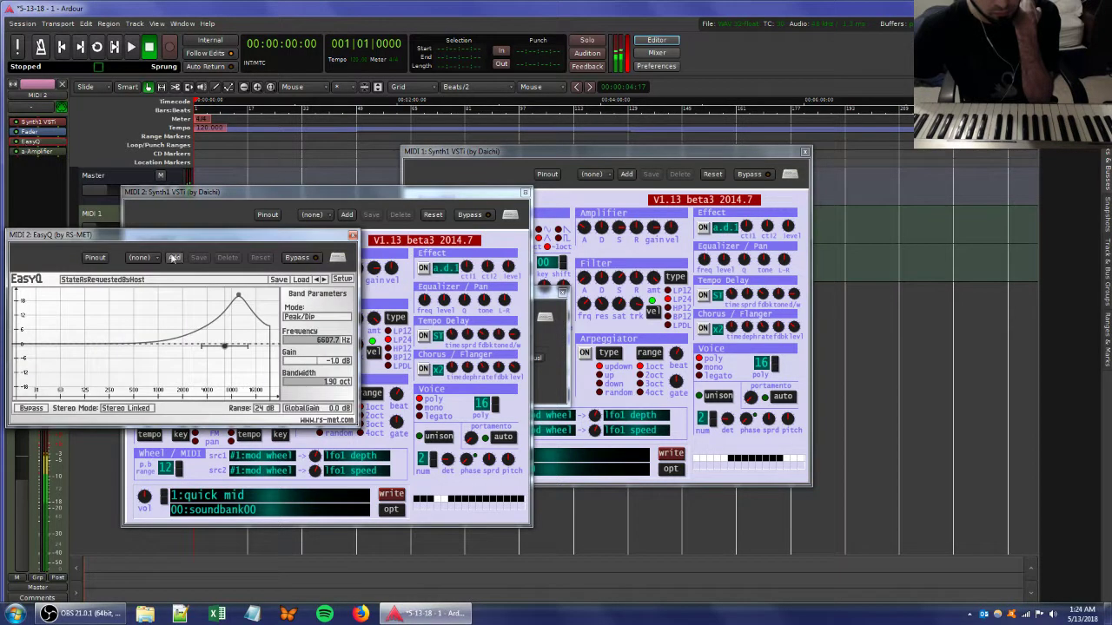
{"action": "left_click_drag", "start_coordinate": [240, 297], "coordinate": [213, 318]}
{"action": "left_click", "coordinate": [388, 212]}
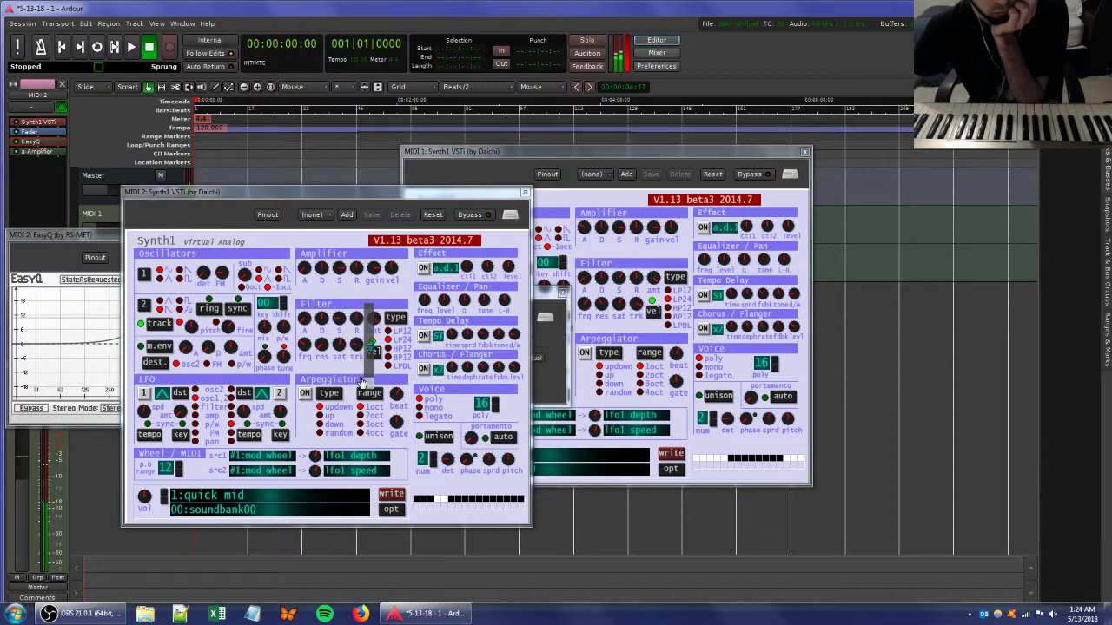
{"action": "left_click_drag", "start_coordinate": [317, 367], "coordinate": [318, 346]}
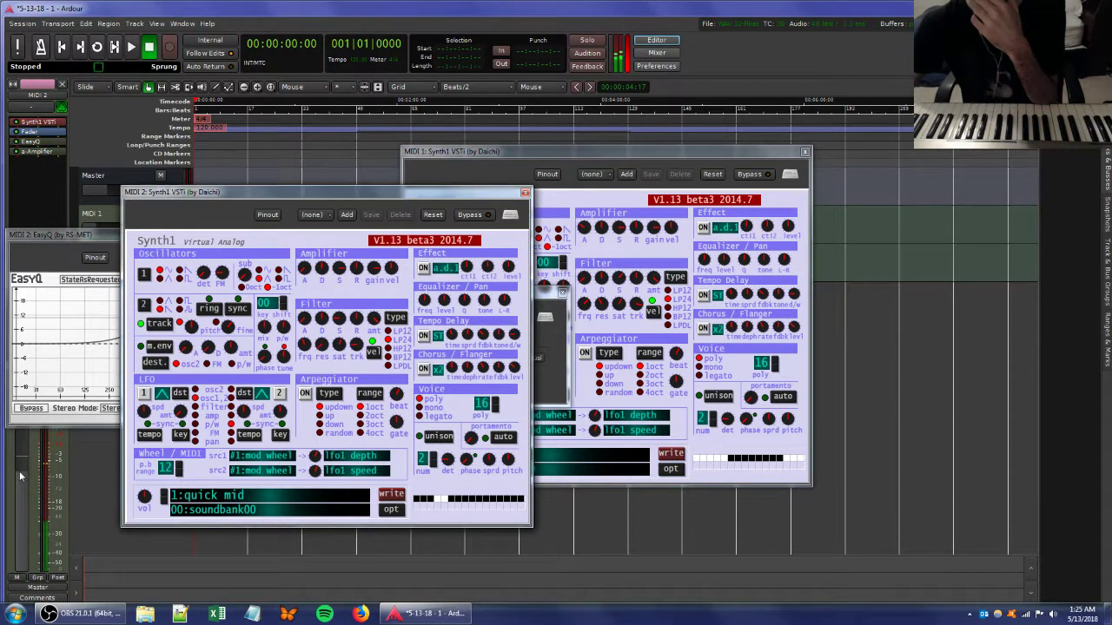
- Add the favorite compressor DensitymkII at the end of MIDI 2's plugin chain and move the EasyQ window aside
{"action": "right_click", "coordinate": [33, 165]}
{"action": "mouse_move", "coordinate": [87, 171]}
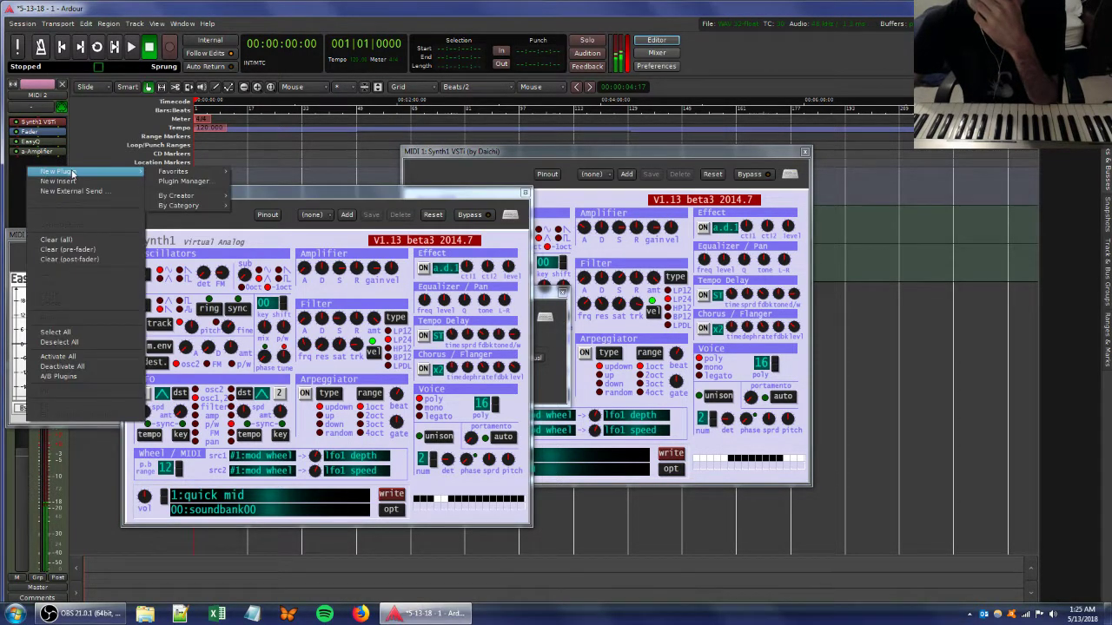
{"action": "mouse_move", "coordinate": [215, 172]}
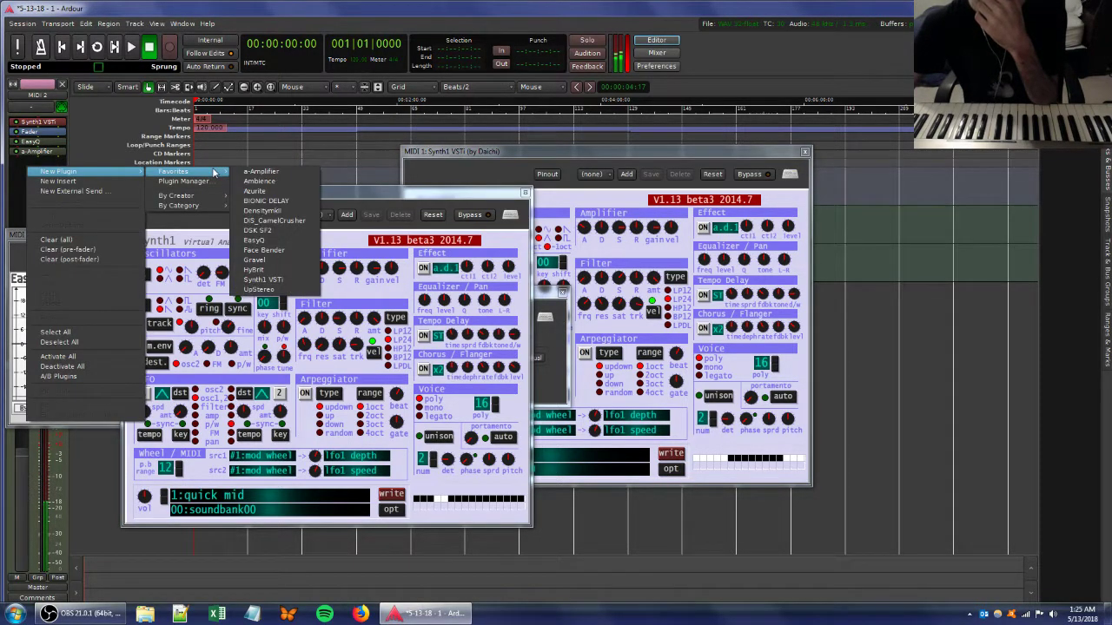
{"action": "left_click", "coordinate": [257, 217]}
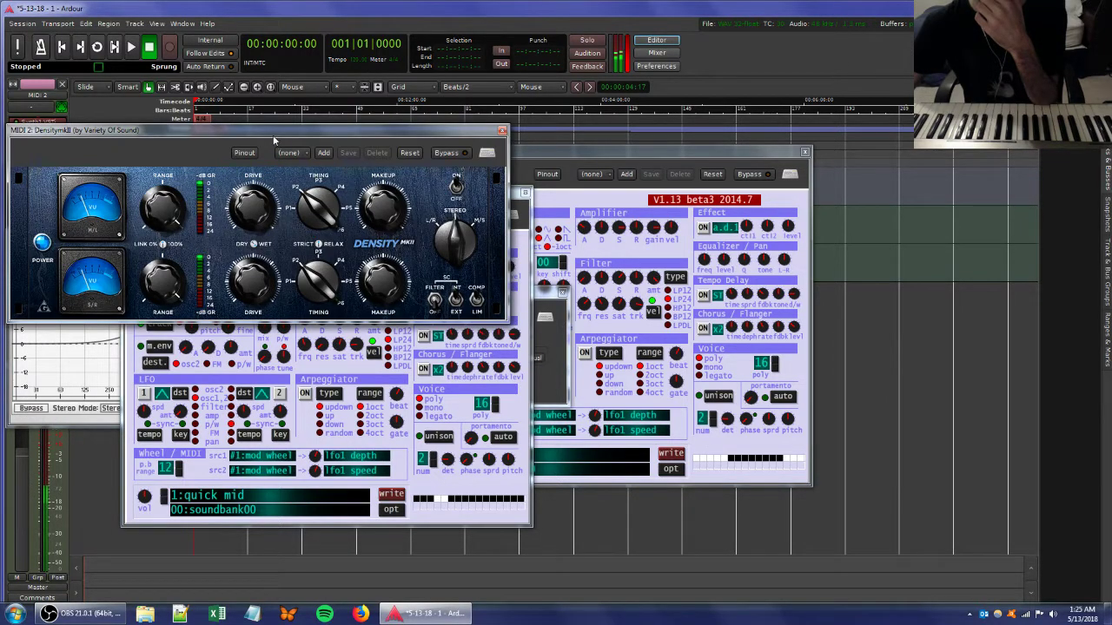
{"action": "left_click_drag", "start_coordinate": [81, 240], "coordinate": [476, 239]}
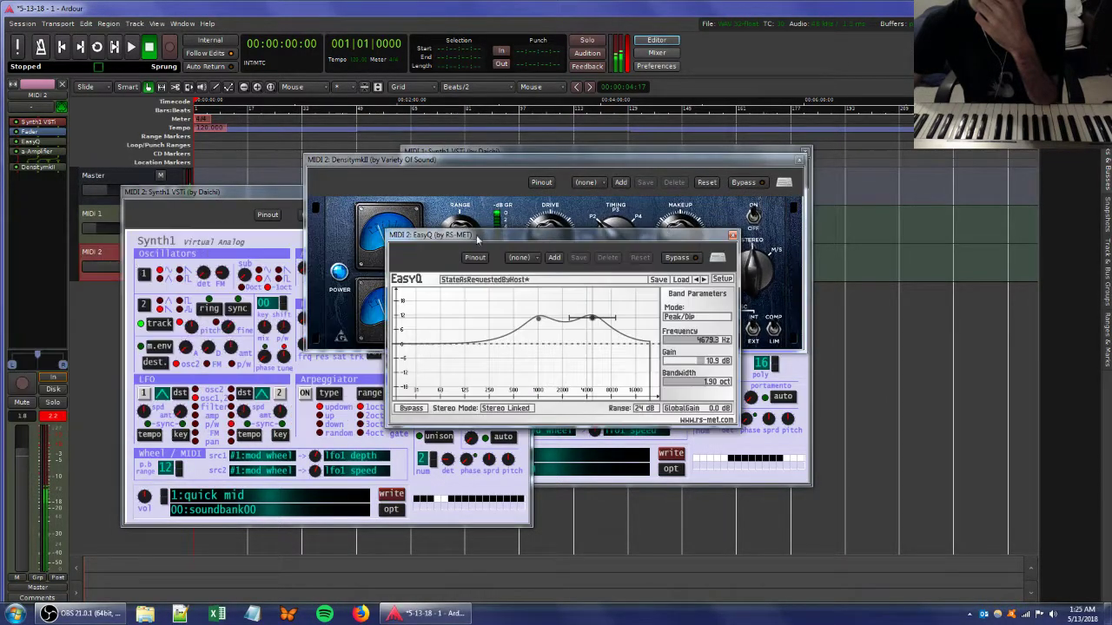
- Set the Ambience reverb on MIDI 1 to about 1.3 dB dry and -21.3 dB wet
{"action": "left_click", "coordinate": [111, 214]}
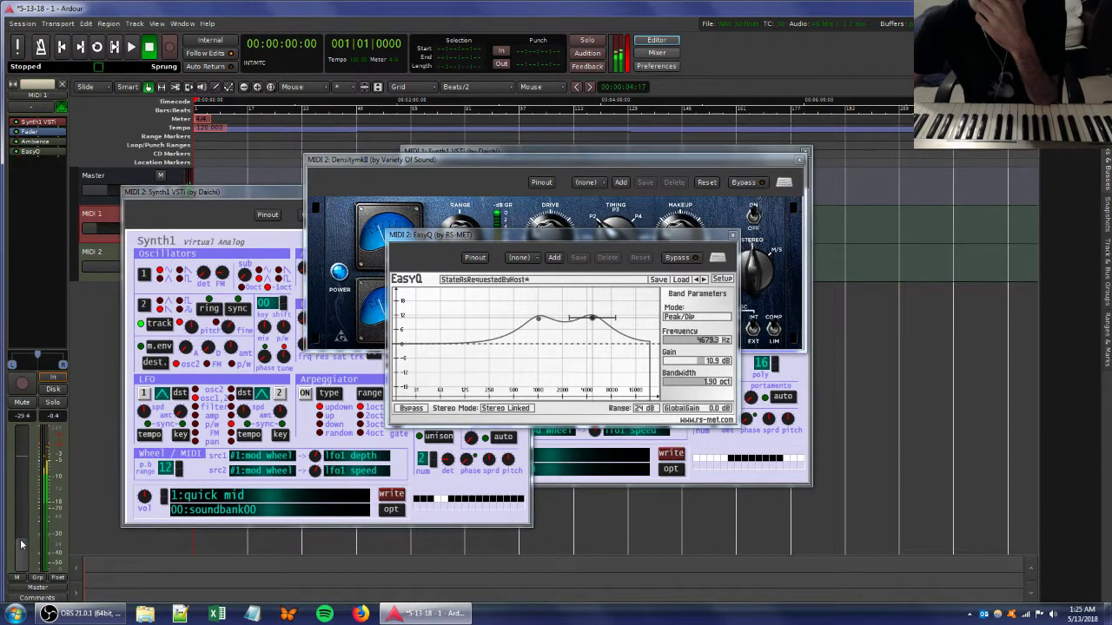
{"action": "double_click", "coordinate": [35, 142]}
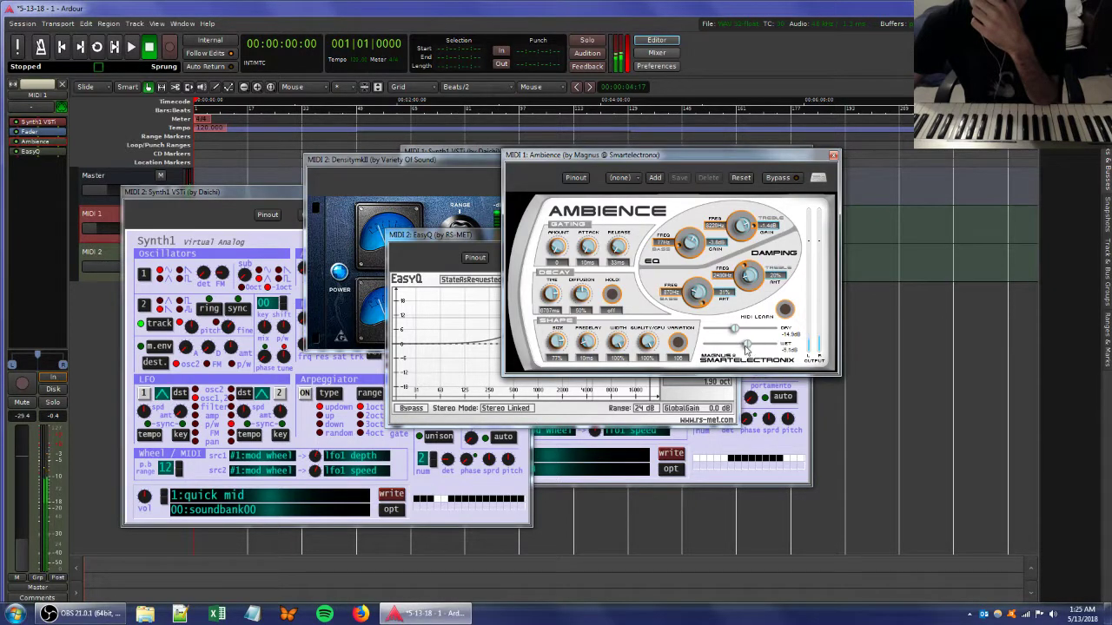
{"action": "mouse_move", "coordinate": [746, 348]}
{"action": "left_mouse_down"}
{"action": "mouse_move", "coordinate": [733, 349]}
{"action": "mouse_move", "coordinate": [749, 329]}
{"action": "left_mouse_up"}
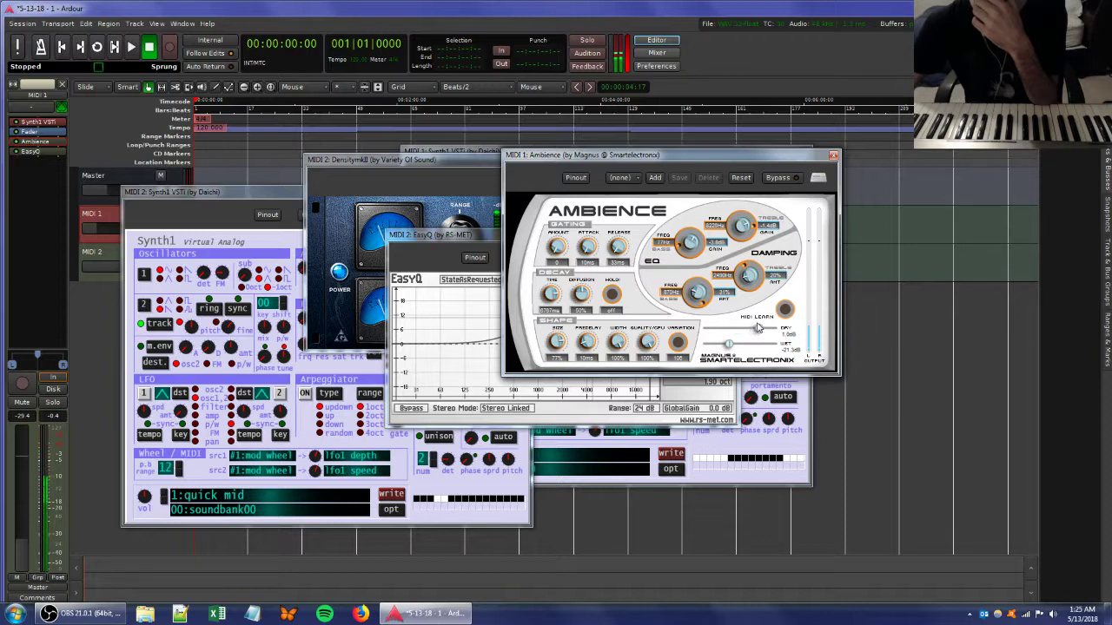
- Bring up MIDI 1's Synth1 editor and adjust its filter frequency and resonance
{"action": "left_click", "coordinate": [18, 124]}
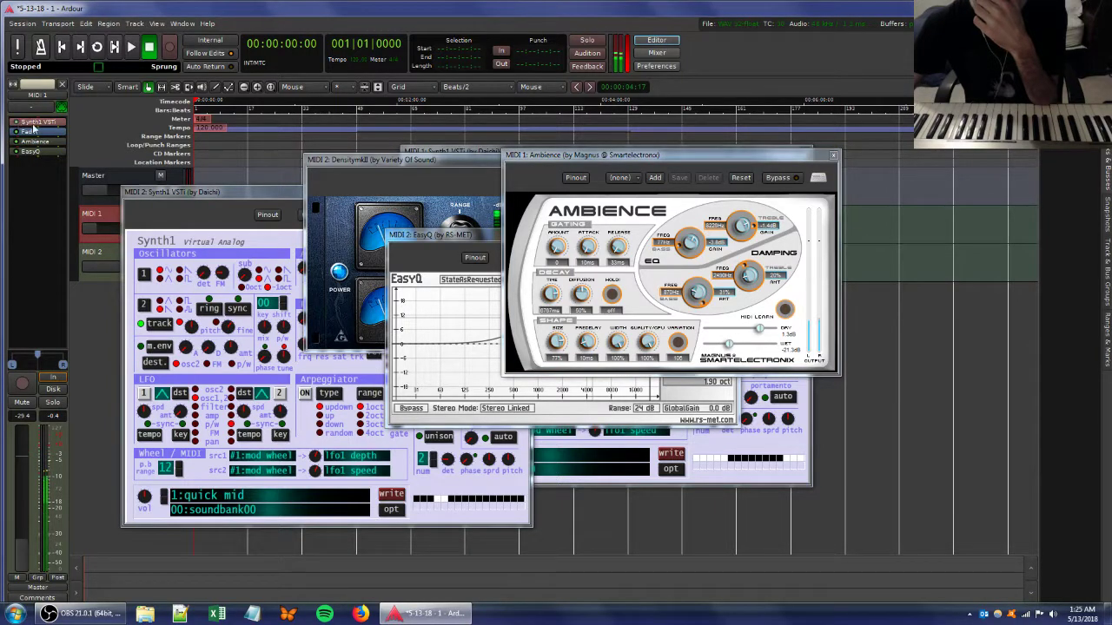
{"action": "double_click", "coordinate": [35, 131]}
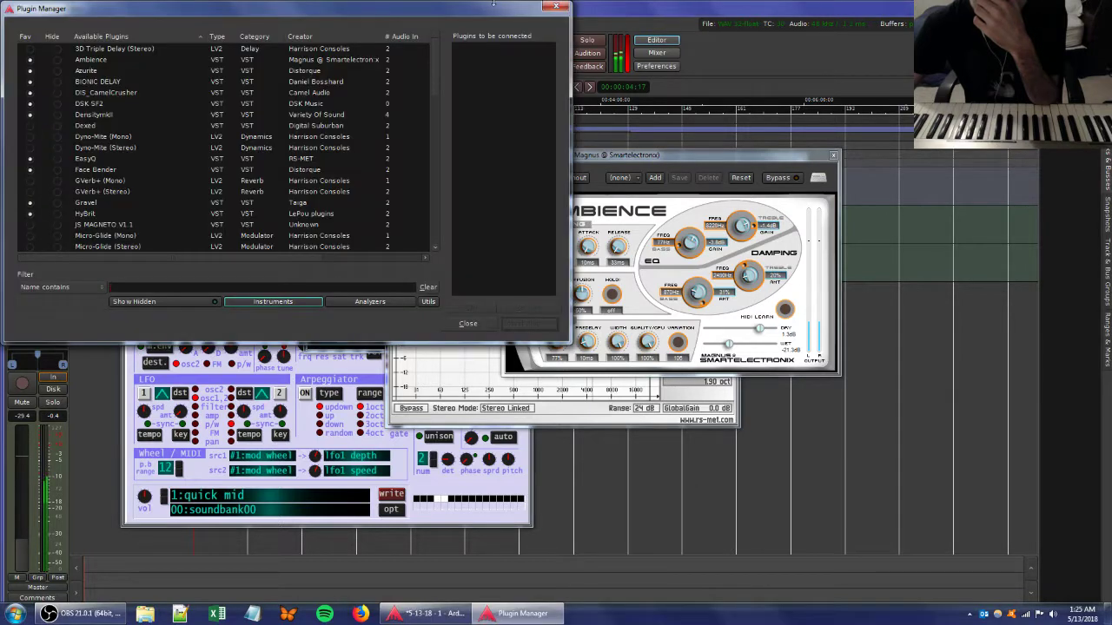
{"action": "left_click", "coordinate": [556, 7]}
{"action": "double_click", "coordinate": [38, 121]}
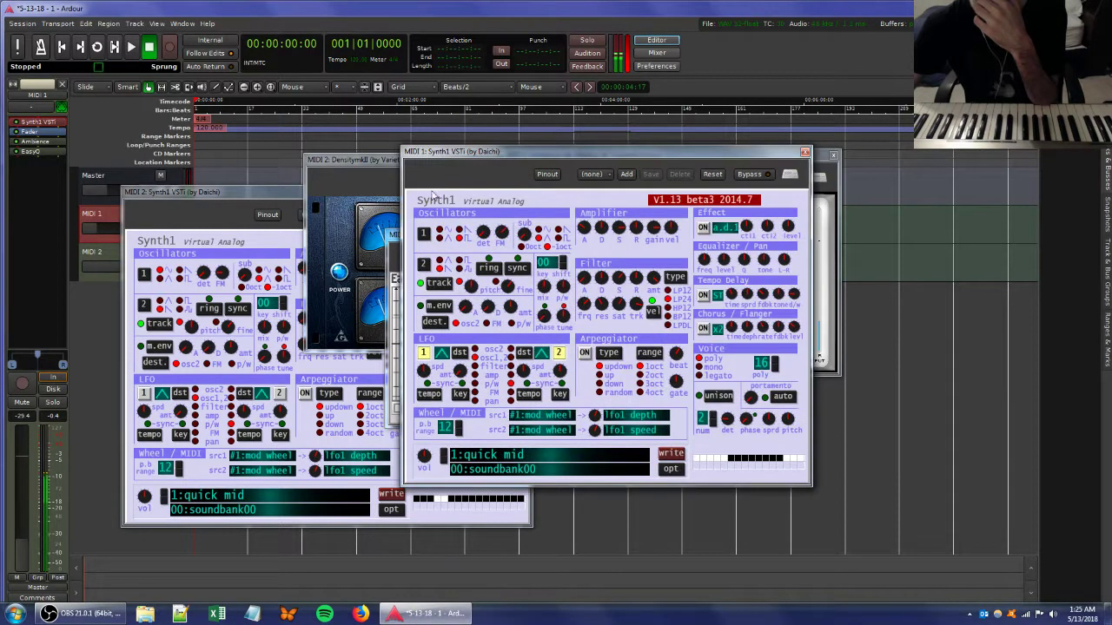
{"action": "left_click", "coordinate": [584, 305]}
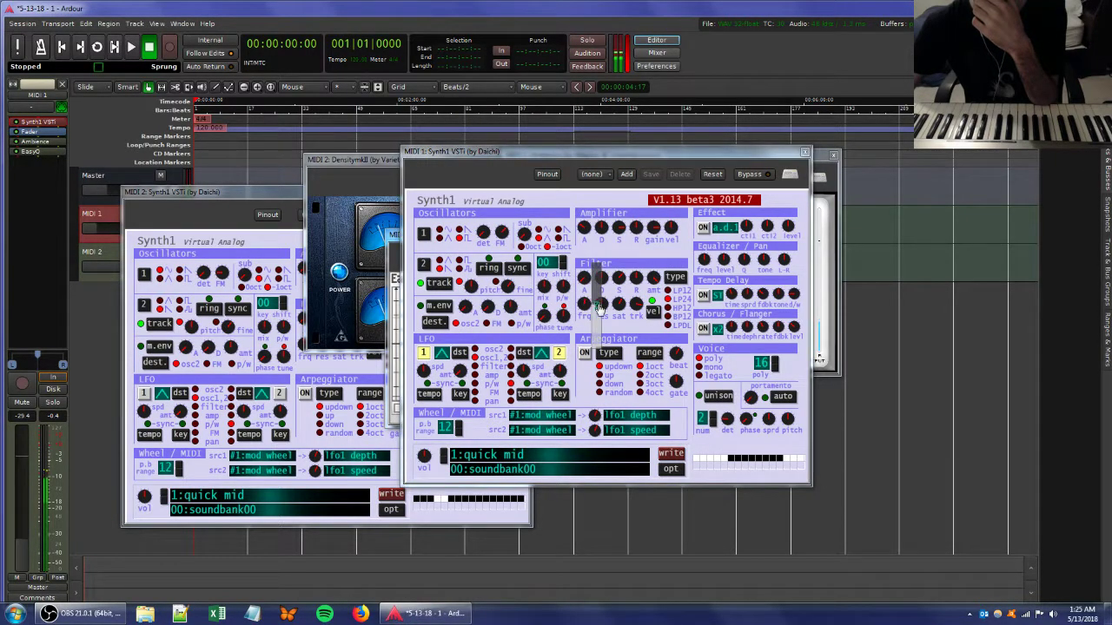
{"action": "left_click_drag", "start_coordinate": [598, 309], "coordinate": [633, 340]}
- Close MIDI 2's Synth1 editor and fine-tune the filter envelope release and resonance in MIDI 1's Synth1
{"action": "left_click", "coordinate": [95, 253]}
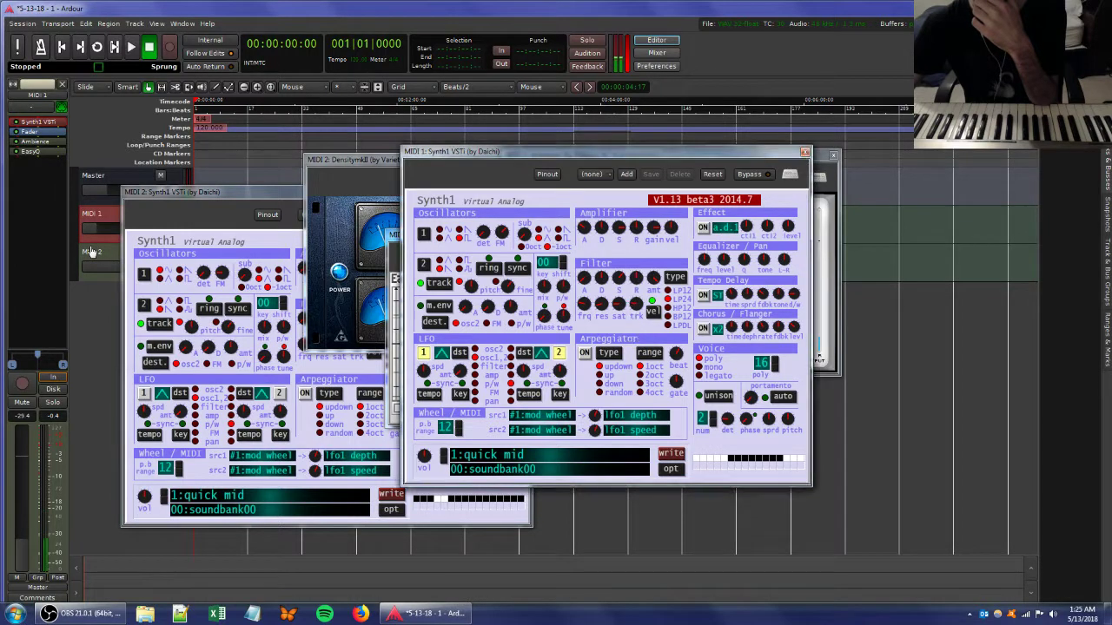
{"action": "double_click", "coordinate": [35, 123]}
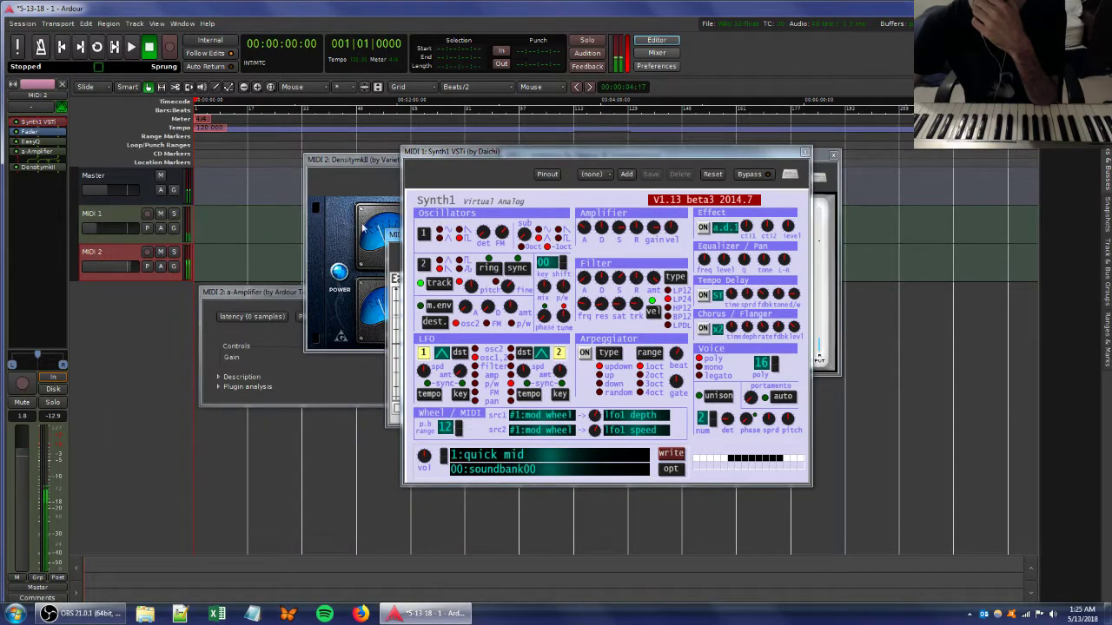
{"action": "left_click_drag", "start_coordinate": [635, 278], "coordinate": [637, 277]}
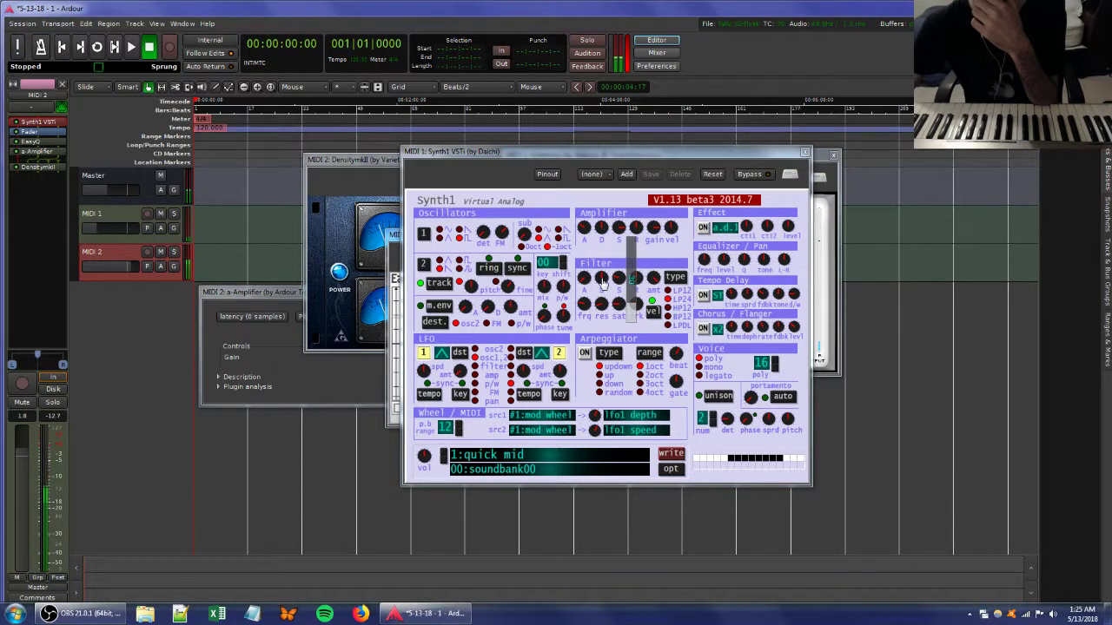
{"action": "left_click_drag", "start_coordinate": [616, 306], "coordinate": [596, 336]}
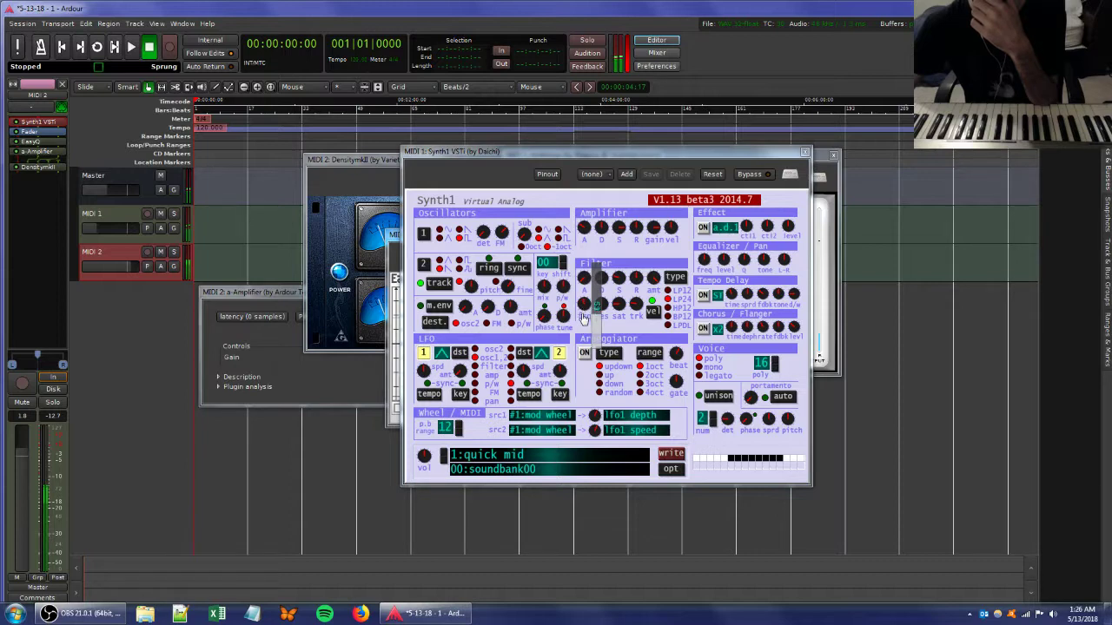
- Select the MIDI 1 track, reopen its Synth1 editor and readjust the filter resonance
{"action": "left_click", "coordinate": [118, 212]}
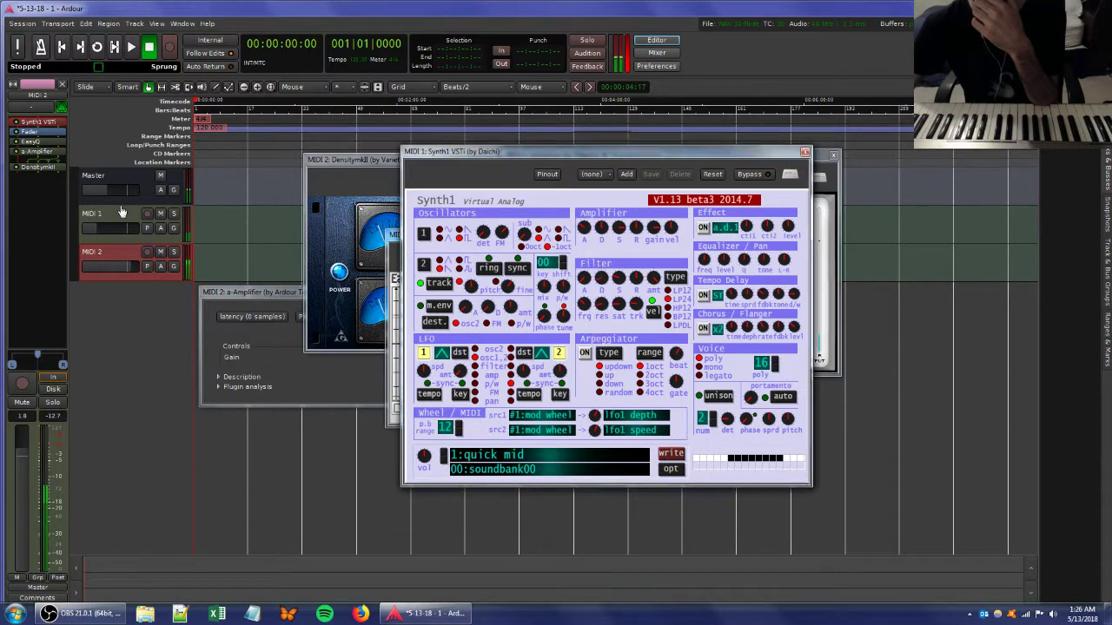
{"action": "double_click", "coordinate": [32, 123]}
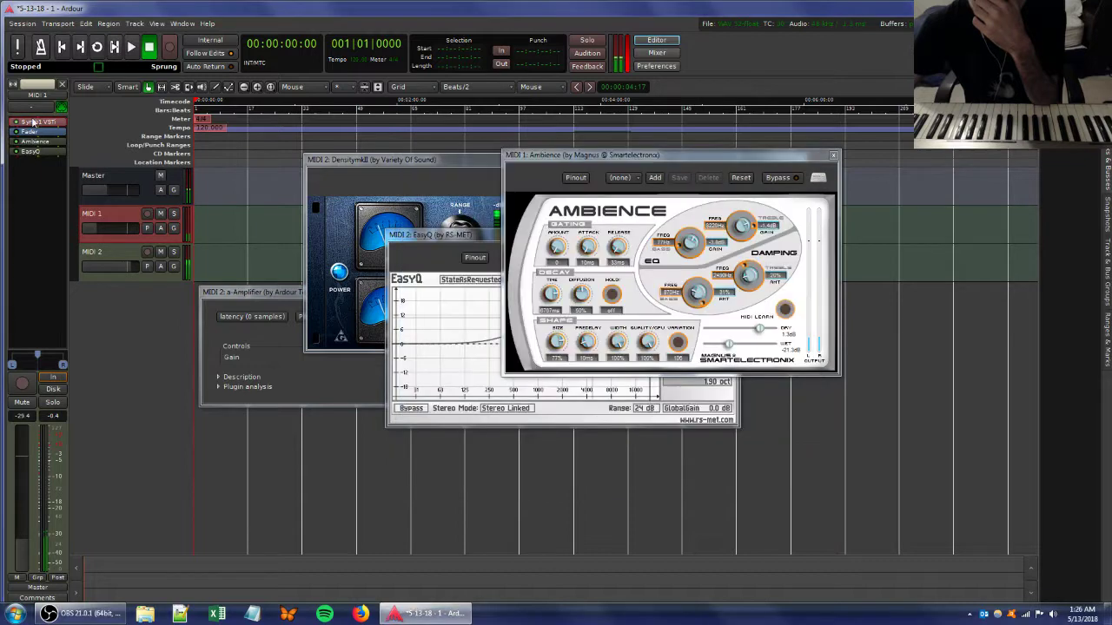
{"action": "double_click", "coordinate": [32, 123]}
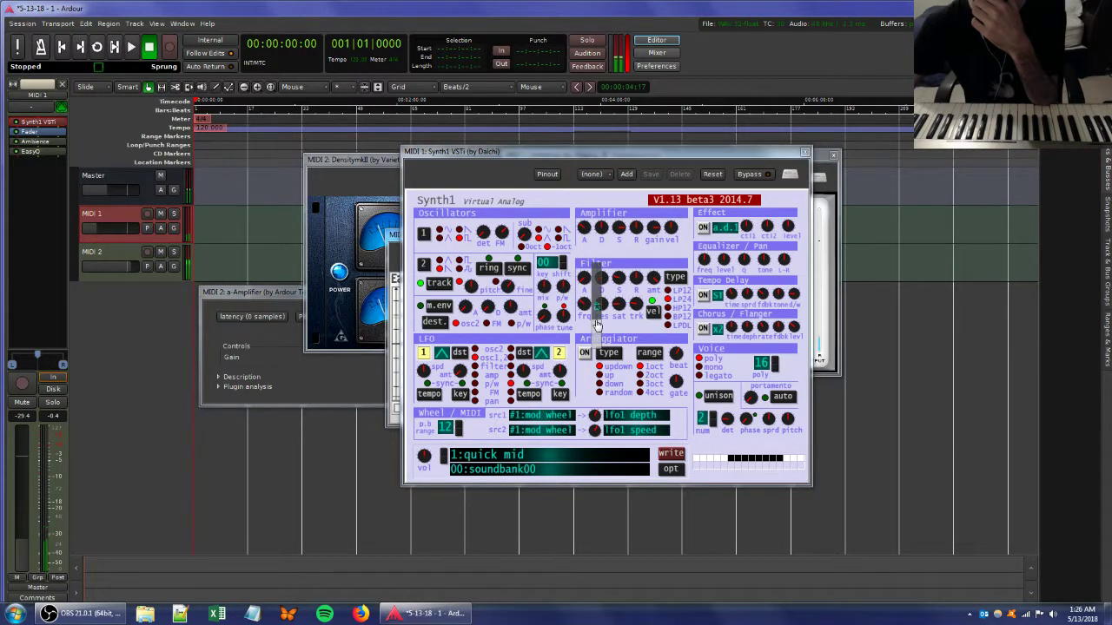
- Pull down the boosted EasyQ bands on MIDI 1, placing the lowest one at about 70 Hz and -0.7 dB
{"action": "double_click", "coordinate": [55, 153]}
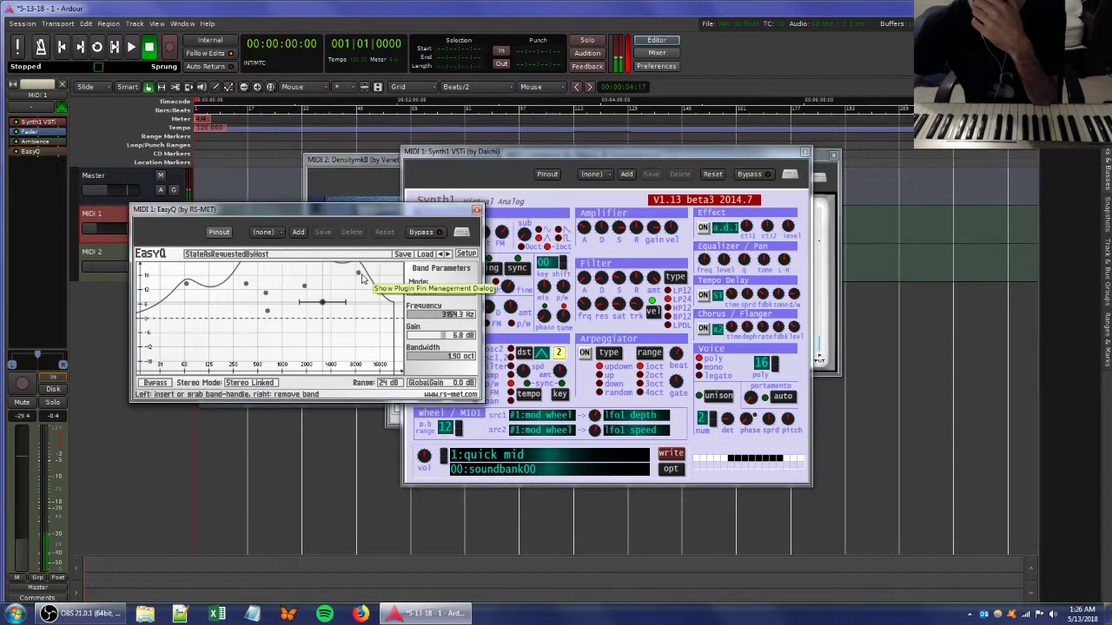
{"action": "left_click_drag", "start_coordinate": [359, 278], "coordinate": [326, 344]}
{"action": "left_click", "coordinate": [304, 288]}
{"action": "left_click_drag", "start_coordinate": [305, 294], "coordinate": [213, 322]}
{"action": "left_click_drag", "start_coordinate": [185, 281], "coordinate": [188, 320]}
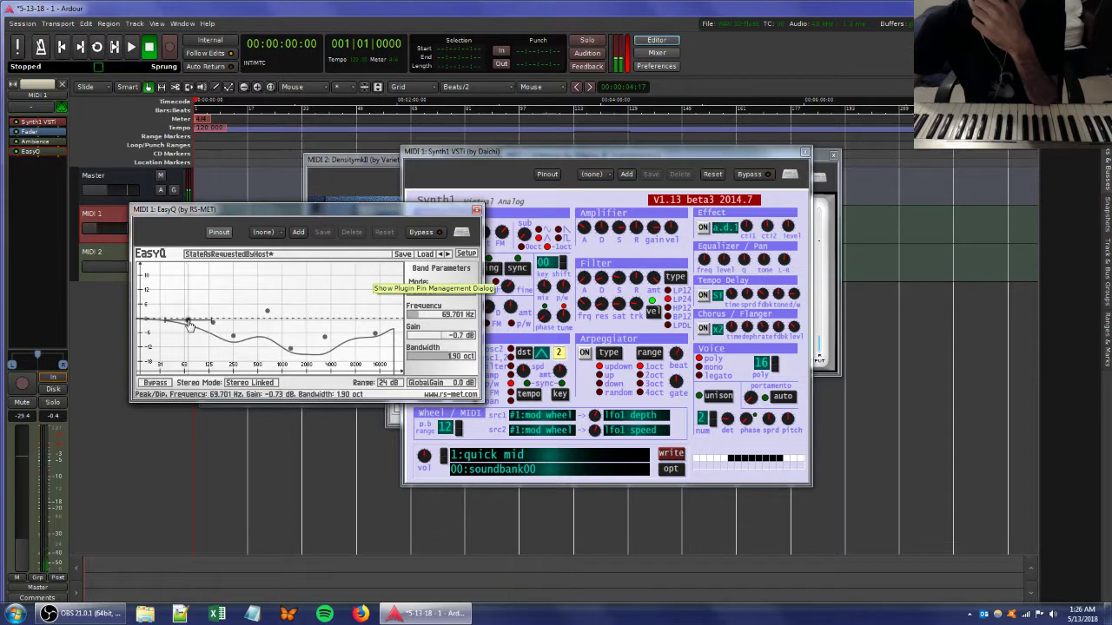
- Select the MIDI 2 track and close all open plugin windows of both tracks
{"action": "left_click", "coordinate": [109, 260]}
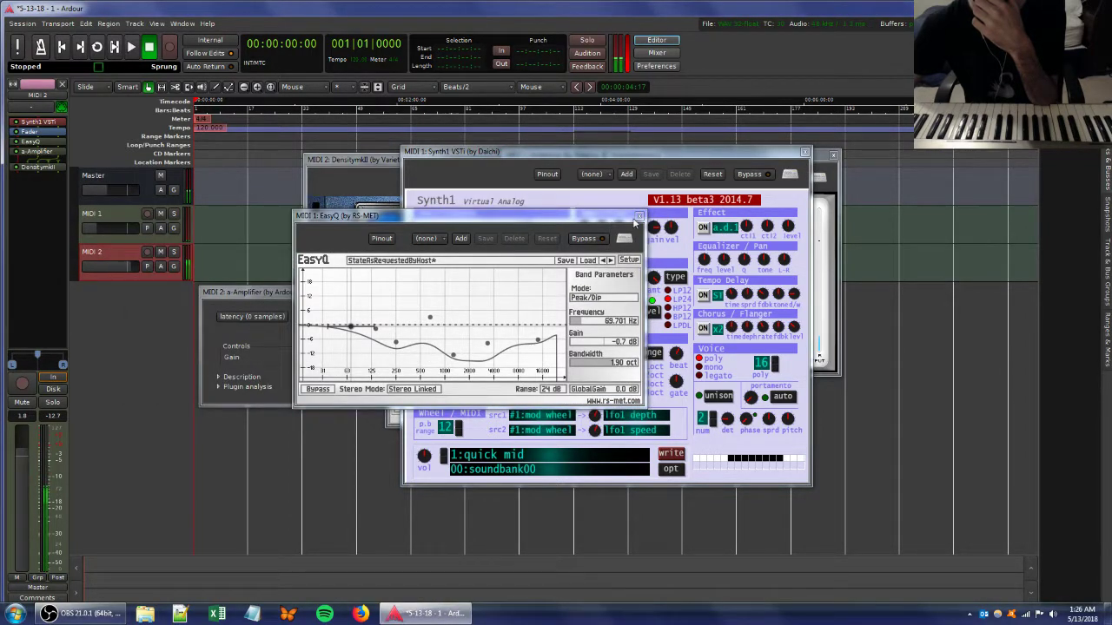
{"action": "left_click", "coordinate": [639, 216]}
{"action": "left_click", "coordinate": [804, 154]}
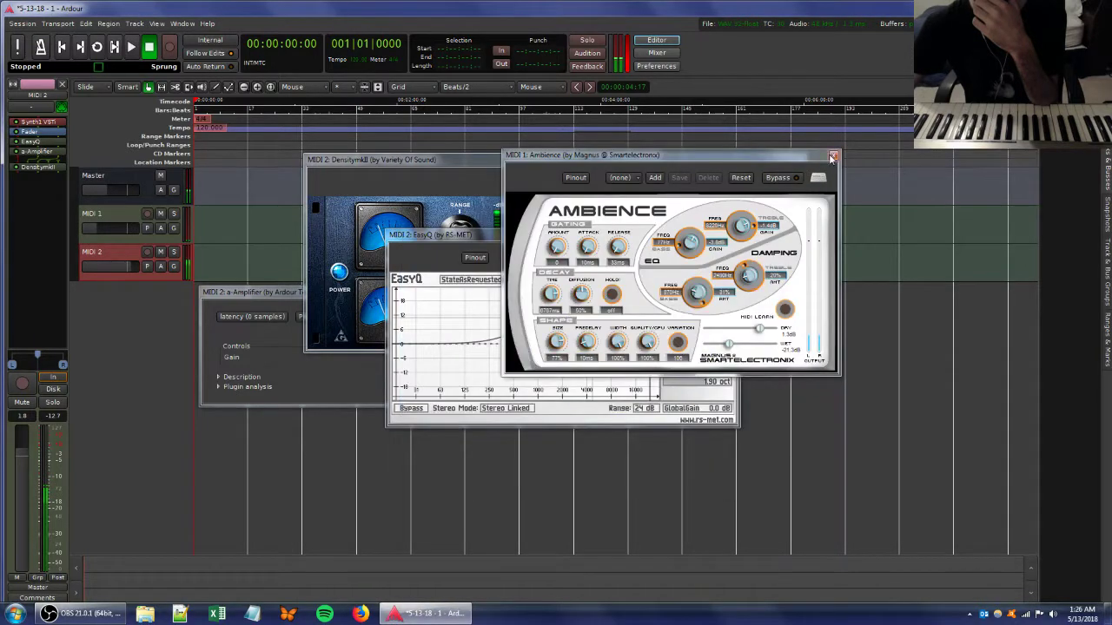
{"action": "left_click", "coordinate": [833, 156]}
{"action": "left_click", "coordinate": [736, 235]}
{"action": "left_click", "coordinate": [797, 160]}
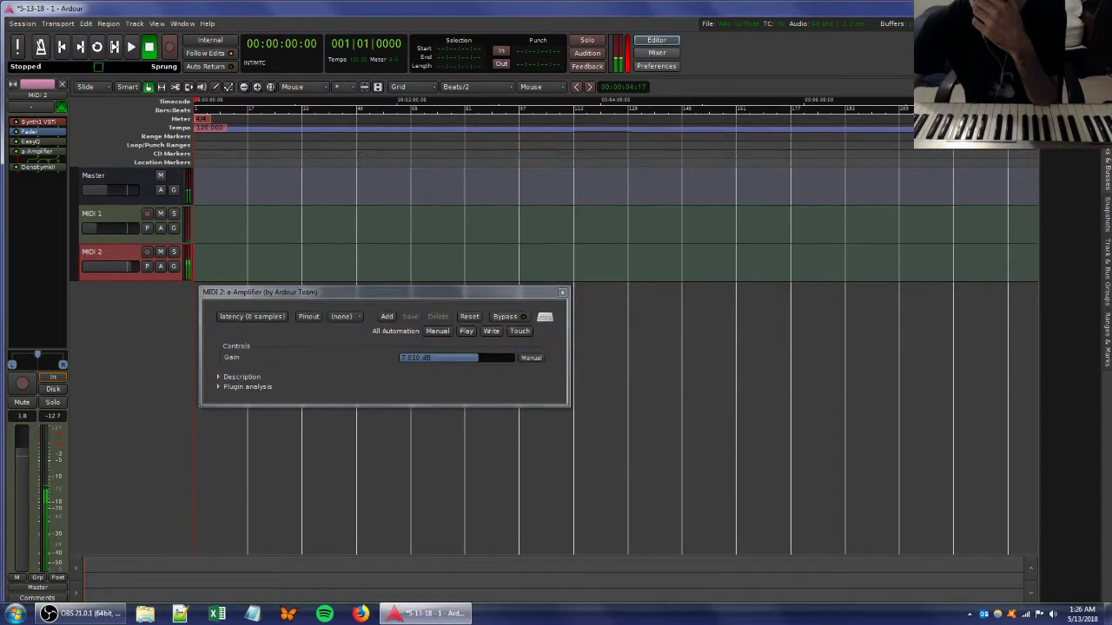
{"action": "left_click", "coordinate": [564, 292]}
- Remove the MIDI 1 track from the session and confirm the removal
{"action": "right_click", "coordinate": [94, 218]}
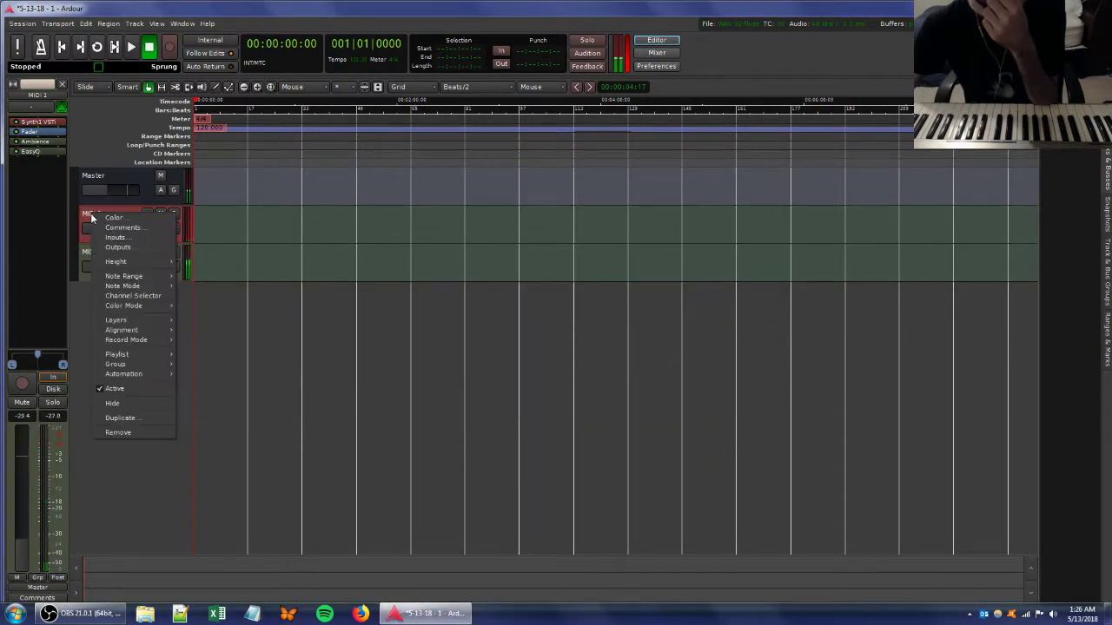
{"action": "left_click", "coordinate": [130, 433]}
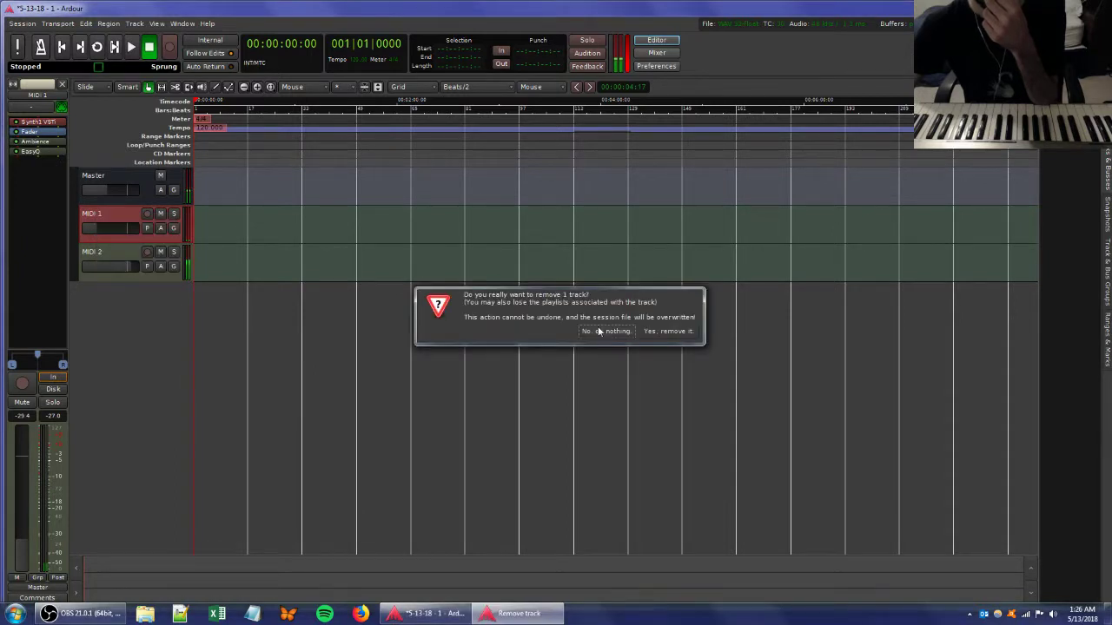
{"action": "left_click", "coordinate": [670, 331]}
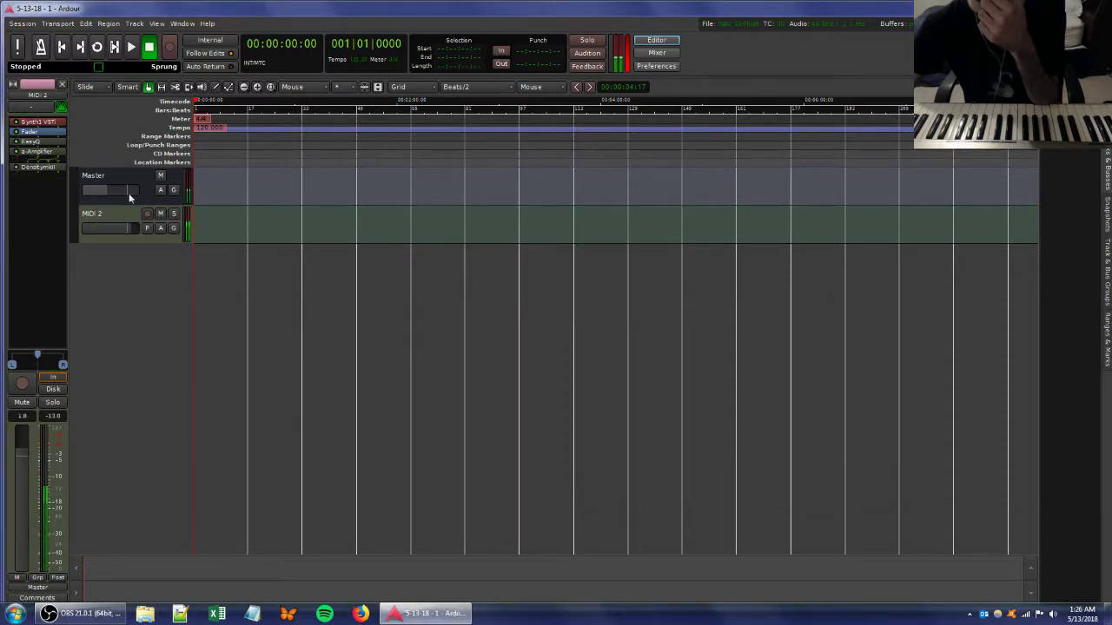
- In MIDI 2's EasyQ, cut the high band to about -14.1 dB near 7917 Hz and add a band at about 1342 Hz, -1.2 dB
{"action": "double_click", "coordinate": [31, 142]}
{"action": "left_click_drag", "start_coordinate": [595, 322], "coordinate": [612, 377]}
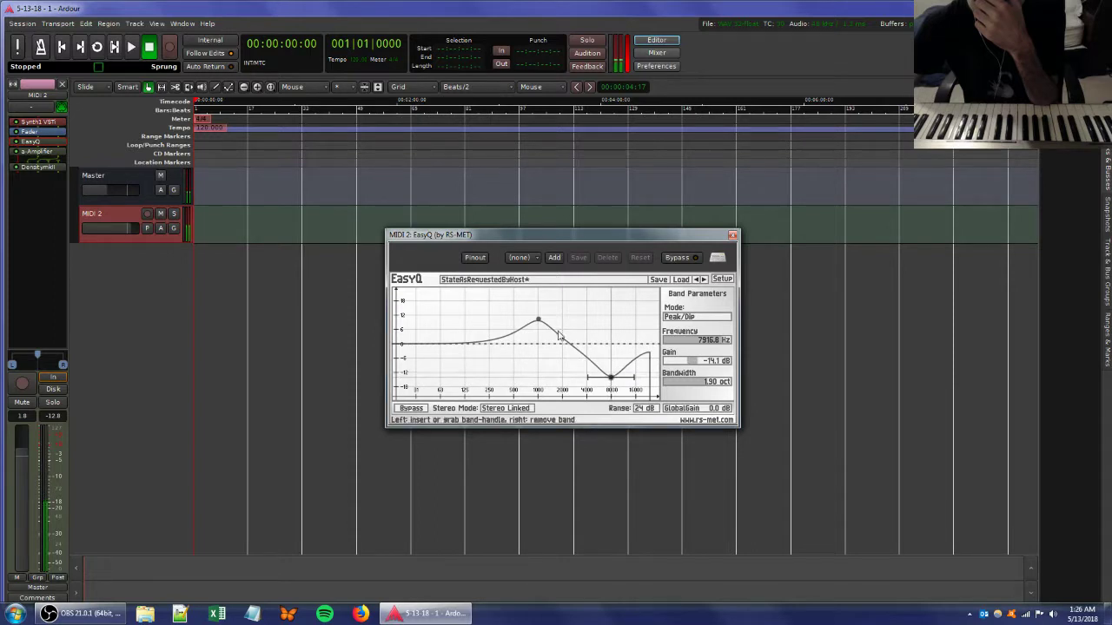
{"action": "mouse_move", "coordinate": [559, 335]}
{"action": "left_mouse_down"}
{"action": "mouse_move", "coordinate": [556, 326]}
{"action": "mouse_move", "coordinate": [568, 330]}
{"action": "mouse_move", "coordinate": [549, 348]}
{"action": "left_mouse_up"}
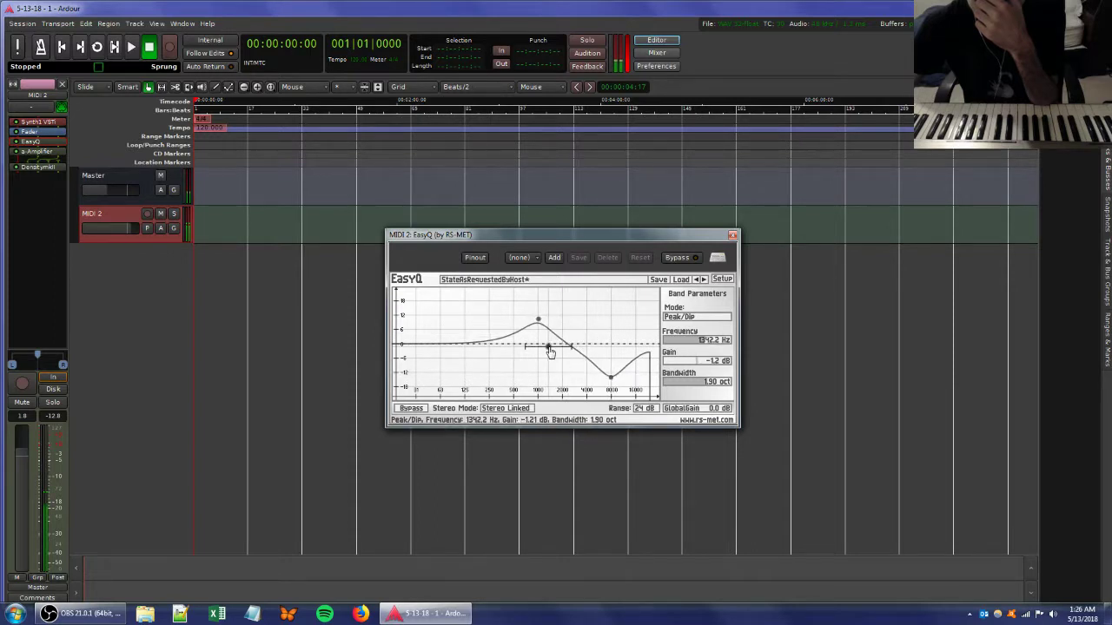
- Open MIDI 2's Synth1 editor, raise the a-Amplifier gain to about 9.69 dB and close the amplifier window
{"action": "double_click", "coordinate": [36, 122]}
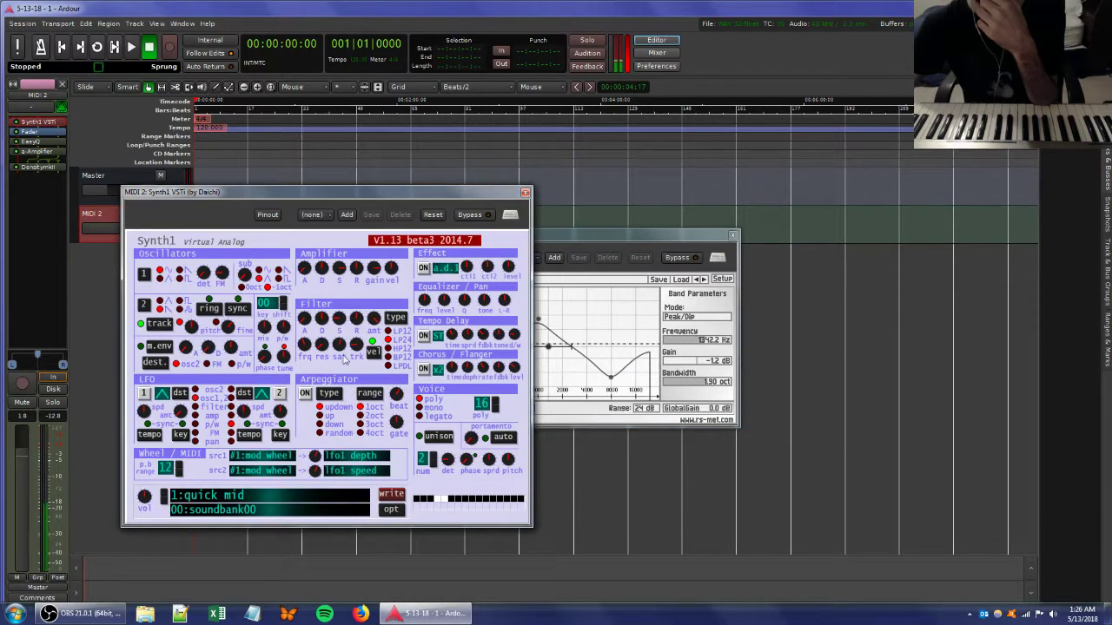
{"action": "double_click", "coordinate": [36, 151]}
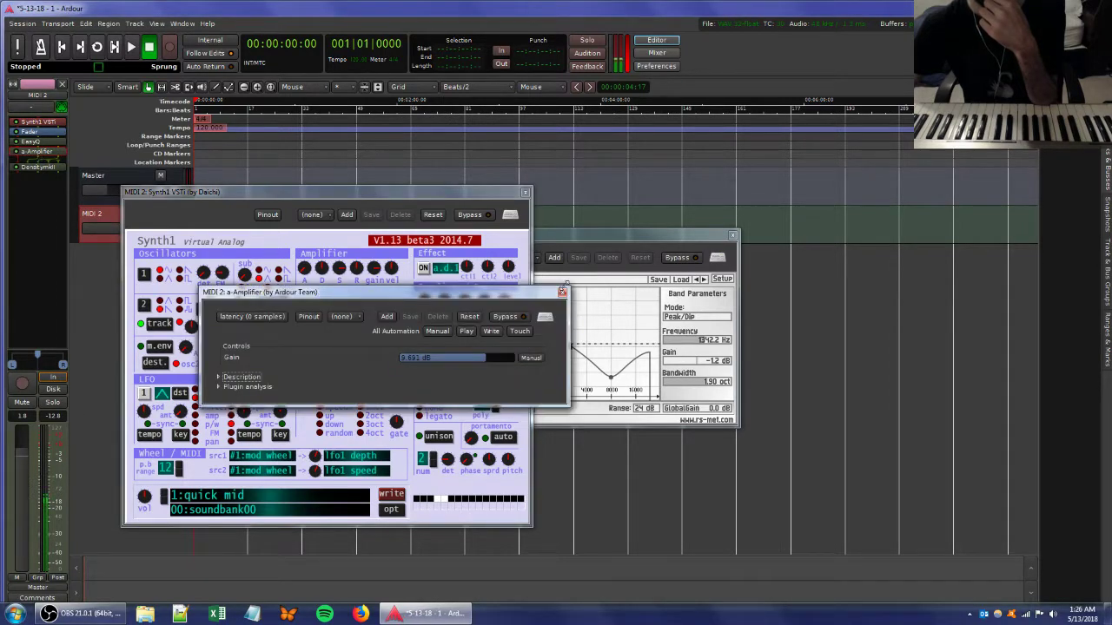
{"action": "left_click", "coordinate": [562, 293]}
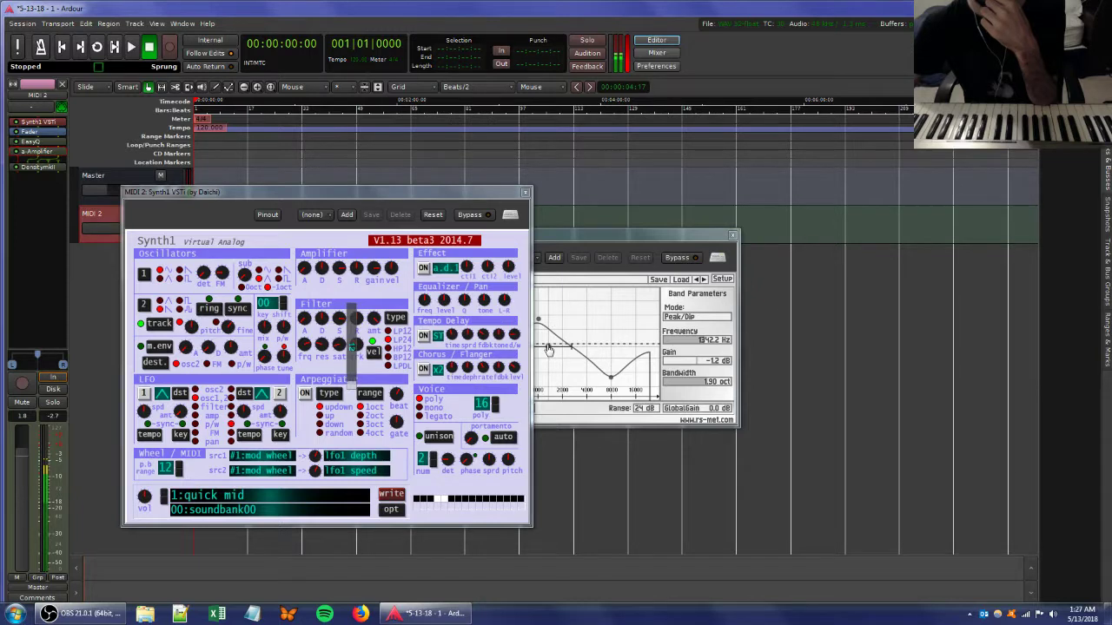
- Move MIDI 2's outer EasyQ bands to about 553 Hz, -5.8 dB and 3369 Hz, -6.3 dB, with global gain at -9.5 dB
{"action": "left_click_drag", "start_coordinate": [548, 348], "coordinate": [517, 383]}
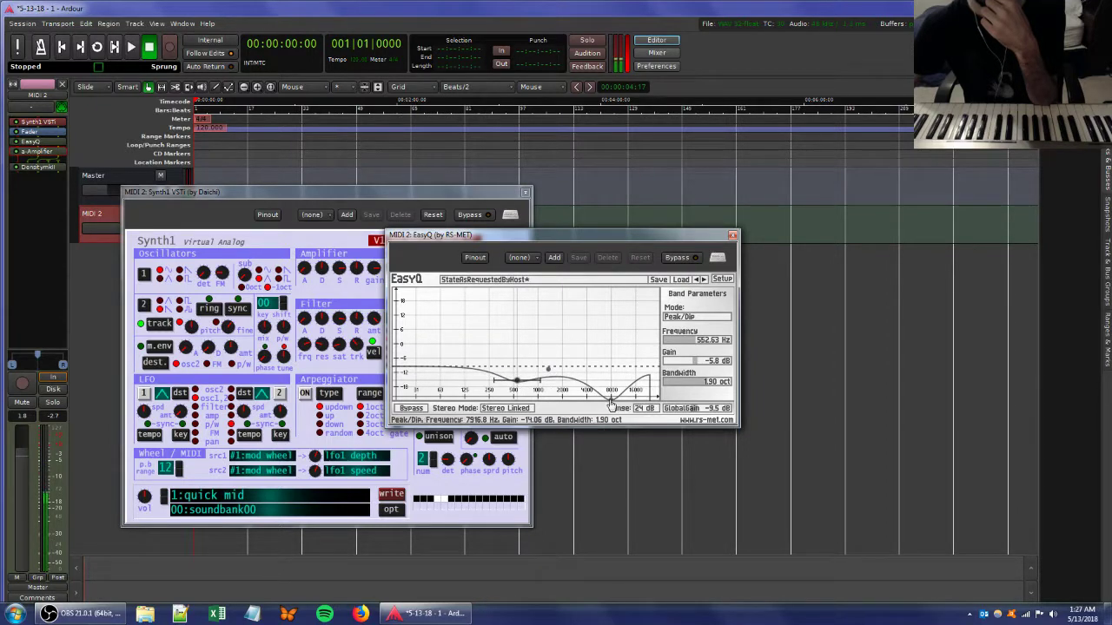
{"action": "left_click_drag", "start_coordinate": [612, 404], "coordinate": [580, 381]}
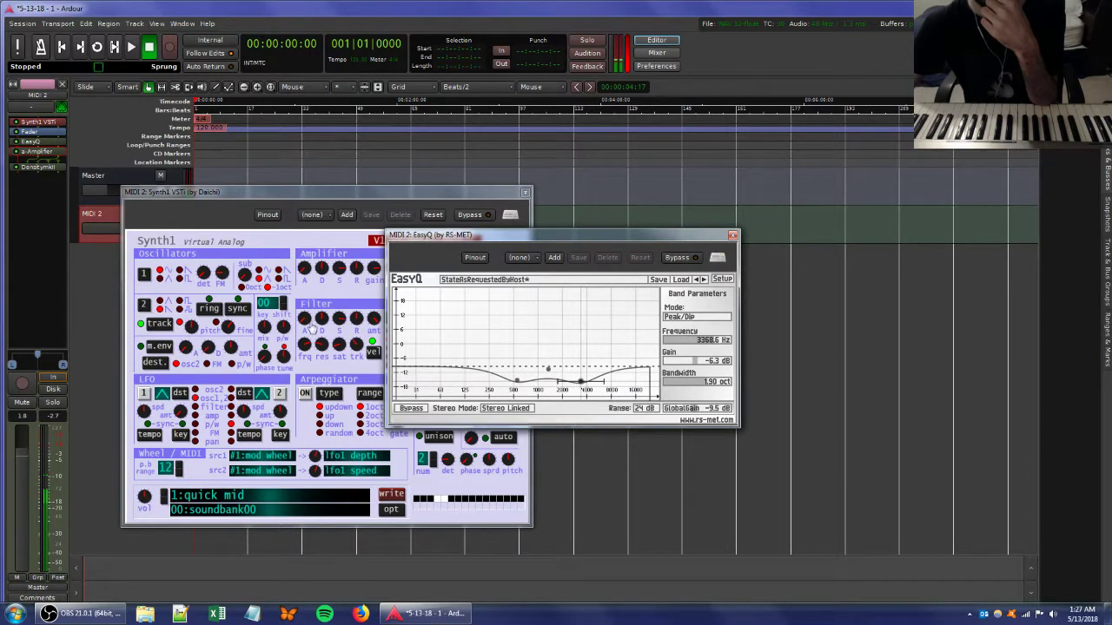
- Lower the gain of MIDI 2's a-Amplifier to about 1.44 dB and close the EasyQ window
{"action": "double_click", "coordinate": [36, 151]}
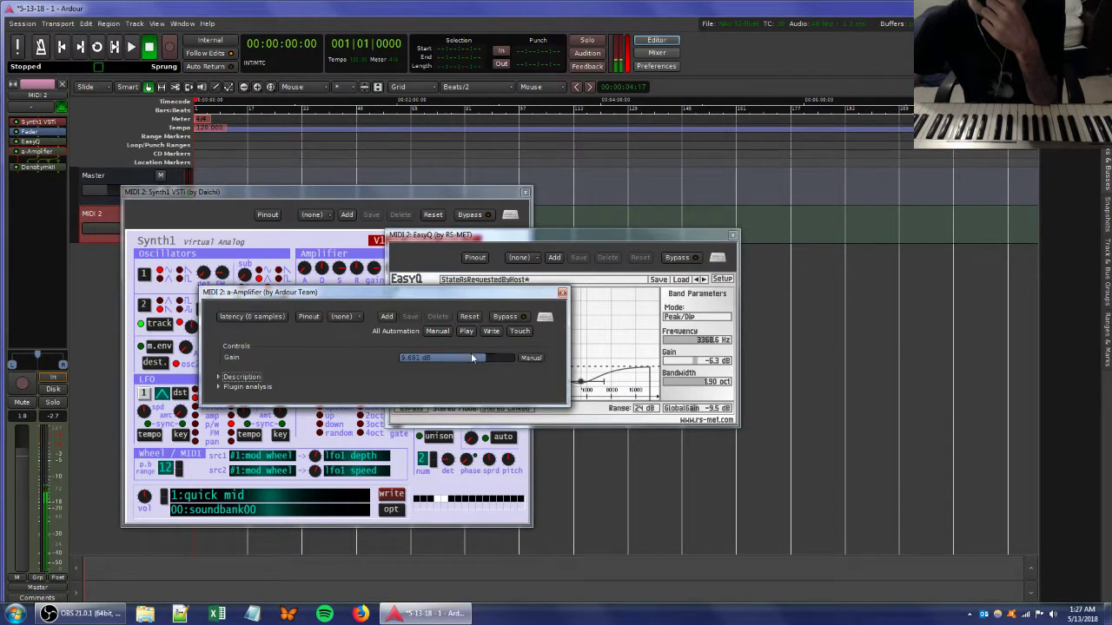
{"action": "scroll", "coordinate": [477, 359], "scroll_direction": "up", "scroll_amount": 2}
{"action": "scroll", "coordinate": [459, 358], "scroll_direction": "down", "scroll_amount": 1}
{"action": "left_click", "coordinate": [289, 249]}
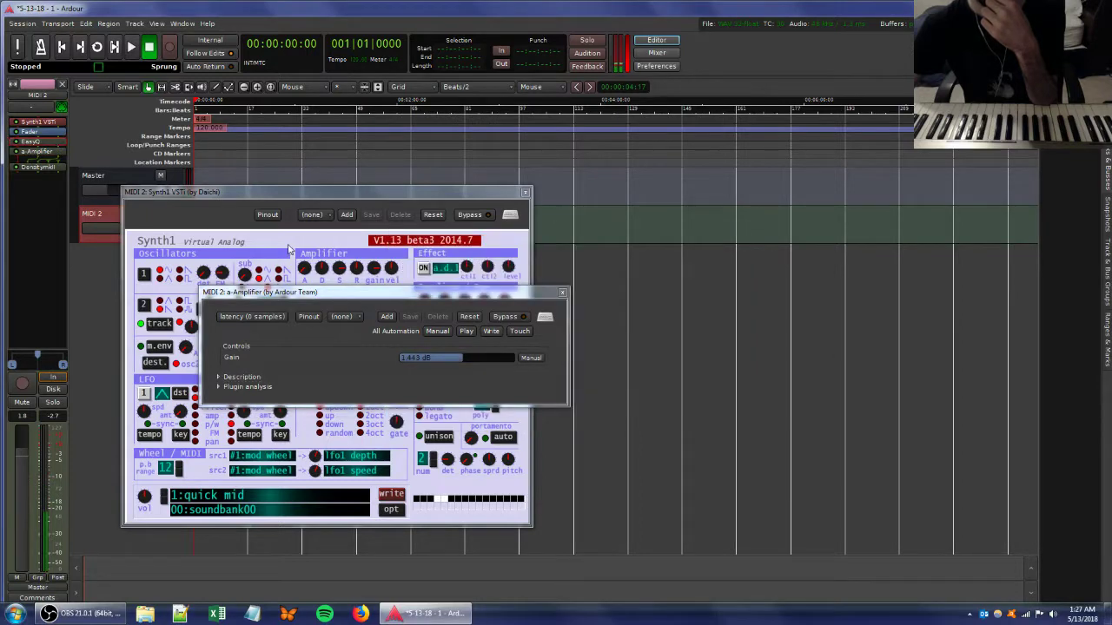
- Add a second EasyQ to MIDI 2 with a 9.9 dB boost at about 8737 Hz, and close its window and the amplifier's
{"action": "right_click", "coordinate": [28, 220]}
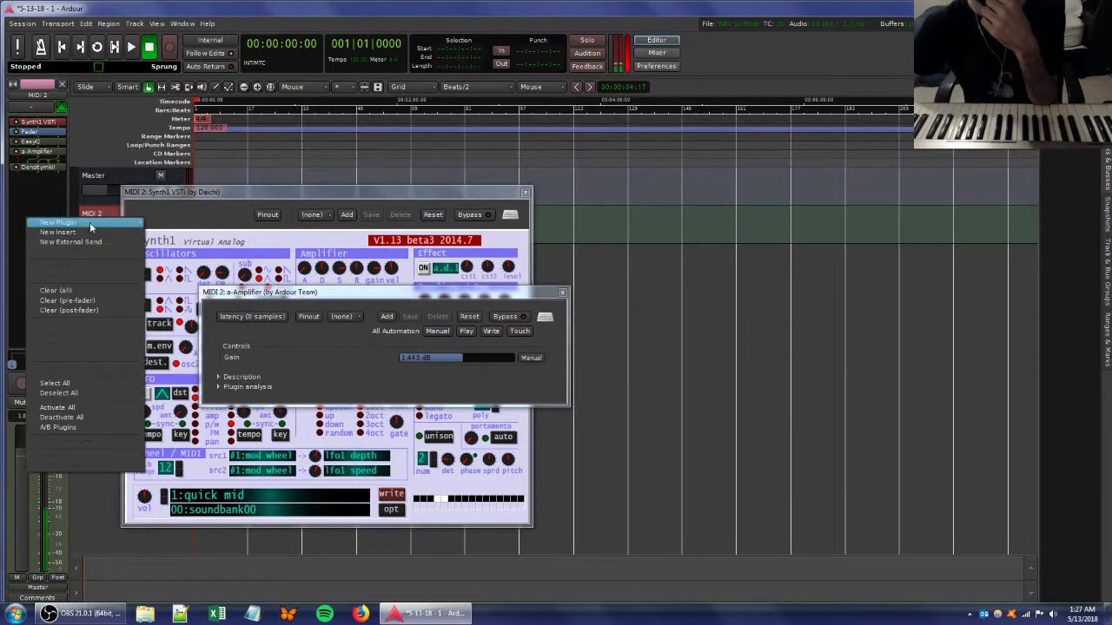
{"action": "mouse_move", "coordinate": [90, 225]}
{"action": "mouse_move", "coordinate": [260, 228]}
{"action": "left_click", "coordinate": [287, 301]}
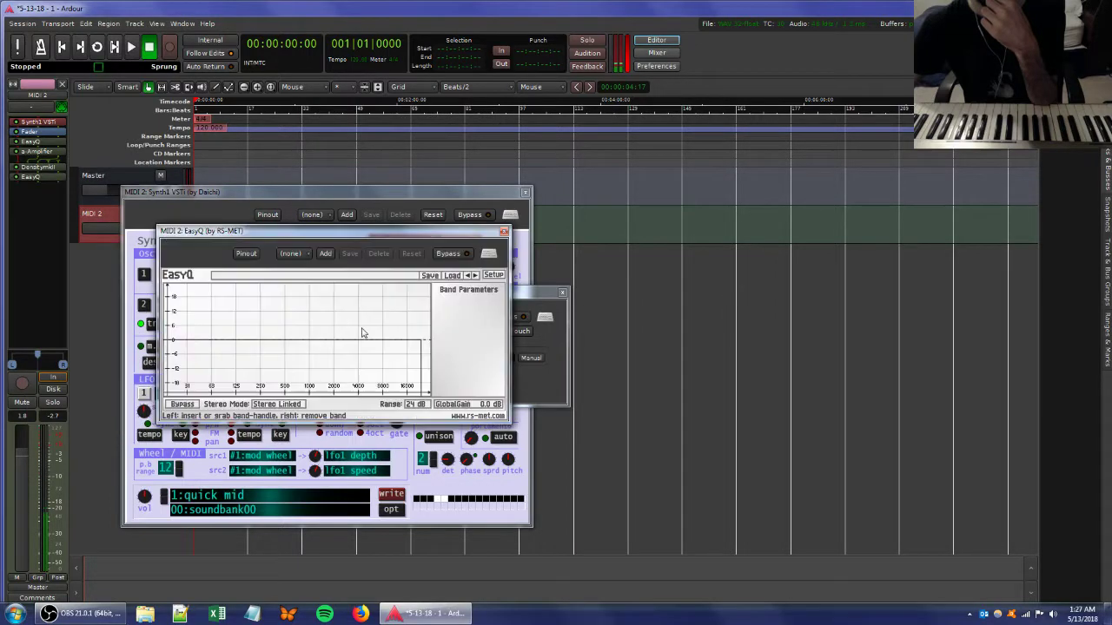
{"action": "left_click_drag", "start_coordinate": [382, 332], "coordinate": [385, 367]}
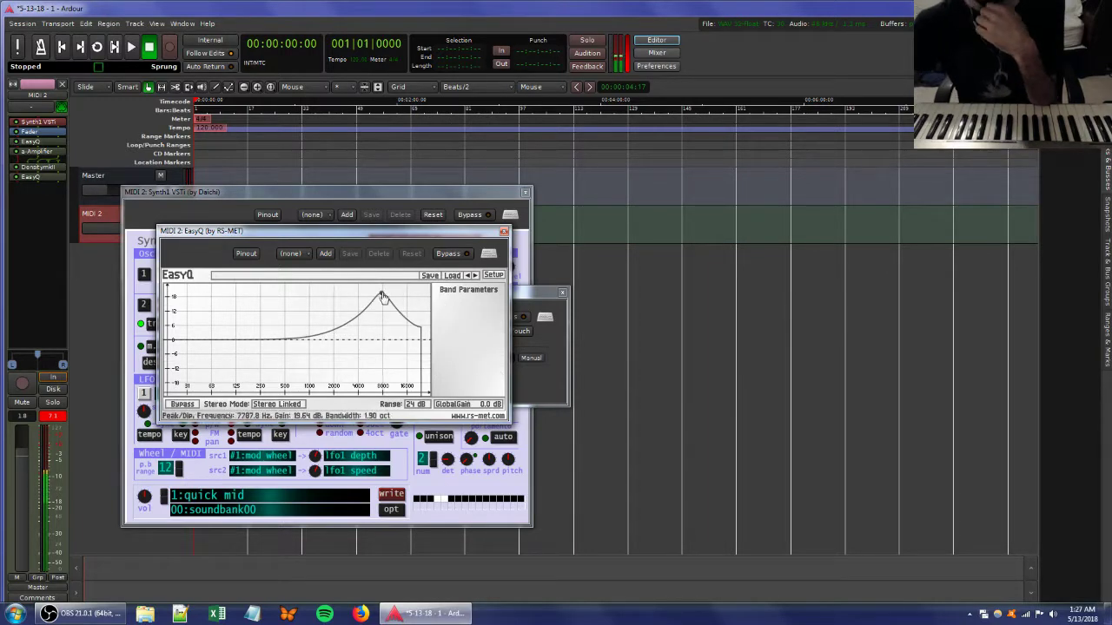
{"action": "left_click_drag", "start_coordinate": [381, 293], "coordinate": [386, 316]}
{"action": "left_click", "coordinate": [54, 417]}
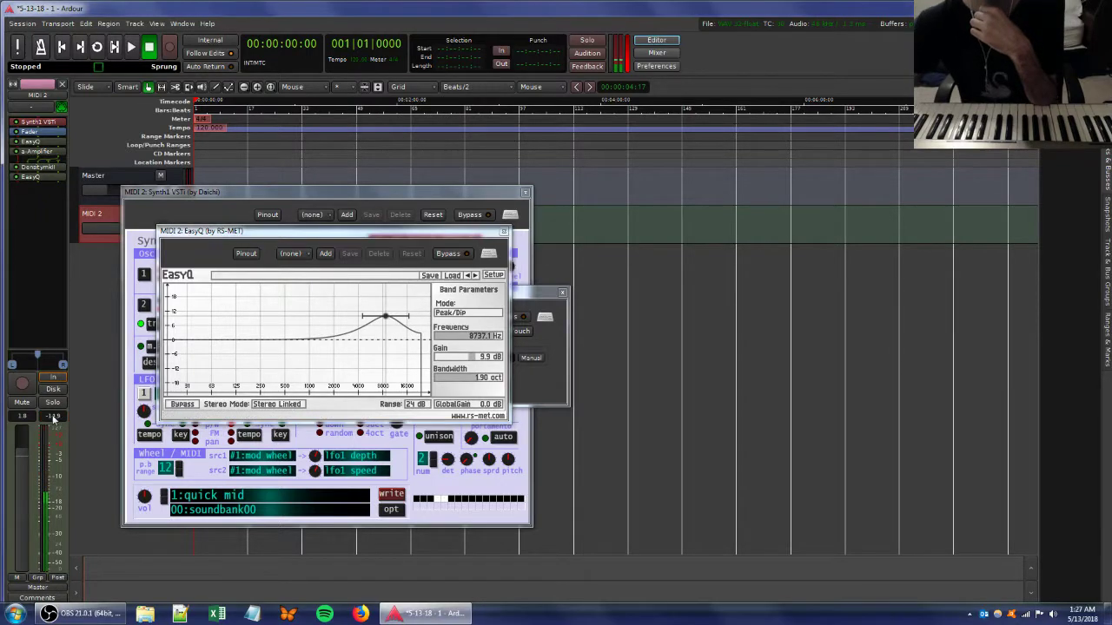
{"action": "left_click", "coordinate": [504, 232]}
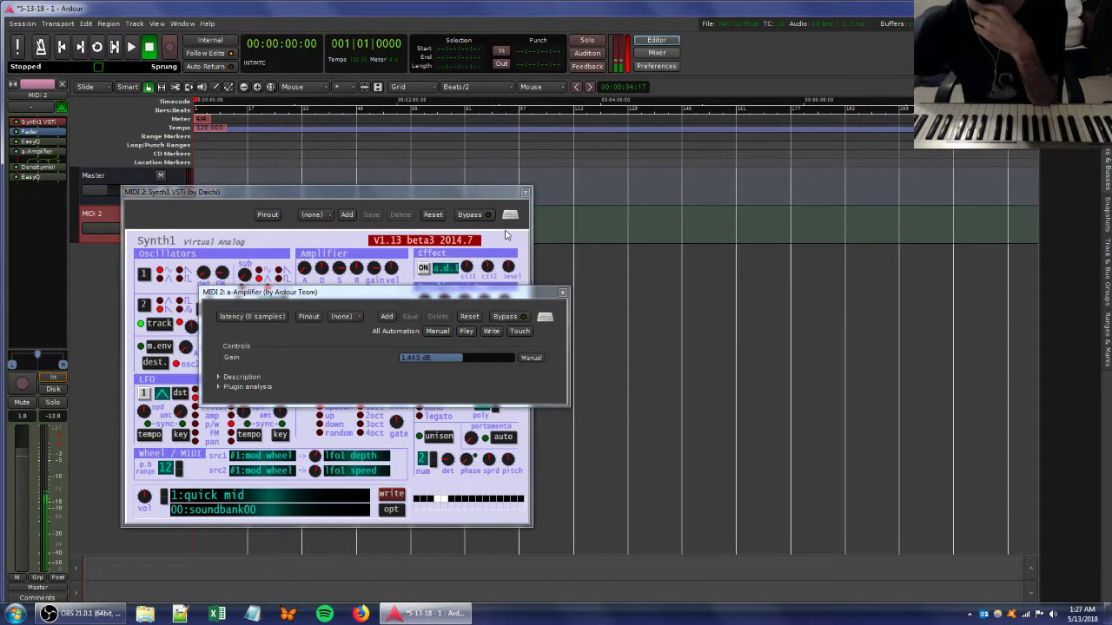
{"action": "left_click", "coordinate": [562, 292]}
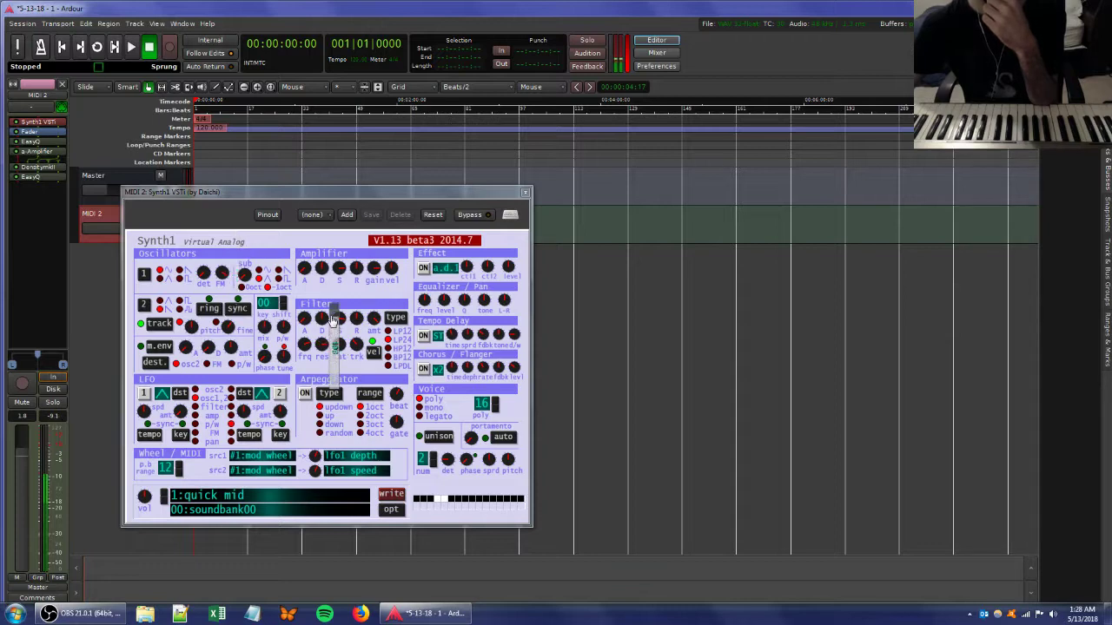
- Try flattening the Master EasyQ's upper cuts, placing one band at about 1582 Hz and -2.4 dB
{"action": "left_click", "coordinate": [112, 186]}
{"action": "double_click", "coordinate": [35, 149]}
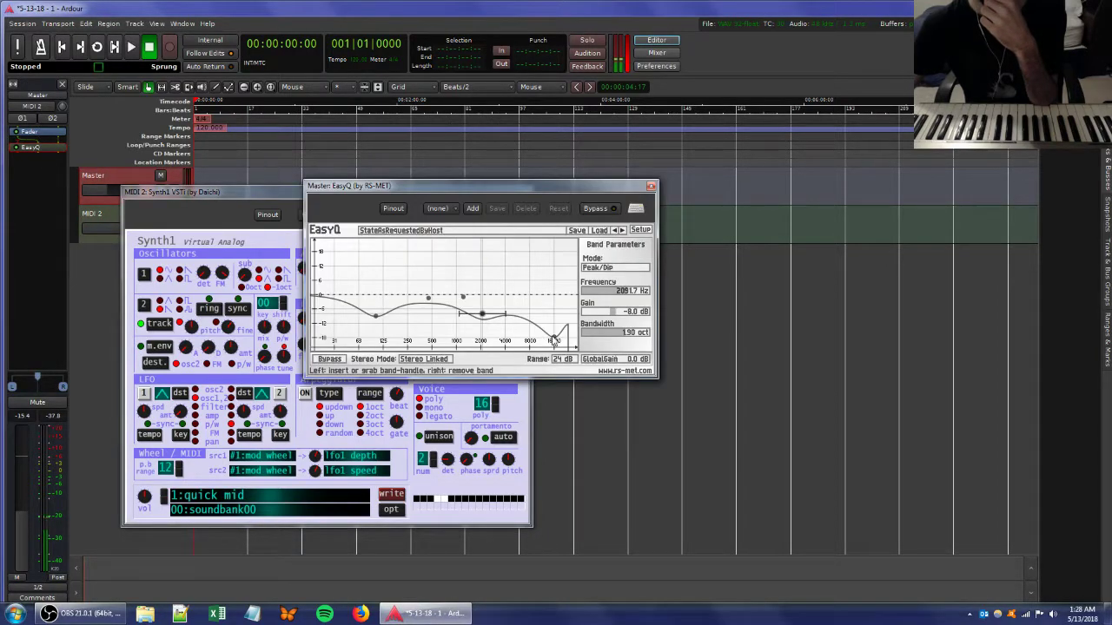
{"action": "left_click_drag", "start_coordinate": [554, 337], "coordinate": [548, 342]}
{"action": "left_click_drag", "start_coordinate": [543, 334], "coordinate": [470, 300]}
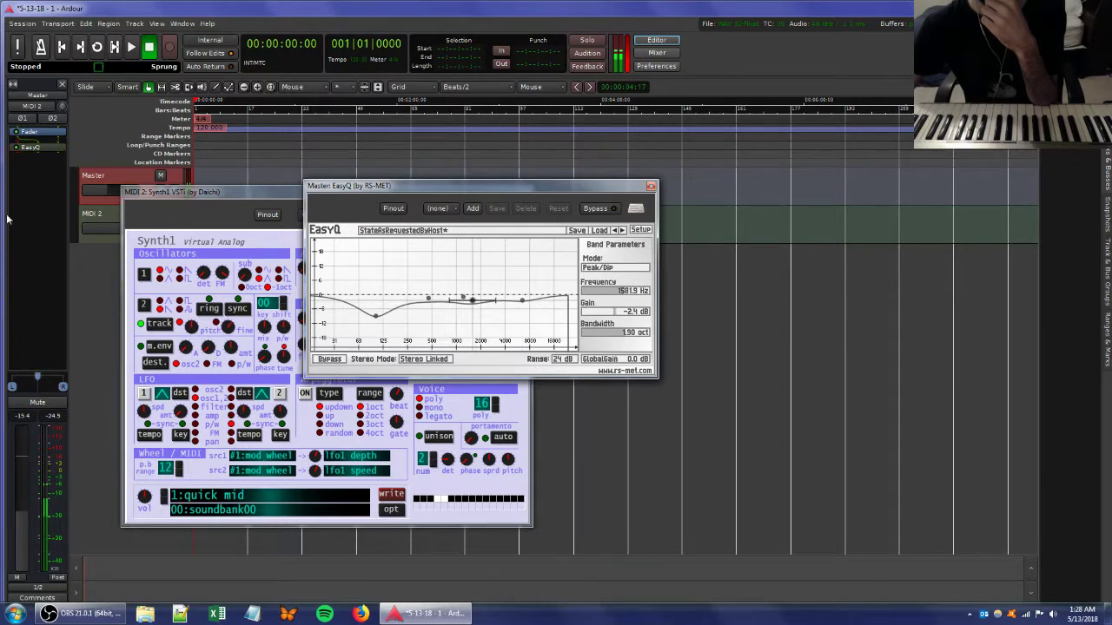
- Reopen MIDI 2's a-Amplifier and lower its gain to about -1.03 dB
{"action": "left_click", "coordinate": [106, 215]}
{"action": "double_click", "coordinate": [35, 153]}
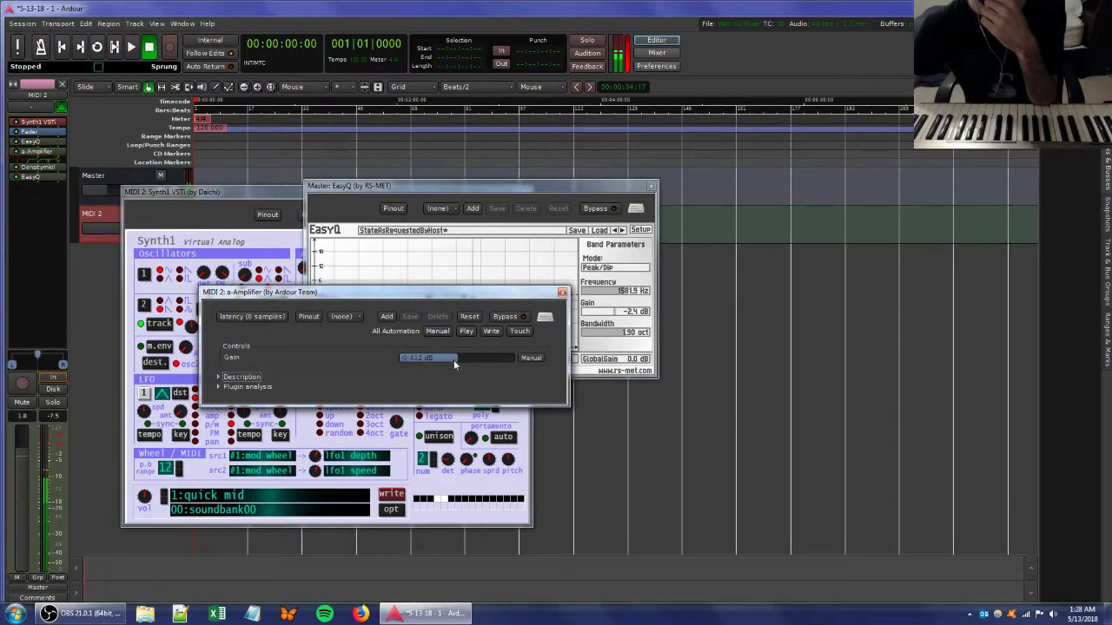
{"action": "left_click", "coordinate": [517, 193]}
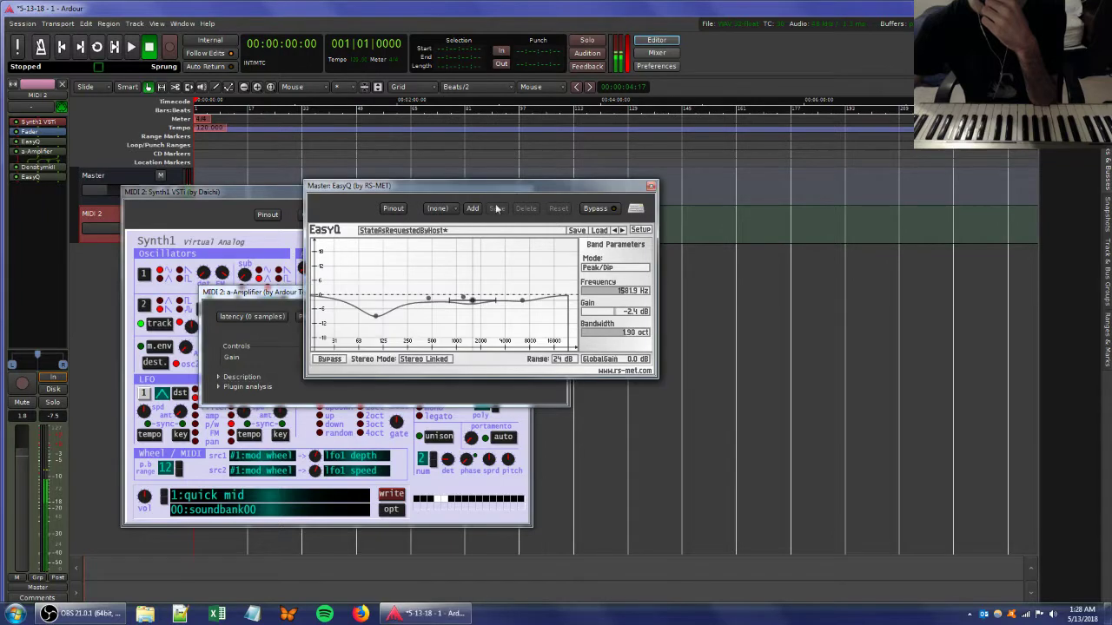
- Raise the Master EasyQ's lowest band to about 89 Hz and 2.2 dB, and remove EasyQ from the Master bus
{"action": "left_click", "coordinate": [93, 177]}
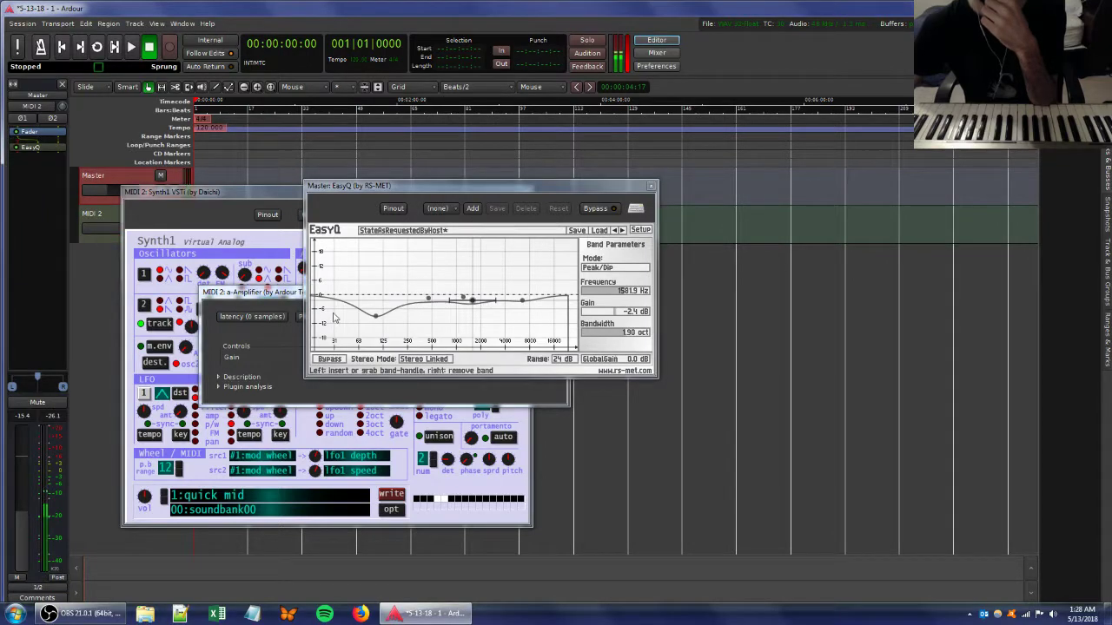
{"action": "left_click_drag", "start_coordinate": [375, 317], "coordinate": [370, 289]}
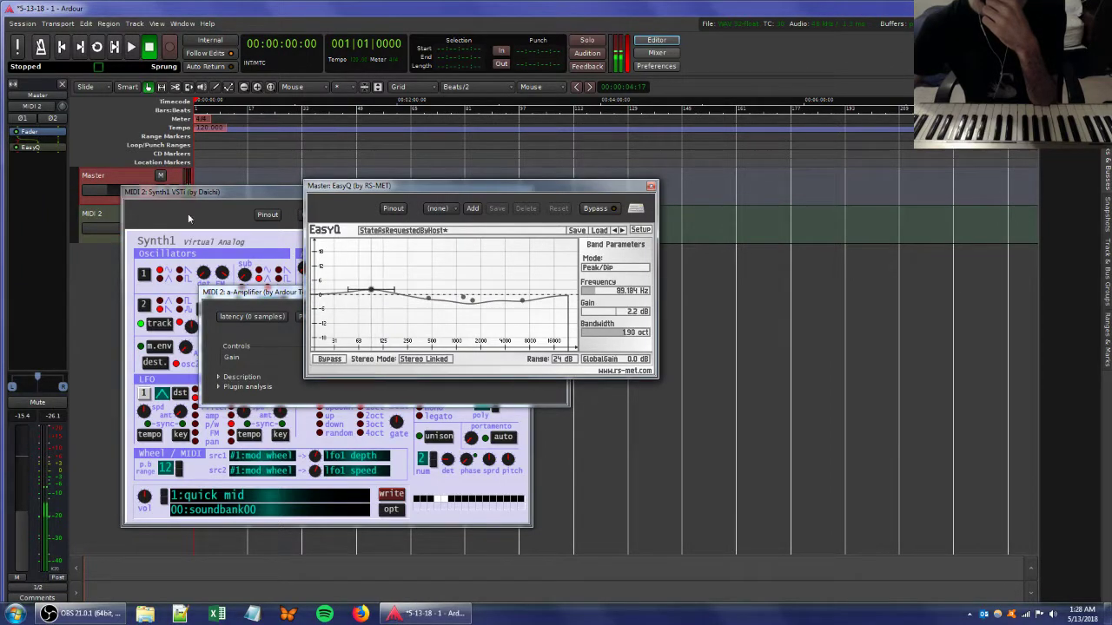
{"action": "right_click", "coordinate": [41, 148]}
{"action": "left_click", "coordinate": [87, 284]}
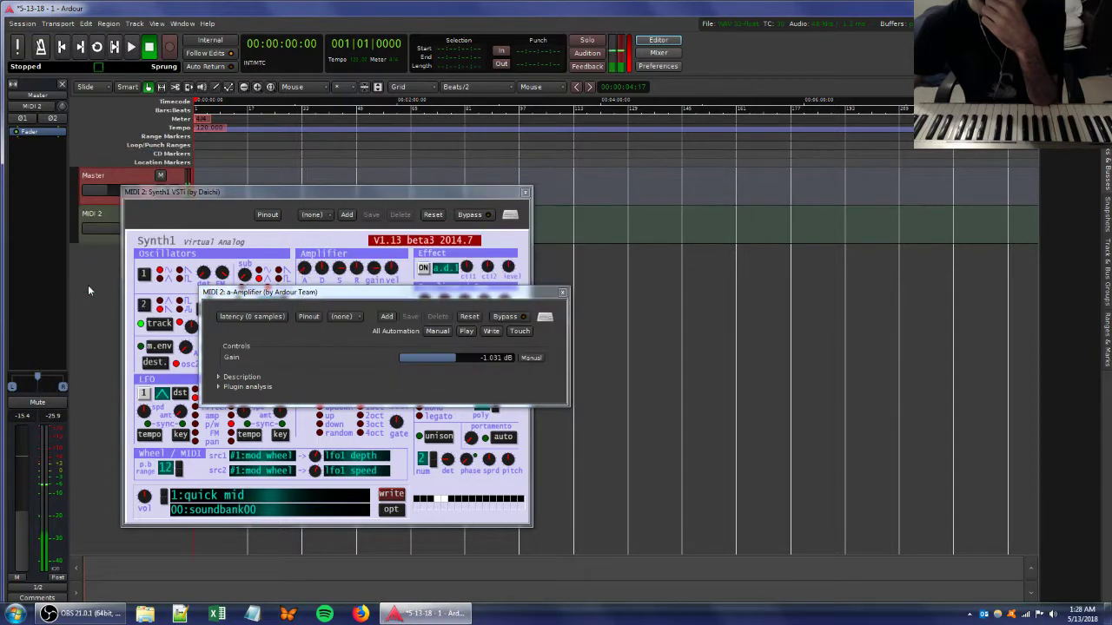
- Lower the MIDI 2 track fader to -6.9 dB and close its a-Amplifier and Synth1 windows
{"action": "left_click", "coordinate": [106, 222]}
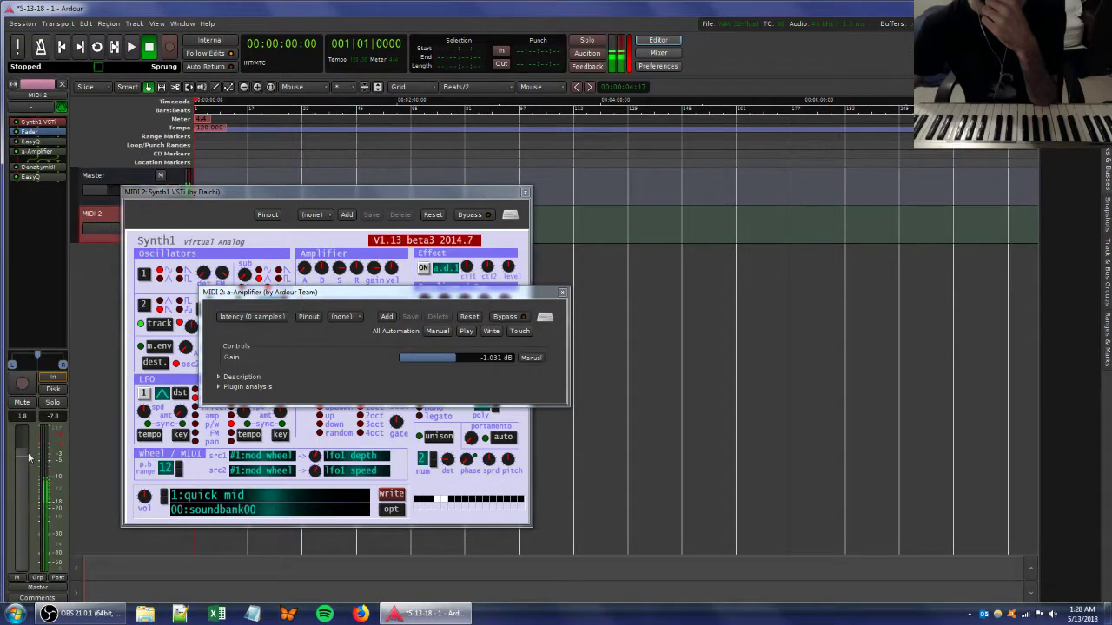
{"action": "left_click_drag", "start_coordinate": [29, 463], "coordinate": [26, 482]}
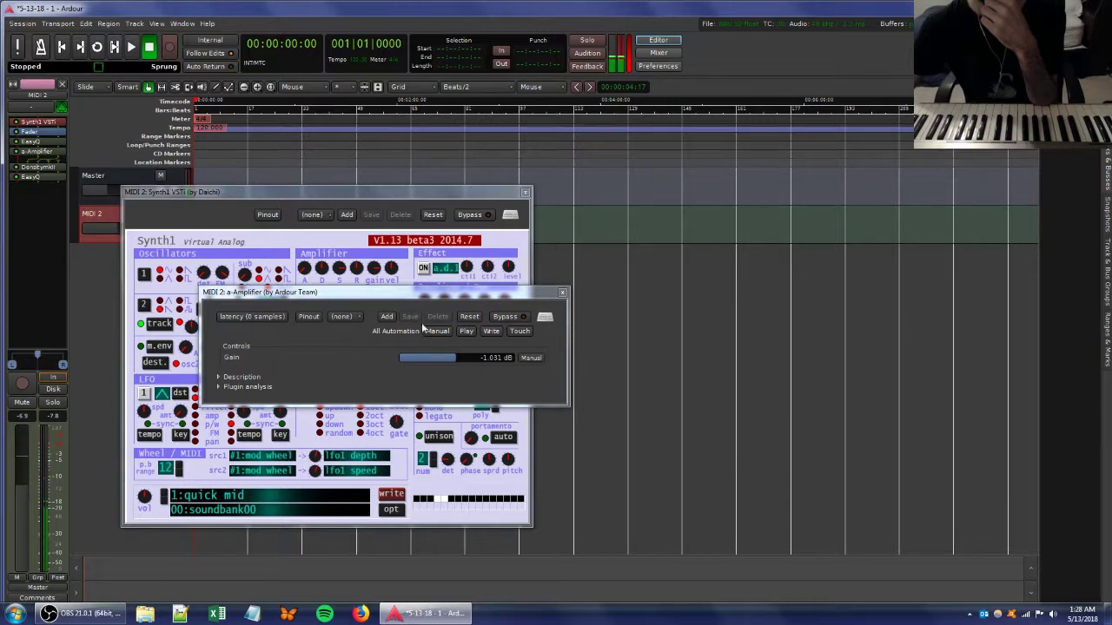
{"action": "left_click", "coordinate": [562, 291]}
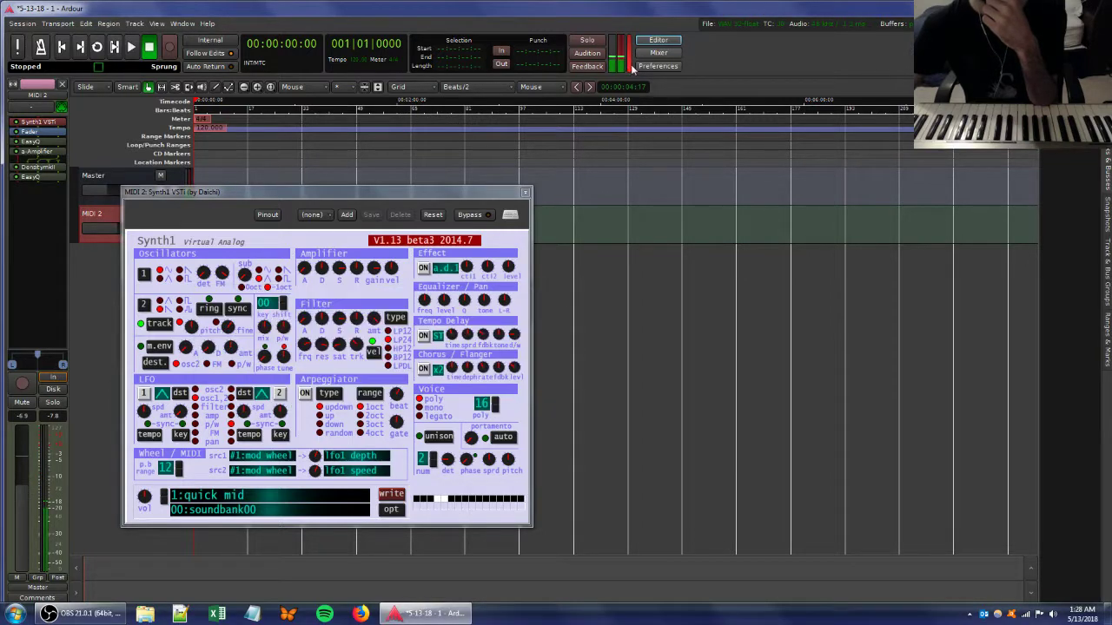
{"action": "left_click", "coordinate": [524, 193]}
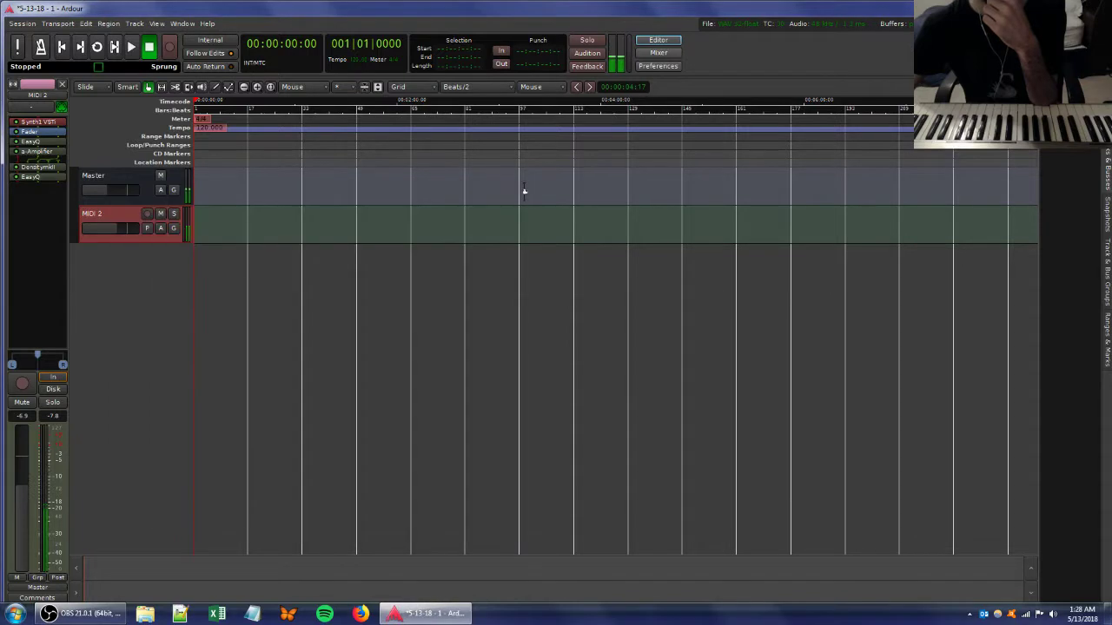
- Add one MIDI track named MIDI with the Synth1 VSTi instrument and assign the masterkey keyboard as its input
{"action": "double_click", "coordinate": [102, 264]}
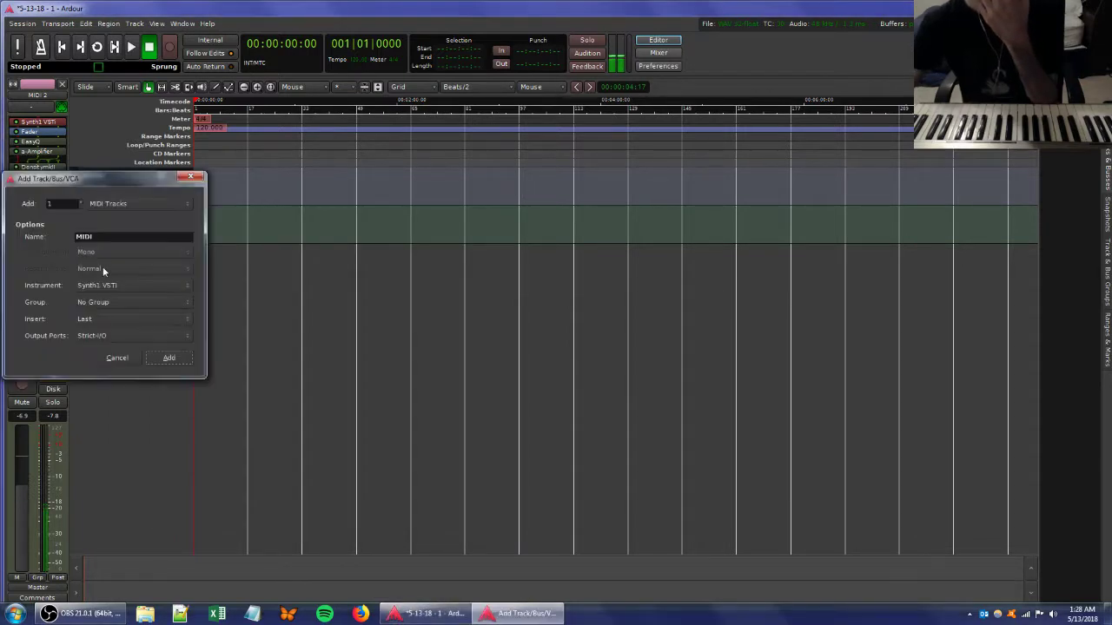
{"action": "left_click", "coordinate": [171, 358]}
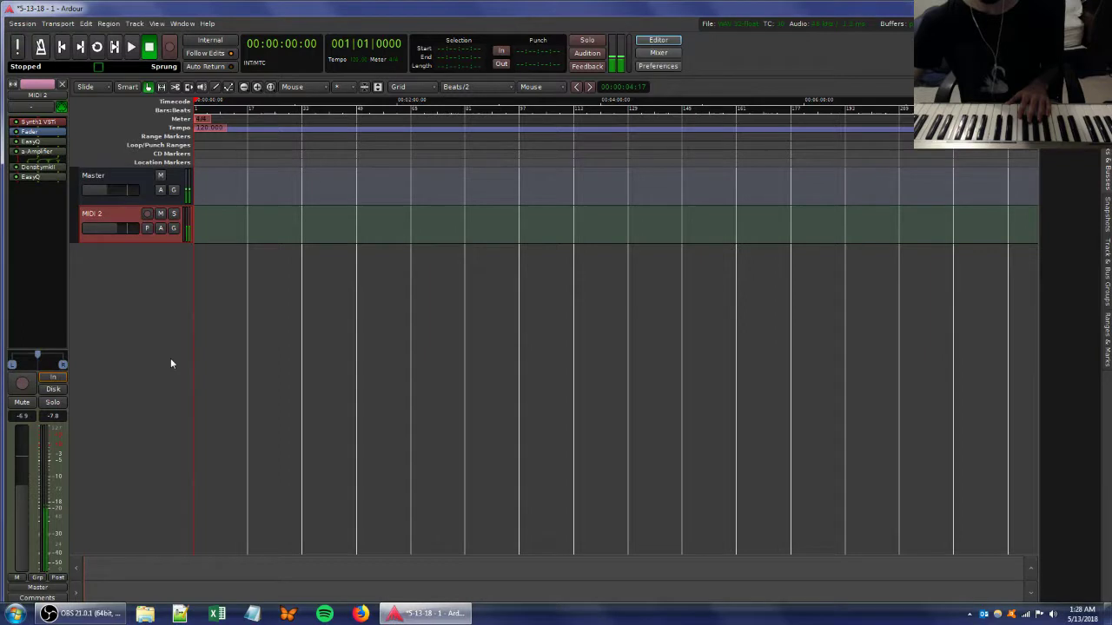
{"action": "left_click", "coordinate": [32, 108]}
{"action": "left_click", "coordinate": [33, 136]}
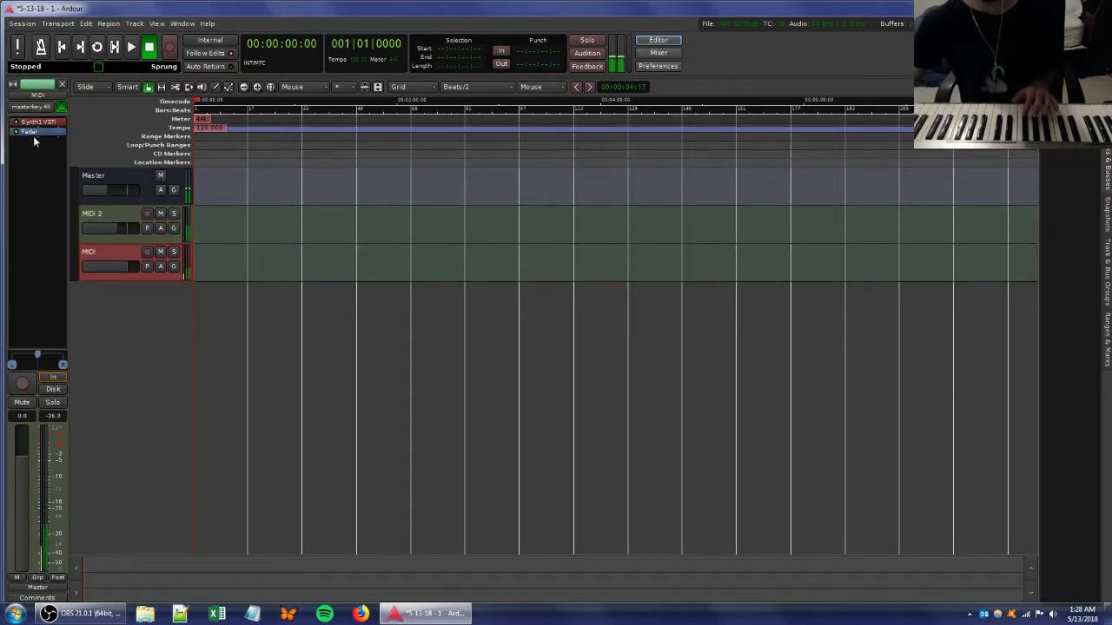
- Open the new MIDI track's Synth1 editor, adjust its filter knobs and move the editor away from the track strip
{"action": "double_click", "coordinate": [35, 123]}
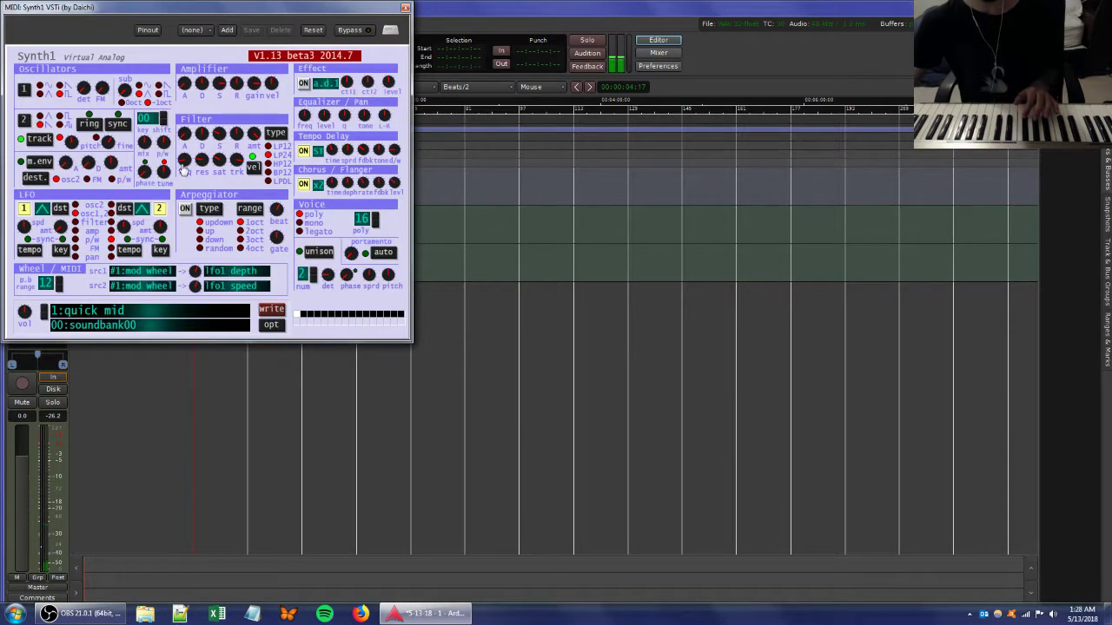
{"action": "left_click_drag", "start_coordinate": [202, 162], "coordinate": [230, 155]}
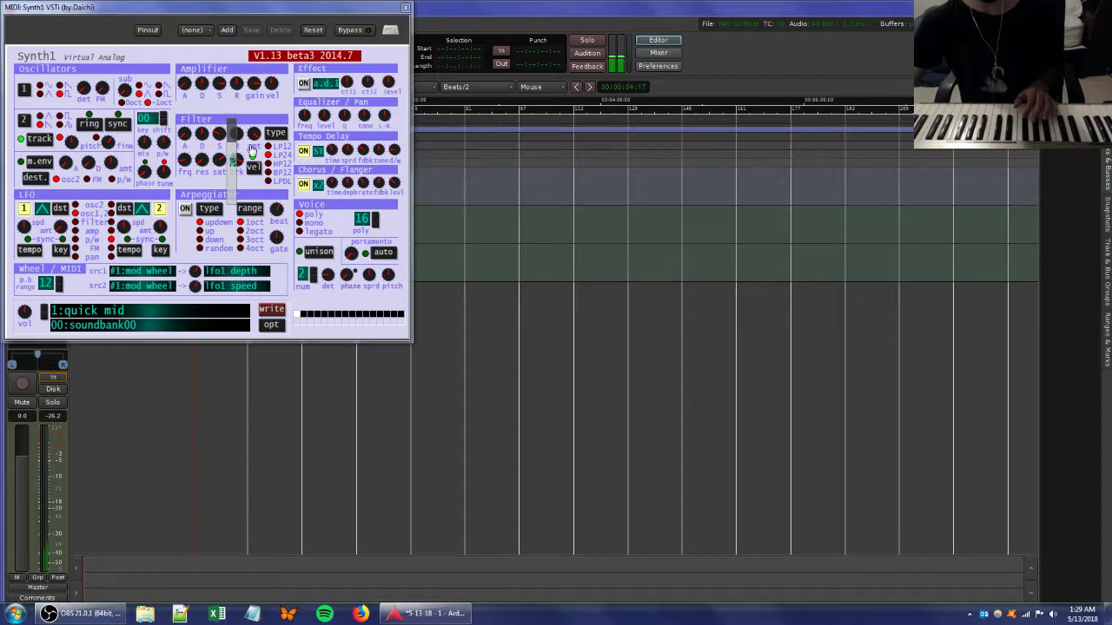
{"action": "left_click_drag", "start_coordinate": [212, 12], "coordinate": [467, 118]}
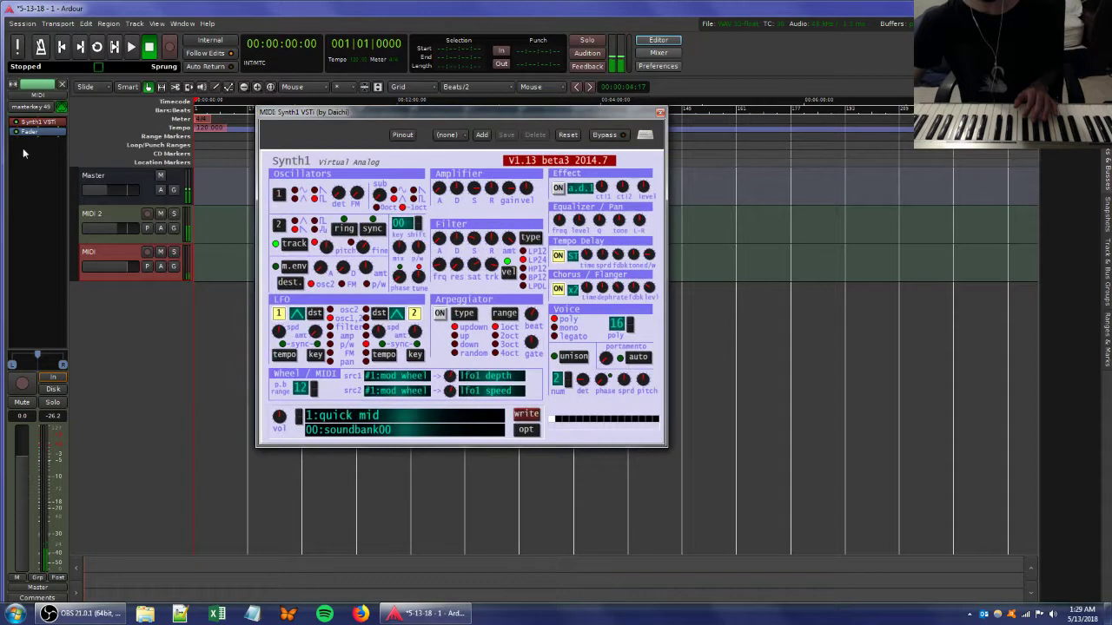
- Add the Ambience reverb from the favorite plugins to the MIDI track after its fader
{"action": "right_click", "coordinate": [26, 147]}
{"action": "mouse_move", "coordinate": [74, 153]}
{"action": "mouse_move", "coordinate": [165, 152]}
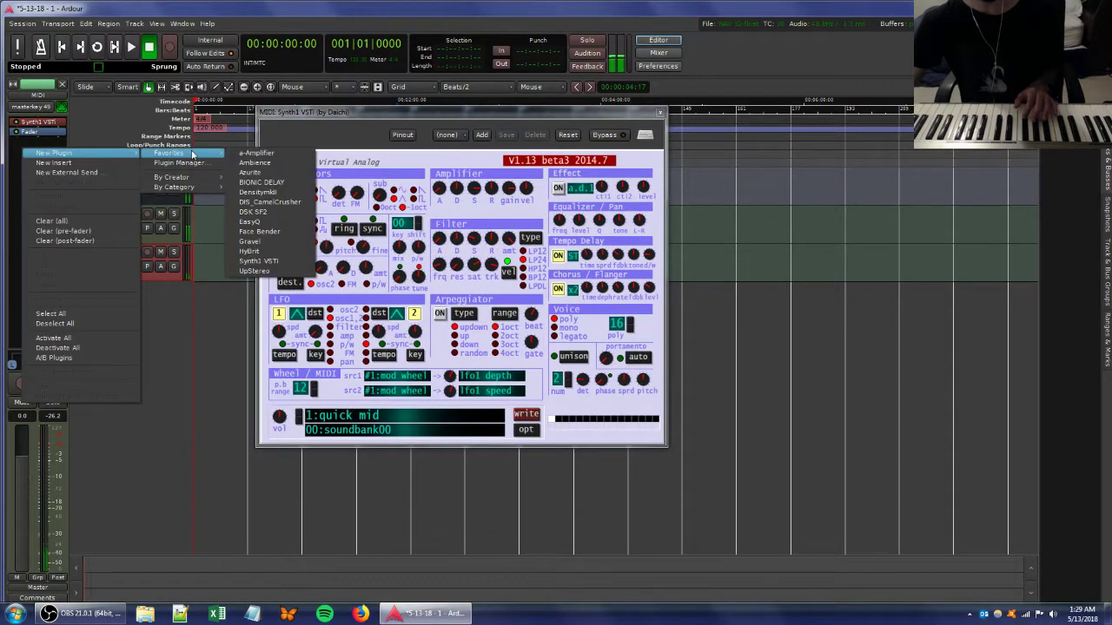
{"action": "left_click", "coordinate": [263, 177]}
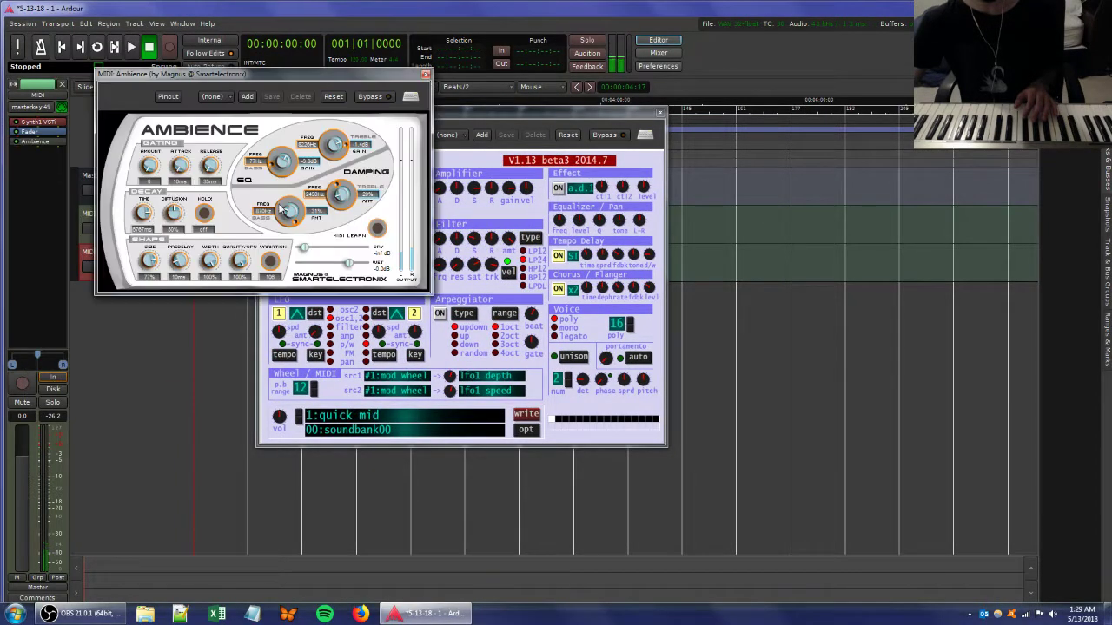
- Bring the MIDI track's Synth1 editor forward and adjust its filter envelope and frequency knobs
{"action": "left_click", "coordinate": [485, 116]}
{"action": "left_click_drag", "start_coordinate": [489, 238], "coordinate": [483, 258]}
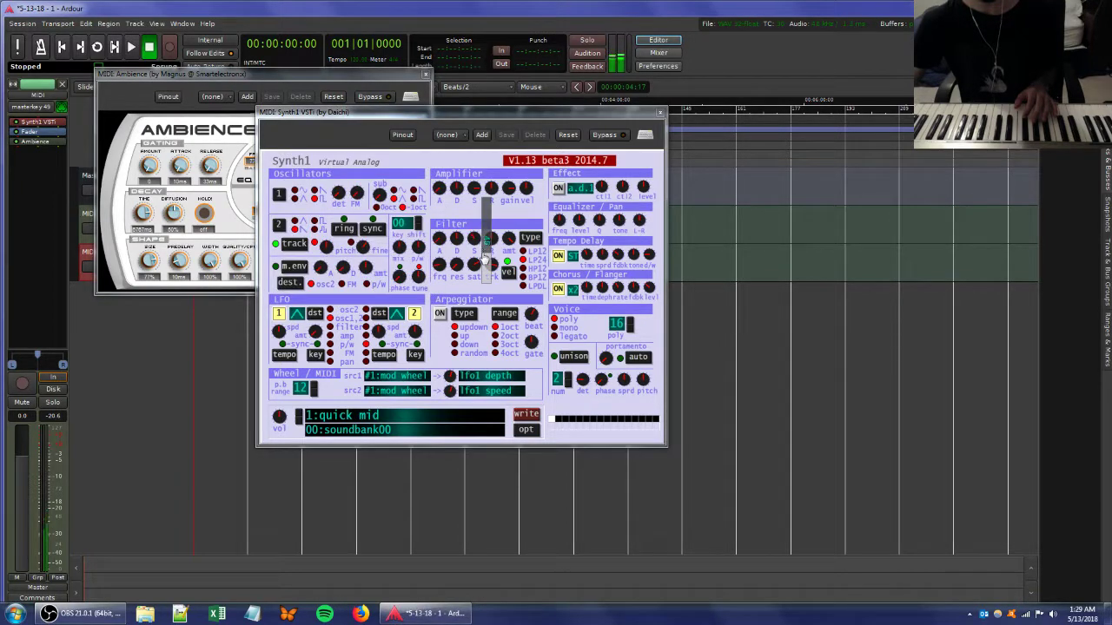
{"action": "mouse_move", "coordinate": [359, 198]}
{"action": "left_mouse_down"}
{"action": "mouse_move", "coordinate": [365, 231]}
{"action": "mouse_move", "coordinate": [363, 198]}
{"action": "left_mouse_up"}
{"action": "left_click_drag", "start_coordinate": [440, 263], "coordinate": [451, 299]}
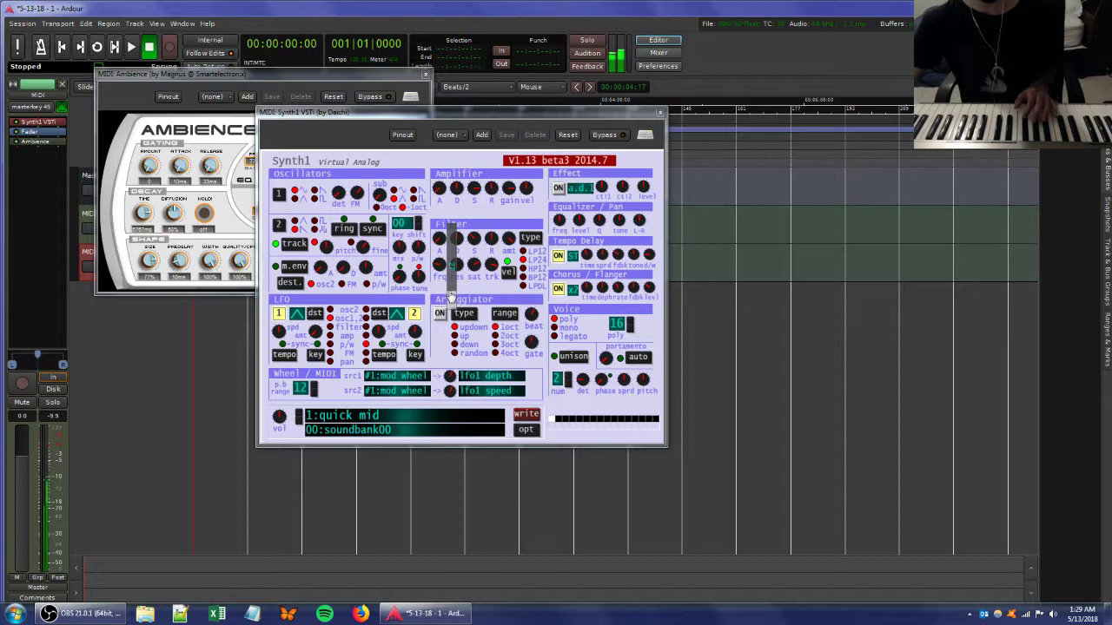
{"action": "mouse_move", "coordinate": [470, 261]}
{"action": "left_mouse_down"}
{"action": "mouse_move", "coordinate": [489, 299]}
{"action": "mouse_move", "coordinate": [458, 305]}
{"action": "mouse_move", "coordinate": [449, 285]}
{"action": "left_mouse_up"}
- Check the recording and audio levels in OBS, and return to Ardour
{"action": "left_click", "coordinate": [64, 614]}
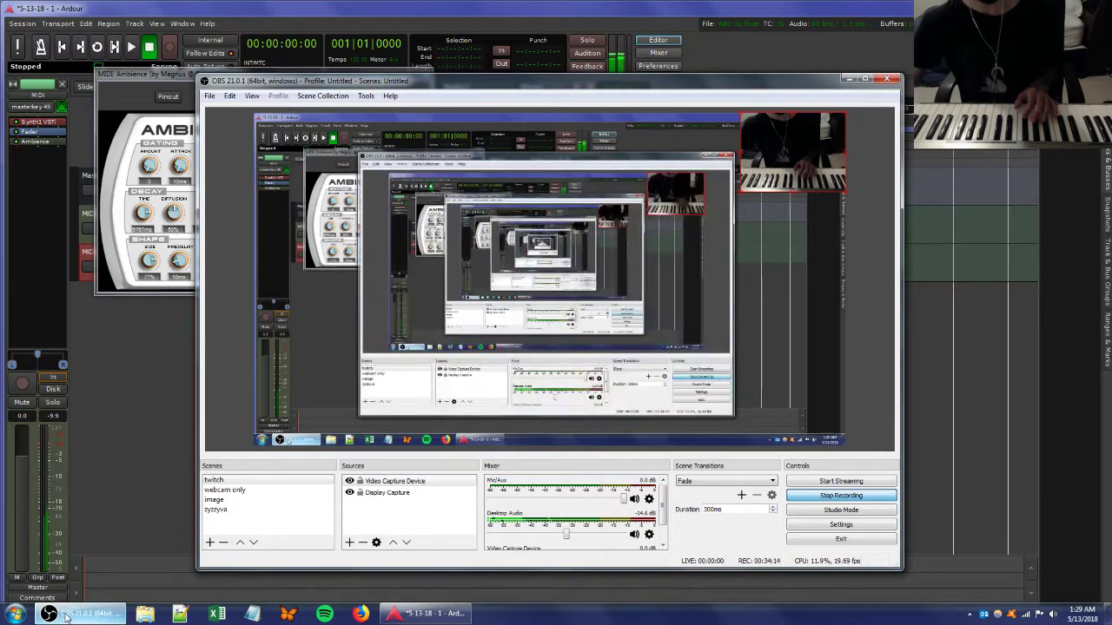
{"action": "left_click", "coordinate": [66, 615]}
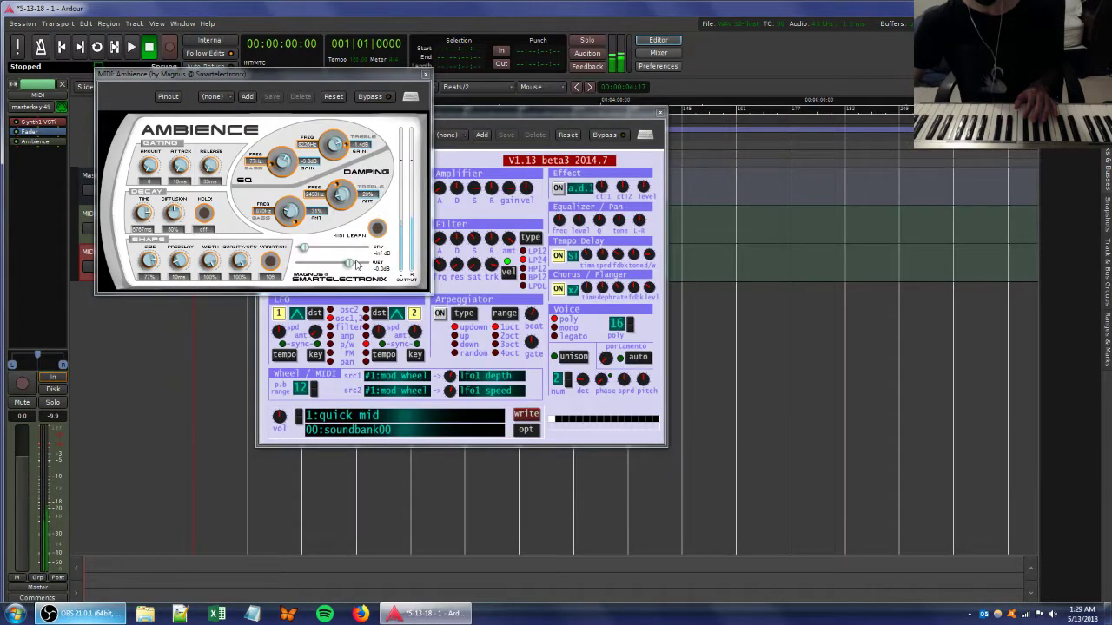
- Refine the filter knobs in the MIDI track's Synth1 and move the Ambience window away from the track strip
{"action": "left_click", "coordinate": [486, 115]}
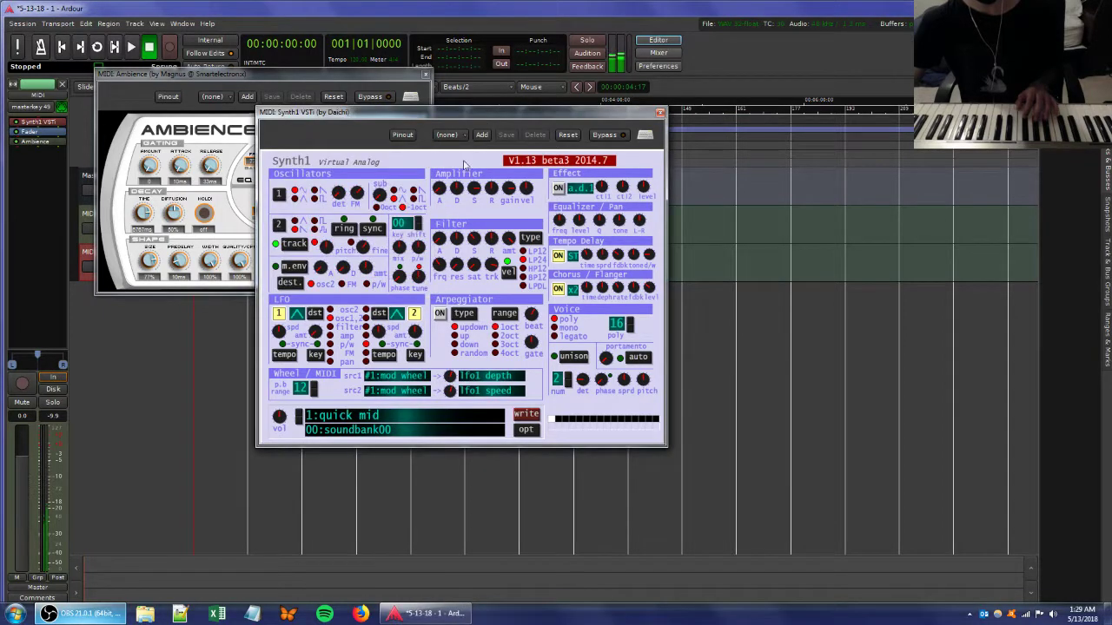
{"action": "left_click_drag", "start_coordinate": [507, 262], "coordinate": [507, 303]}
{"action": "left_click_drag", "start_coordinate": [489, 240], "coordinate": [492, 264]}
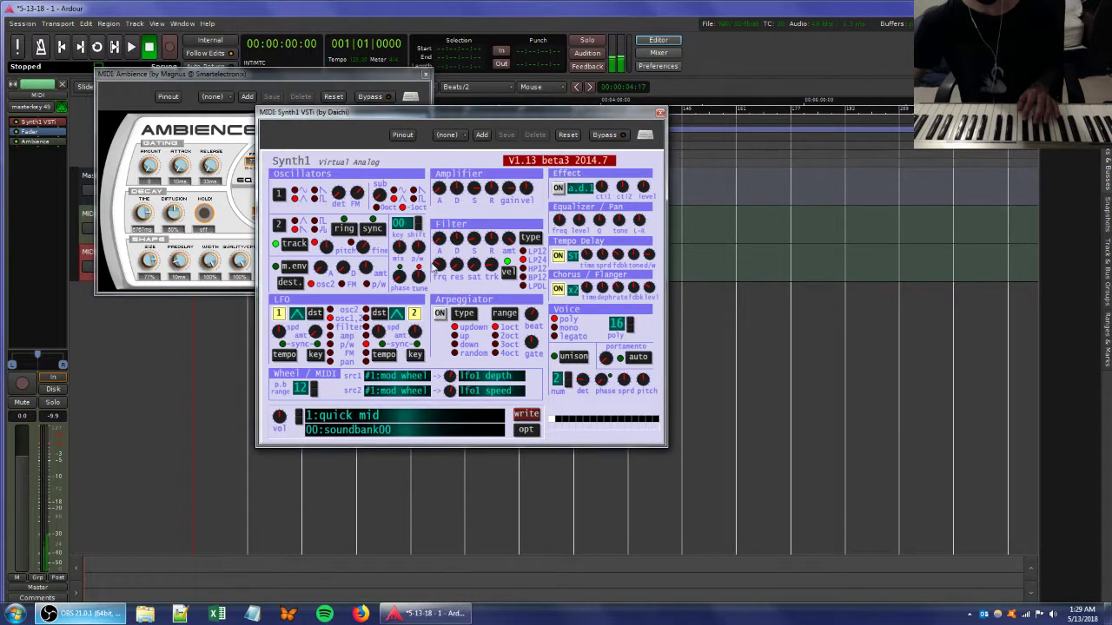
{"action": "left_click_drag", "start_coordinate": [438, 265], "coordinate": [453, 280]}
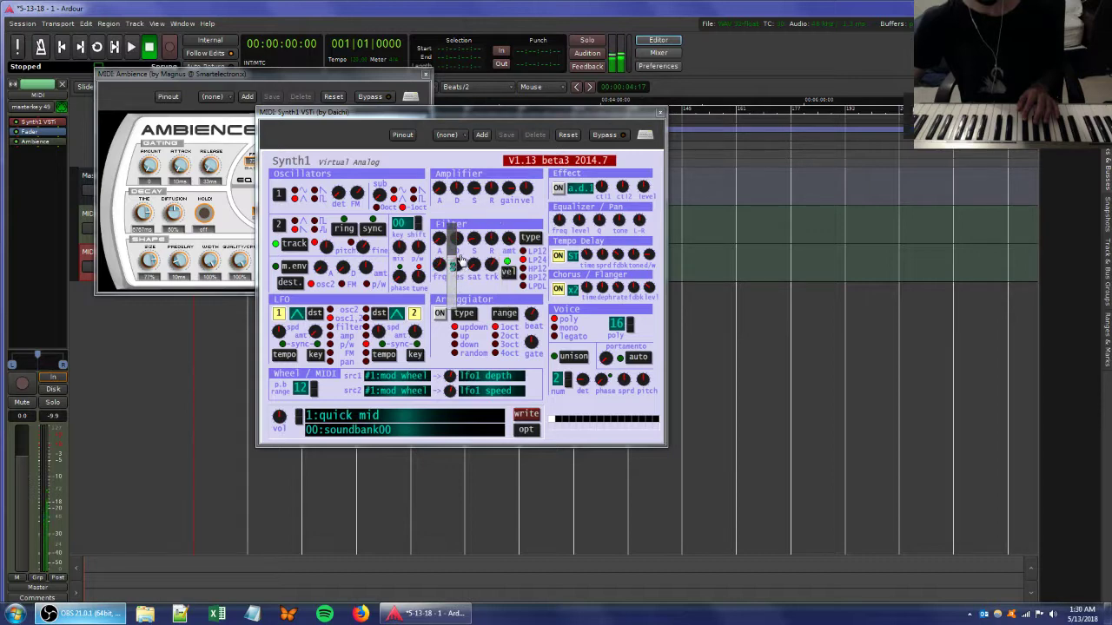
{"action": "left_click", "coordinate": [179, 76]}
{"action": "left_click_drag", "start_coordinate": [179, 76], "coordinate": [463, 219]}
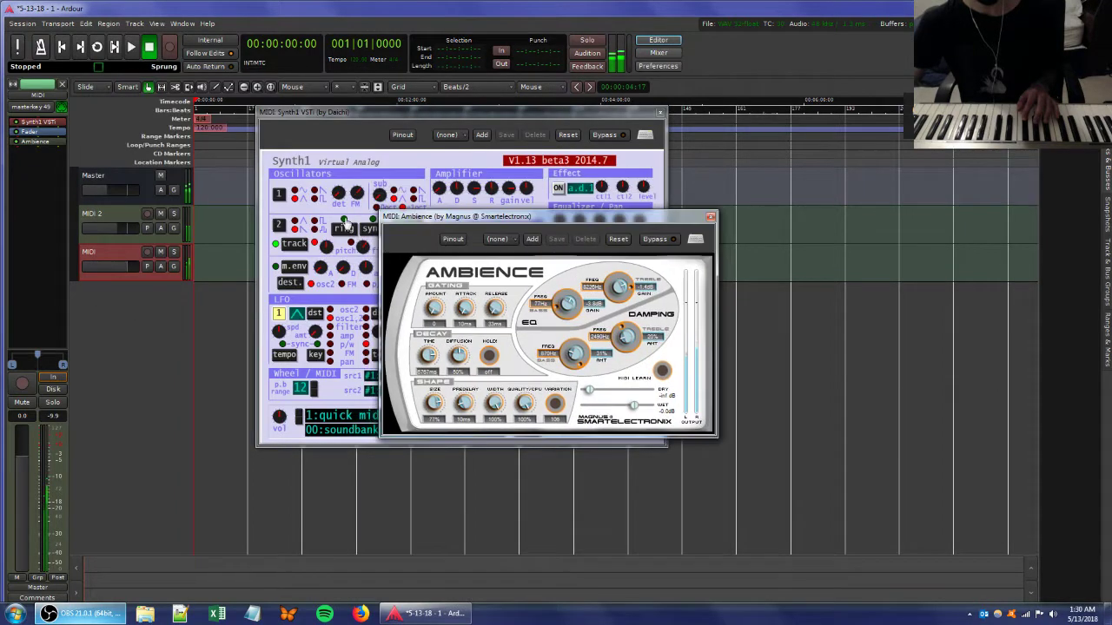
- Open the MIDI 2 track's Synth1 editor and adjust the filter knobs in both the MIDI 2 and MIDI synths
{"action": "double_click", "coordinate": [51, 122]}
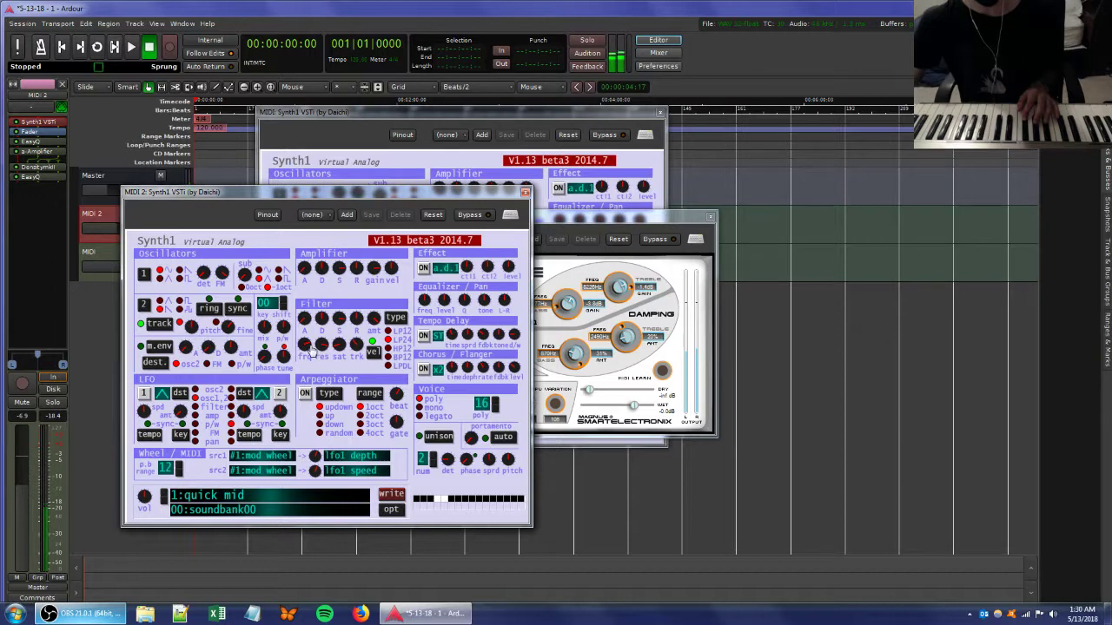
{"action": "left_click", "coordinate": [371, 345]}
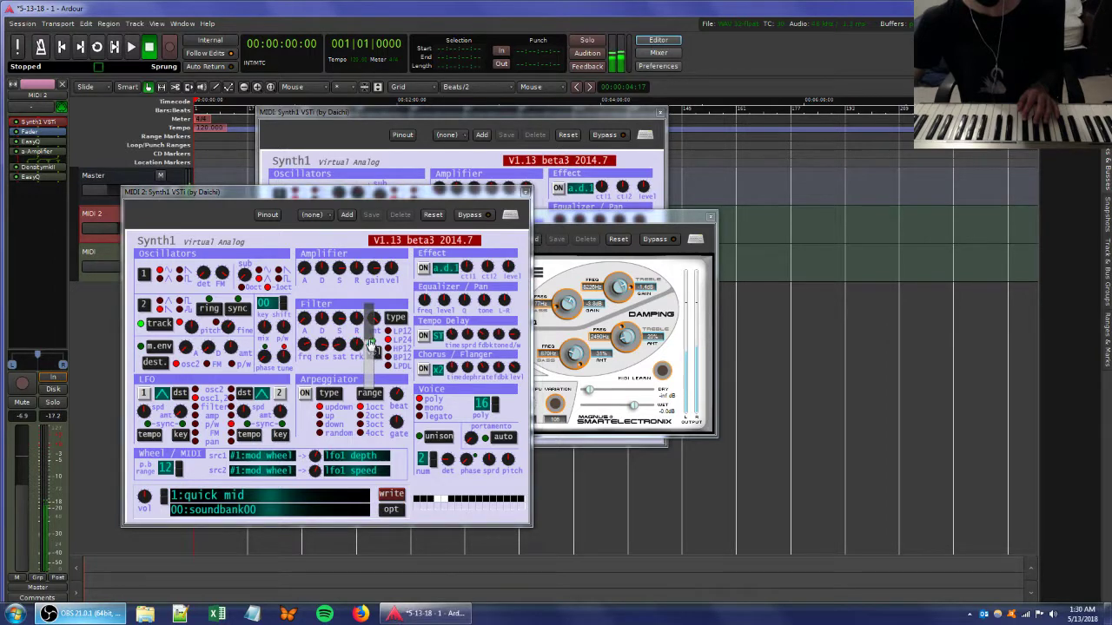
{"action": "left_click_drag", "start_coordinate": [371, 346], "coordinate": [338, 328]}
{"action": "left_click", "coordinate": [582, 114]}
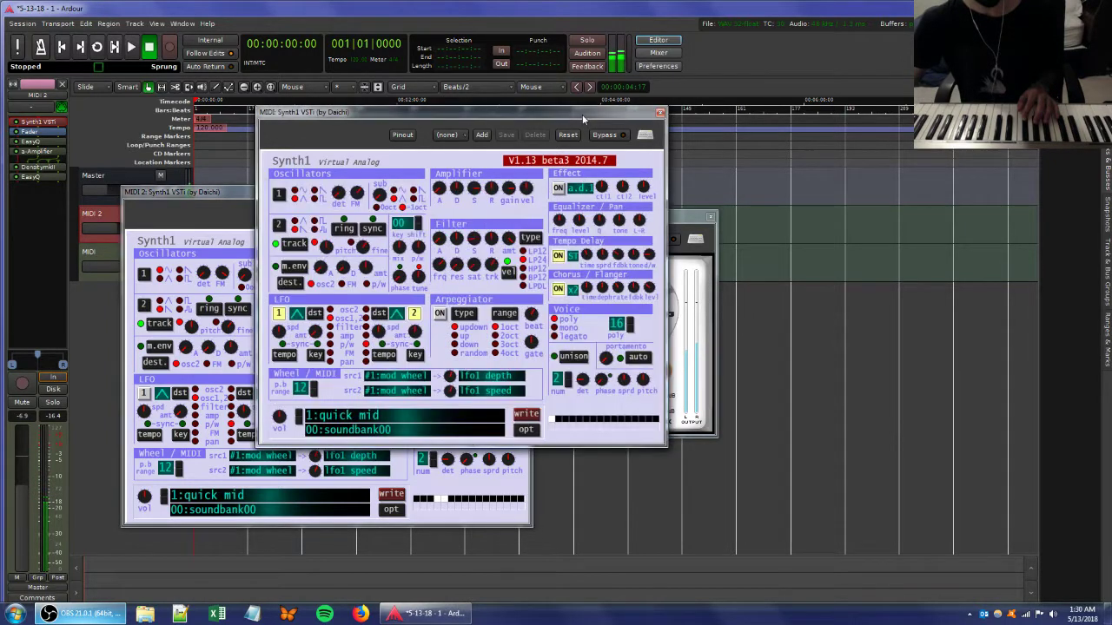
{"action": "left_click_drag", "start_coordinate": [455, 264], "coordinate": [456, 292]}
- In MIDI 2's last EasyQ, raise the high band and add cuts of -21.1 dB at 5080 Hz and -24 dB at 620 Hz; close the first EasyQ
{"action": "double_click", "coordinate": [50, 142]}
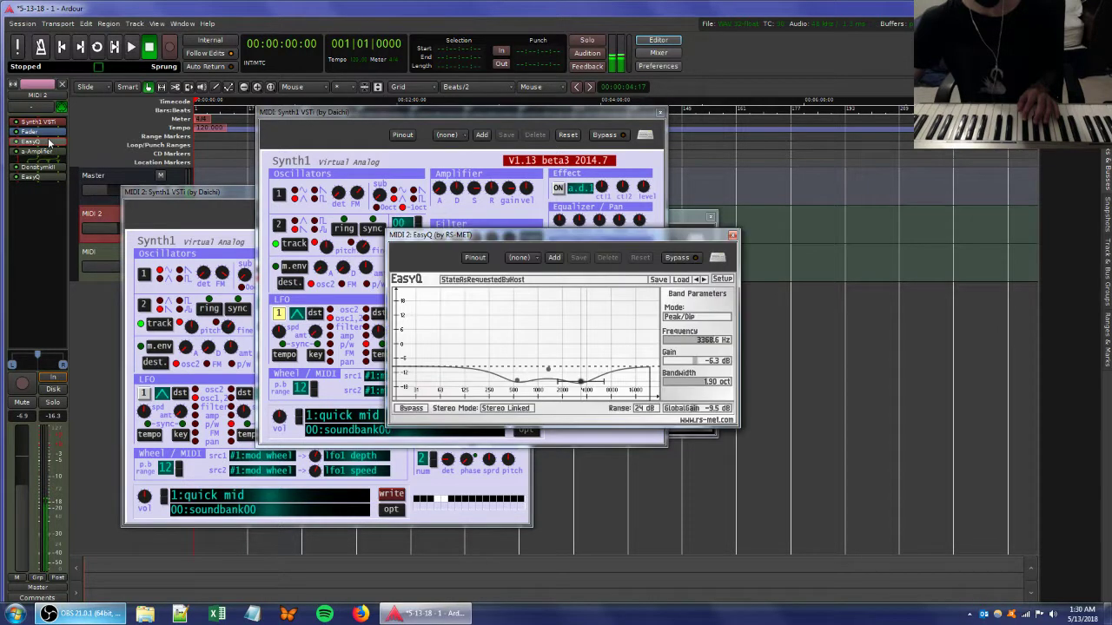
{"action": "double_click", "coordinate": [42, 177]}
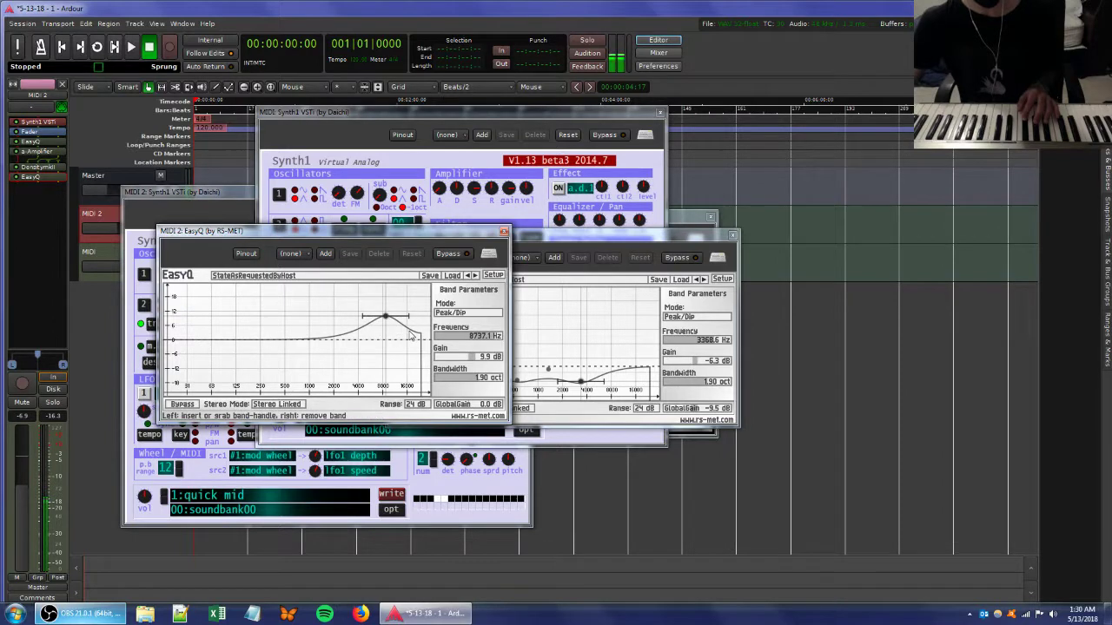
{"action": "left_click_drag", "start_coordinate": [412, 336], "coordinate": [368, 372]}
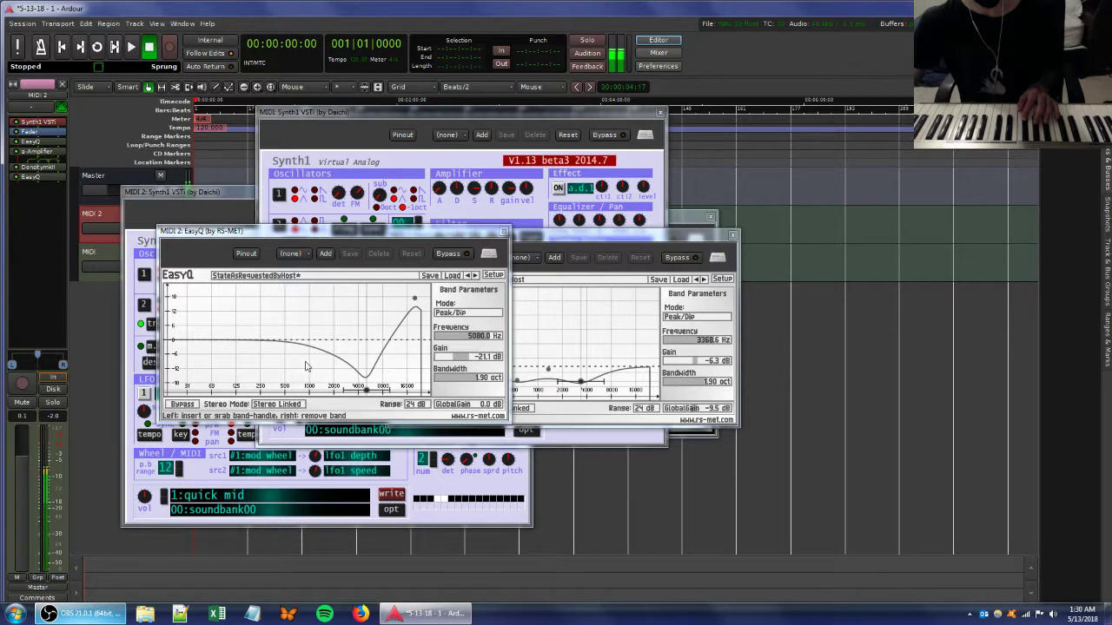
{"action": "left_click_drag", "start_coordinate": [316, 369], "coordinate": [291, 389]}
{"action": "left_click", "coordinate": [631, 239]}
{"action": "left_click", "coordinate": [733, 236]}
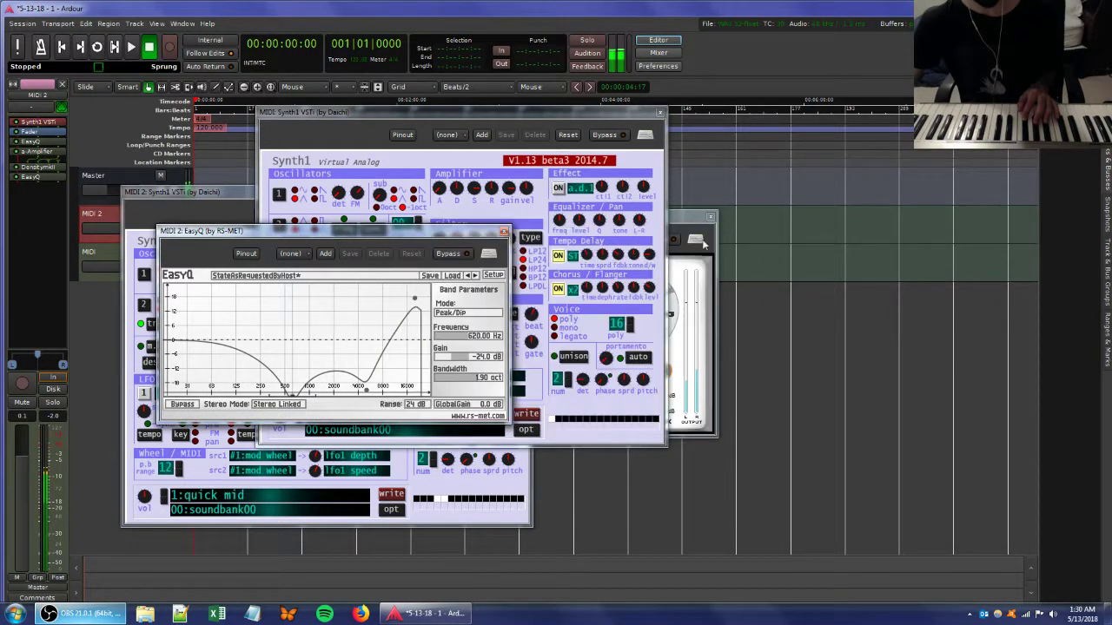
- Bring the MIDI track's Synth1 editor back to the front and fine-tune its filter frequency
{"action": "left_click", "coordinate": [363, 113]}
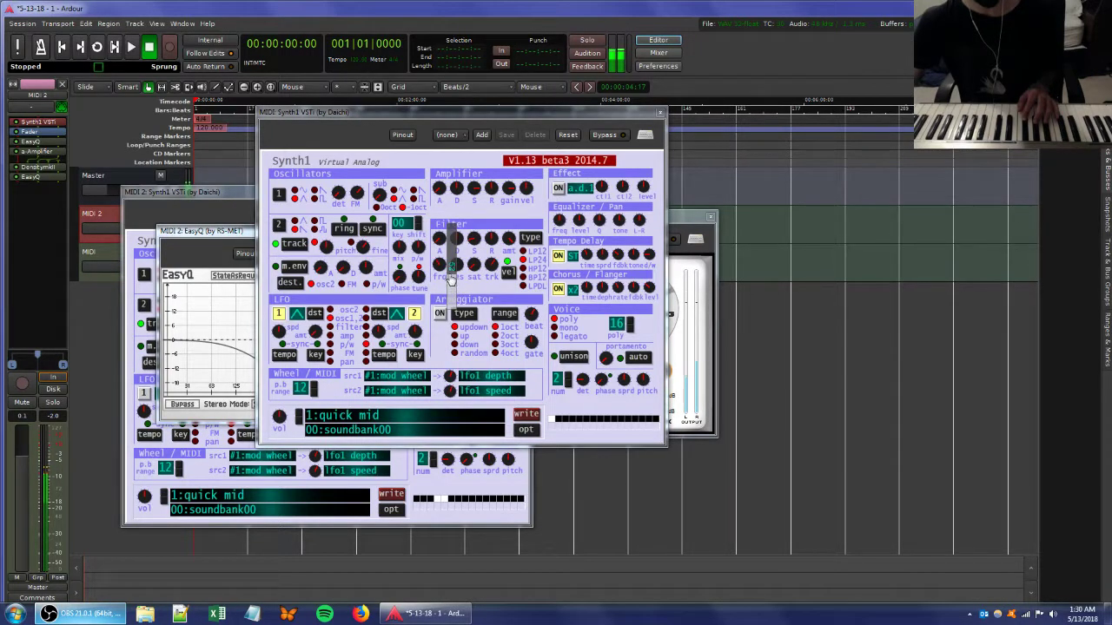
{"action": "left_click_drag", "start_coordinate": [448, 267], "coordinate": [447, 260]}
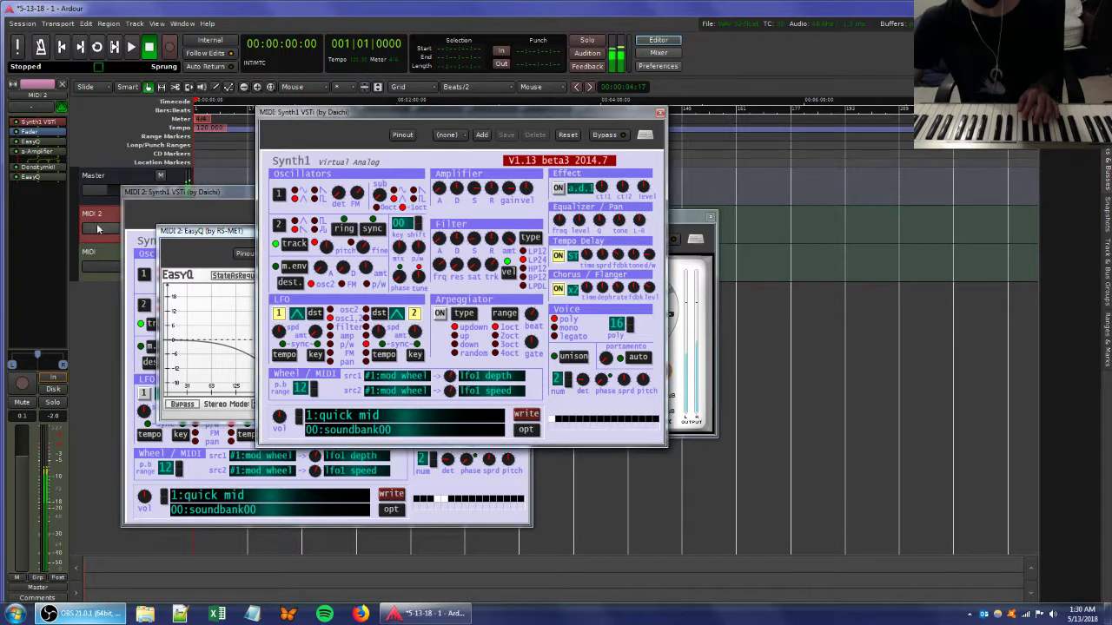
{"action": "left_click_drag", "start_coordinate": [457, 266], "coordinate": [458, 264]}
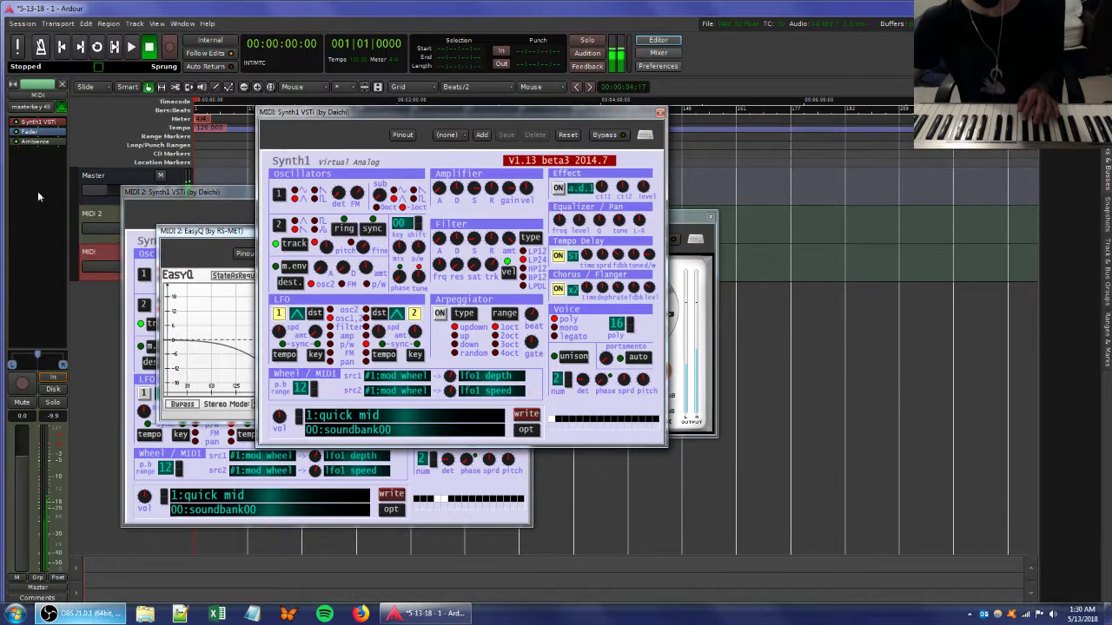
- Disconnect the masterkey keyboard input from the MIDI track and check the input options of MIDI 2
{"action": "left_click", "coordinate": [26, 106]}
{"action": "key", "text": "Escape"}
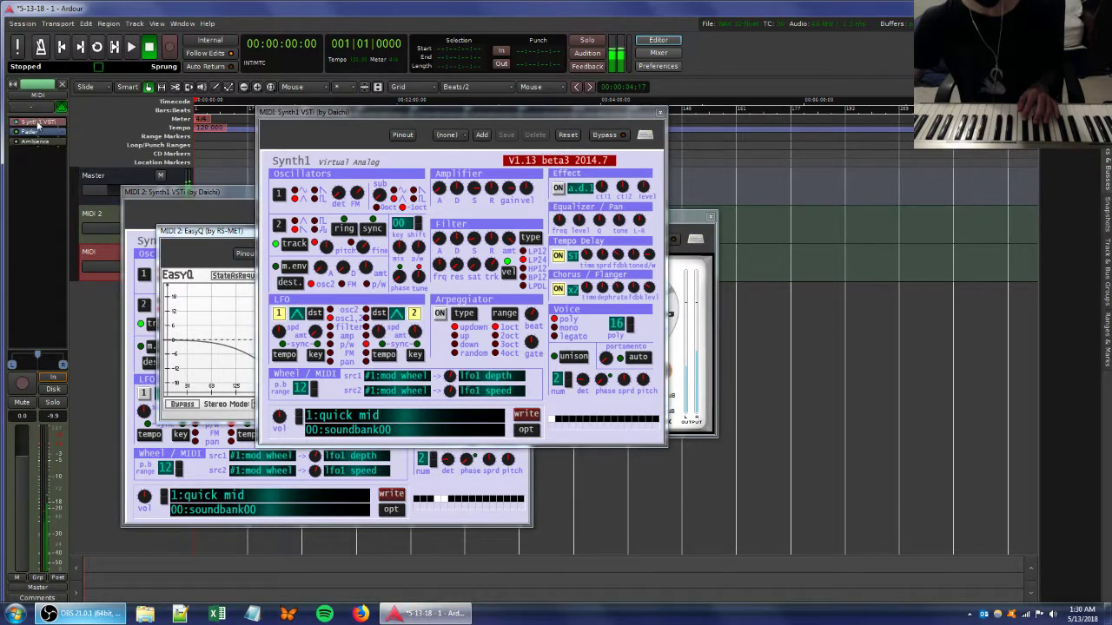
{"action": "left_click", "coordinate": [98, 217]}
{"action": "left_click", "coordinate": [28, 107]}
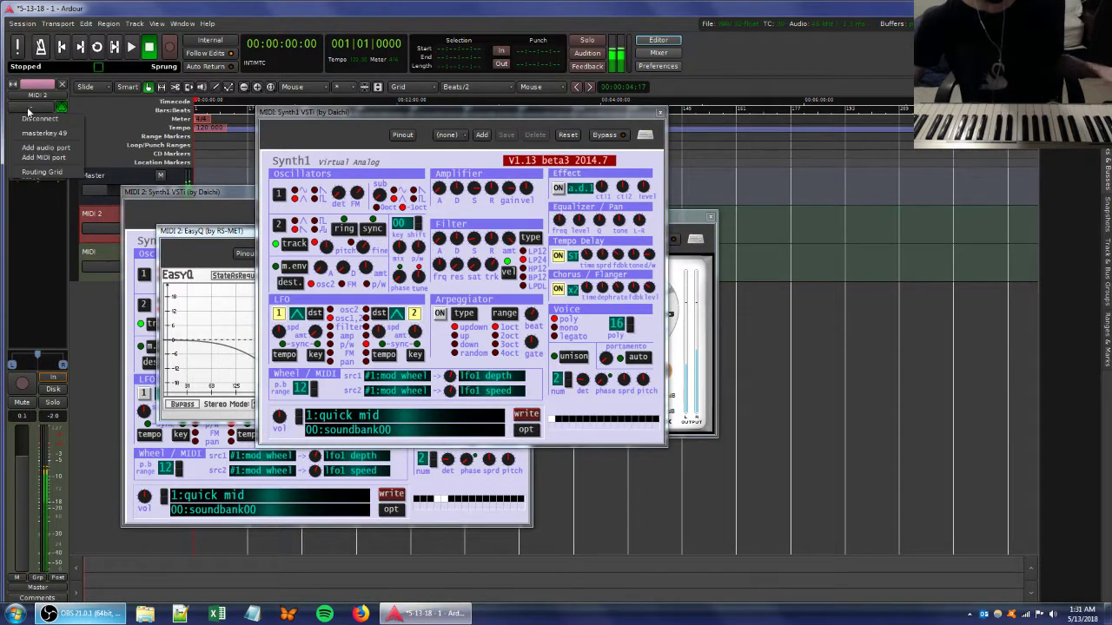
{"action": "key", "text": "Escape"}
- Add one more MIDI track with the Synth1 VST instrument and assign the masterkey keyboard as its input
{"action": "double_click", "coordinate": [88, 300]}
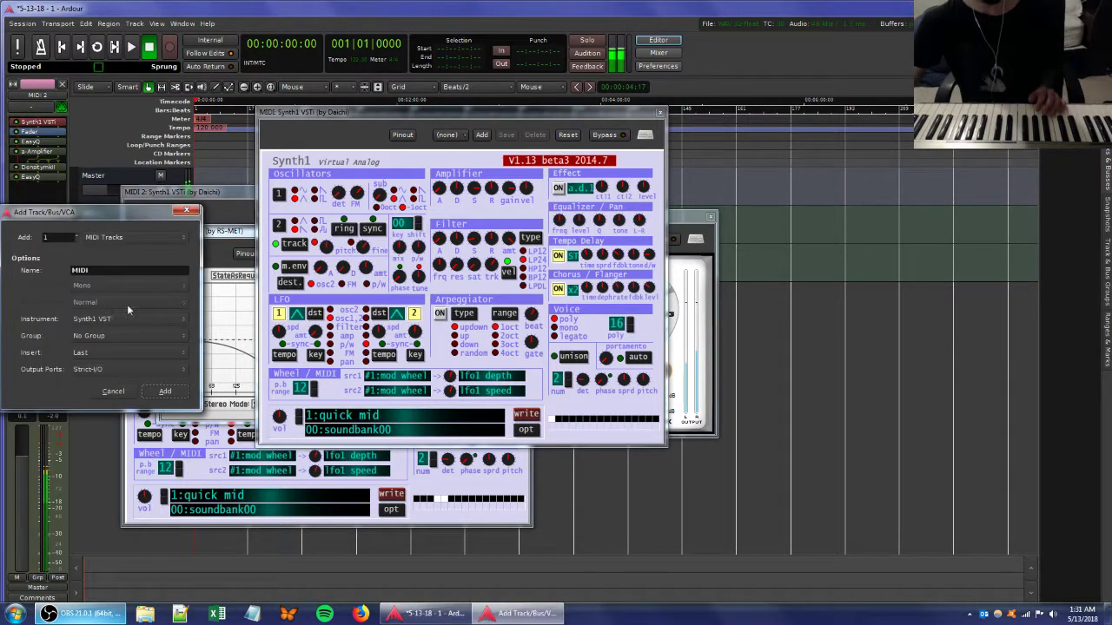
{"action": "left_click", "coordinate": [173, 395]}
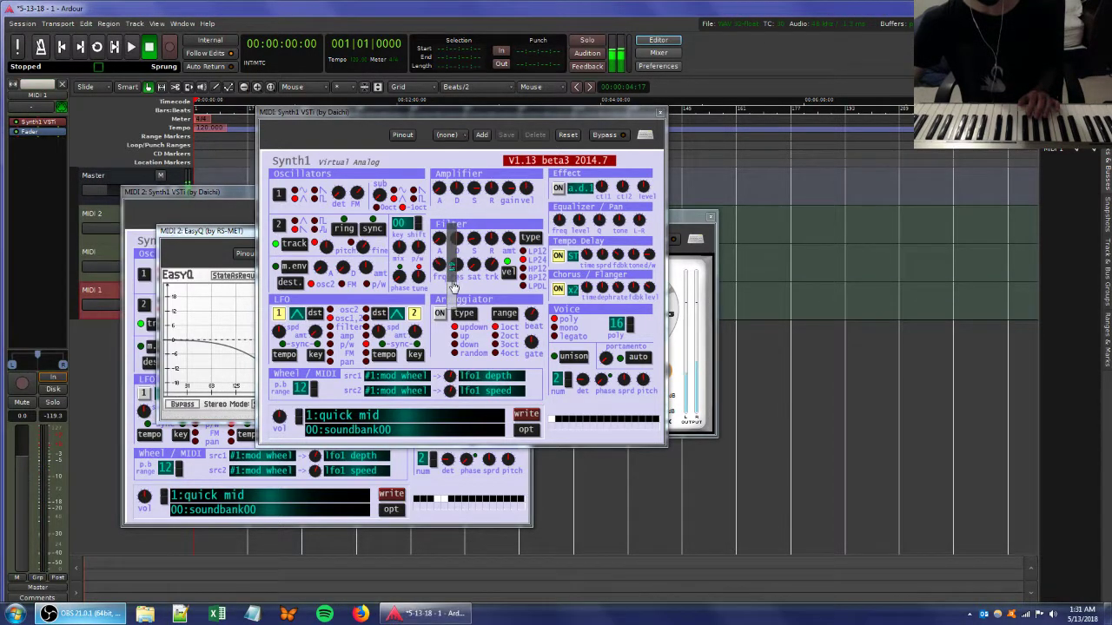
- Open the MIDI 1 track's Synth1 editor, adjust its filter frequency and move the editor clear of the track strip
{"action": "double_click", "coordinate": [33, 123]}
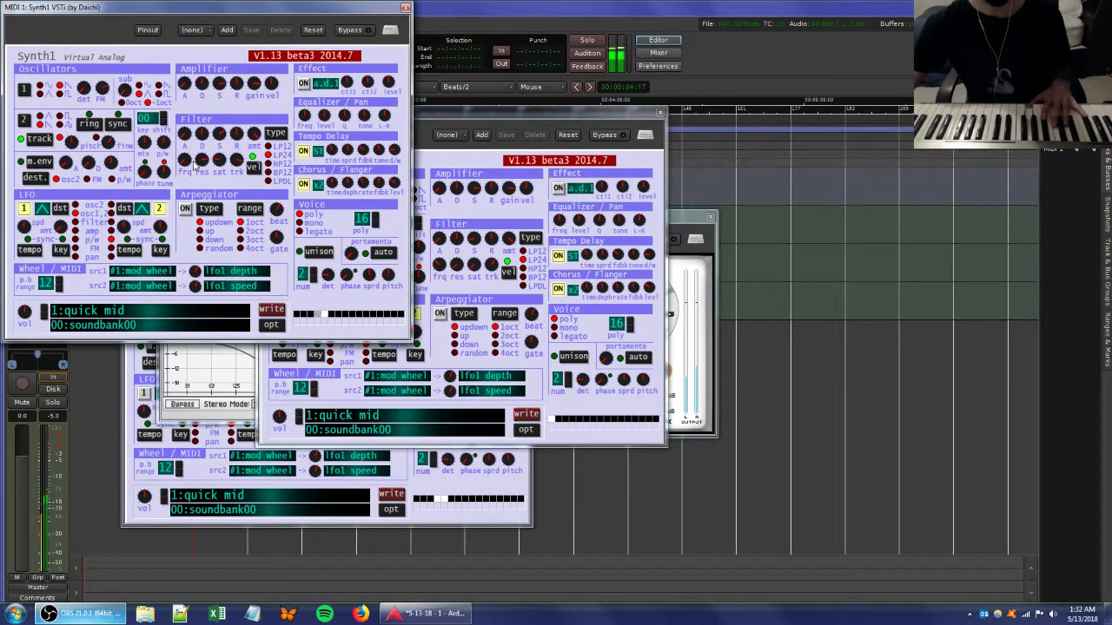
{"action": "mouse_move", "coordinate": [198, 165]}
{"action": "left_mouse_down"}
{"action": "mouse_move", "coordinate": [193, 186]}
{"action": "mouse_move", "coordinate": [199, 137]}
{"action": "mouse_move", "coordinate": [176, 166]}
{"action": "left_mouse_up"}
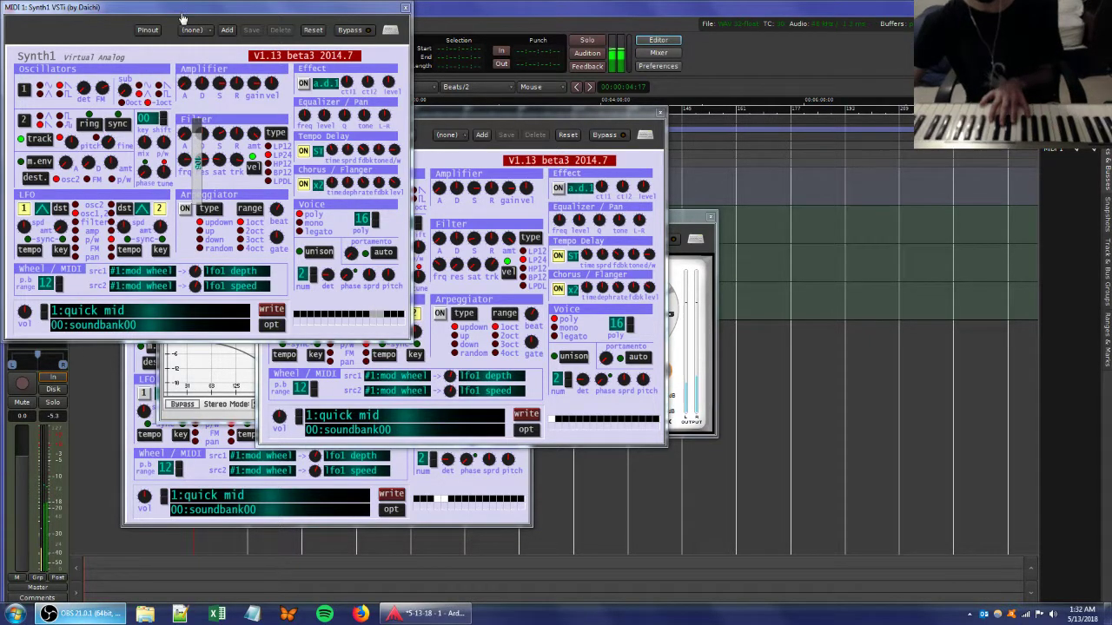
{"action": "left_click_drag", "start_coordinate": [104, 7], "coordinate": [562, 147]}
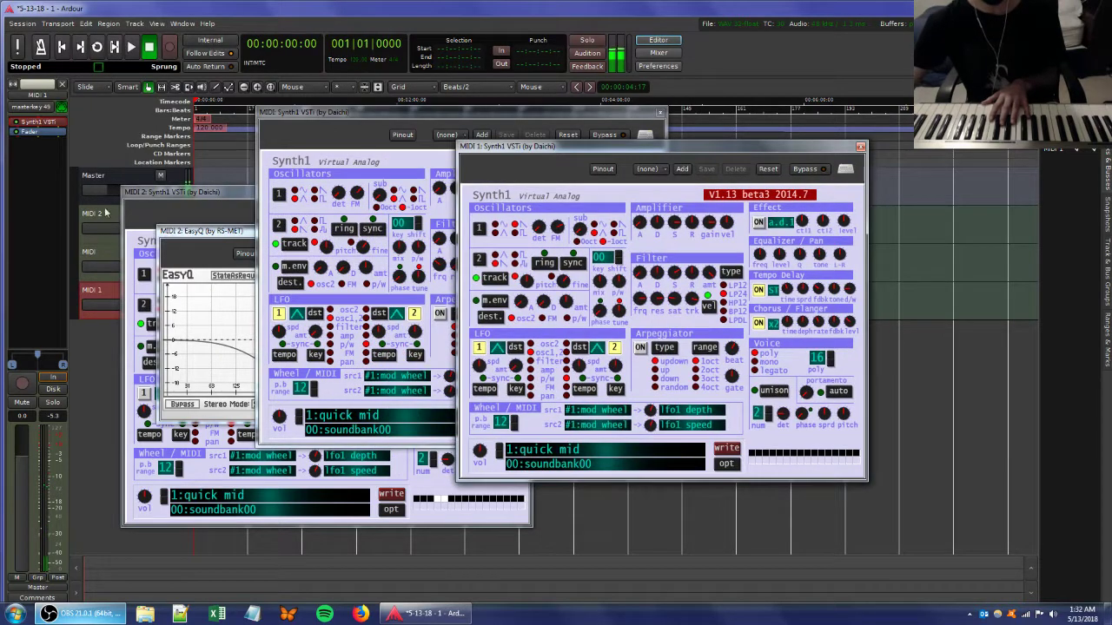
- Add the Ambience reverb from the favorite plugins to the MIDI 1 track
{"action": "right_click", "coordinate": [34, 159]}
{"action": "mouse_move", "coordinate": [95, 163]}
{"action": "mouse_move", "coordinate": [217, 163]}
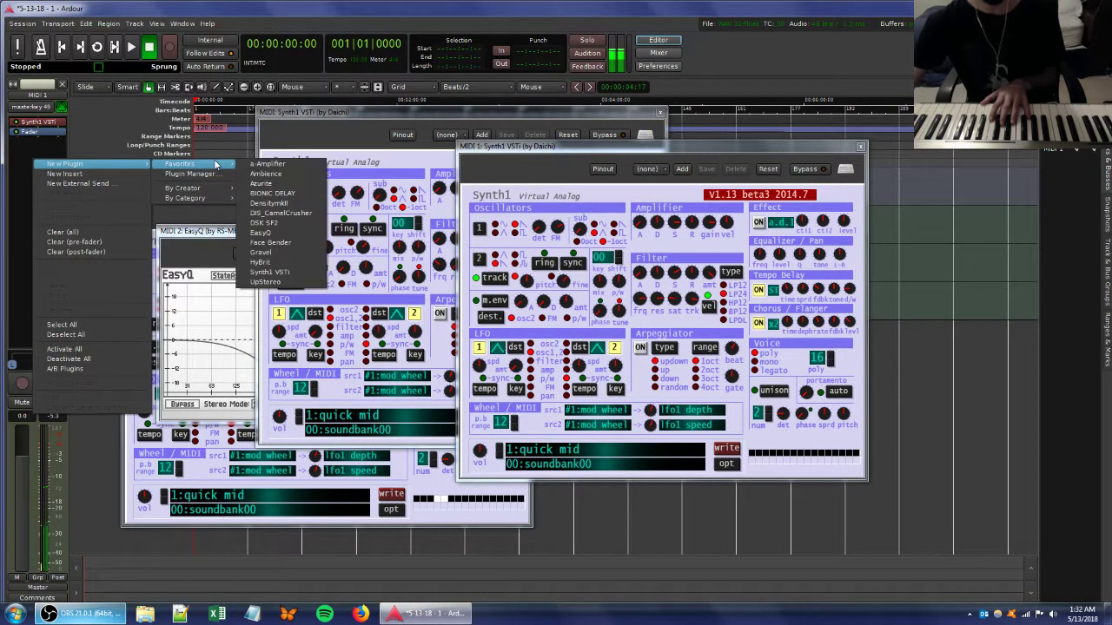
{"action": "left_click", "coordinate": [286, 175]}
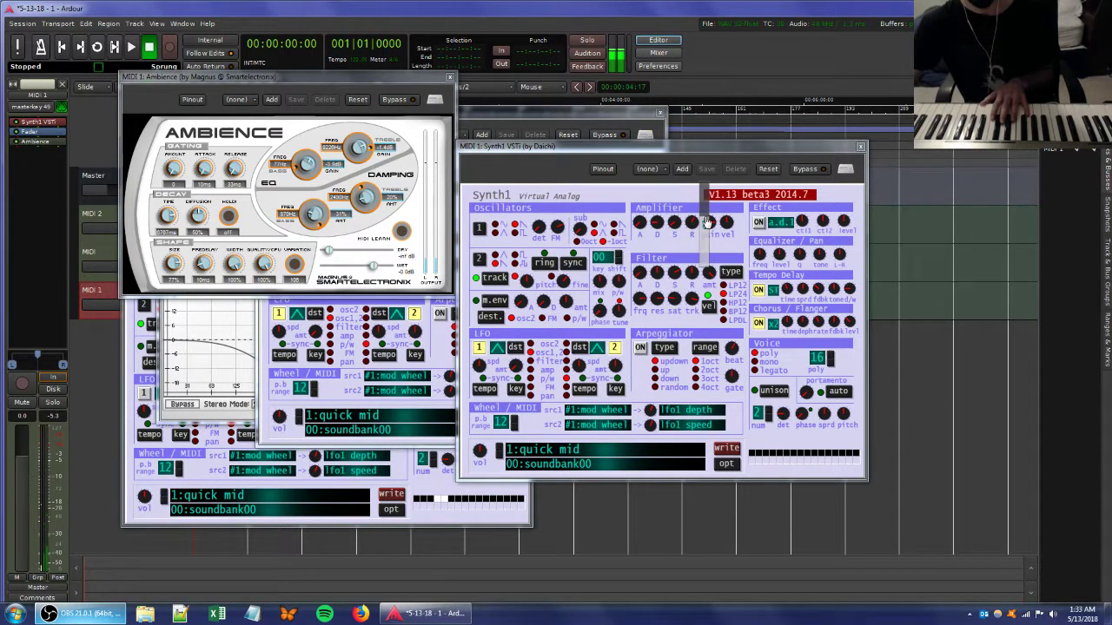
- Add the BIONIC DELAY plugin to the MIDI 1 track and set its mix to 63.00
{"action": "right_click", "coordinate": [32, 159]}
{"action": "mouse_move", "coordinate": [78, 161]}
{"action": "mouse_move", "coordinate": [192, 161]}
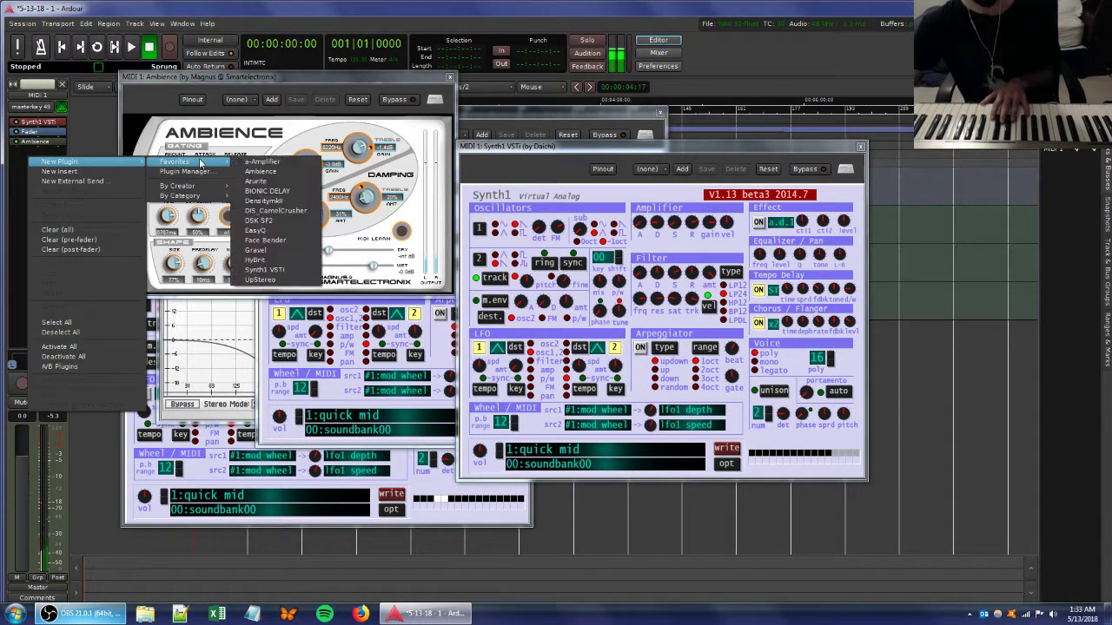
{"action": "left_click", "coordinate": [271, 195]}
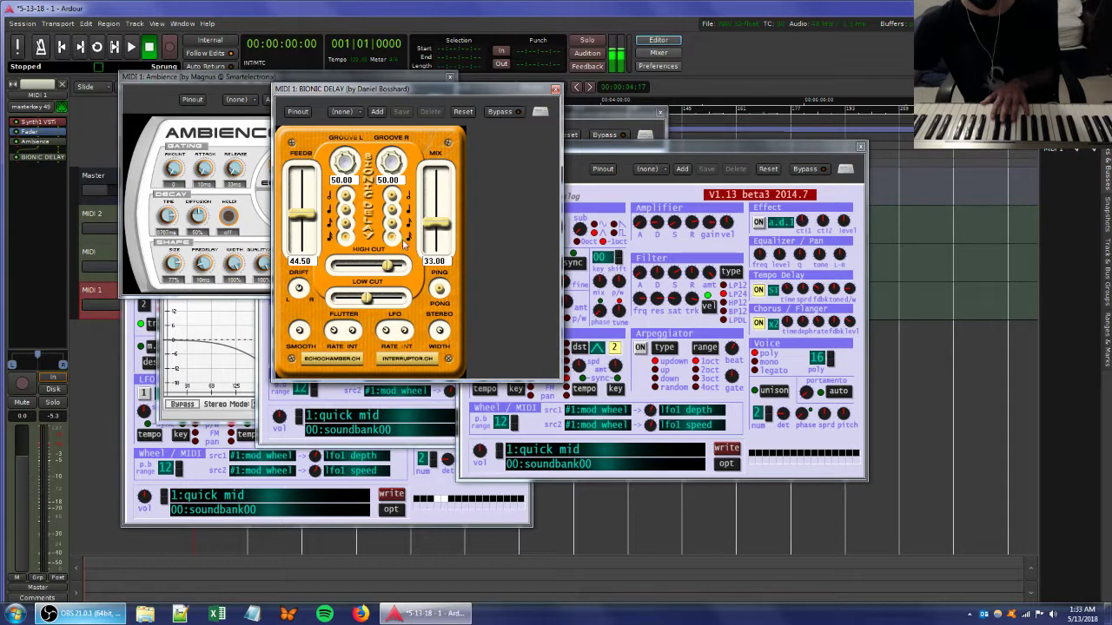
{"action": "left_click_drag", "start_coordinate": [437, 227], "coordinate": [436, 200]}
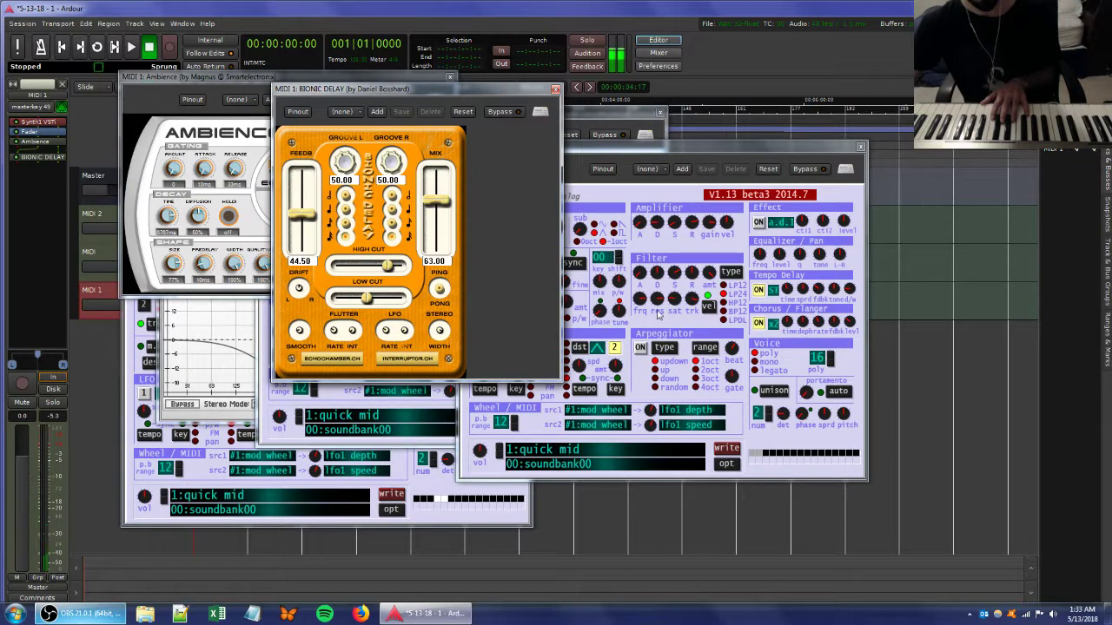
- Adjust the filter section of MIDI 1's Synth1 and raise the BIONIC DELAY feedback to 74.50
{"action": "left_click", "coordinate": [653, 273]}
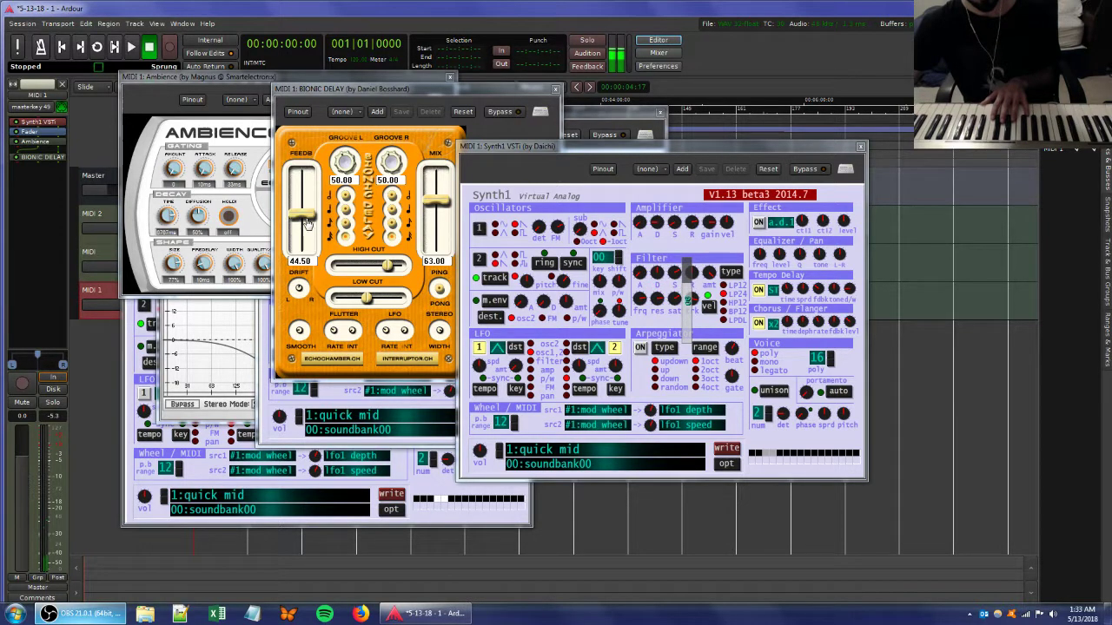
{"action": "left_click_drag", "start_coordinate": [302, 214], "coordinate": [304, 197]}
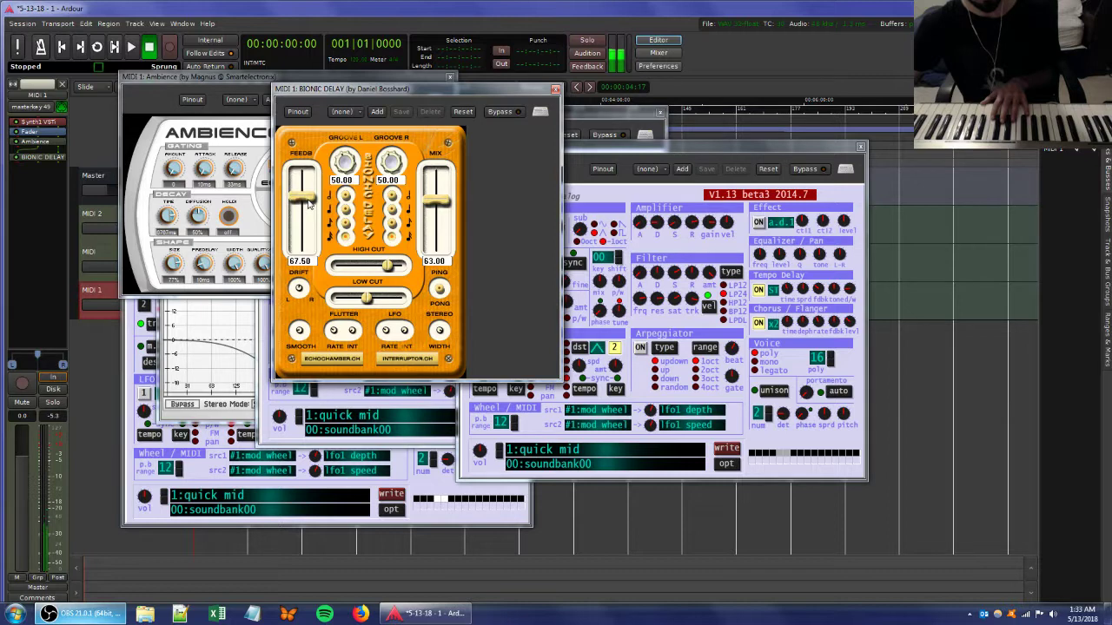
{"action": "mouse_move", "coordinate": [308, 202]}
{"action": "left_mouse_down"}
{"action": "mouse_move", "coordinate": [310, 233]}
{"action": "mouse_move", "coordinate": [306, 199]}
{"action": "left_mouse_up"}
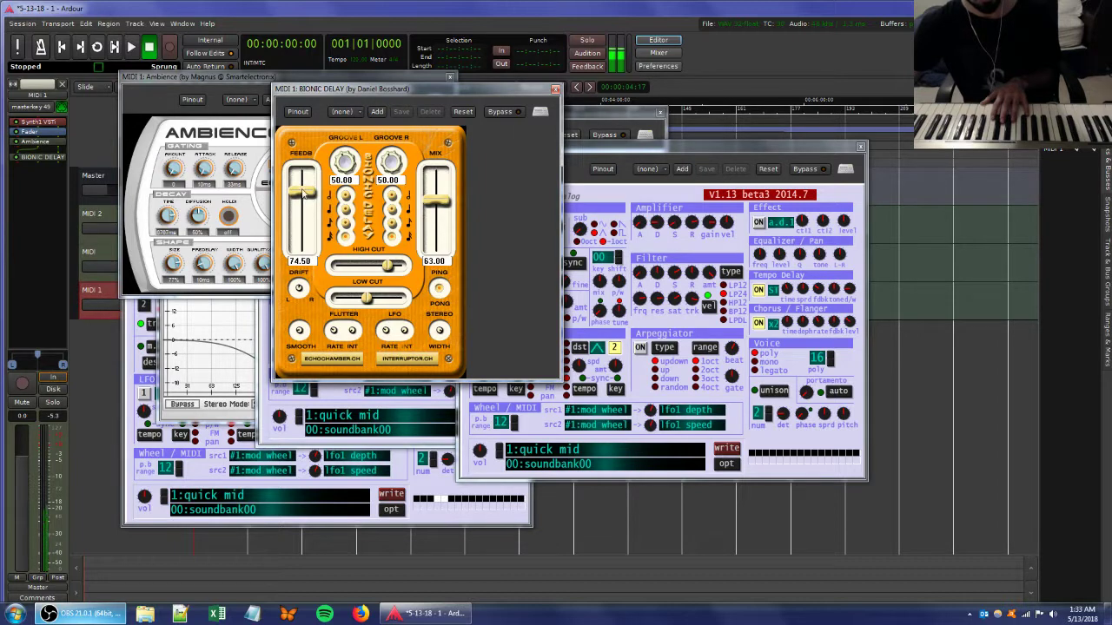
- Place BIONIC DELAY ahead of Ambience in the MIDI 1 plugin chain and set its feedback to 52.00
{"action": "left_click_drag", "start_coordinate": [303, 193], "coordinate": [308, 201]}
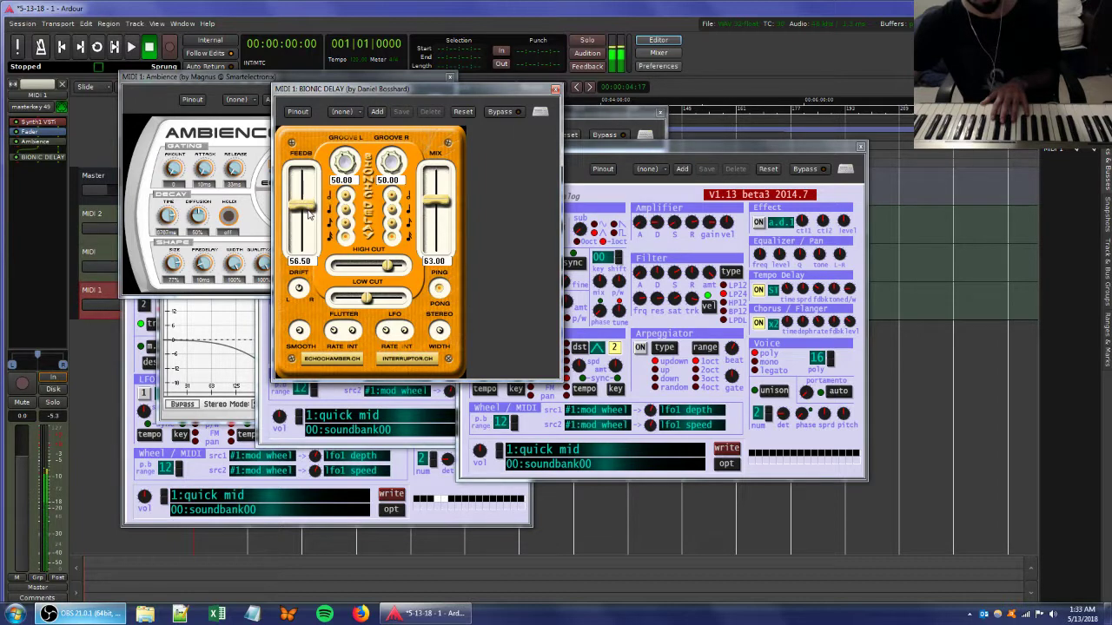
{"action": "mouse_move", "coordinate": [35, 156]}
{"action": "left_mouse_down"}
{"action": "mouse_move", "coordinate": [41, 174]}
{"action": "mouse_move", "coordinate": [35, 143]}
{"action": "left_mouse_up"}
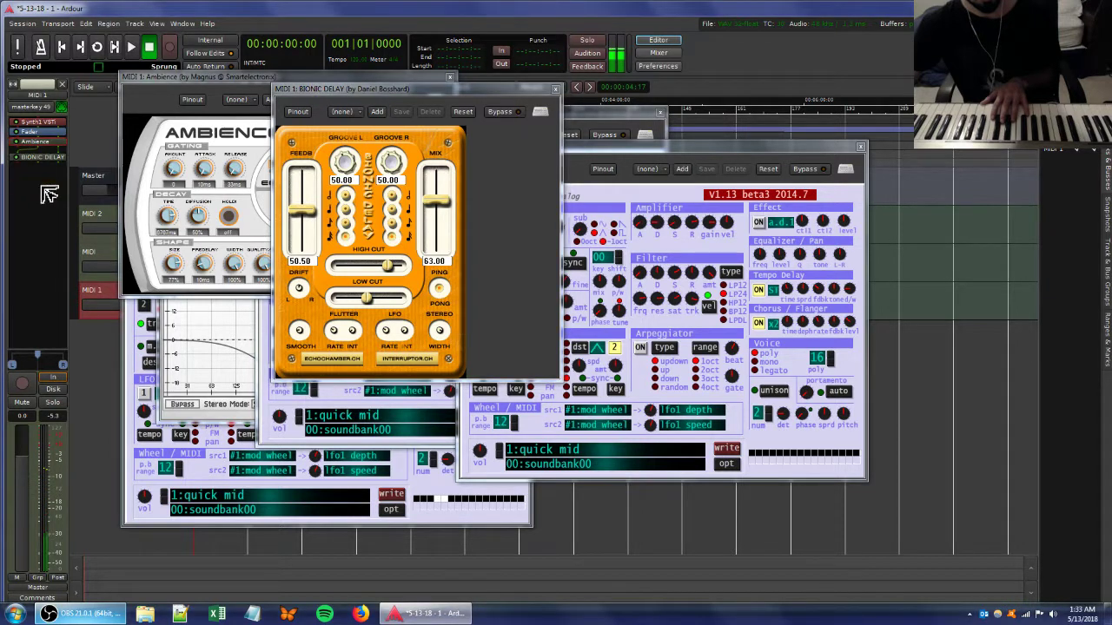
{"action": "left_click", "coordinate": [296, 217]}
{"action": "mouse_move", "coordinate": [296, 215]}
{"action": "left_mouse_down"}
{"action": "mouse_move", "coordinate": [290, 186]}
{"action": "mouse_move", "coordinate": [294, 215]}
{"action": "left_mouse_up"}
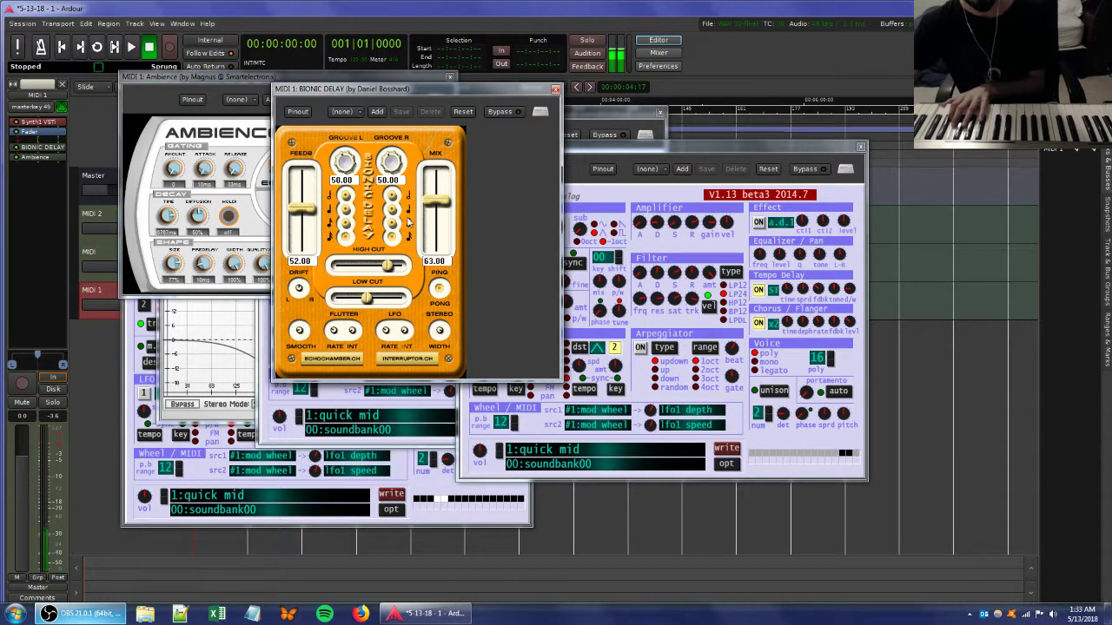
- In MIDI 2's EasyQ, add a band at 14071 Hz, move the 620 Hz band to 571.10 Hz at 17.7 dB, and close the editor
{"action": "left_click", "coordinate": [688, 287]}
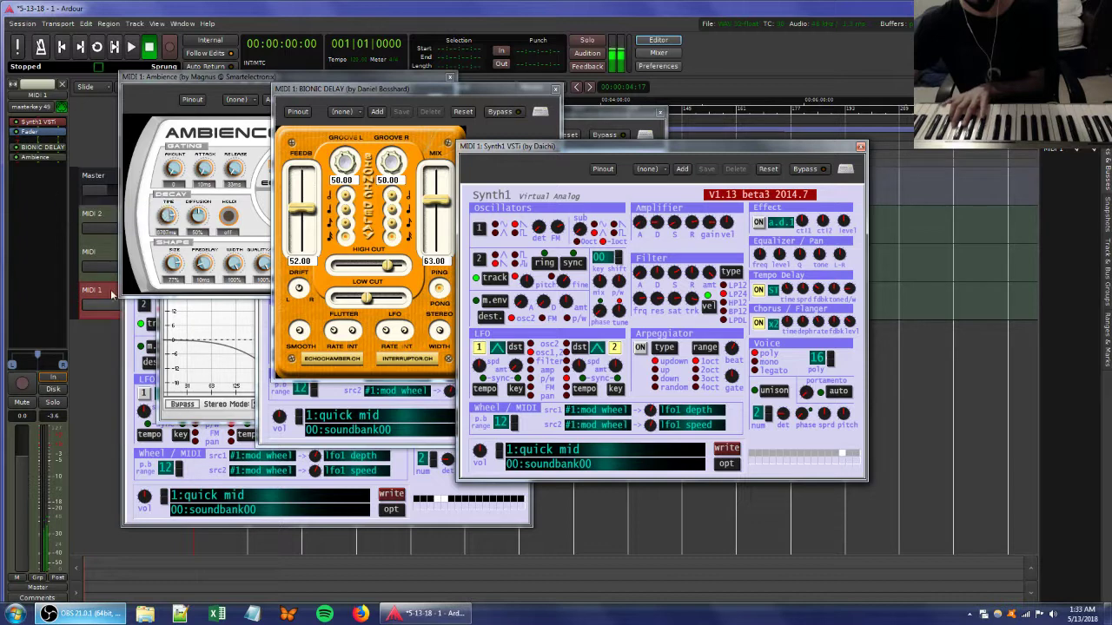
{"action": "left_click", "coordinate": [163, 349]}
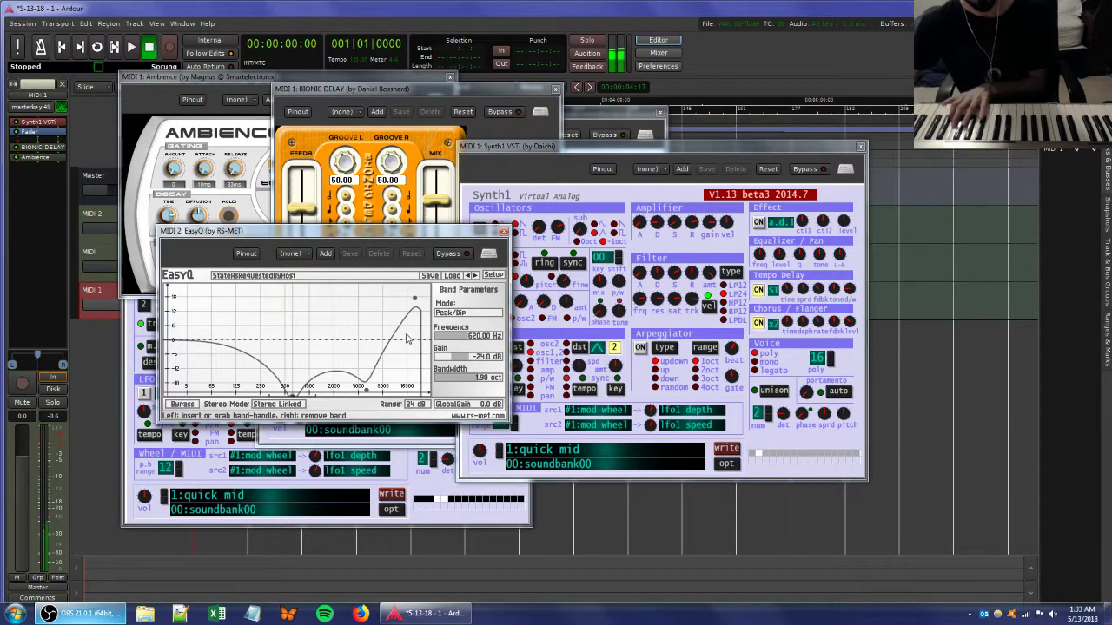
{"action": "mouse_move", "coordinate": [413, 338]}
{"action": "left_mouse_down"}
{"action": "mouse_move", "coordinate": [387, 328]}
{"action": "mouse_move", "coordinate": [398, 323]}
{"action": "mouse_move", "coordinate": [401, 341]}
{"action": "left_mouse_up"}
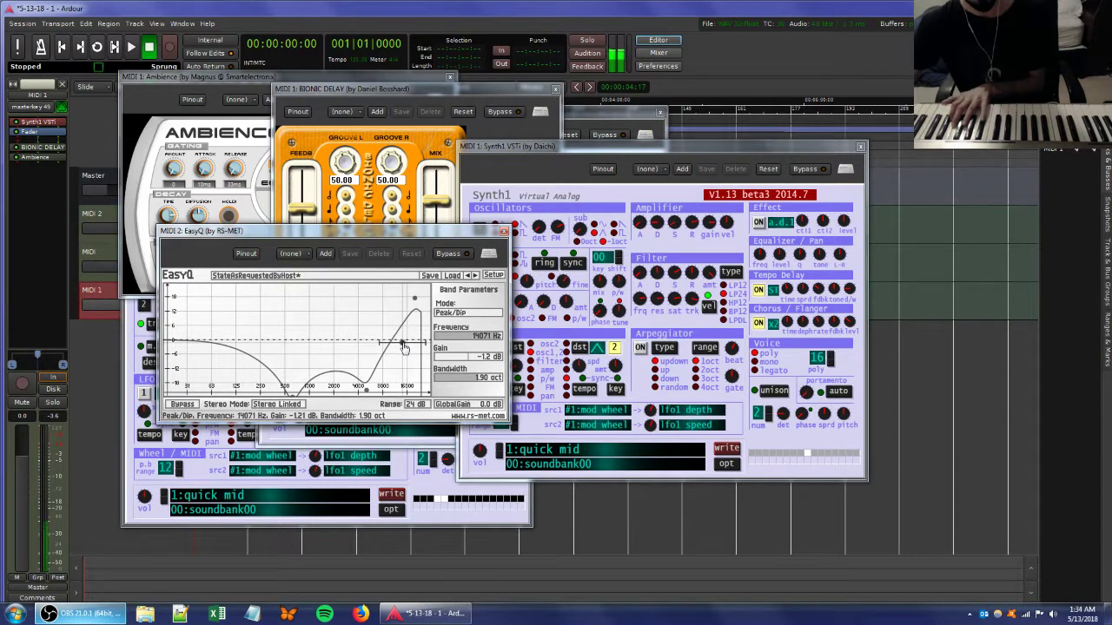
{"action": "left_click_drag", "start_coordinate": [295, 387], "coordinate": [286, 293]}
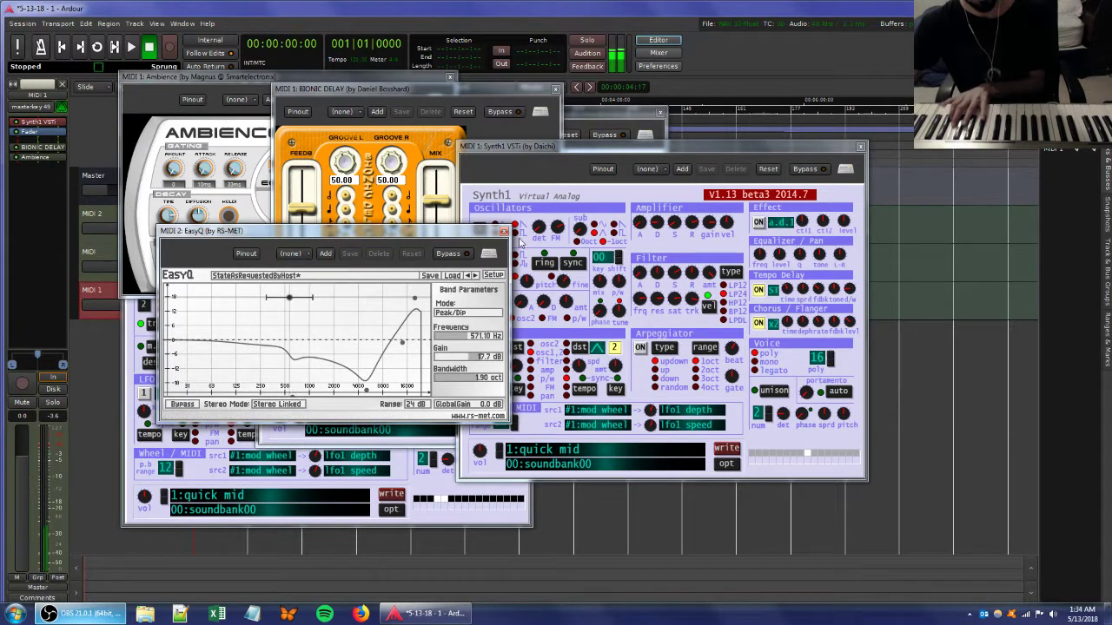
{"action": "left_click", "coordinate": [140, 264]}
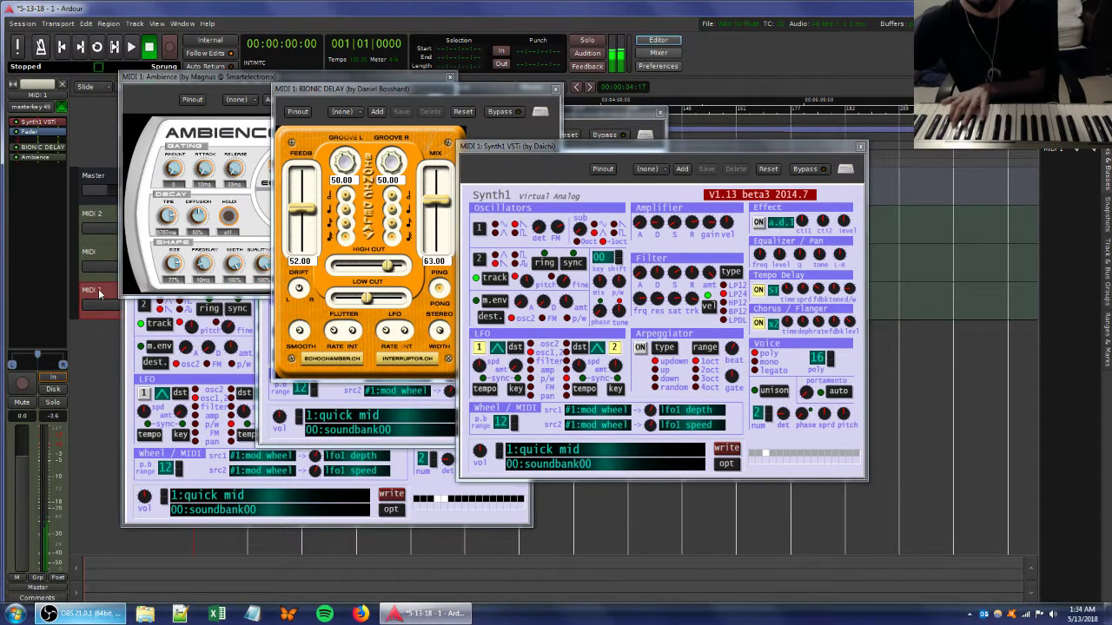
- Add the favorite EasyQ plugin to the MIDI 1 track and create a peak band at 2953.7 Hz with 17.2 dB gain
{"action": "right_click", "coordinate": [39, 189]}
{"action": "mouse_move", "coordinate": [78, 186]}
{"action": "mouse_move", "coordinate": [186, 186]}
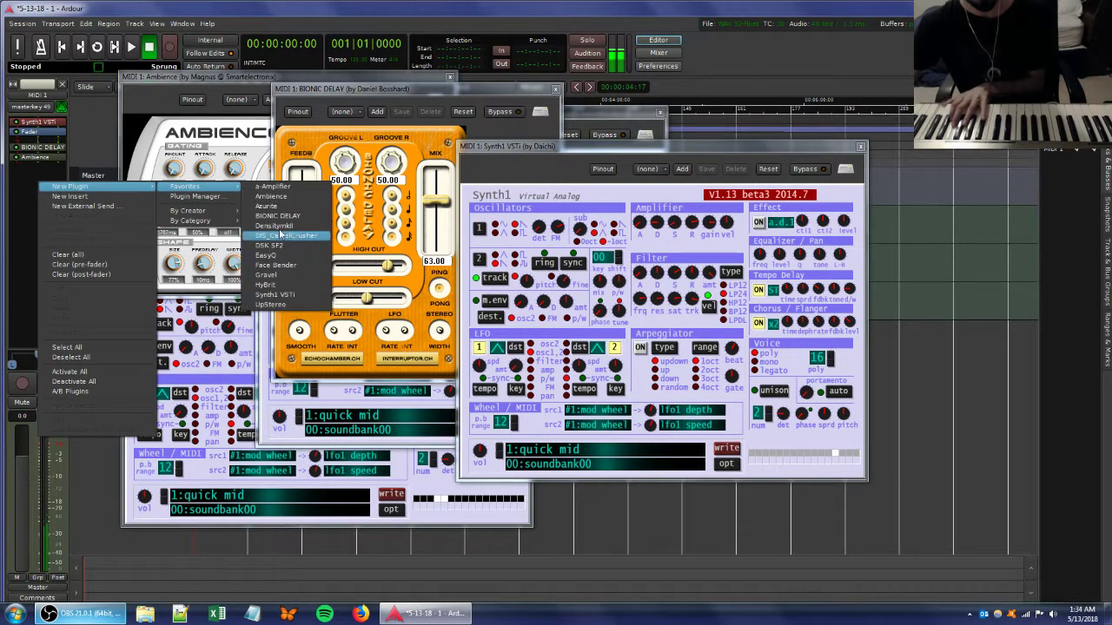
{"action": "left_click", "coordinate": [278, 258]}
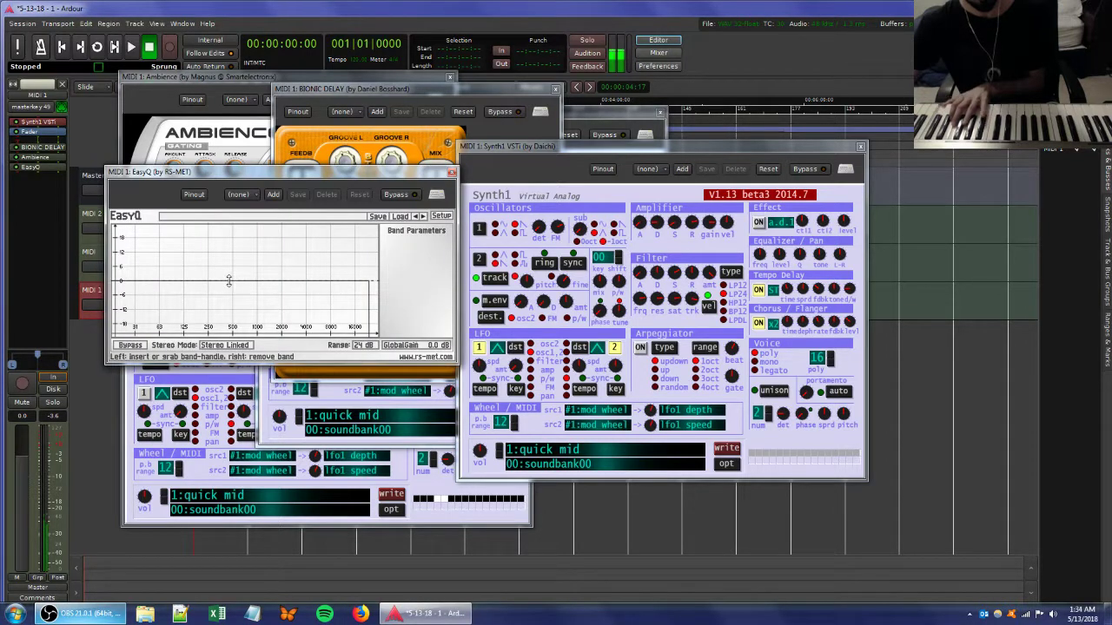
{"action": "left_click", "coordinate": [229, 277]}
{"action": "left_click_drag", "start_coordinate": [229, 278], "coordinate": [296, 241]}
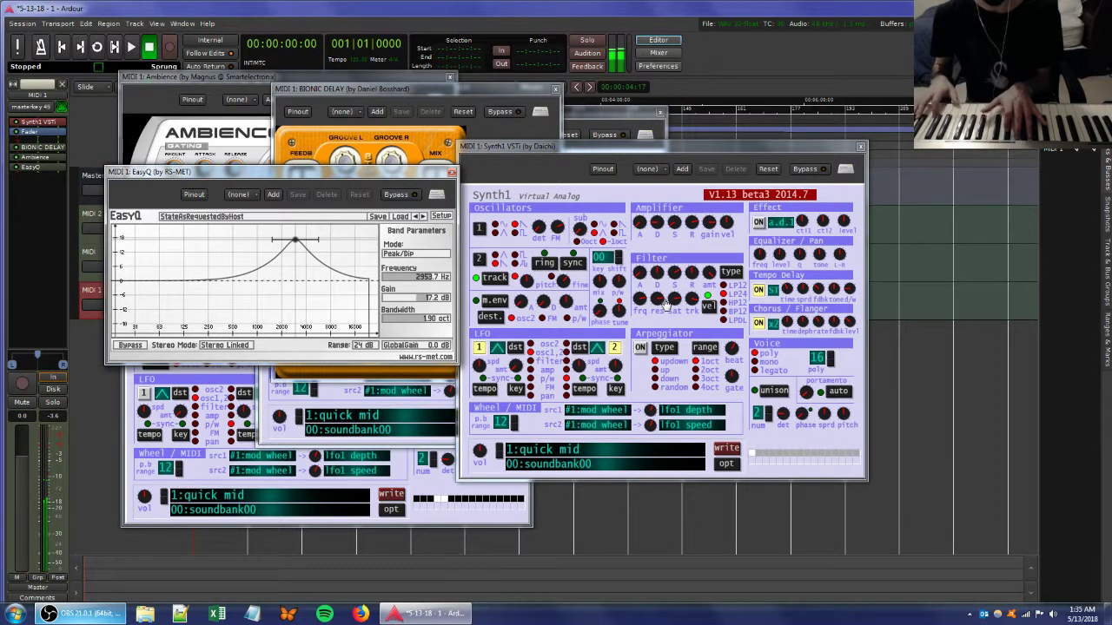
- Set MIDI 1's Ambience wet level to -10.8 dB, and raise BIONIC DELAY's high cut and its mix to 77.50
{"action": "left_click", "coordinate": [233, 79]}
{"action": "left_click_drag", "start_coordinate": [327, 251], "coordinate": [355, 273]}
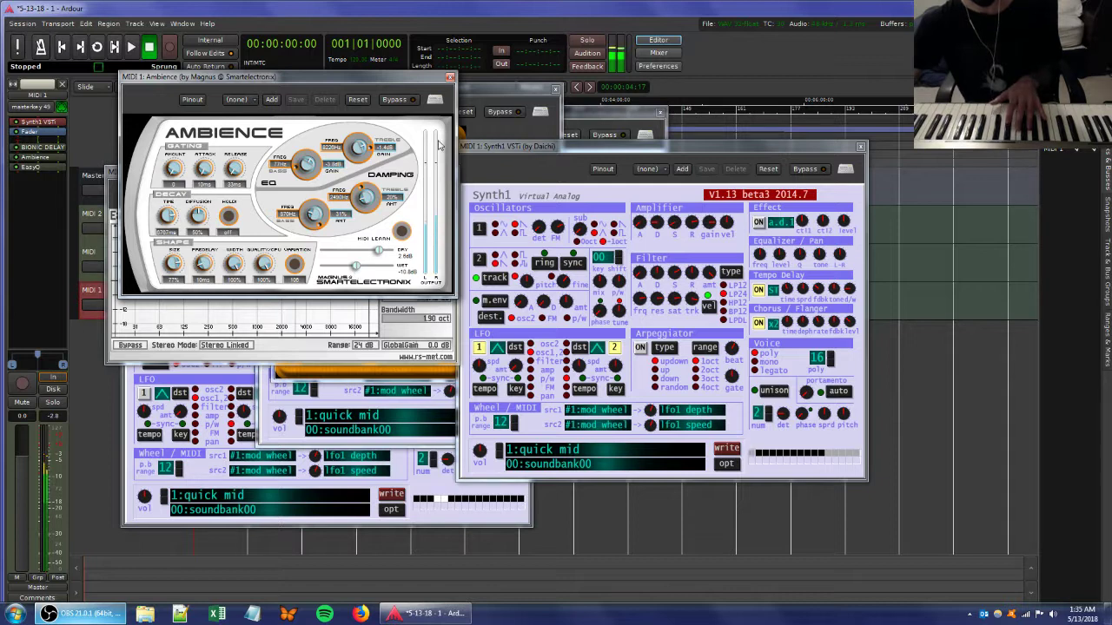
{"action": "left_click", "coordinate": [502, 97]}
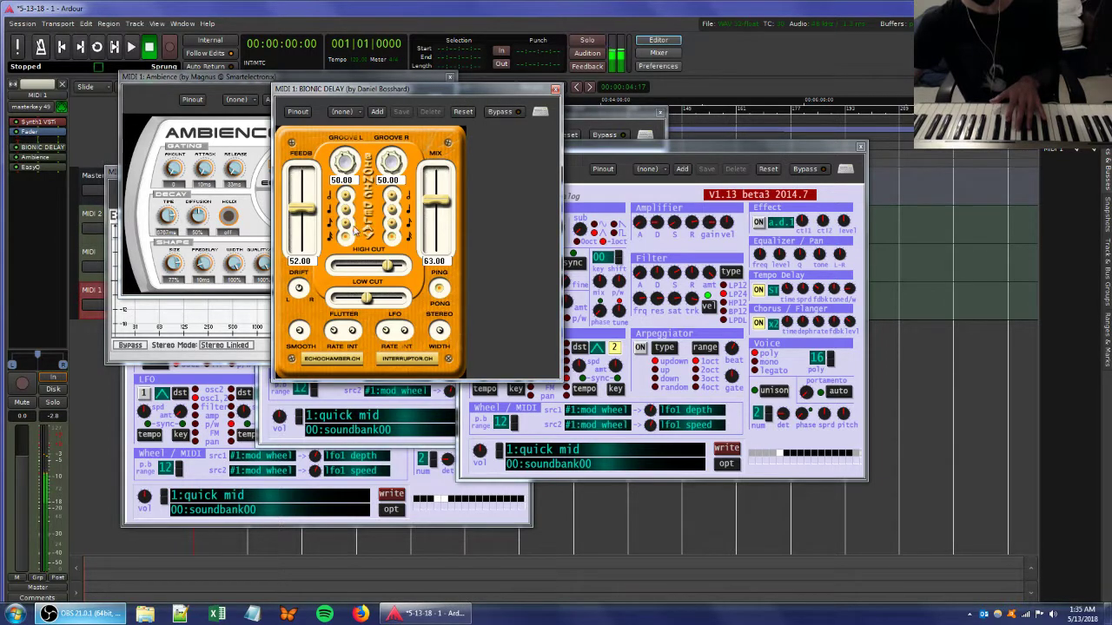
{"action": "left_click_drag", "start_coordinate": [389, 266], "coordinate": [421, 271]}
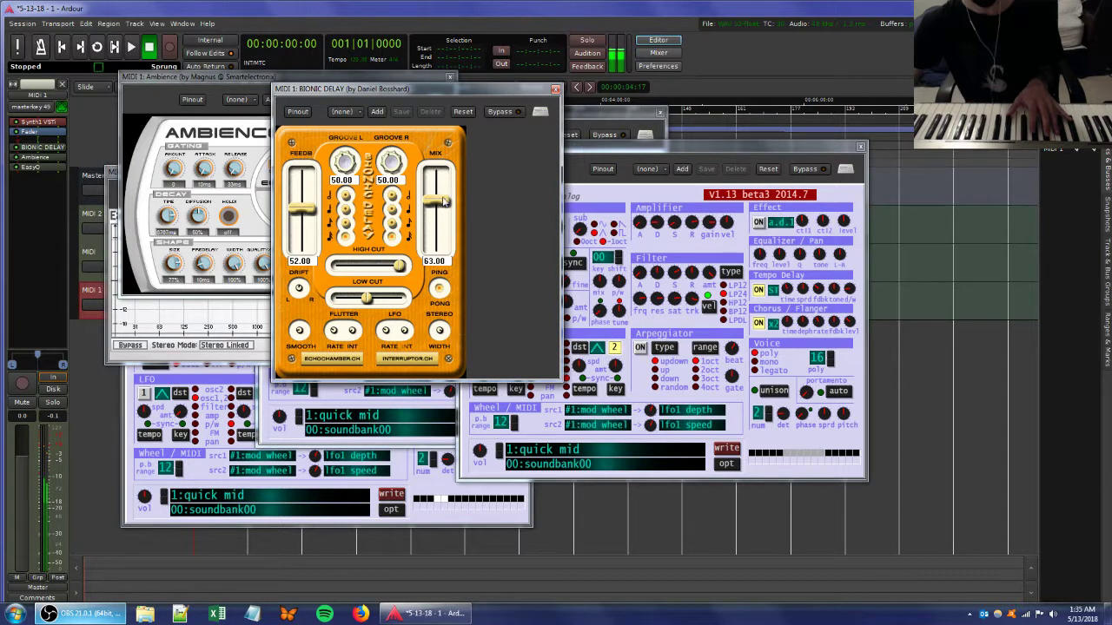
{"action": "left_click_drag", "start_coordinate": [443, 201], "coordinate": [440, 185]}
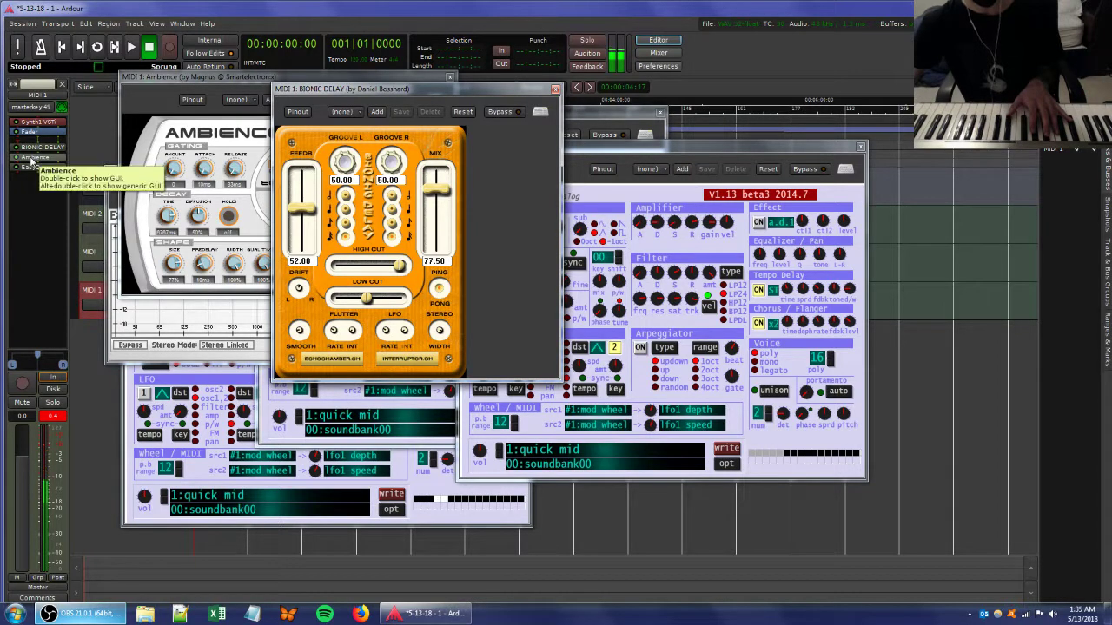
- Set the BIONIC DELAY mix to 18.00 and adjust the filter envelope settings of MIDI 1's Synth1
{"action": "left_click", "coordinate": [669, 153]}
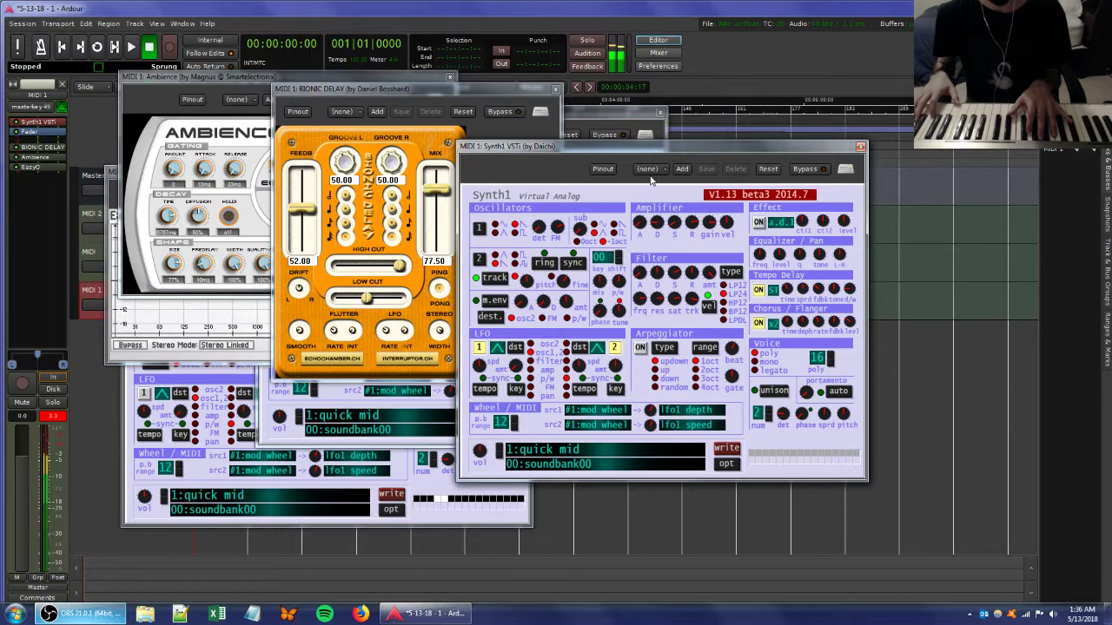
{"action": "left_click_drag", "start_coordinate": [443, 197], "coordinate": [450, 254]}
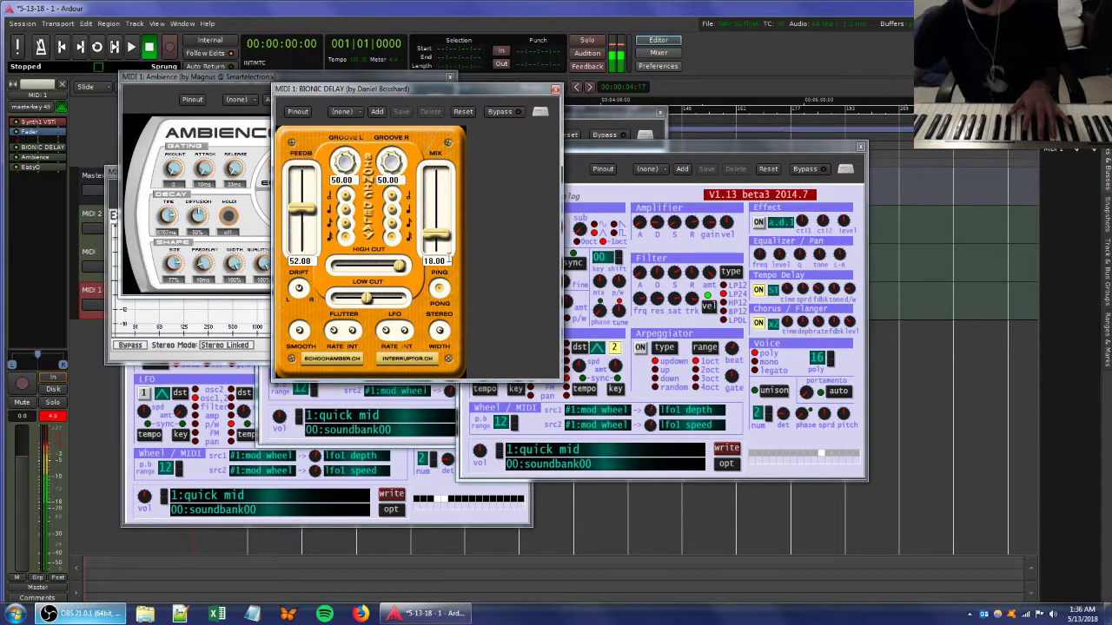
{"action": "left_click", "coordinate": [684, 287]}
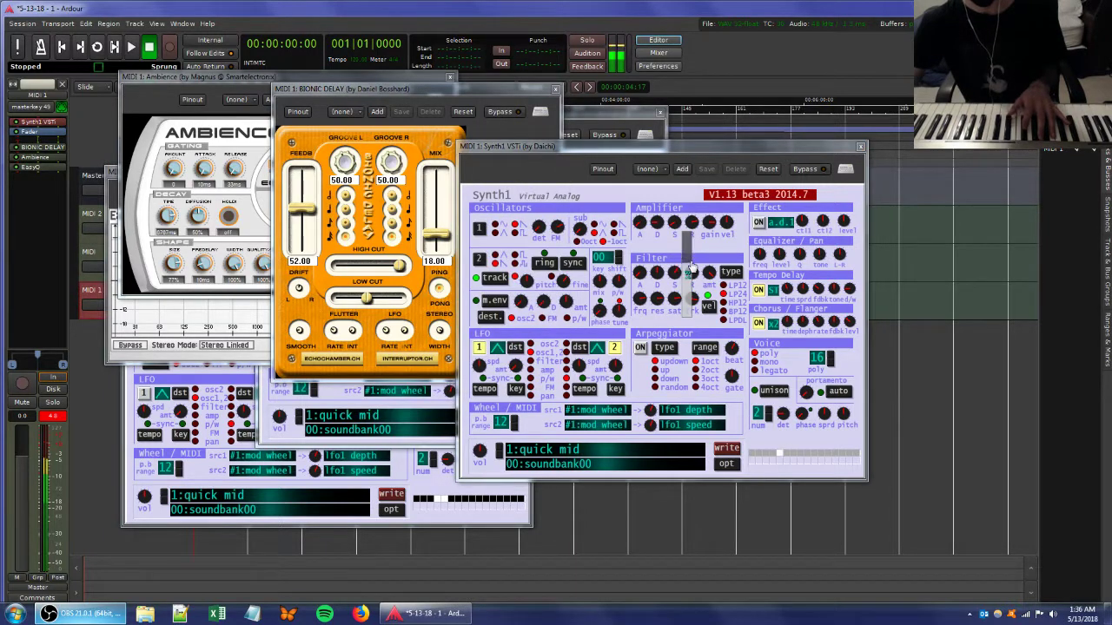
{"action": "left_click_drag", "start_coordinate": [692, 299], "coordinate": [700, 328]}
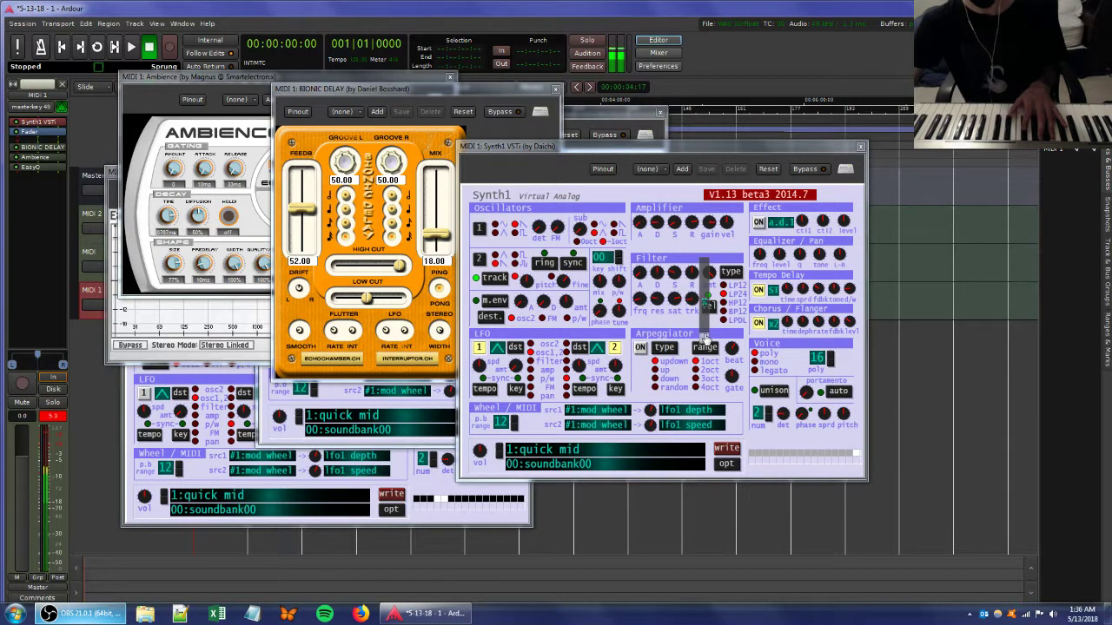
- Move the Ambience editor aside and shift MIDI 1's EasyQ peak to between 1000 and 2000 Hz with slightly less gain
{"action": "left_click", "coordinate": [217, 77]}
{"action": "left_click_drag", "start_coordinate": [217, 77], "coordinate": [568, 151]}
{"action": "left_click", "coordinate": [256, 172]}
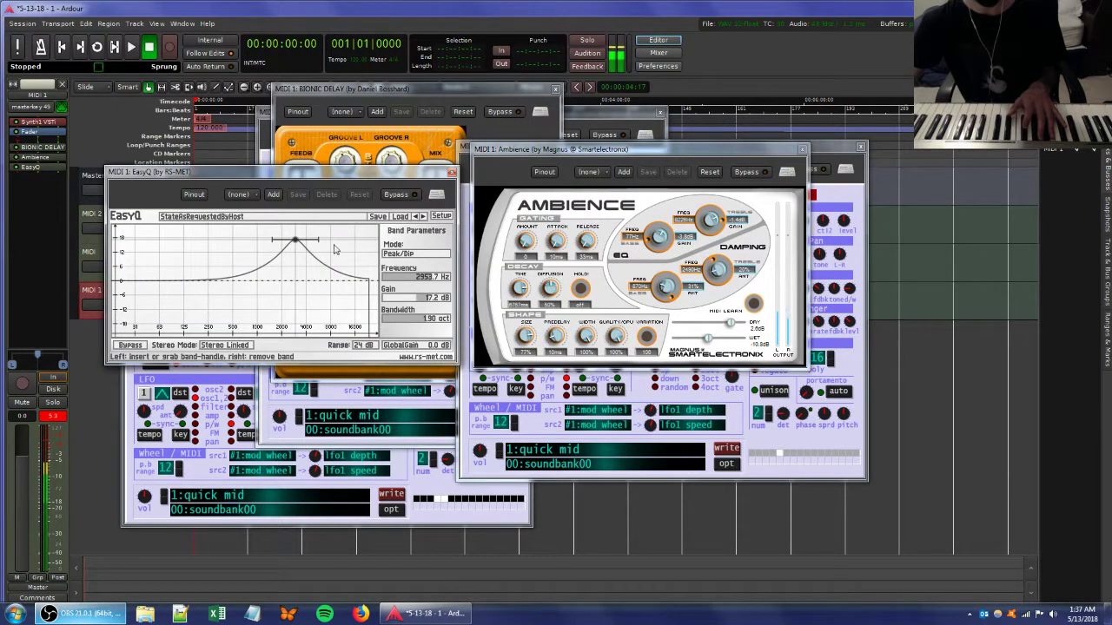
{"action": "left_click_drag", "start_coordinate": [295, 242], "coordinate": [270, 249]}
- Set the BIONIC DELAY mix to 65.00 and feedback to 59.50, and bring MIDI 1's Synth1 editor forward
{"action": "left_click", "coordinate": [452, 88]}
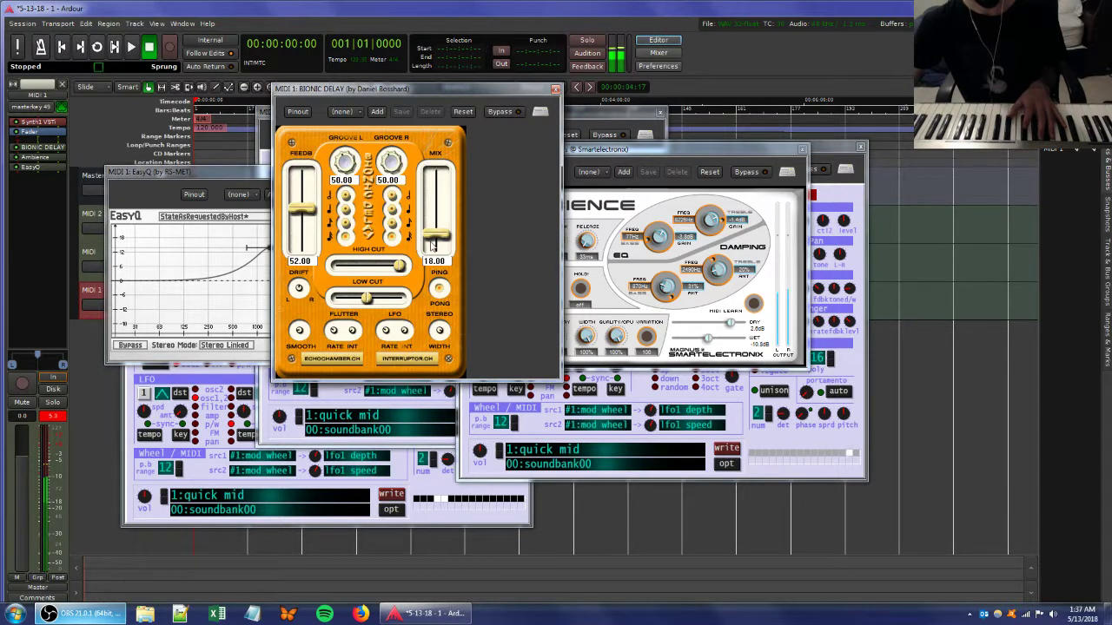
{"action": "left_click_drag", "start_coordinate": [434, 207], "coordinate": [436, 199]}
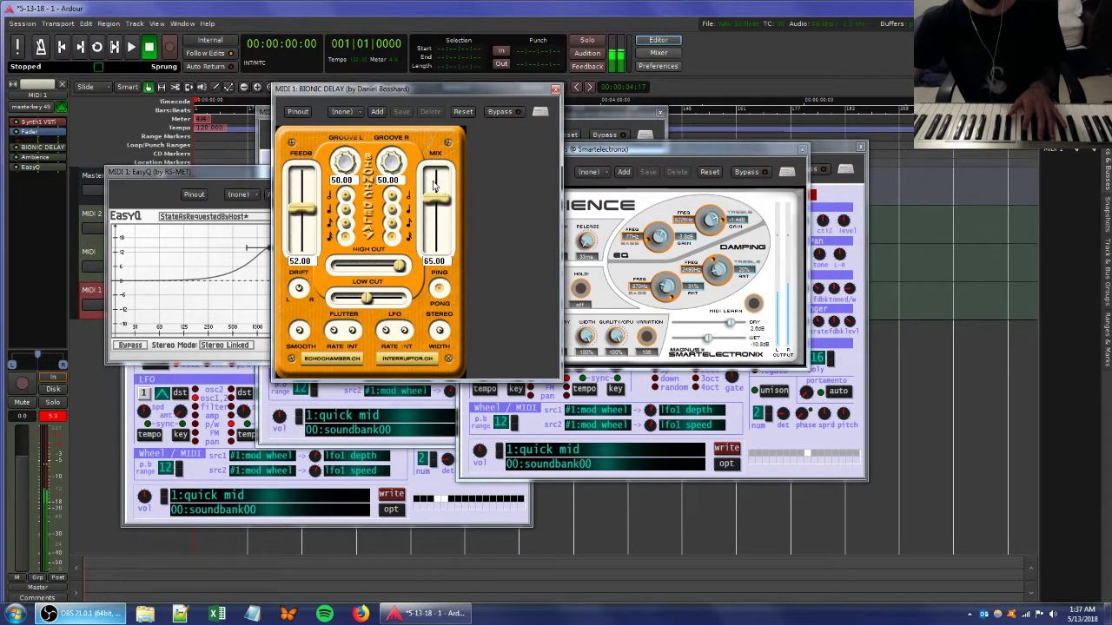
{"action": "left_click_drag", "start_coordinate": [306, 211], "coordinate": [309, 205]}
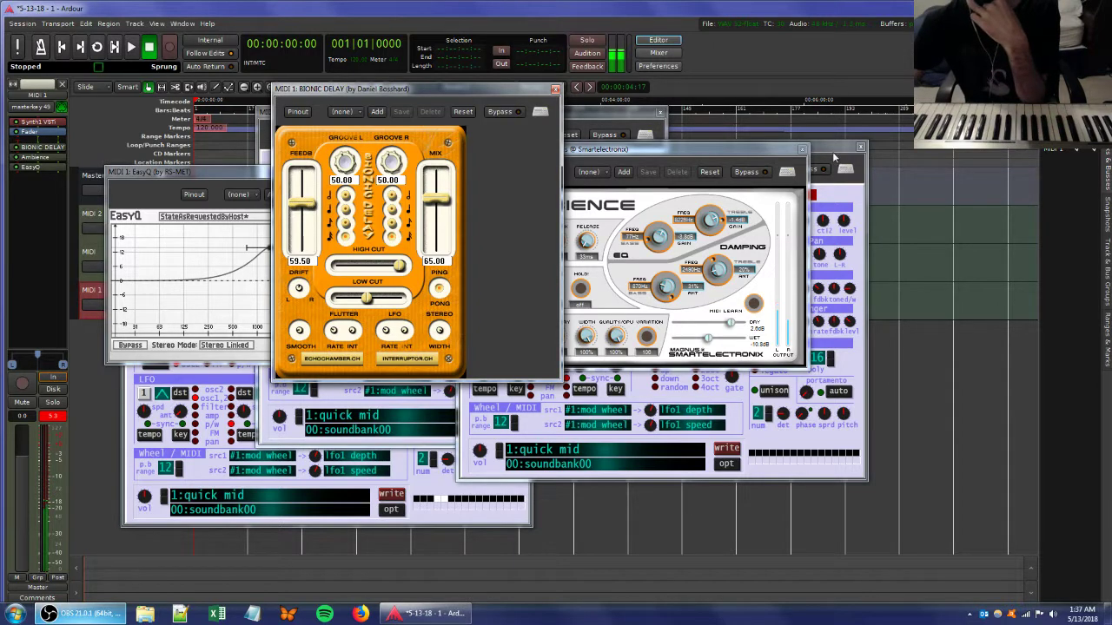
{"action": "left_click", "coordinate": [834, 158]}
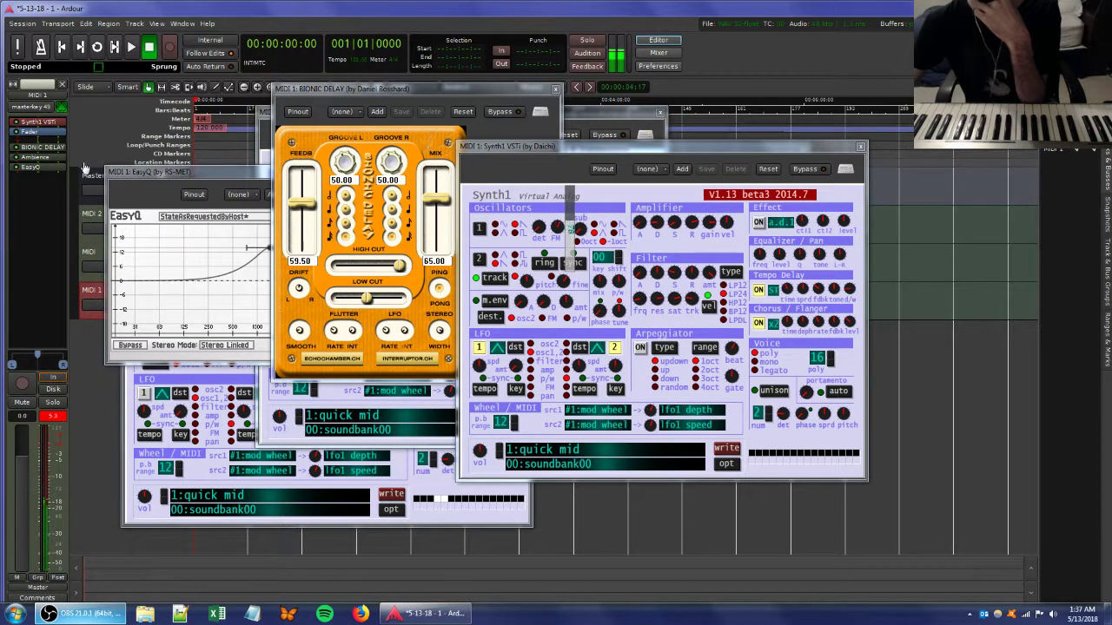
- Reopen MIDI 1's EasyQ and add a peak band at 4381.6 Hz with 3.9 dB gain
{"action": "double_click", "coordinate": [33, 168]}
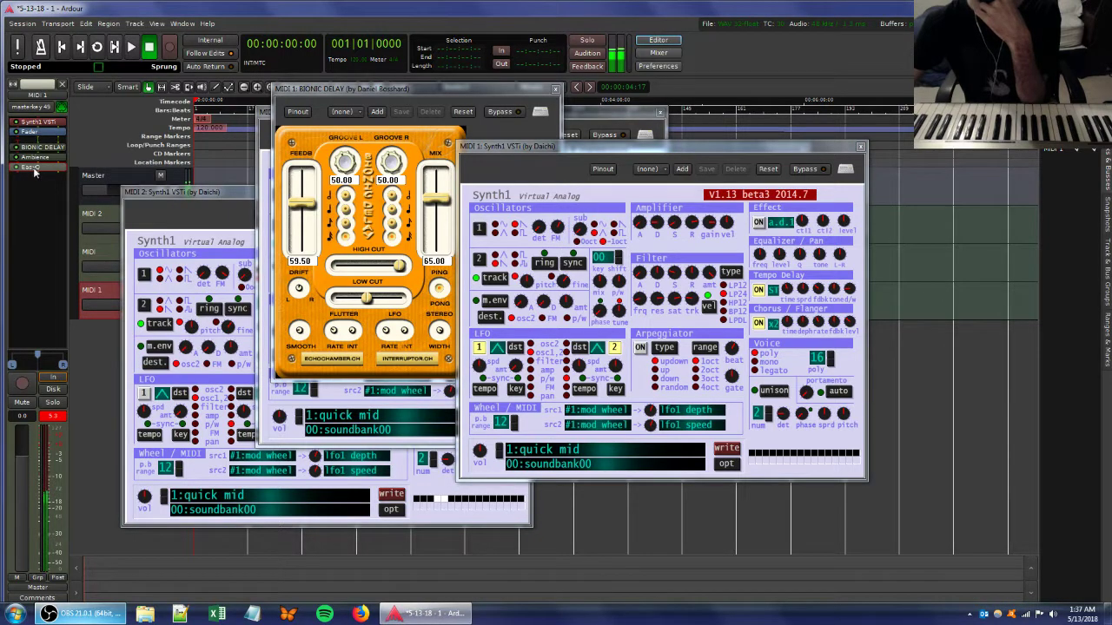
{"action": "double_click", "coordinate": [33, 168]}
{"action": "left_click_drag", "start_coordinate": [293, 280], "coordinate": [311, 277]}
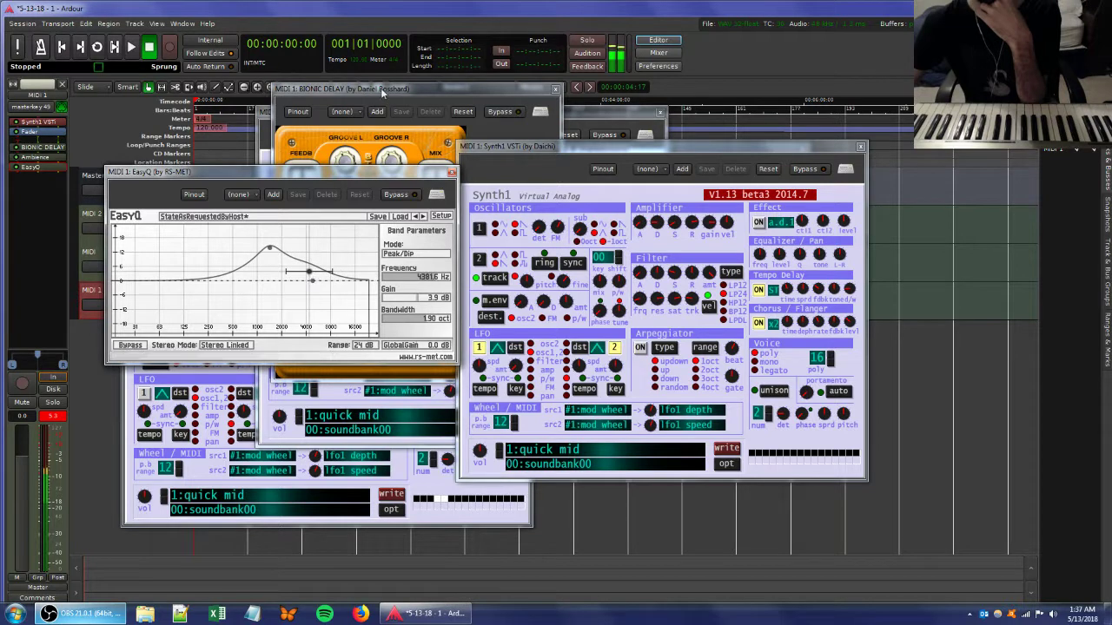
- Set the BIONIC DELAY feedback to 56.00 and try out a different high cut
{"action": "left_click", "coordinate": [317, 156]}
{"action": "left_click_drag", "start_coordinate": [306, 209], "coordinate": [309, 212]}
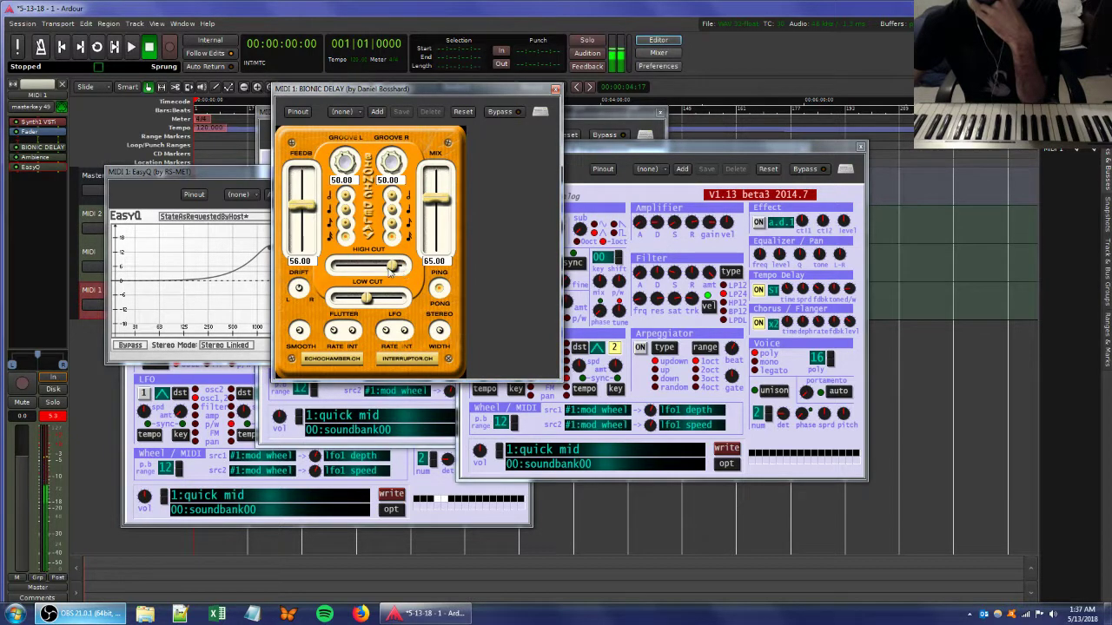
{"action": "mouse_move", "coordinate": [308, 226]}
{"action": "left_mouse_down"}
{"action": "mouse_move", "coordinate": [311, 199]}
{"action": "mouse_move", "coordinate": [309, 223]}
{"action": "left_mouse_up"}
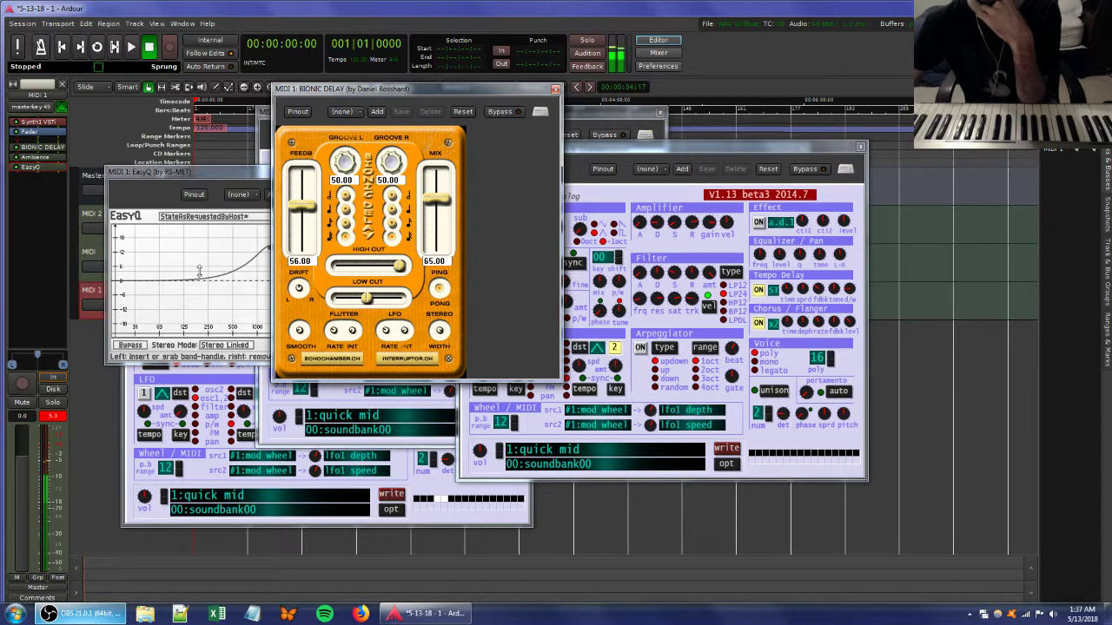
- Add an EasyQ band at 348.83 Hz with 11.6 dB gain on MIDI 1 and set the BIONIC DELAY feedback to 53.50
{"action": "left_click_drag", "start_coordinate": [199, 272], "coordinate": [220, 252]}
{"action": "left_click", "coordinate": [363, 97]}
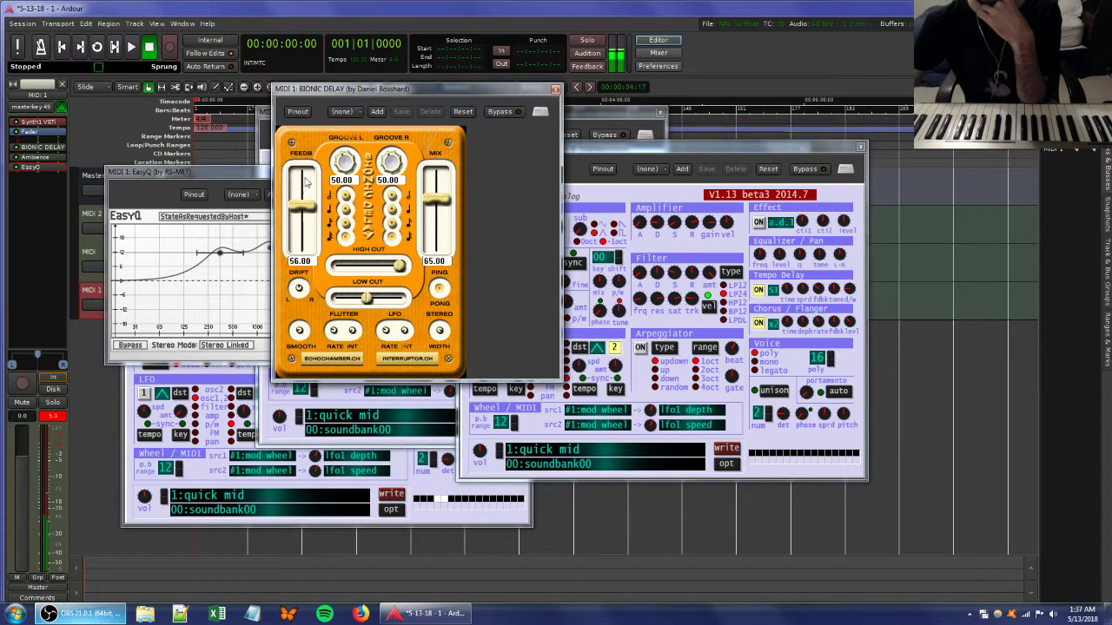
{"action": "mouse_move", "coordinate": [302, 206]}
{"action": "left_mouse_down"}
{"action": "mouse_move", "coordinate": [302, 195]}
{"action": "mouse_move", "coordinate": [304, 214]}
{"action": "left_mouse_up"}
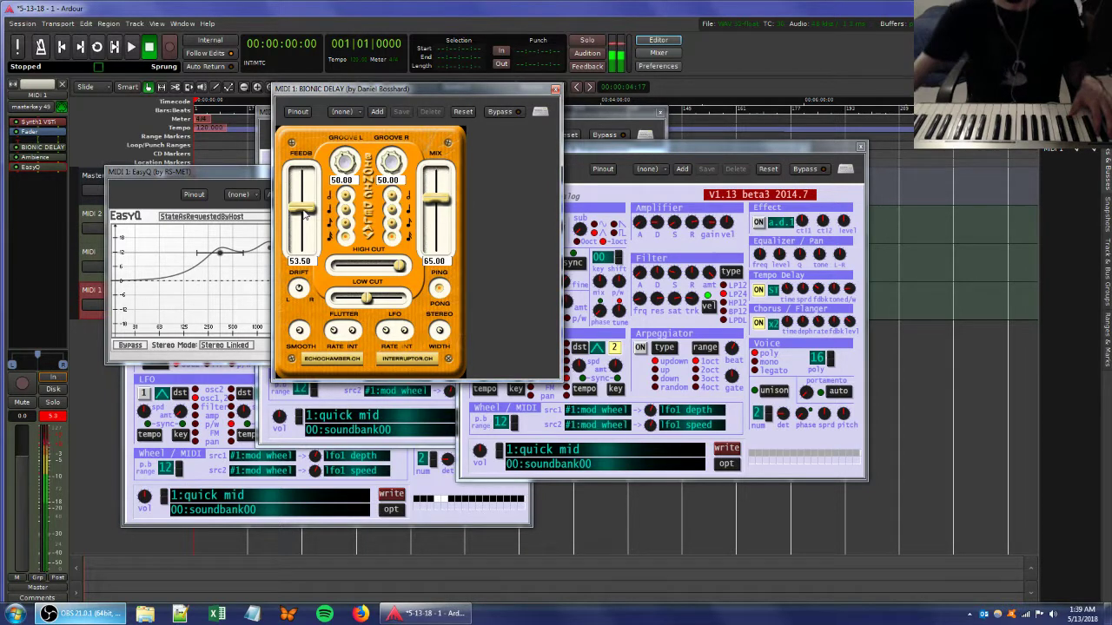
- Adjust the filter, amplifier envelope and oscillator settings of MIDI 1's Synth1, and bring the EasyQ editor forward
{"action": "left_click", "coordinate": [656, 311]}
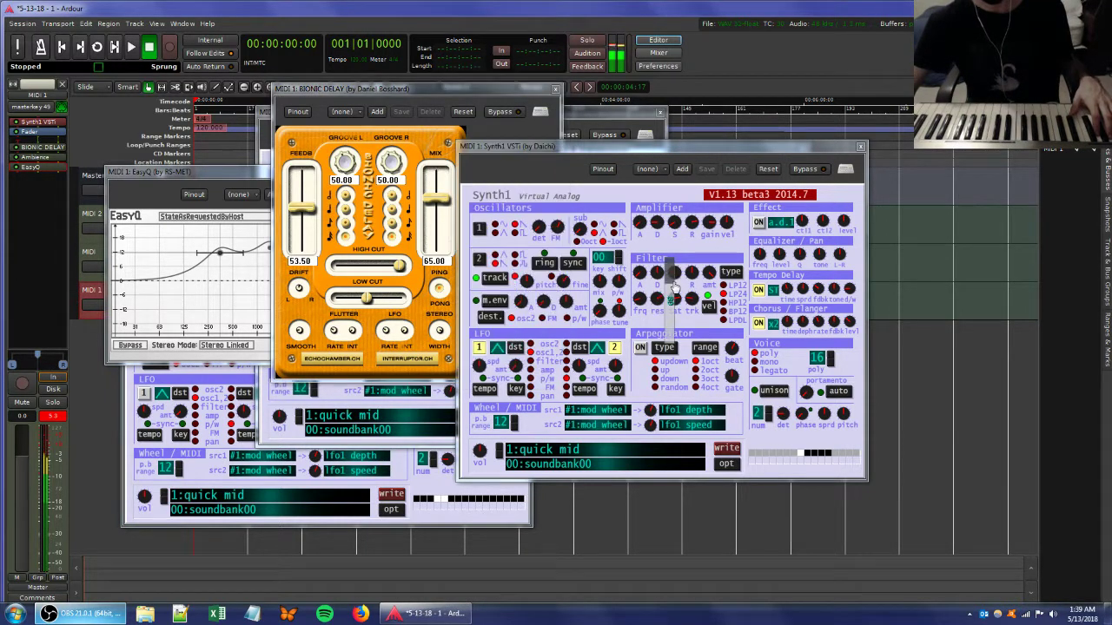
{"action": "left_click_drag", "start_coordinate": [656, 311], "coordinate": [657, 336]}
{"action": "mouse_move", "coordinate": [693, 300]}
{"action": "left_mouse_down"}
{"action": "mouse_move", "coordinate": [706, 326]}
{"action": "mouse_move", "coordinate": [707, 300]}
{"action": "mouse_move", "coordinate": [671, 291]}
{"action": "mouse_move", "coordinate": [675, 310]}
{"action": "left_mouse_up"}
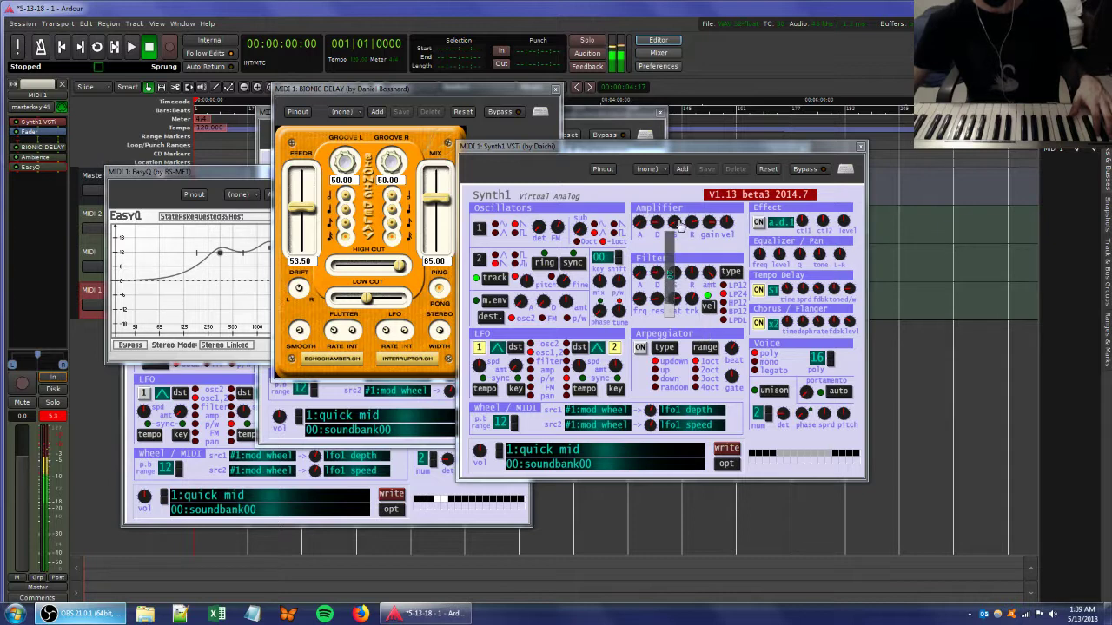
{"action": "left_click_drag", "start_coordinate": [686, 227], "coordinate": [698, 224]}
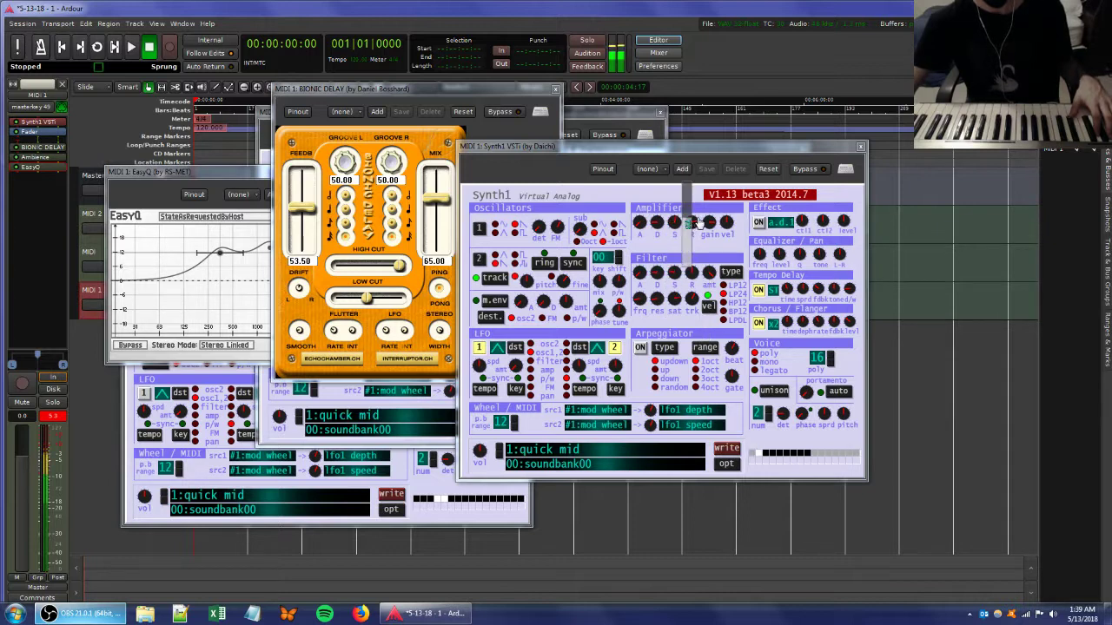
{"action": "left_click_drag", "start_coordinate": [547, 227], "coordinate": [515, 237]}
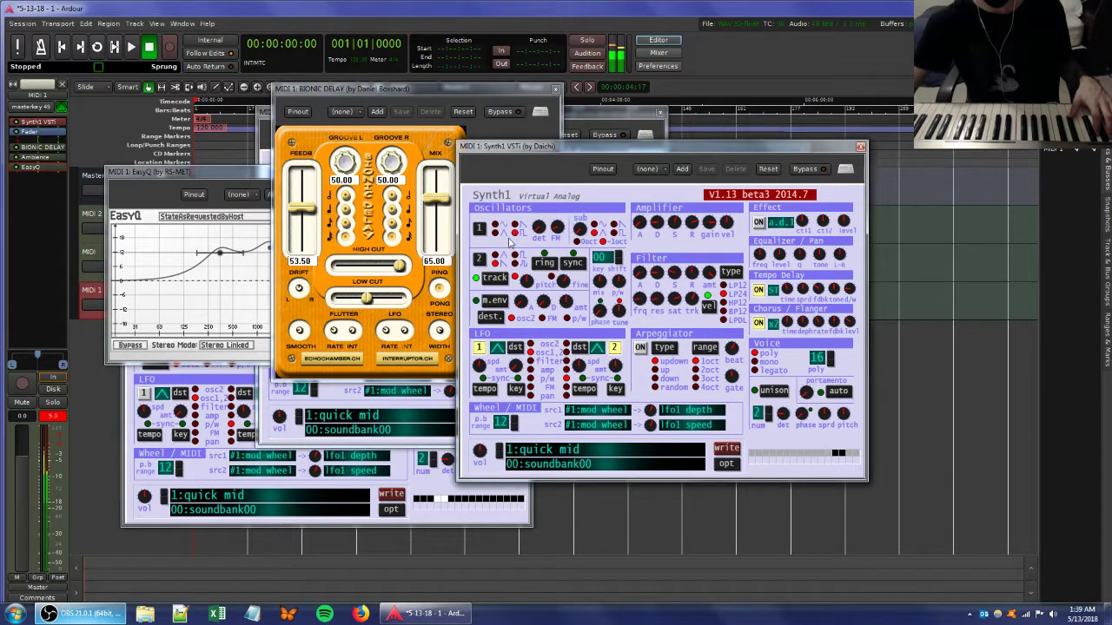
{"action": "left_click", "coordinate": [218, 186]}
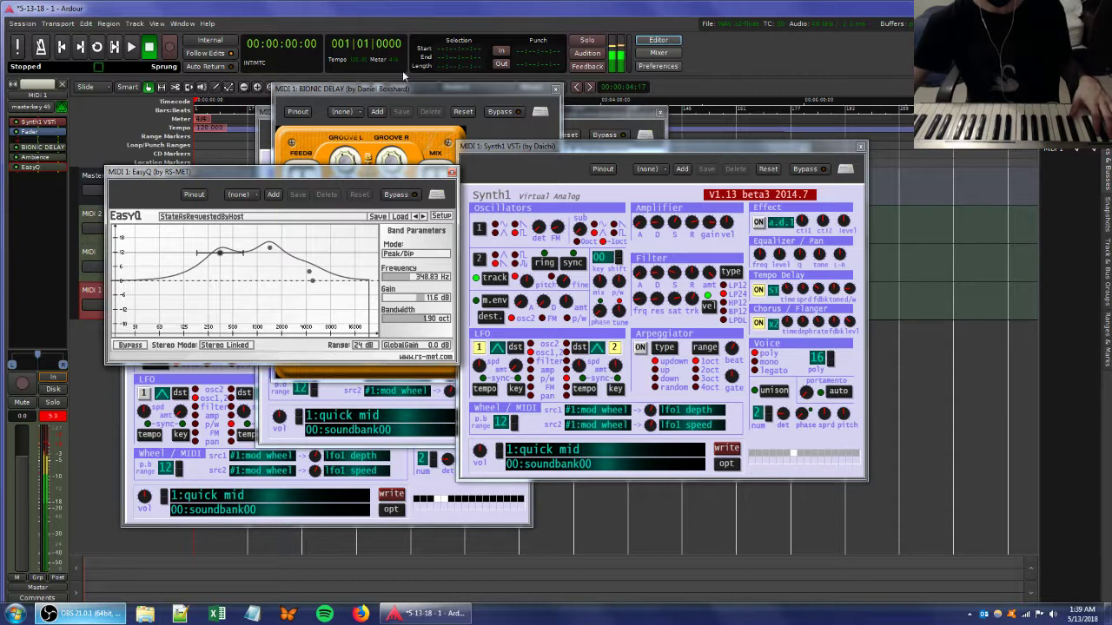
- Adjust the filter resonance of MIDI 1's Synth1 and set the BIONIC DELAY mix to 23.50
{"action": "left_click_drag", "start_coordinate": [639, 304], "coordinate": [657, 333]}
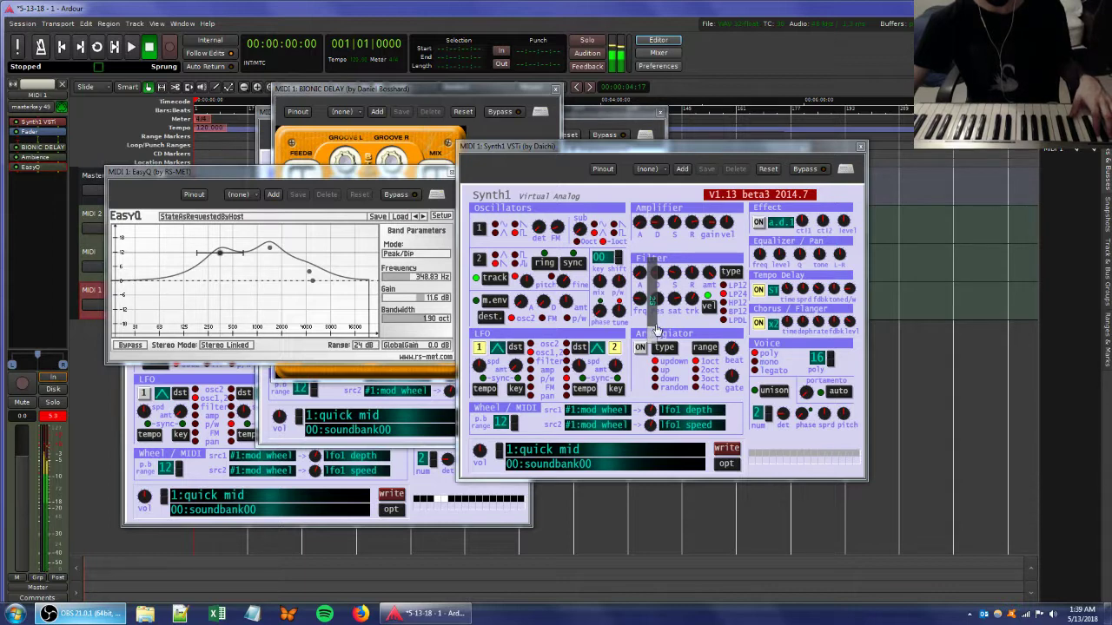
{"action": "left_click", "coordinate": [420, 89]}
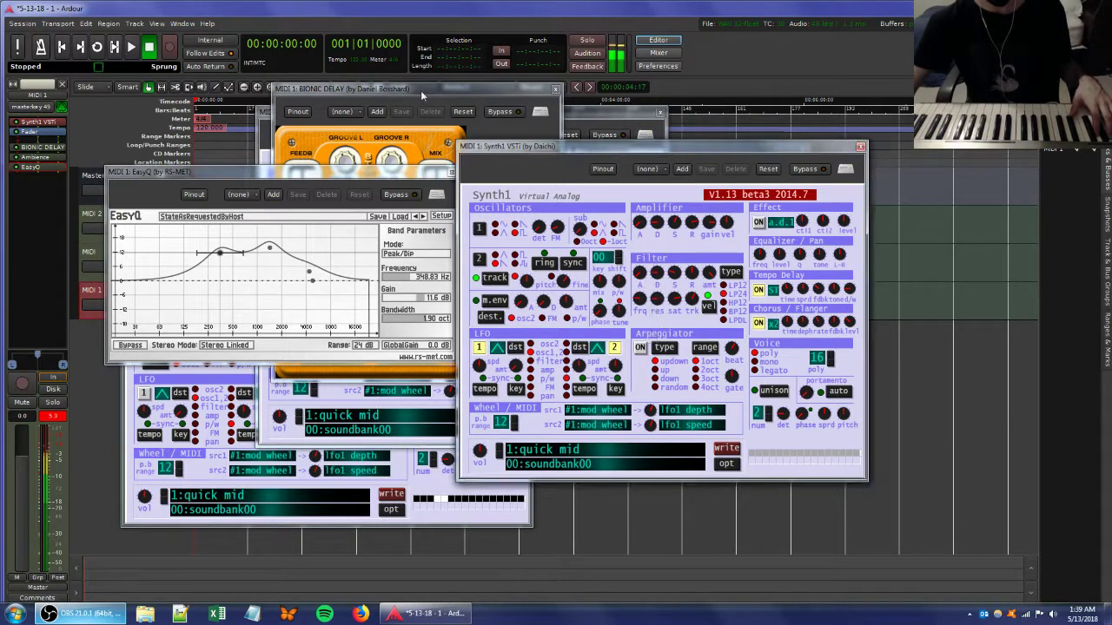
{"action": "left_click_drag", "start_coordinate": [440, 202], "coordinate": [440, 250]}
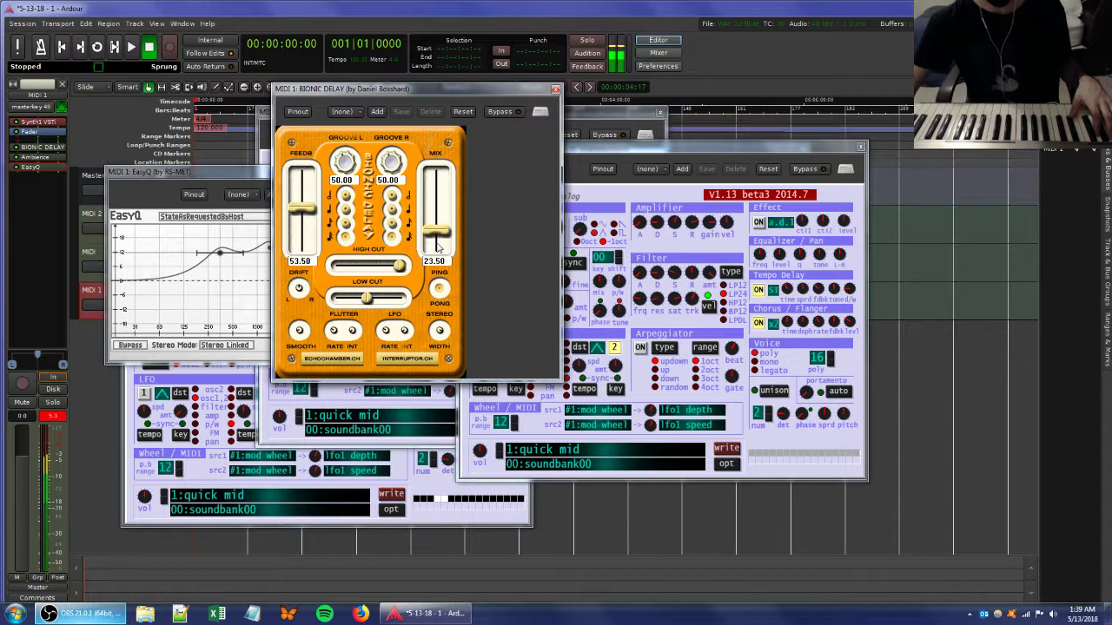
- Open MIDI 1's Ambience and lower its wet level, and set the BIONIC DELAY feedback to 49.00 and mix to 67.00
{"action": "double_click", "coordinate": [33, 158]}
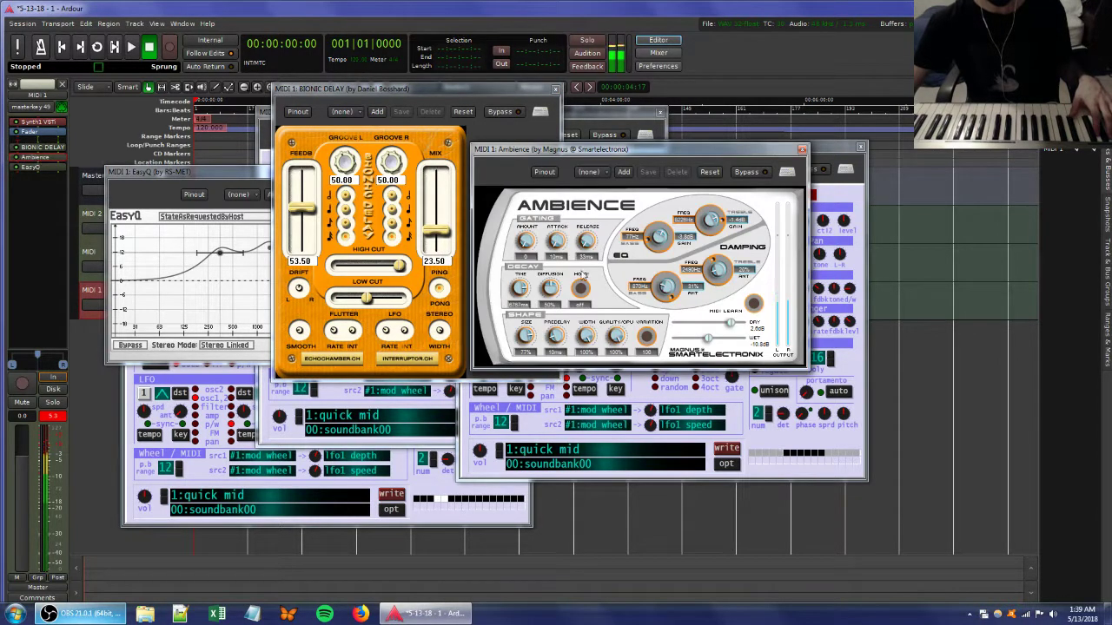
{"action": "mouse_move", "coordinate": [707, 340]}
{"action": "left_mouse_down"}
{"action": "mouse_move", "coordinate": [724, 339]}
{"action": "mouse_move", "coordinate": [695, 337]}
{"action": "left_mouse_up"}
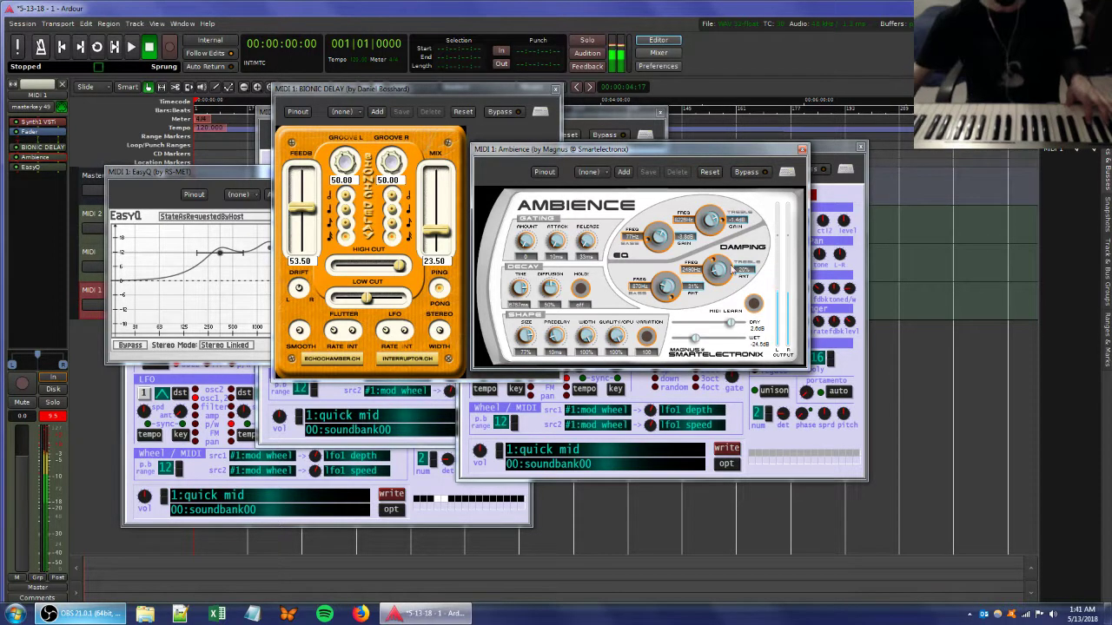
{"action": "mouse_move", "coordinate": [302, 209]}
{"action": "left_mouse_down"}
{"action": "mouse_move", "coordinate": [306, 239]}
{"action": "mouse_move", "coordinate": [304, 211]}
{"action": "left_mouse_up"}
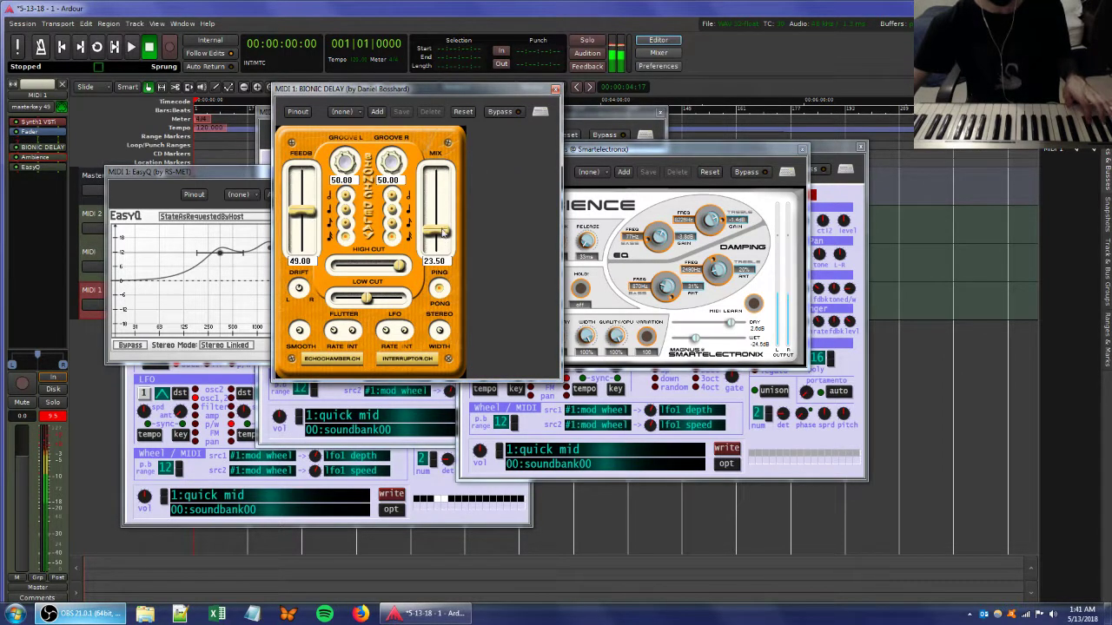
{"action": "left_click_drag", "start_coordinate": [437, 233], "coordinate": [438, 182]}
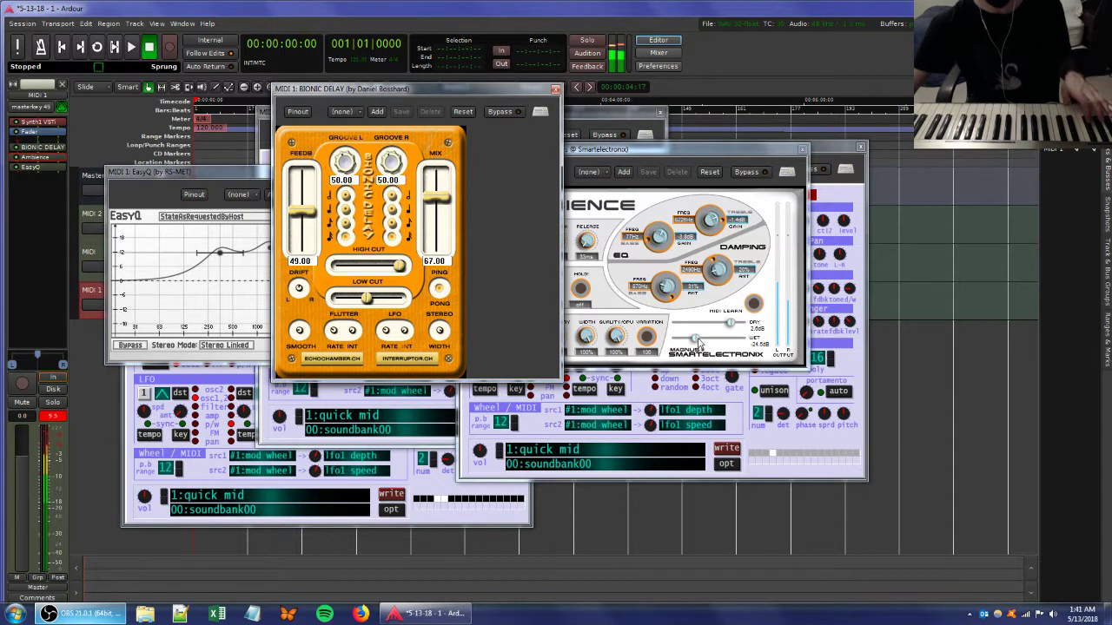
{"action": "left_click_drag", "start_coordinate": [697, 340], "coordinate": [681, 339]}
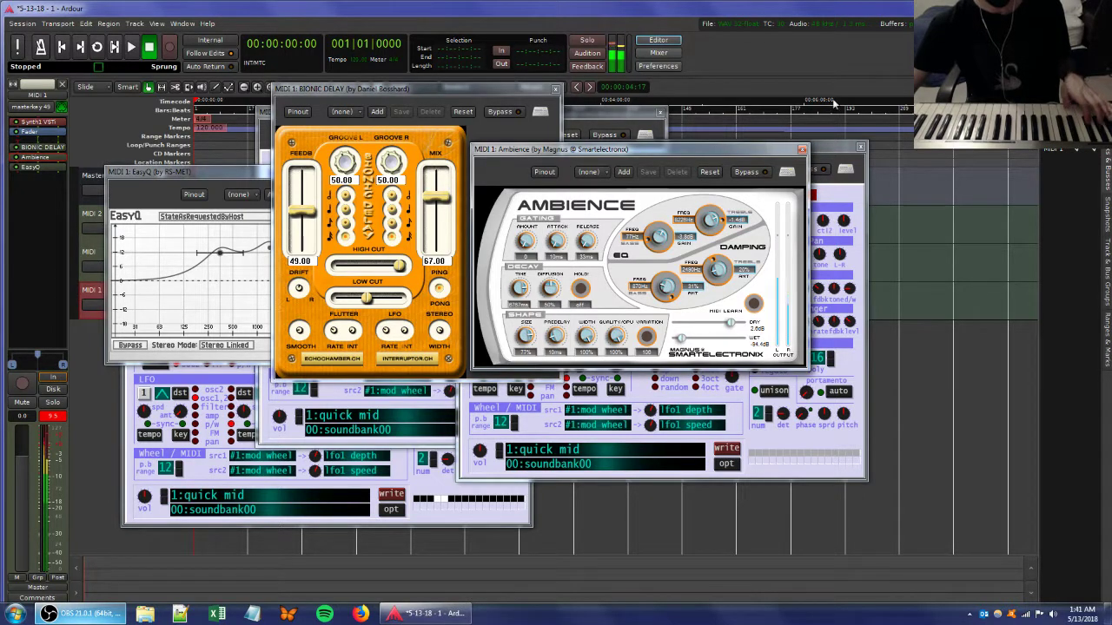
- Close MIDI 1's BIONIC DELAY and EasyQ editors and the Synth1 editors of the MIDI and MIDI 2 tracks
{"action": "left_click", "coordinate": [829, 149]}
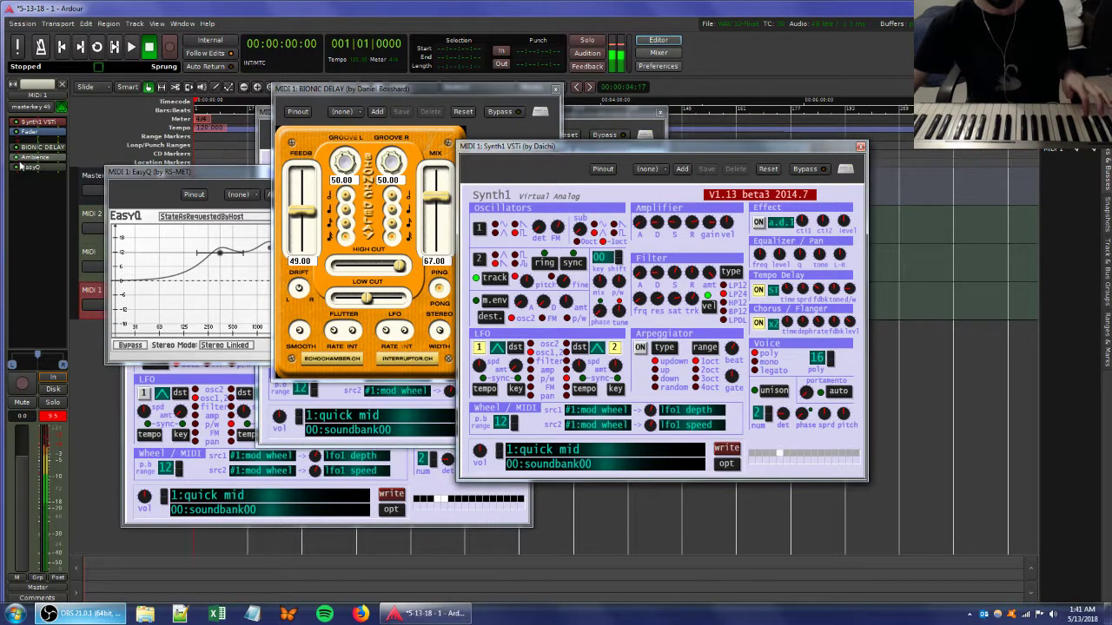
{"action": "left_click", "coordinate": [410, 91]}
{"action": "left_click", "coordinate": [555, 88]}
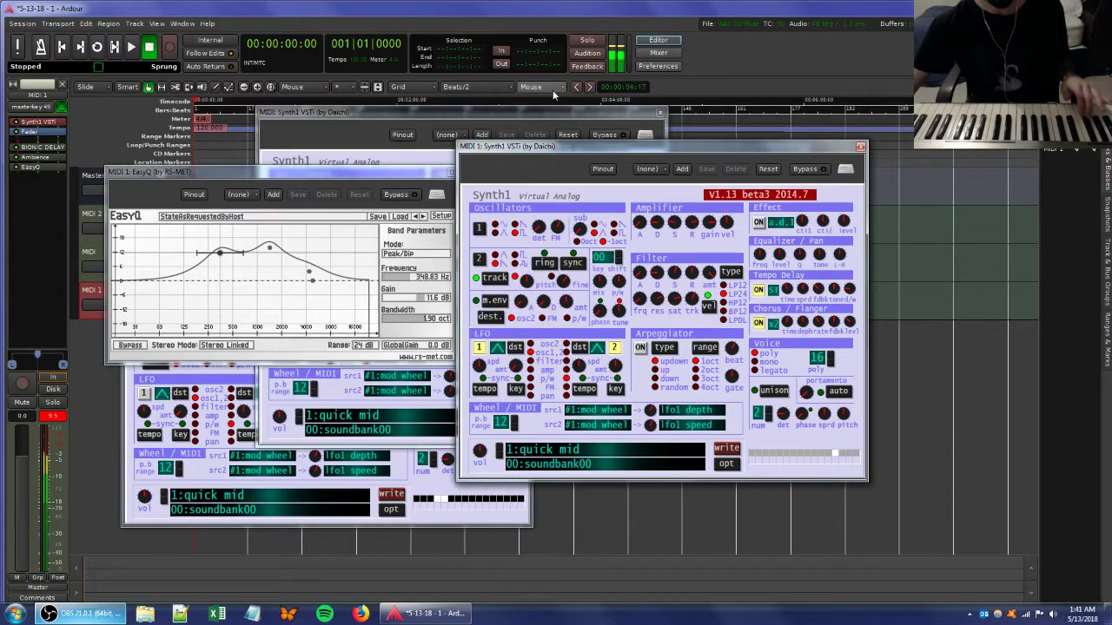
{"action": "left_click", "coordinate": [460, 164]}
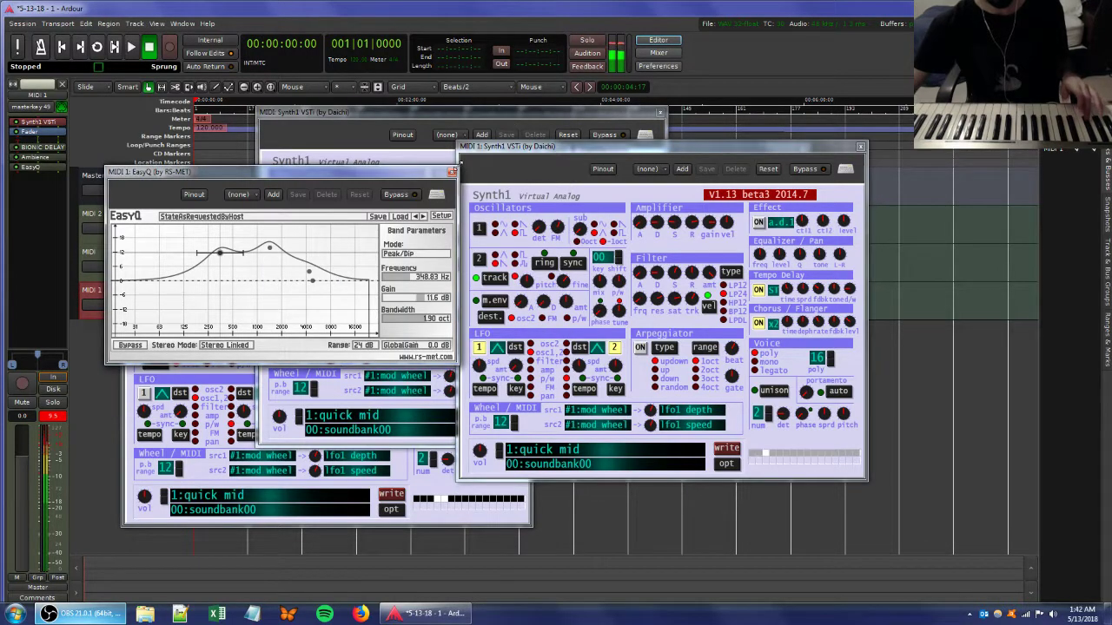
{"action": "left_click", "coordinate": [452, 171]}
{"action": "left_click", "coordinate": [660, 114]}
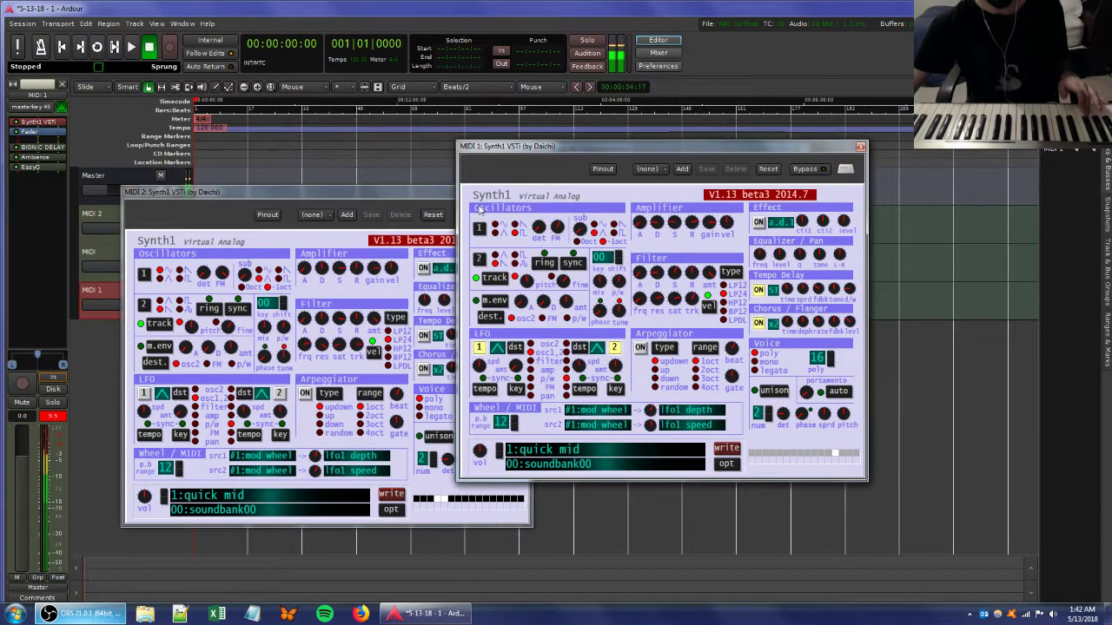
{"action": "left_click", "coordinate": [512, 192]}
{"action": "left_click", "coordinate": [526, 192]}
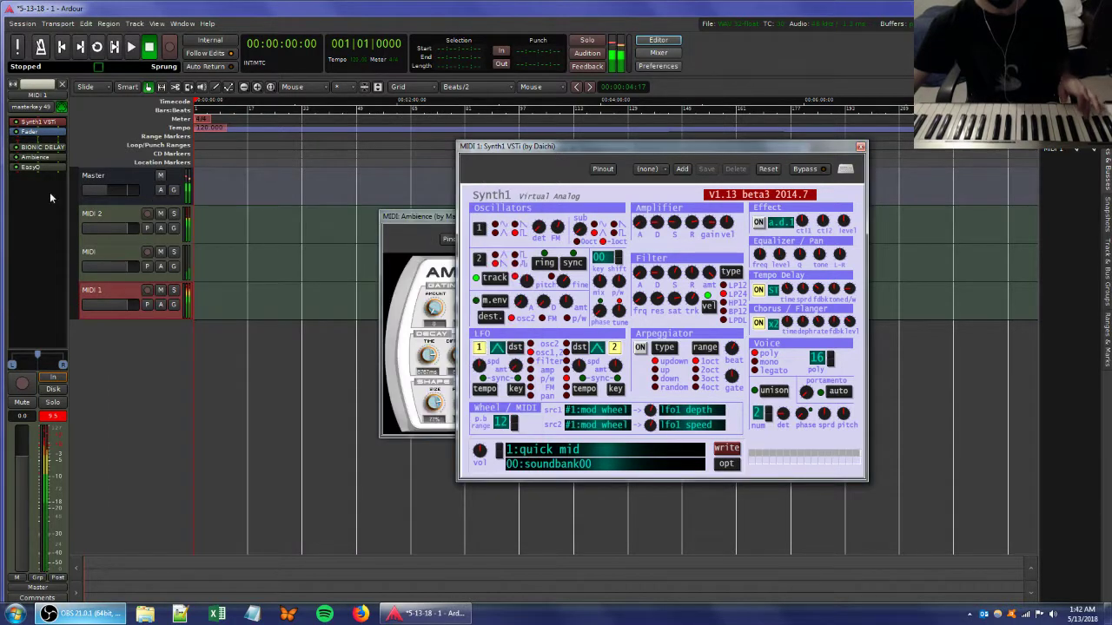
- Set the dry level of the MIDI track's Ambience to -inf dB and close its editor
{"action": "left_click", "coordinate": [434, 219]}
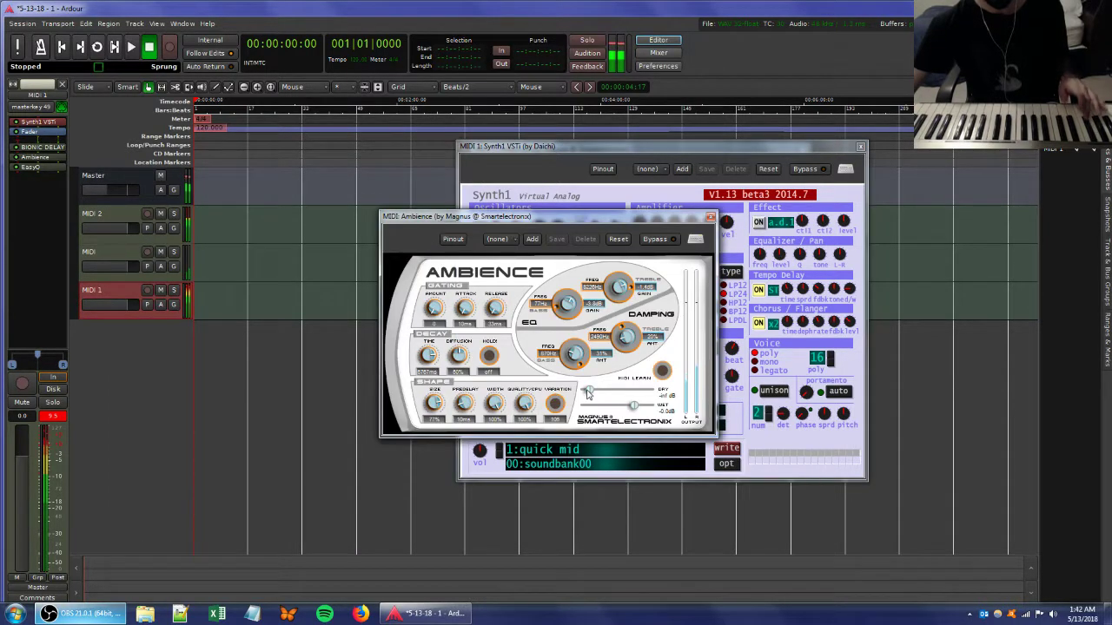
{"action": "mouse_move", "coordinate": [590, 389]}
{"action": "left_mouse_down"}
{"action": "mouse_move", "coordinate": [641, 395]}
{"action": "mouse_move", "coordinate": [588, 391]}
{"action": "left_mouse_up"}
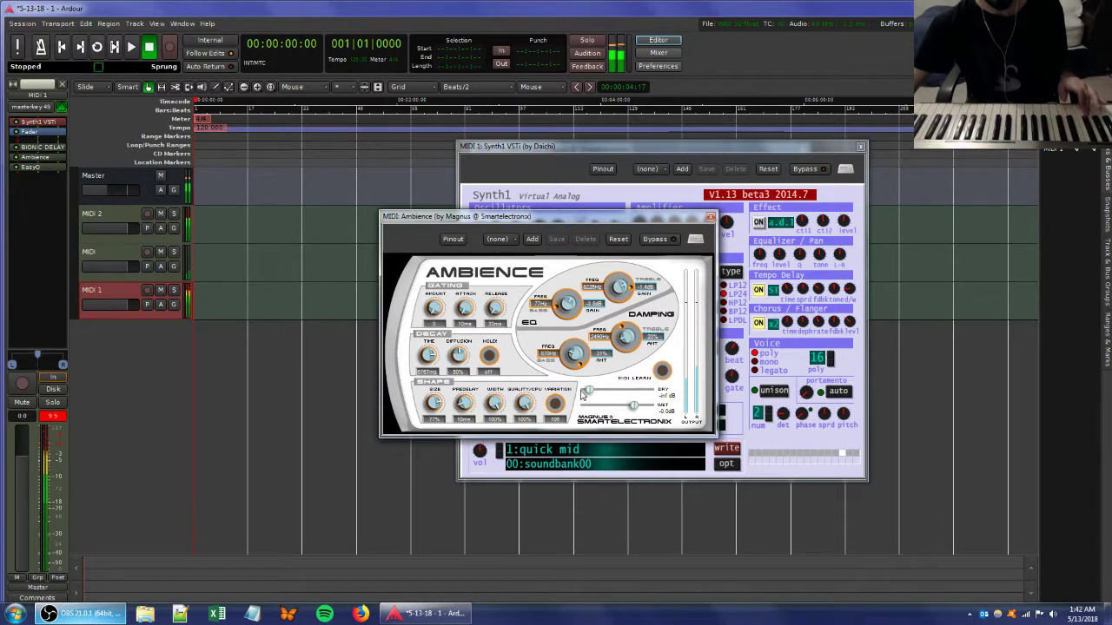
{"action": "left_click", "coordinate": [710, 217]}
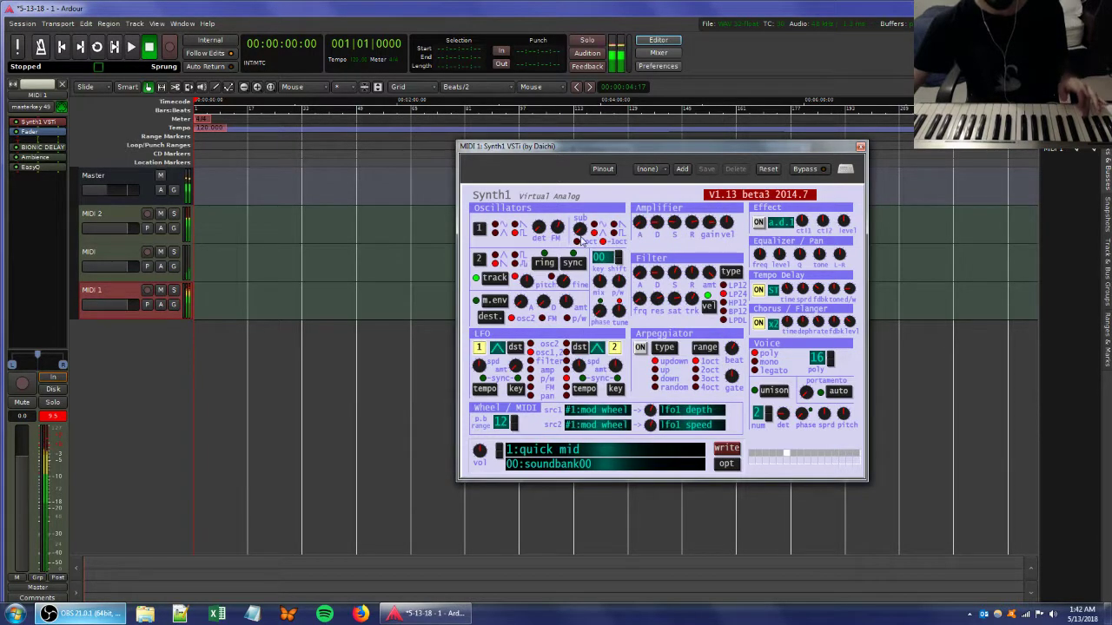
- Add the favorite plugin Face Bender at the end of MIDI 1's processor chain and switch it to Stereo
{"action": "right_click", "coordinate": [29, 184]}
{"action": "mouse_move", "coordinate": [78, 191]}
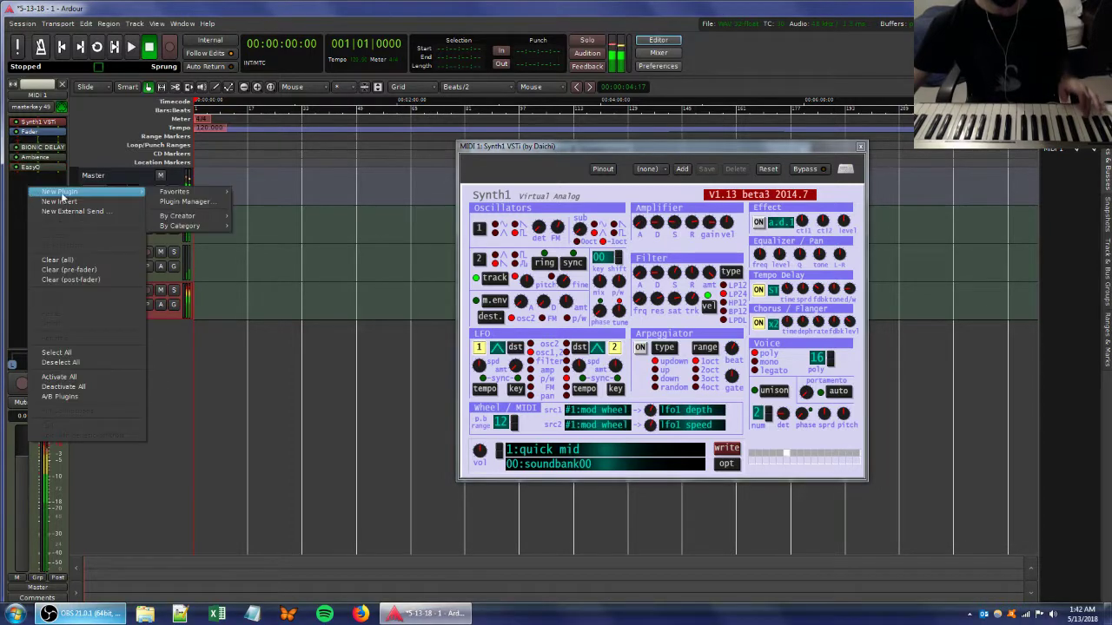
{"action": "mouse_move", "coordinate": [203, 193]}
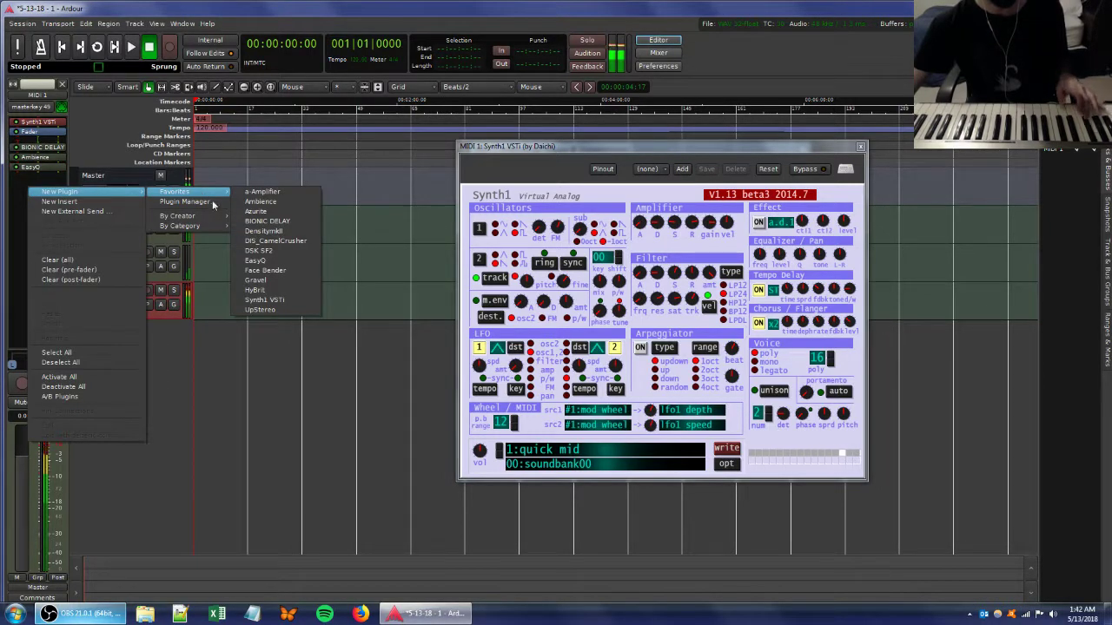
{"action": "left_click", "coordinate": [264, 271]}
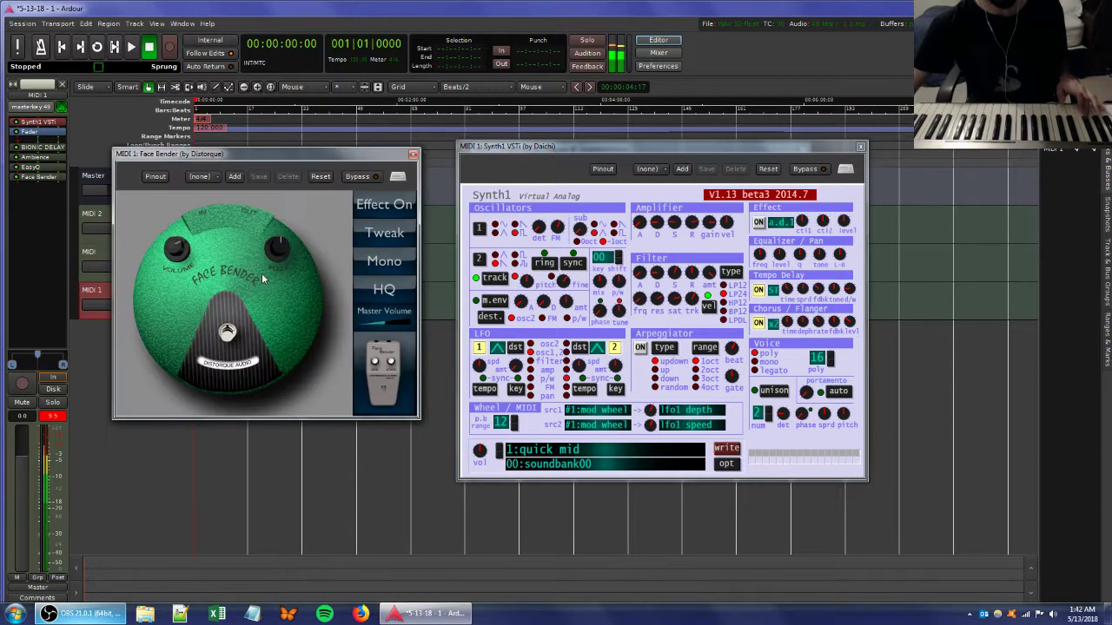
{"action": "left_click_drag", "start_coordinate": [292, 159], "coordinate": [351, 181]}
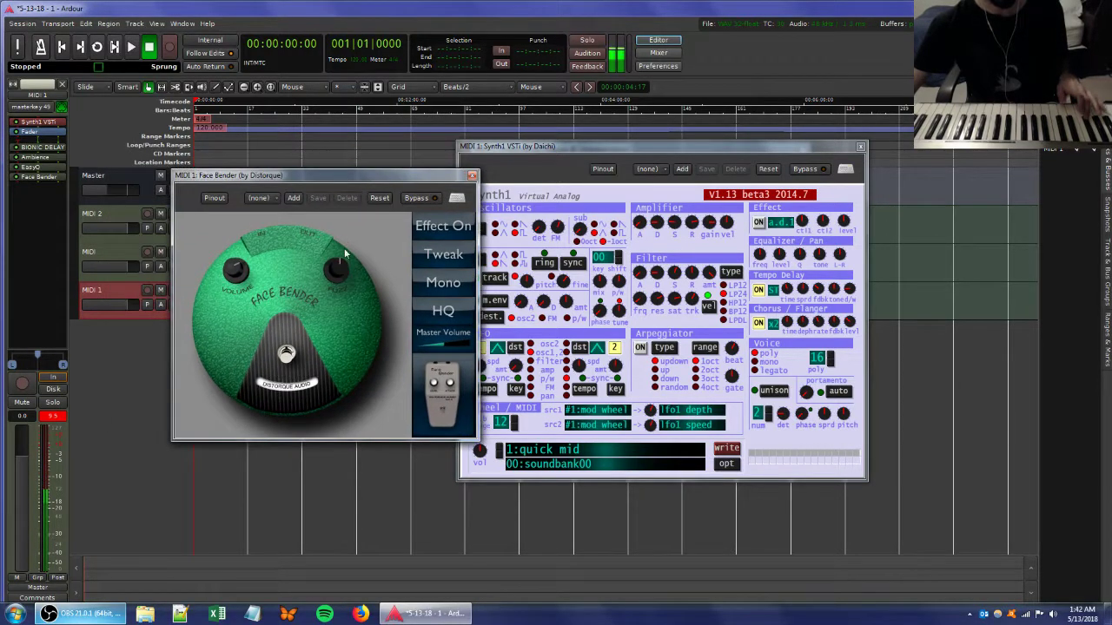
{"action": "left_click", "coordinate": [431, 284]}
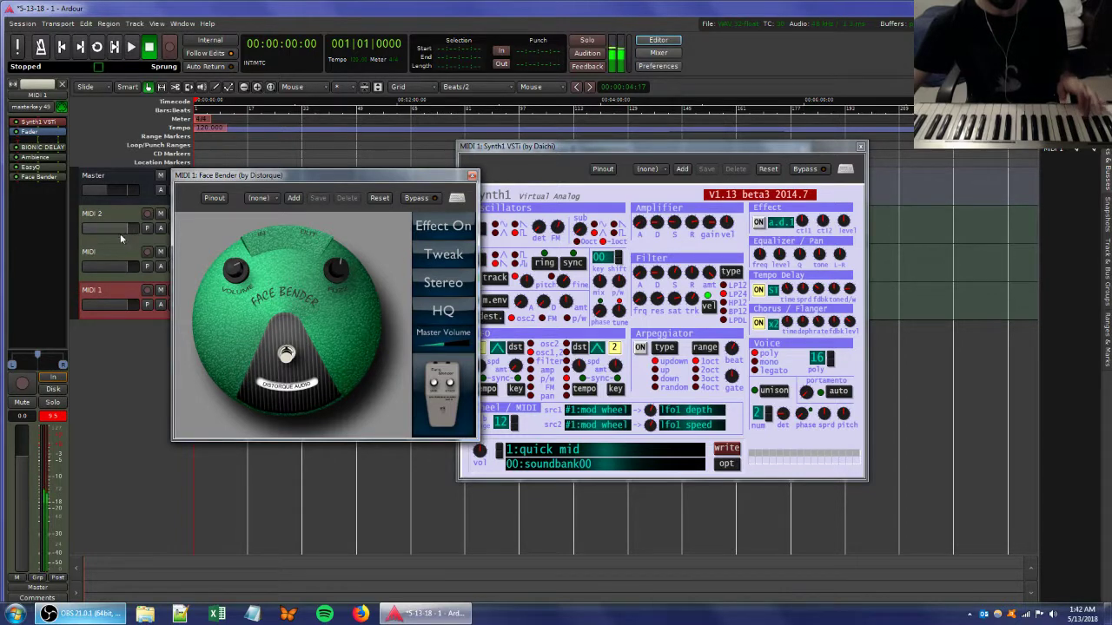
- Reopen MIDI 1's Synth1 and adjust its amplifier envelope, filter saturation and sub oscillator level
{"action": "double_click", "coordinate": [31, 122]}
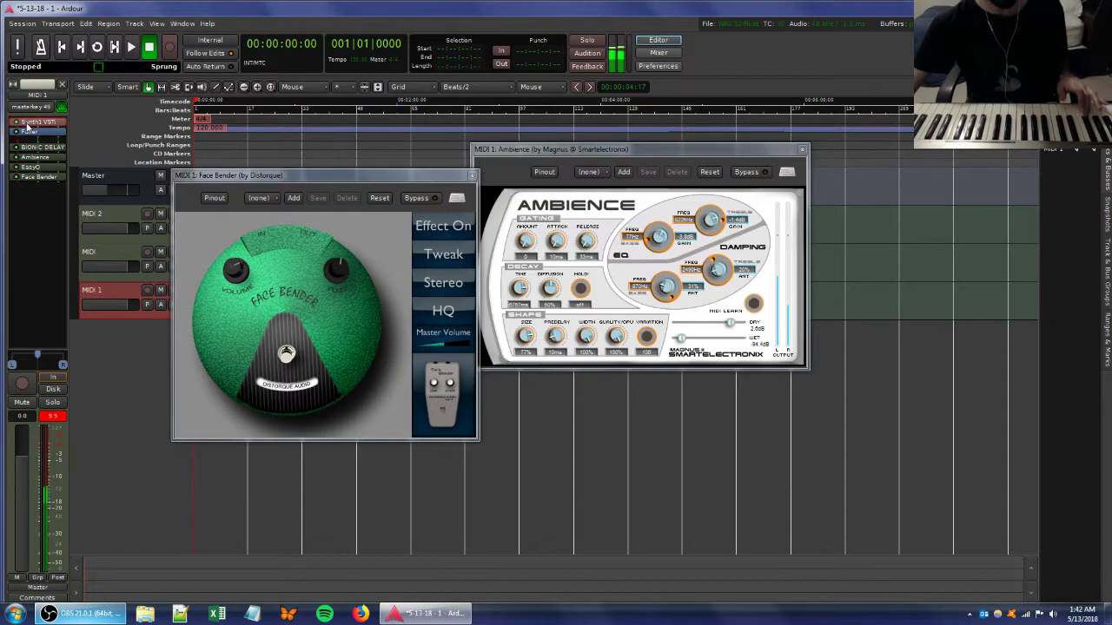
{"action": "double_click", "coordinate": [31, 123]}
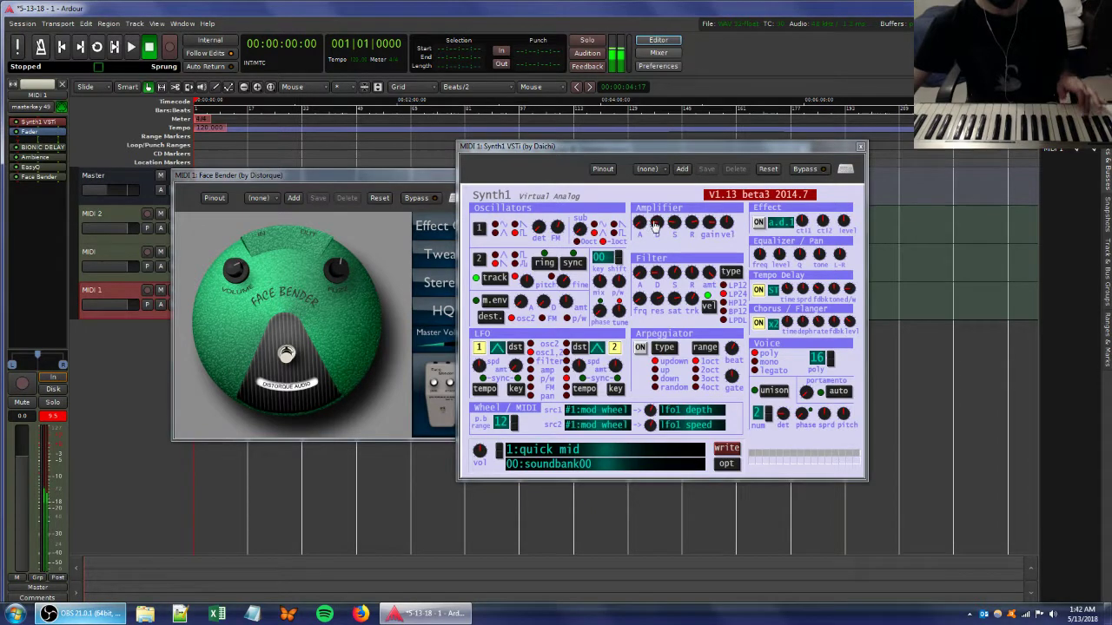
{"action": "left_click_drag", "start_coordinate": [656, 223], "coordinate": [700, 276]}
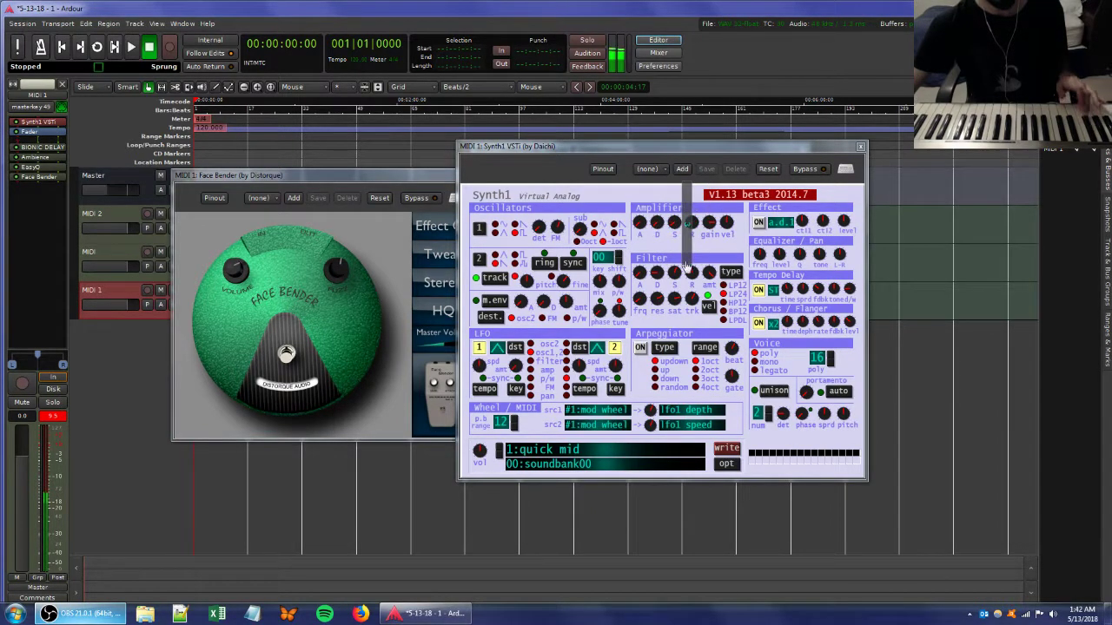
{"action": "left_click_drag", "start_coordinate": [668, 224], "coordinate": [668, 337]}
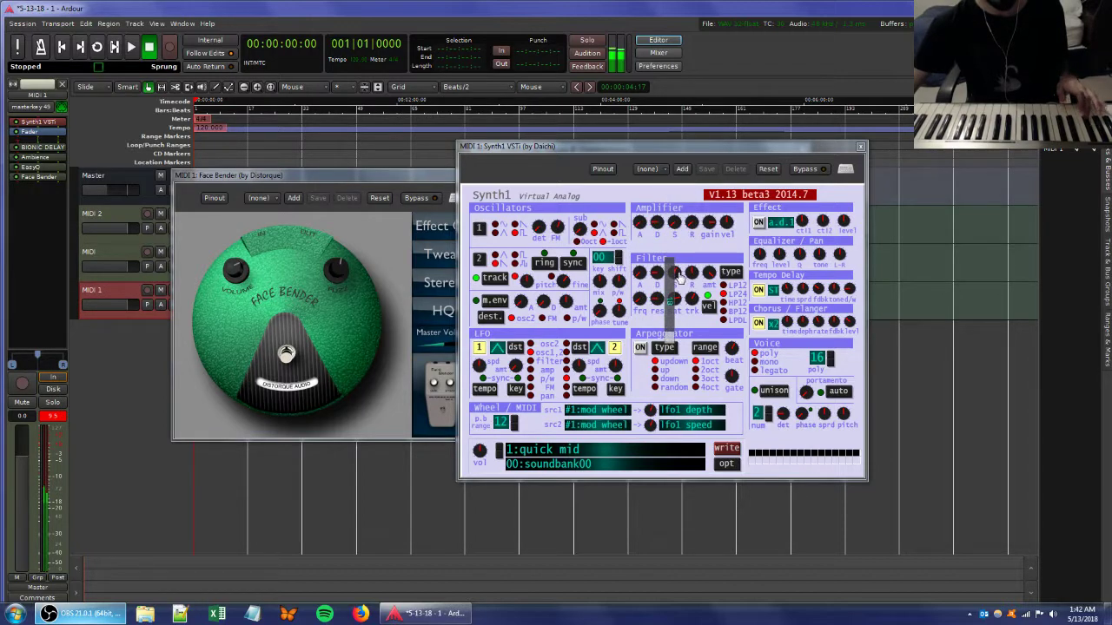
{"action": "mouse_move", "coordinate": [681, 280]}
{"action": "left_mouse_down"}
{"action": "mouse_move", "coordinate": [689, 311]}
{"action": "mouse_move", "coordinate": [695, 266]}
{"action": "left_mouse_up"}
{"action": "left_click", "coordinate": [575, 232]}
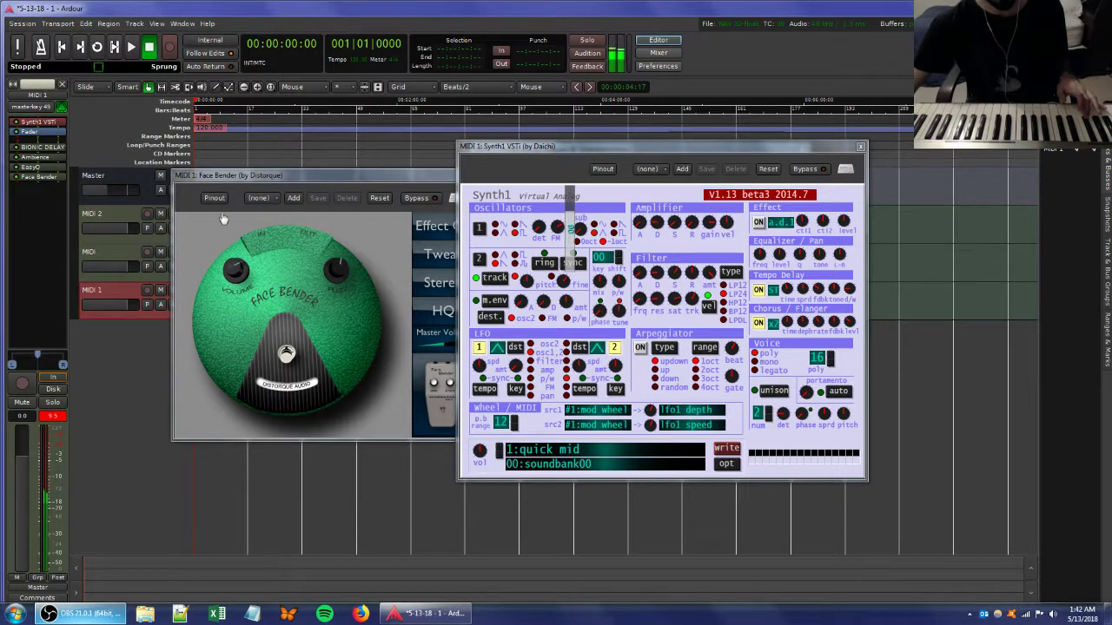
- Move Face Bender ahead of BIONIC DELAY in MIDI 1's processor chain and set the delay's mix to 50.50
{"action": "left_click_drag", "start_coordinate": [32, 178], "coordinate": [43, 148]}
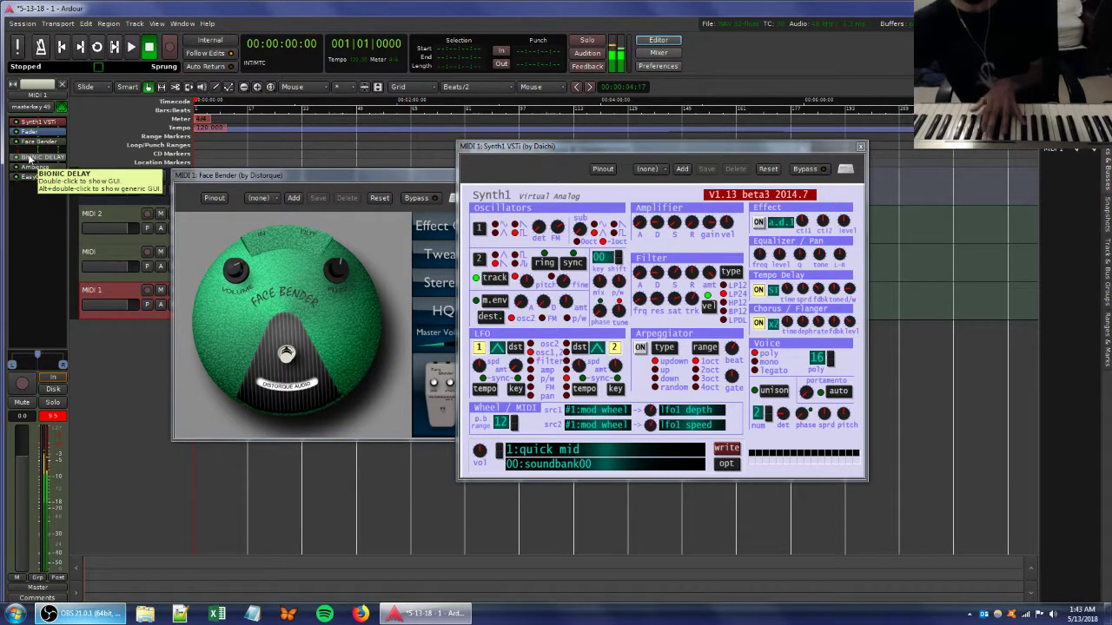
{"action": "double_click", "coordinate": [29, 158]}
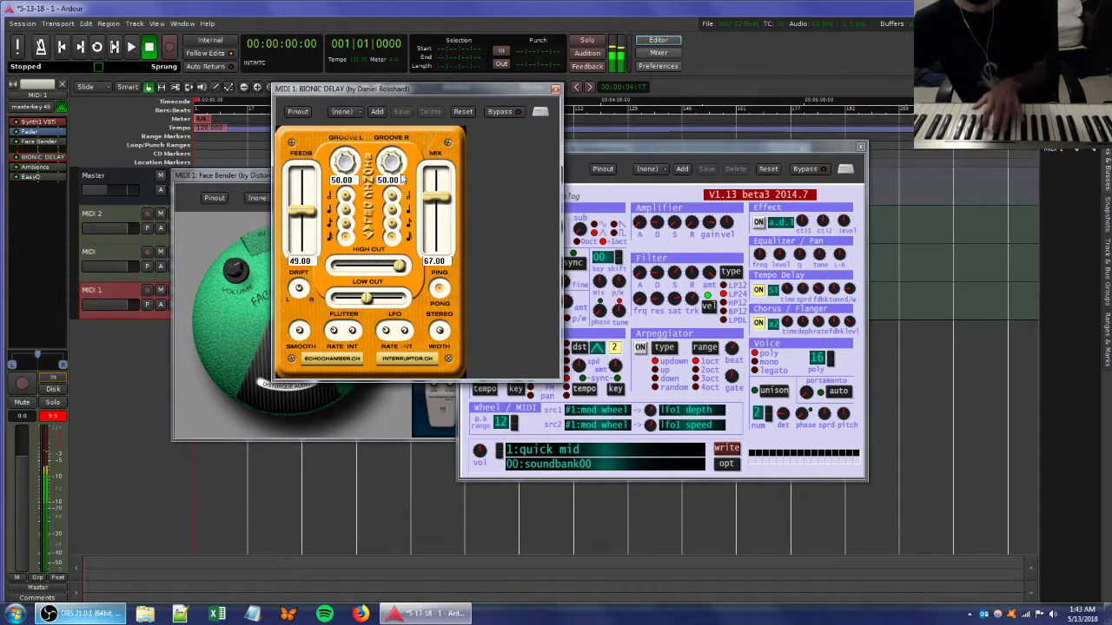
{"action": "left_click_drag", "start_coordinate": [432, 201], "coordinate": [437, 221]}
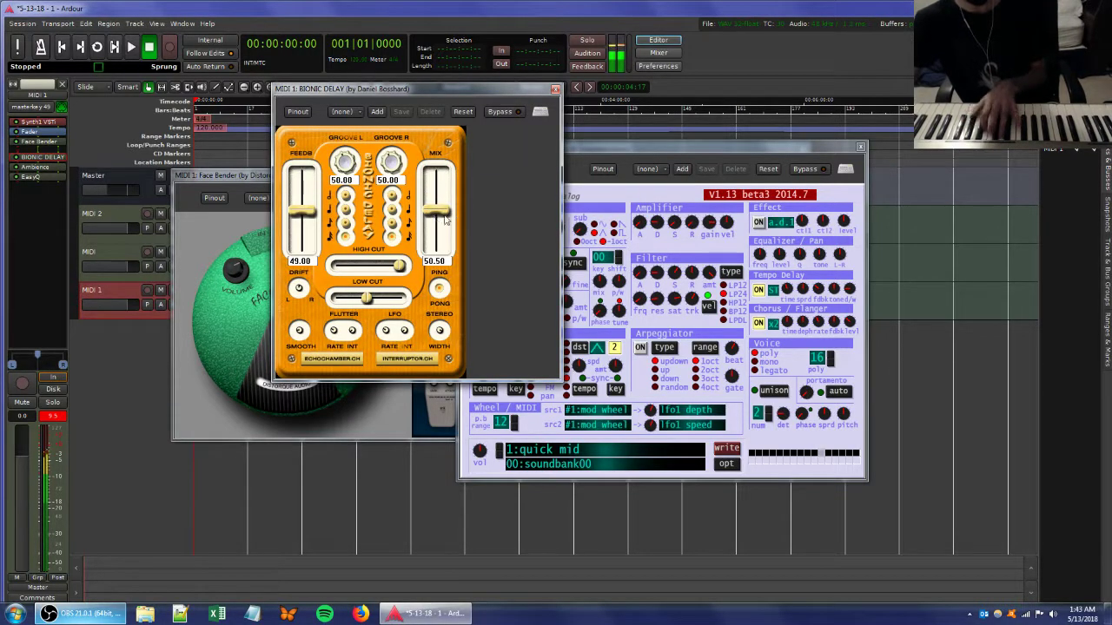
- Adjust the filter saturation and amplifier gain of MIDI 1's Synth1, and set the BIONIC DELAY mix to 54.50 and feedback to 50.50
{"action": "left_click", "coordinate": [669, 314]}
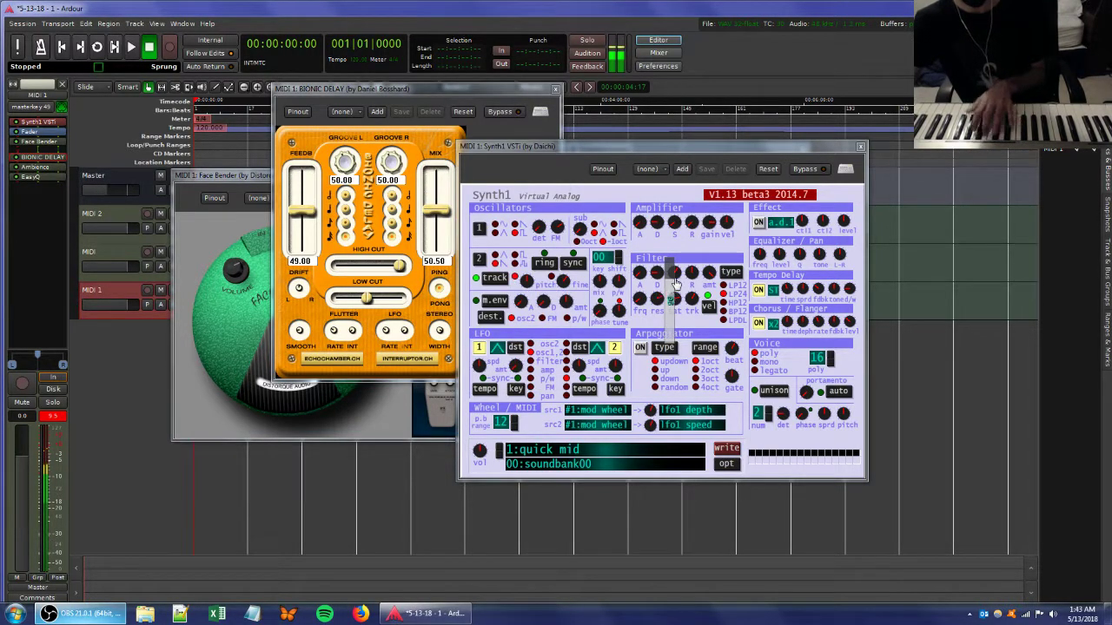
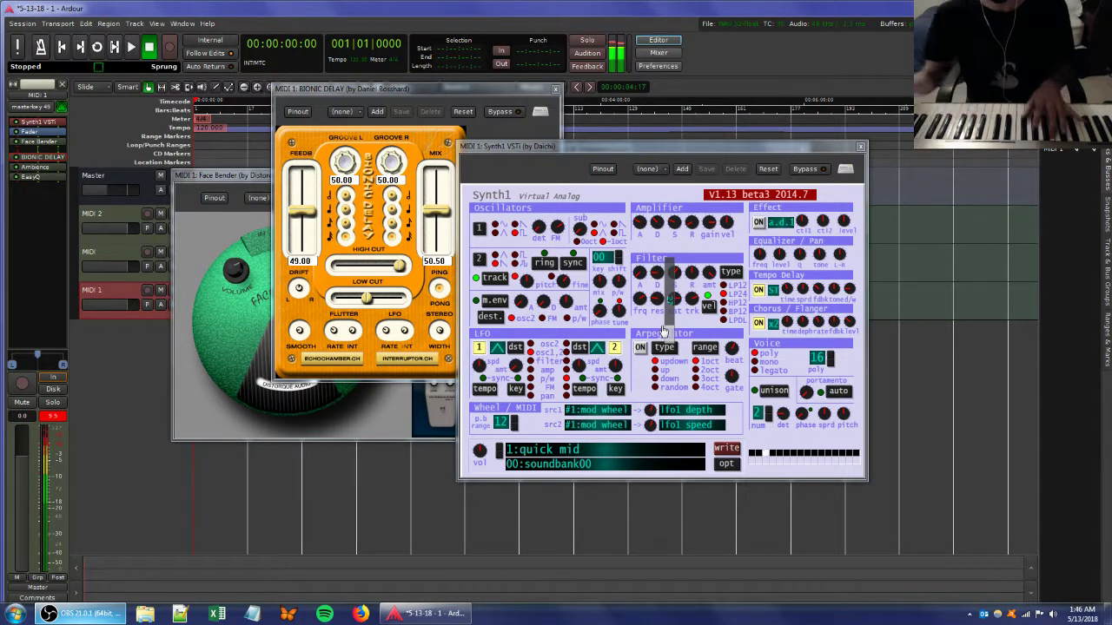
{"action": "scroll", "coordinate": [442, 210], "scroll_direction": "up", "scroll_amount": 4}
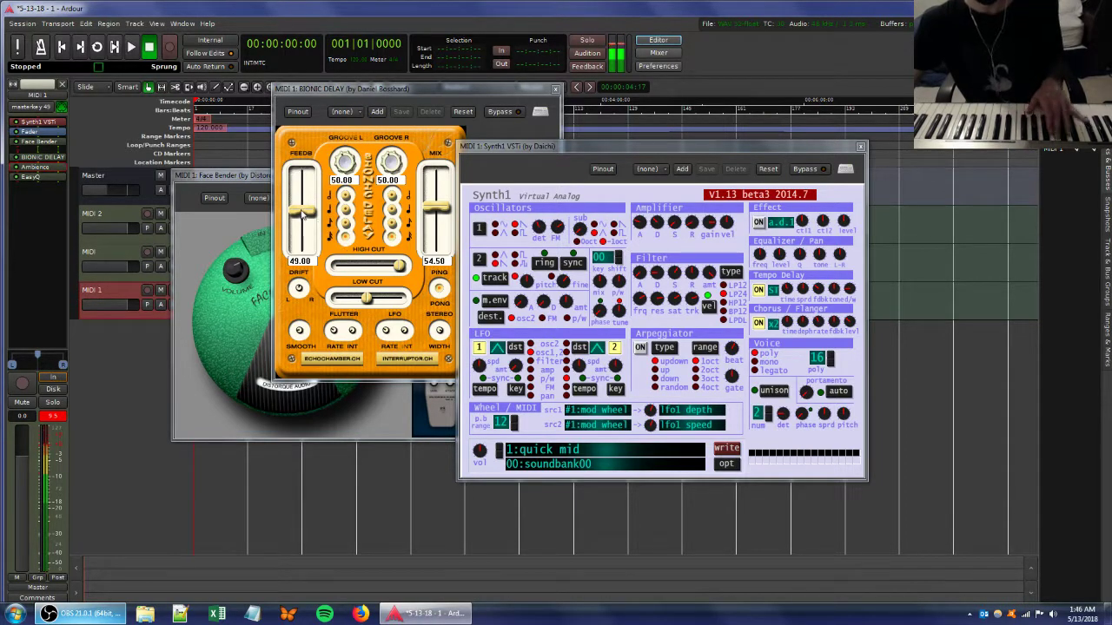
{"action": "left_click_drag", "start_coordinate": [303, 210], "coordinate": [303, 211]}
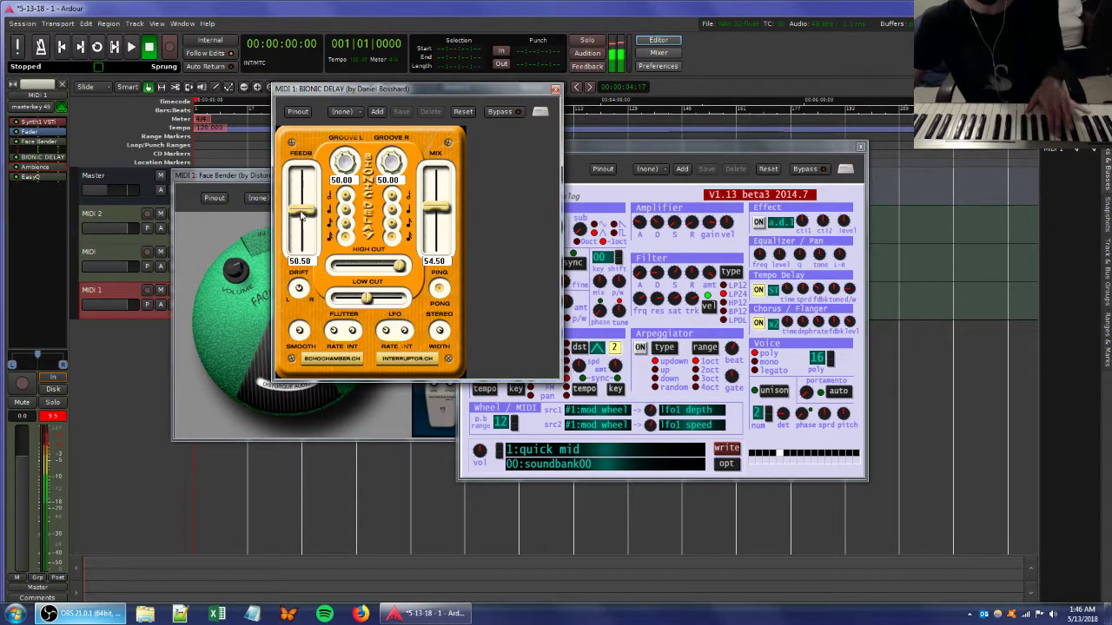
{"action": "left_click", "coordinate": [674, 235]}
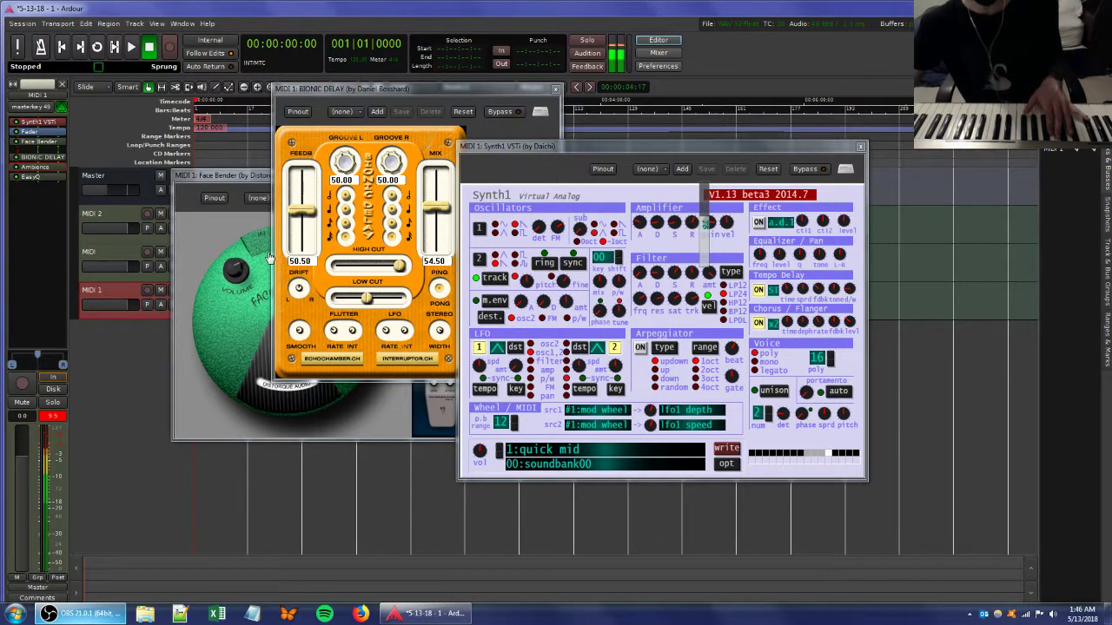
- Reopen MIDI 1's EasyQ and add a peak band at 7292.3 Hz with 9.2 dB gain
{"action": "left_click_drag", "start_coordinate": [372, 299], "coordinate": [323, 259]}
{"action": "double_click", "coordinate": [33, 176]}
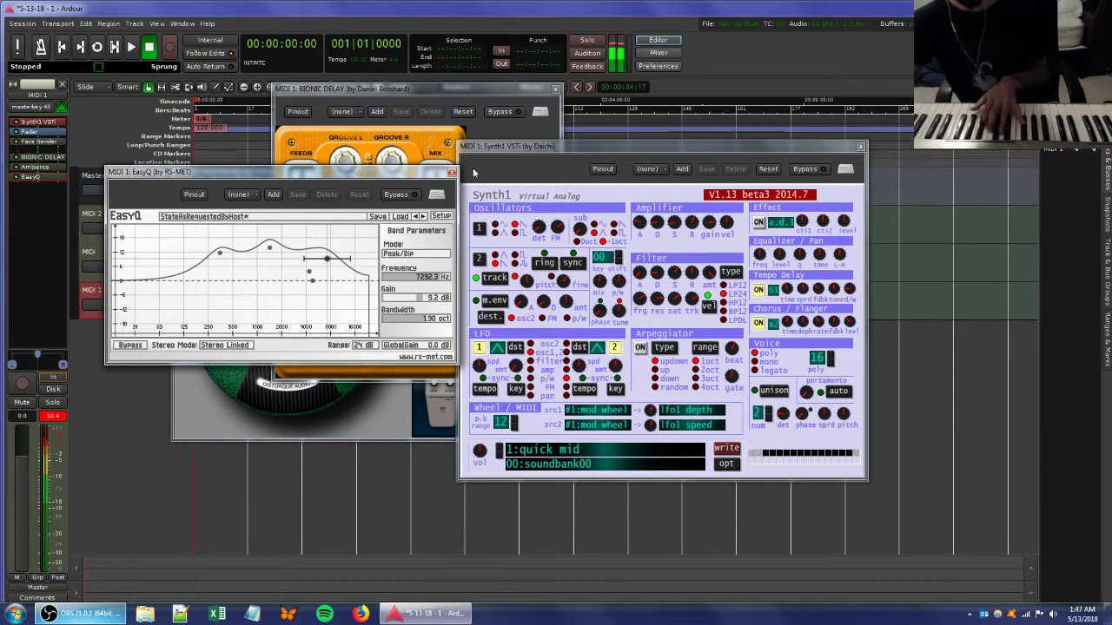
- Open the Synth1 on the MIDI 2 track and adjust its filter tracking
{"action": "left_click", "coordinate": [643, 218]}
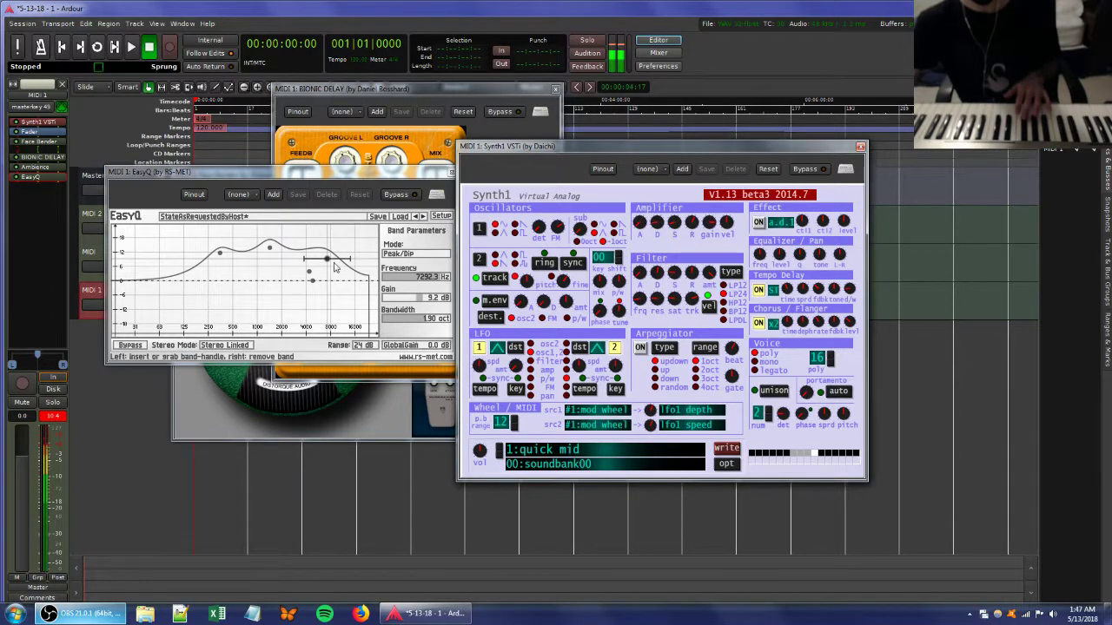
{"action": "left_click", "coordinate": [94, 219]}
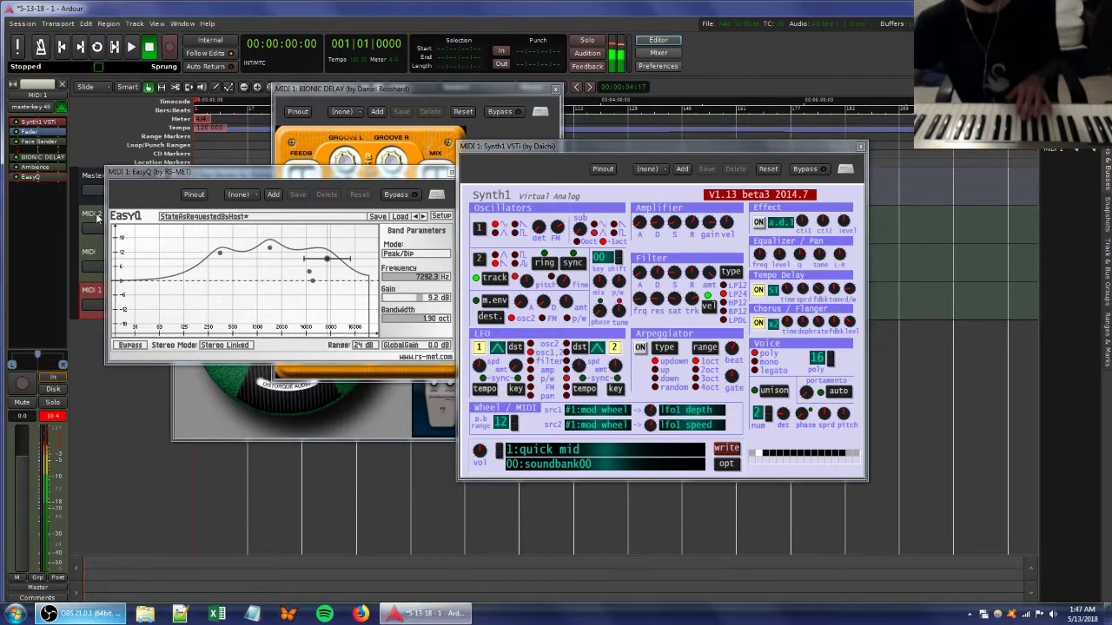
{"action": "double_click", "coordinate": [32, 123]}
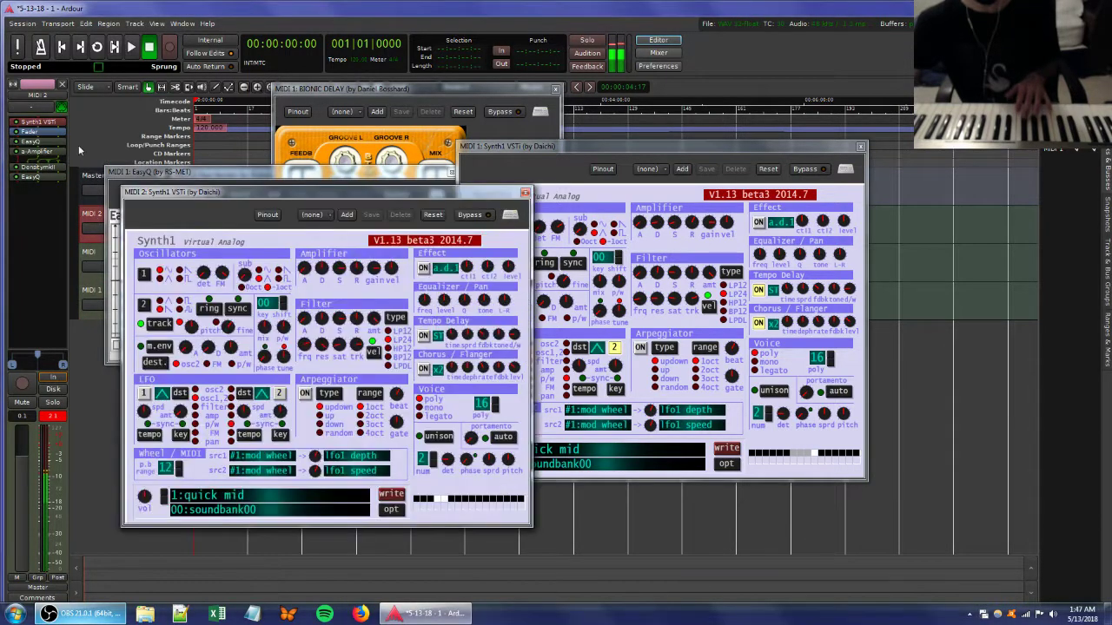
{"action": "left_click_drag", "start_coordinate": [355, 347], "coordinate": [352, 323]}
- Open the MIDI track's Synth1 and adjust its filter resonance, filter envelope release and oscillator settings
{"action": "left_click", "coordinate": [88, 252]}
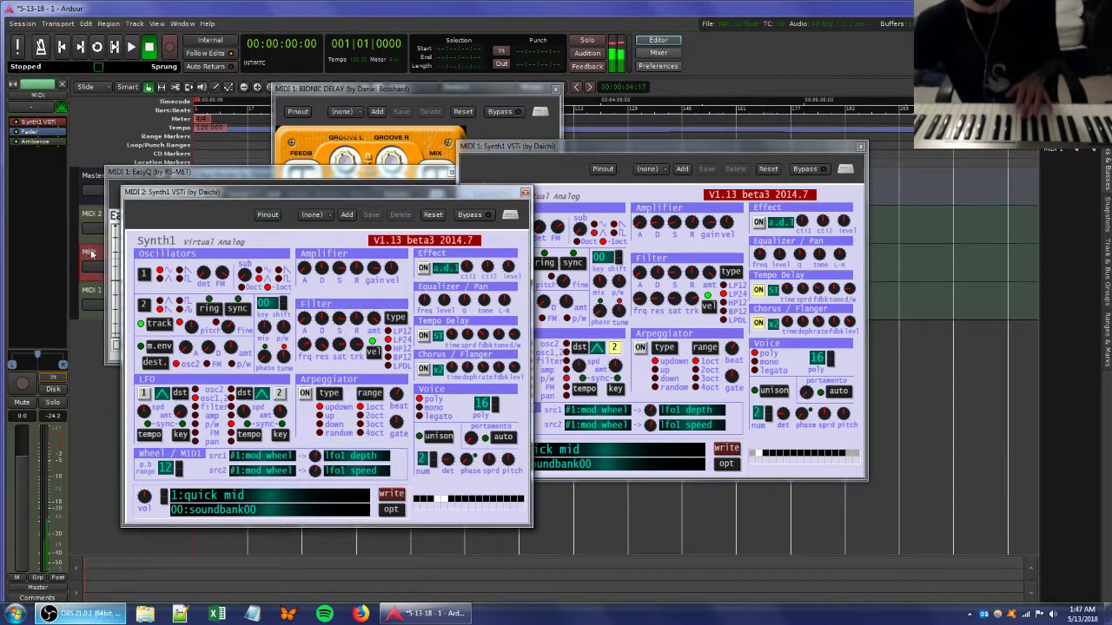
{"action": "double_click", "coordinate": [38, 123]}
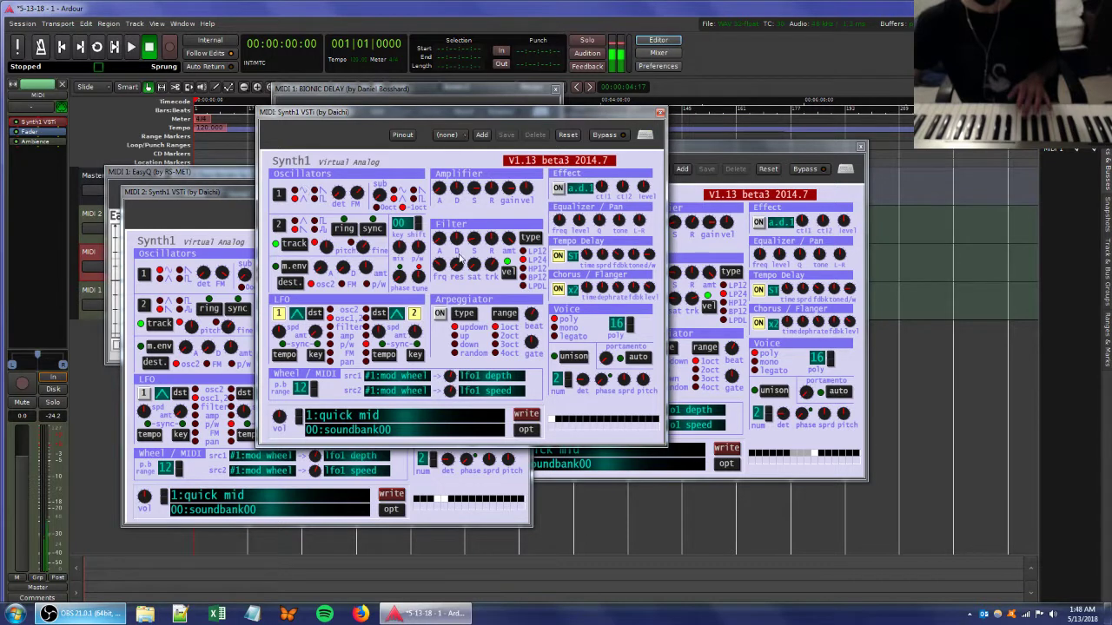
{"action": "left_click_drag", "start_coordinate": [458, 263], "coordinate": [467, 299]}
{"action": "left_click_drag", "start_coordinate": [490, 243], "coordinate": [485, 273]}
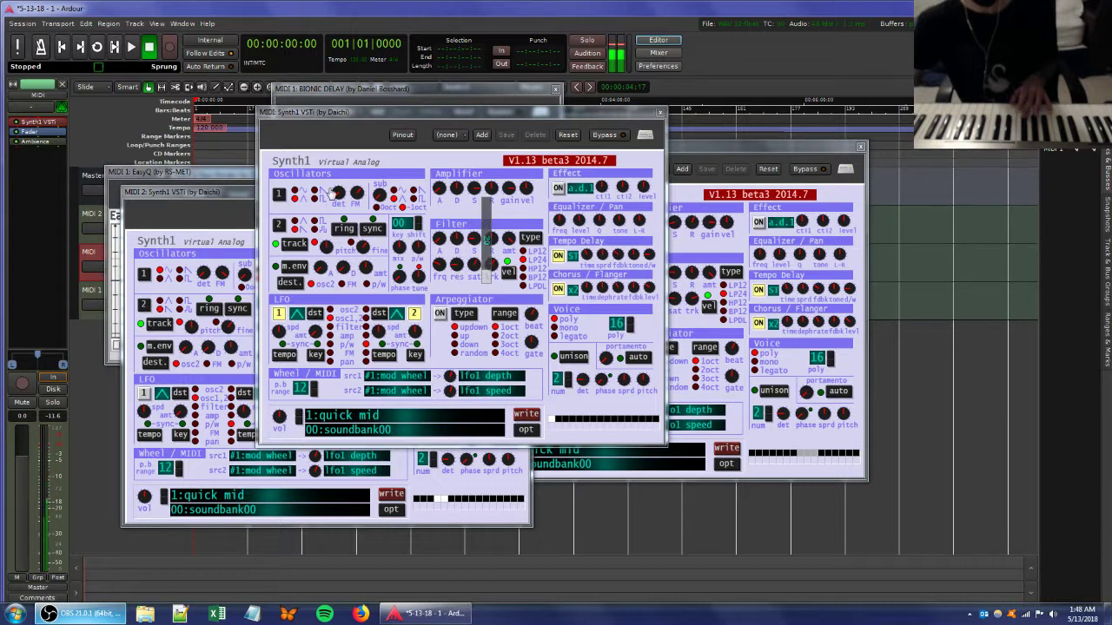
{"action": "left_click_drag", "start_coordinate": [367, 197], "coordinate": [359, 233]}
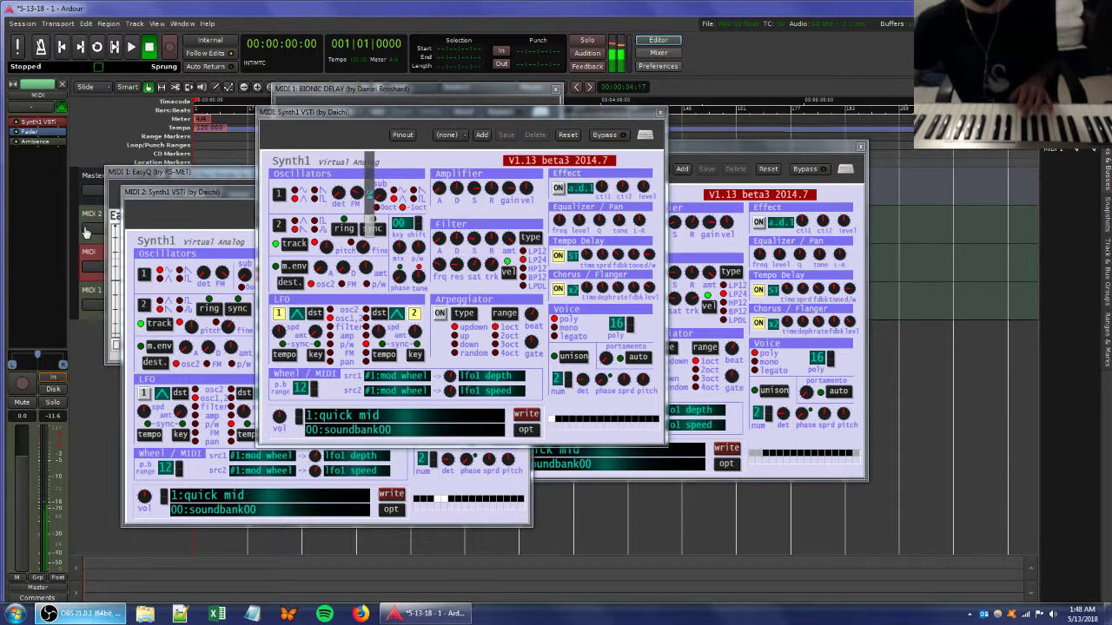
- Remove the MIDI track from the session
{"action": "left_click", "coordinate": [93, 252]}
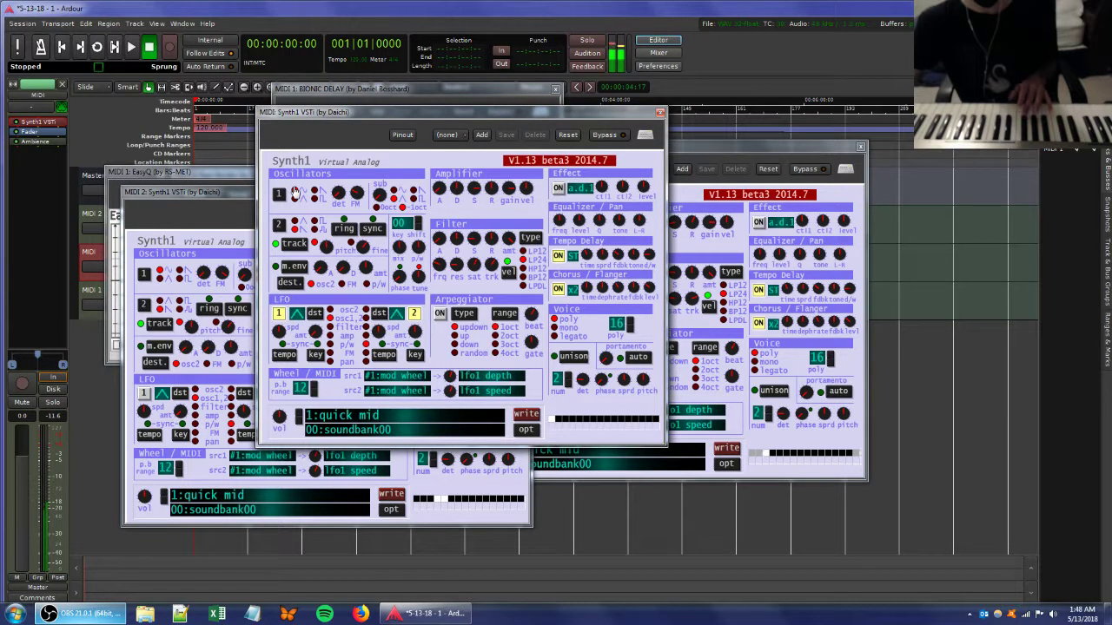
{"action": "right_click", "coordinate": [96, 251]}
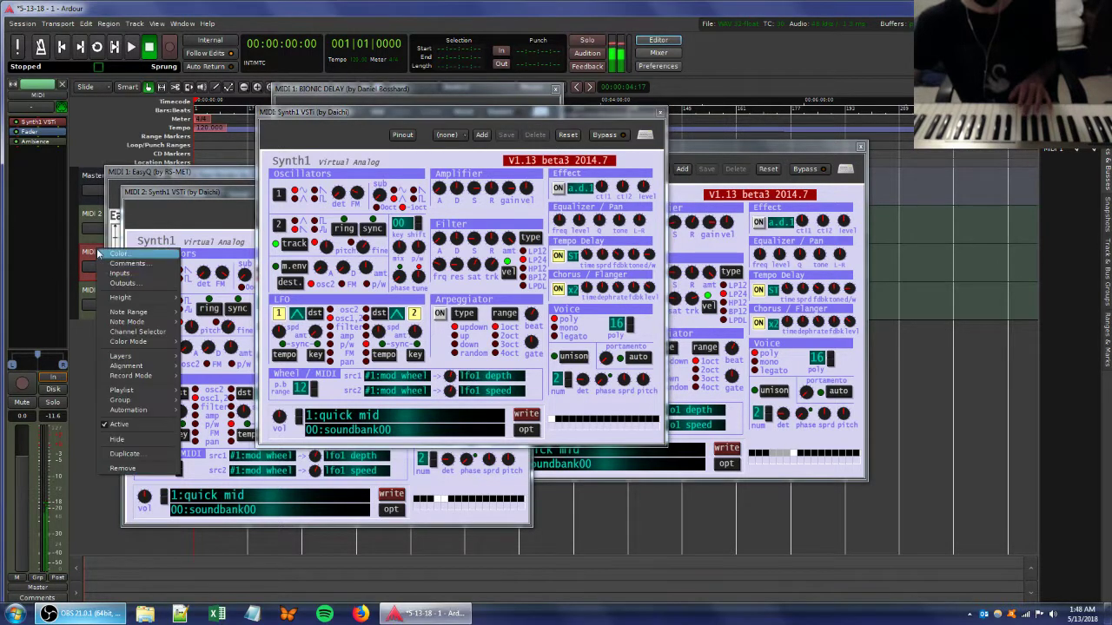
{"action": "left_click", "coordinate": [136, 469]}
{"action": "left_click", "coordinate": [671, 334]}
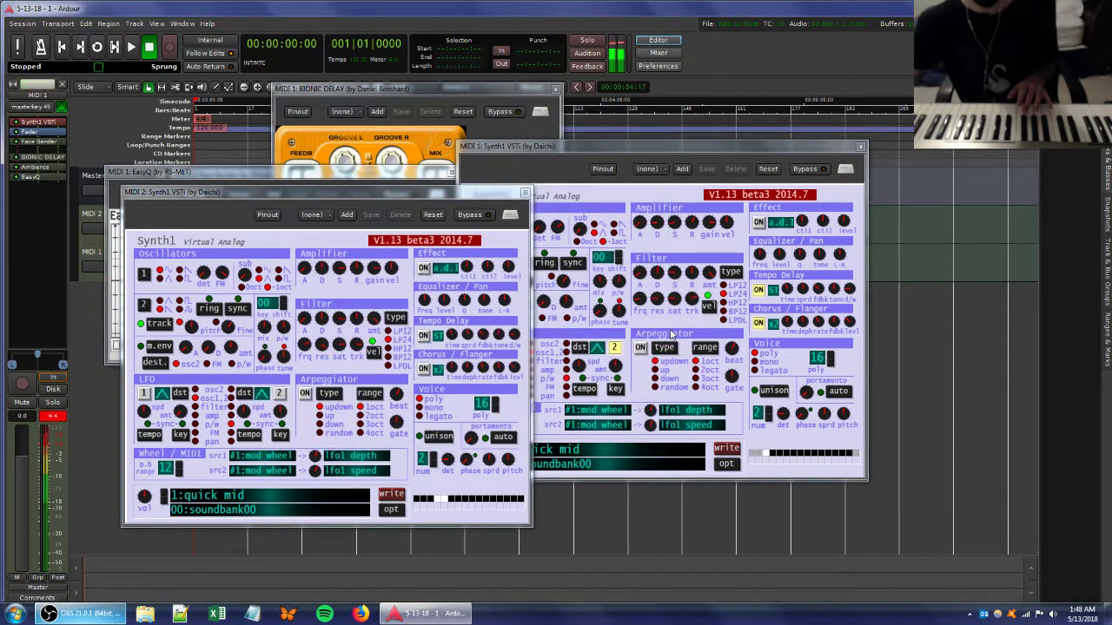
- Reopen MIDI 2's Synth1 and adjust the FM amount of its oscillator 1
{"action": "left_click", "coordinate": [93, 212]}
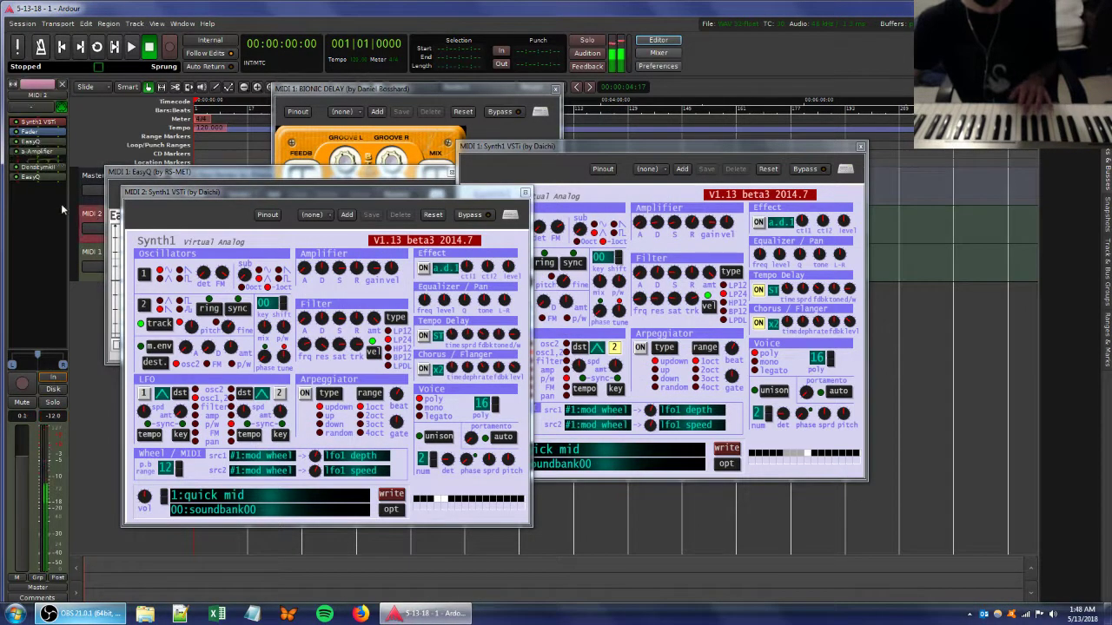
{"action": "double_click", "coordinate": [35, 122]}
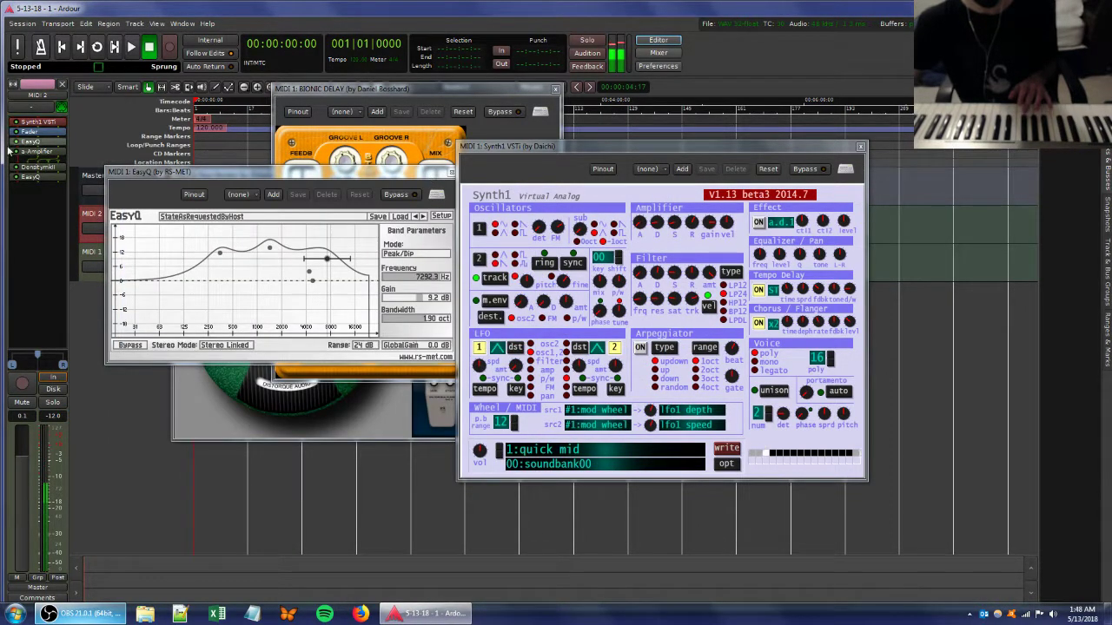
{"action": "double_click", "coordinate": [35, 122]}
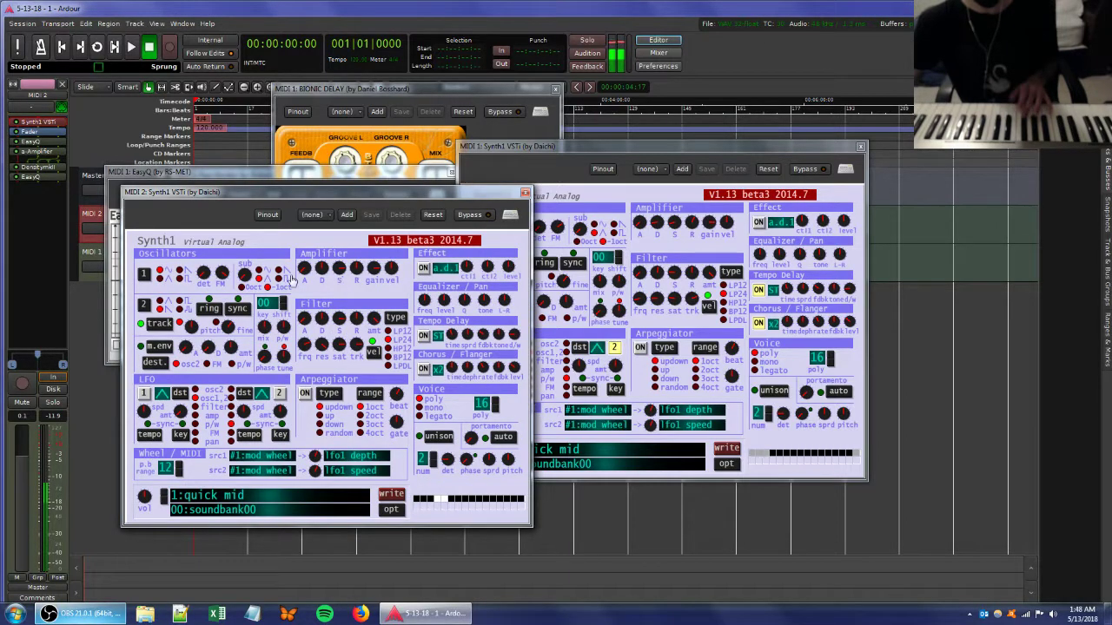
{"action": "left_click_drag", "start_coordinate": [219, 273], "coordinate": [217, 290]}
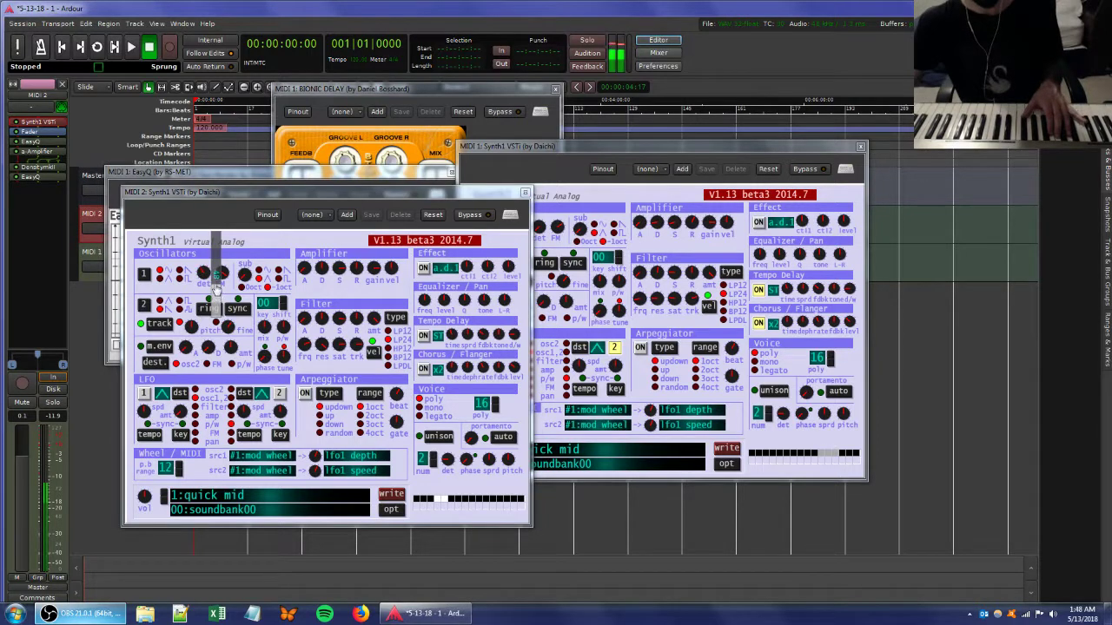
- Open the last EasyQ in MIDI 2's chain and move its deep dip band to 2589.8 Hz with 2.2 dB gain
{"action": "double_click", "coordinate": [31, 177]}
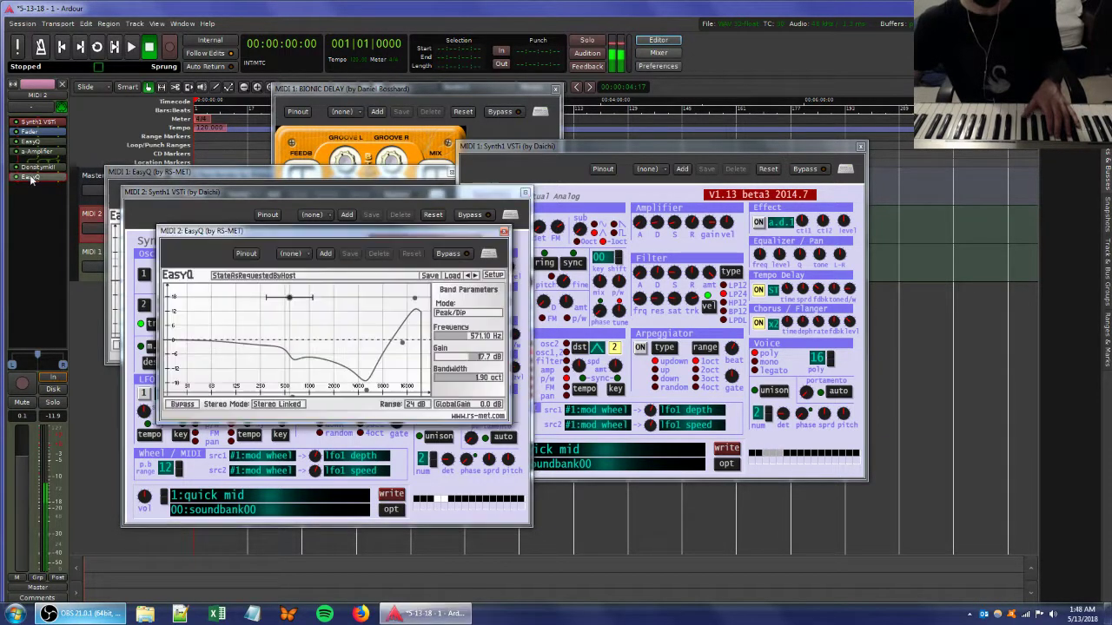
{"action": "left_click", "coordinate": [365, 390]}
{"action": "left_click_drag", "start_coordinate": [365, 395], "coordinate": [345, 340]}
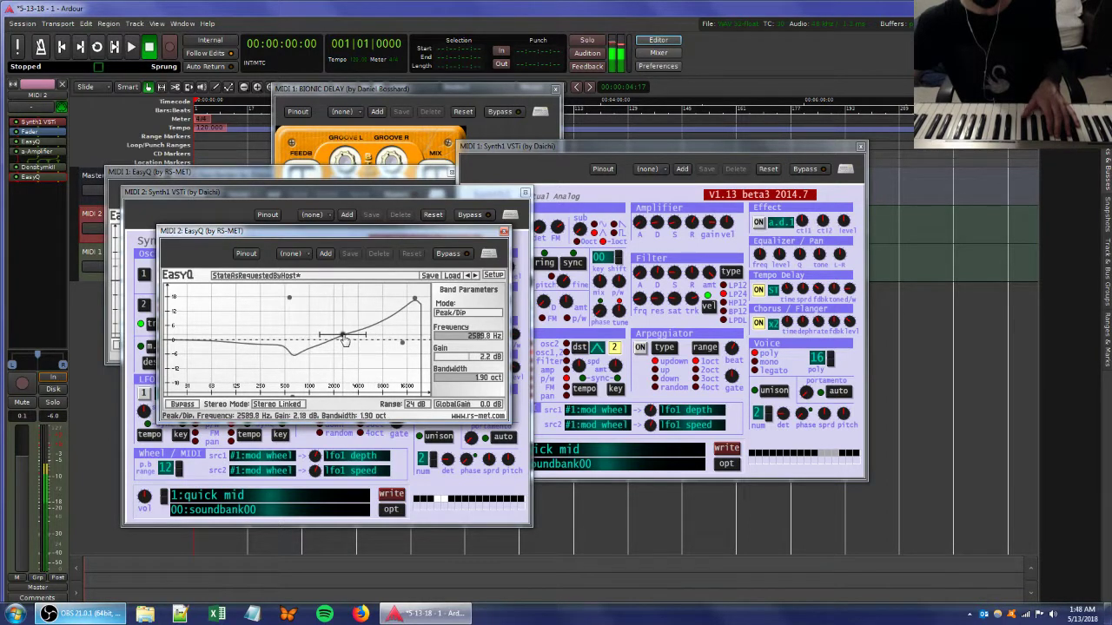
{"action": "left_click", "coordinate": [29, 168]}
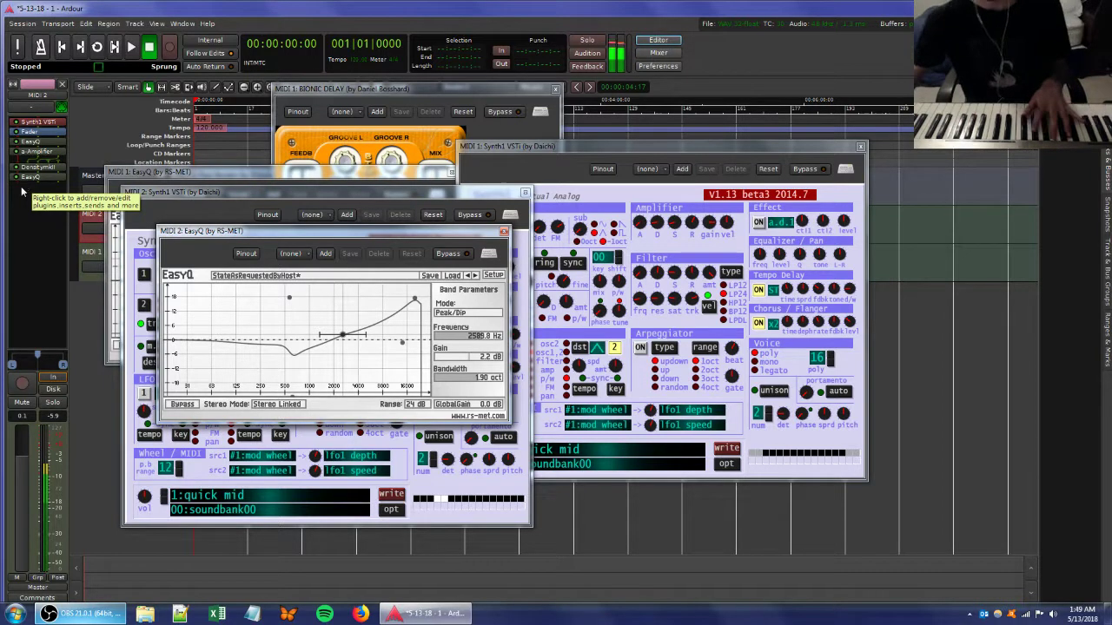
- Adjust the amplifier release, gain and decay of MIDI 1's Synth1 together with its filter tracking
{"action": "left_click", "coordinate": [674, 233]}
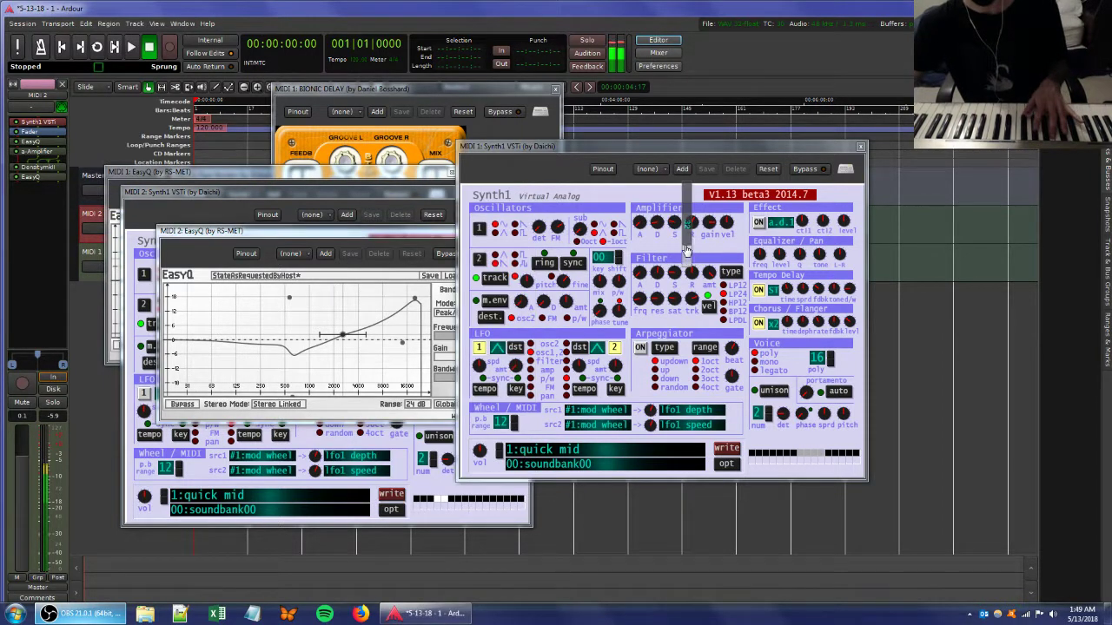
{"action": "left_click_drag", "start_coordinate": [675, 310], "coordinate": [674, 299]}
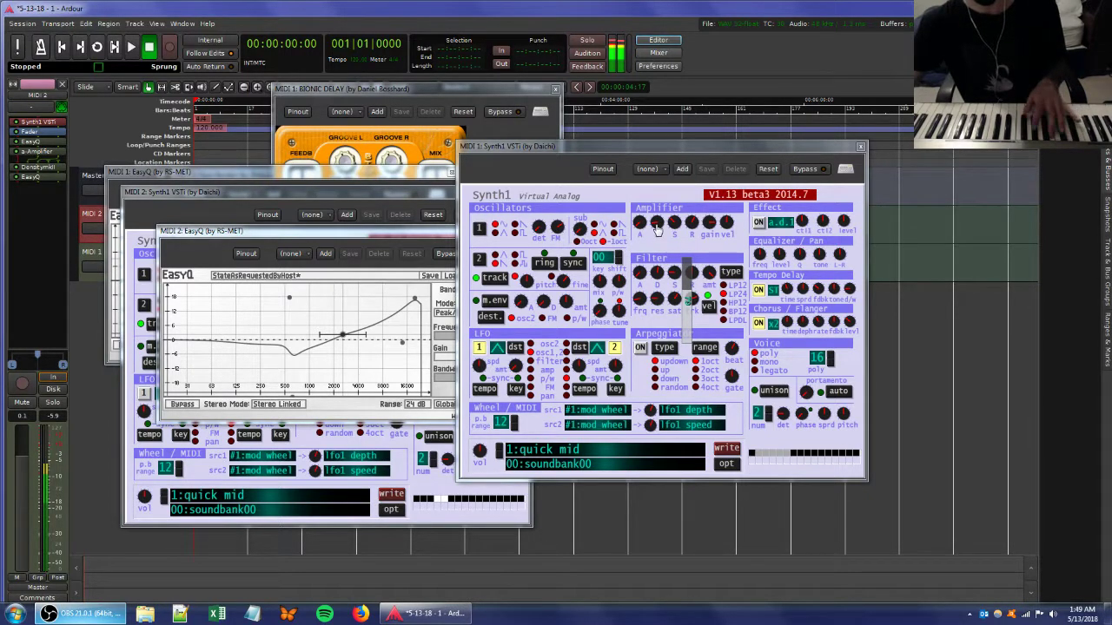
{"action": "left_click", "coordinate": [692, 223]}
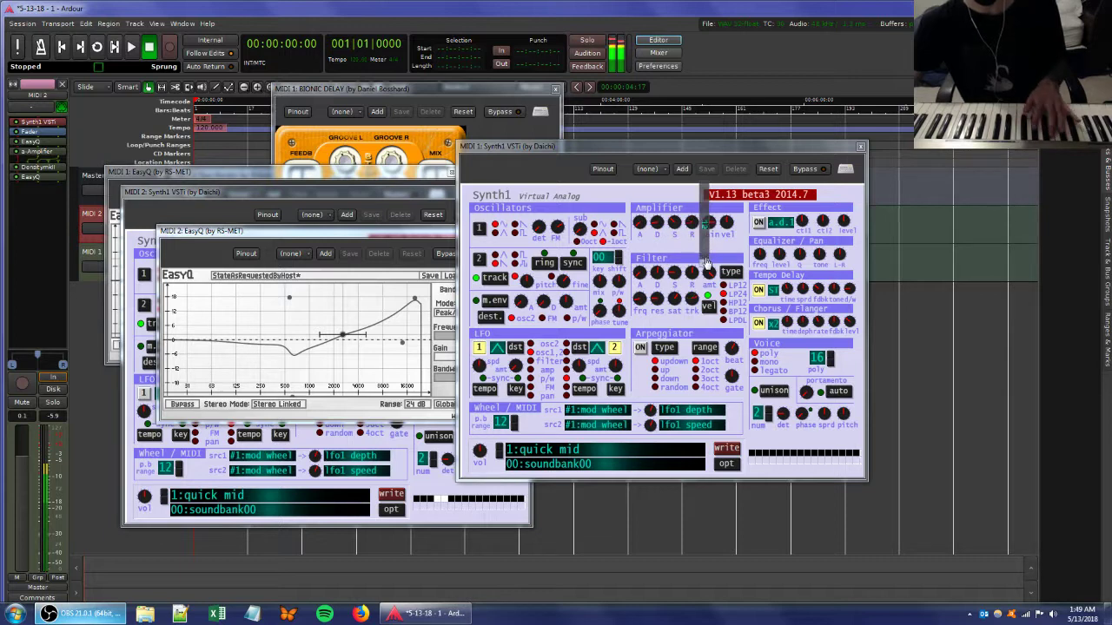
{"action": "left_click", "coordinate": [641, 224]}
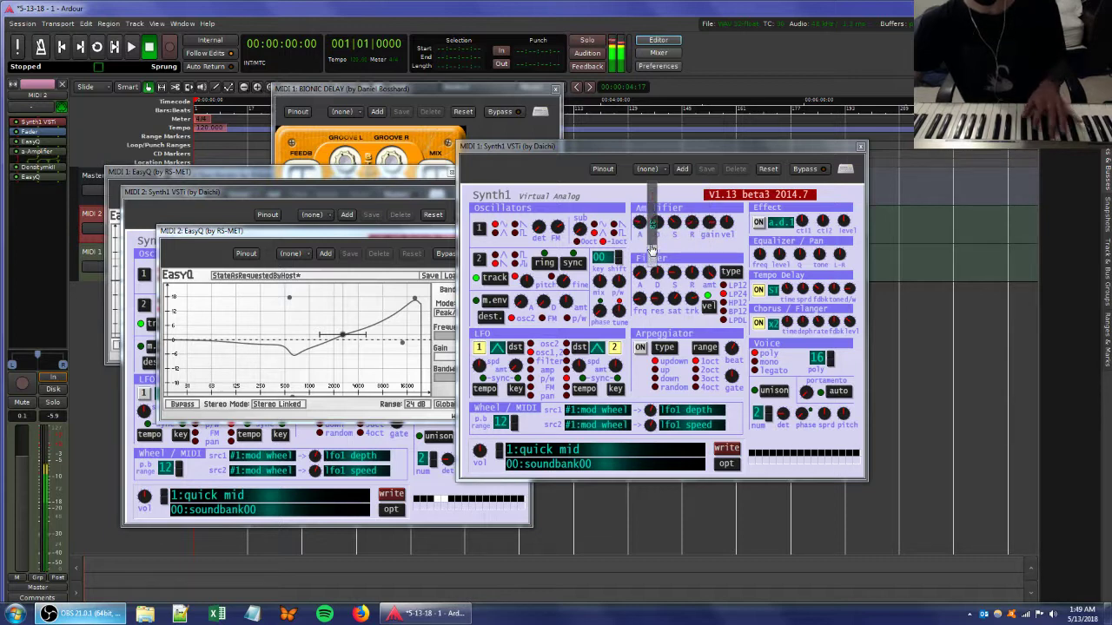
- Audition oscillator 1 waveforms in MIDI 1's Synth1 and fine-tune its filter resonance and amplifier release
{"action": "left_click", "coordinate": [516, 226]}
{"action": "left_click", "coordinate": [495, 226]}
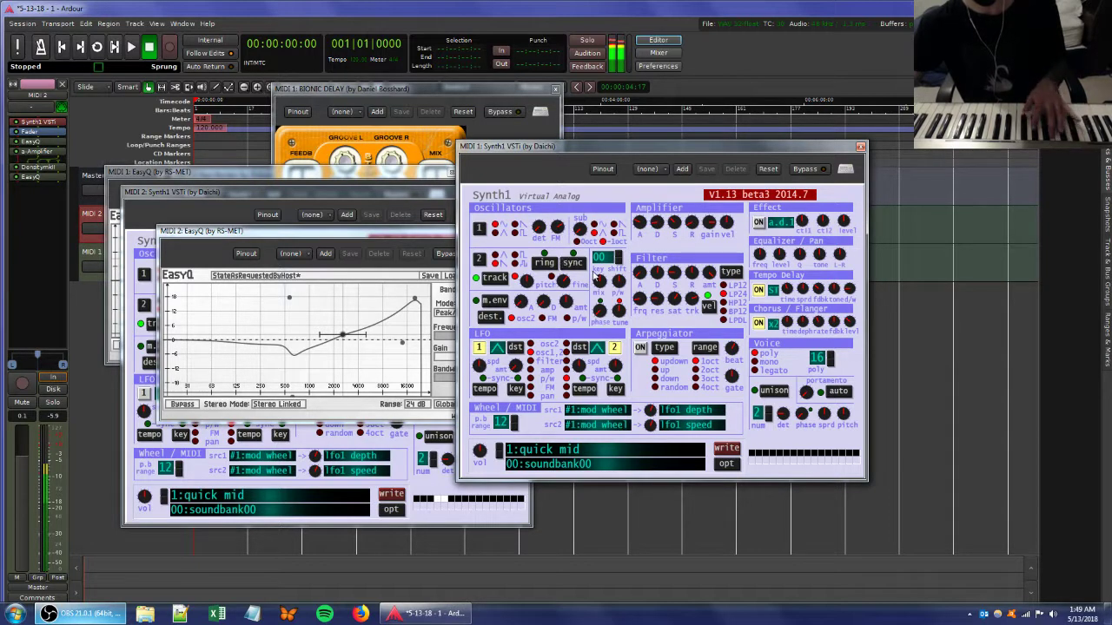
{"action": "left_click_drag", "start_coordinate": [640, 271], "coordinate": [657, 339]}
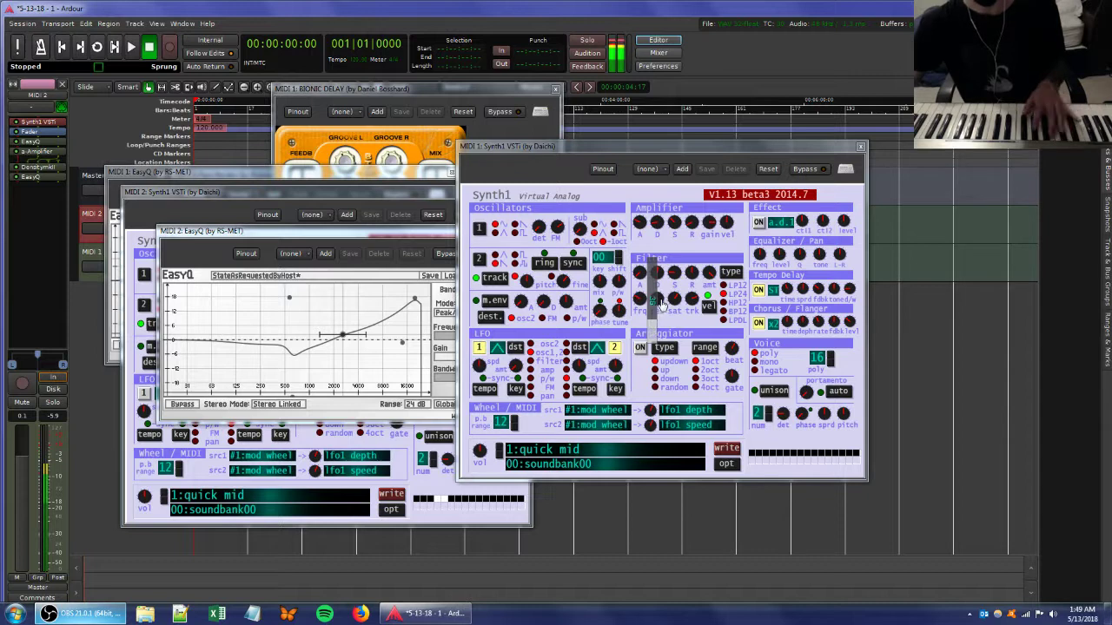
{"action": "left_click_drag", "start_coordinate": [671, 300], "coordinate": [693, 265]}
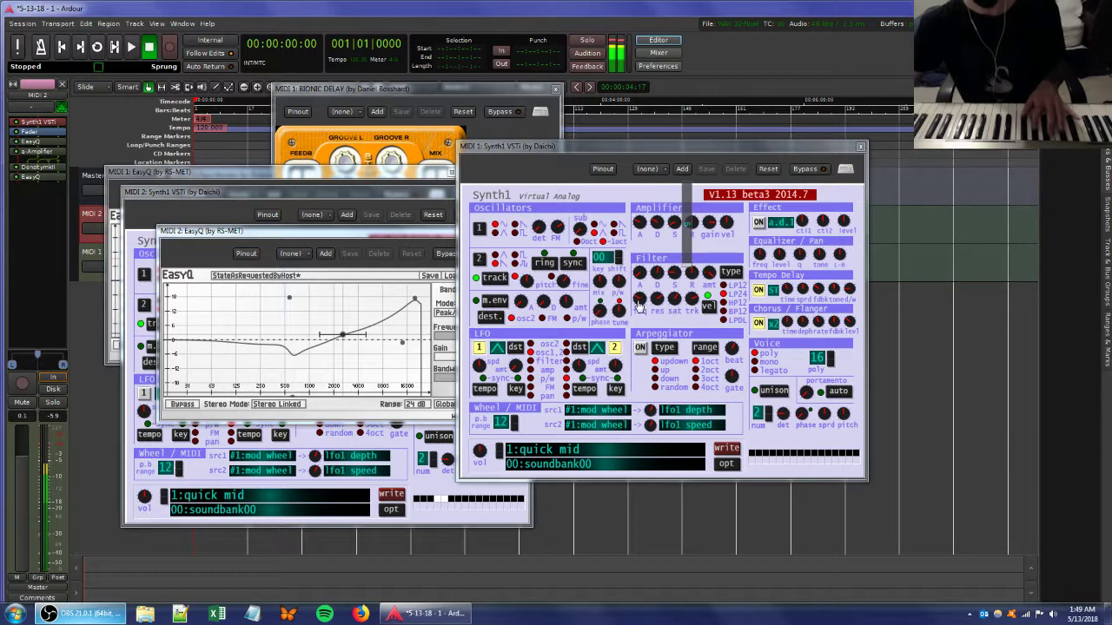
- Set MIDI 1's BIONIC DELAY mix to 46.50 and adjust the amplifier decay in its Synth1
{"action": "left_click", "coordinate": [426, 89]}
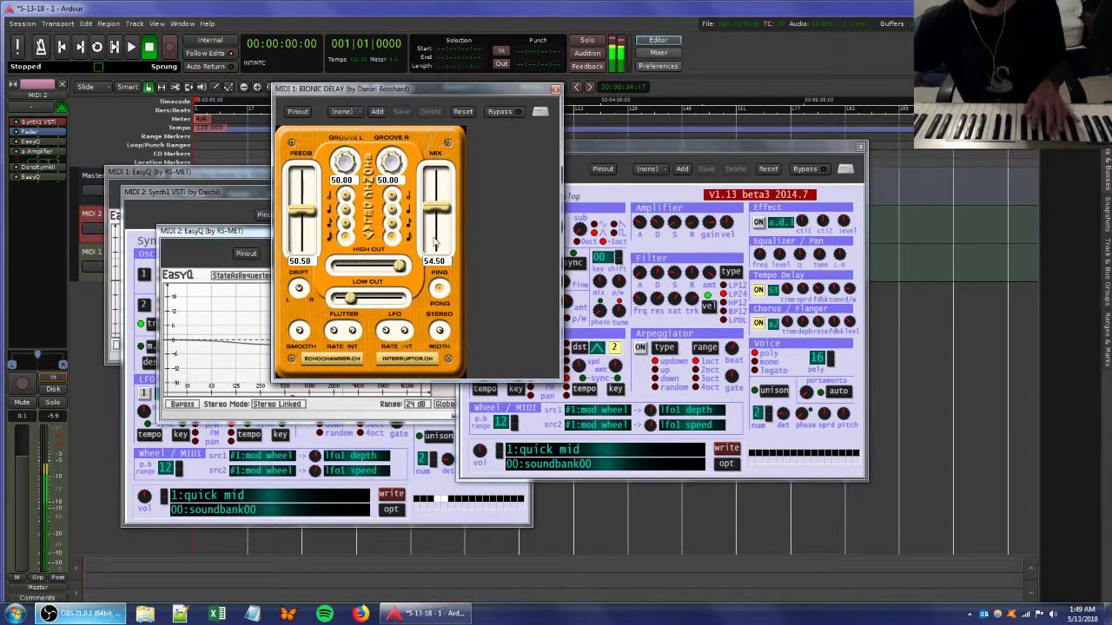
{"action": "left_click_drag", "start_coordinate": [437, 219], "coordinate": [440, 224]}
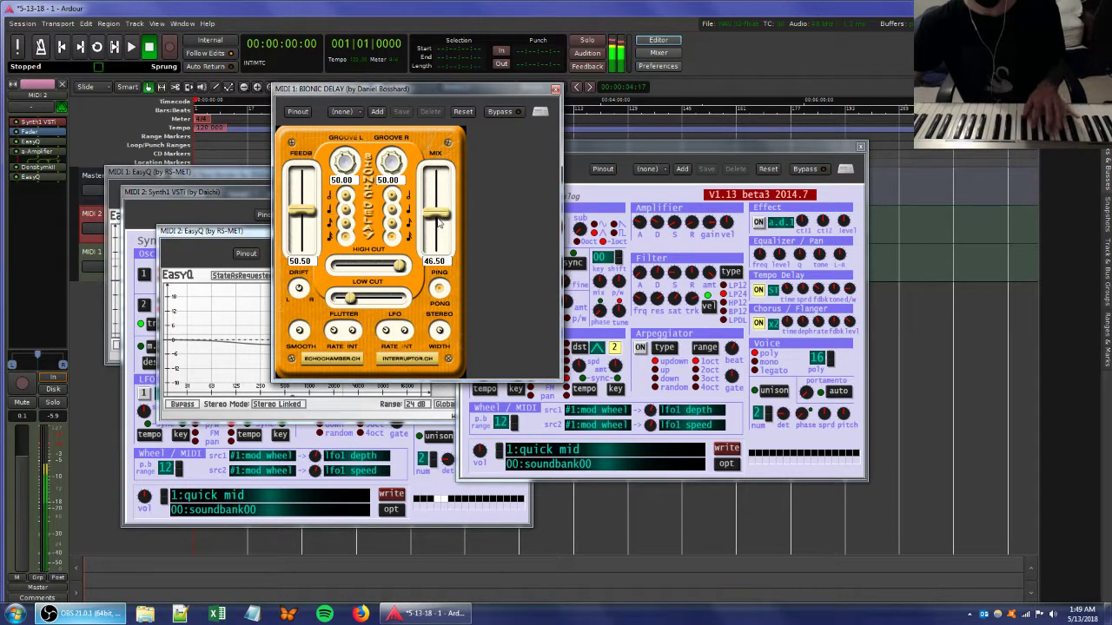
{"action": "left_click", "coordinate": [647, 232]}
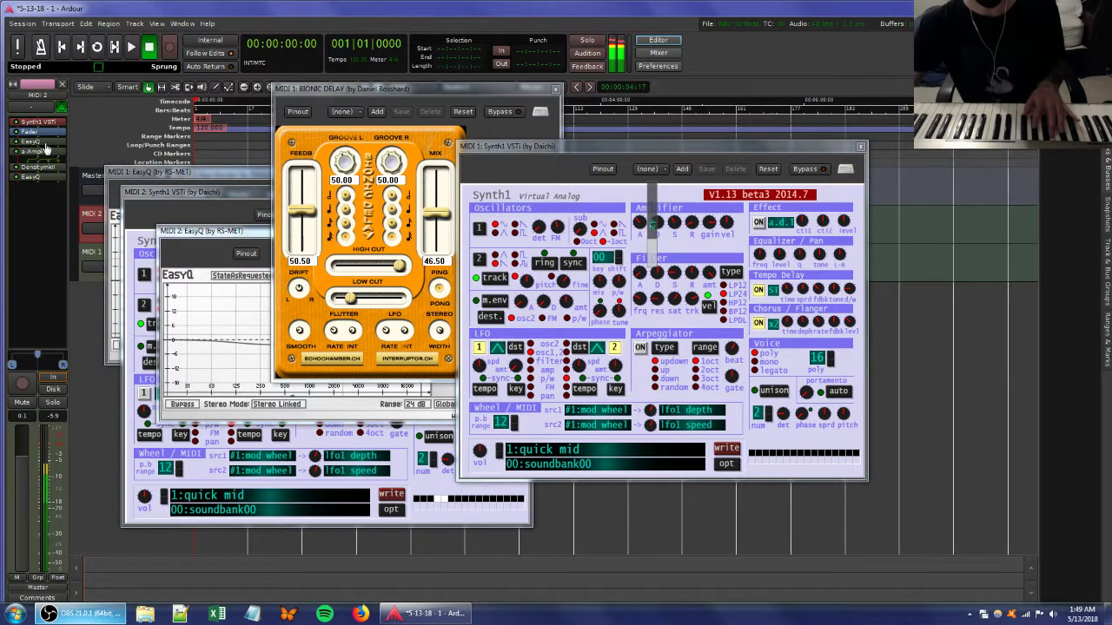
- Open Ambience on MIDI 1, set its wet level to -inf dB, raise the dry level slightly and close the plugin
{"action": "left_click", "coordinate": [94, 253]}
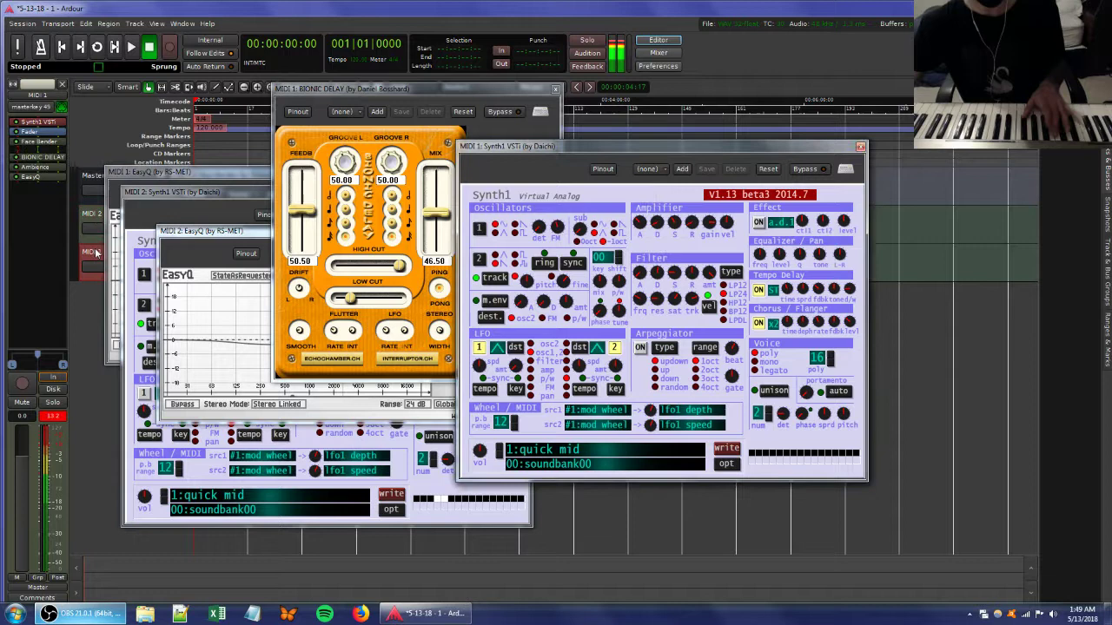
{"action": "double_click", "coordinate": [35, 167]}
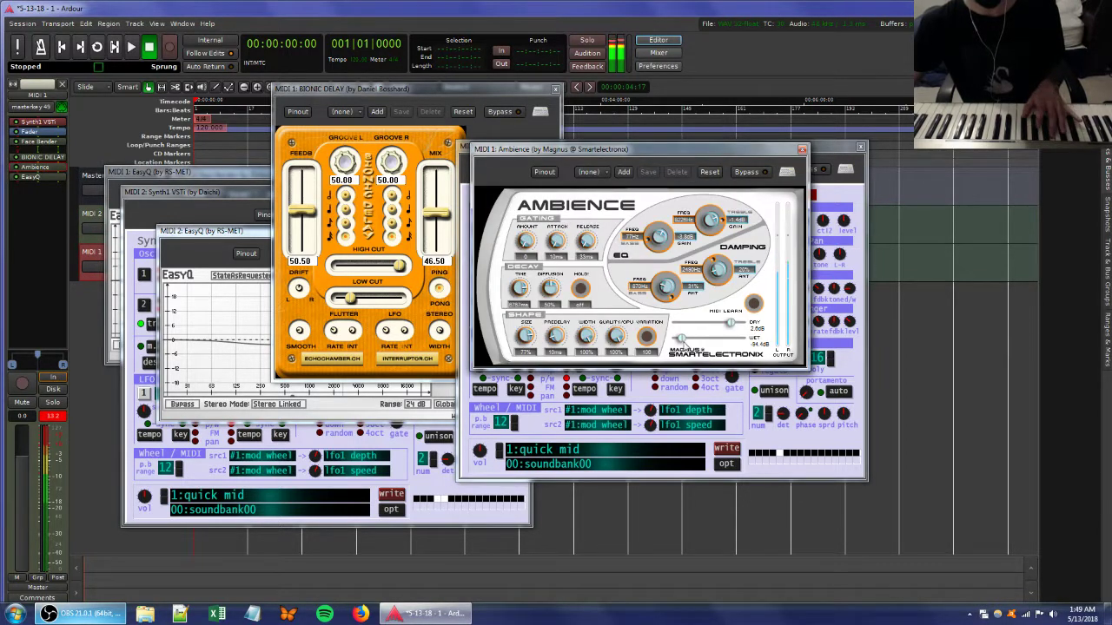
{"action": "mouse_move", "coordinate": [680, 338]}
{"action": "left_mouse_down"}
{"action": "mouse_move", "coordinate": [721, 339]}
{"action": "mouse_move", "coordinate": [688, 328]}
{"action": "mouse_move", "coordinate": [732, 326]}
{"action": "mouse_move", "coordinate": [680, 340]}
{"action": "left_mouse_up"}
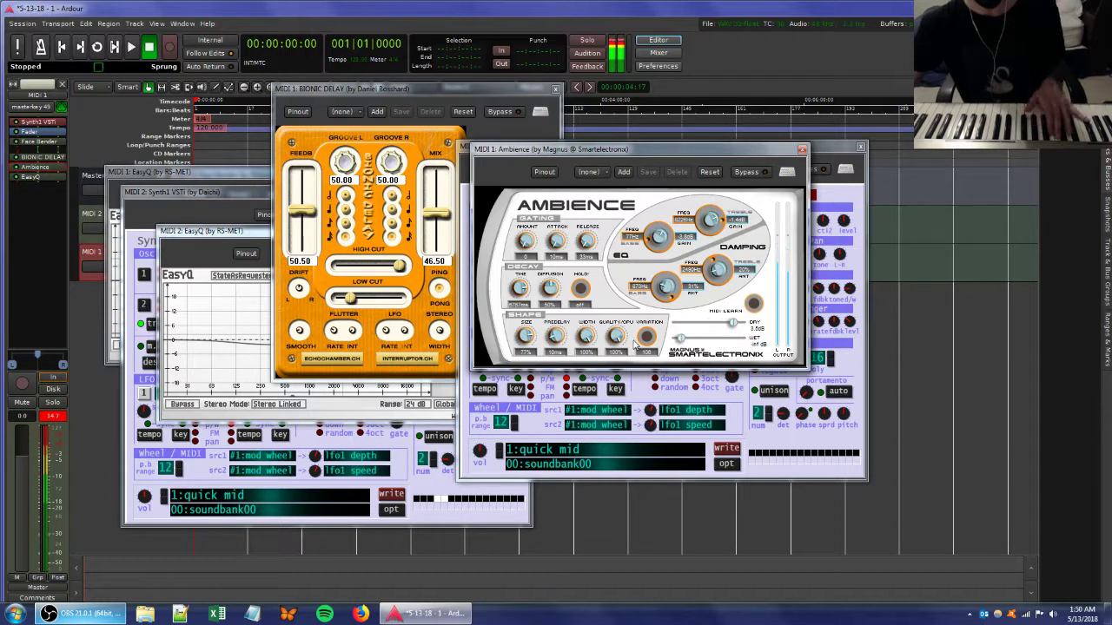
{"action": "left_click", "coordinate": [801, 150]}
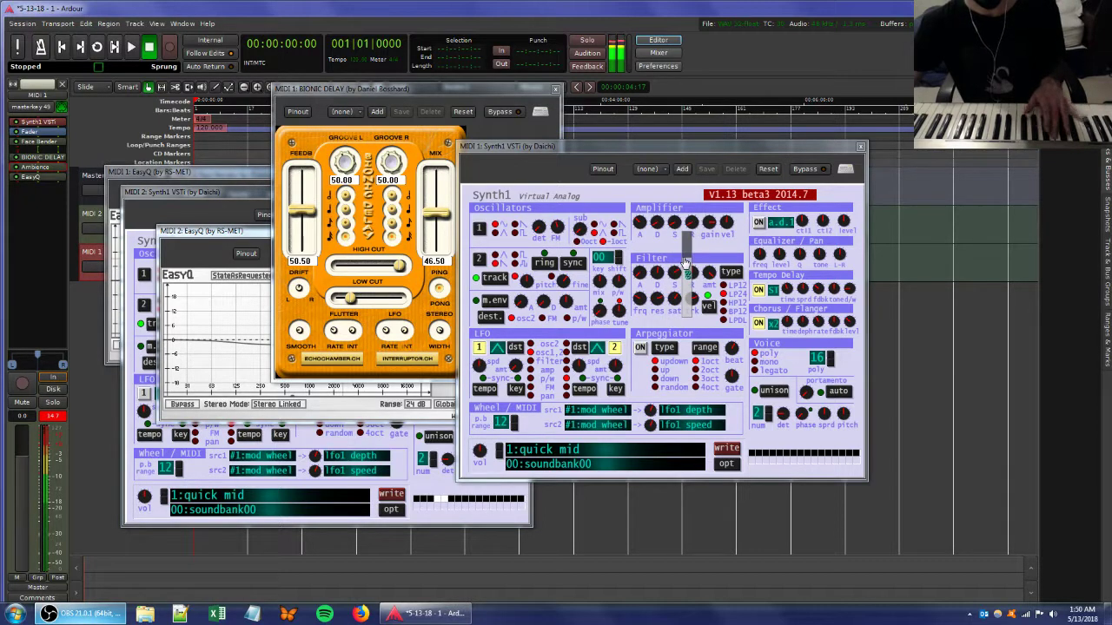
- Open MIDI 1's EasyQ and Face Bender to review them, and readjust the filter tracking in its Synth1
{"action": "double_click", "coordinate": [39, 177]}
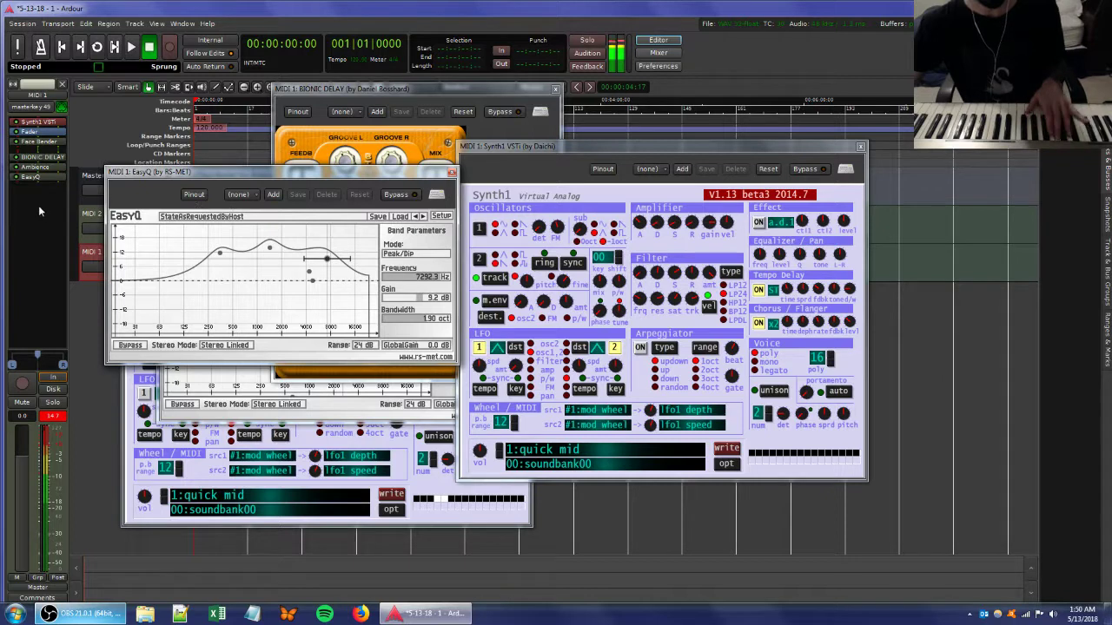
{"action": "right_click", "coordinate": [42, 211]}
{"action": "left_click", "coordinate": [52, 144]}
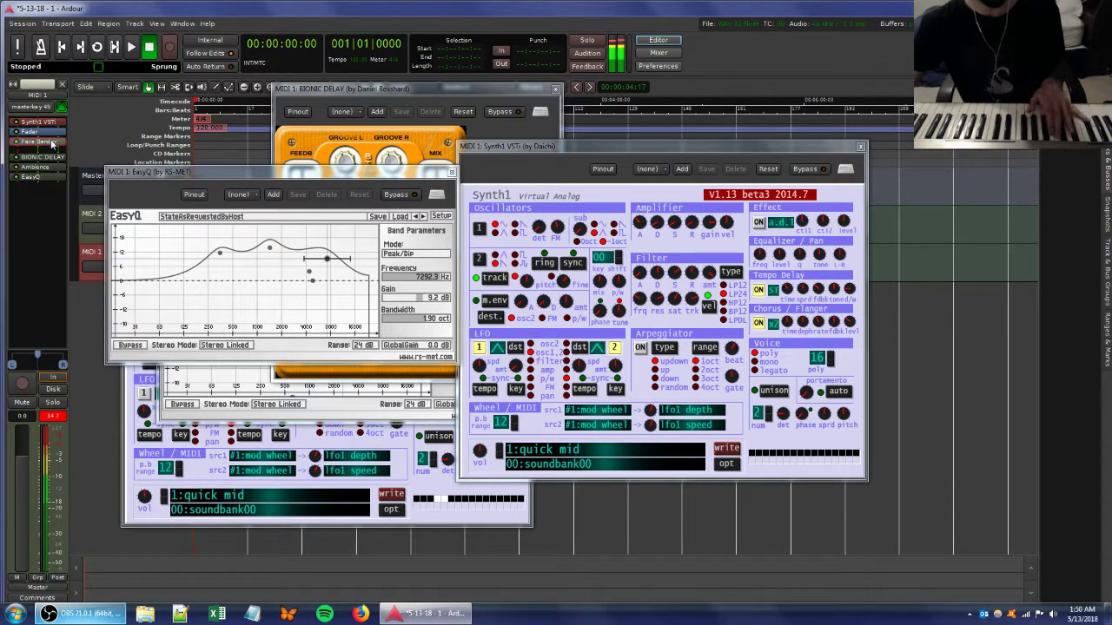
{"action": "double_click", "coordinate": [52, 143]}
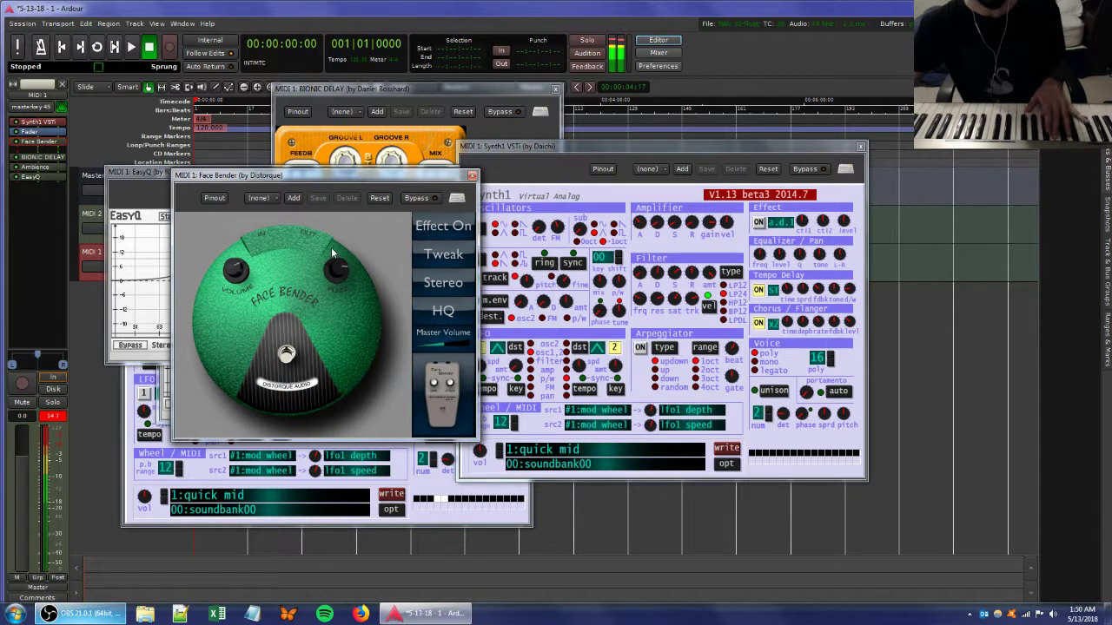
{"action": "left_click", "coordinate": [688, 280]}
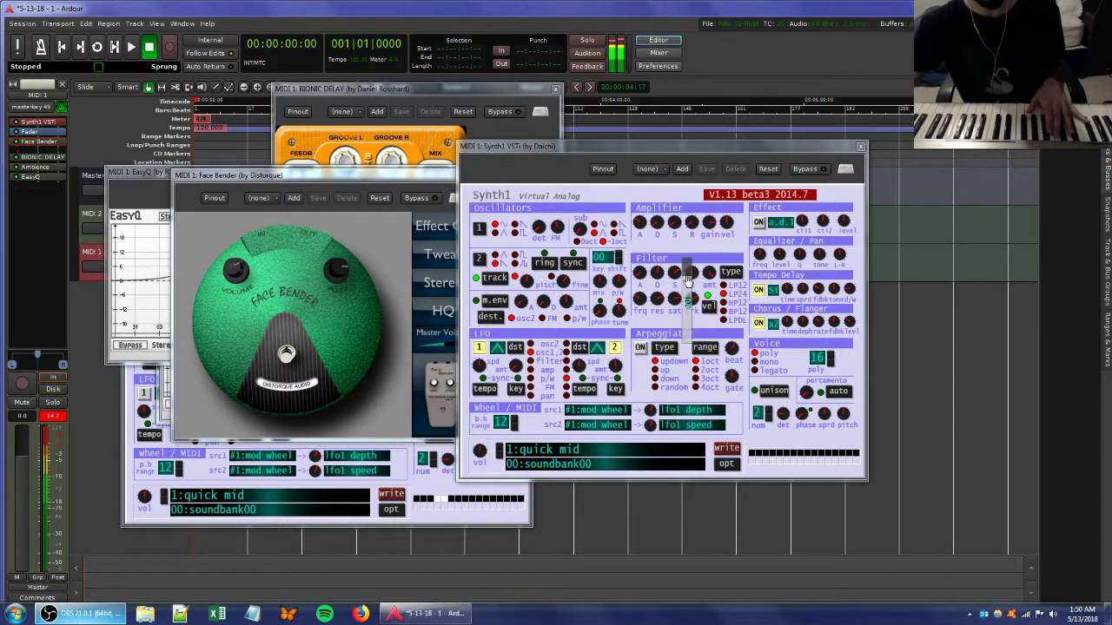
- Readjust the filter saturation, filter envelope release and amplifier decay in MIDI 1's Synth1
{"action": "left_click", "coordinate": [670, 272]}
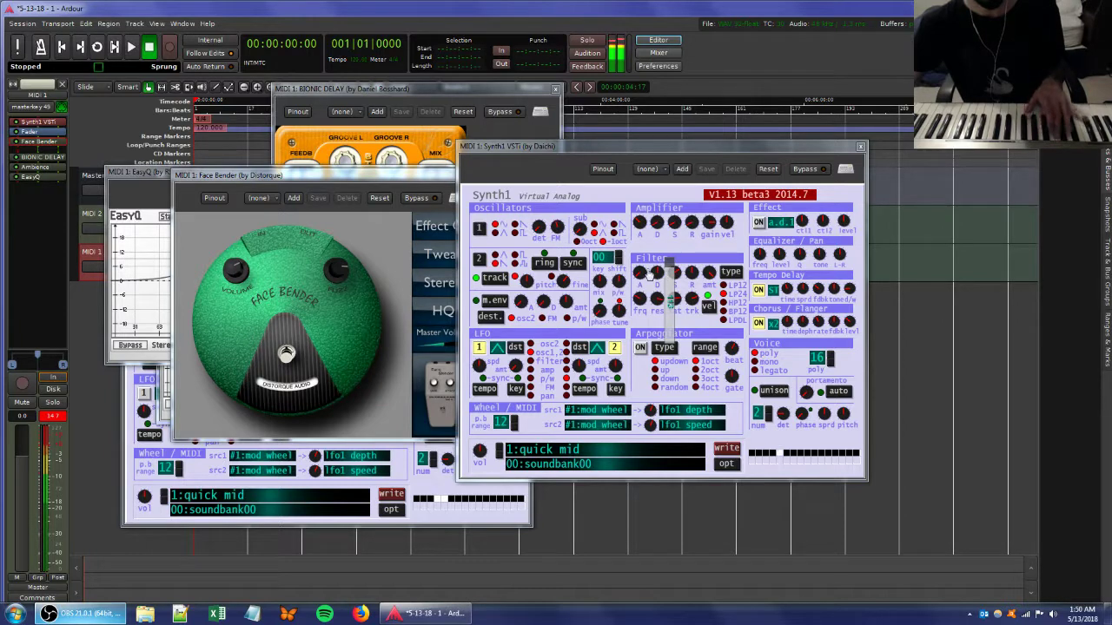
{"action": "left_click", "coordinate": [655, 223]}
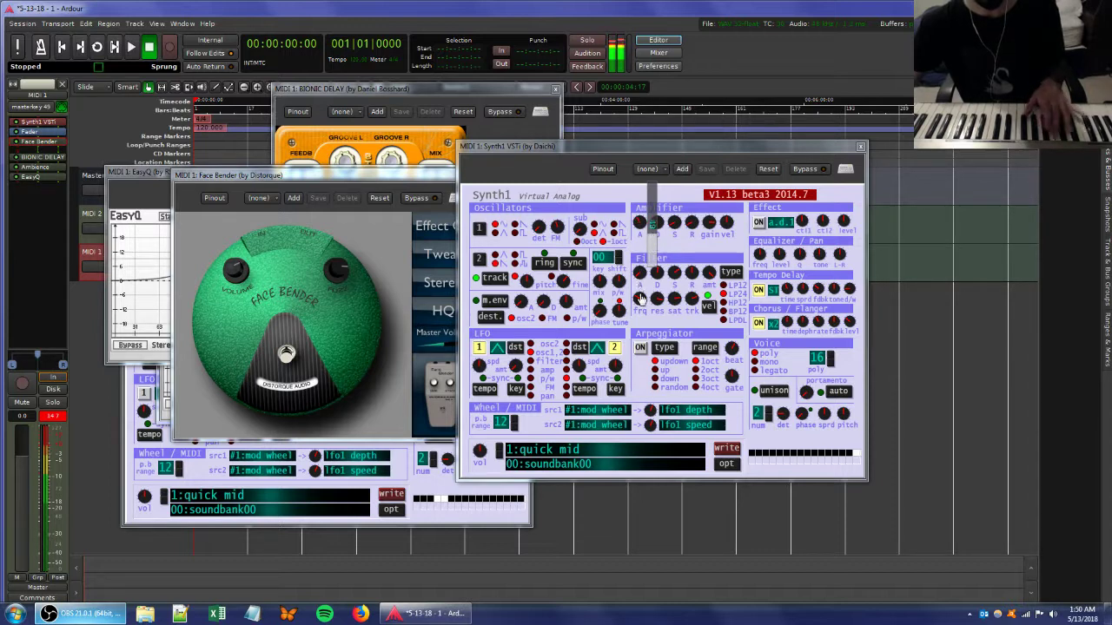
{"action": "left_click", "coordinate": [674, 299]}
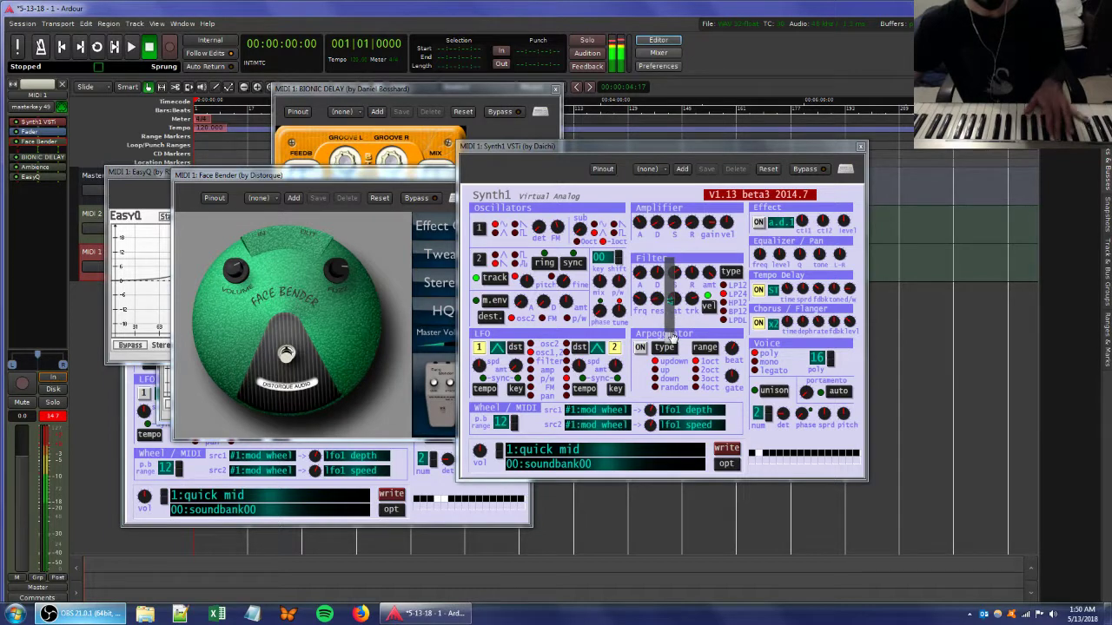
{"action": "left_click", "coordinate": [681, 314]}
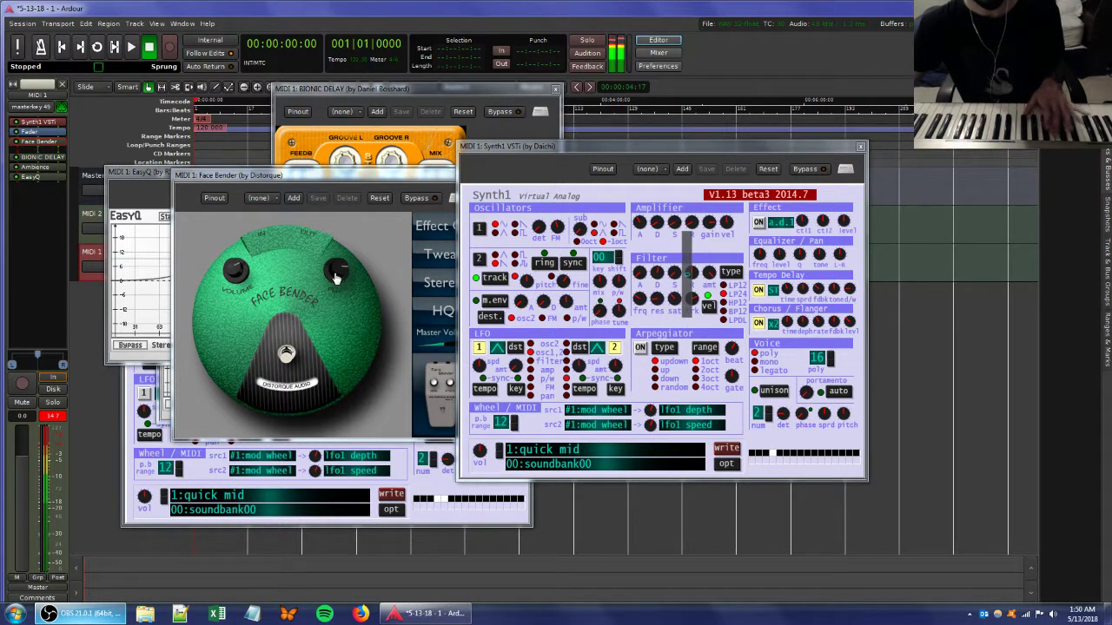
- Adjust the fuzz on MIDI 1's Face Bender and rebalance the filter resonance and amplifier envelope in its Synth1
{"action": "left_click", "coordinate": [339, 284]}
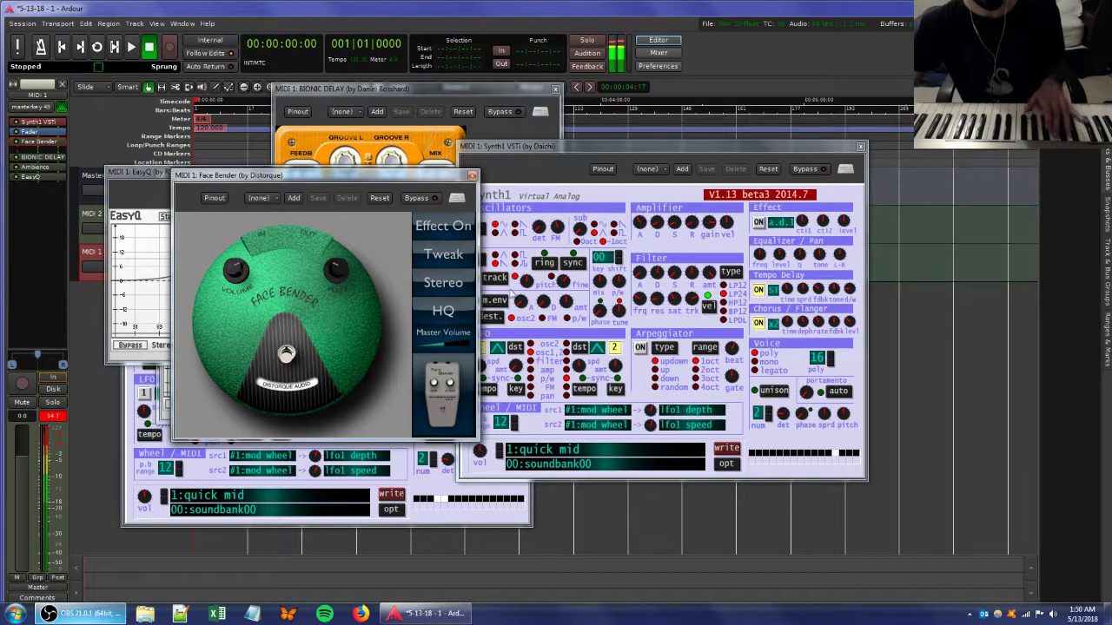
{"action": "left_click", "coordinate": [657, 300]}
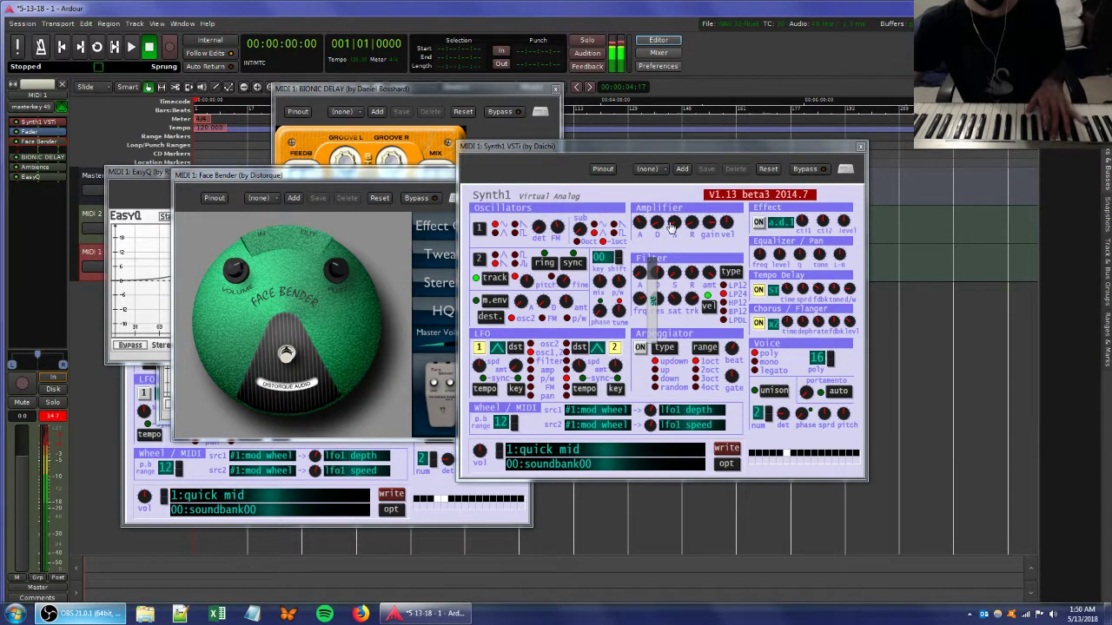
{"action": "left_click_drag", "start_coordinate": [686, 224], "coordinate": [688, 246]}
{"action": "left_click", "coordinate": [640, 223]}
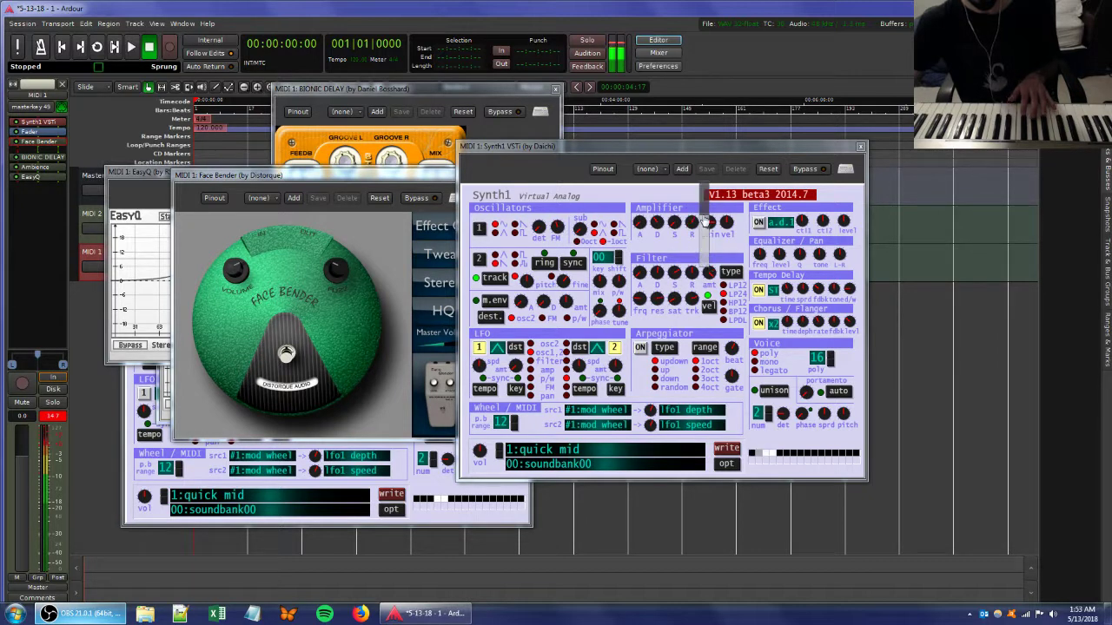
- Fine-tune Face Bender's fuzz on MIDI 1 against the sub-oscillator level and amplifier decay of its Synth1
{"action": "left_click", "coordinate": [341, 252]}
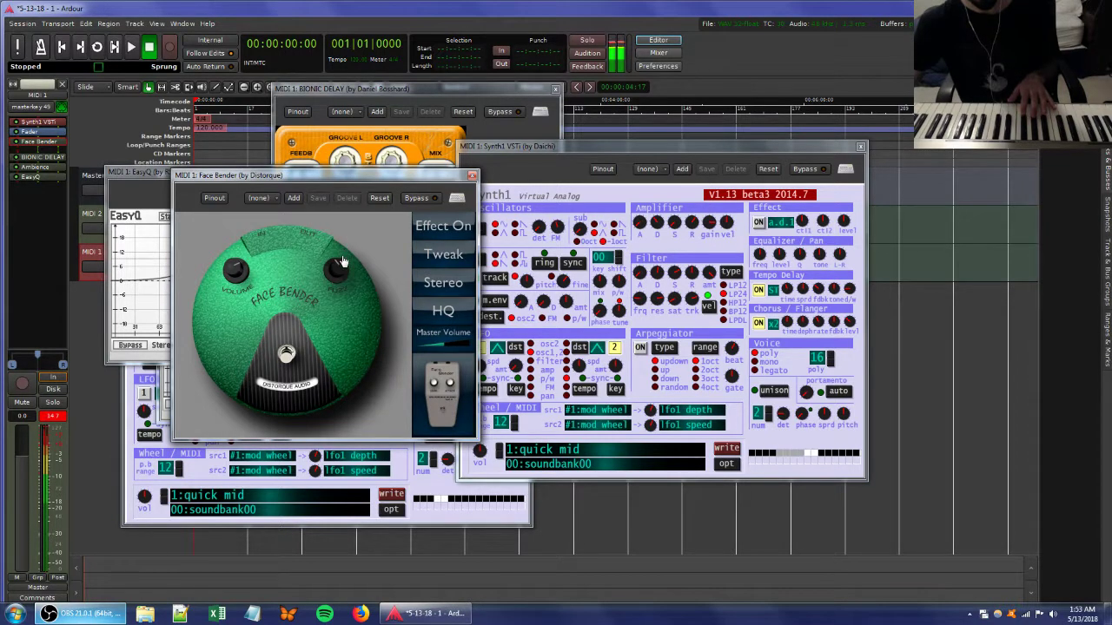
{"action": "left_click", "coordinate": [692, 228]}
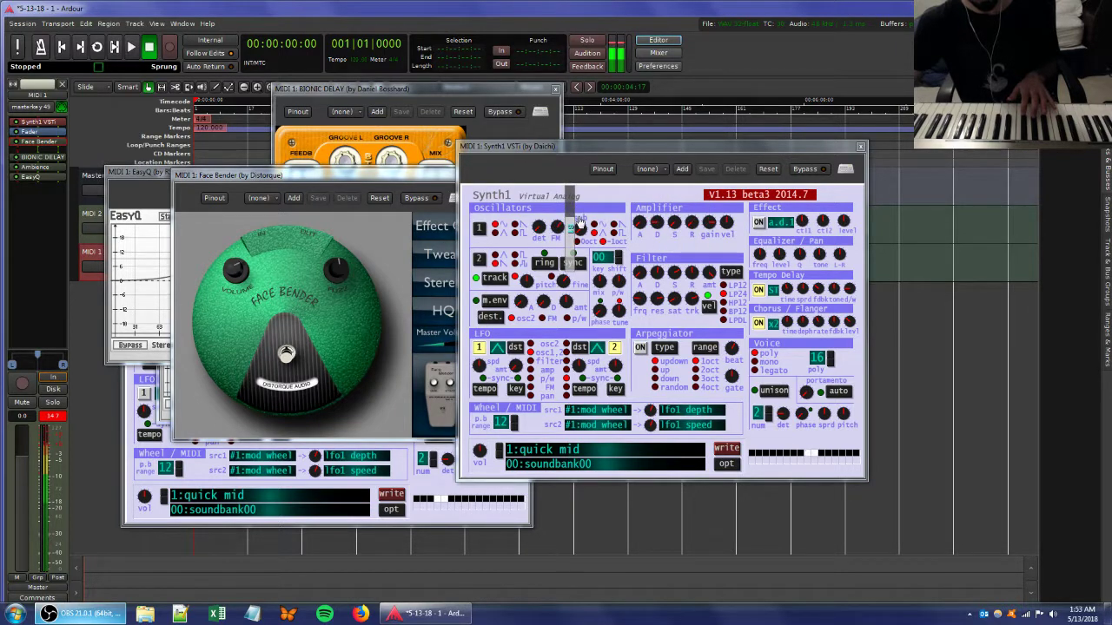
{"action": "left_click", "coordinate": [338, 276]}
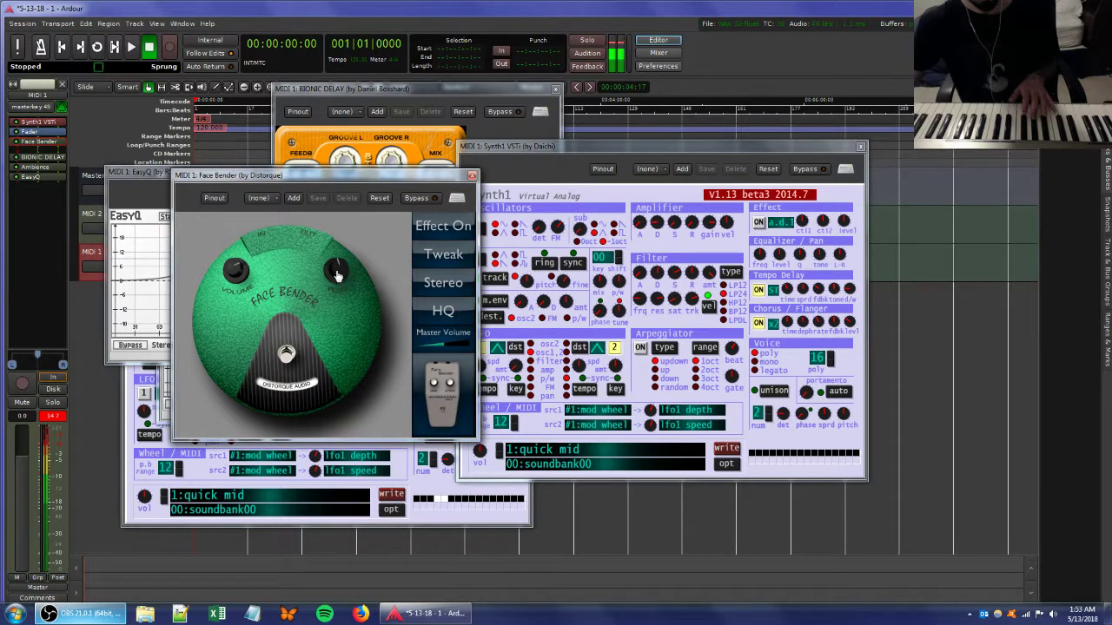
{"action": "left_click", "coordinate": [675, 308]}
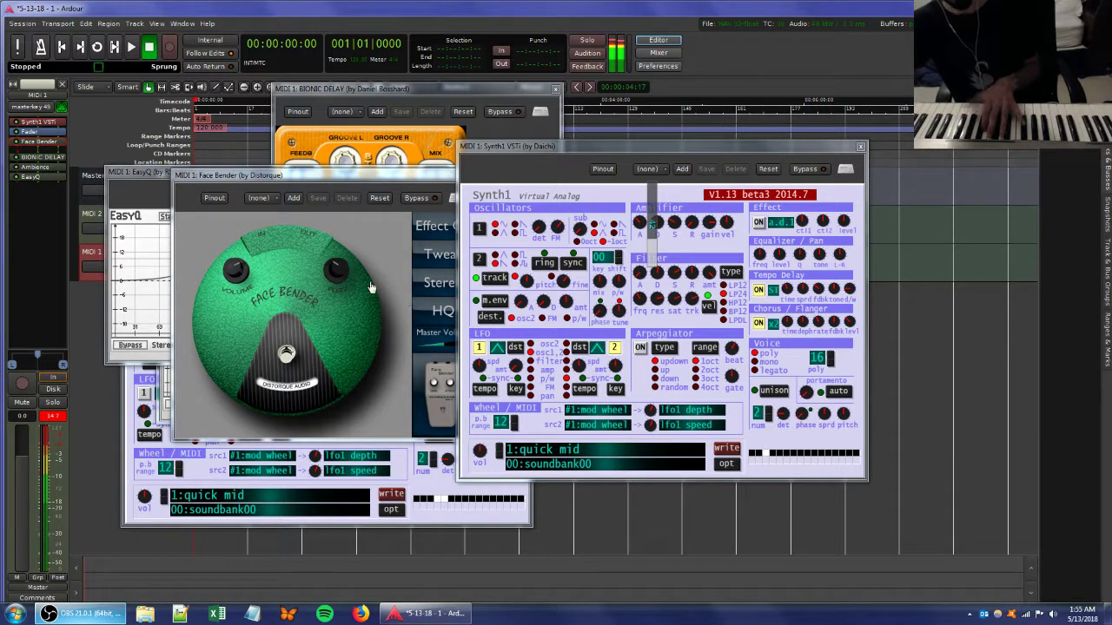
{"action": "left_click", "coordinate": [339, 256]}
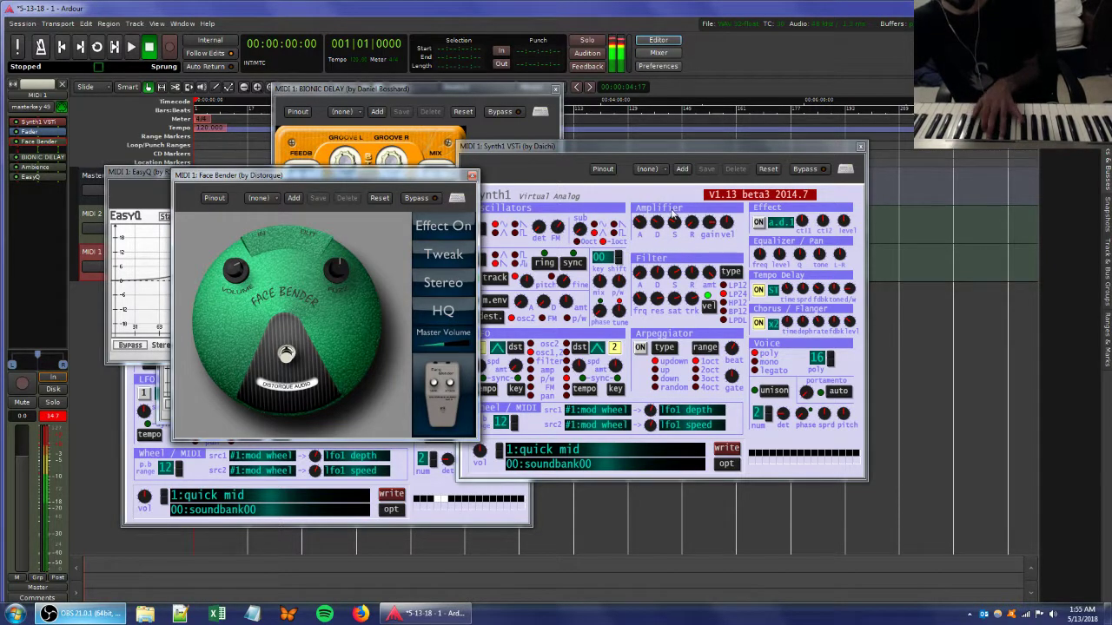
{"action": "left_click", "coordinate": [651, 236]}
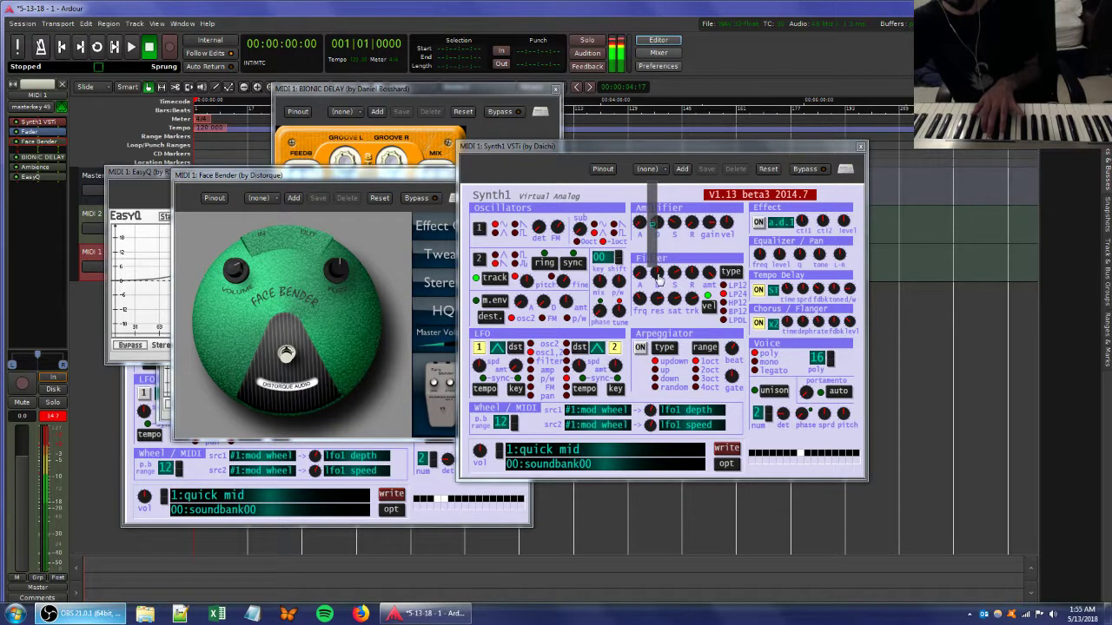
{"action": "left_click", "coordinate": [340, 274]}
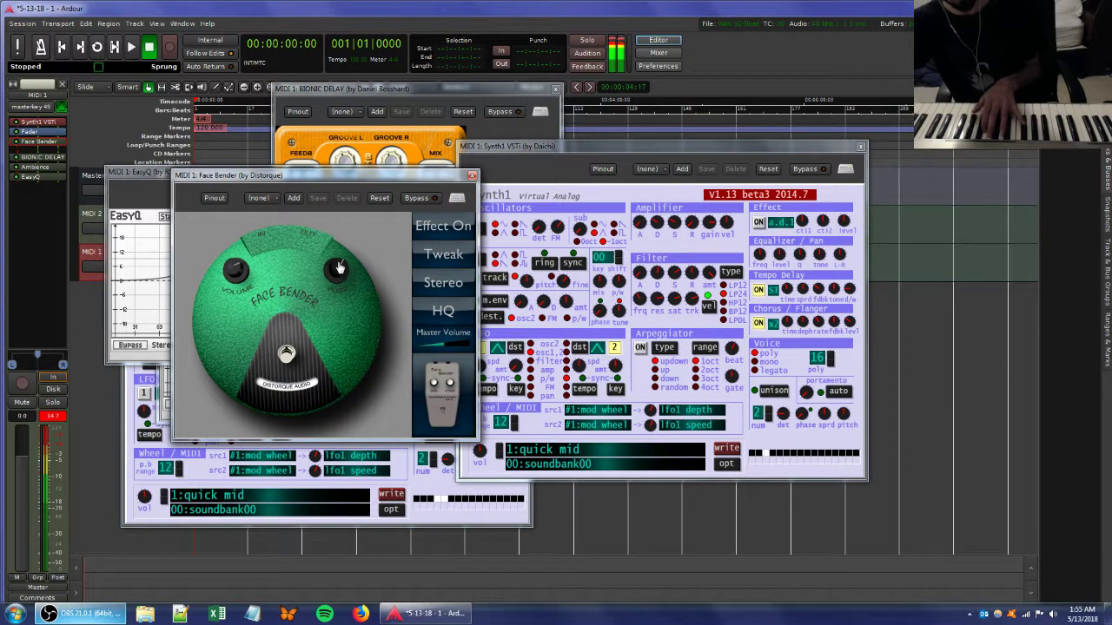
- Readjust the filter resonance, amplifier gain and amplifier release in MIDI 1's Synth1, along with Face Bender's fuzz
{"action": "left_click", "coordinate": [517, 231]}
{"action": "left_click_drag", "start_coordinate": [642, 306], "coordinate": [654, 295]}
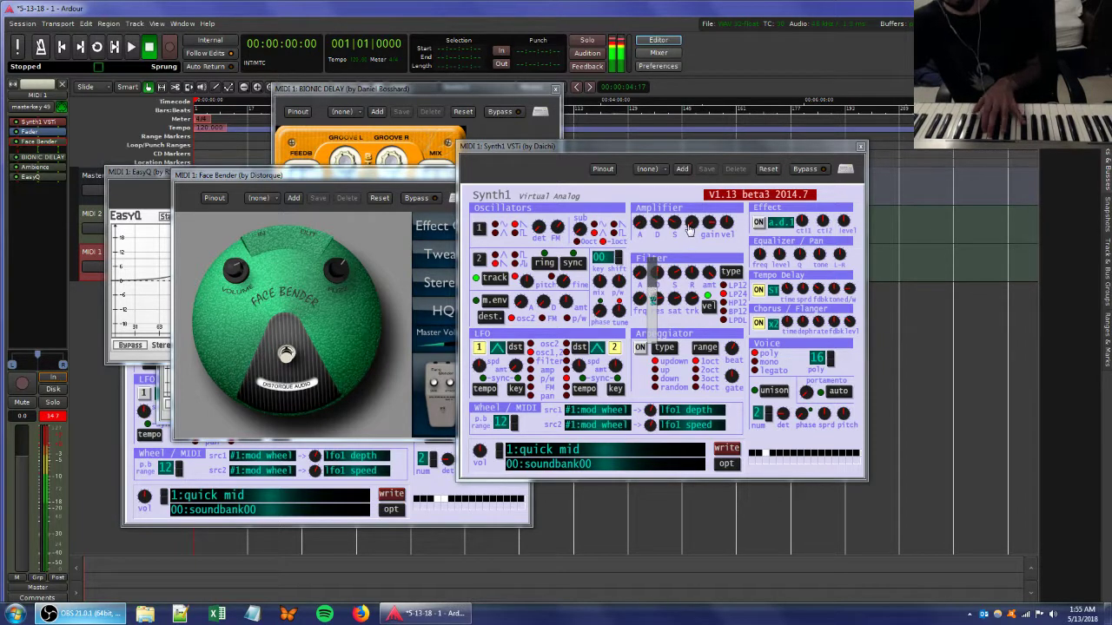
{"action": "mouse_move", "coordinate": [707, 227]}
{"action": "left_mouse_down"}
{"action": "mouse_move", "coordinate": [708, 257]}
{"action": "mouse_move", "coordinate": [705, 217]}
{"action": "left_mouse_up"}
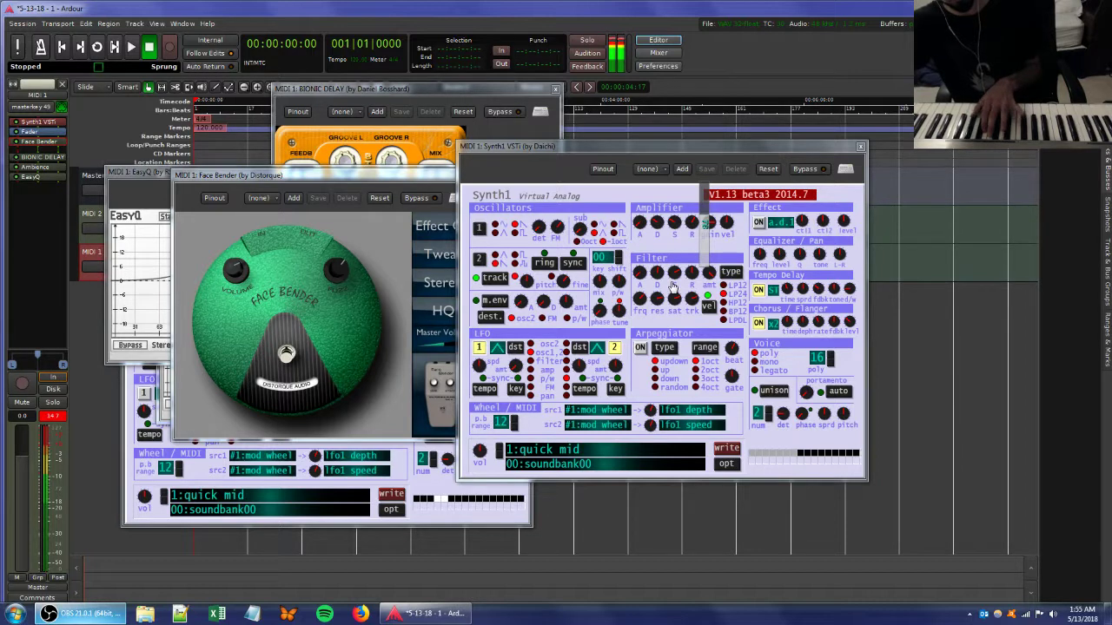
{"action": "left_click_drag", "start_coordinate": [657, 300], "coordinate": [653, 276]}
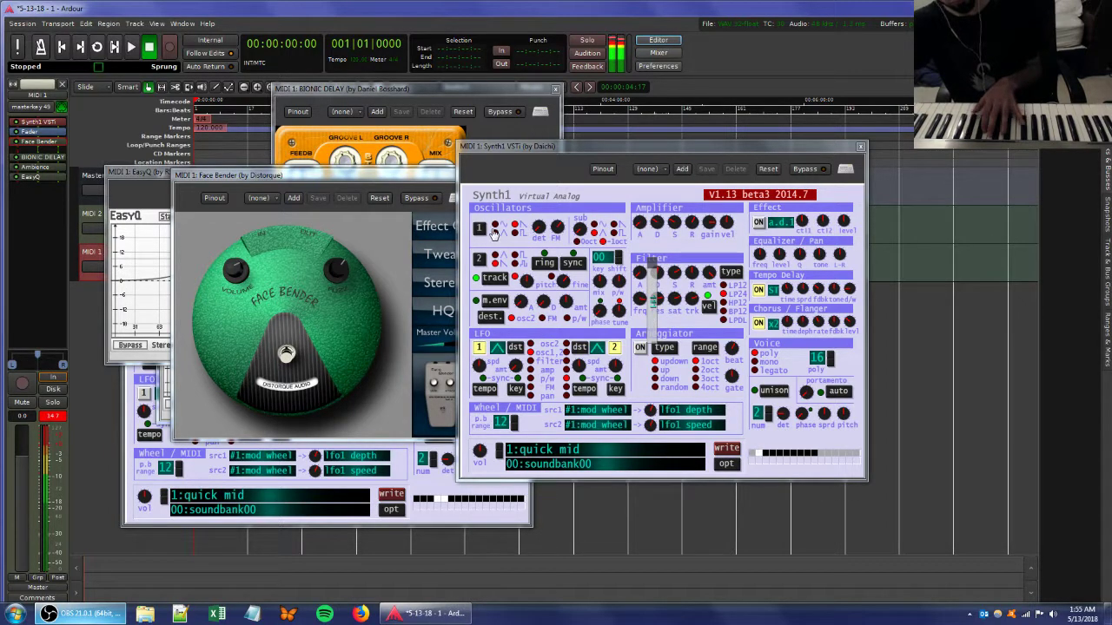
{"action": "left_click", "coordinate": [337, 275]}
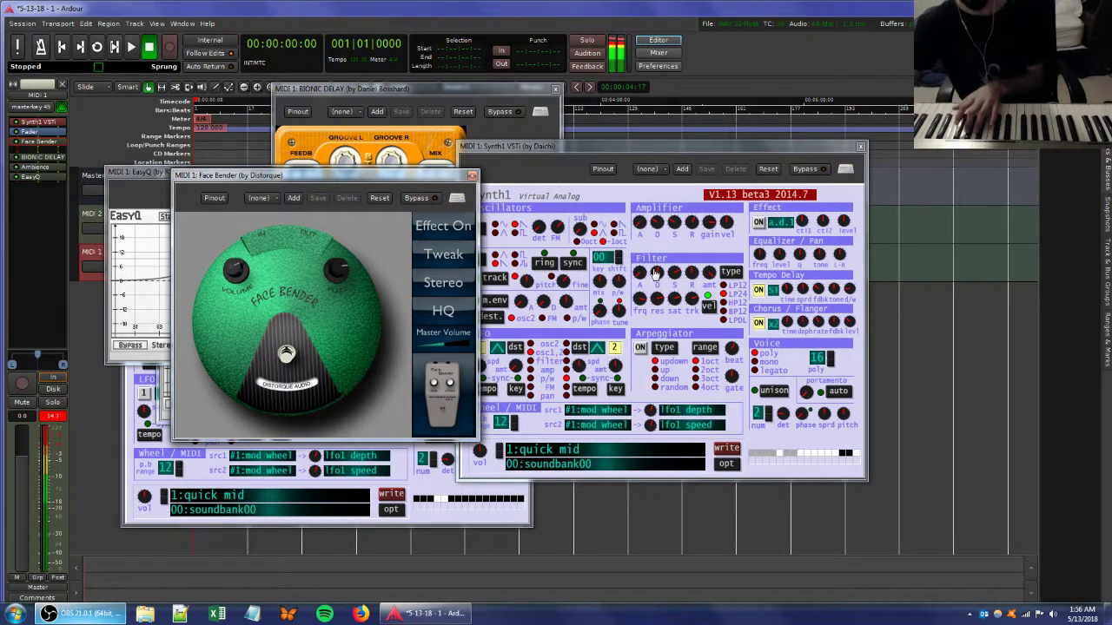
{"action": "left_click_drag", "start_coordinate": [682, 232], "coordinate": [687, 242]}
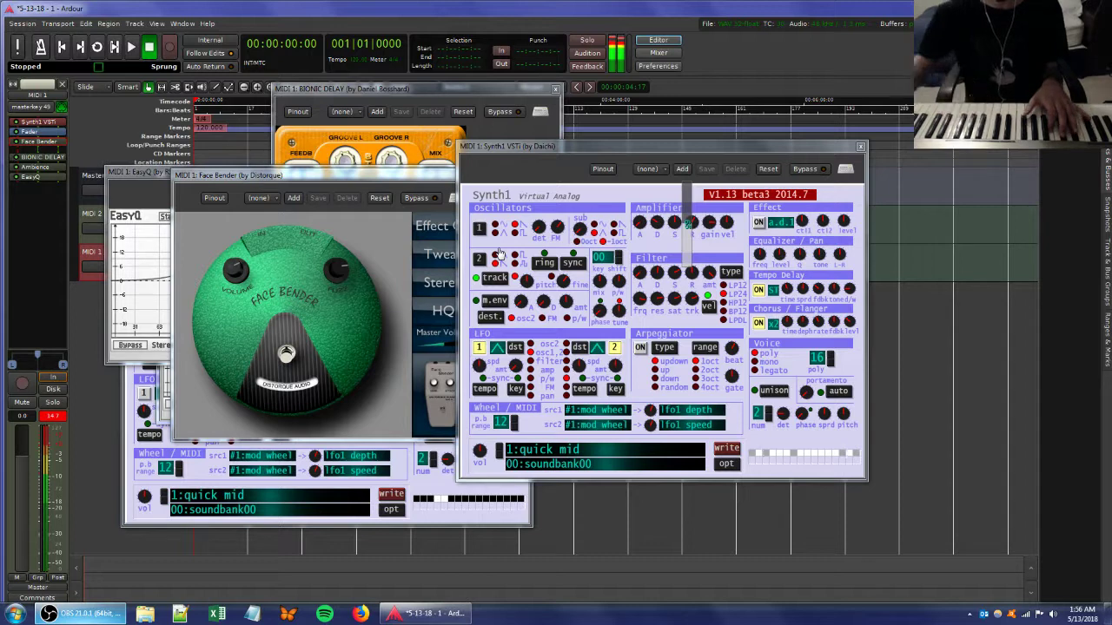
- Move MIDI 1's EasyQ window aside and boost the upper band of MIDI 2's first EasyQ to 16.0 dB at 9964.6 Hz
{"action": "left_click", "coordinate": [152, 173]}
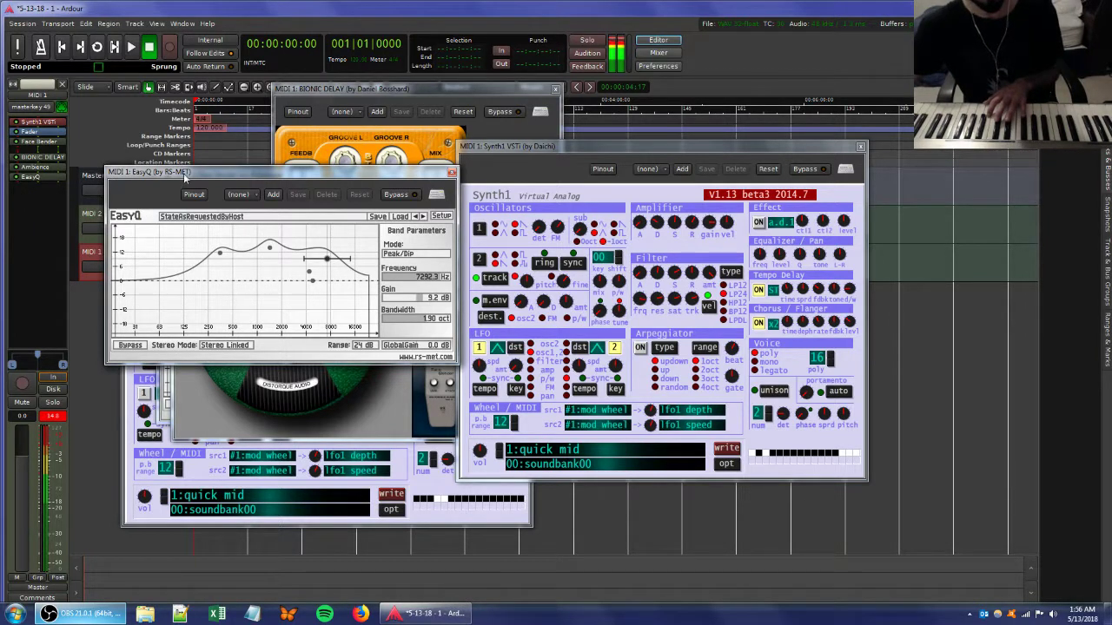
{"action": "left_click_drag", "start_coordinate": [185, 178], "coordinate": [348, 242]}
{"action": "left_click", "coordinate": [83, 225]}
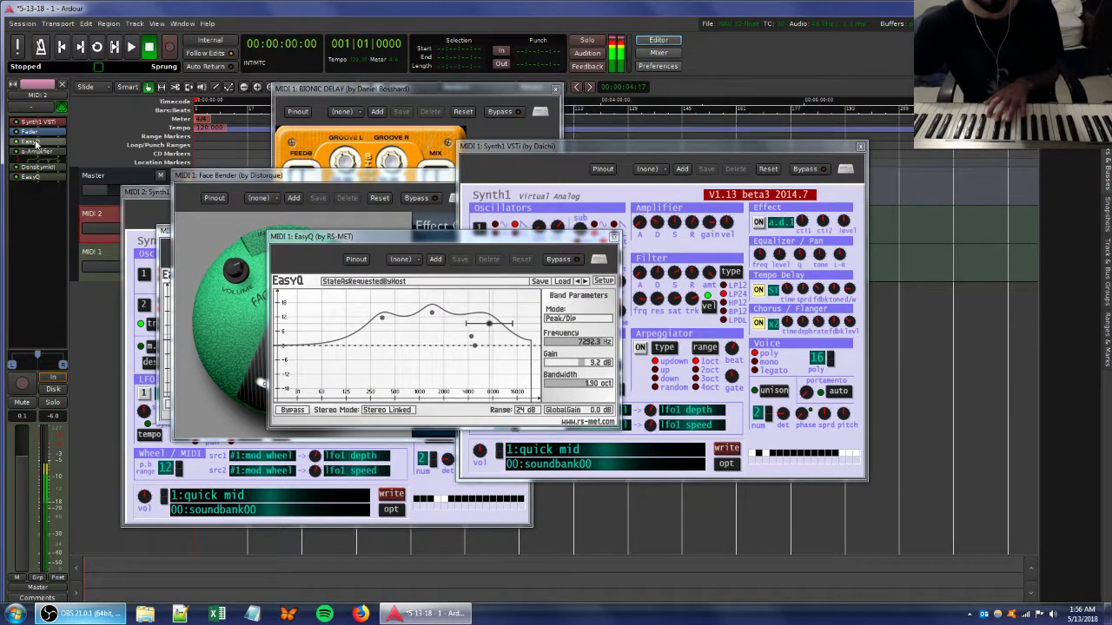
{"action": "double_click", "coordinate": [34, 143]}
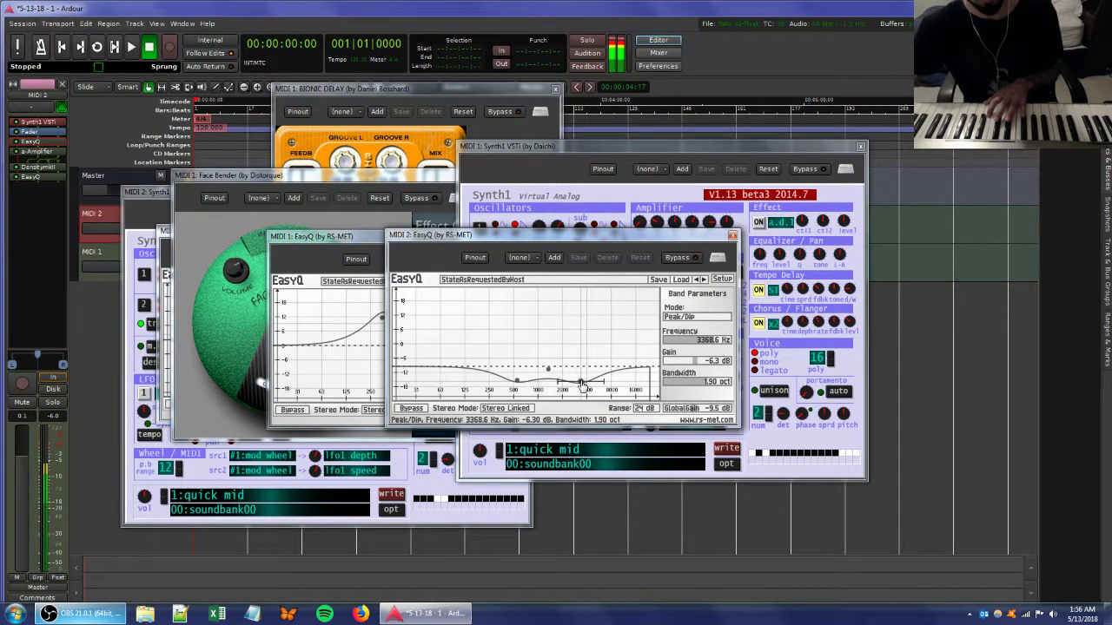
{"action": "left_click_drag", "start_coordinate": [581, 384], "coordinate": [618, 329]}
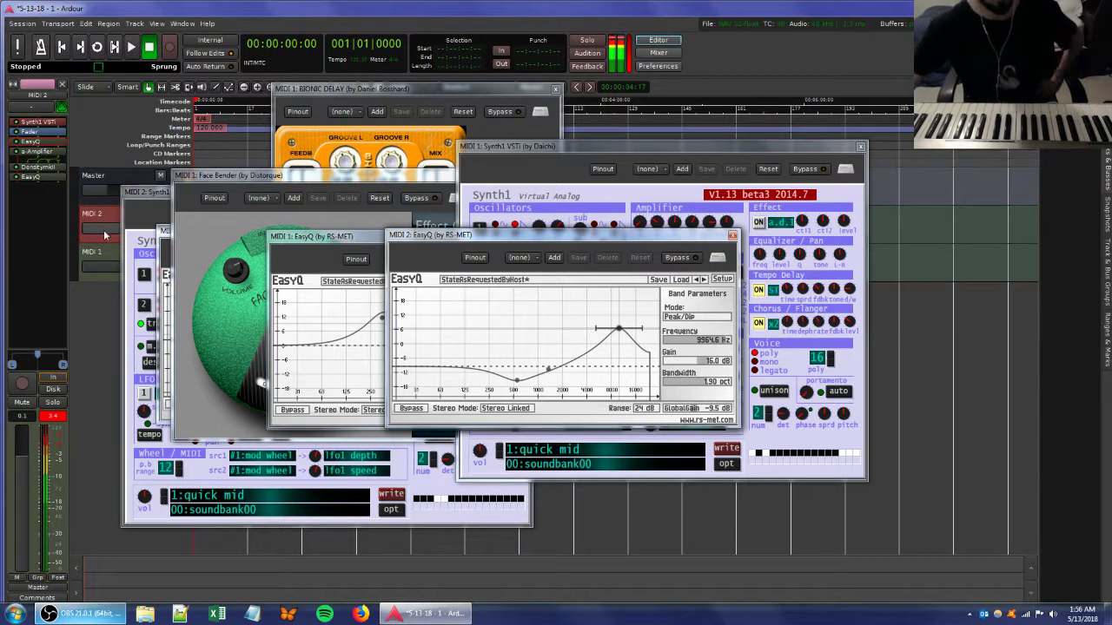
- Open MIDI 2's Synth1 and adjust its filter saturation
{"action": "double_click", "coordinate": [39, 122]}
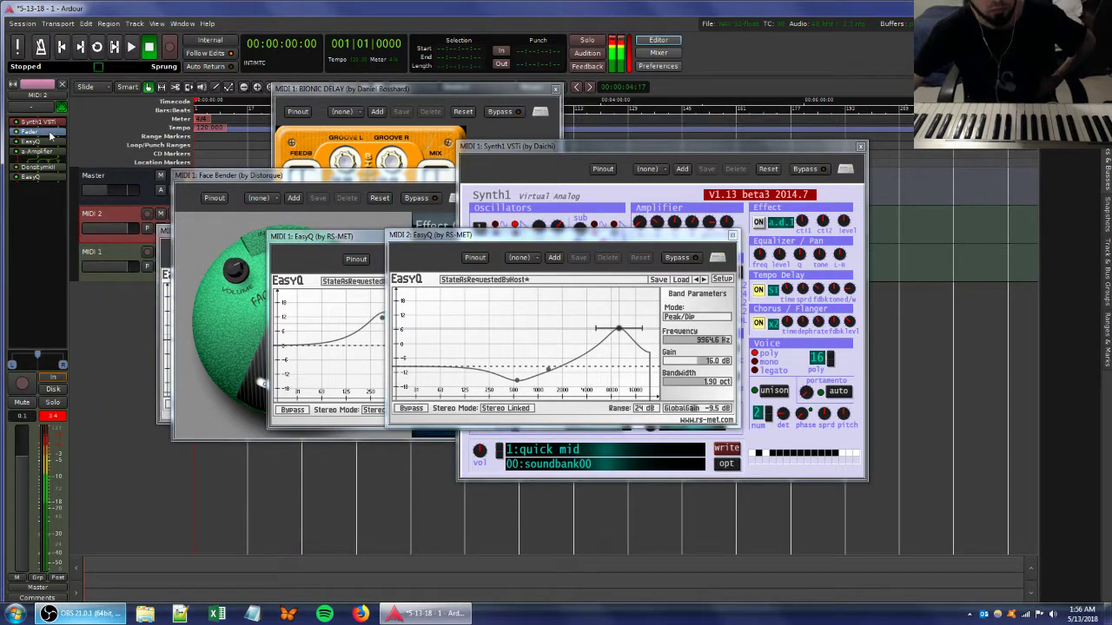
{"action": "double_click", "coordinate": [39, 122]}
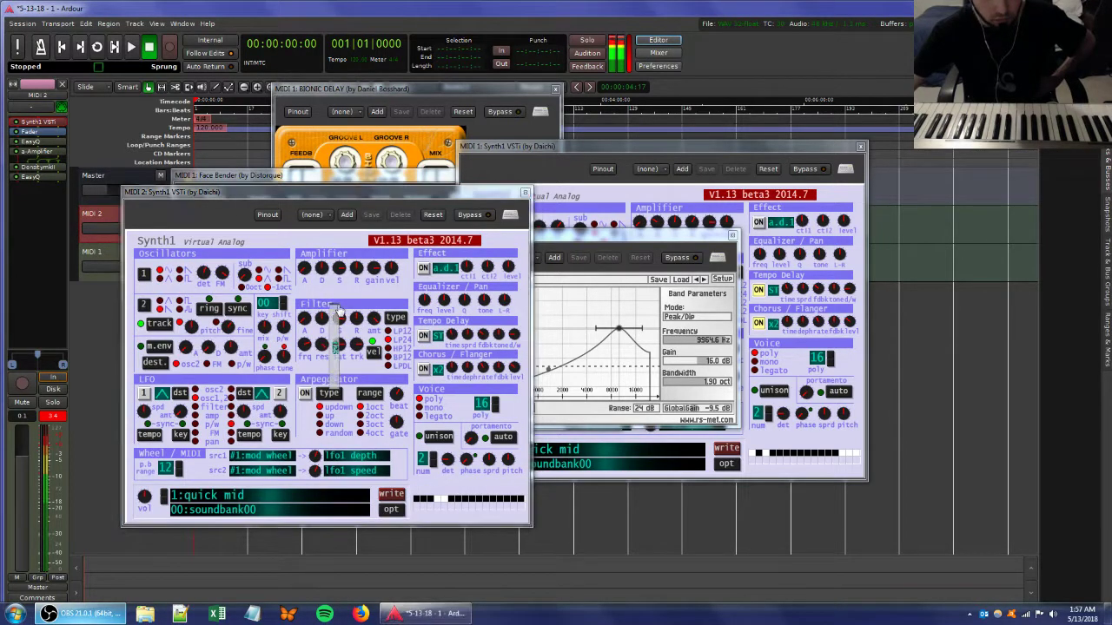
{"action": "left_click_drag", "start_coordinate": [336, 309], "coordinate": [341, 328]}
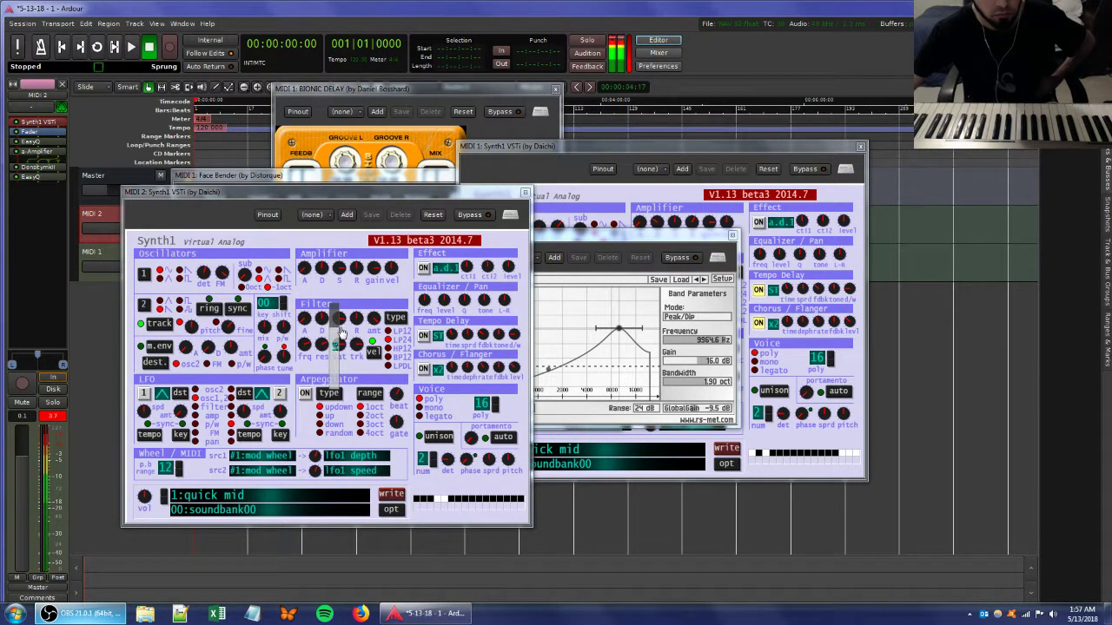
- Add the Ambience reverb from the favorites to the end of MIDI 2's plugin chain and set its dry level to -3.8 dB
{"action": "right_click", "coordinate": [38, 205]}
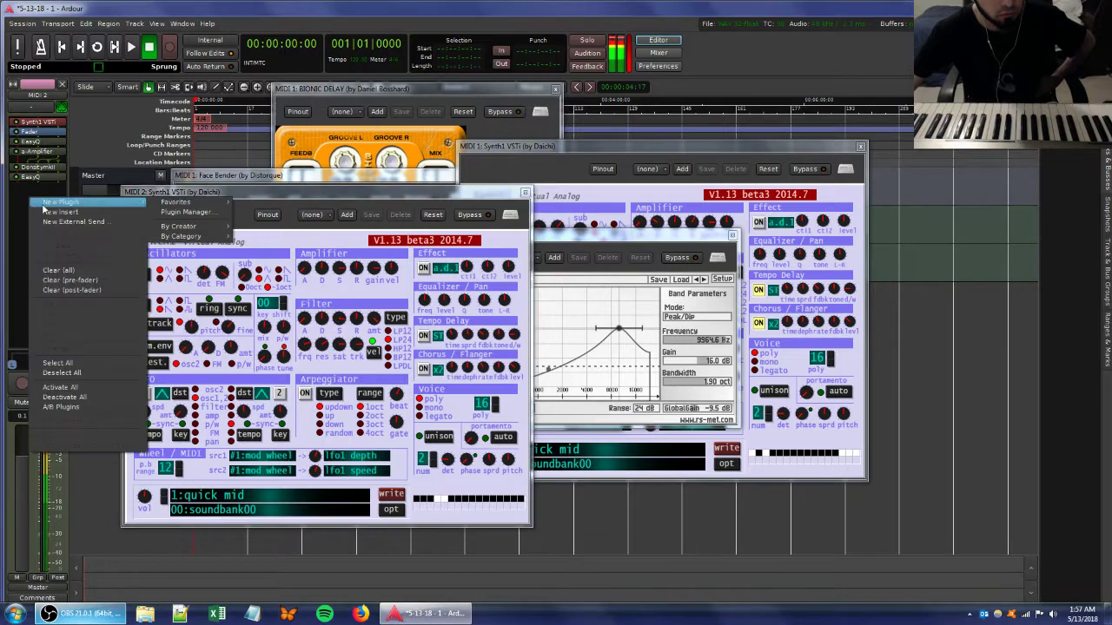
{"action": "mouse_move", "coordinate": [179, 202]}
{"action": "left_click", "coordinate": [277, 217]}
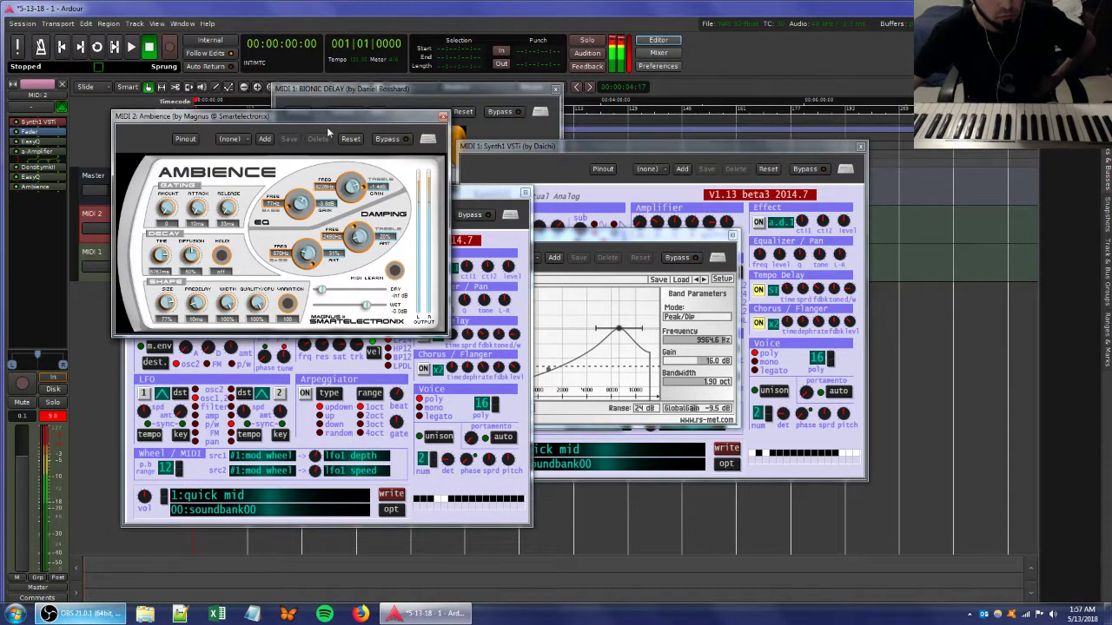
{"action": "left_click_drag", "start_coordinate": [329, 123], "coordinate": [829, 136]}
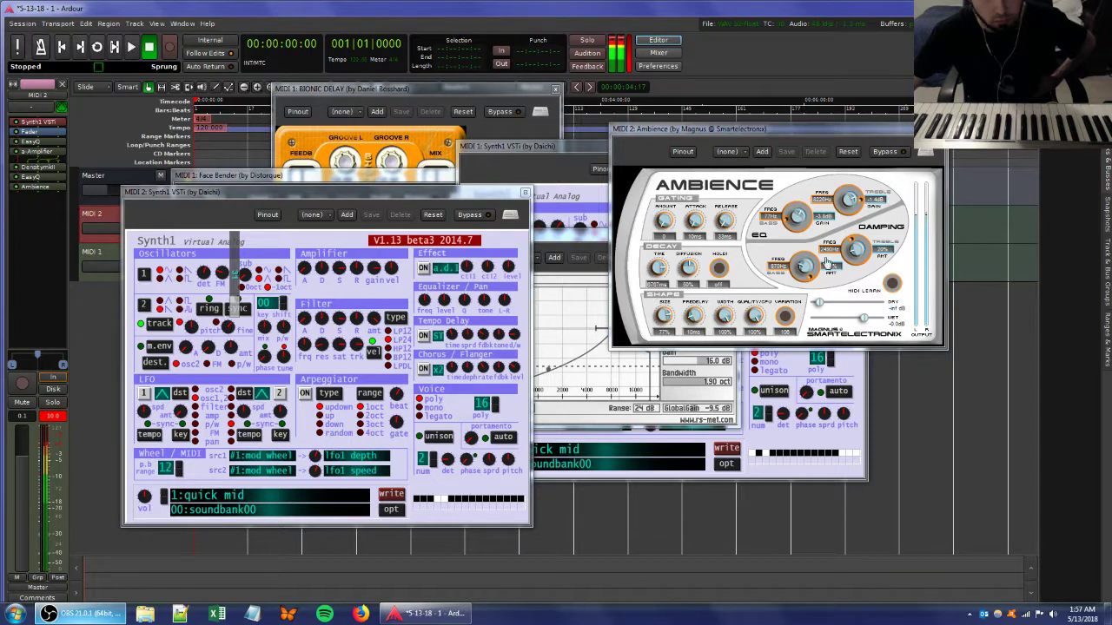
{"action": "left_click_drag", "start_coordinate": [820, 304], "coordinate": [855, 304]}
- Open both EasyQ plugins on MIDI 2 and raise the dip near 500 Hz in the first one
{"action": "left_click", "coordinate": [36, 177]}
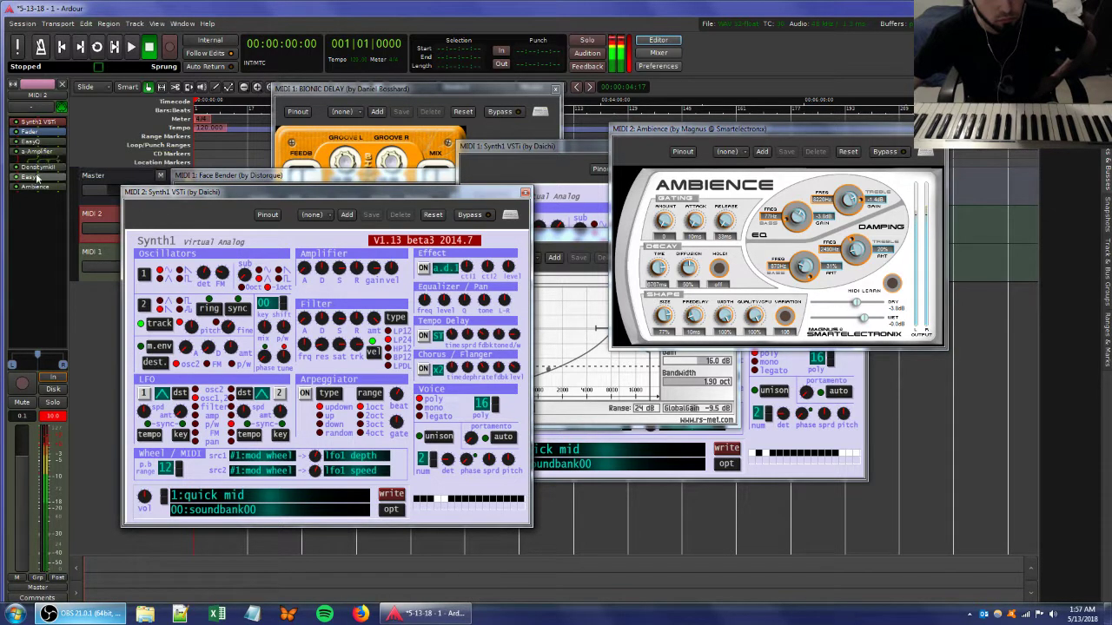
{"action": "double_click", "coordinate": [36, 177]}
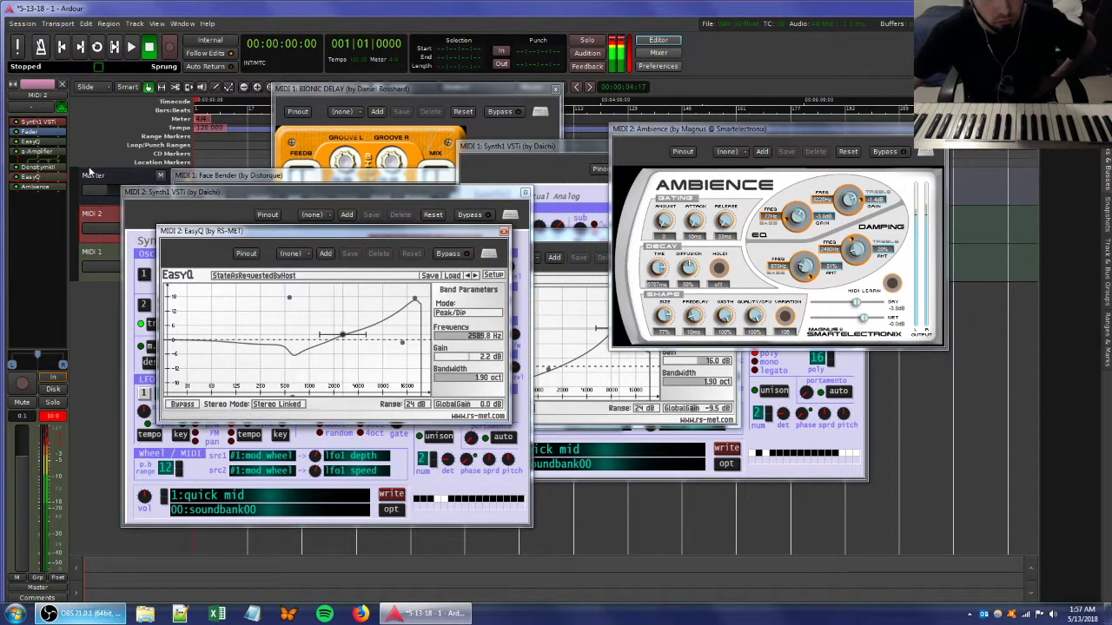
{"action": "double_click", "coordinate": [42, 139]}
{"action": "double_click", "coordinate": [50, 141]}
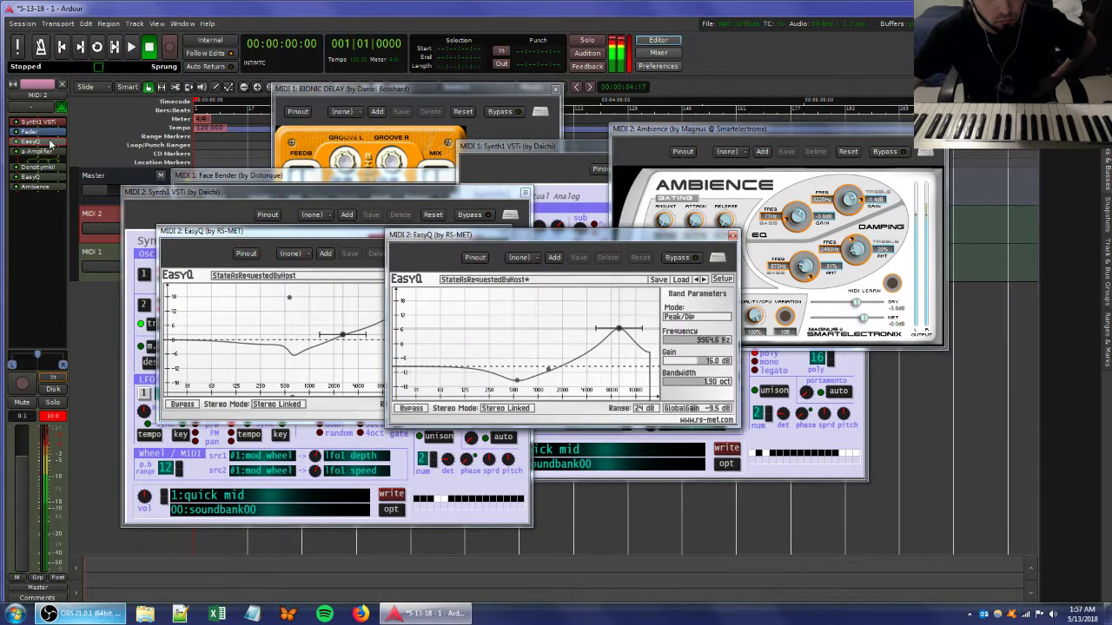
{"action": "left_click_drag", "start_coordinate": [517, 379], "coordinate": [539, 356]}
- Review MIDI 1's Synth1 and Face Bender settings and return to MIDI 2's Synth1
{"action": "left_click", "coordinate": [569, 147]}
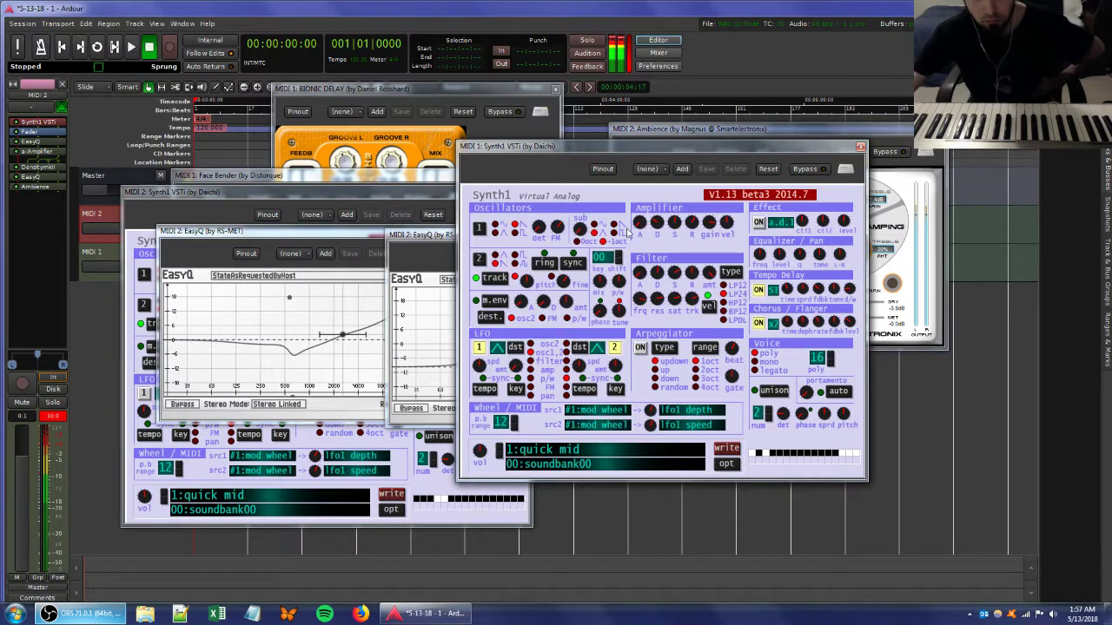
{"action": "left_click", "coordinate": [393, 184]}
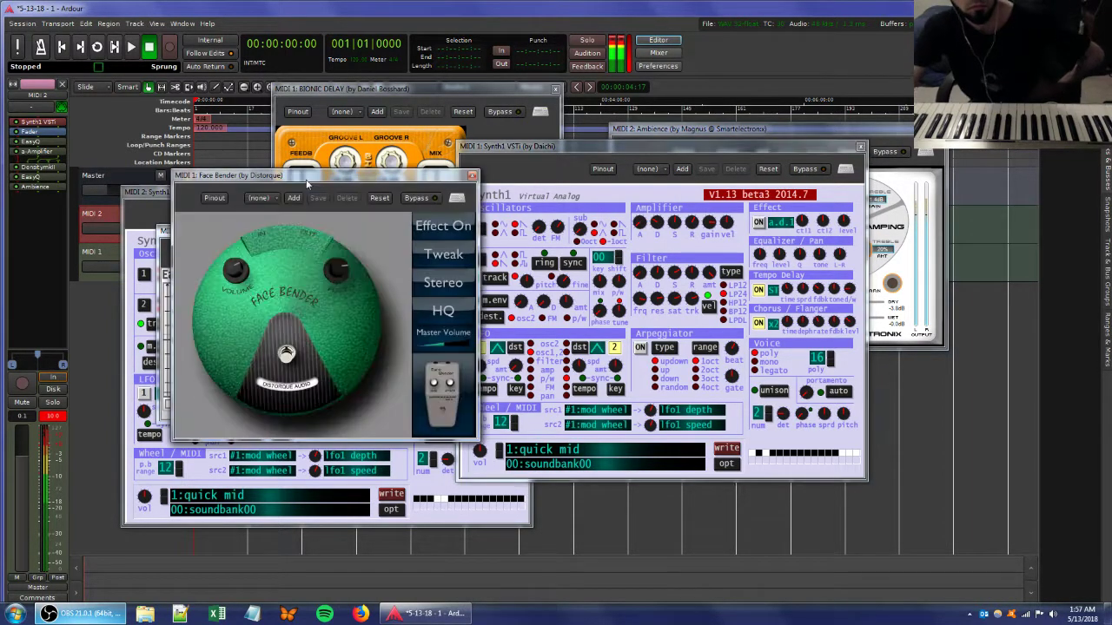
{"action": "left_click", "coordinate": [327, 343]}
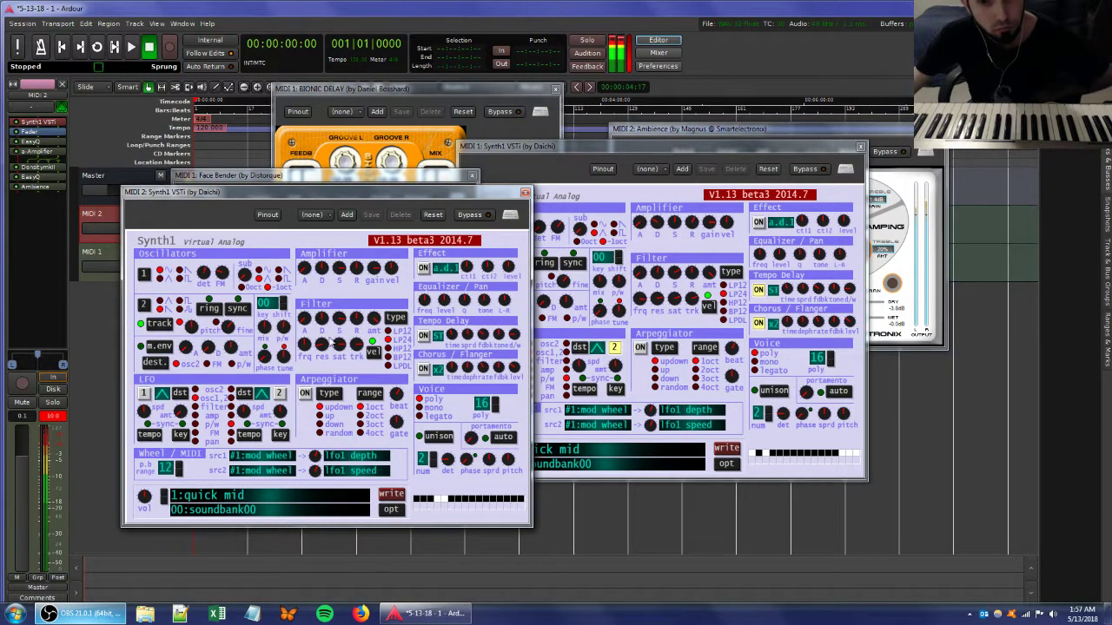
- Adjust the filter settings and the sub-oscillator level in MIDI 2's Synth1
{"action": "left_click_drag", "start_coordinate": [342, 320], "coordinate": [351, 356]}
{"action": "left_click_drag", "start_coordinate": [245, 275], "coordinate": [243, 259]}
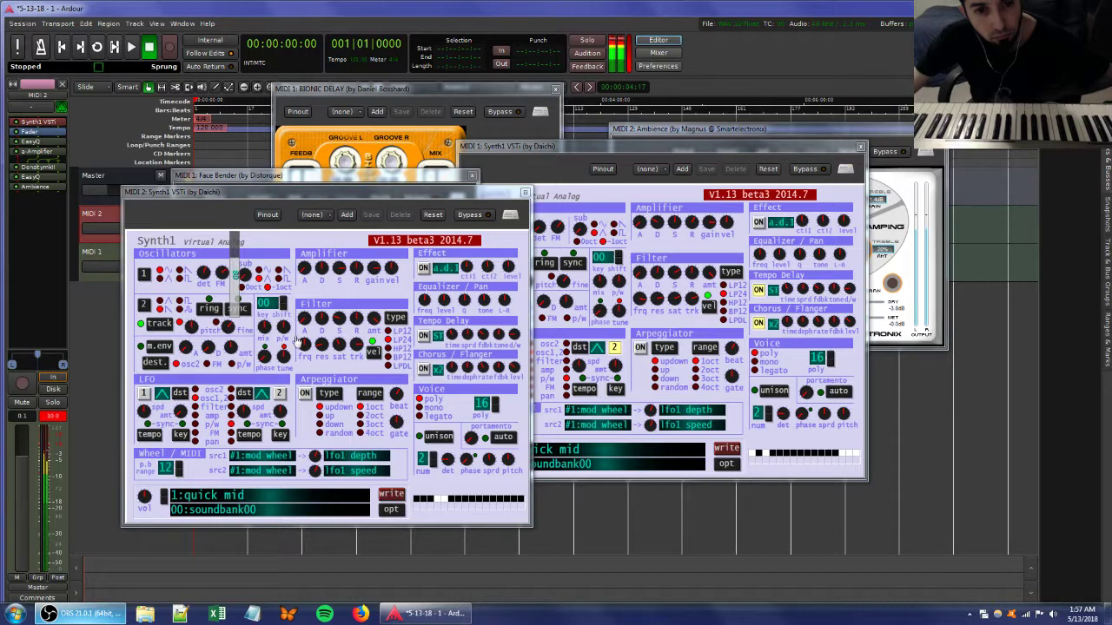
{"action": "left_click_drag", "start_coordinate": [351, 354], "coordinate": [356, 345]}
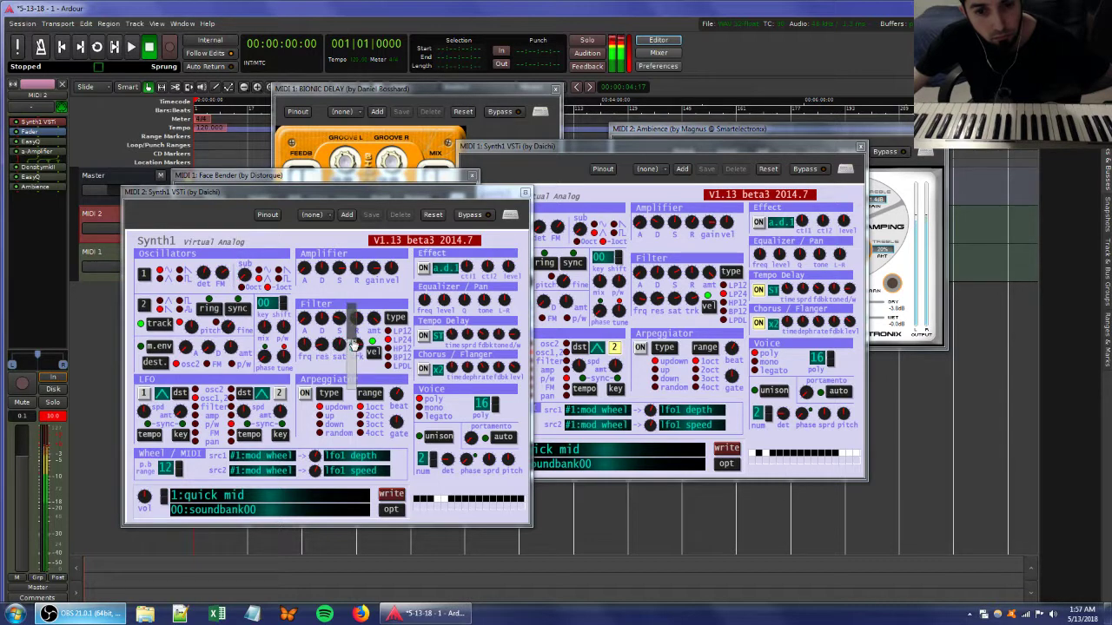
- Open MIDI 1's Face Bender, and lower MIDI 2's fader to -9.3 dB
{"action": "left_click", "coordinate": [110, 255]}
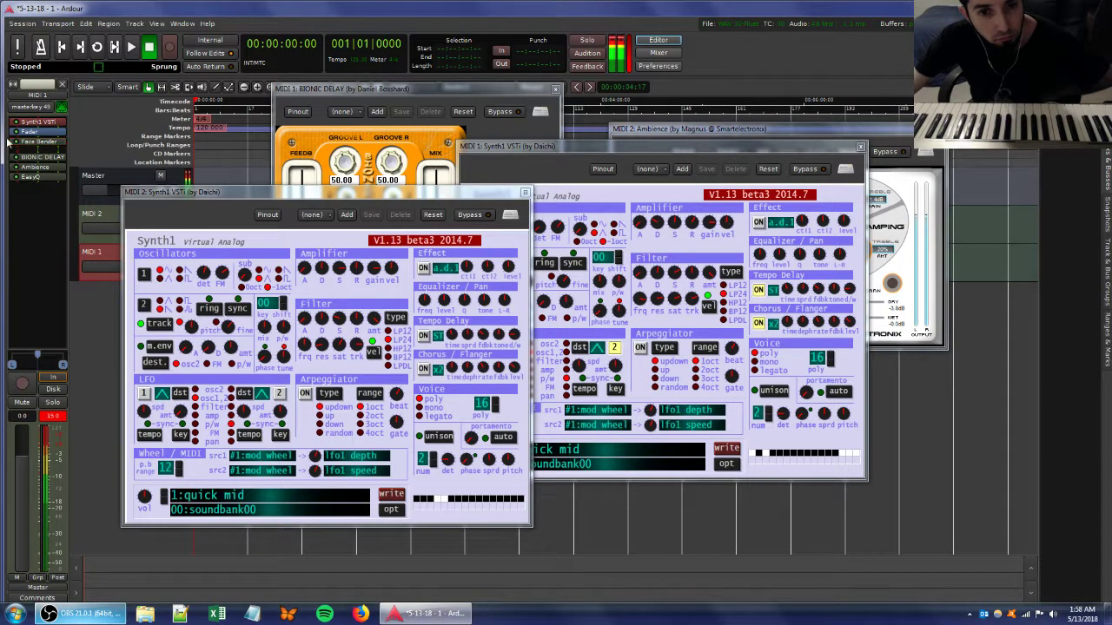
{"action": "double_click", "coordinate": [42, 142]}
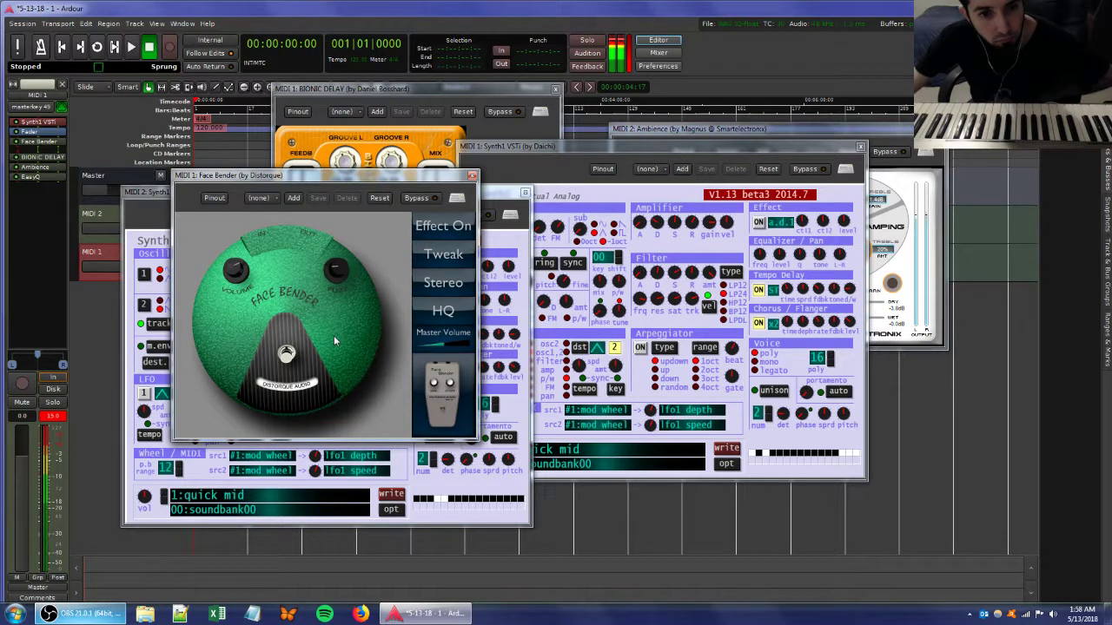
{"action": "left_click", "coordinate": [100, 227]}
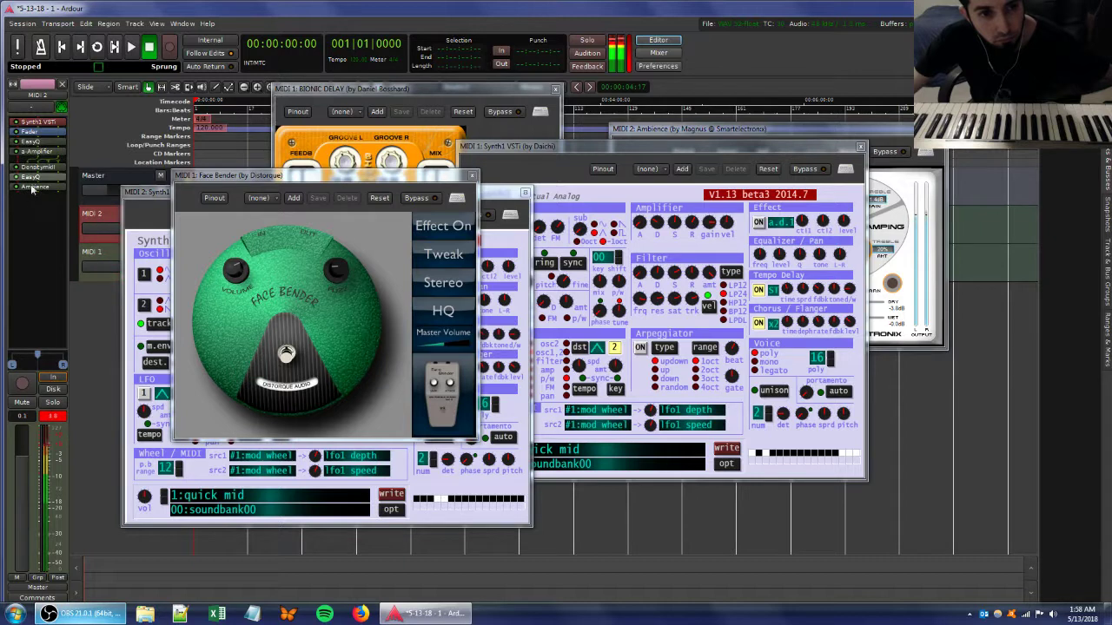
{"action": "left_click_drag", "start_coordinate": [13, 439], "coordinate": [17, 492]}
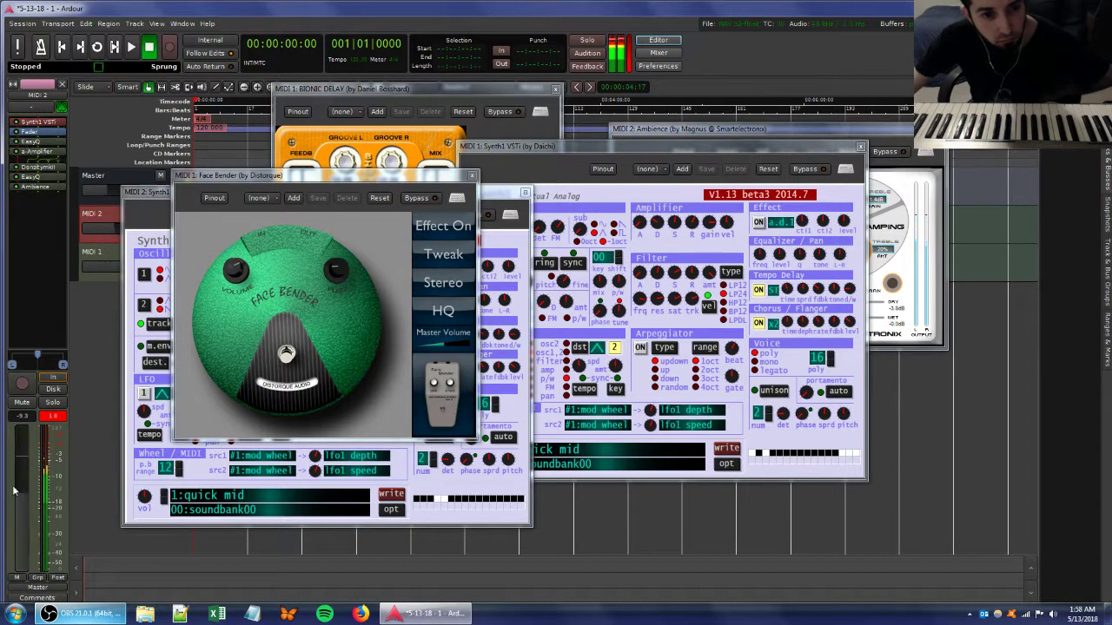
- Open MIDI 1's Synth1 and adjust its filter key tracking and resonance, amplifier release and sub-oscillator level
{"action": "left_click", "coordinate": [103, 254]}
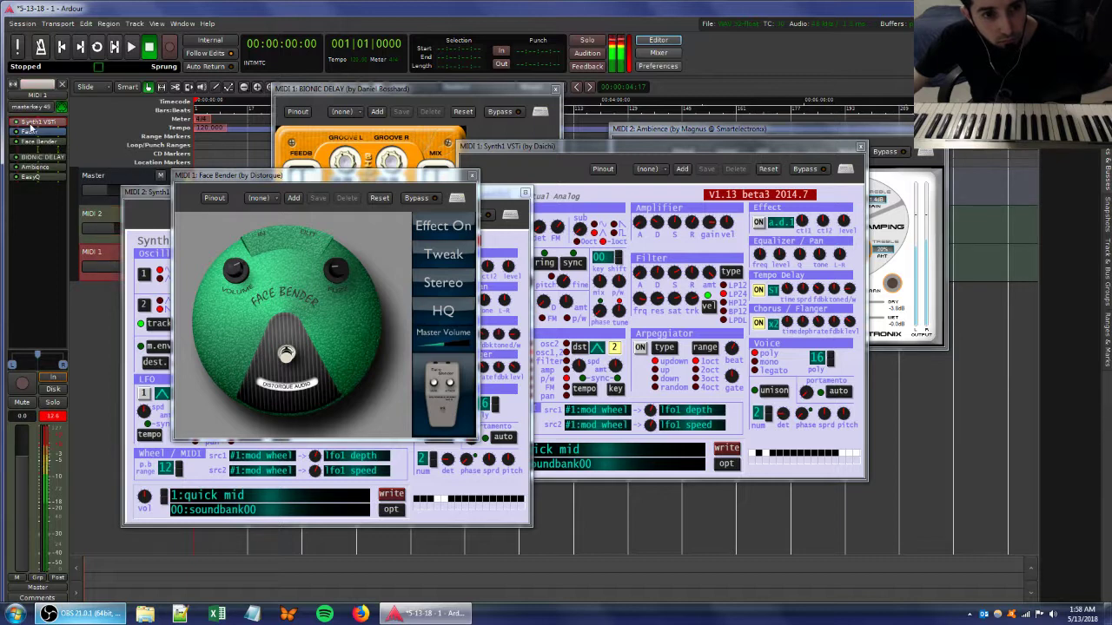
{"action": "double_click", "coordinate": [27, 122]}
{"action": "double_click", "coordinate": [28, 124]}
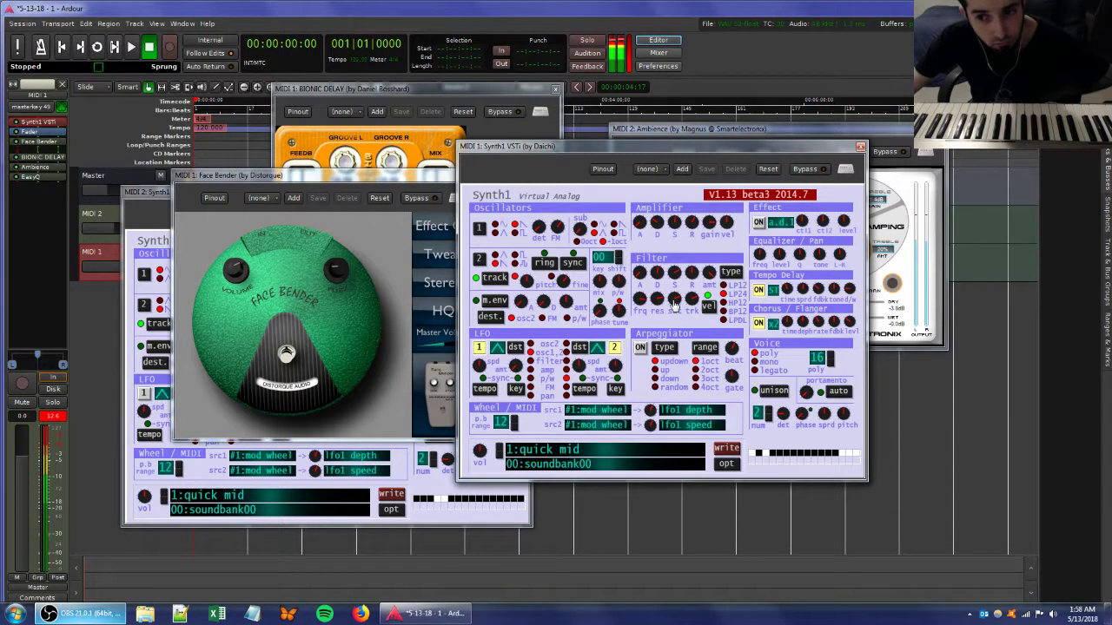
{"action": "left_click_drag", "start_coordinate": [689, 302], "coordinate": [688, 276]}
{"action": "left_click_drag", "start_coordinate": [687, 235], "coordinate": [688, 256]}
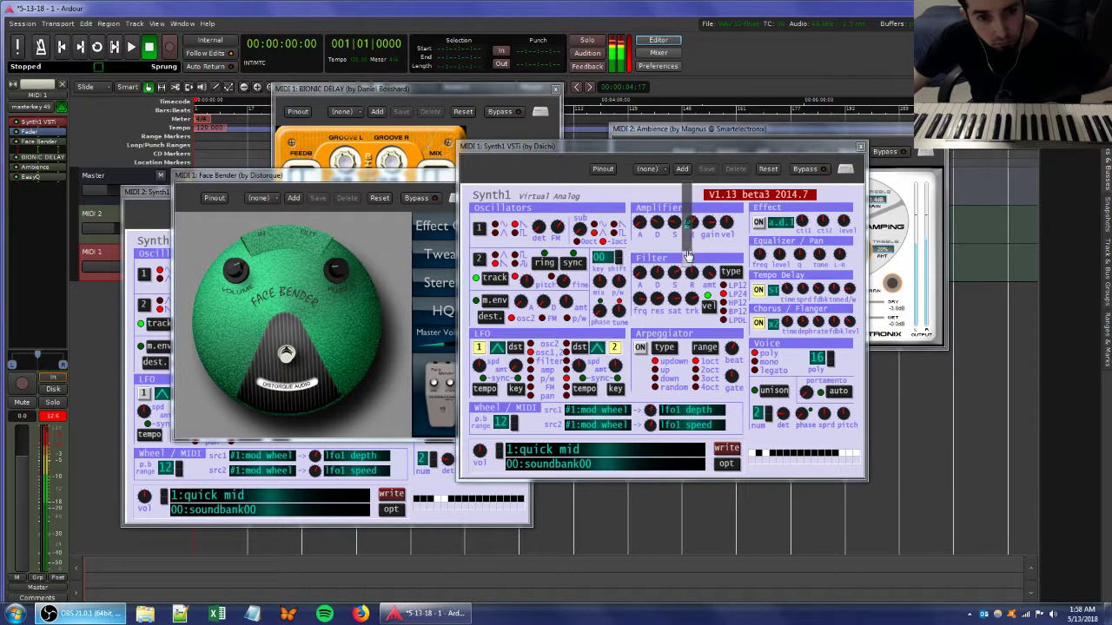
{"action": "left_click_drag", "start_coordinate": [649, 298], "coordinate": [650, 309]}
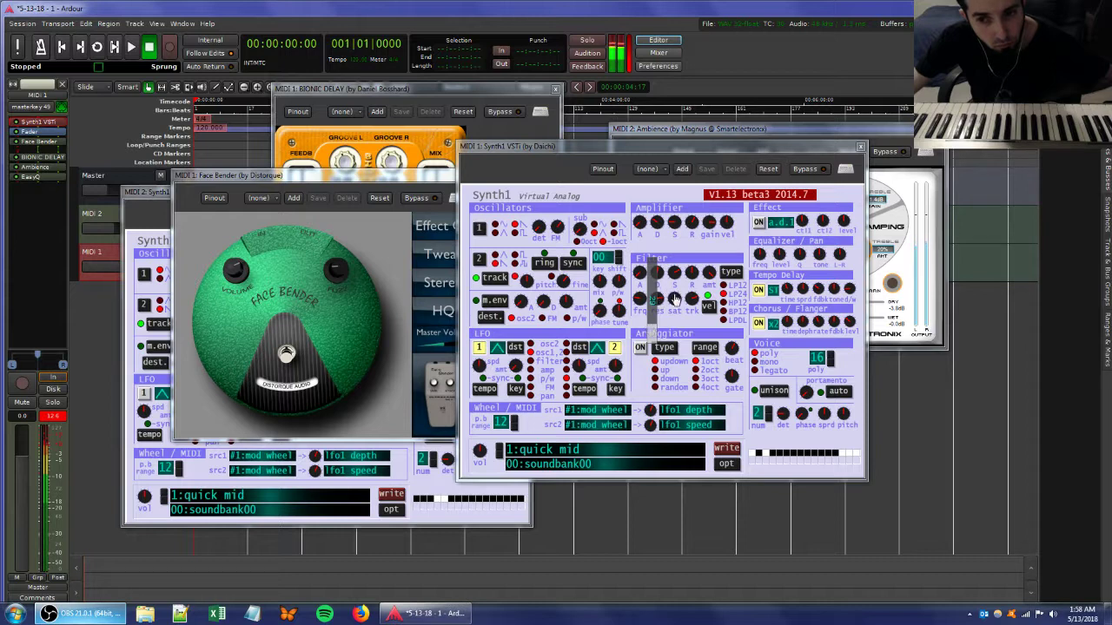
{"action": "left_click_drag", "start_coordinate": [561, 230], "coordinate": [573, 217]}
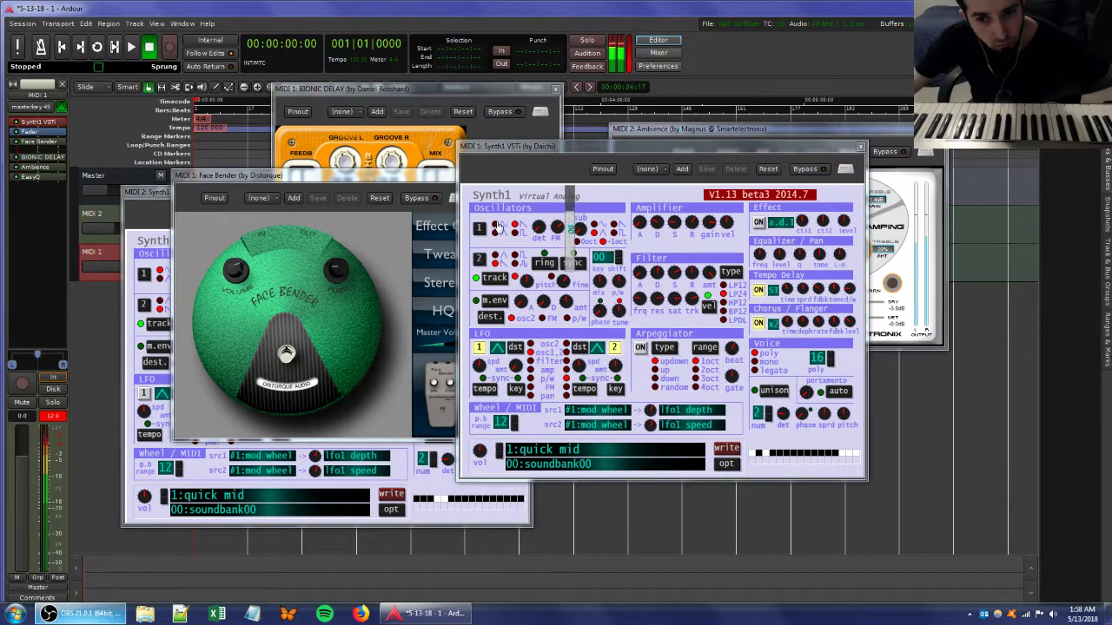
- Bring up MIDI 2's Synth1 and check the track's DensitymkII compressor settings
{"action": "left_click", "coordinate": [165, 194]}
{"action": "left_click", "coordinate": [102, 213]}
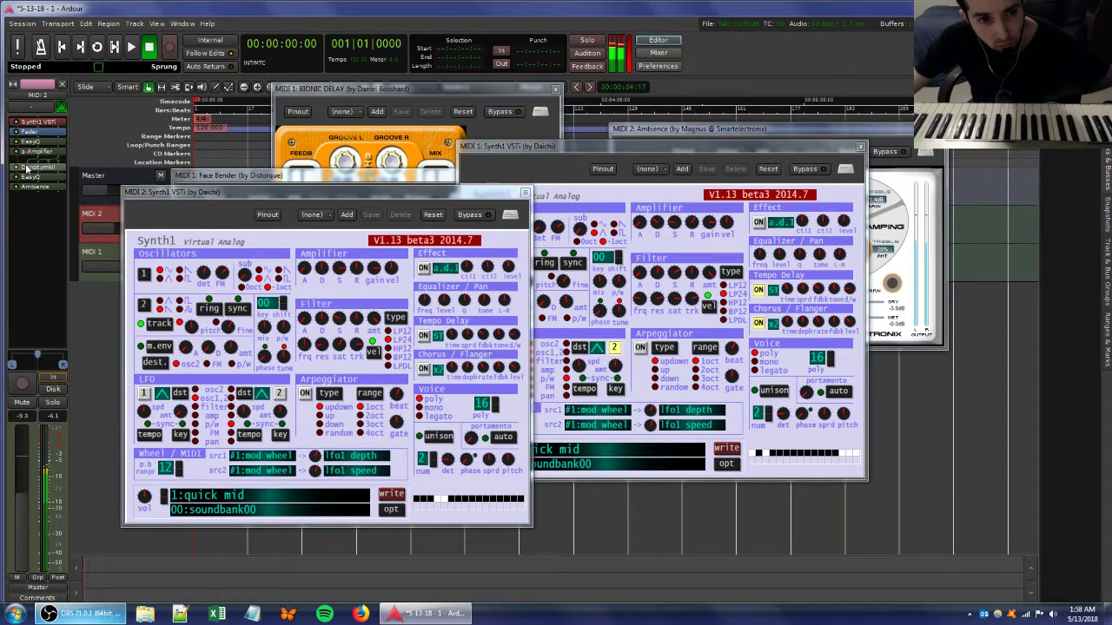
{"action": "double_click", "coordinate": [27, 167]}
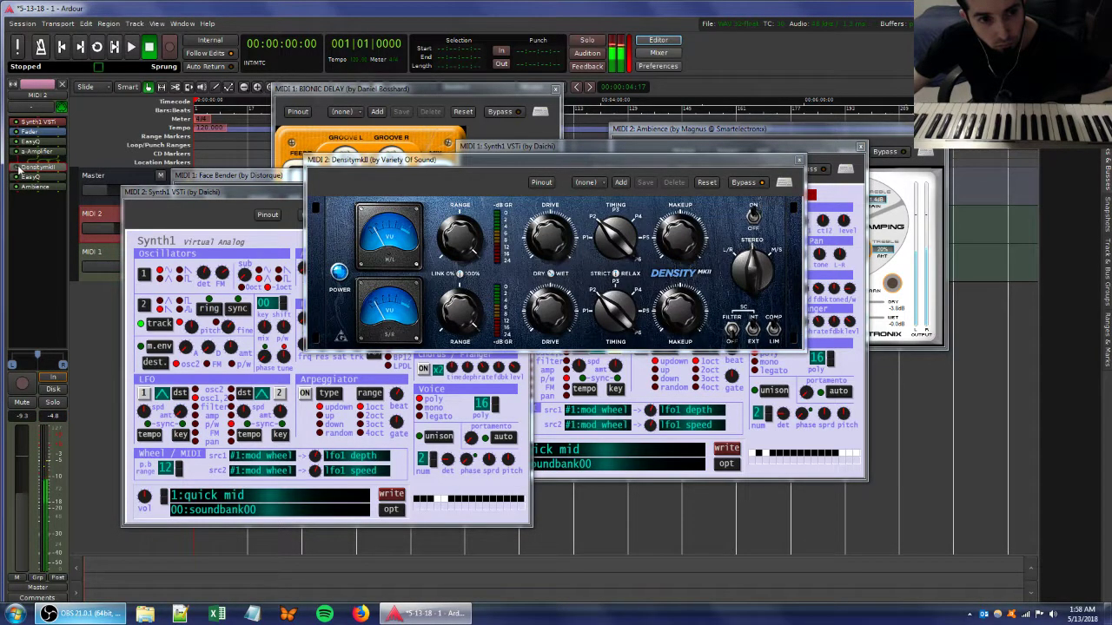
{"action": "left_click", "coordinate": [798, 161]}
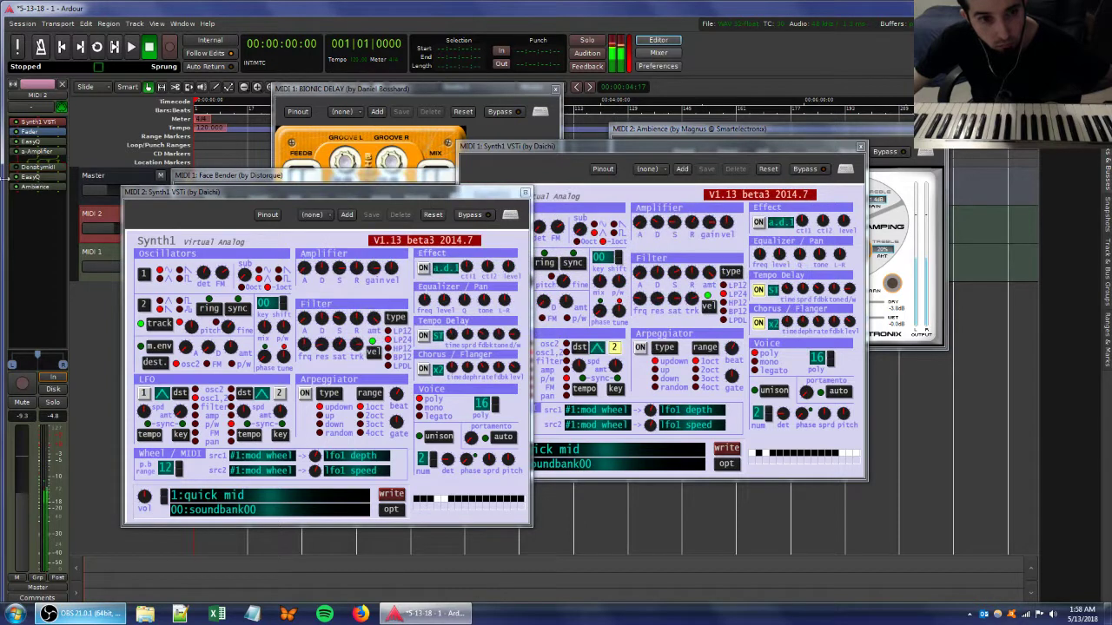
- Adjust the filter saturation in MIDI 1's Synth1 and lower MIDI 2's fader to -27.4 dB
{"action": "left_click", "coordinate": [106, 258]}
{"action": "left_click_drag", "start_coordinate": [657, 299], "coordinate": [674, 336]}
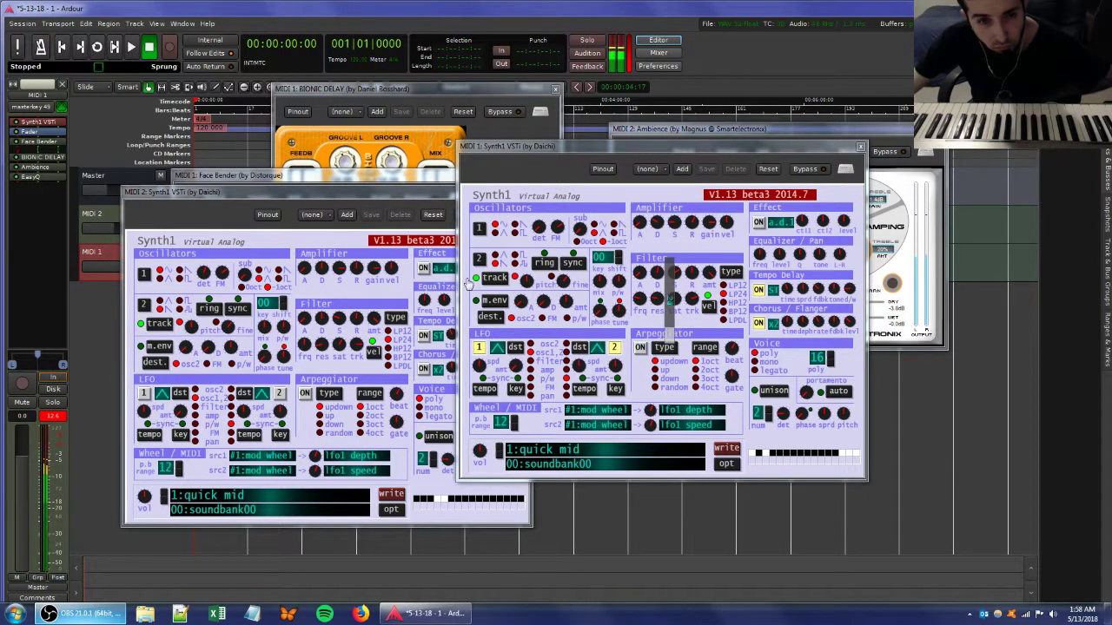
{"action": "left_click", "coordinate": [91, 223]}
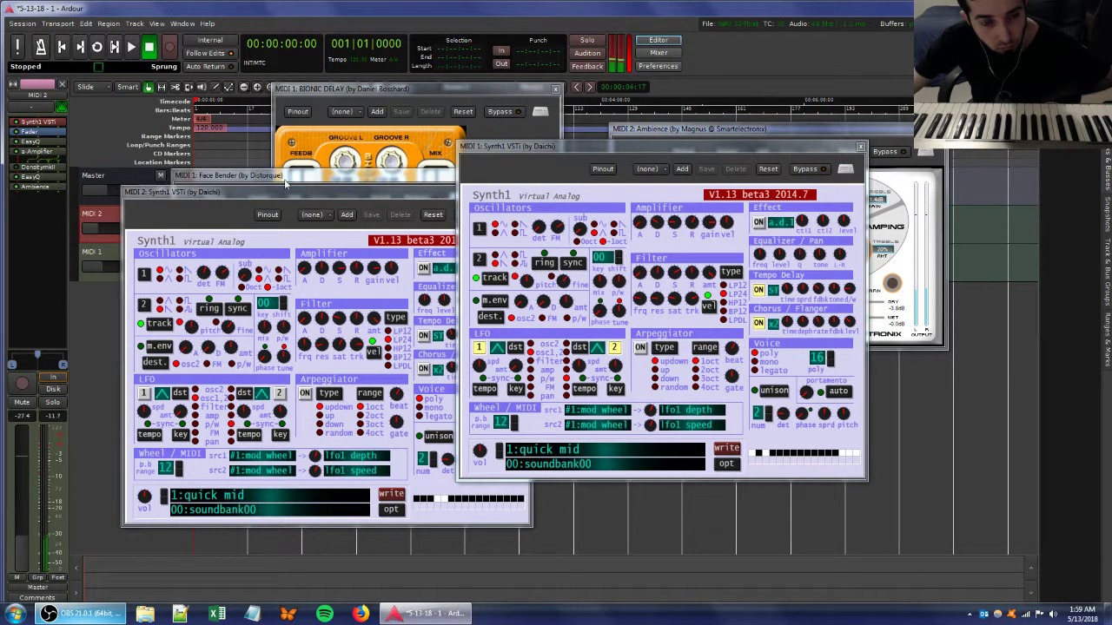
- Close all open plugin windows of the MIDI 1 and MIDI 2 tracks
{"action": "left_click", "coordinate": [281, 206]}
{"action": "left_click", "coordinate": [296, 183]}
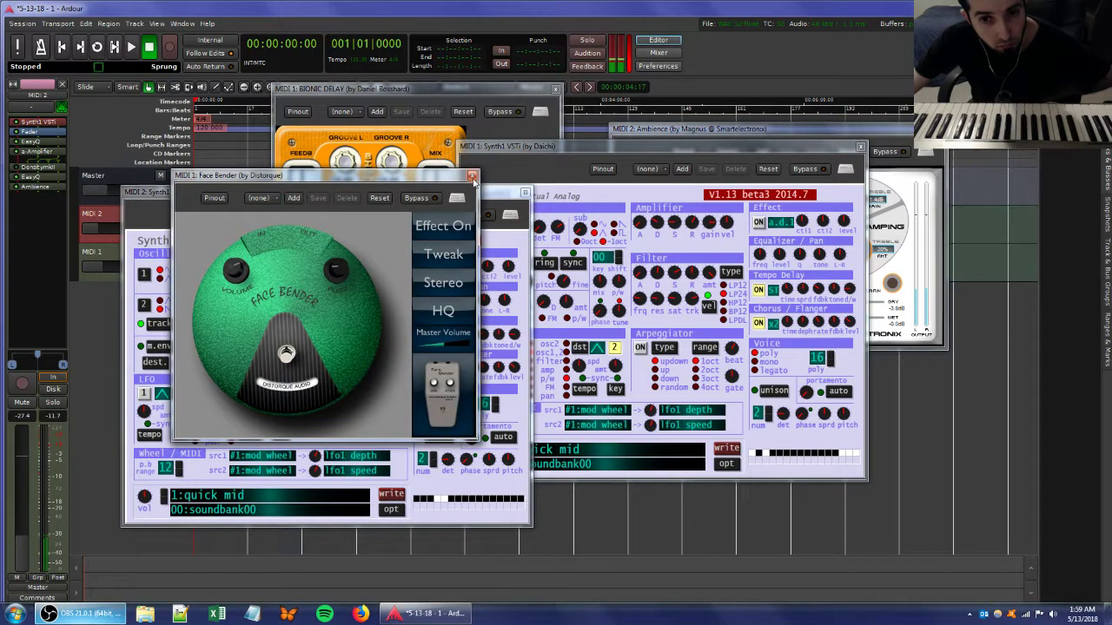
{"action": "left_click", "coordinate": [472, 177]}
{"action": "left_click", "coordinate": [525, 192]}
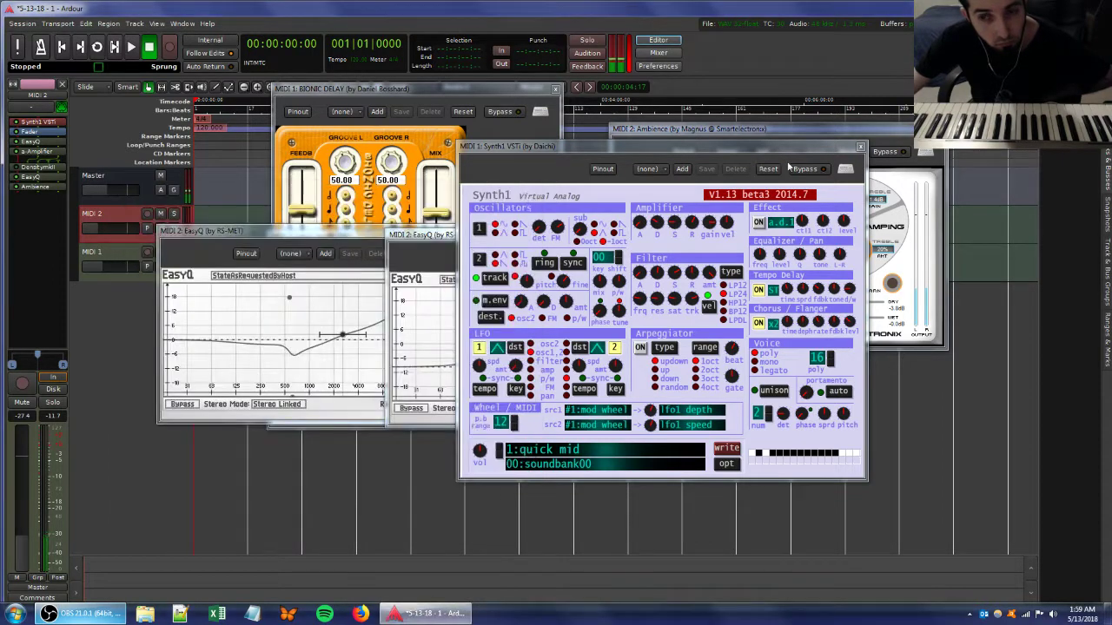
{"action": "left_click", "coordinate": [860, 146]}
{"action": "left_click", "coordinate": [937, 128]}
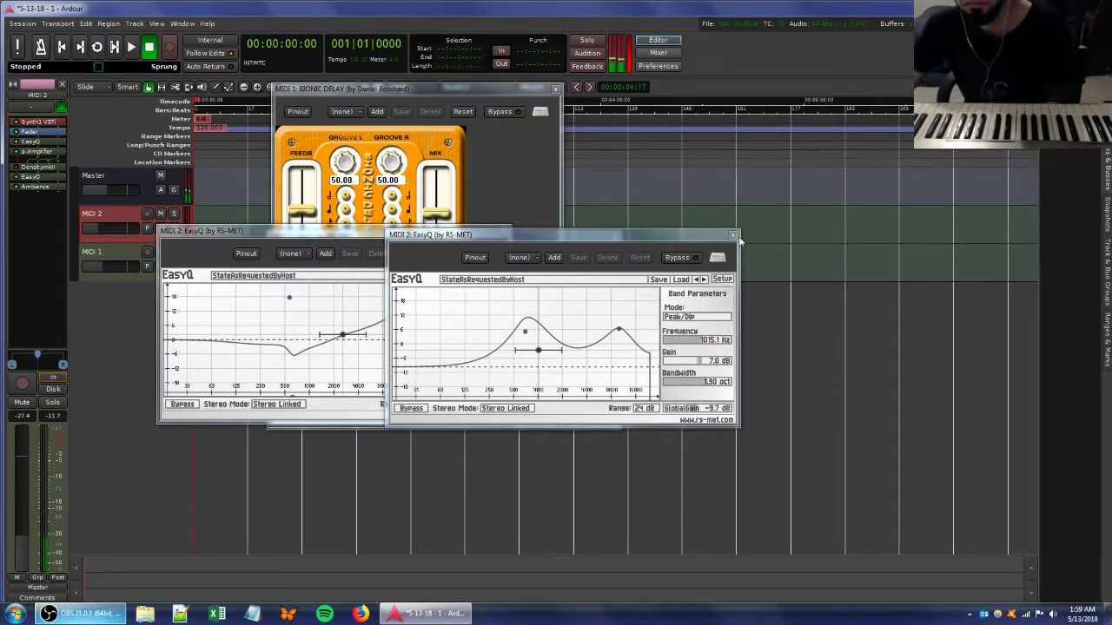
{"action": "left_click", "coordinate": [732, 235]}
{"action": "left_click", "coordinate": [503, 231]}
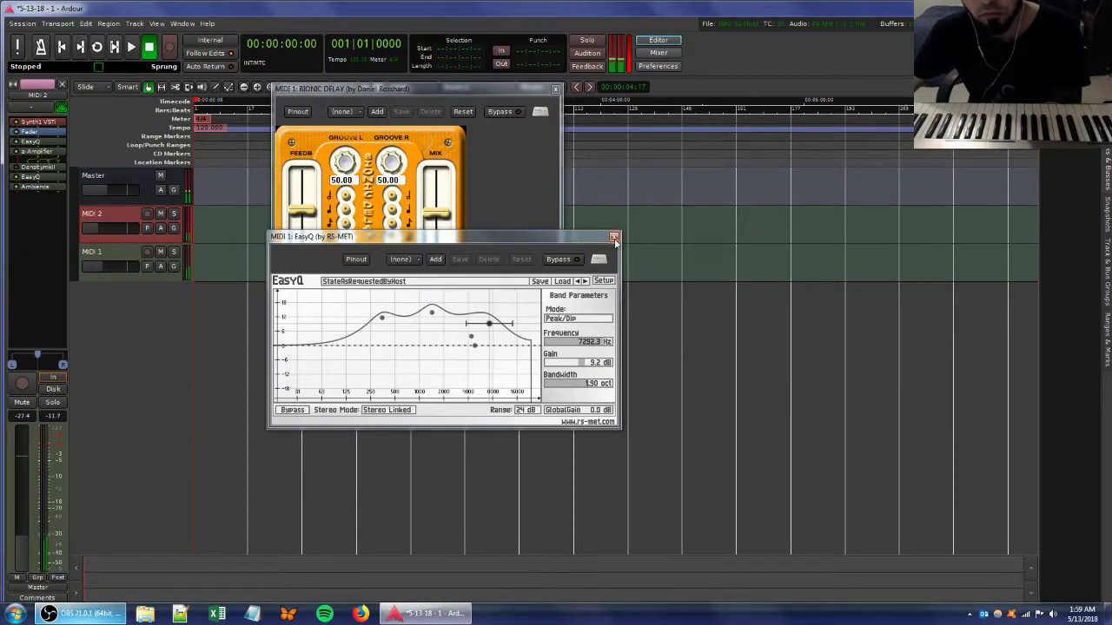
{"action": "left_click", "coordinate": [614, 237]}
{"action": "left_click", "coordinate": [555, 88]}
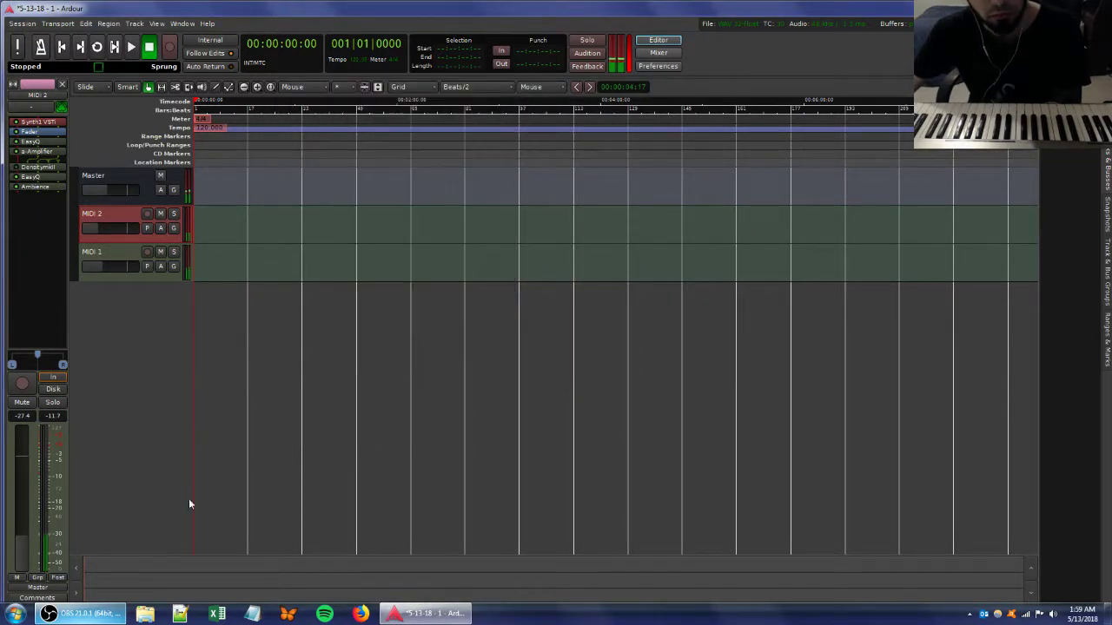
{"action": "left_click", "coordinate": [87, 613]}
{"action": "left_click", "coordinate": [426, 613]}
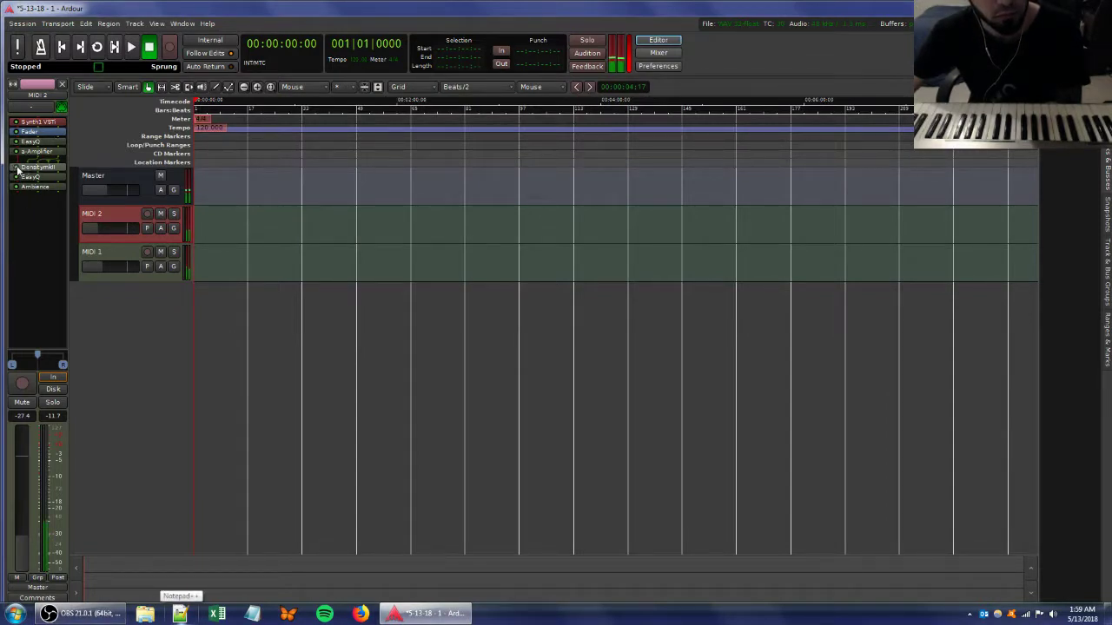
{"action": "double_click", "coordinate": [106, 301]}
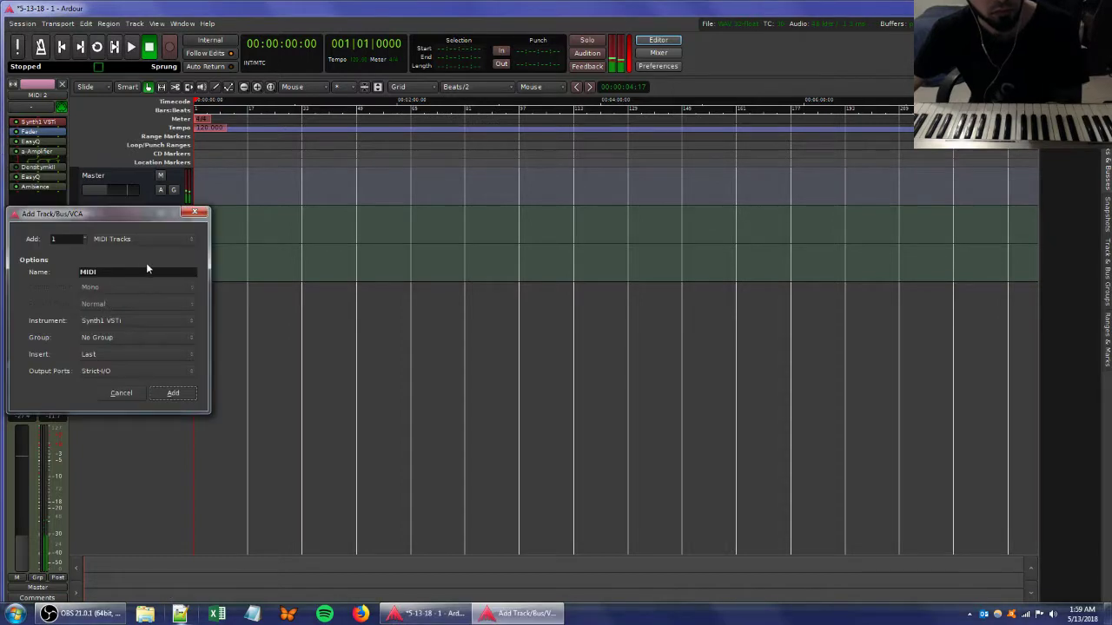
{"action": "left_click", "coordinate": [132, 393]}
- Disconnect the masterkey 49 keyboard from MIDI 1's input
{"action": "left_click", "coordinate": [97, 254]}
{"action": "left_click", "coordinate": [30, 106]}
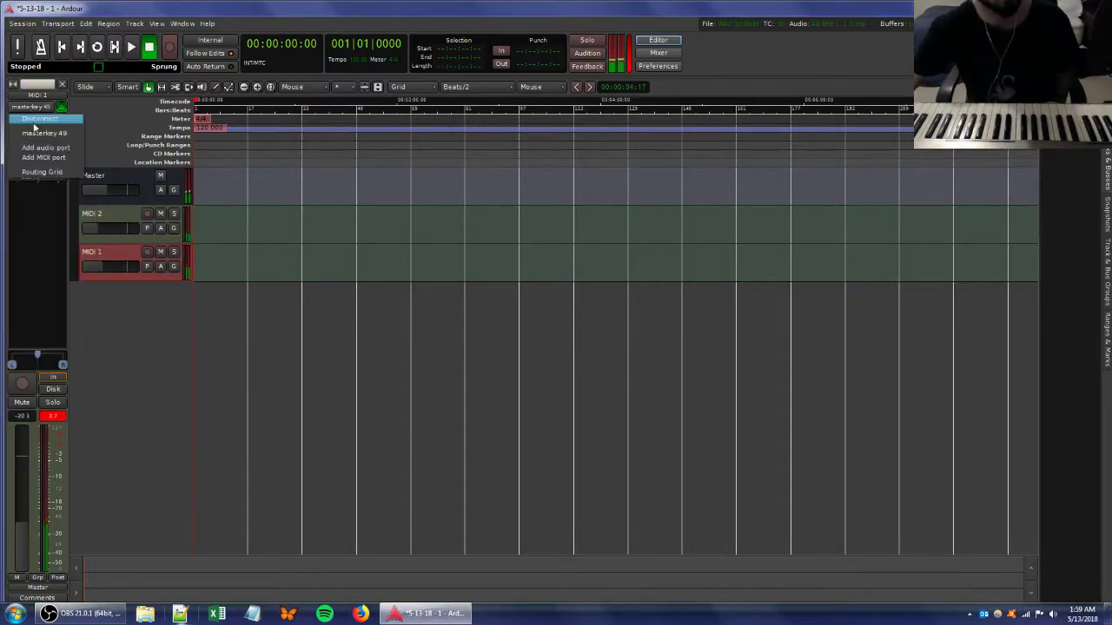
{"action": "left_click", "coordinate": [34, 120]}
- Add one MIDI track with Synth1 VSTi as its instrument and connect its input to masterkey 49
{"action": "double_click", "coordinate": [101, 302]}
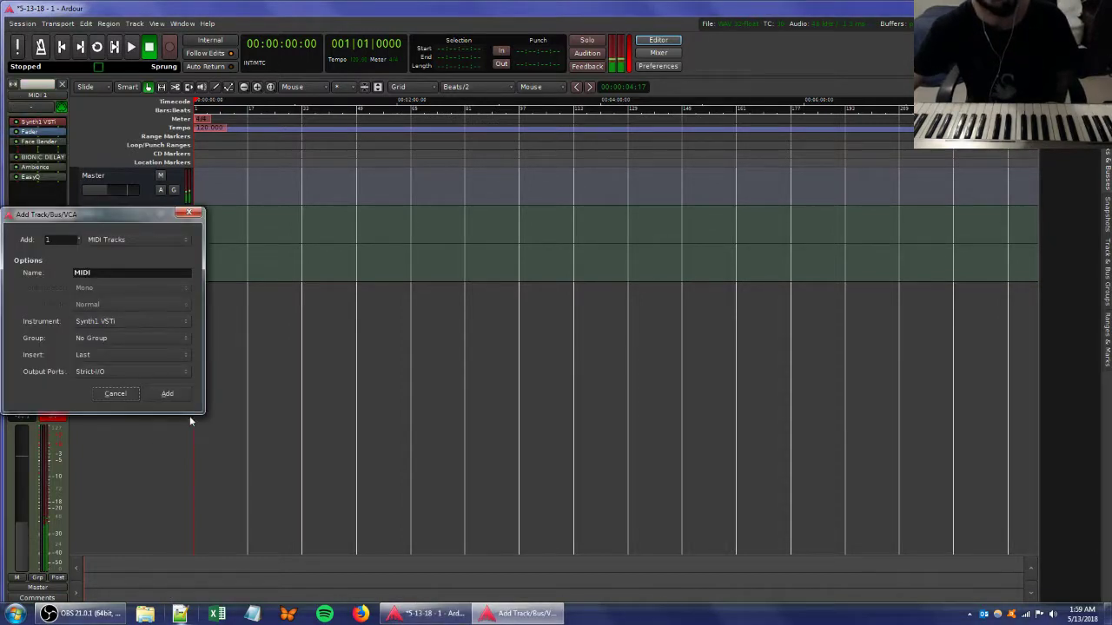
{"action": "left_click", "coordinate": [174, 393]}
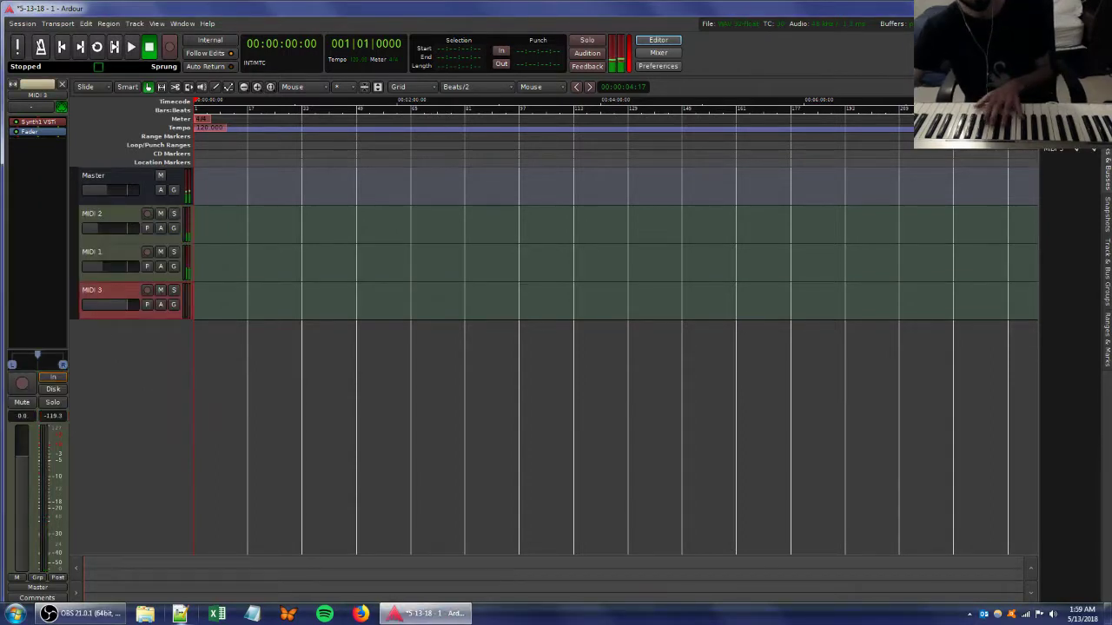
{"action": "left_click", "coordinate": [30, 105]}
{"action": "left_click", "coordinate": [28, 132]}
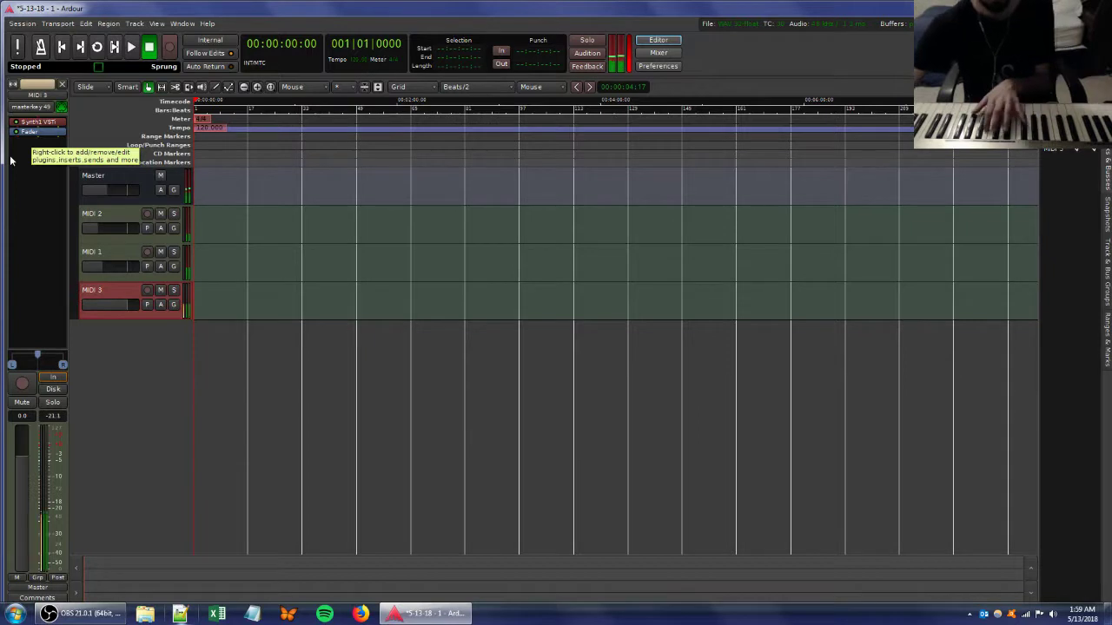
- Open MIDI 3's Synth1, adjust its filter resonance and move its window clear of the mixer strip
{"action": "double_click", "coordinate": [35, 121]}
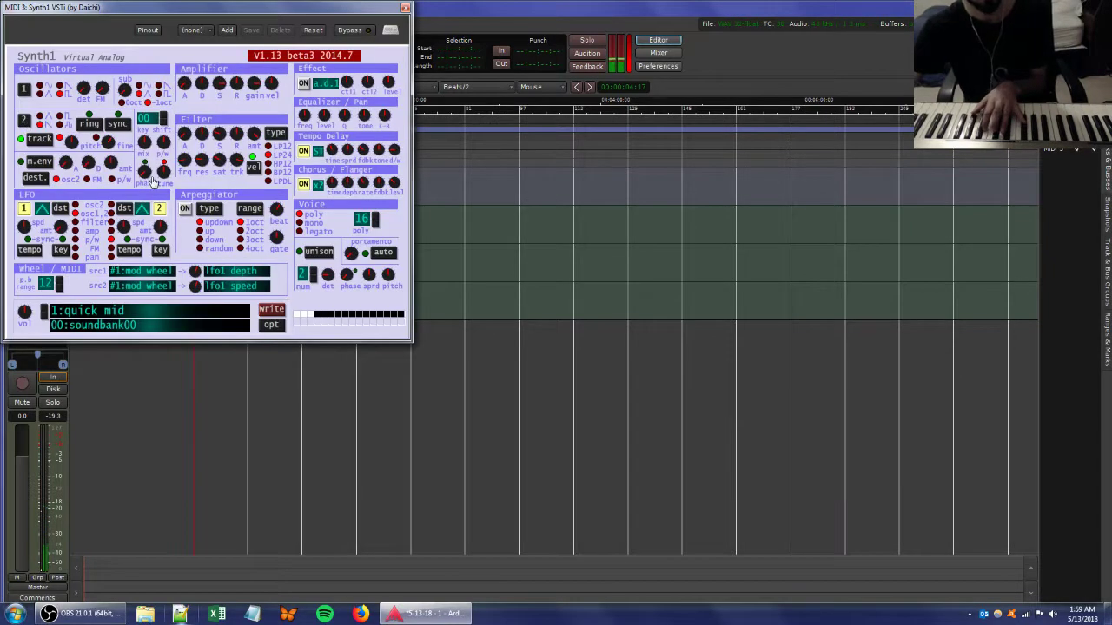
{"action": "left_click_drag", "start_coordinate": [224, 163], "coordinate": [198, 130]}
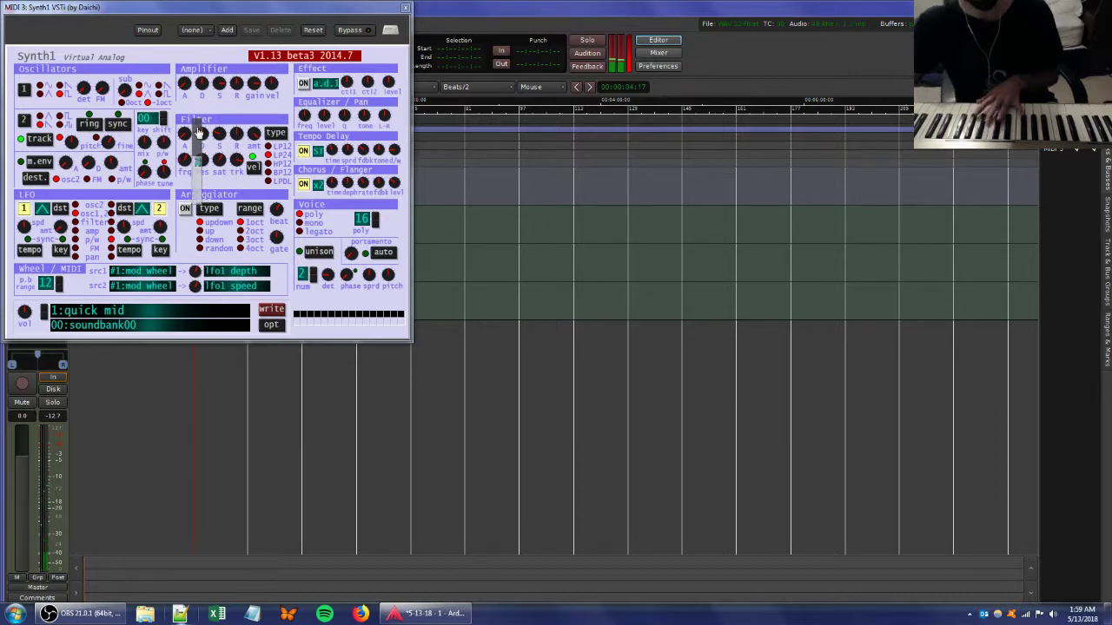
{"action": "left_click_drag", "start_coordinate": [221, 12], "coordinate": [467, 79]}
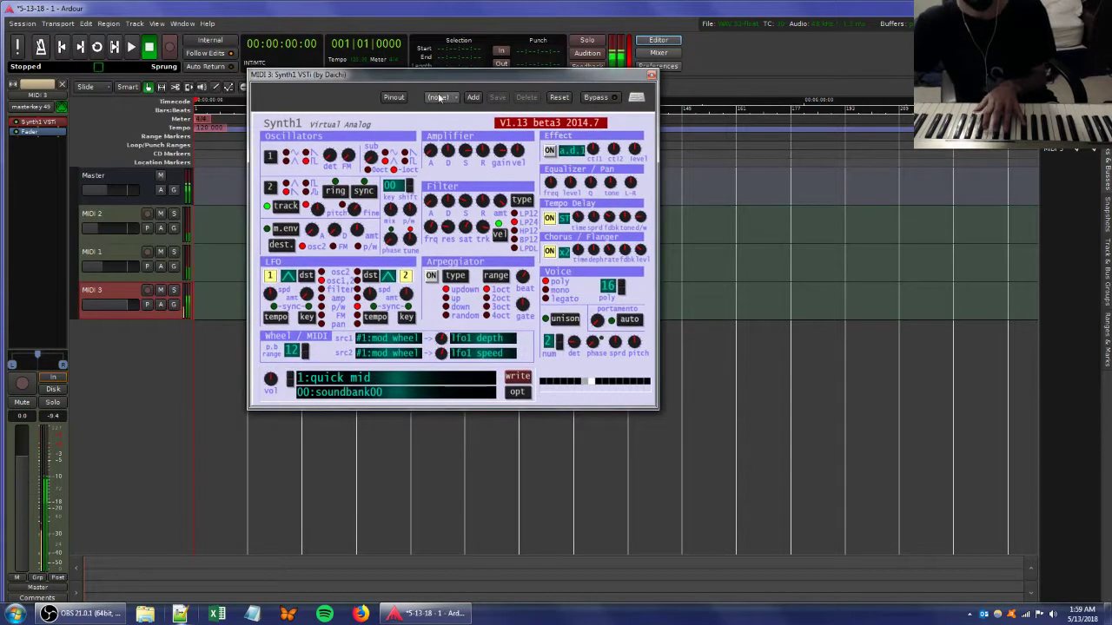
- Add the BIONIC DELAY favorite after MIDI 3's fader and bring its Synth1 window back to the front
{"action": "right_click", "coordinate": [37, 170]}
{"action": "mouse_move", "coordinate": [62, 170]}
{"action": "mouse_move", "coordinate": [178, 170]}
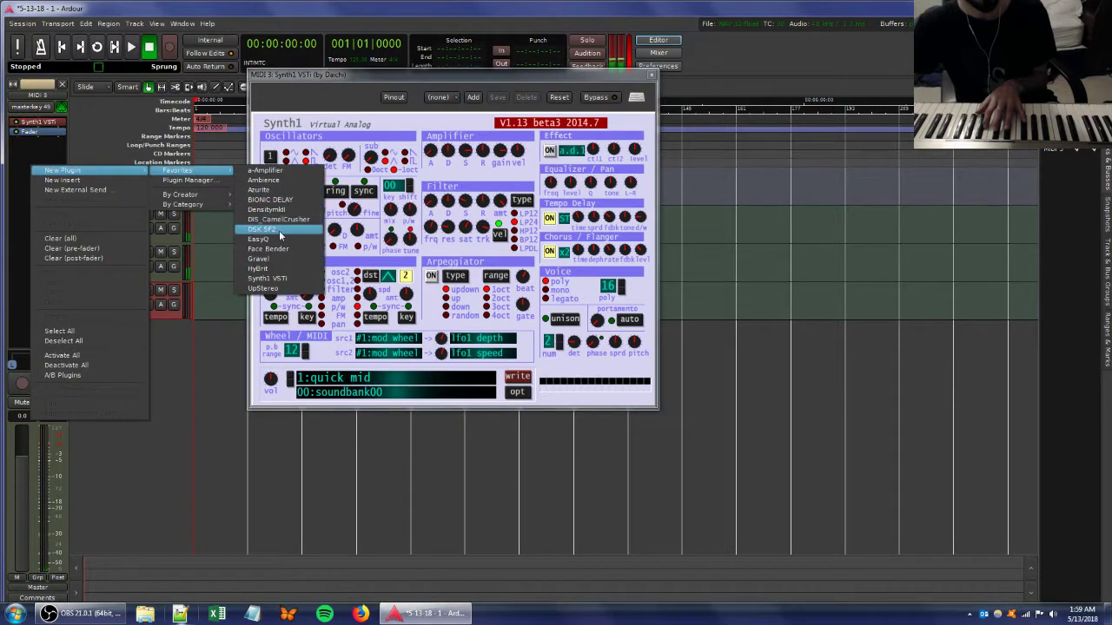
{"action": "left_click", "coordinate": [271, 200]}
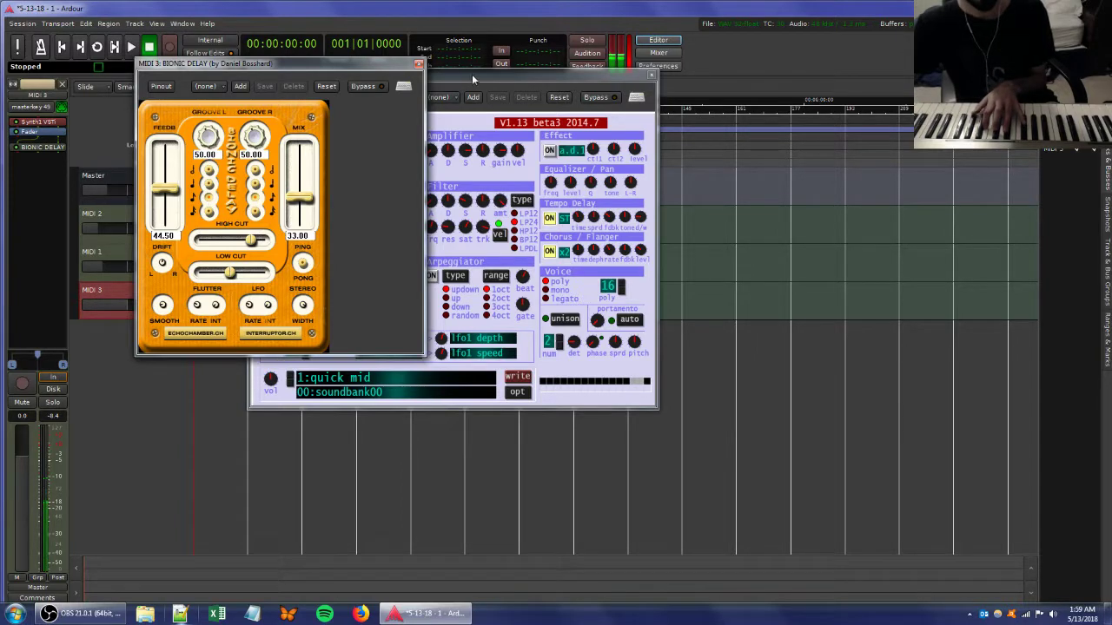
{"action": "left_click", "coordinate": [430, 163]}
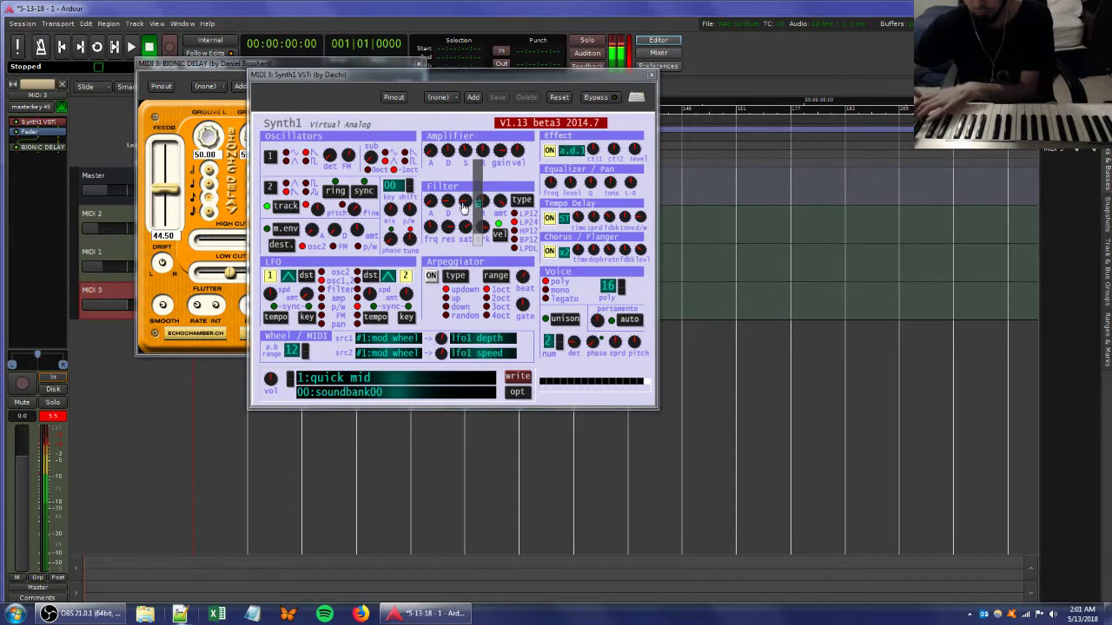
- Add the Ambience favorite after MIDI 3's delay and move the Synth1 window clear of the effect windows
{"action": "right_click", "coordinate": [38, 171]}
{"action": "mouse_move", "coordinate": [60, 174]}
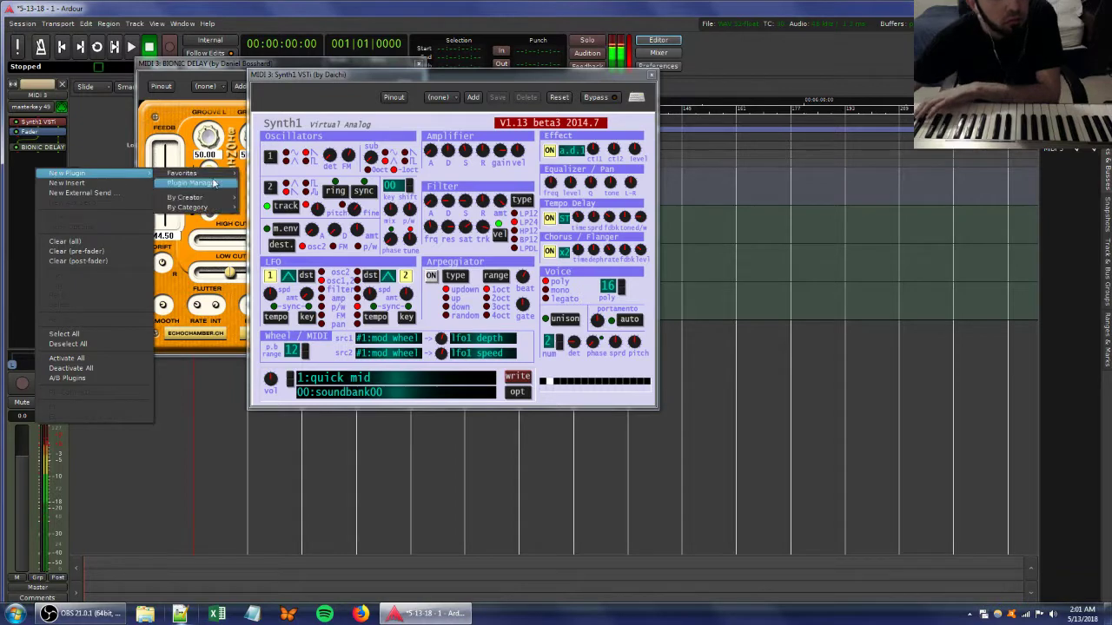
{"action": "mouse_move", "coordinate": [217, 177]}
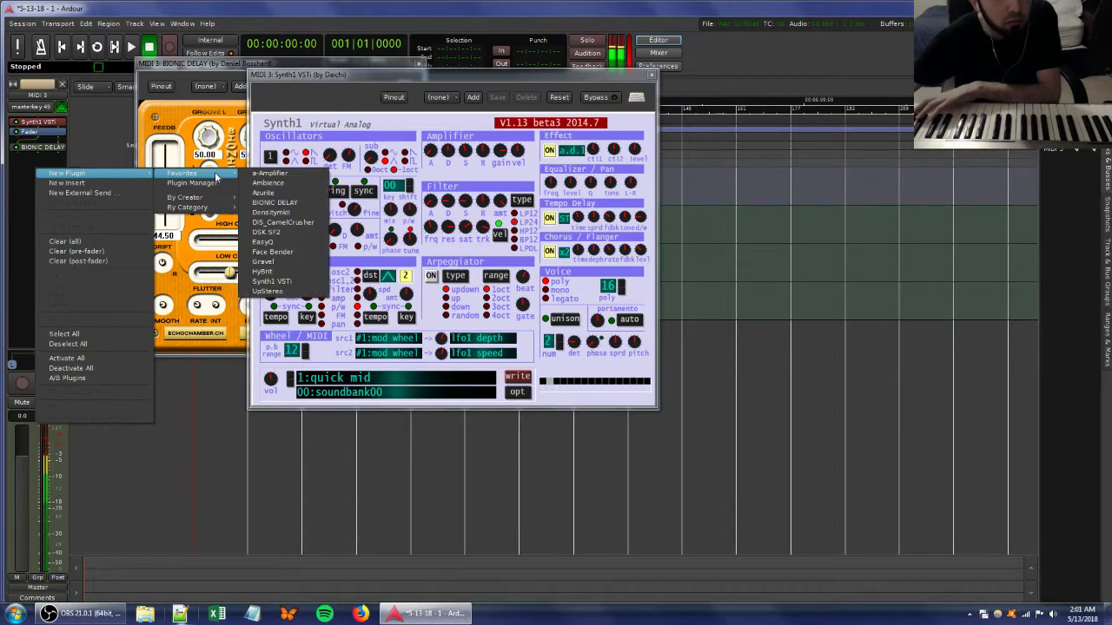
{"action": "left_click", "coordinate": [292, 184]}
{"action": "left_click_drag", "start_coordinate": [533, 83], "coordinate": [844, 195]}
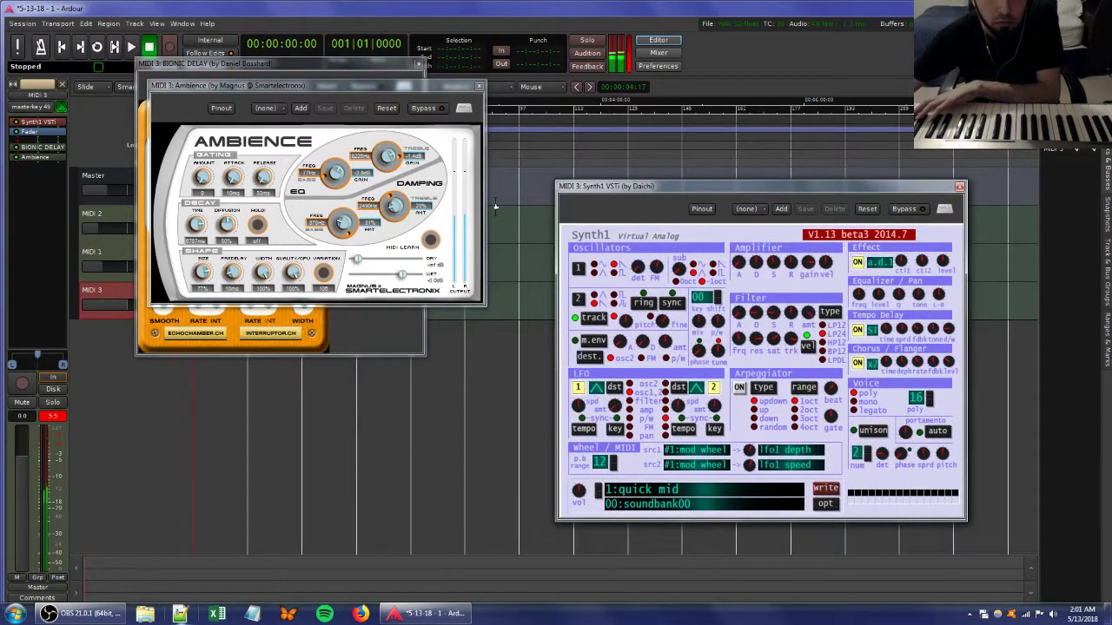
- Set the Ambience reverb to about -7.8 dB dry and -15.4 dB wet, and adjust Synth1's filter frequency on MIDI 3
{"action": "mouse_move", "coordinate": [404, 276]}
{"action": "left_mouse_down"}
{"action": "mouse_move", "coordinate": [380, 275]}
{"action": "mouse_move", "coordinate": [372, 260]}
{"action": "mouse_move", "coordinate": [404, 265]}
{"action": "mouse_move", "coordinate": [391, 264]}
{"action": "left_mouse_up"}
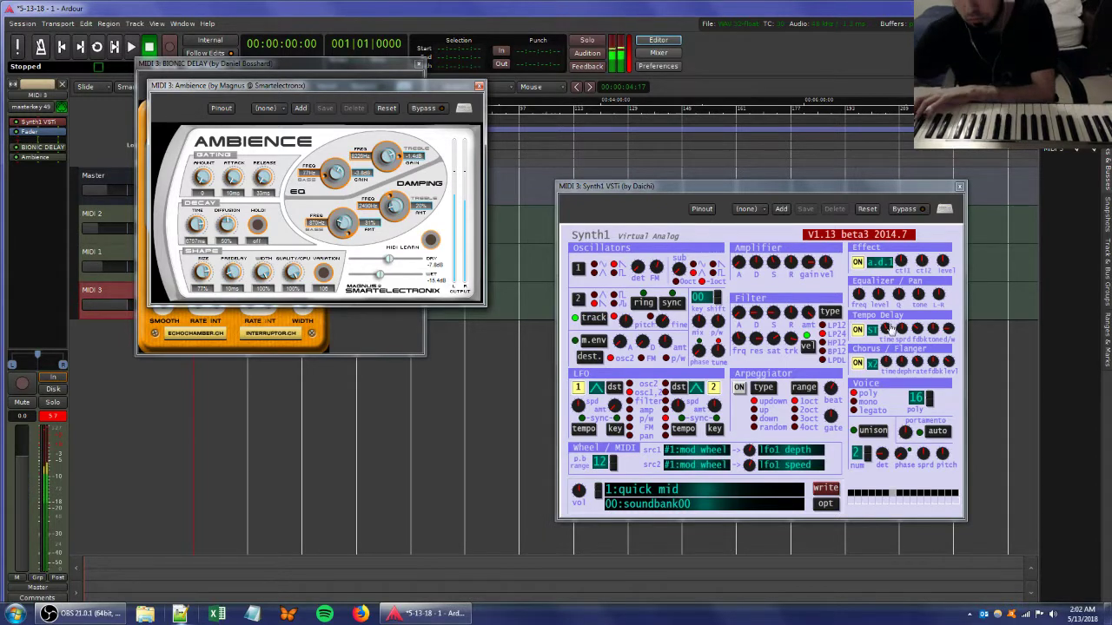
{"action": "left_click", "coordinate": [786, 324]}
{"action": "left_click_drag", "start_coordinate": [786, 328], "coordinate": [754, 332]}
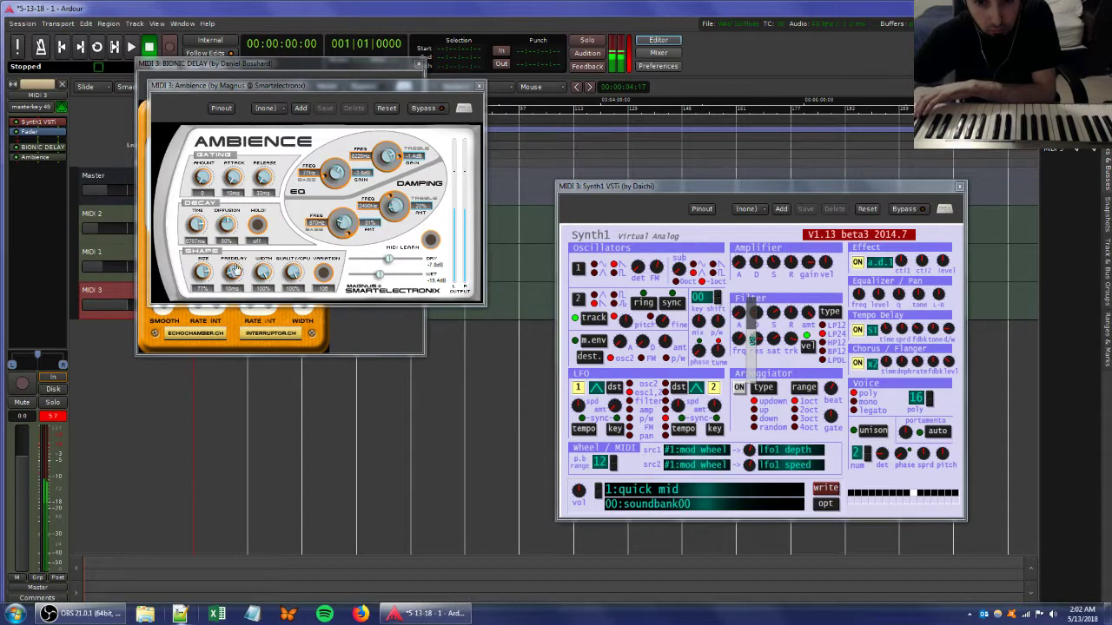
- Make the Ambience reverb almost fully wet, with the dry level about -38.7 dB and the wet level about 2.3 dB
{"action": "mouse_move", "coordinate": [388, 260]}
{"action": "left_mouse_down"}
{"action": "mouse_move", "coordinate": [402, 268]}
{"action": "mouse_move", "coordinate": [388, 280]}
{"action": "left_mouse_up"}
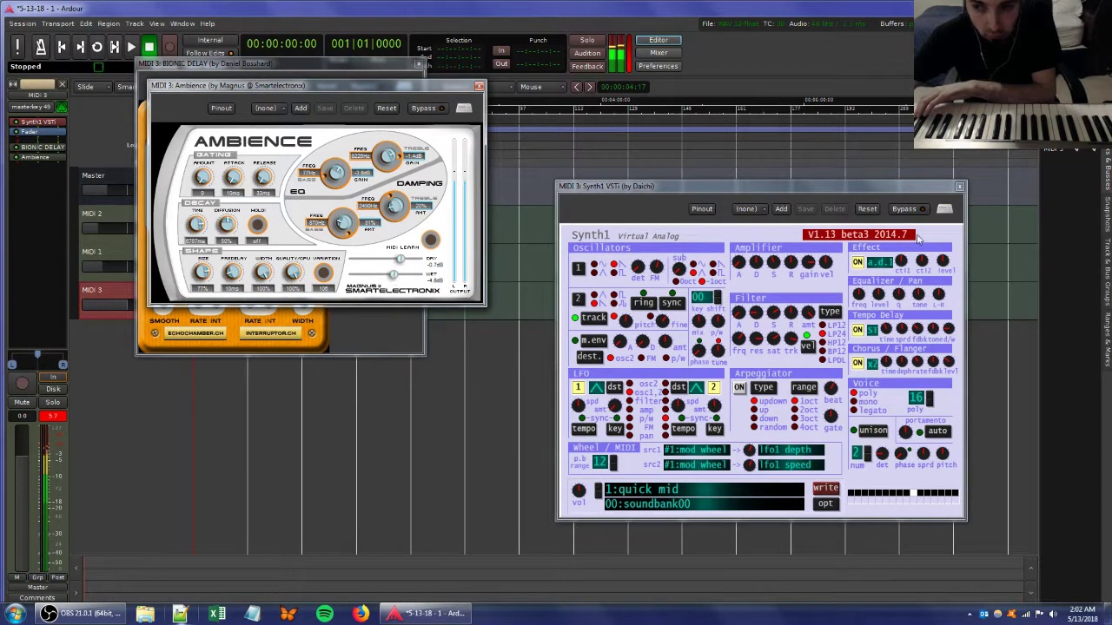
{"action": "left_click", "coordinate": [936, 262]}
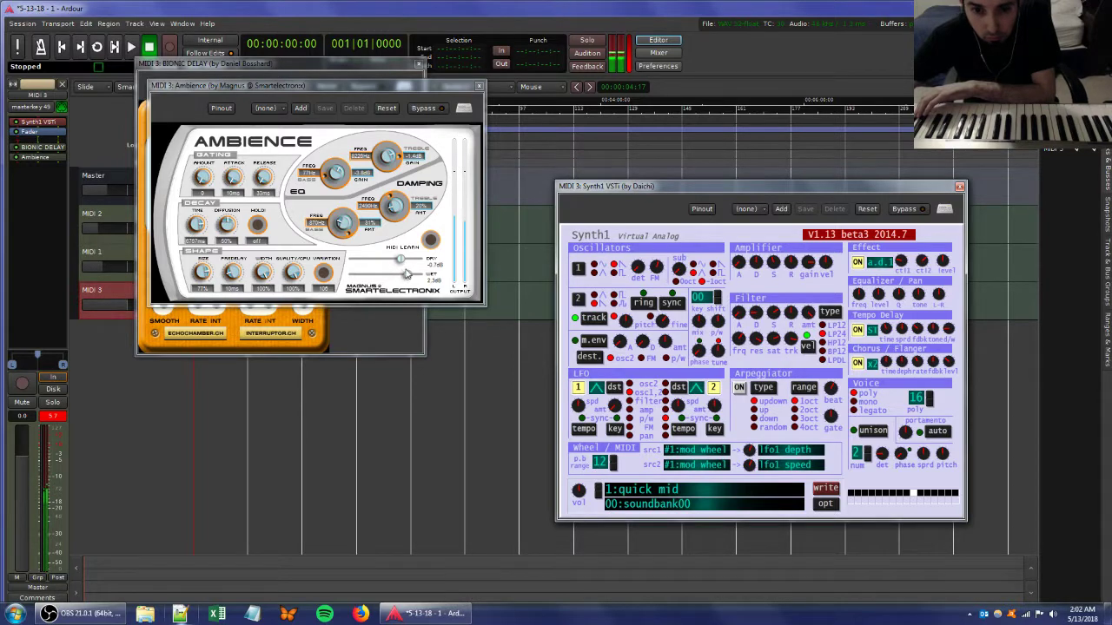
{"action": "left_click_drag", "start_coordinate": [401, 259], "coordinate": [352, 258]}
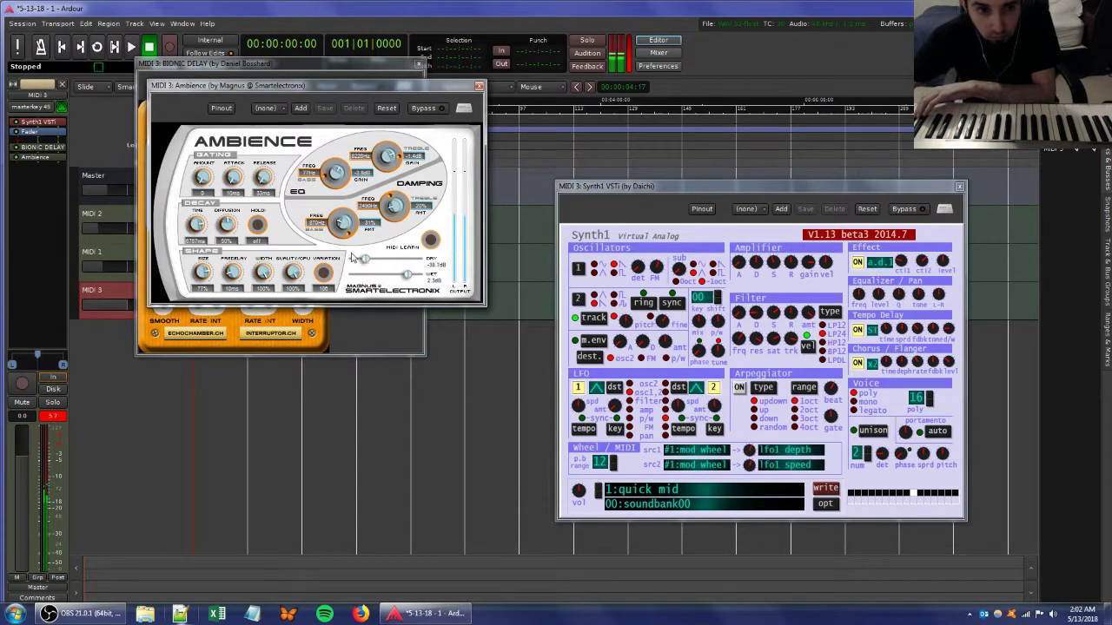
- Add the EasyQ plugin to the MIDI 3 track and insert a Peak/Dip boost of about 3.6 dB near 3424 Hz
{"action": "right_click", "coordinate": [12, 177]}
{"action": "mouse_move", "coordinate": [45, 181]}
{"action": "mouse_move", "coordinate": [164, 182]}
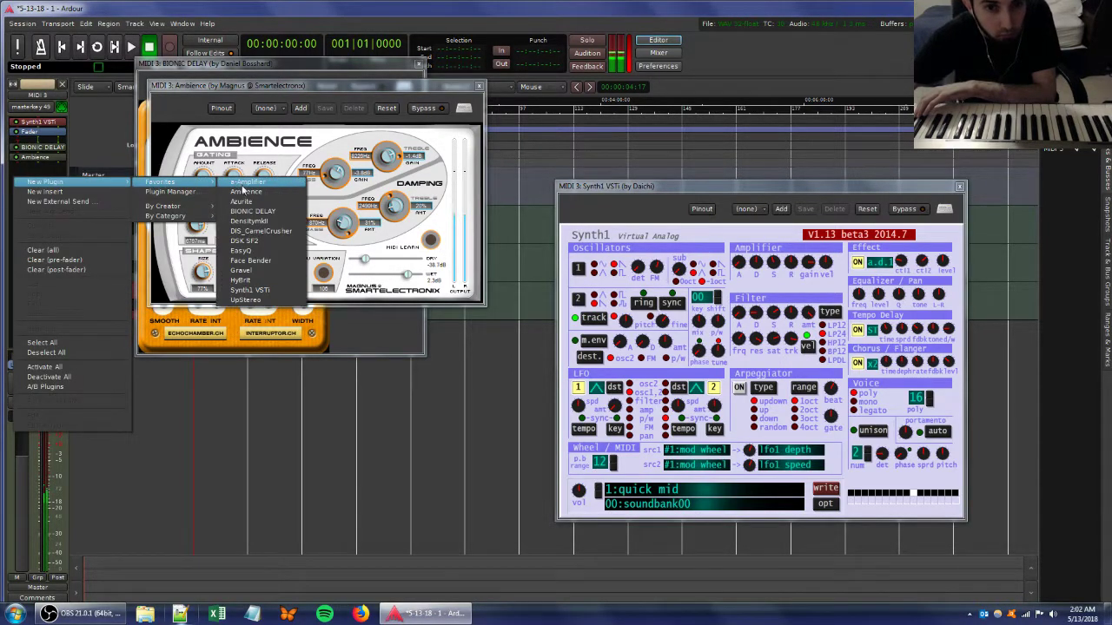
{"action": "left_click", "coordinate": [257, 252]}
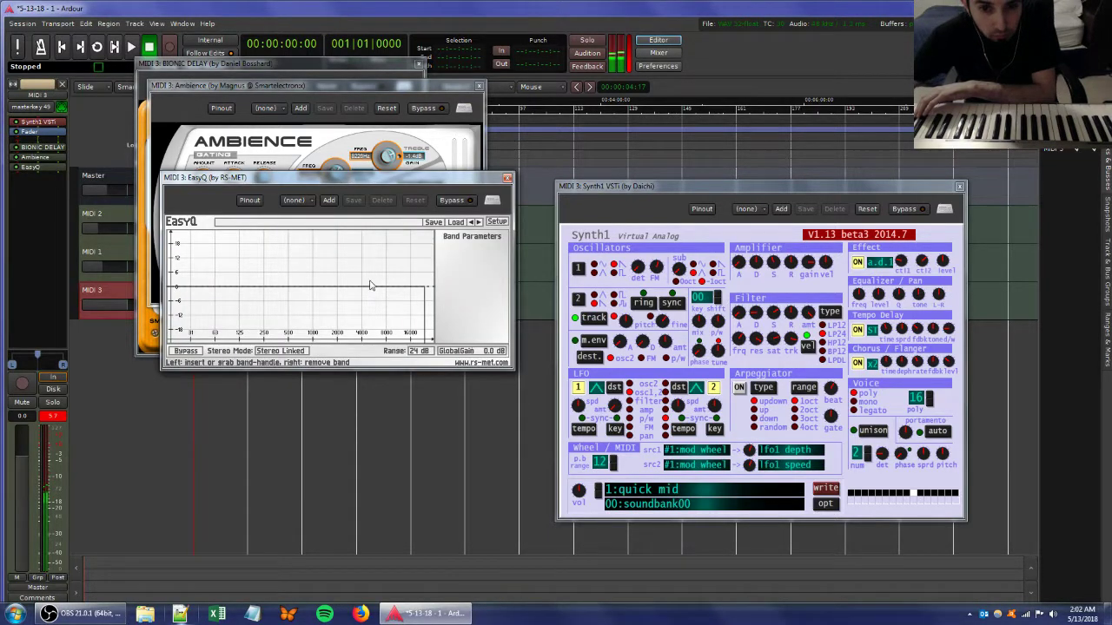
{"action": "left_click_drag", "start_coordinate": [370, 286], "coordinate": [347, 280]}
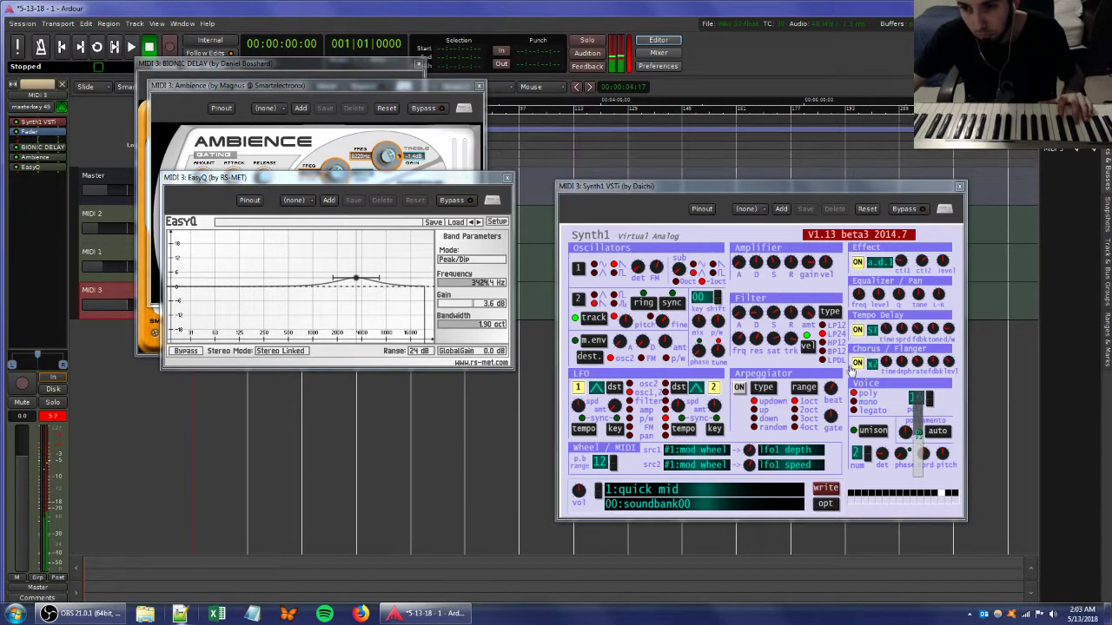
- Set the Ambience reverb to about -0.4 dB dry and -40.5 dB wet, and lower the Bionic Delay mix to 0
{"action": "left_click_drag", "start_coordinate": [361, 88], "coordinate": [477, 99]}
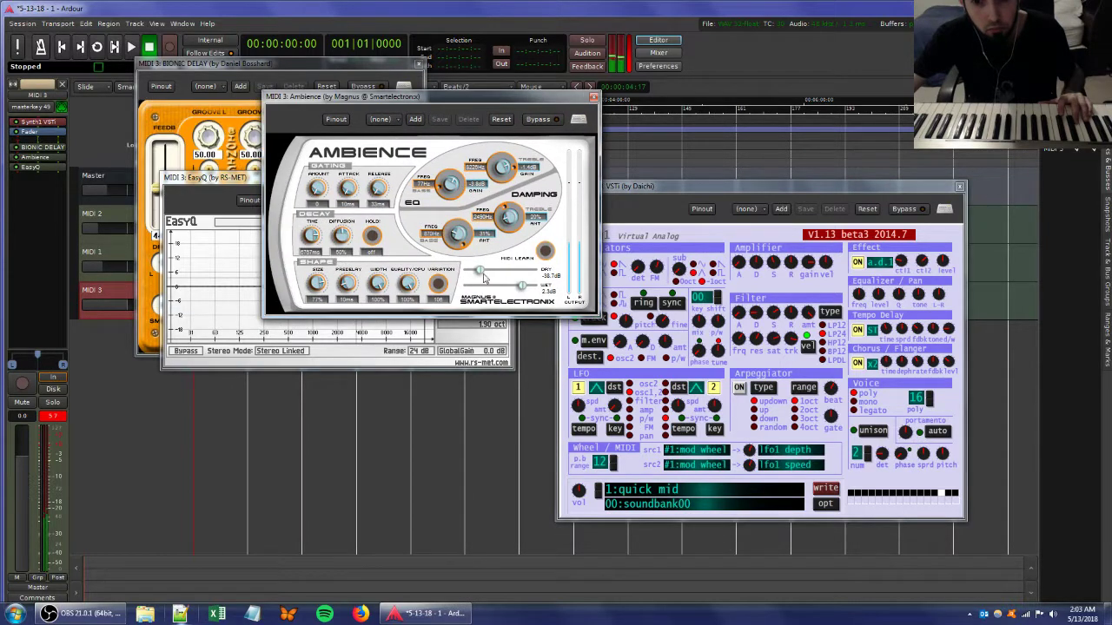
{"action": "left_click_drag", "start_coordinate": [522, 290], "coordinate": [477, 287]}
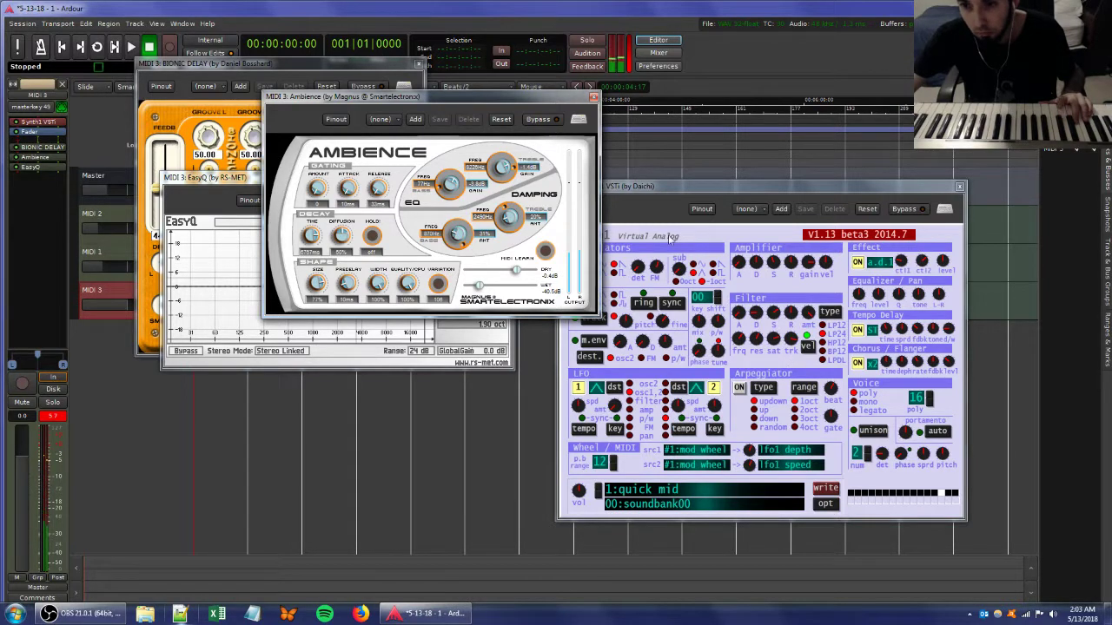
{"action": "left_click", "coordinate": [352, 65]}
{"action": "left_click_drag", "start_coordinate": [311, 200], "coordinate": [309, 261]}
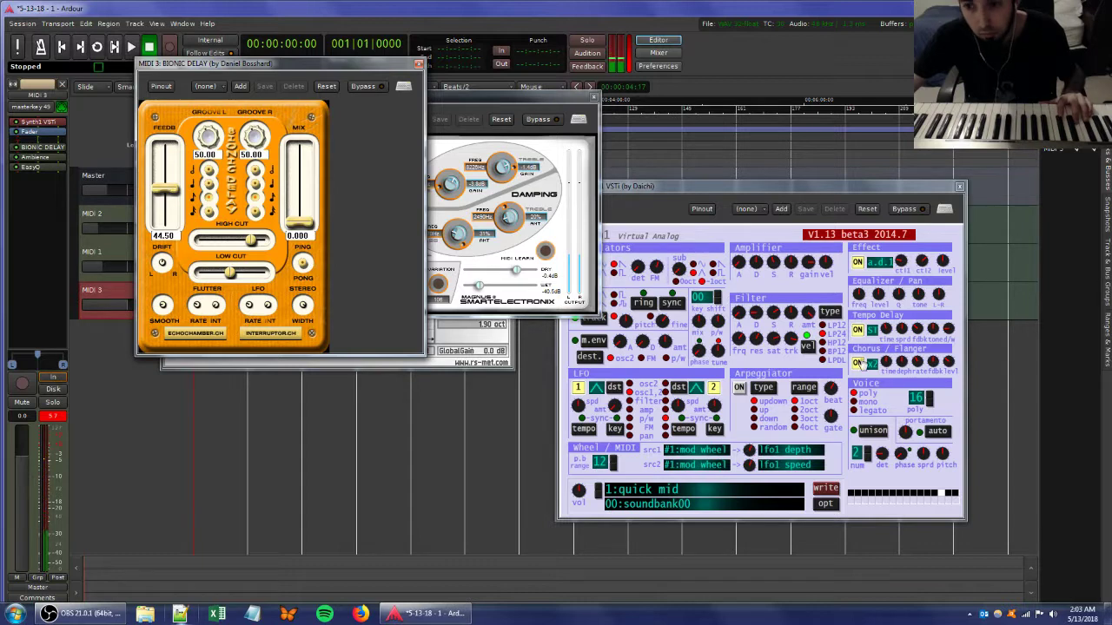
{"action": "left_click", "coordinate": [871, 333]}
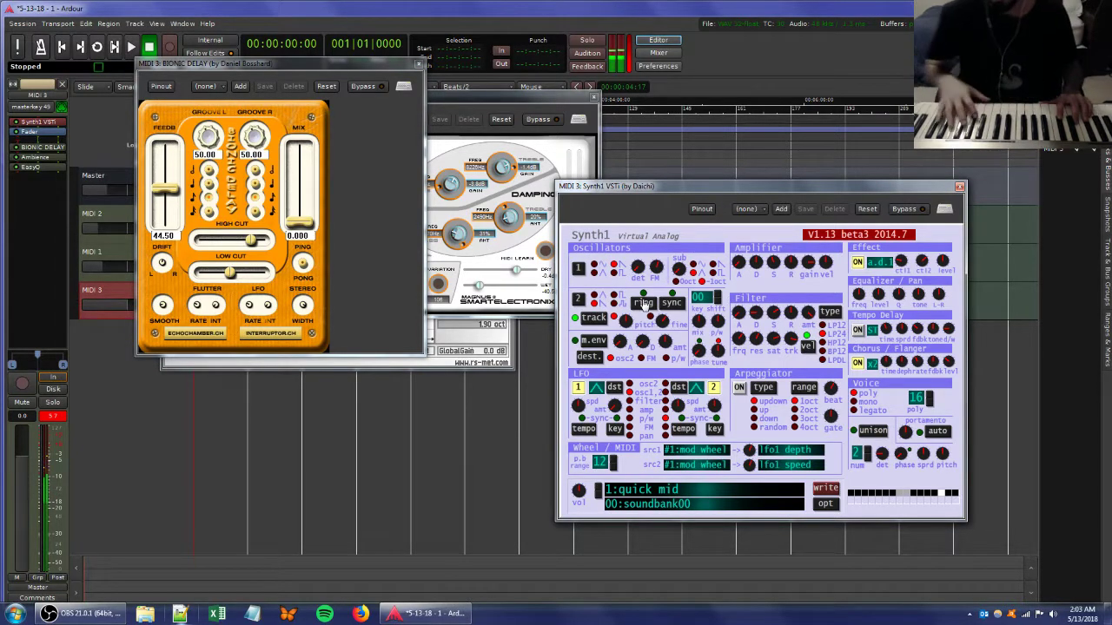
- Raise the Ambience reverb's wet level to about -28.3 dB
{"action": "left_click", "coordinate": [479, 287]}
{"action": "mouse_move", "coordinate": [479, 287]}
{"action": "left_mouse_down"}
{"action": "mouse_move", "coordinate": [520, 297]}
{"action": "mouse_move", "coordinate": [476, 298]}
{"action": "mouse_move", "coordinate": [499, 300]}
{"action": "mouse_move", "coordinate": [484, 312]}
{"action": "mouse_move", "coordinate": [531, 308]}
{"action": "mouse_move", "coordinate": [470, 299]}
{"action": "mouse_move", "coordinate": [470, 287]}
{"action": "mouse_move", "coordinate": [515, 285]}
{"action": "mouse_move", "coordinate": [495, 288]}
{"action": "left_mouse_up"}
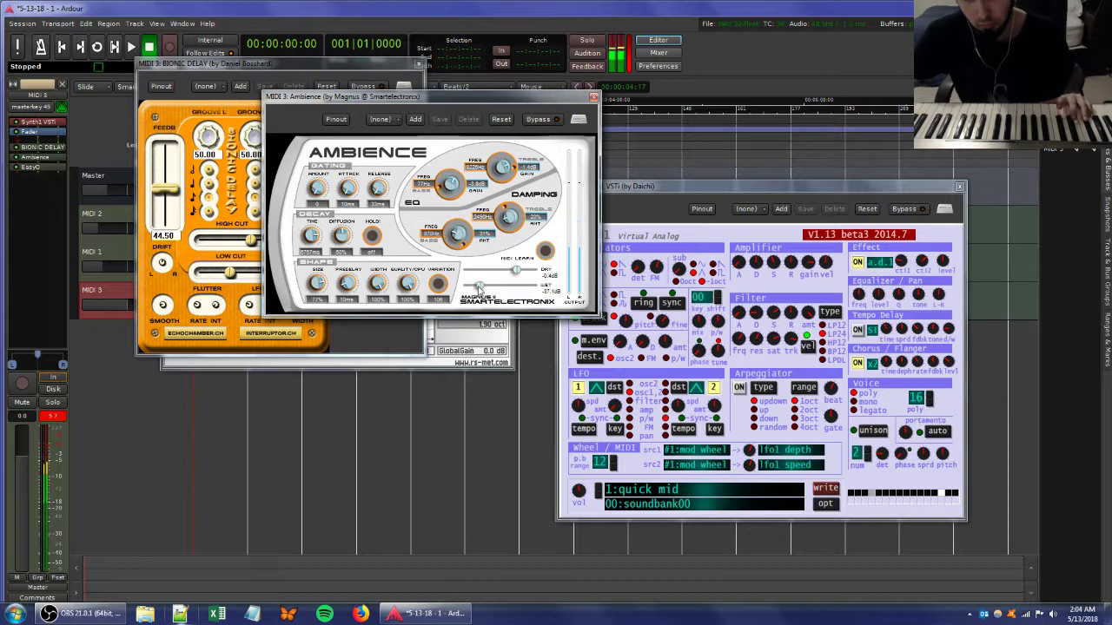
{"action": "left_click_drag", "start_coordinate": [475, 294], "coordinate": [459, 292]}
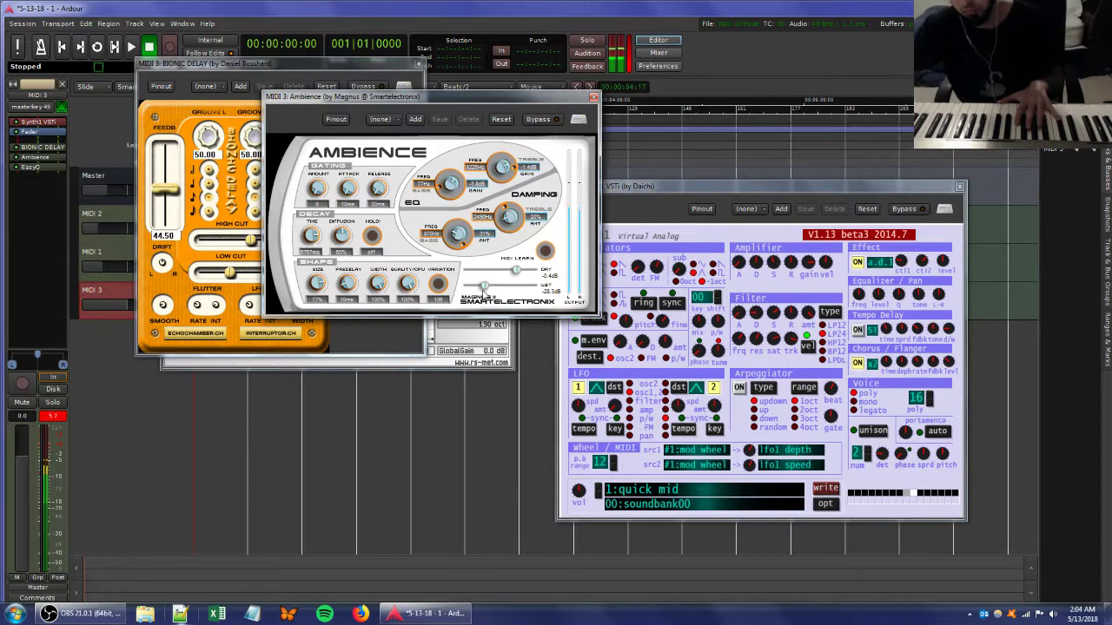
{"action": "mouse_move", "coordinate": [484, 287]}
{"action": "left_mouse_down"}
{"action": "mouse_move", "coordinate": [513, 293]}
{"action": "mouse_move", "coordinate": [483, 289]}
{"action": "left_mouse_up"}
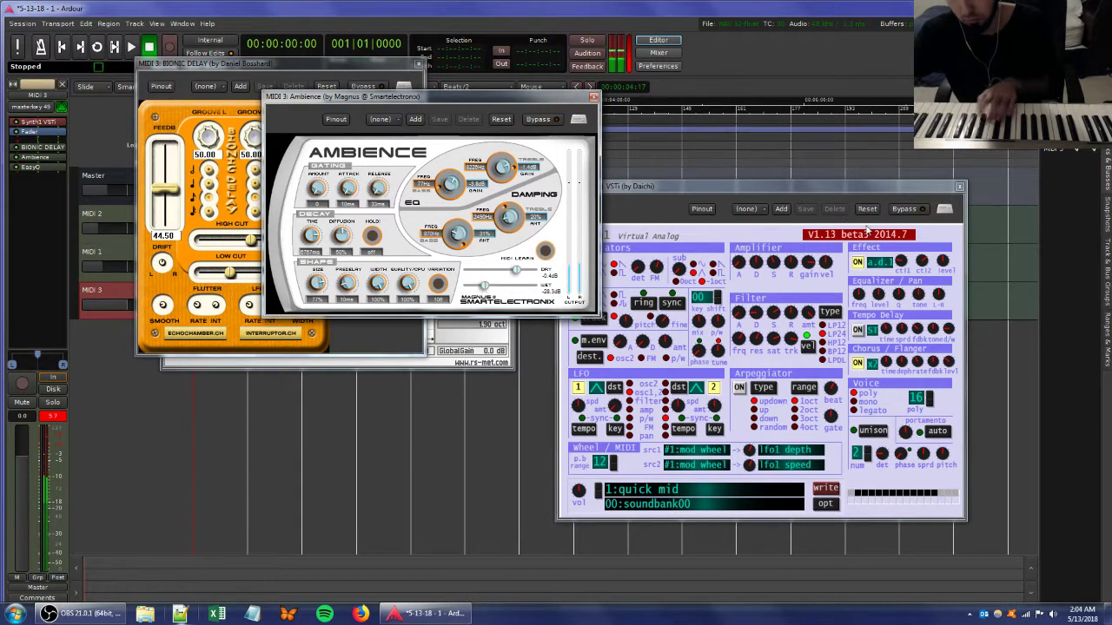
- Adjust the effect's ctl1 knob and the filter frequency in MIDI 3's Synth1, and fine-tune the Ambience wet level
{"action": "left_click", "coordinate": [892, 267]}
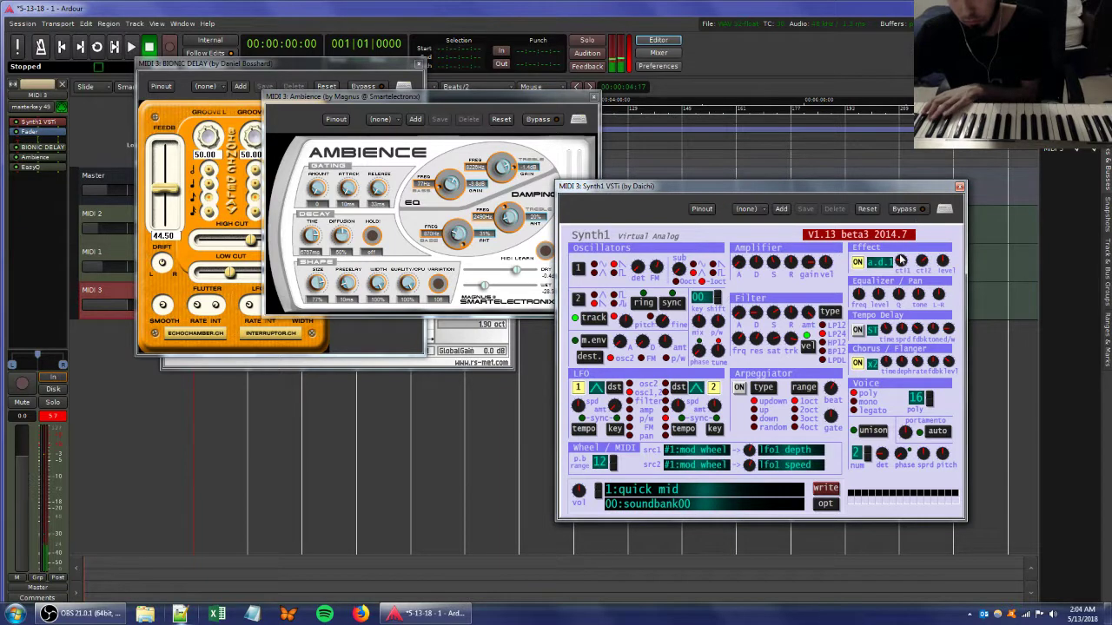
{"action": "left_click_drag", "start_coordinate": [900, 259], "coordinate": [911, 291]}
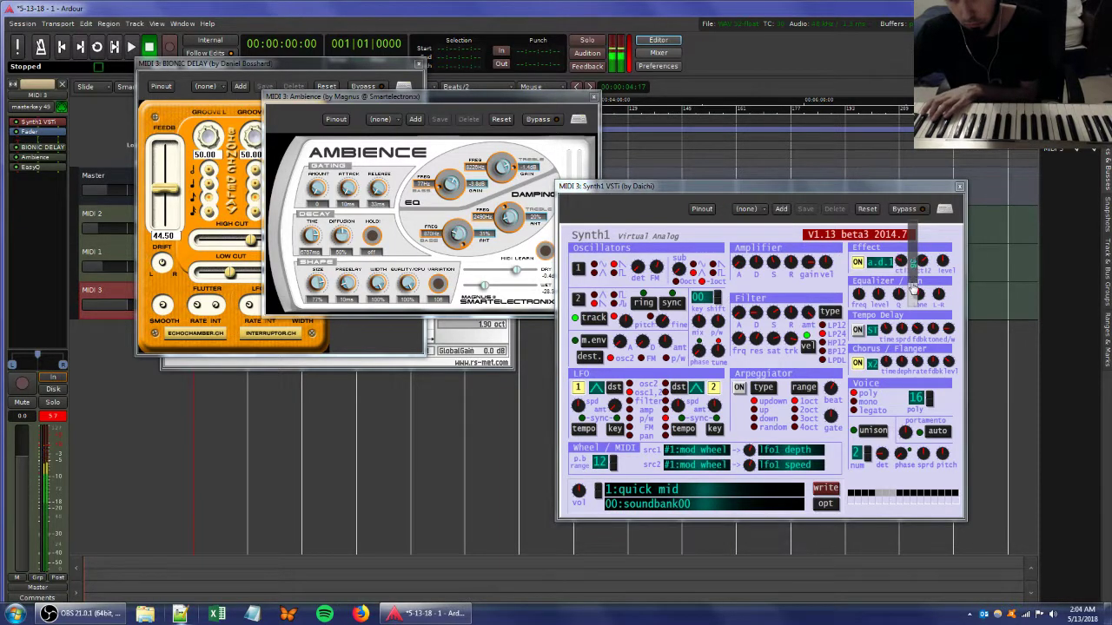
{"action": "left_click_drag", "start_coordinate": [738, 343], "coordinate": [780, 347]}
{"action": "left_click_drag", "start_coordinate": [917, 401], "coordinate": [919, 420]}
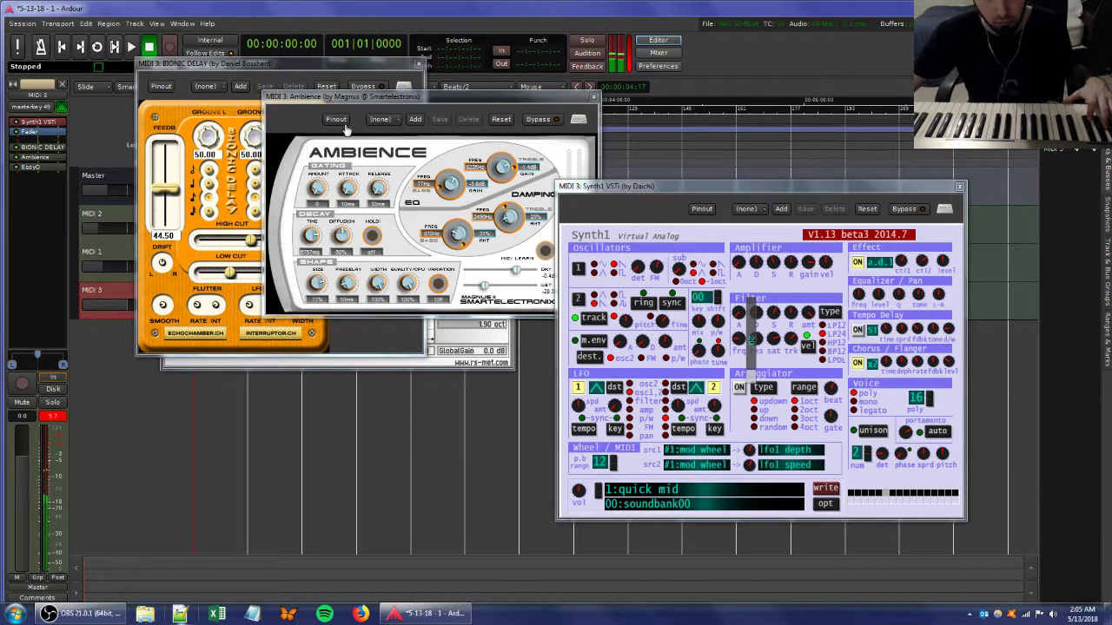
{"action": "left_click_drag", "start_coordinate": [469, 283], "coordinate": [505, 289]}
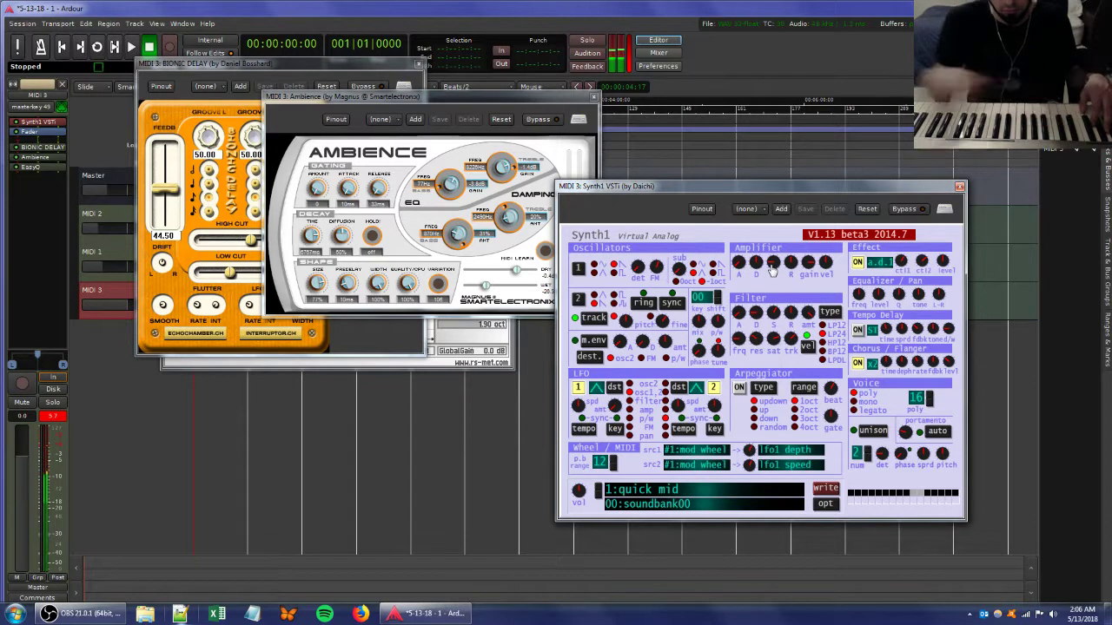
- Set the Bionic Delay's mix to 26 and both grooves to 75, and raise the Ambience wet level to about -10.3 dB
{"action": "left_click", "coordinate": [292, 67]}
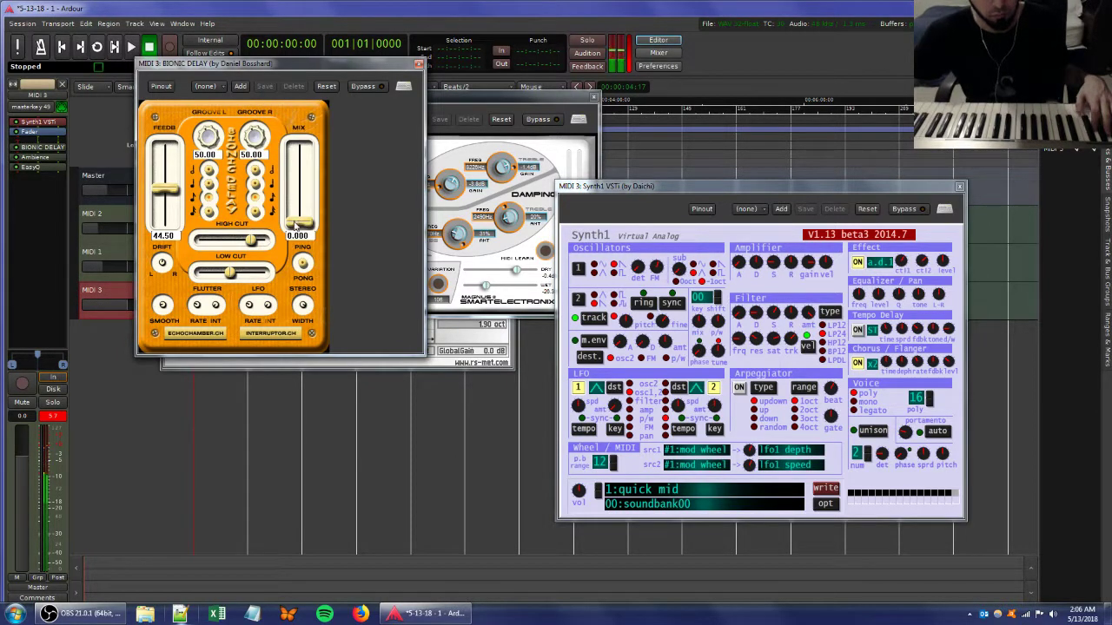
{"action": "left_click_drag", "start_coordinate": [298, 219], "coordinate": [300, 198]}
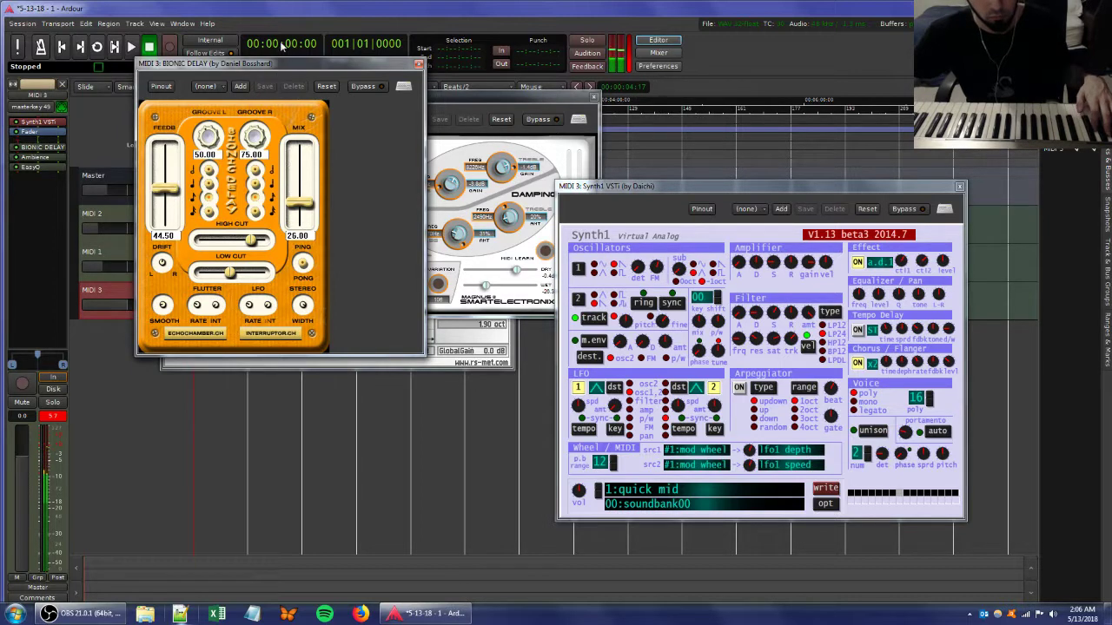
{"action": "left_click_drag", "start_coordinate": [209, 130], "coordinate": [204, 54]}
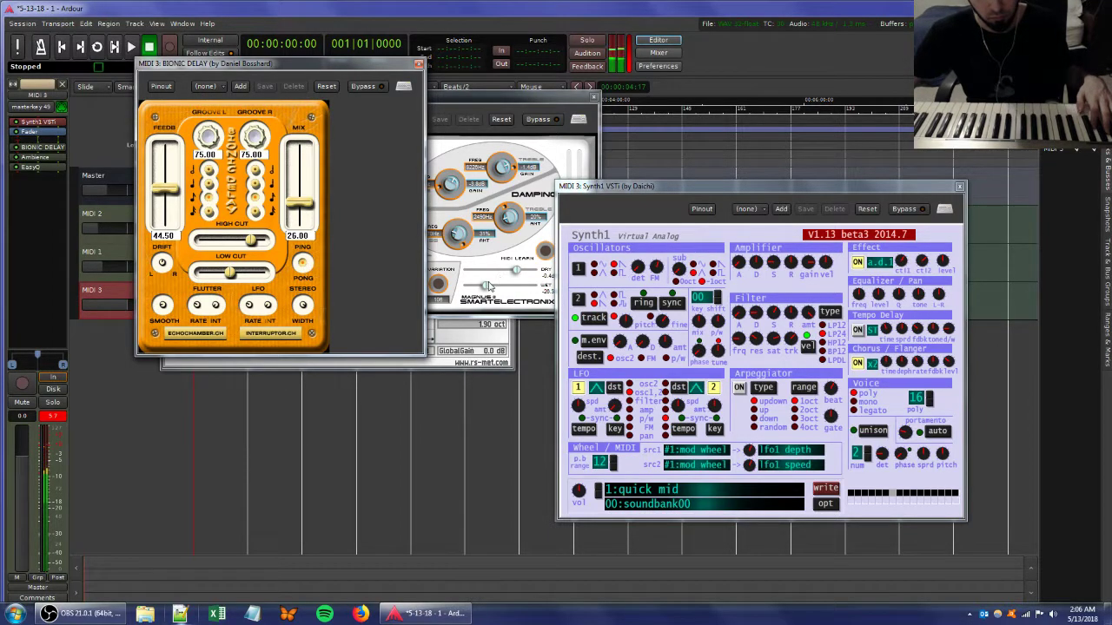
{"action": "left_click_drag", "start_coordinate": [486, 287], "coordinate": [497, 287]}
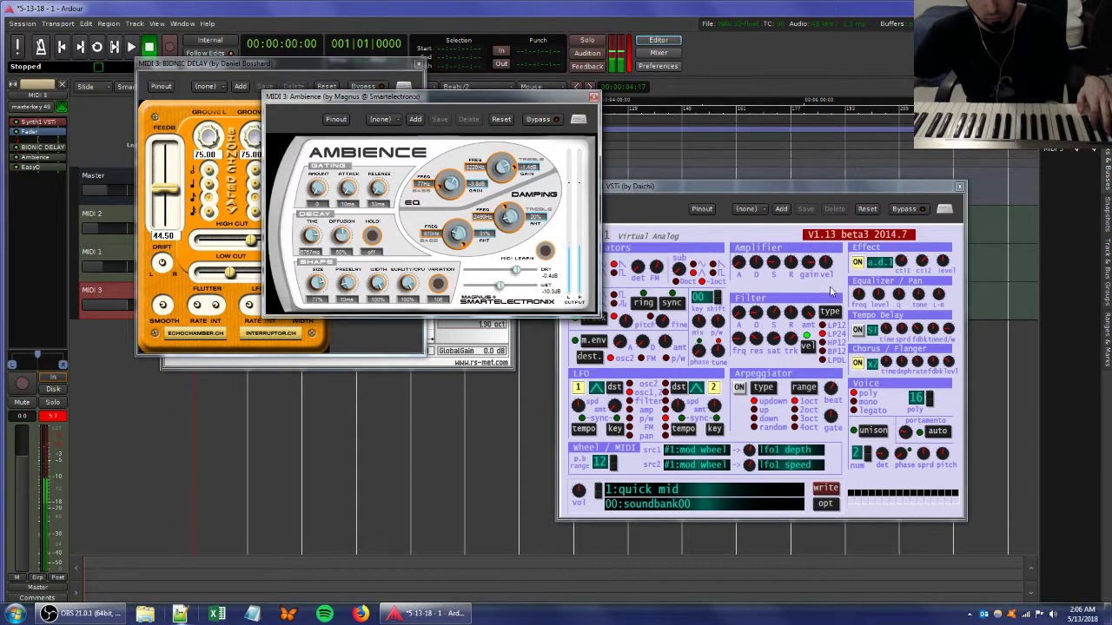
- Return to MIDI 3's Synth1 to adjust its sound, and raise the Bionic Delay mix to 47.5
{"action": "left_click", "coordinate": [920, 267]}
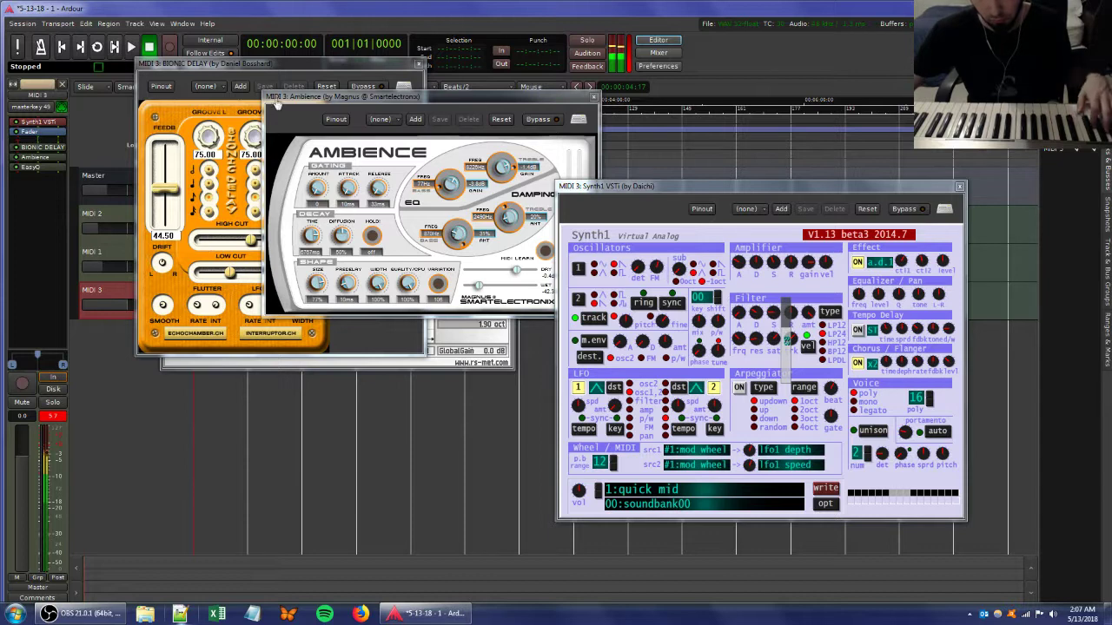
{"action": "left_click", "coordinate": [272, 65]}
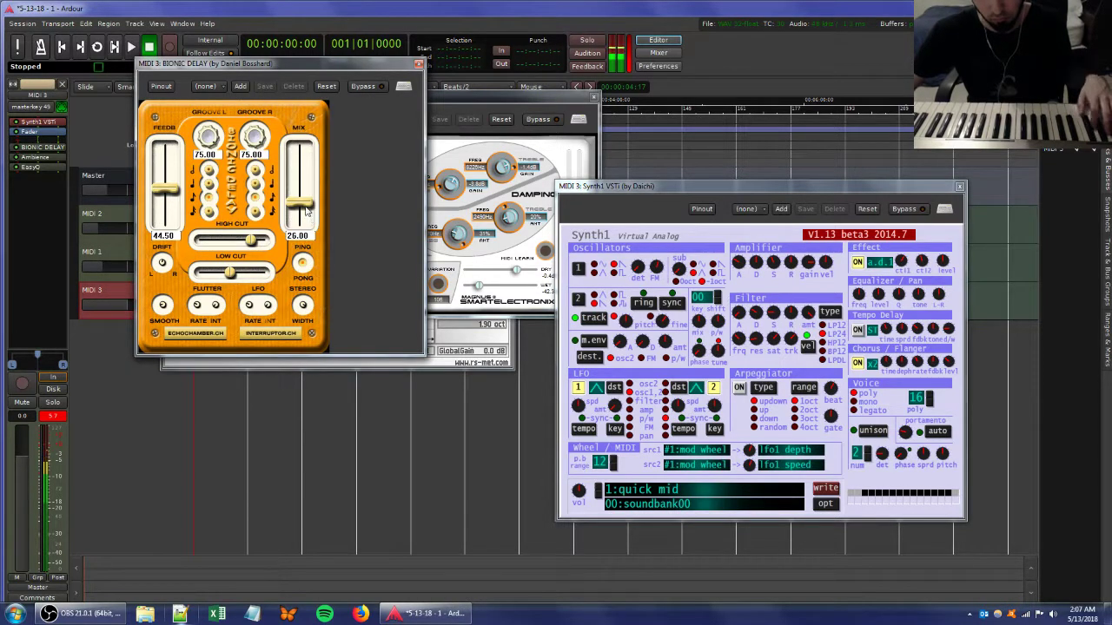
{"action": "left_click_drag", "start_coordinate": [306, 208], "coordinate": [304, 185]}
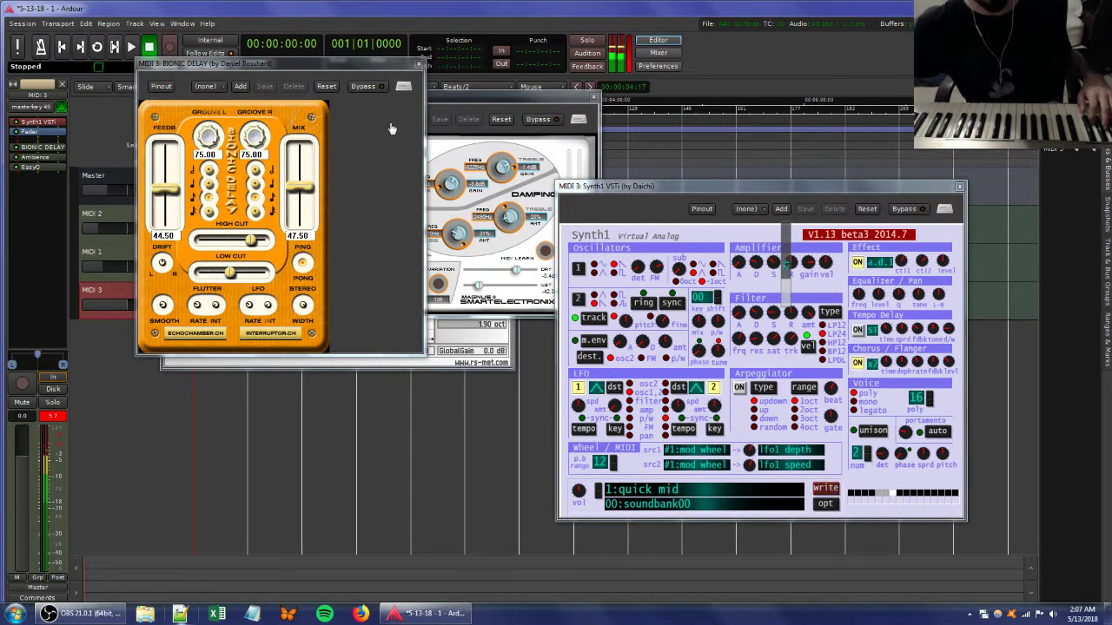
- Set the Ambience dry level to about 0.2 dB and adjust the filter saturation in MIDI 3's Synth1
{"action": "left_click", "coordinate": [465, 98]}
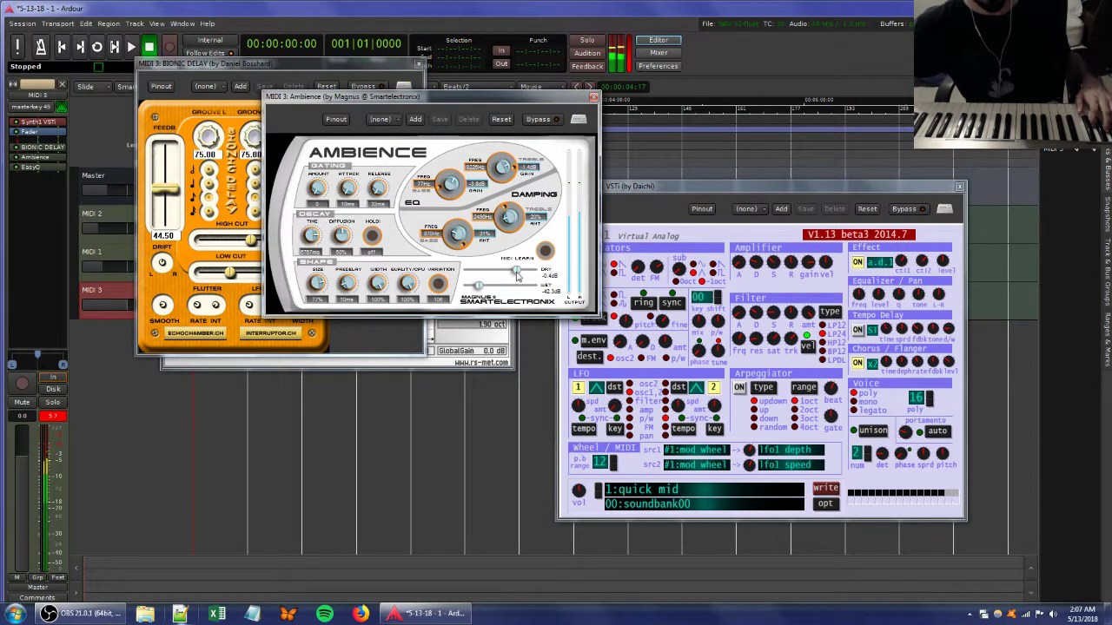
{"action": "mouse_move", "coordinate": [515, 271]}
{"action": "left_mouse_down"}
{"action": "mouse_move", "coordinate": [504, 276]}
{"action": "mouse_move", "coordinate": [517, 275]}
{"action": "left_mouse_up"}
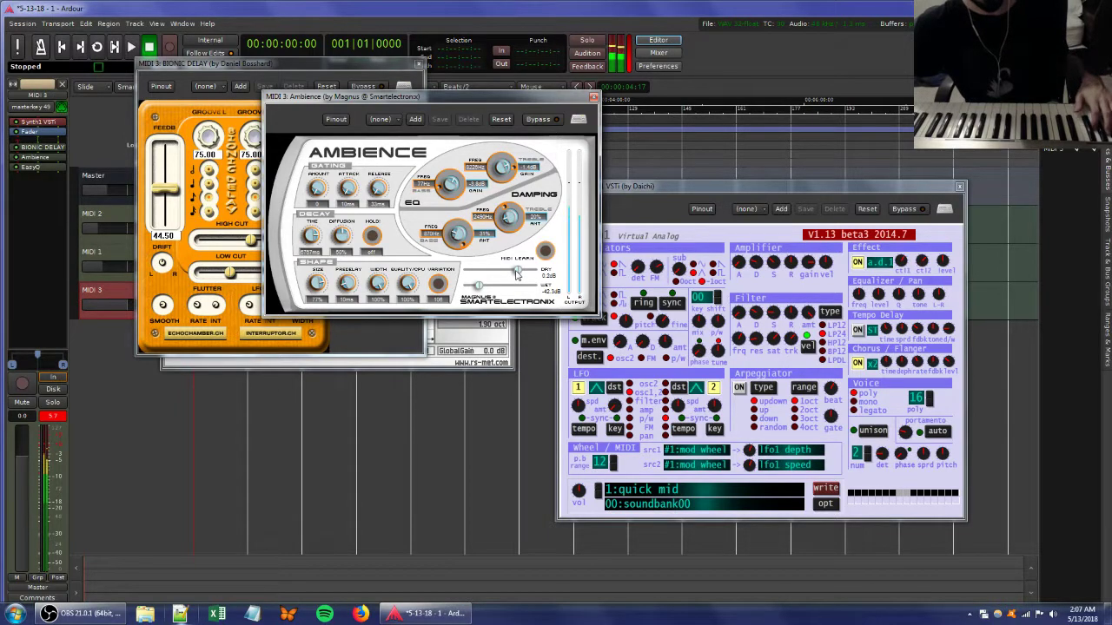
{"action": "left_click", "coordinate": [622, 198]}
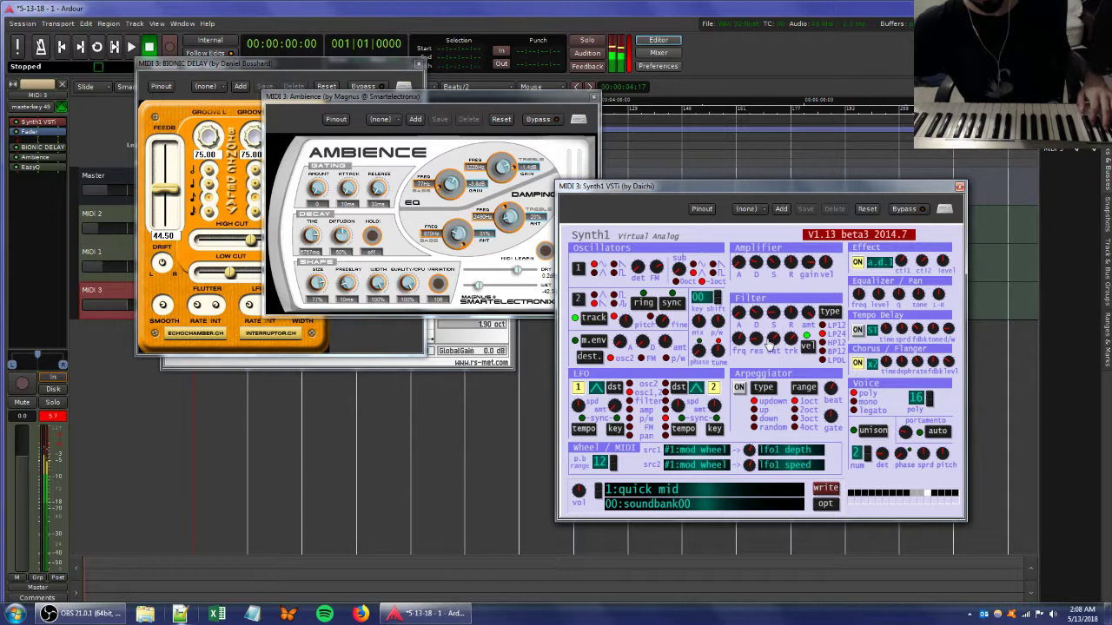
{"action": "mouse_move", "coordinate": [772, 342]}
{"action": "left_mouse_down"}
{"action": "mouse_move", "coordinate": [768, 365]}
{"action": "mouse_move", "coordinate": [778, 319]}
{"action": "mouse_move", "coordinate": [785, 340]}
{"action": "mouse_move", "coordinate": [744, 347]}
{"action": "mouse_move", "coordinate": [751, 369]}
{"action": "mouse_move", "coordinate": [761, 339]}
{"action": "left_mouse_up"}
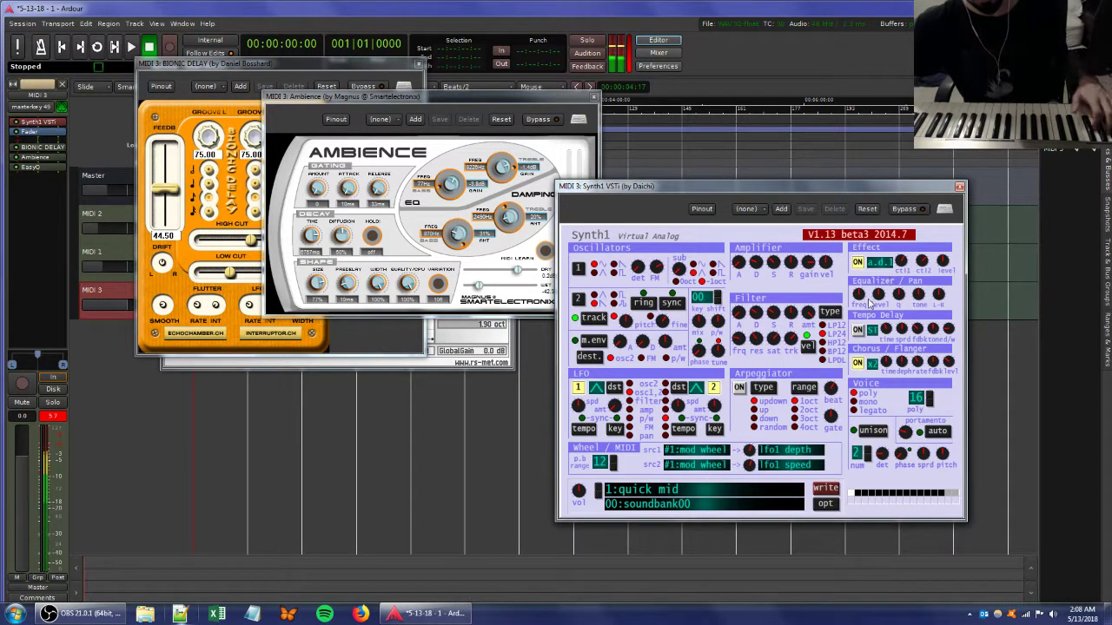
- Select the MIDI 1 track, open its Synth1 and adjust the filter frequency
{"action": "left_click", "coordinate": [101, 252]}
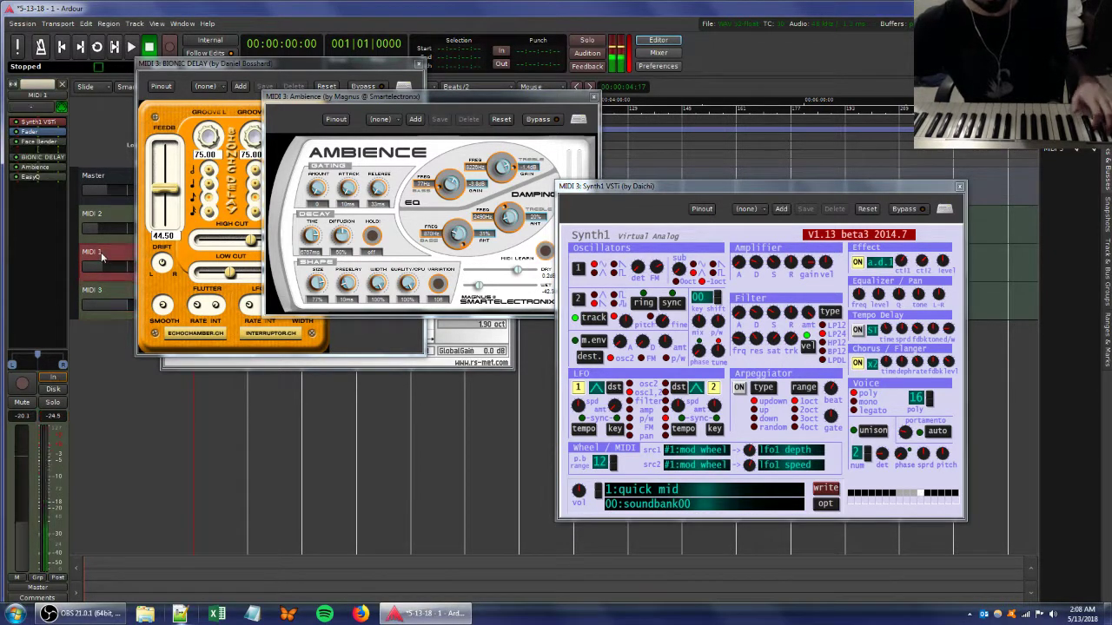
{"action": "double_click", "coordinate": [39, 121]}
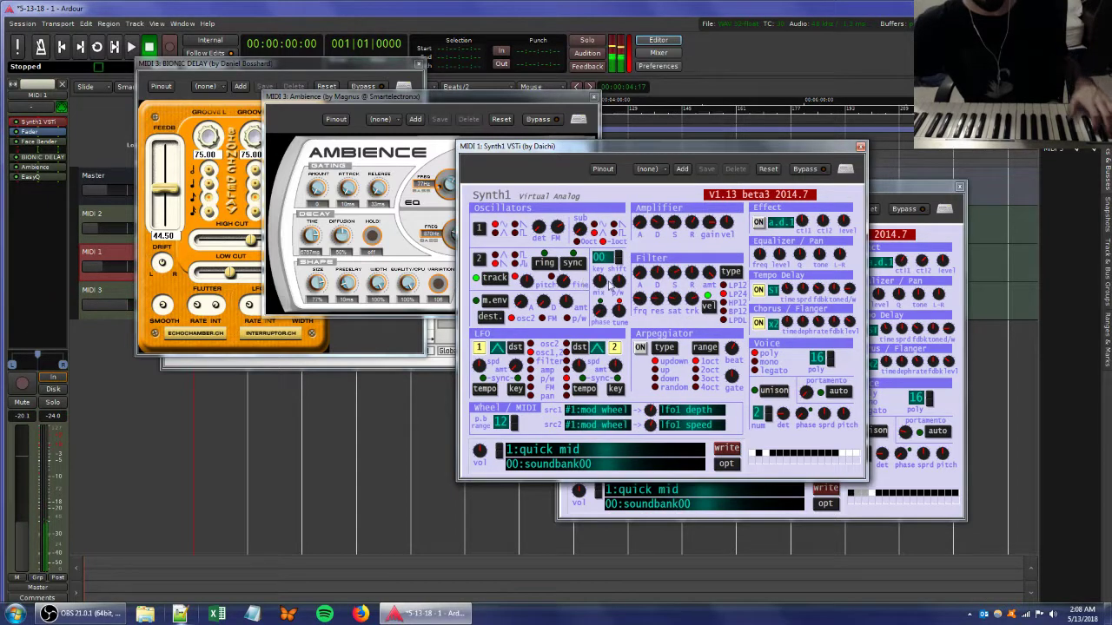
{"action": "mouse_move", "coordinate": [639, 310]}
{"action": "left_mouse_down"}
{"action": "mouse_move", "coordinate": [653, 328]}
{"action": "mouse_move", "coordinate": [650, 305]}
{"action": "left_mouse_up"}
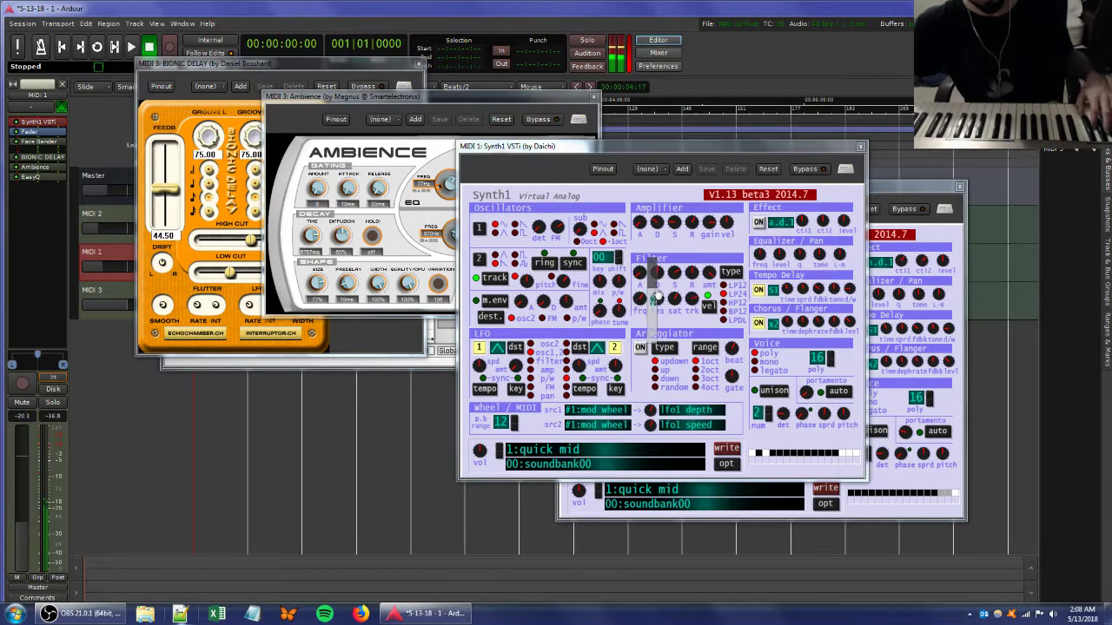
- Adjust the effect's ctl2 in MIDI 3's Synth1 and, in MIDI 1's EasyQ, place a peak band at about 3657 Hz with 9.9 dB gain
{"action": "left_click", "coordinate": [905, 187]}
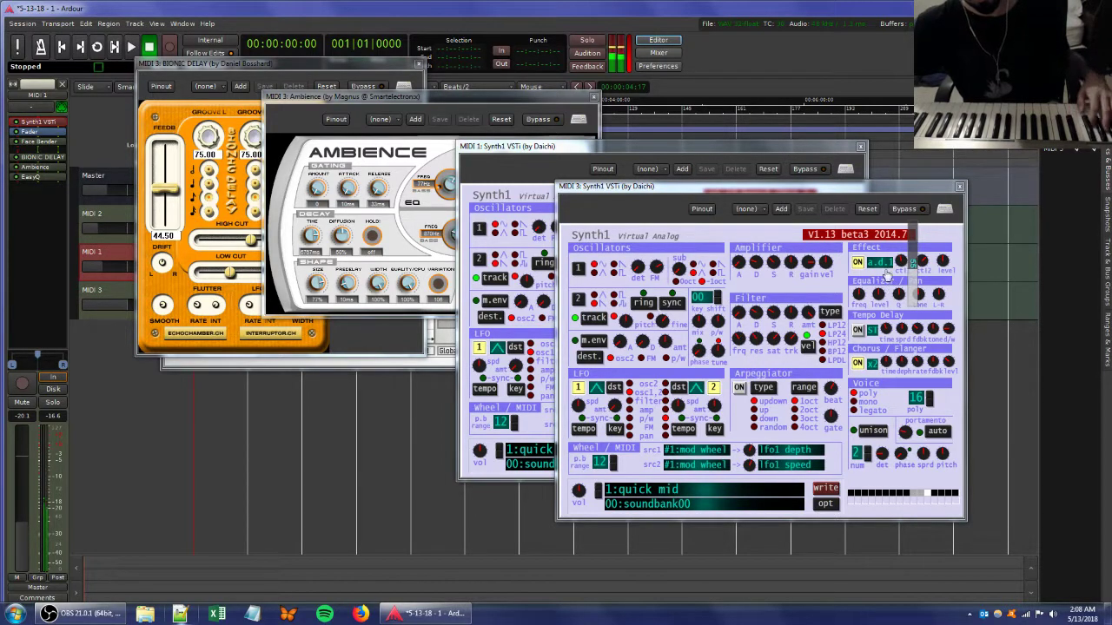
{"action": "double_click", "coordinate": [30, 176]}
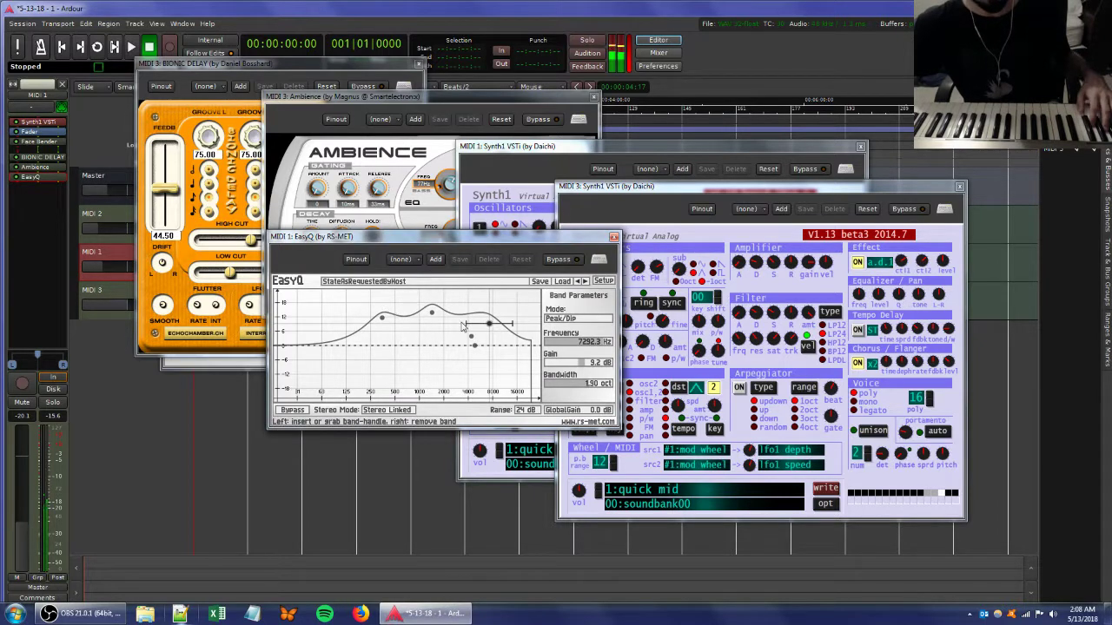
{"action": "left_click_drag", "start_coordinate": [491, 325], "coordinate": [496, 346]}
{"action": "left_click", "coordinate": [464, 323]}
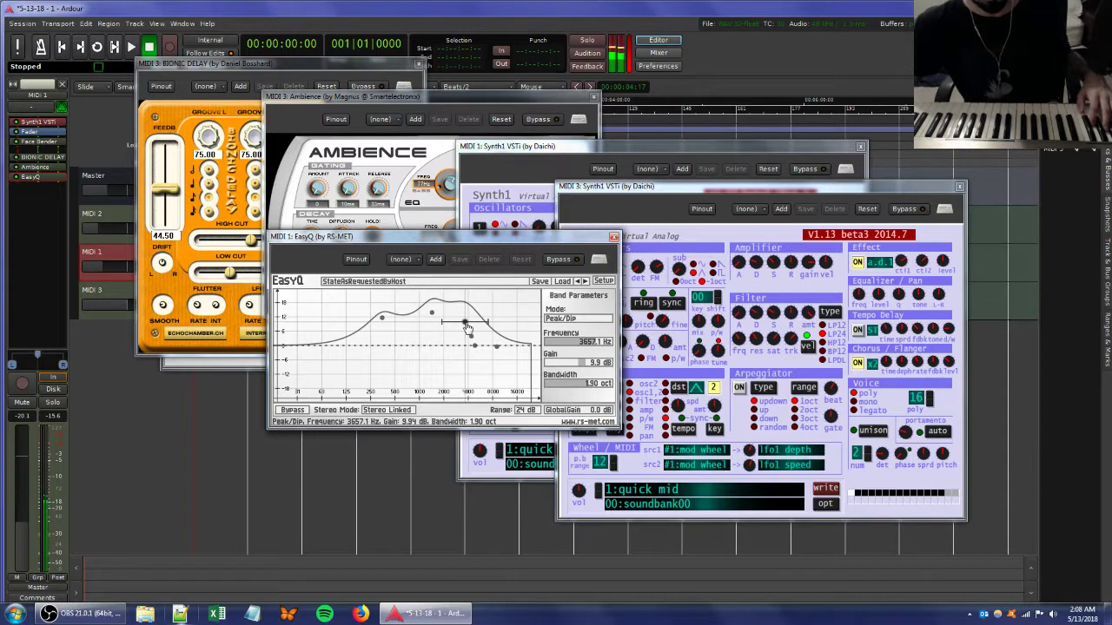
- Lower the wet level of MIDI 3's Ambience reverb and adjust the filter resonance in MIDI 3's Synth1
{"action": "left_click", "coordinate": [396, 139]}
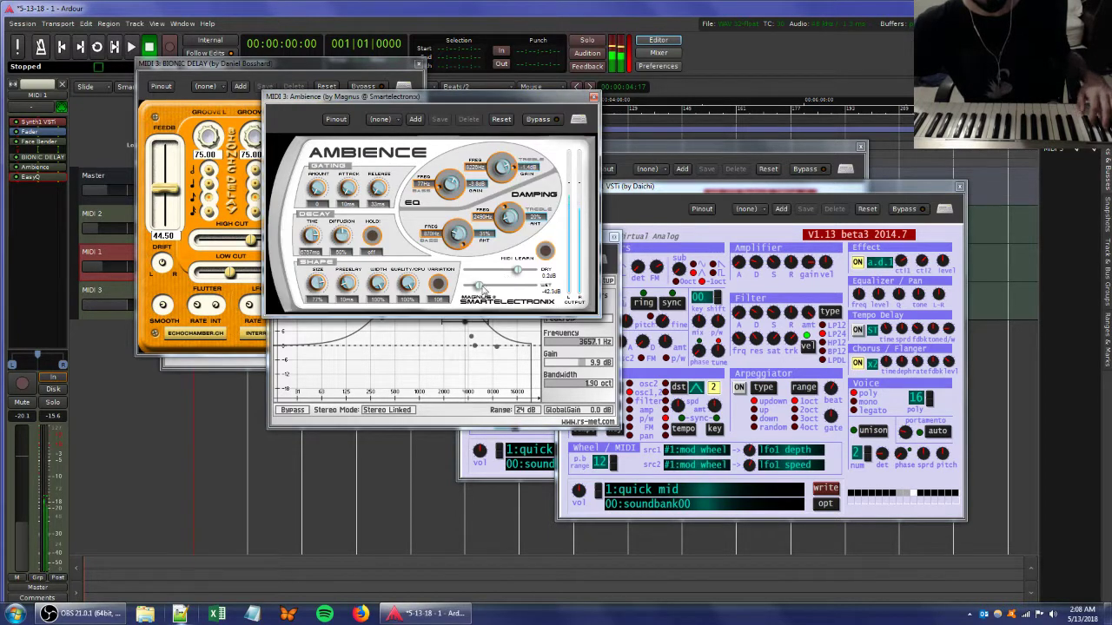
{"action": "left_click", "coordinate": [648, 148]}
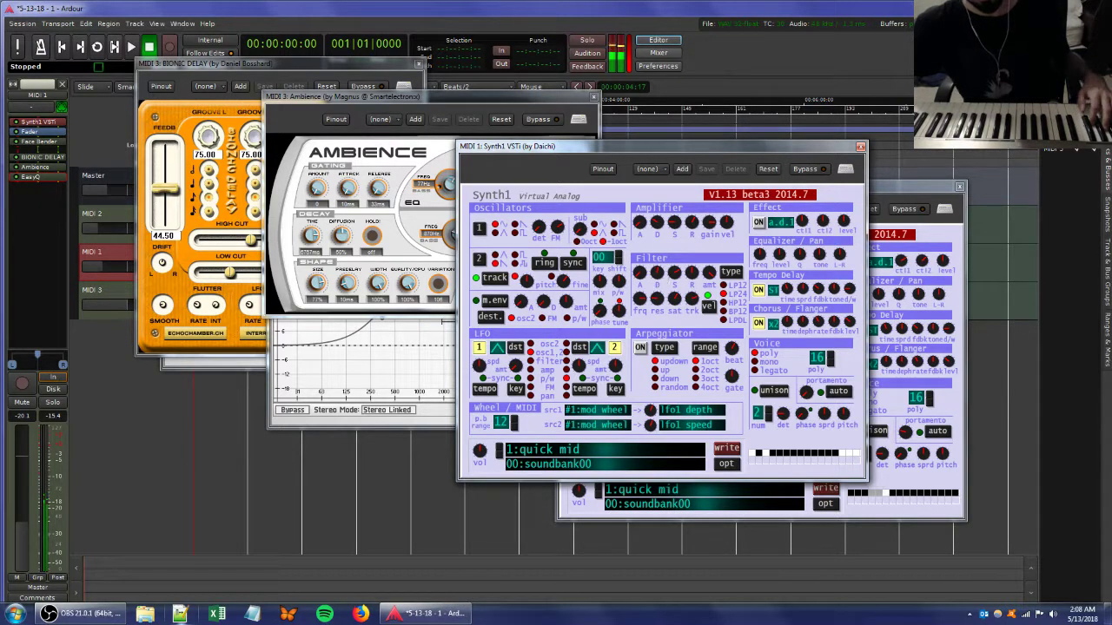
{"action": "left_click", "coordinate": [886, 195]}
{"action": "left_click_drag", "start_coordinate": [750, 345], "coordinate": [752, 359]}
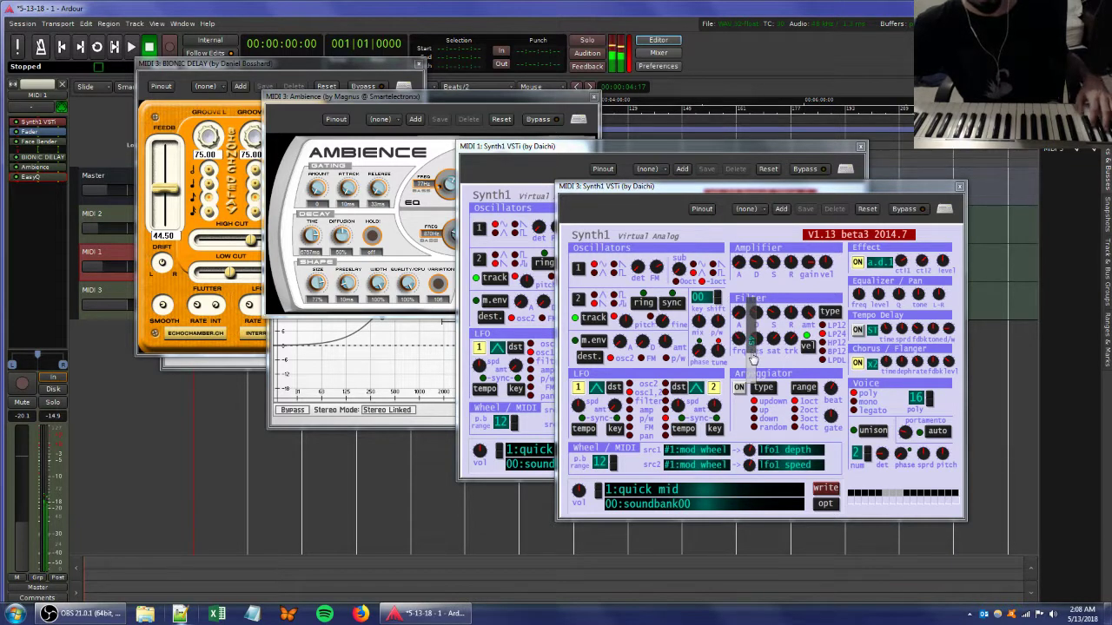
- Adjust the filter saturation in MIDI 1's Synth1, closing and reopening its plugin window
{"action": "left_click", "coordinate": [556, 147]}
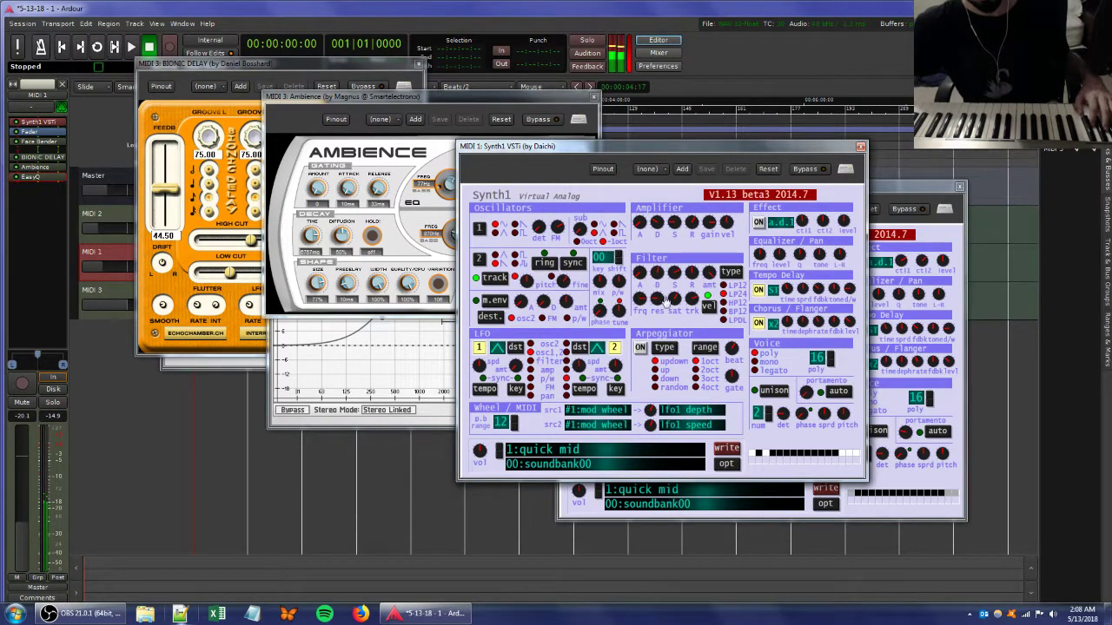
{"action": "left_click_drag", "start_coordinate": [669, 300], "coordinate": [123, 253]}
{"action": "double_click", "coordinate": [48, 124]}
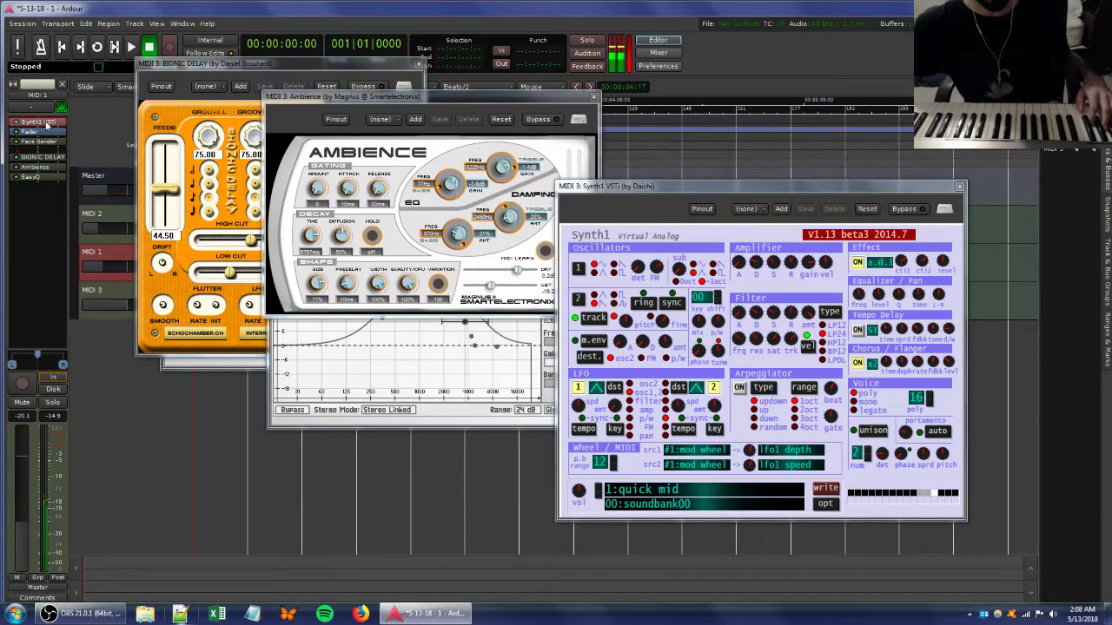
{"action": "double_click", "coordinate": [47, 124]}
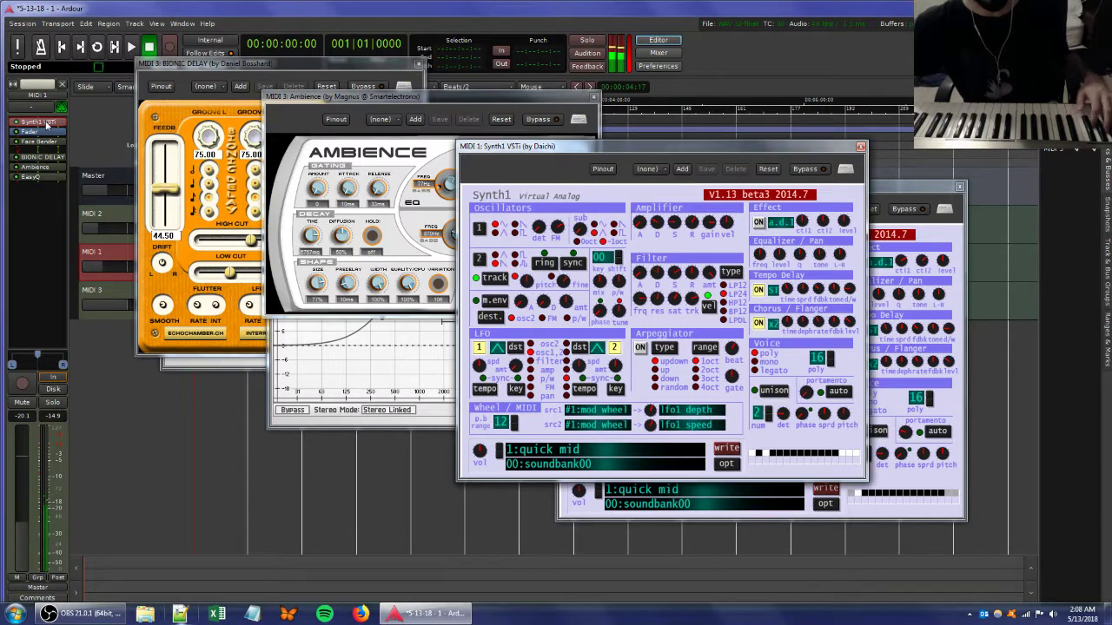
- Adjust the amplifier release, filter resonance and filter tracking in MIDI 1's Synth1, and select oscillator 2's waveform
{"action": "double_click", "coordinate": [33, 178]}
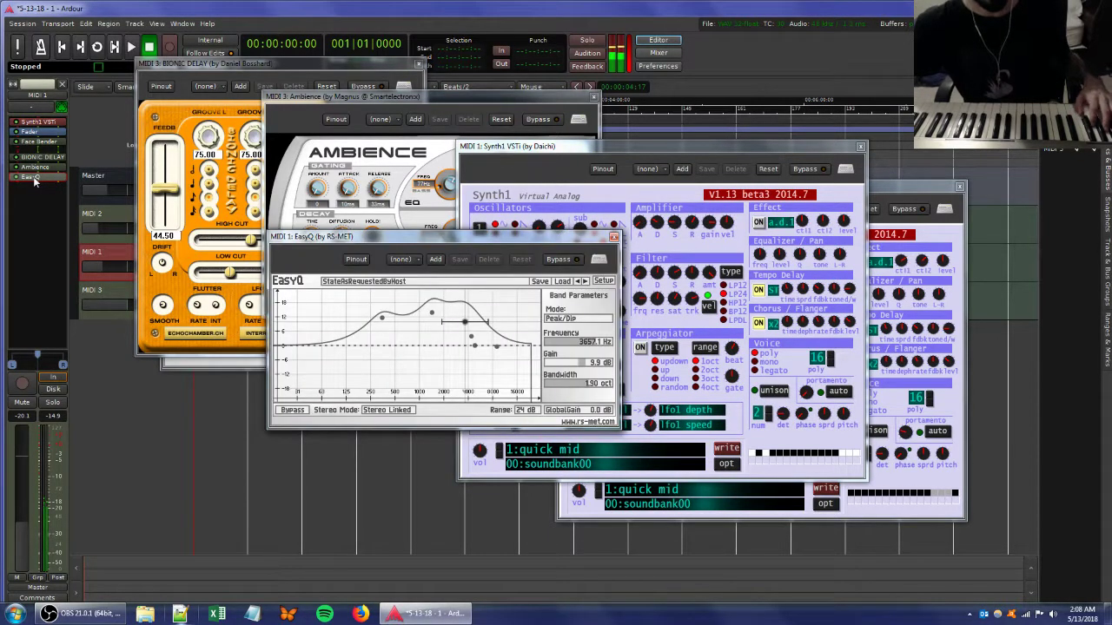
{"action": "left_click", "coordinate": [639, 146]}
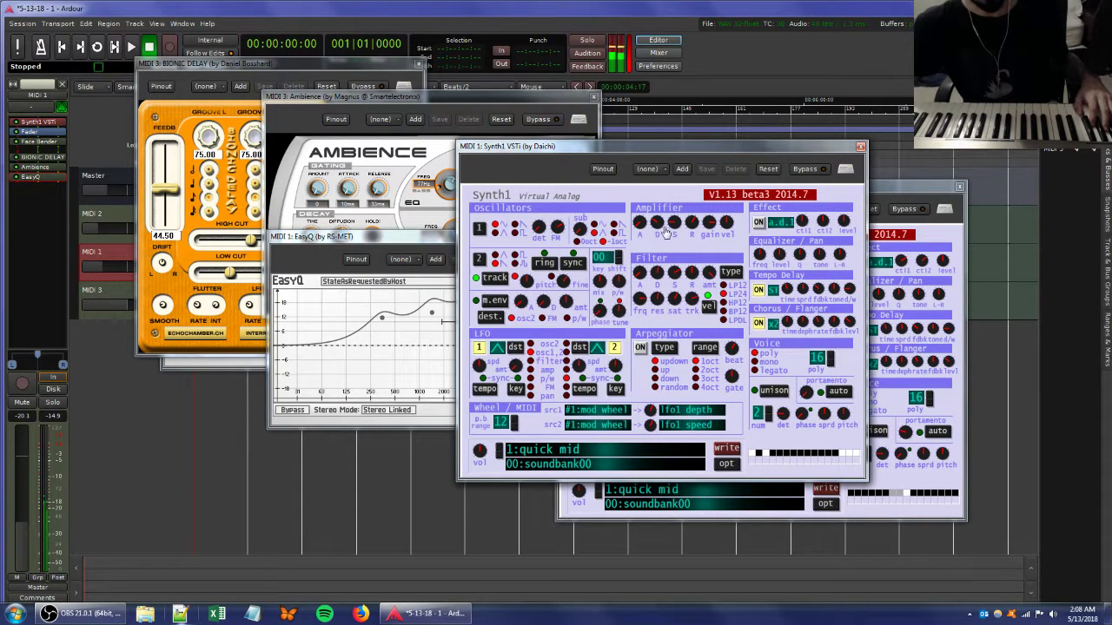
{"action": "left_click_drag", "start_coordinate": [686, 233], "coordinate": [686, 244]}
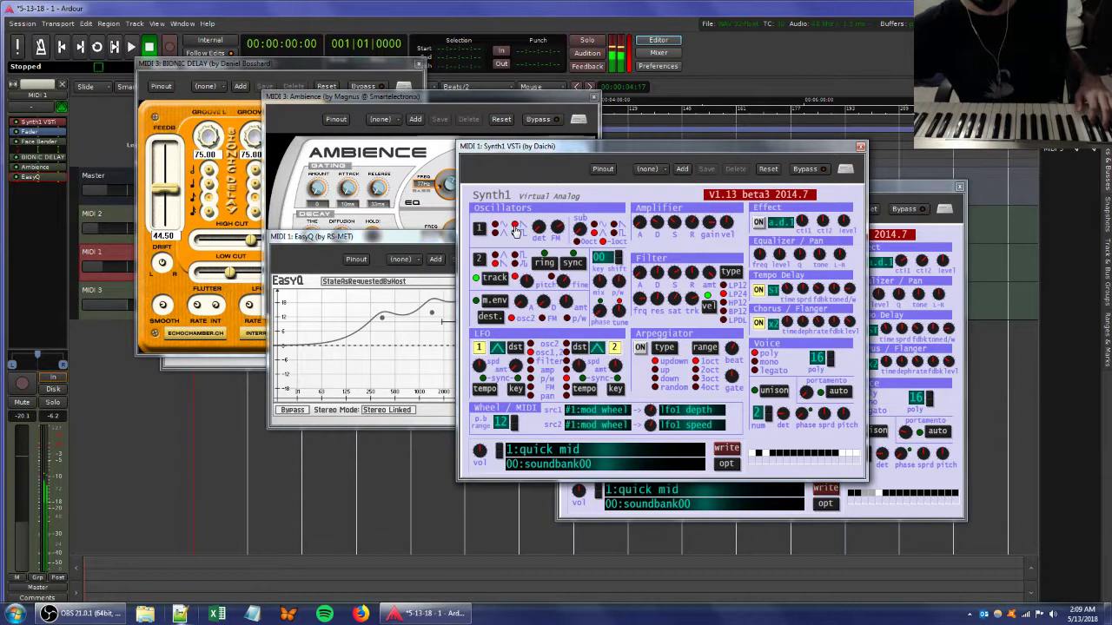
{"action": "mouse_move", "coordinate": [659, 306]}
{"action": "left_mouse_down"}
{"action": "mouse_move", "coordinate": [665, 280]}
{"action": "mouse_move", "coordinate": [653, 320]}
{"action": "mouse_move", "coordinate": [673, 295]}
{"action": "left_mouse_up"}
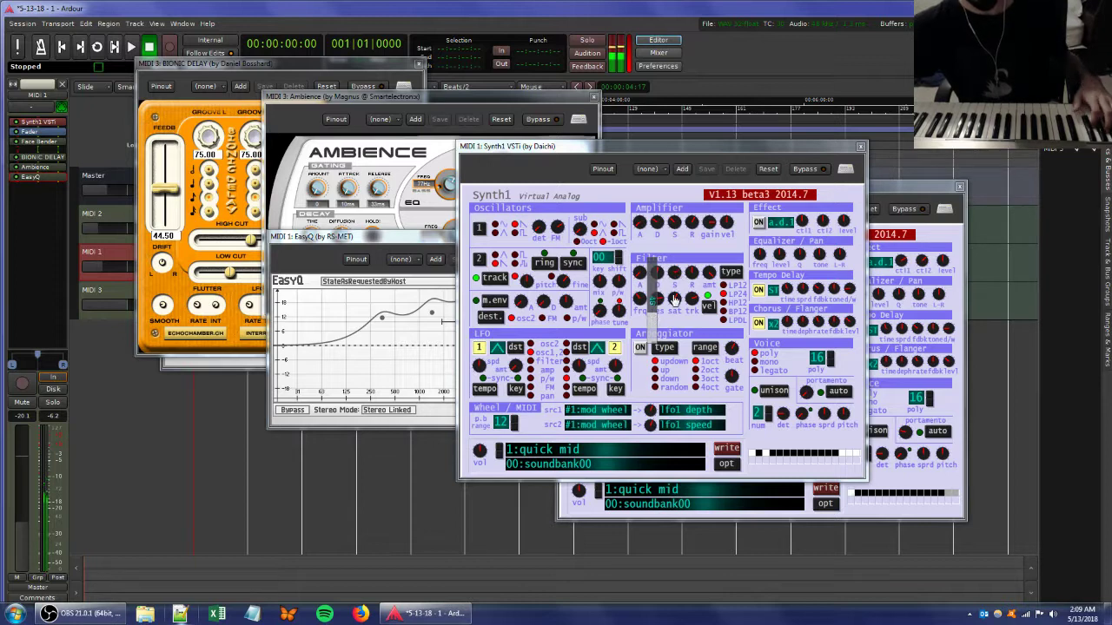
{"action": "left_click_drag", "start_coordinate": [688, 223], "coordinate": [683, 228]}
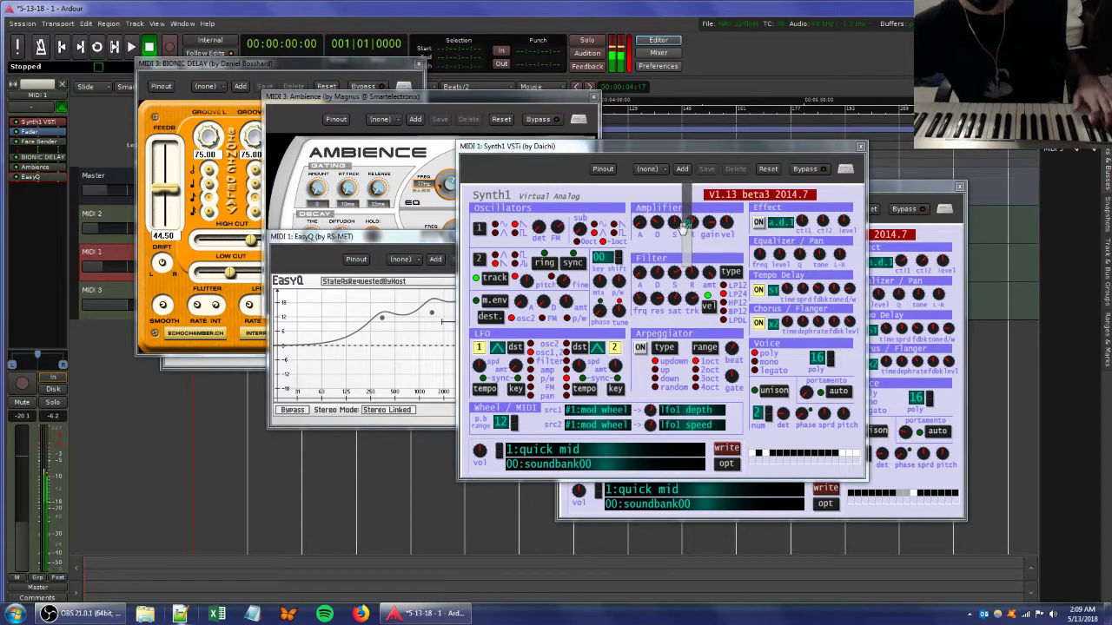
{"action": "left_click_drag", "start_coordinate": [691, 298], "coordinate": [683, 294]}
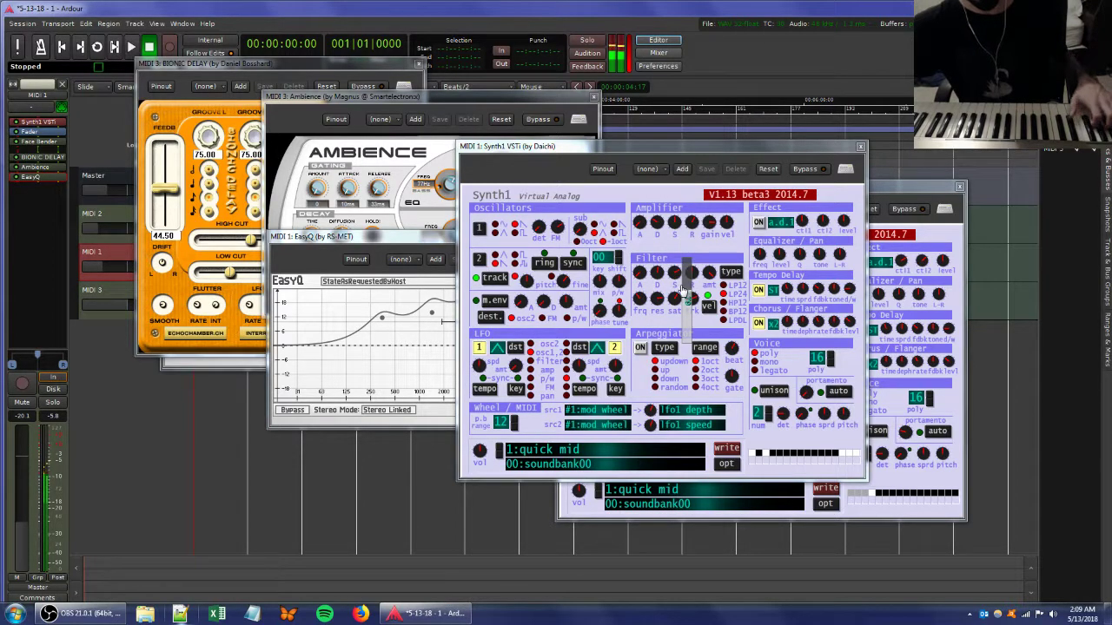
{"action": "left_click", "coordinate": [495, 261]}
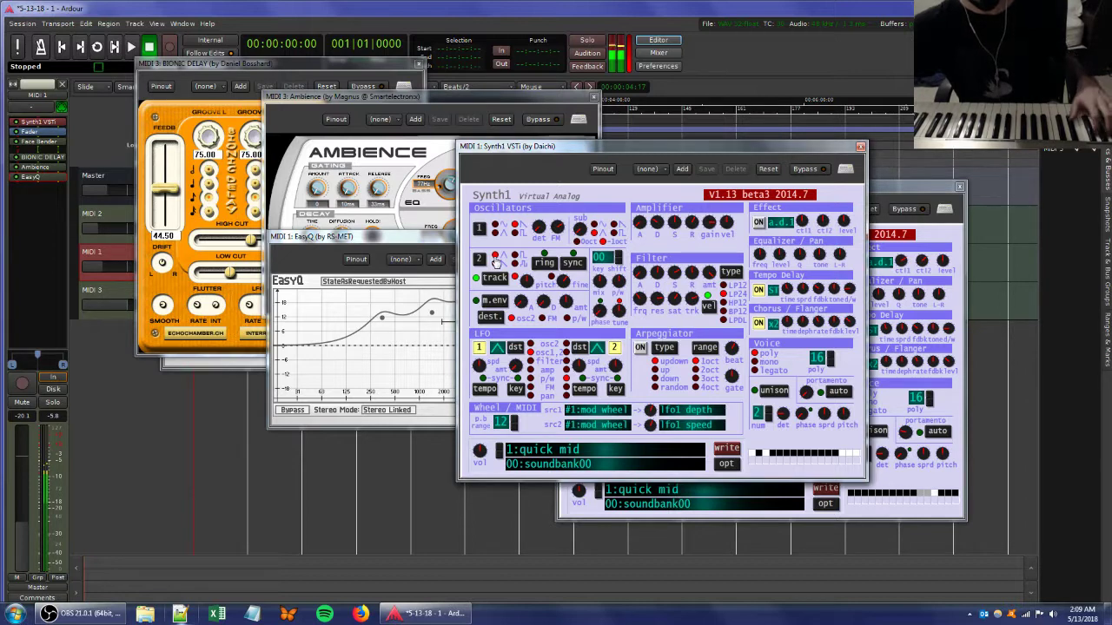
- Raise the wet level of MIDI 1's Ambience reverb to 2.1 dB and open the track's Face Bender
{"action": "double_click", "coordinate": [31, 167]}
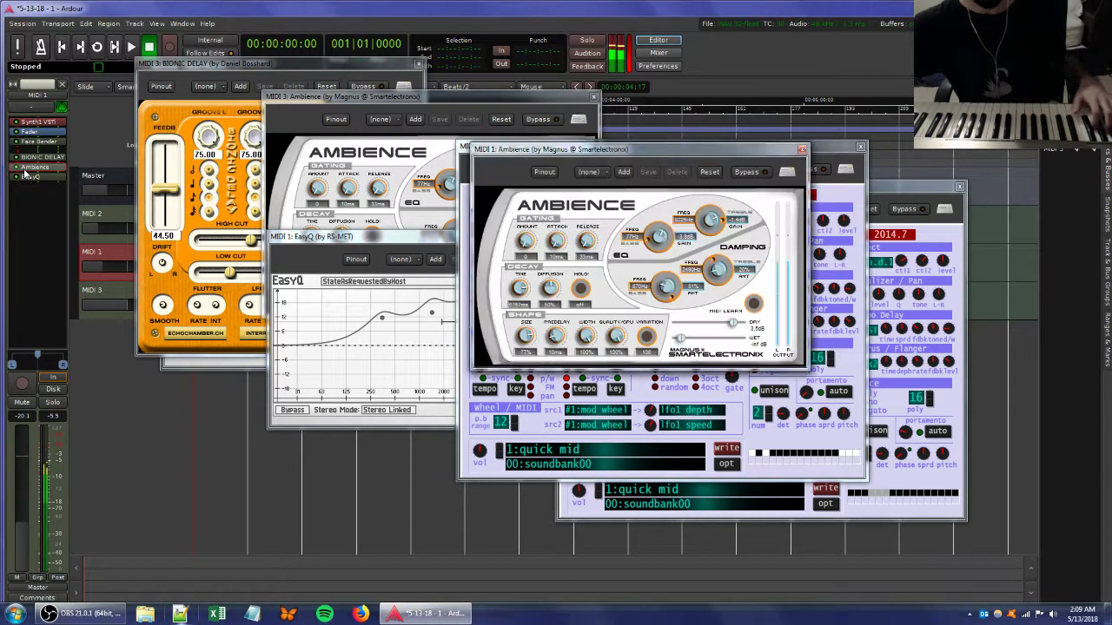
{"action": "left_click_drag", "start_coordinate": [681, 339], "coordinate": [730, 341]}
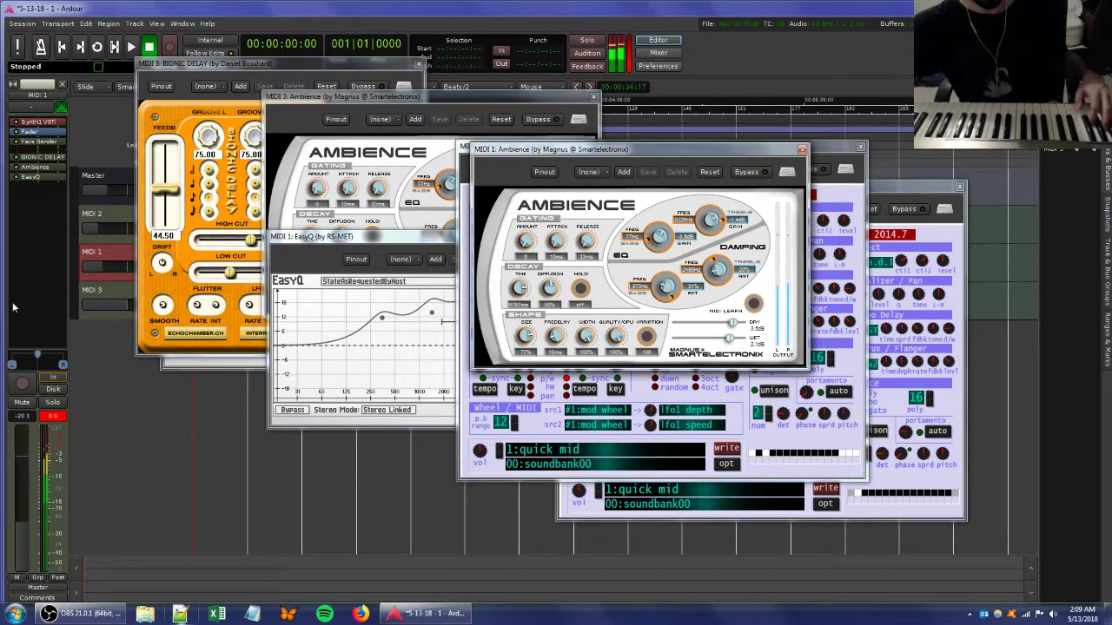
{"action": "double_click", "coordinate": [33, 140]}
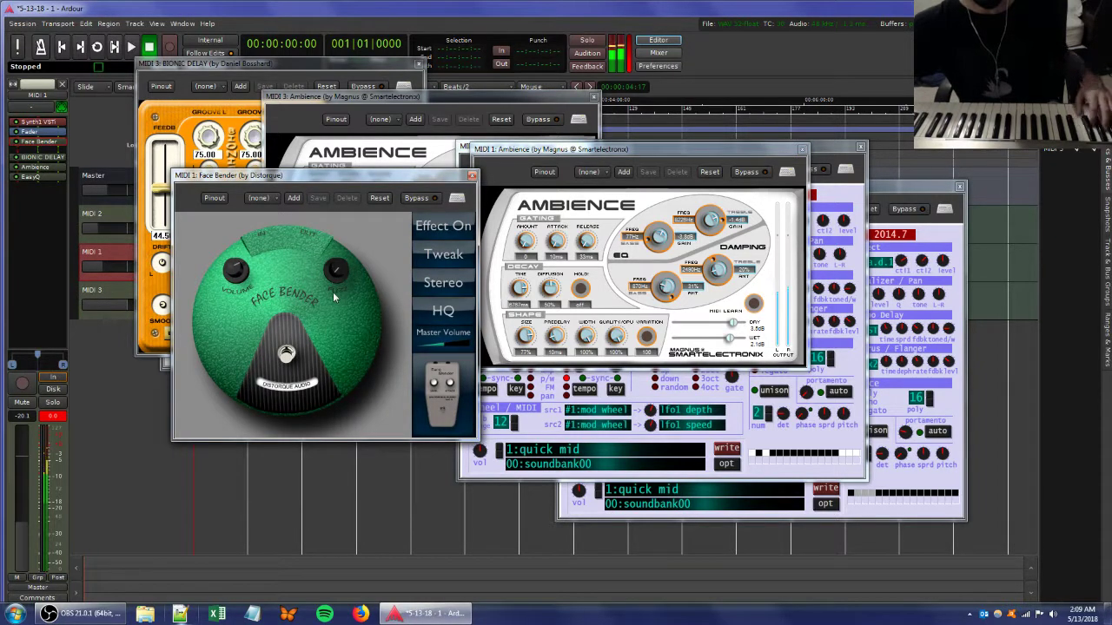
- Adjust the filter saturation in MIDI 1's Synth1 and set MIDI 3's Bionic Delay mix to 17
{"action": "left_click", "coordinate": [830, 156]}
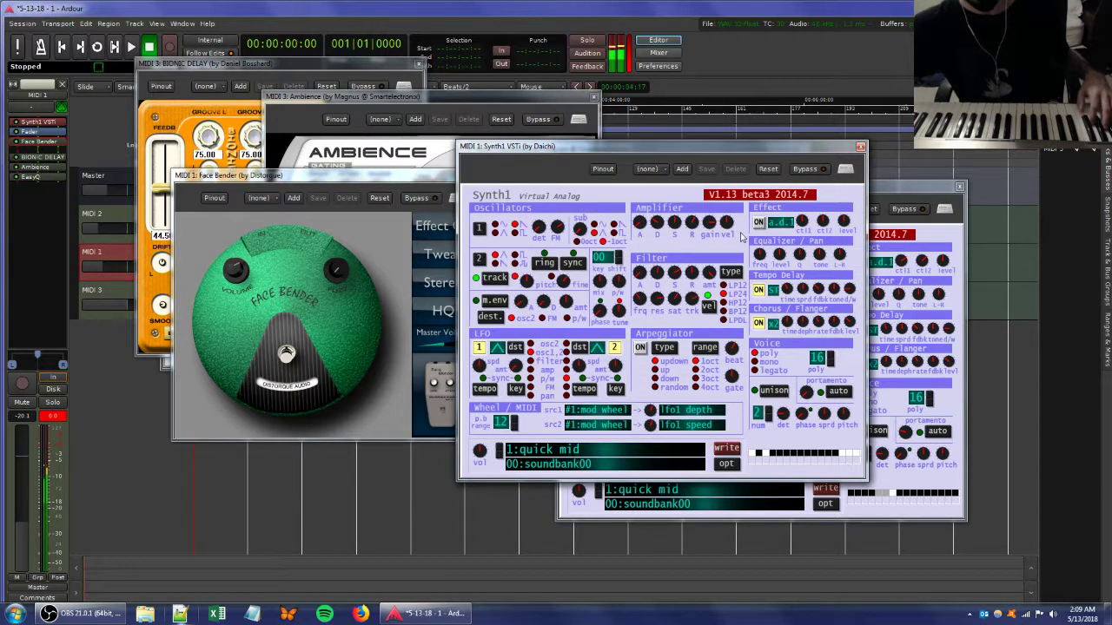
{"action": "left_click_drag", "start_coordinate": [671, 302], "coordinate": [649, 291]}
{"action": "left_click", "coordinate": [228, 66]}
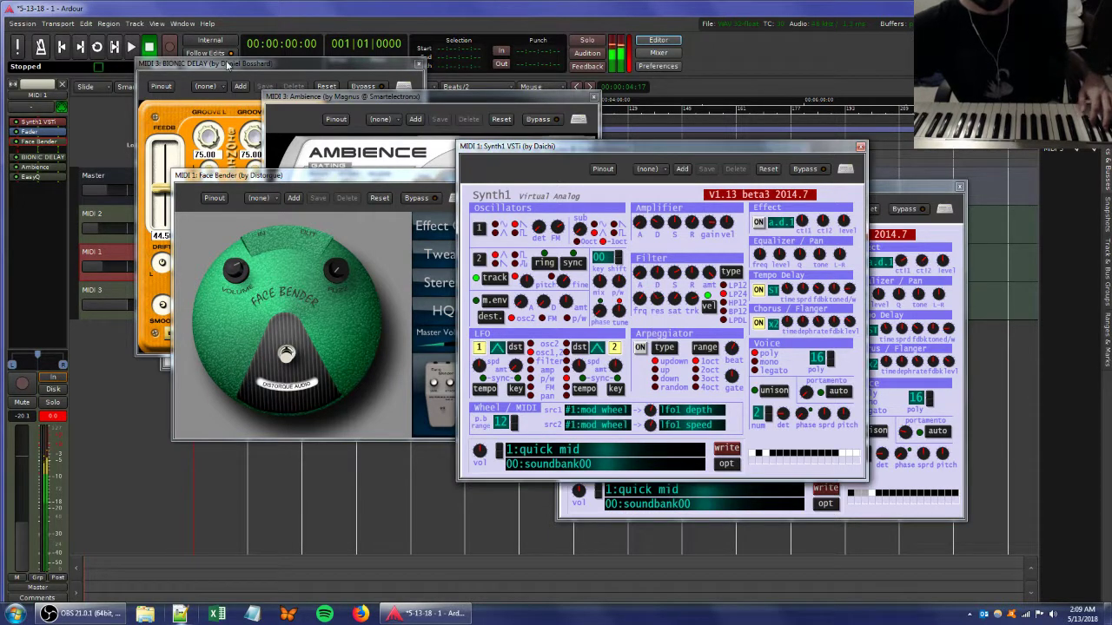
{"action": "left_click_drag", "start_coordinate": [302, 191], "coordinate": [305, 224]}
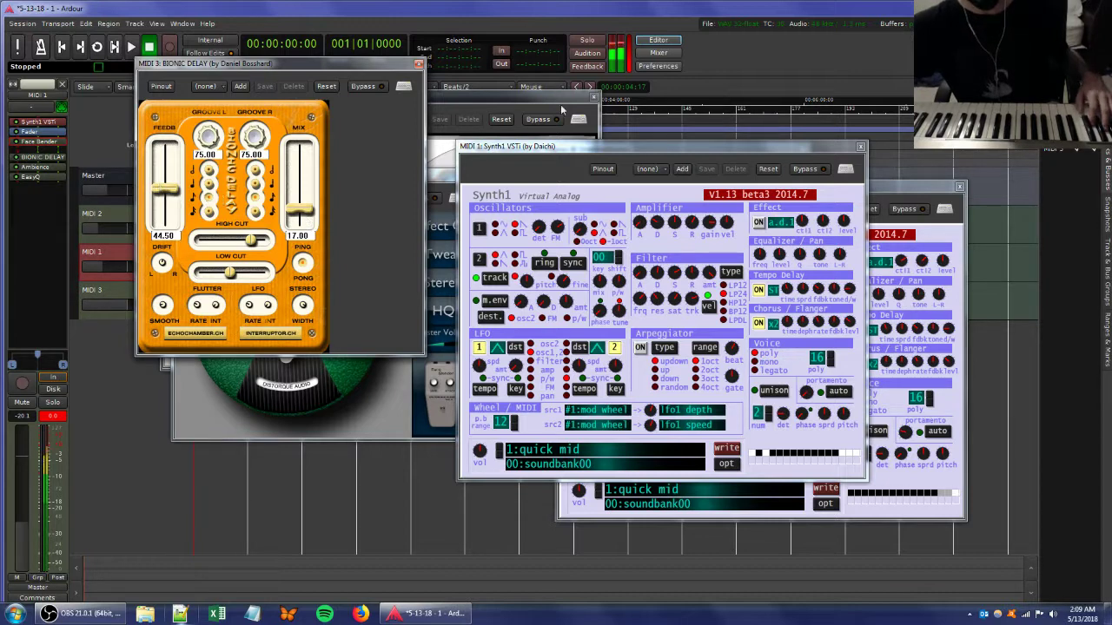
- Adjust the amplifier sustain, effect level and filter resonance in MIDI 3's Synth1
{"action": "left_click", "coordinate": [908, 186]}
{"action": "left_click_drag", "start_coordinate": [773, 265], "coordinate": [771, 287]}
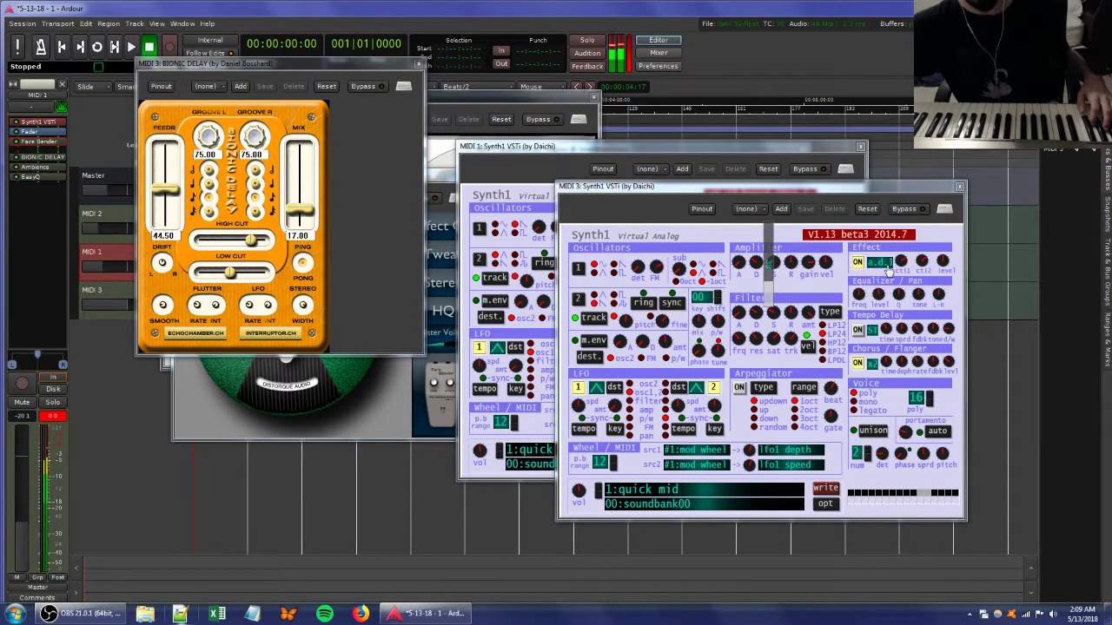
{"action": "left_click_drag", "start_coordinate": [919, 262], "coordinate": [925, 291]}
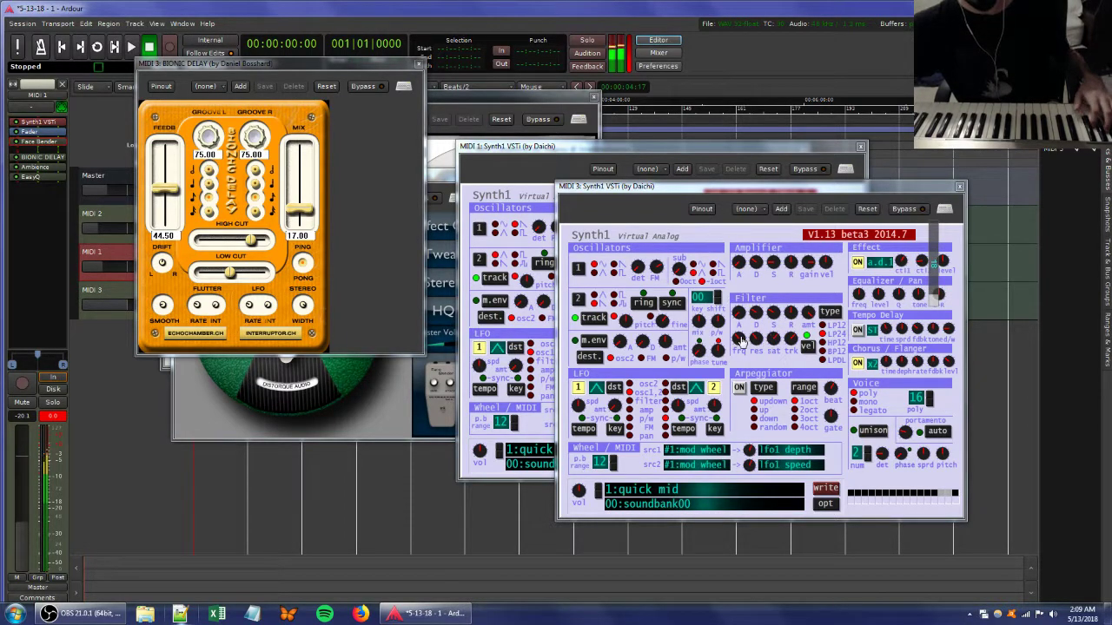
{"action": "left_click_drag", "start_coordinate": [744, 342], "coordinate": [751, 338]}
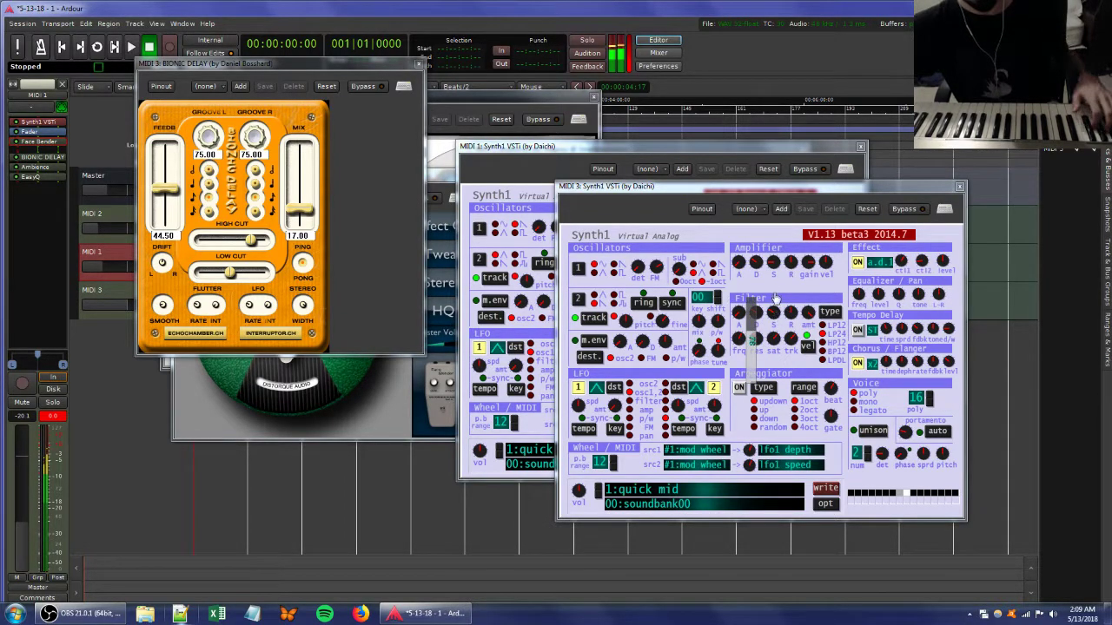
- Adjust the amplifier release and gain, the effect's ctl2 and the filter envelope's sustain in MIDI 3's Synth1
{"action": "left_click_drag", "start_coordinate": [788, 263], "coordinate": [781, 339]}
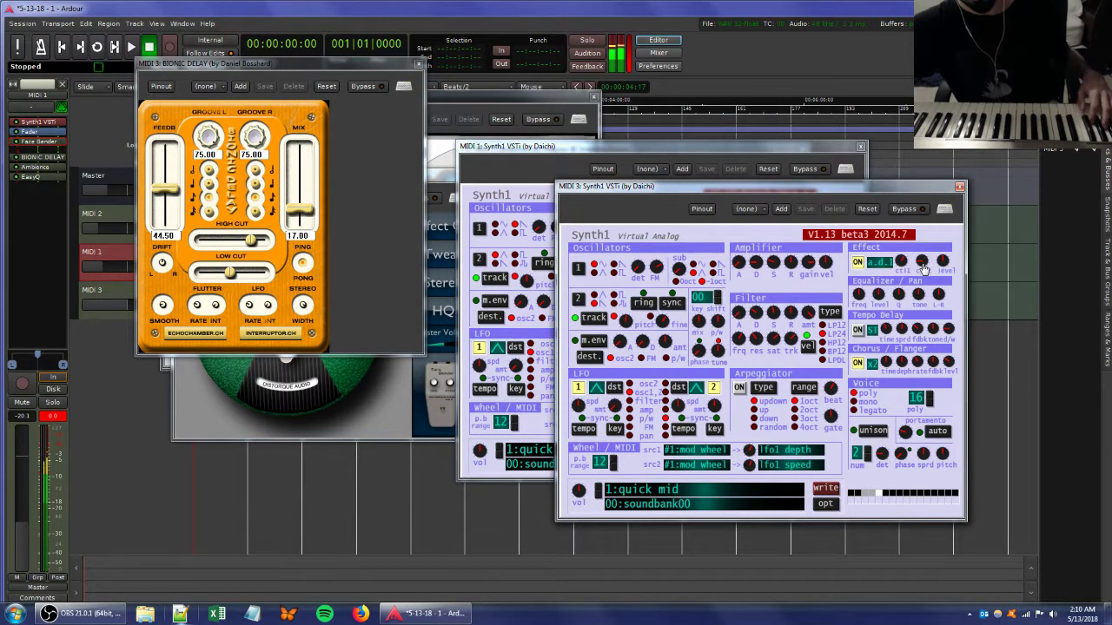
{"action": "left_click_drag", "start_coordinate": [923, 269], "coordinate": [615, 268]}
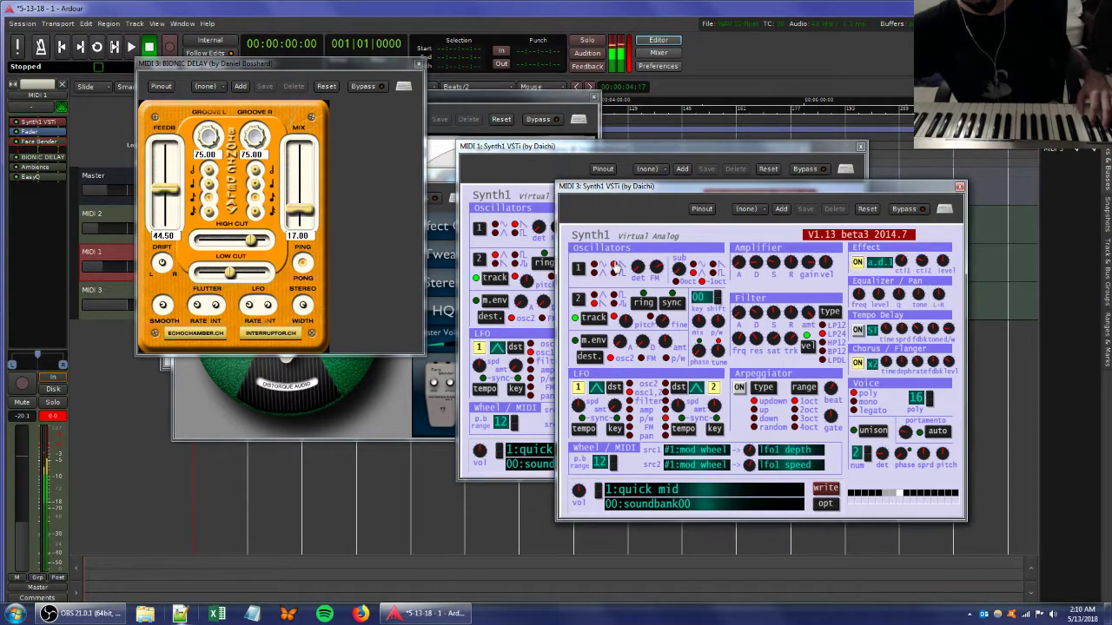
{"action": "mouse_move", "coordinate": [756, 344]}
{"action": "left_mouse_down"}
{"action": "mouse_move", "coordinate": [768, 373]}
{"action": "mouse_move", "coordinate": [783, 341]}
{"action": "mouse_move", "coordinate": [775, 316]}
{"action": "mouse_move", "coordinate": [786, 340]}
{"action": "mouse_move", "coordinate": [763, 318]}
{"action": "mouse_move", "coordinate": [788, 353]}
{"action": "mouse_move", "coordinate": [754, 325]}
{"action": "mouse_move", "coordinate": [774, 334]}
{"action": "left_mouse_up"}
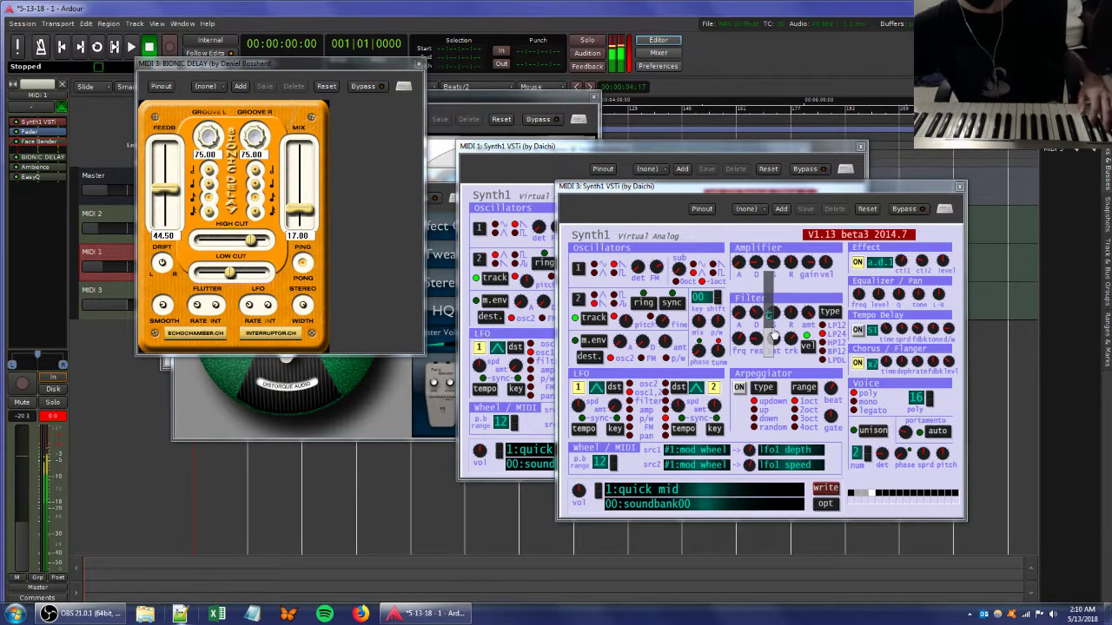
{"action": "left_click_drag", "start_coordinate": [801, 262], "coordinate": [788, 320]}
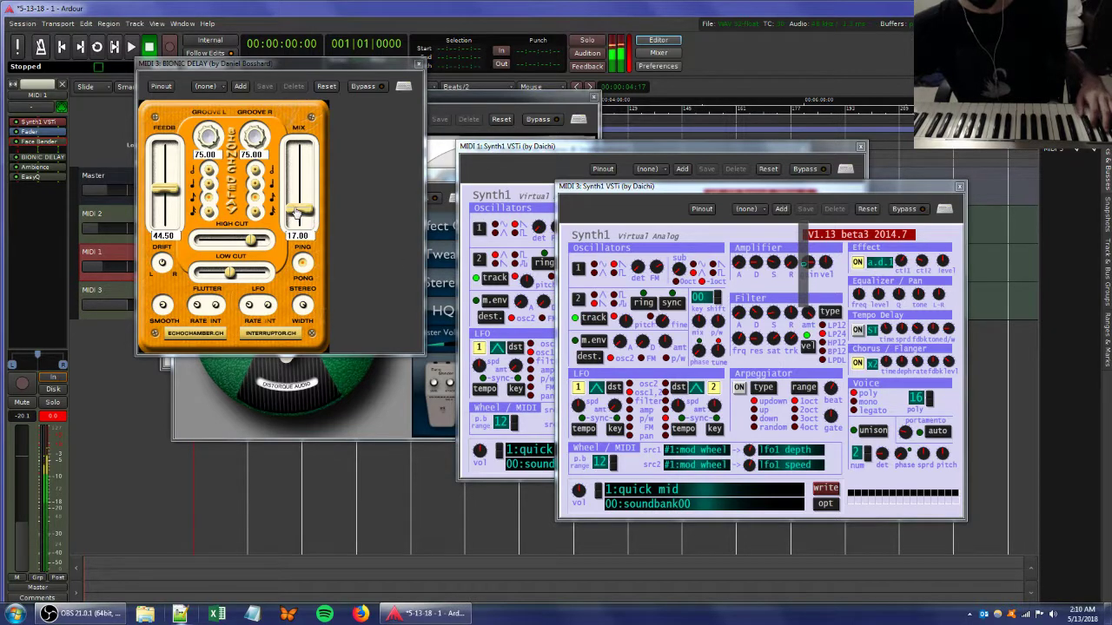
- Set MIDI 3's Bionic Delay to mix 46.5, left groove 50 and right groove 50.21, and raise its high cut
{"action": "left_click_drag", "start_coordinate": [298, 211], "coordinate": [279, 180]}
{"action": "left_click_drag", "start_coordinate": [219, 153], "coordinate": [209, 209]}
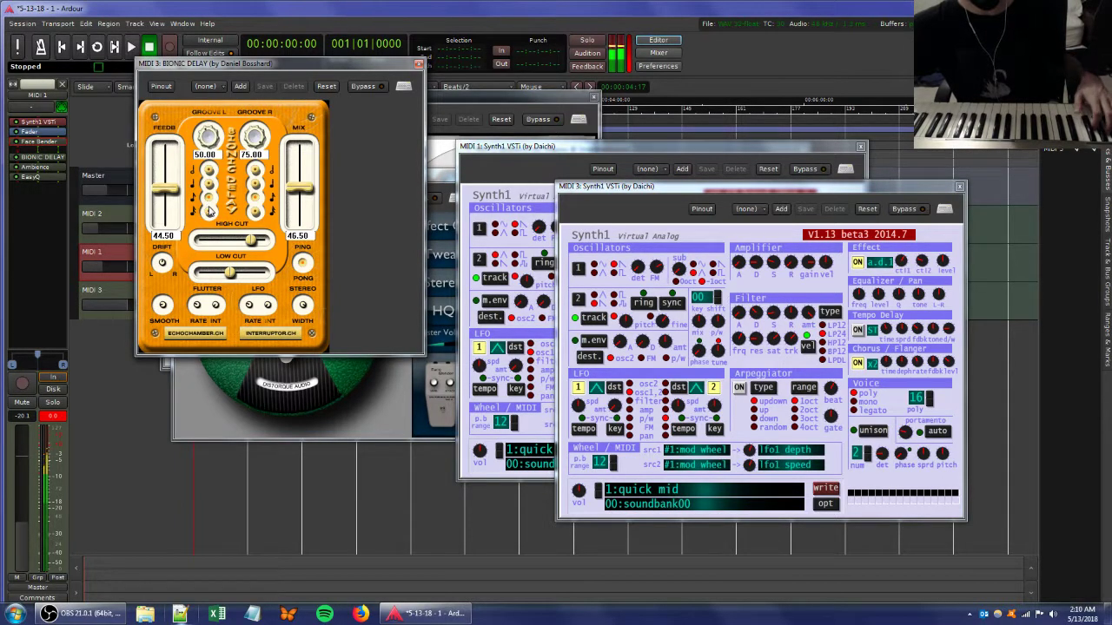
{"action": "left_click_drag", "start_coordinate": [246, 124], "coordinate": [247, 208]}
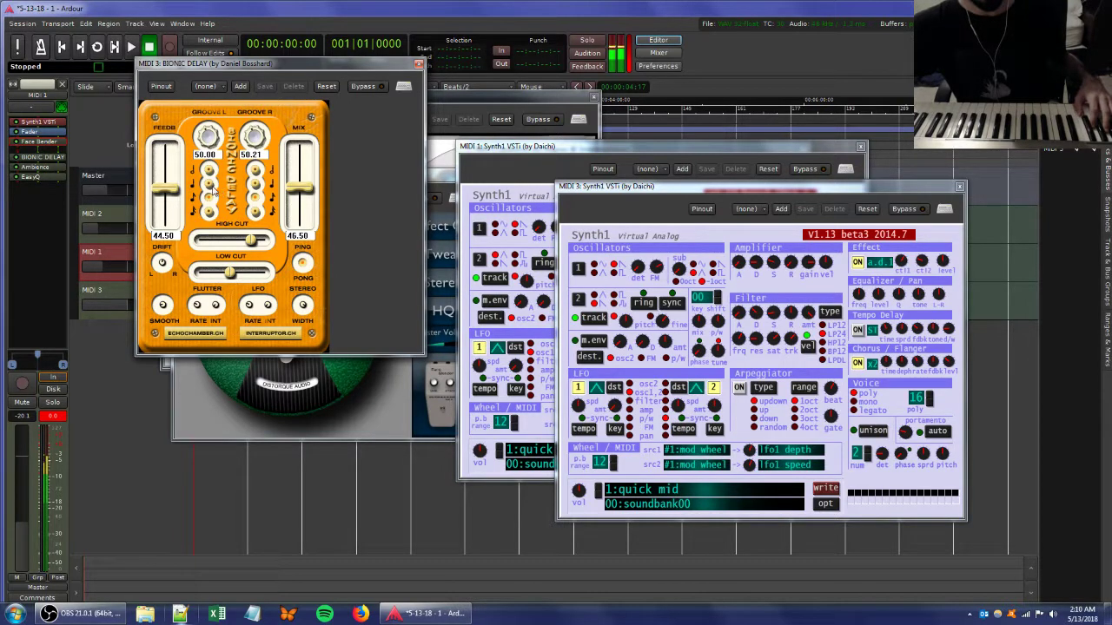
{"action": "left_click_drag", "start_coordinate": [252, 246], "coordinate": [271, 247]}
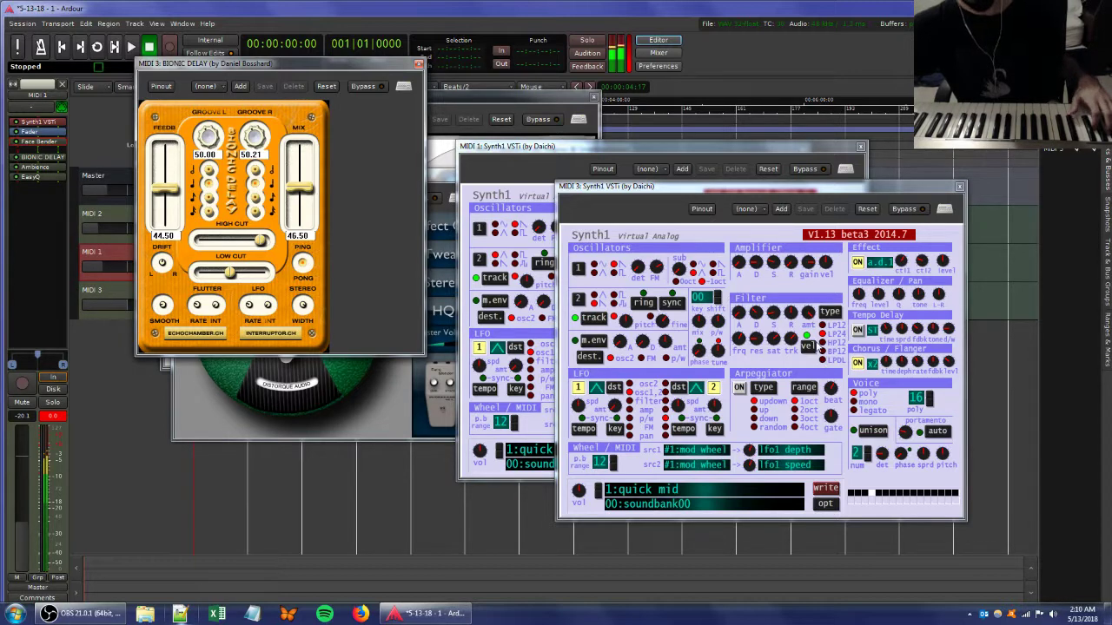
- Adjust the effect level and amplifier gain in MIDI 3's Synth1, and raise its Bionic Delay mix to 53.5
{"action": "left_click_drag", "start_coordinate": [923, 268], "coordinate": [932, 267]}
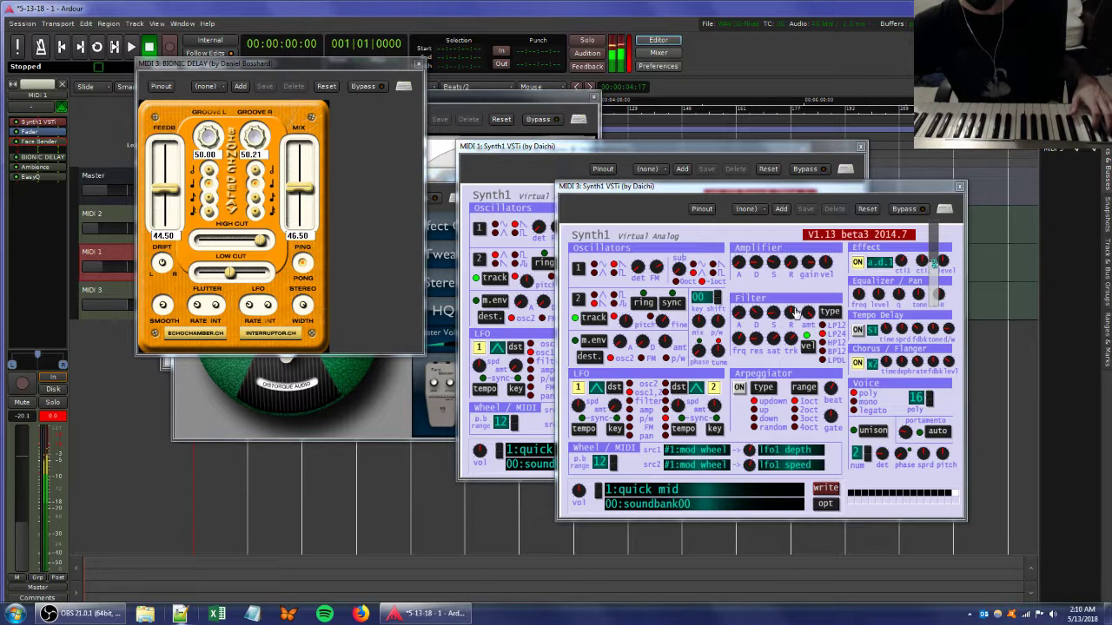
{"action": "left_click_drag", "start_coordinate": [302, 189], "coordinate": [303, 183]}
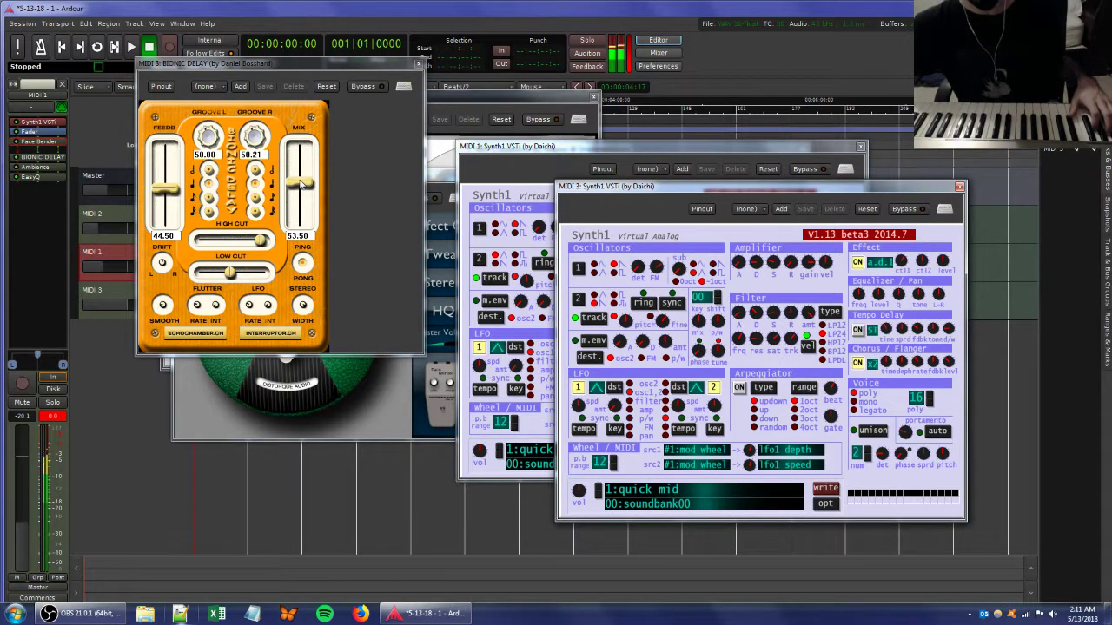
{"action": "mouse_move", "coordinate": [784, 266]}
{"action": "left_mouse_down"}
{"action": "mouse_move", "coordinate": [800, 298]}
{"action": "mouse_move", "coordinate": [796, 284]}
{"action": "left_mouse_up"}
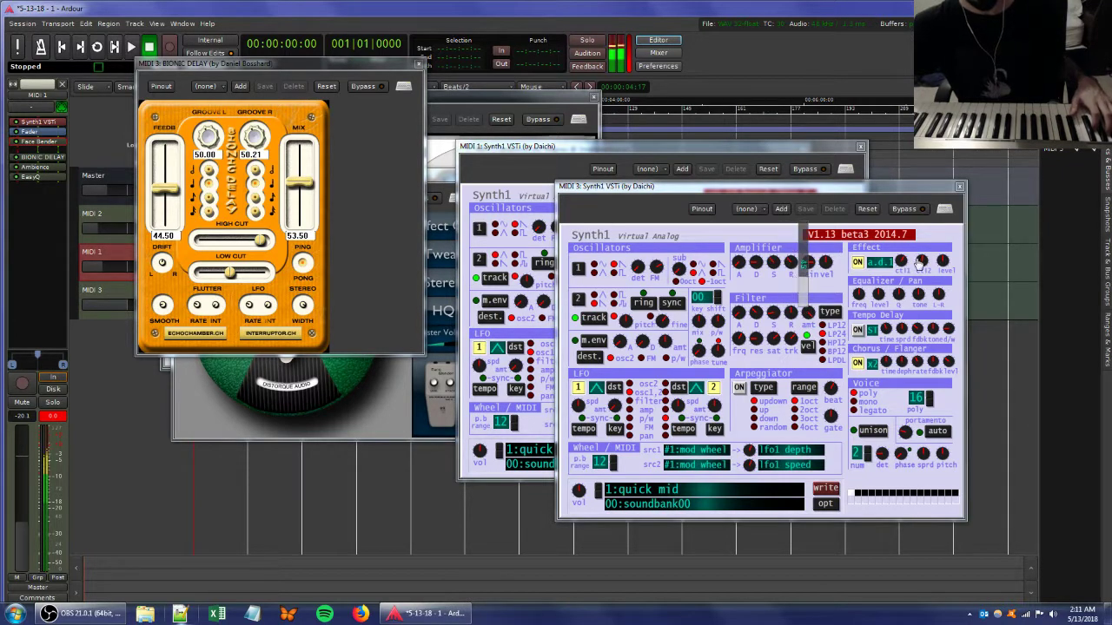
- Adjust the effect level, amplifier gain and filter saturation in MIDI 3's Synth1
{"action": "left_click_drag", "start_coordinate": [921, 264], "coordinate": [939, 277]}
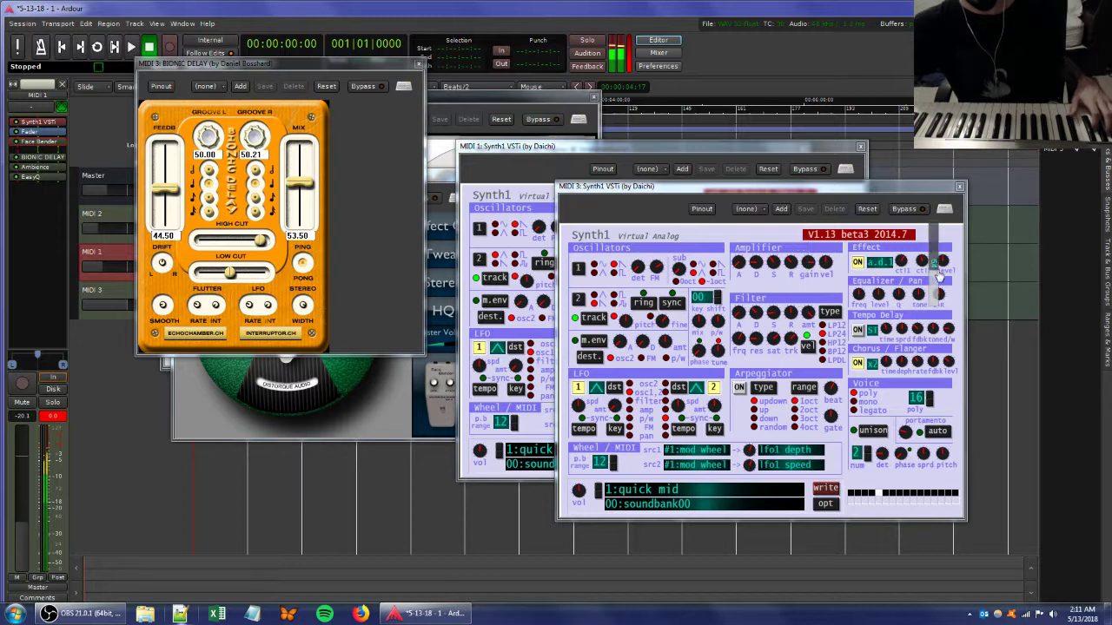
{"action": "left_click", "coordinate": [807, 263]}
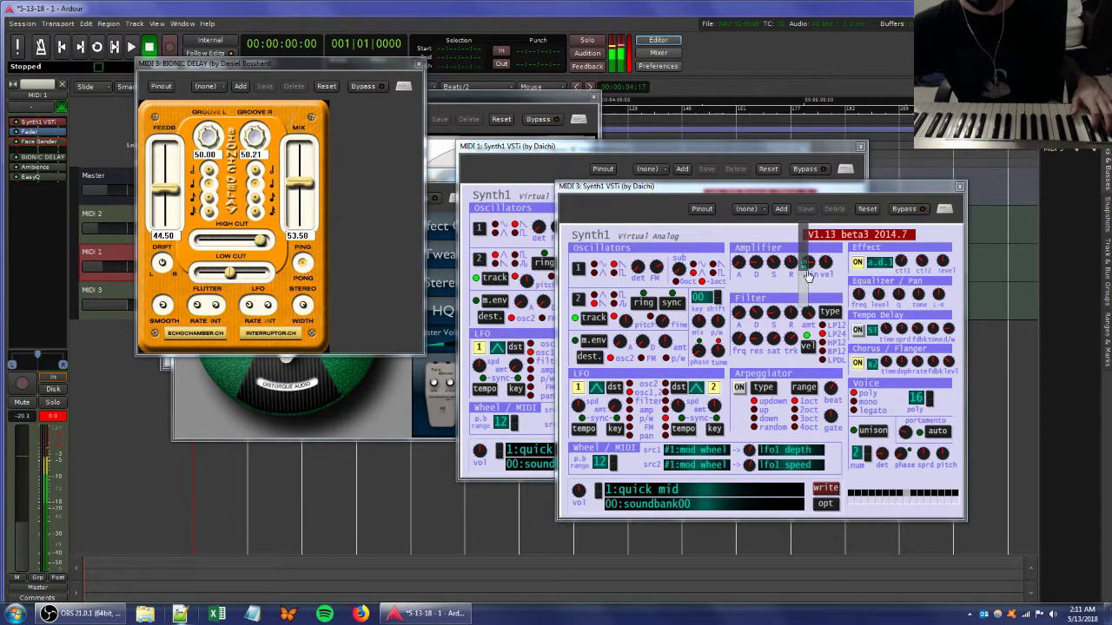
{"action": "left_click", "coordinate": [922, 263]}
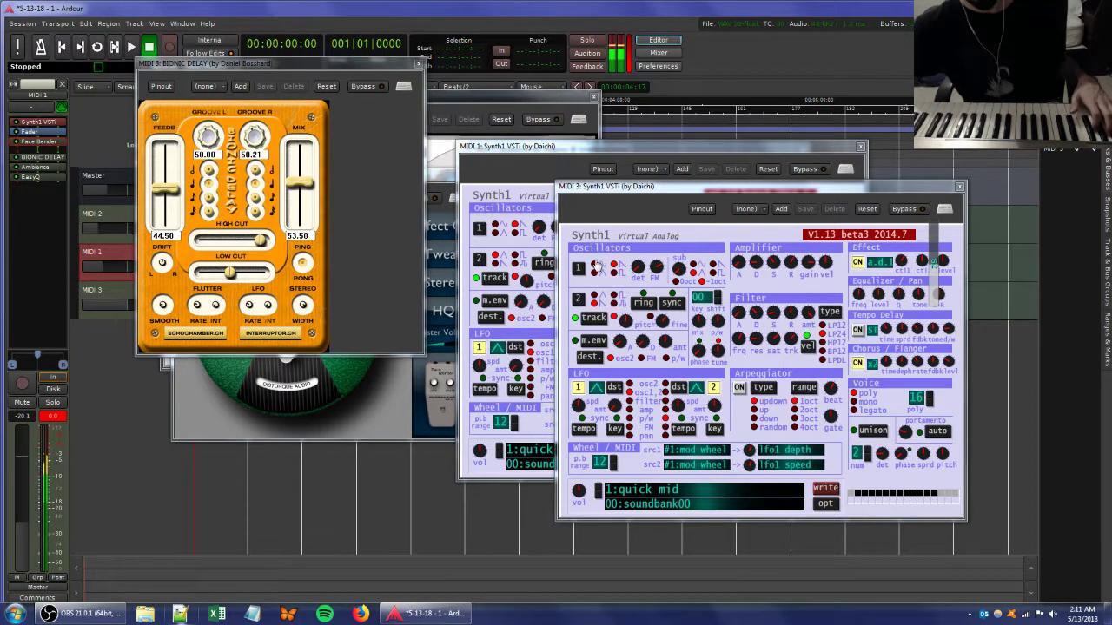
{"action": "left_click_drag", "start_coordinate": [779, 343], "coordinate": [769, 337]}
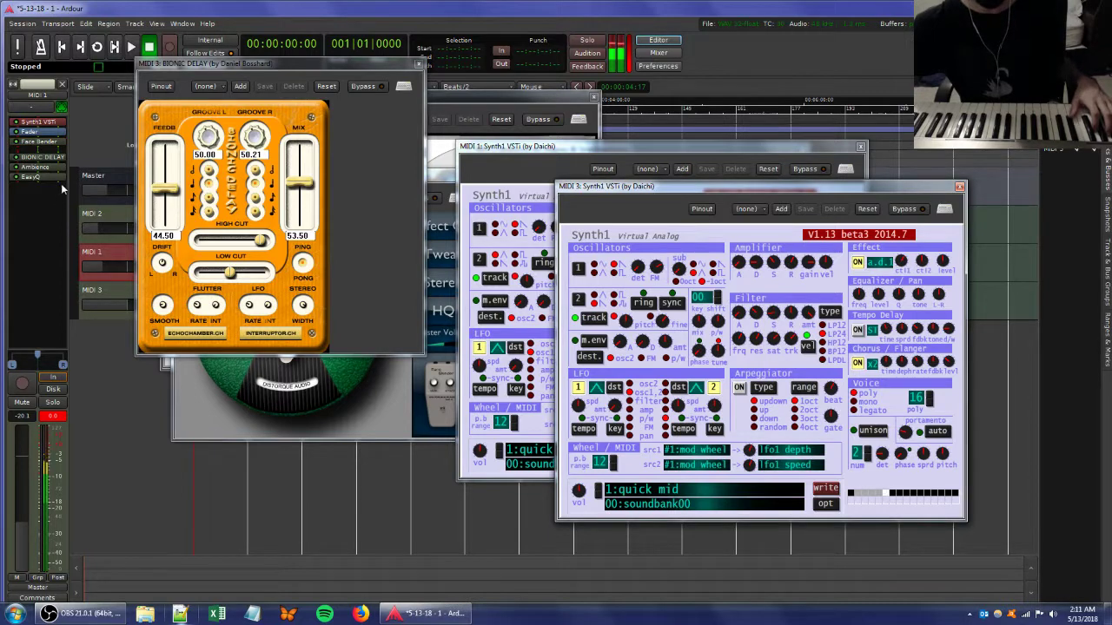
- In MIDI 3's EasyQ, set the existing band to 7660.8 Hz at -7.0 dB and add a band at 552.63 Hz with 9.7 dB gain
{"action": "left_click", "coordinate": [24, 178]}
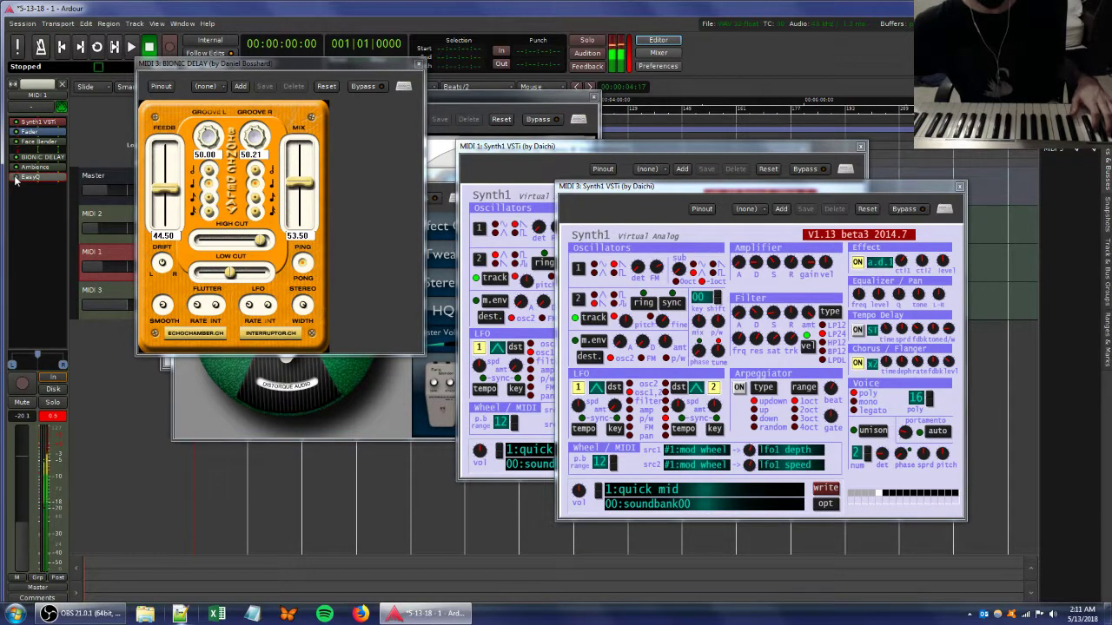
{"action": "left_click", "coordinate": [93, 300]}
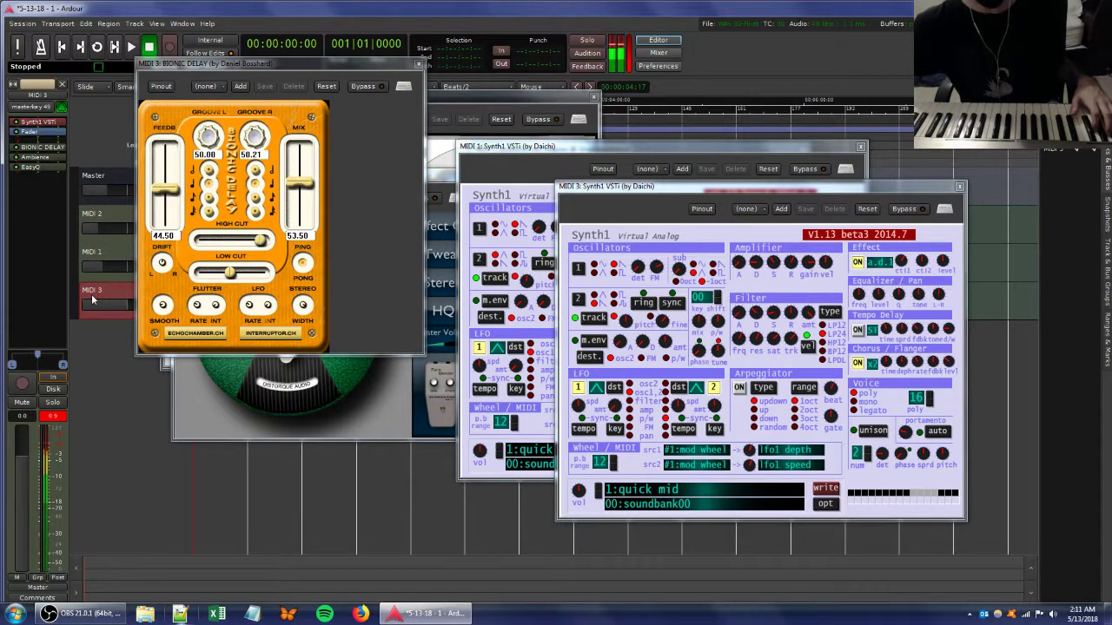
{"action": "double_click", "coordinate": [40, 166]}
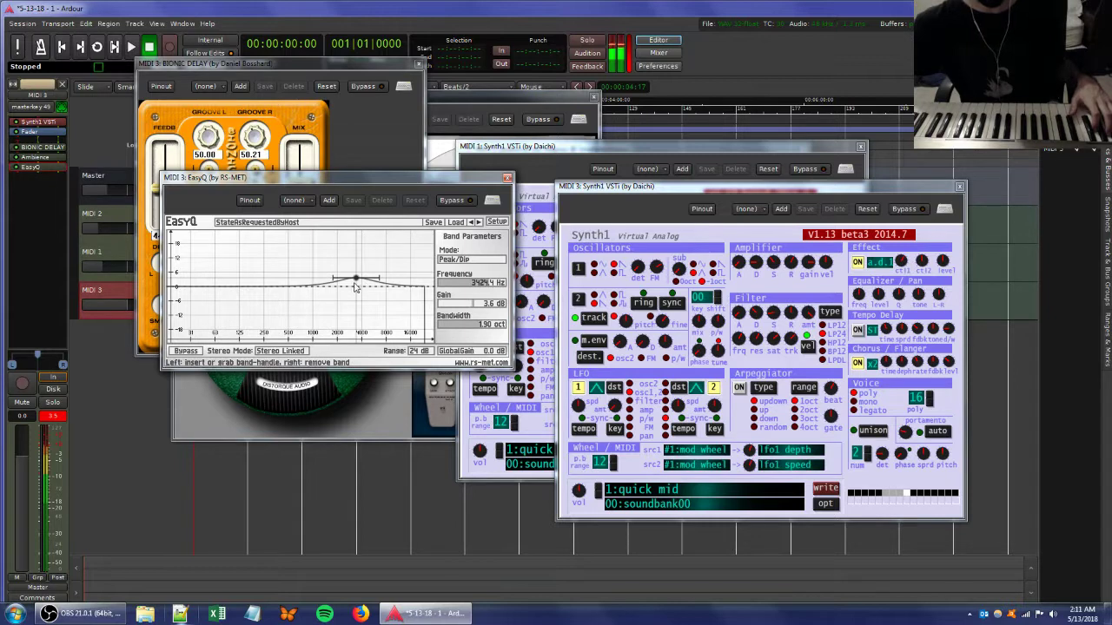
{"action": "left_click_drag", "start_coordinate": [355, 280], "coordinate": [384, 302]}
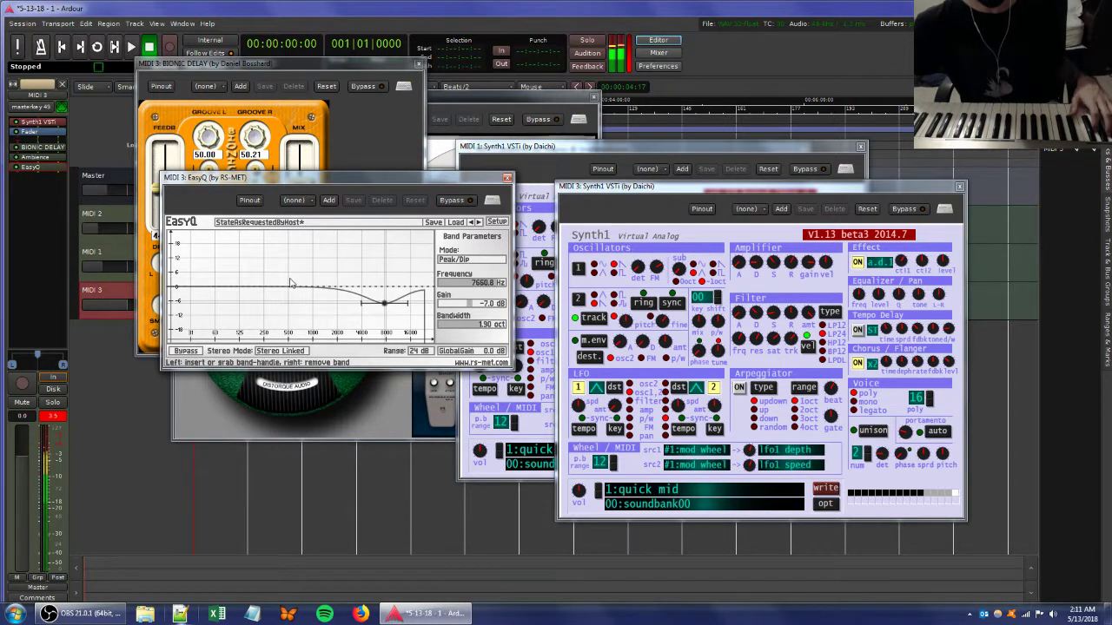
{"action": "left_click_drag", "start_coordinate": [292, 284], "coordinate": [291, 263]}
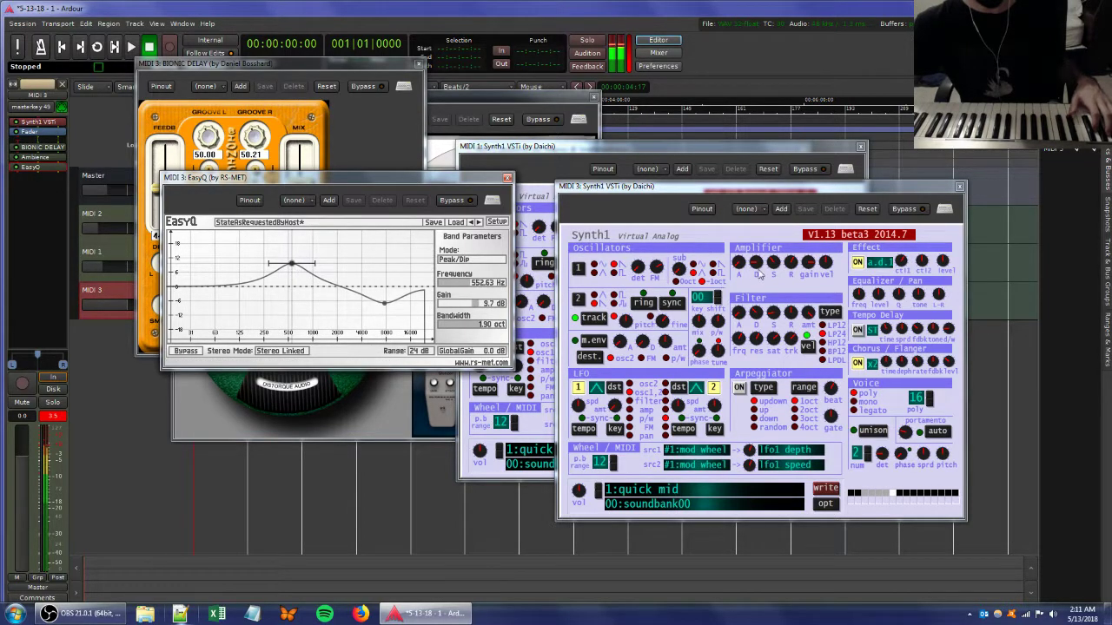
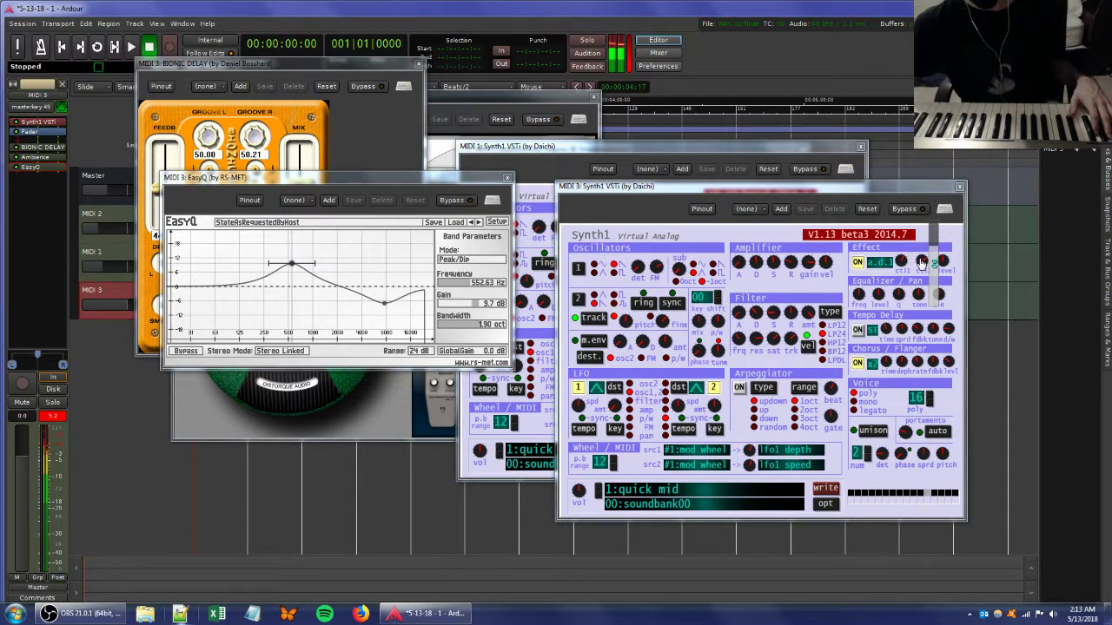
- Adjust the filter resonance and envelope release, the effect level and the amplifier gain in MIDI 3's Synth1
{"action": "left_click_drag", "start_coordinate": [745, 348], "coordinate": [753, 341]}
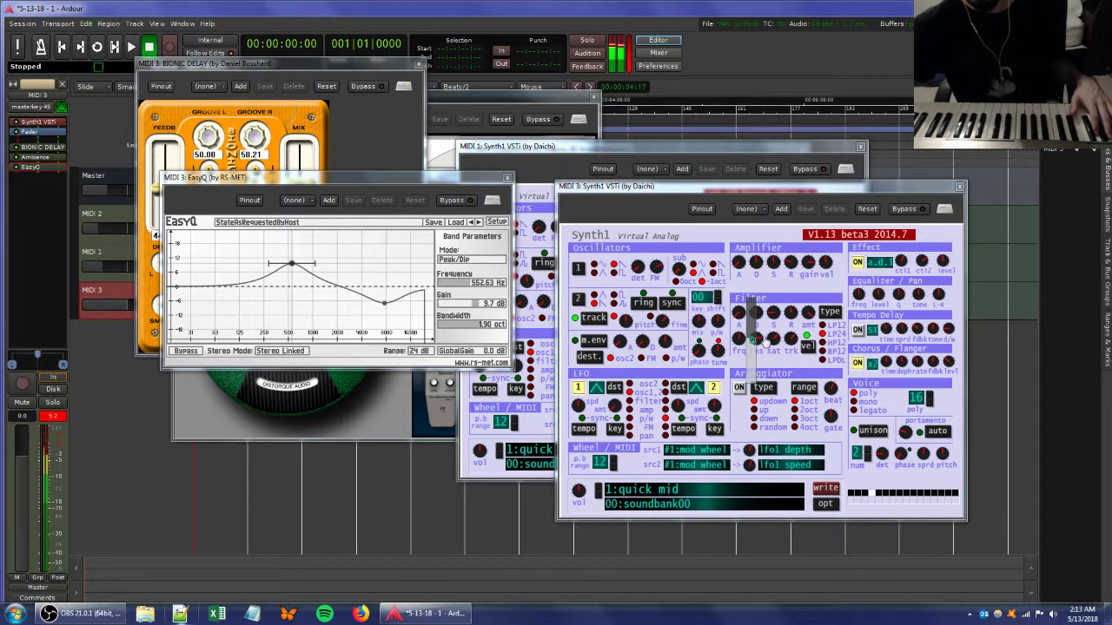
{"action": "left_click_drag", "start_coordinate": [785, 315], "coordinate": [786, 325]}
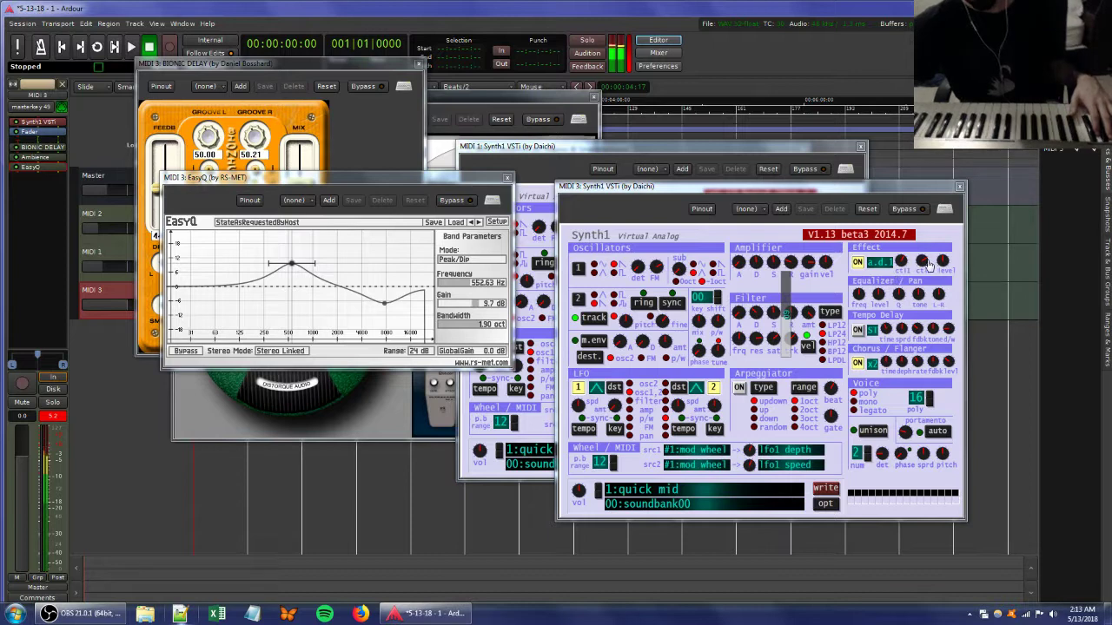
{"action": "left_click_drag", "start_coordinate": [931, 263], "coordinate": [933, 297]}
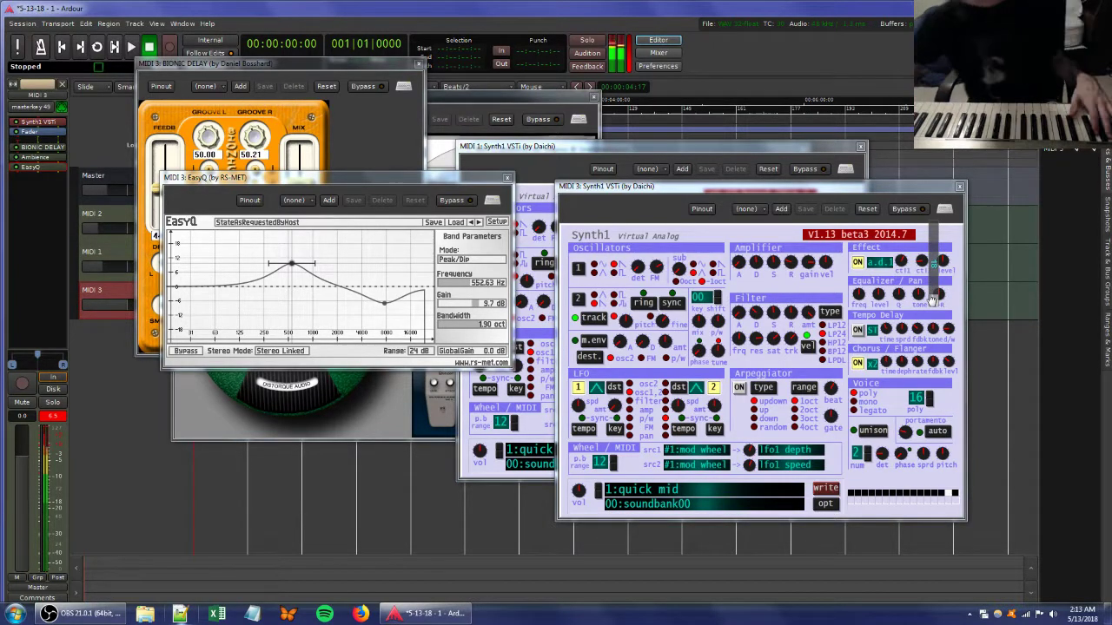
{"action": "left_click_drag", "start_coordinate": [804, 263], "coordinate": [805, 294]}
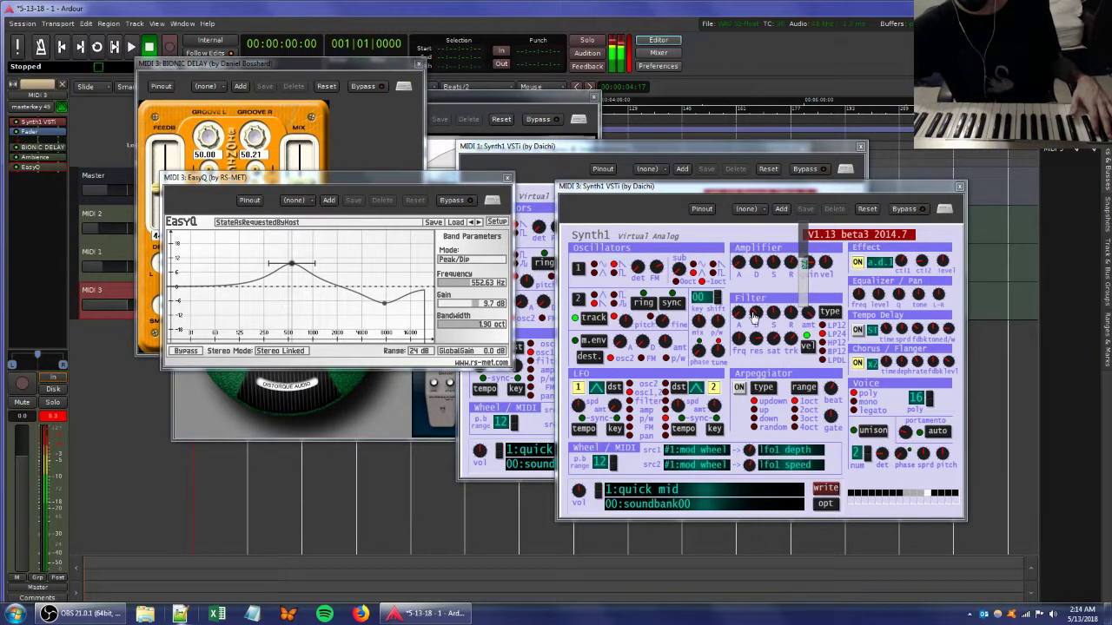
{"action": "left_click_drag", "start_coordinate": [788, 314], "coordinate": [790, 323]}
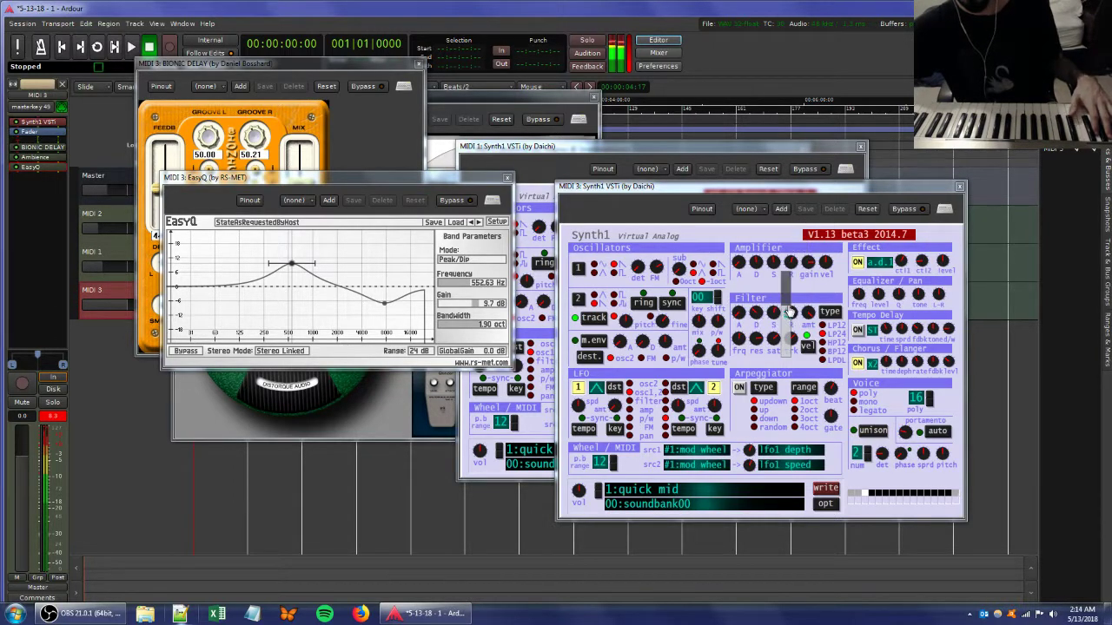
- Adjust the effect level and the unison spread in MIDI 3's Synth1
{"action": "left_click_drag", "start_coordinate": [932, 261], "coordinate": [937, 291]}
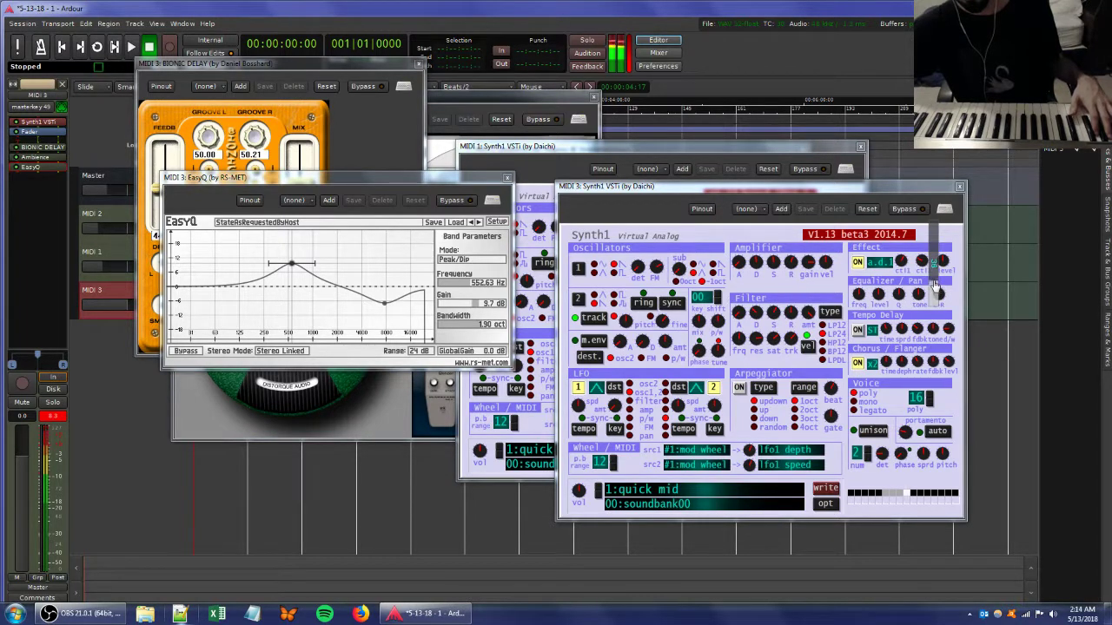
{"action": "left_click_drag", "start_coordinate": [922, 453], "coordinate": [922, 469]}
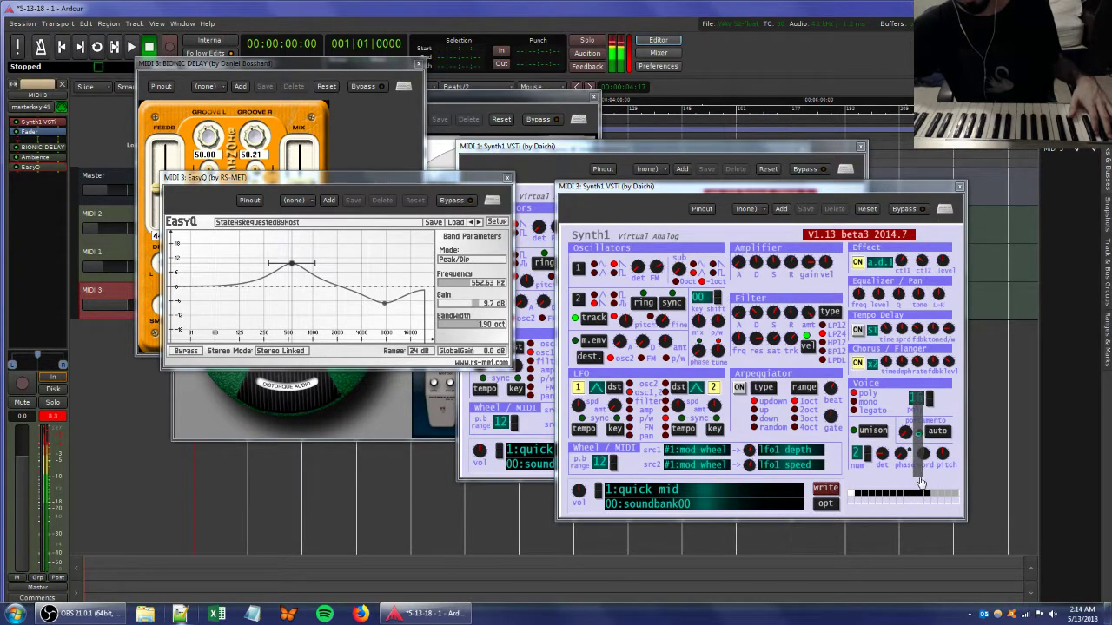
{"action": "left_click_drag", "start_coordinate": [932, 261], "coordinate": [935, 296]}
{"action": "mouse_move", "coordinate": [921, 452]}
{"action": "left_mouse_down"}
{"action": "mouse_move", "coordinate": [917, 463]}
{"action": "mouse_move", "coordinate": [918, 434]}
{"action": "left_mouse_up"}
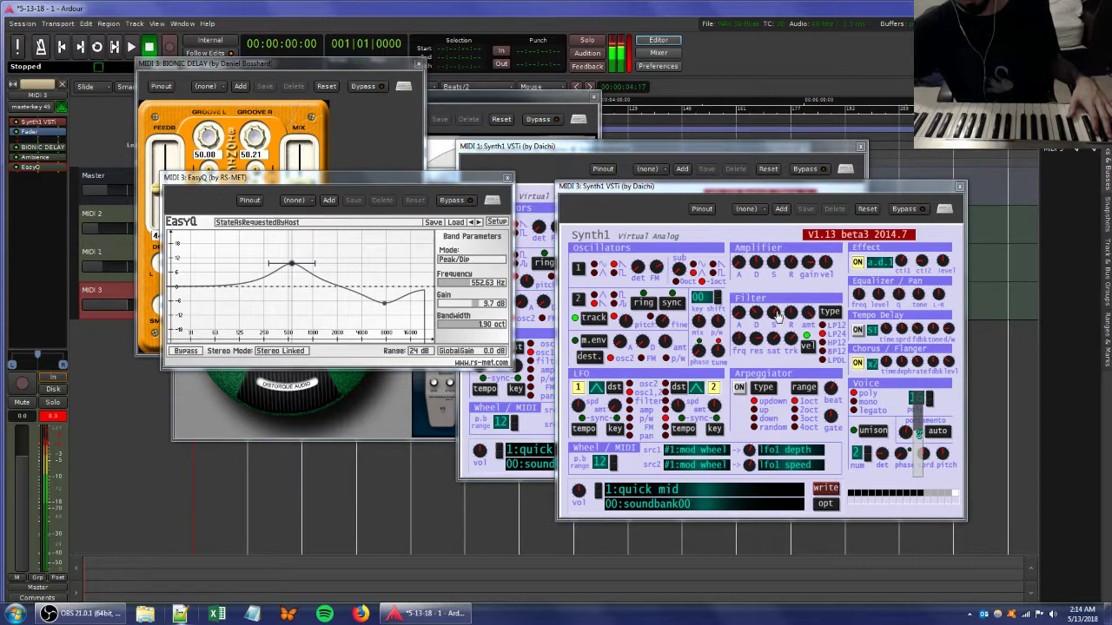
- Adjust the filter envelope's sustain, the effect level and the filter resonance in MIDI 3's Synth1
{"action": "left_click_drag", "start_coordinate": [773, 318], "coordinate": [770, 311]}
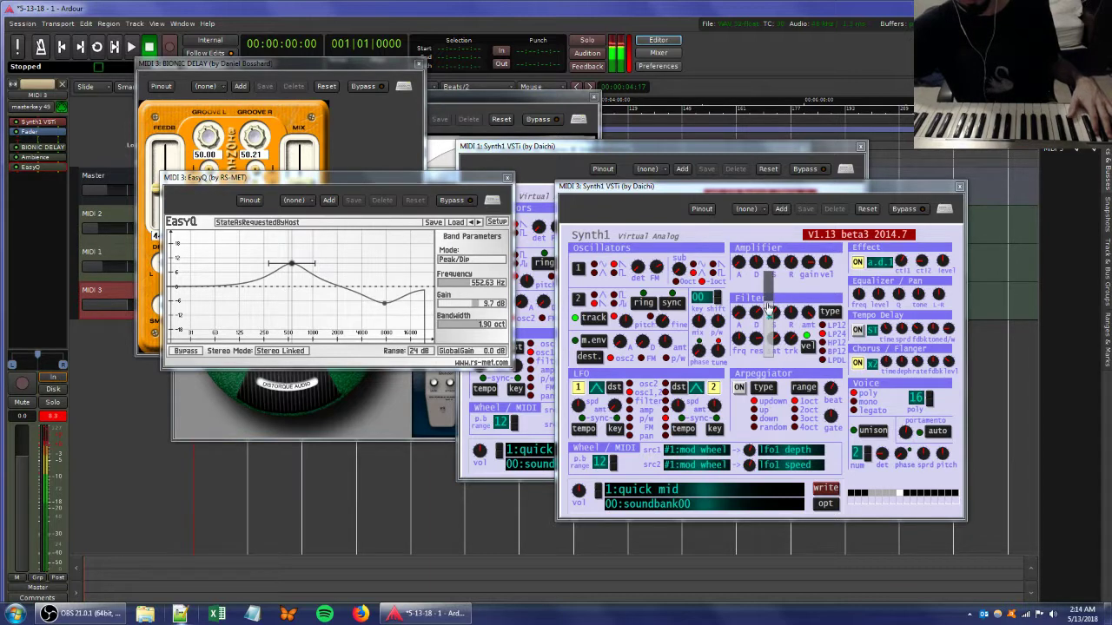
{"action": "left_click_drag", "start_coordinate": [932, 269], "coordinate": [934, 300]}
{"action": "left_click_drag", "start_coordinate": [743, 342], "coordinate": [752, 319]}
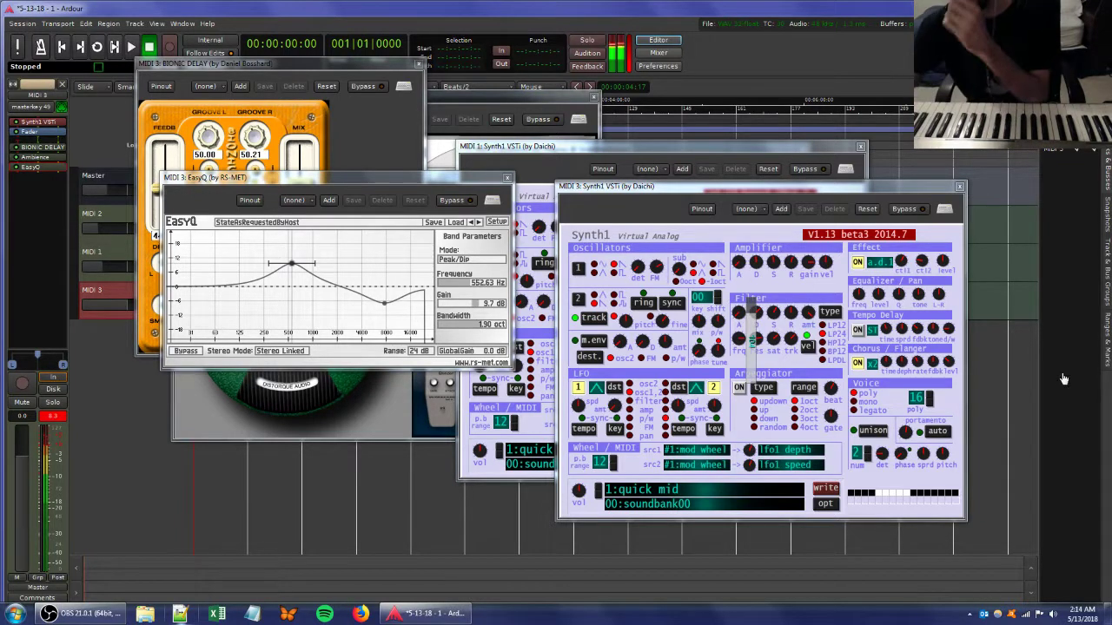
{"action": "mouse_move", "coordinate": [919, 434]}
{"action": "mouse_move", "coordinate": [797, 343]}
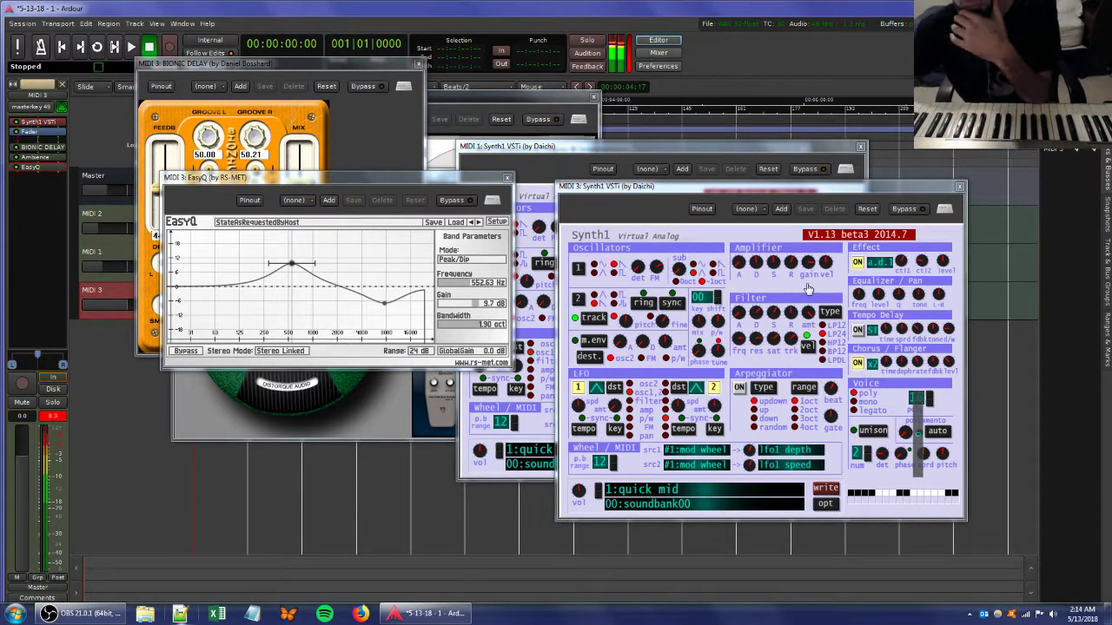
{"action": "mouse_move", "coordinate": [934, 278]}
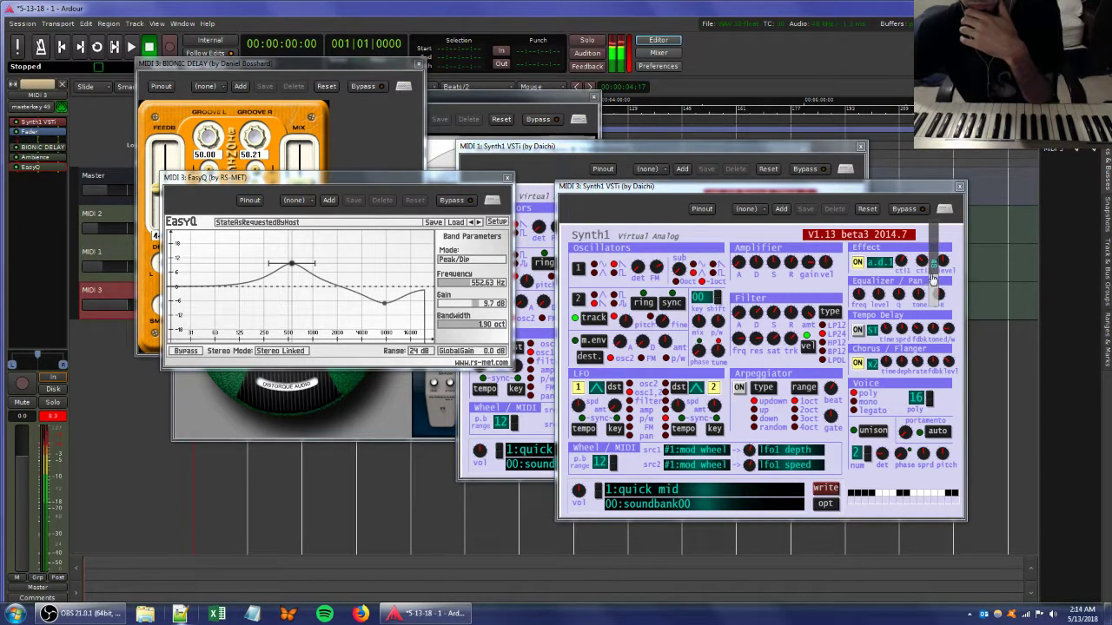
{"action": "mouse_move", "coordinate": [773, 321]}
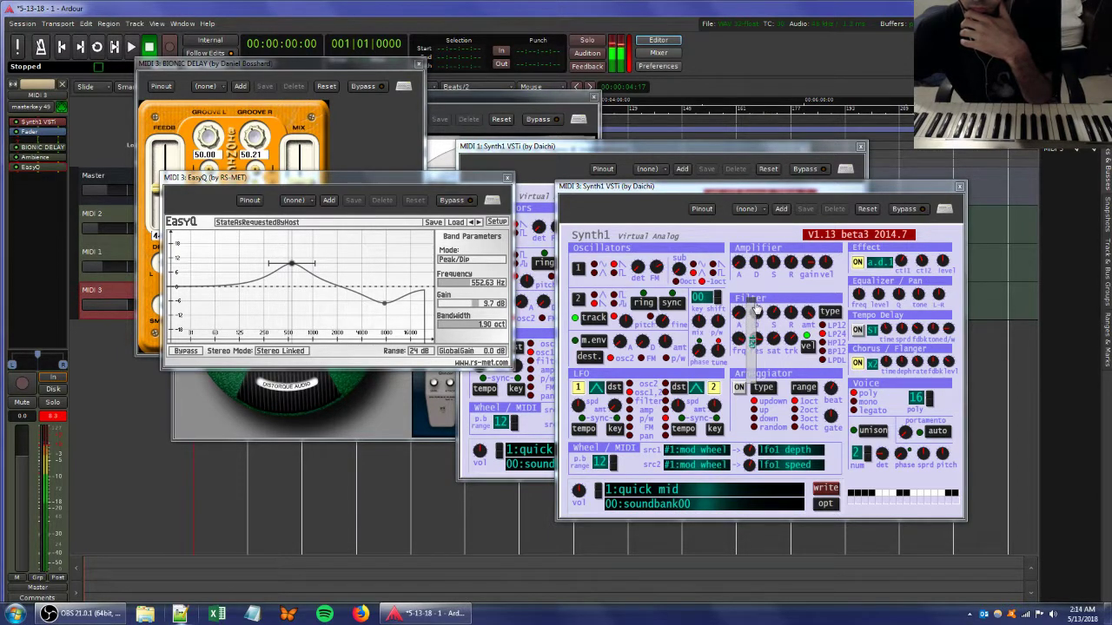
- Turn the high-frequency band in MIDI 3's EasyQ into a 17.2 dB boost at 8881.9 Hz
{"action": "left_click", "coordinate": [384, 304]}
{"action": "left_click_drag", "start_coordinate": [385, 306], "coordinate": [363, 278]}
{"action": "left_click_drag", "start_coordinate": [366, 275], "coordinate": [390, 251]}
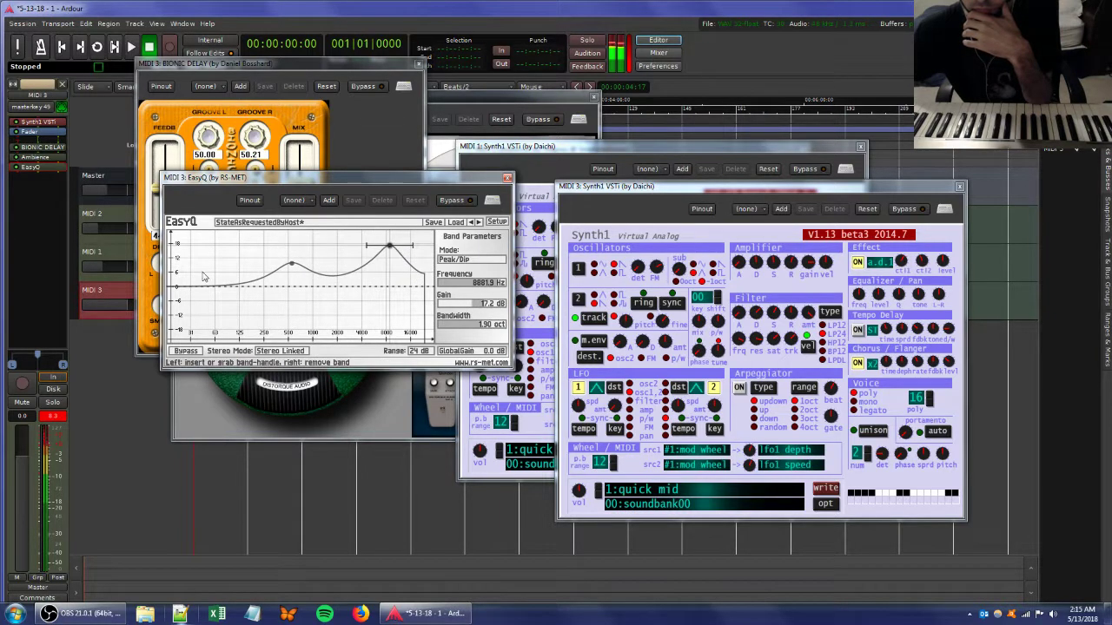
- Disconnect MIDI 3's input from masterkey 49 and add one new MIDI track with the Synth1 VSTi instrument
{"action": "left_click", "coordinate": [30, 105]}
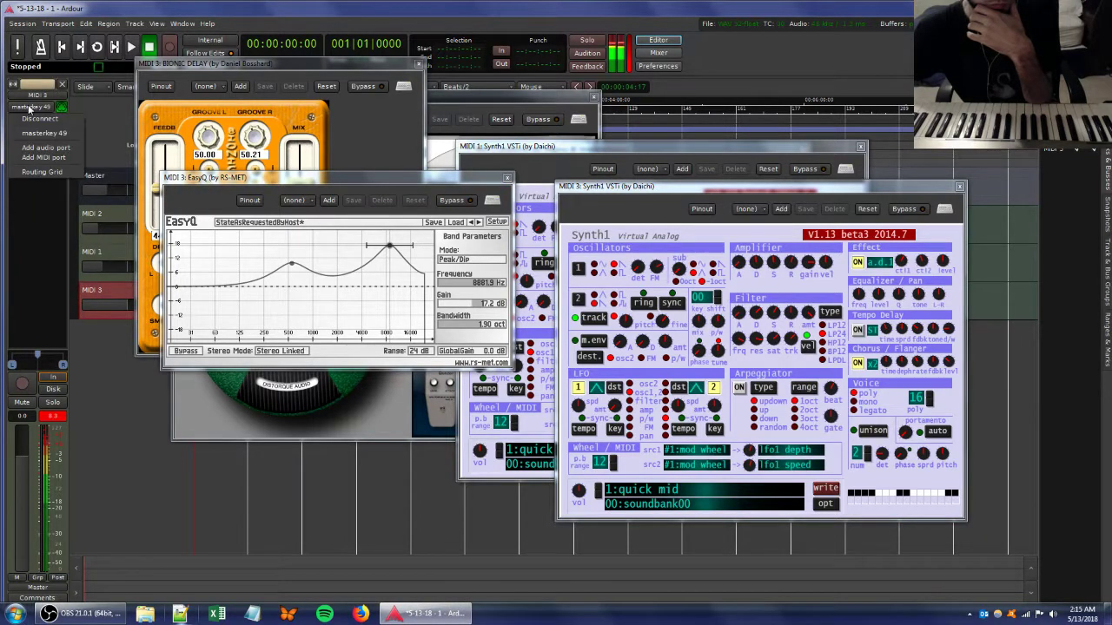
{"action": "left_click", "coordinate": [43, 120]}
{"action": "double_click", "coordinate": [104, 335]}
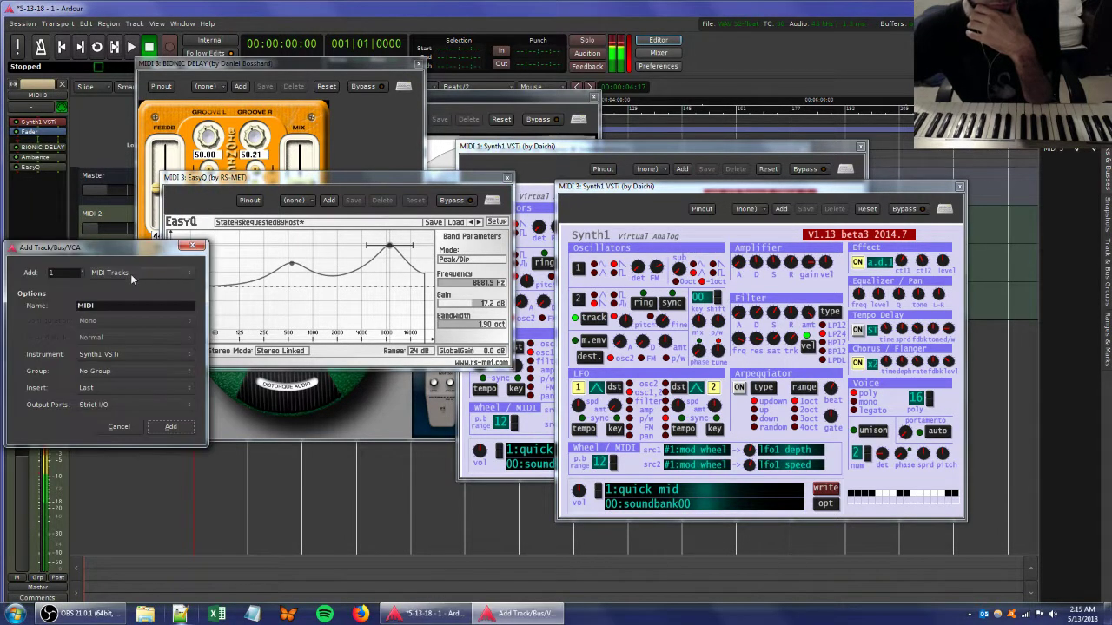
{"action": "left_click", "coordinate": [170, 426]}
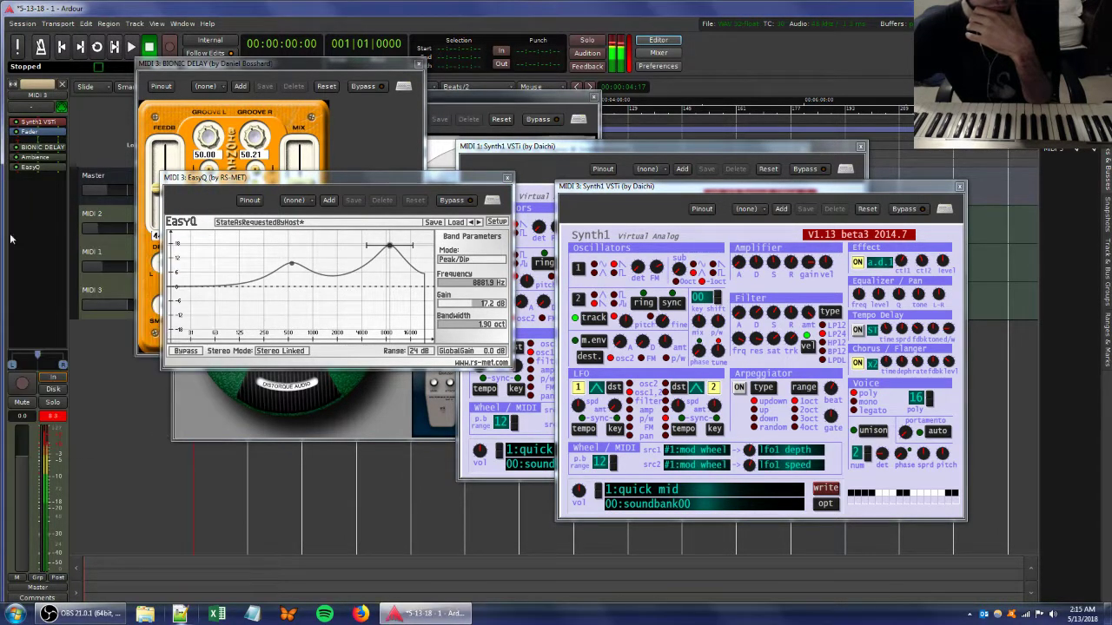
- Connect MIDI 4's input to masterkey 49 and open its Synth1 interface
{"action": "left_click", "coordinate": [30, 105]}
{"action": "left_click", "coordinate": [37, 130]}
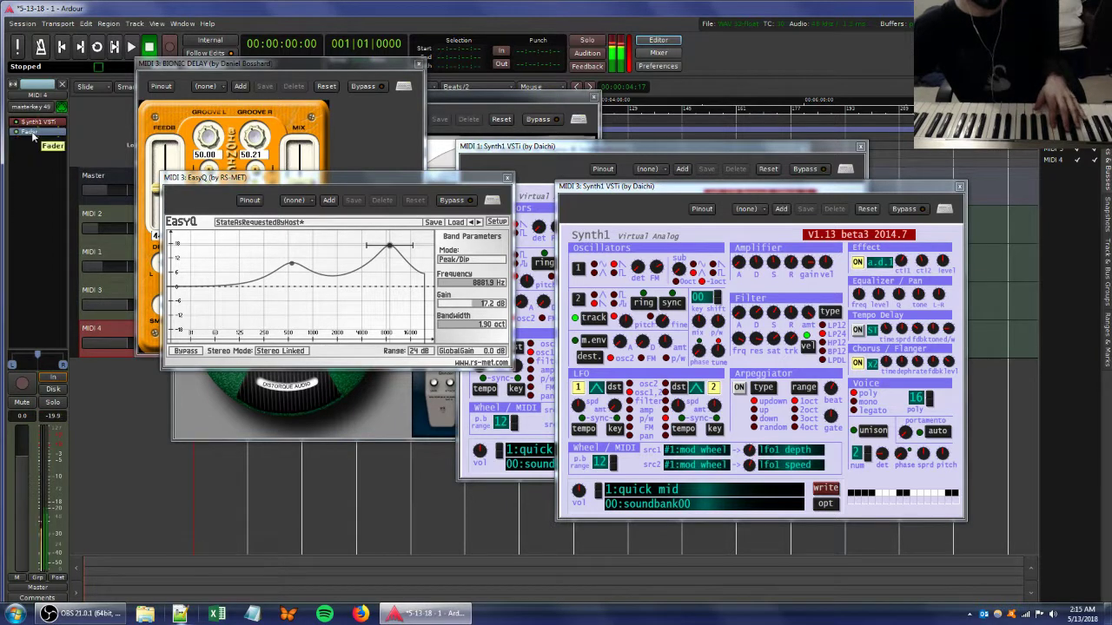
{"action": "double_click", "coordinate": [35, 124]}
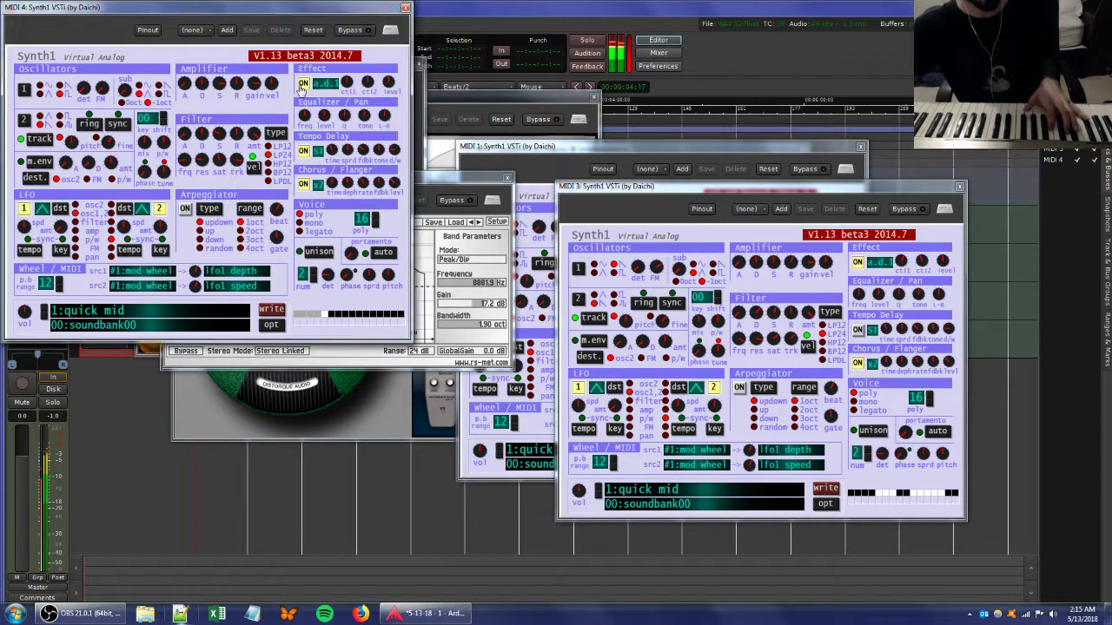
- Adjust the filter resonance, the effect's ctl2 and level, and the amplifier gain and release in MIDI 4's Synth1
{"action": "mouse_move", "coordinate": [198, 161]}
{"action": "left_mouse_down"}
{"action": "mouse_move", "coordinate": [200, 186]}
{"action": "mouse_move", "coordinate": [200, 154]}
{"action": "mouse_move", "coordinate": [197, 167]}
{"action": "left_mouse_up"}
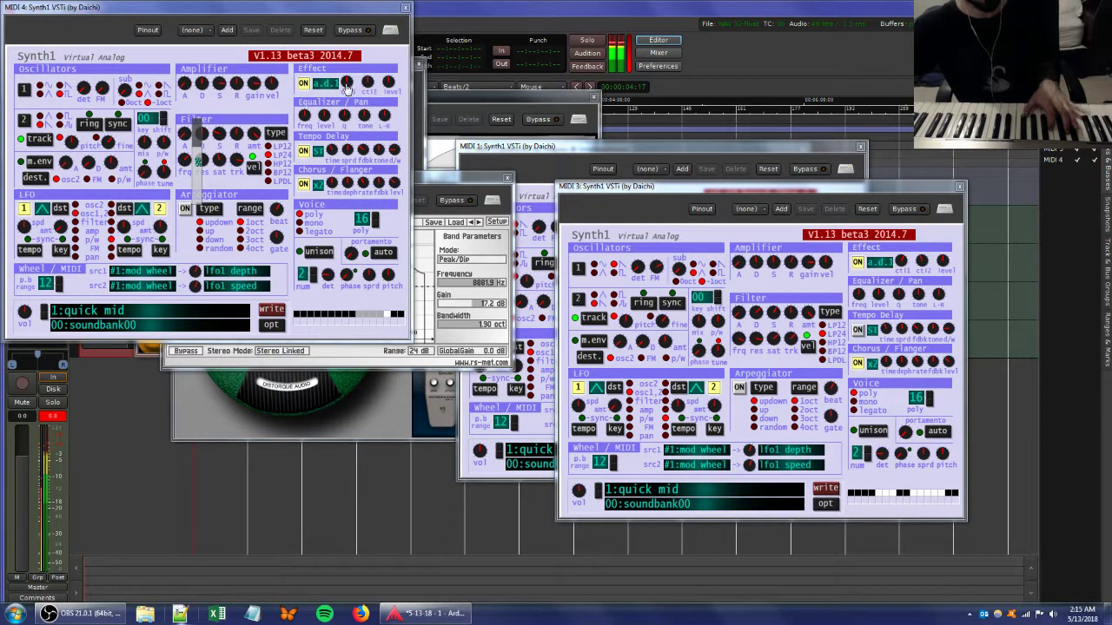
{"action": "left_click_drag", "start_coordinate": [368, 87], "coordinate": [352, 83]}
{"action": "left_click_drag", "start_coordinate": [252, 84], "coordinate": [251, 132]}
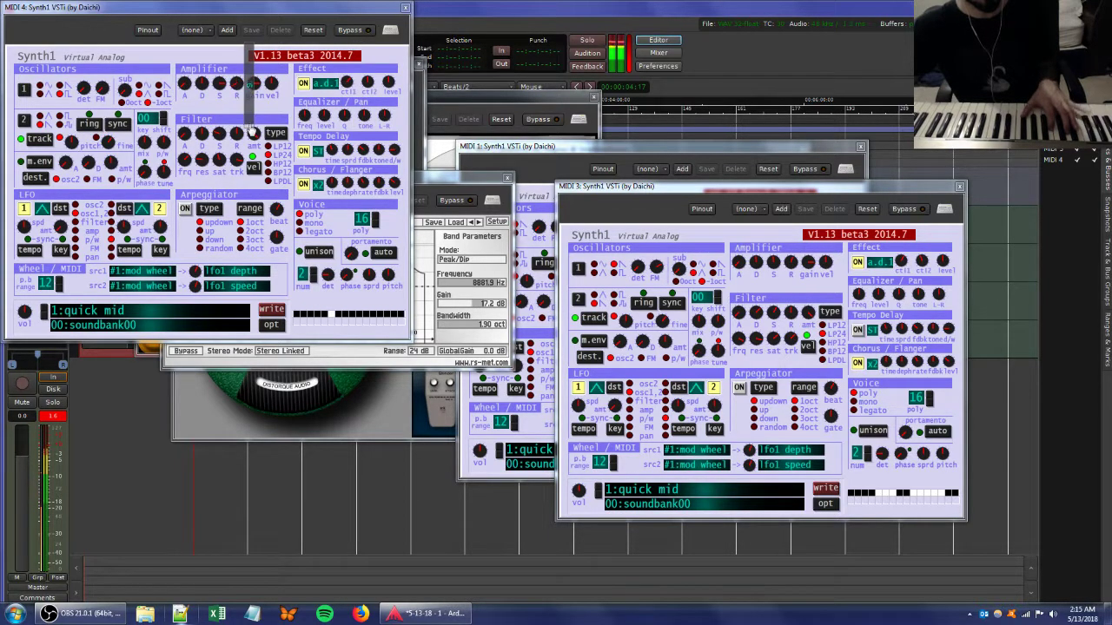
{"action": "left_click_drag", "start_coordinate": [237, 87], "coordinate": [287, 80]}
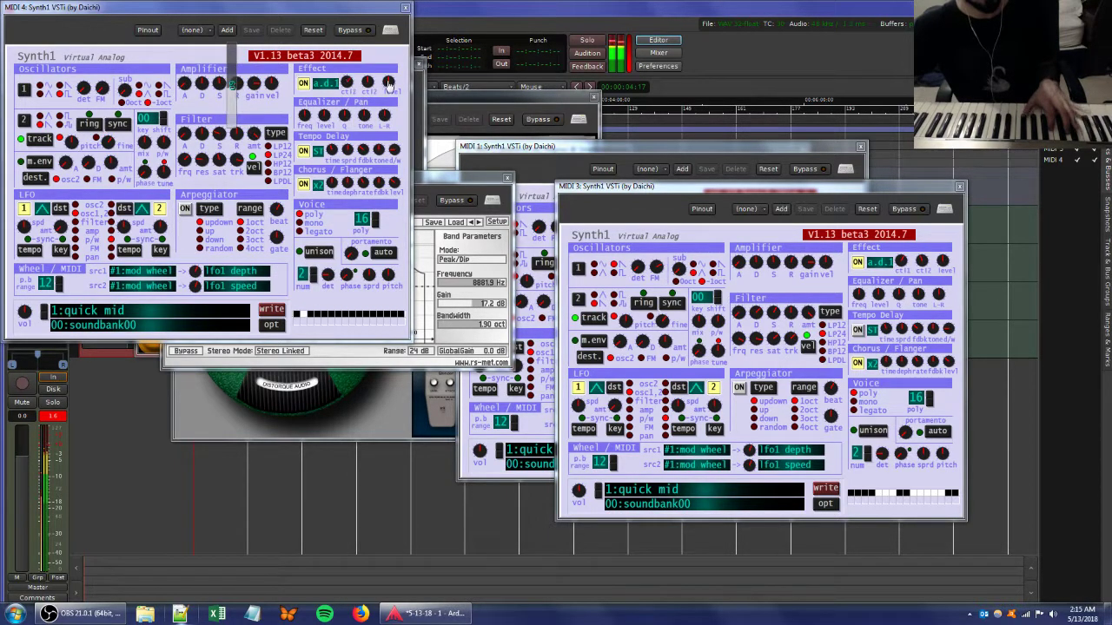
{"action": "left_click_drag", "start_coordinate": [388, 82], "coordinate": [382, 76]}
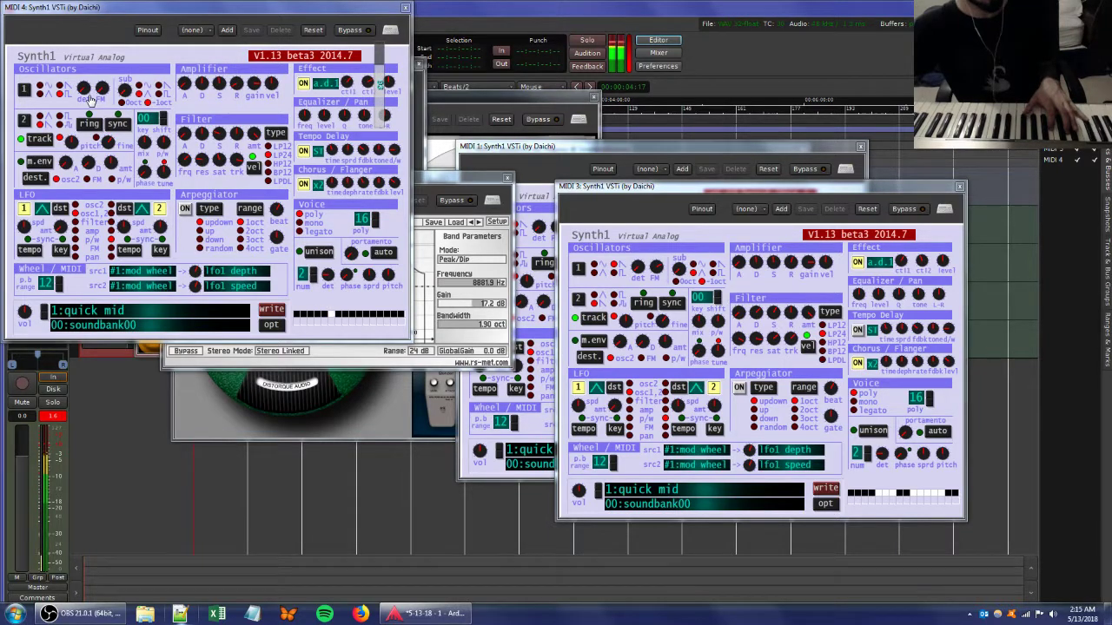
- Add Bionic Delay to MIDI 4 after the fader and set its mix to 70.00
{"action": "left_click_drag", "start_coordinate": [153, 8], "coordinate": [390, 119]}
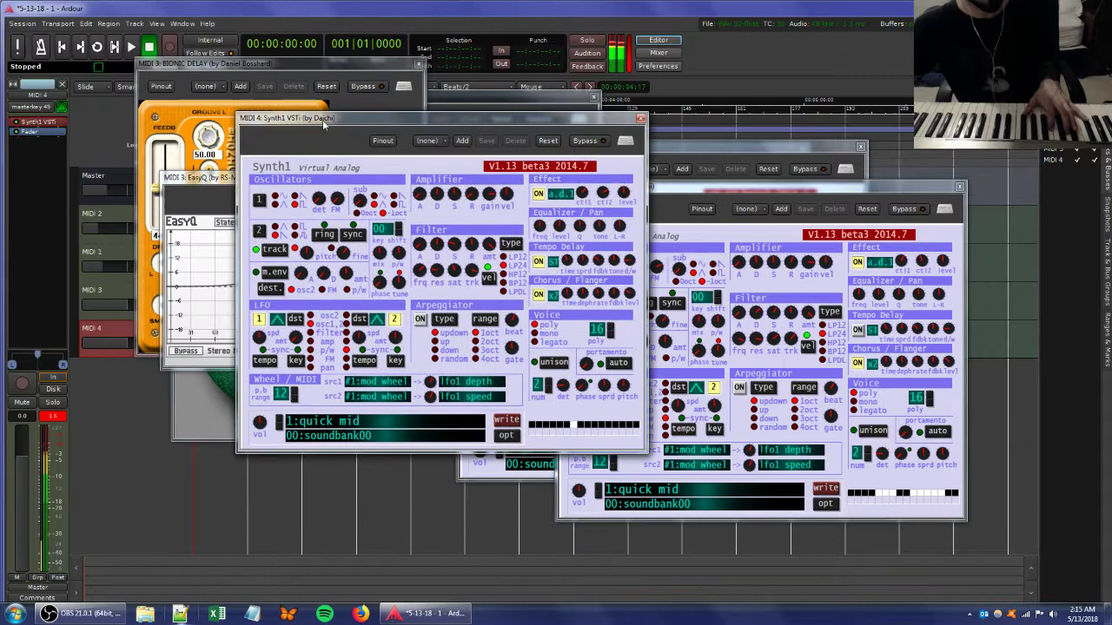
{"action": "right_click", "coordinate": [27, 160]}
{"action": "mouse_move", "coordinate": [96, 159]}
{"action": "mouse_move", "coordinate": [193, 162]}
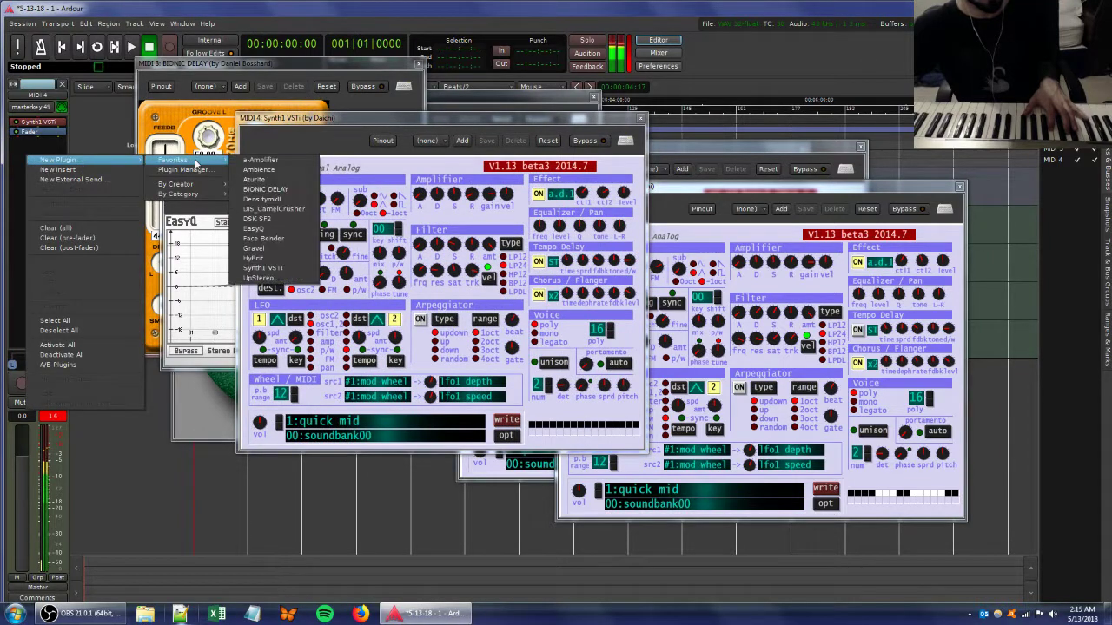
{"action": "left_click", "coordinate": [265, 188]}
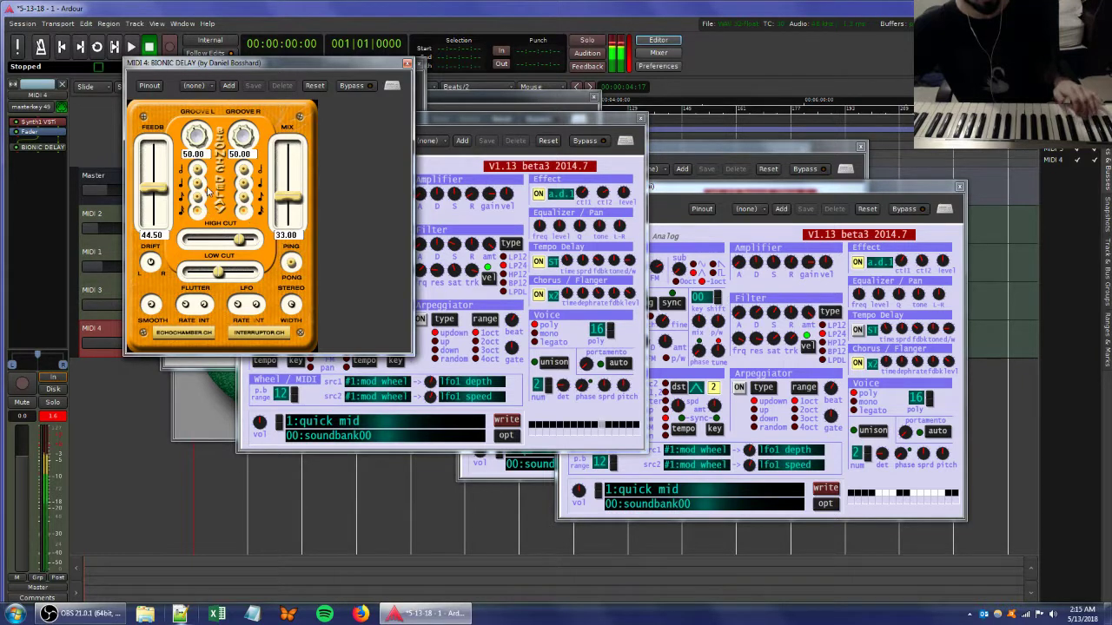
{"action": "left_click_drag", "start_coordinate": [281, 202], "coordinate": [260, 184]}
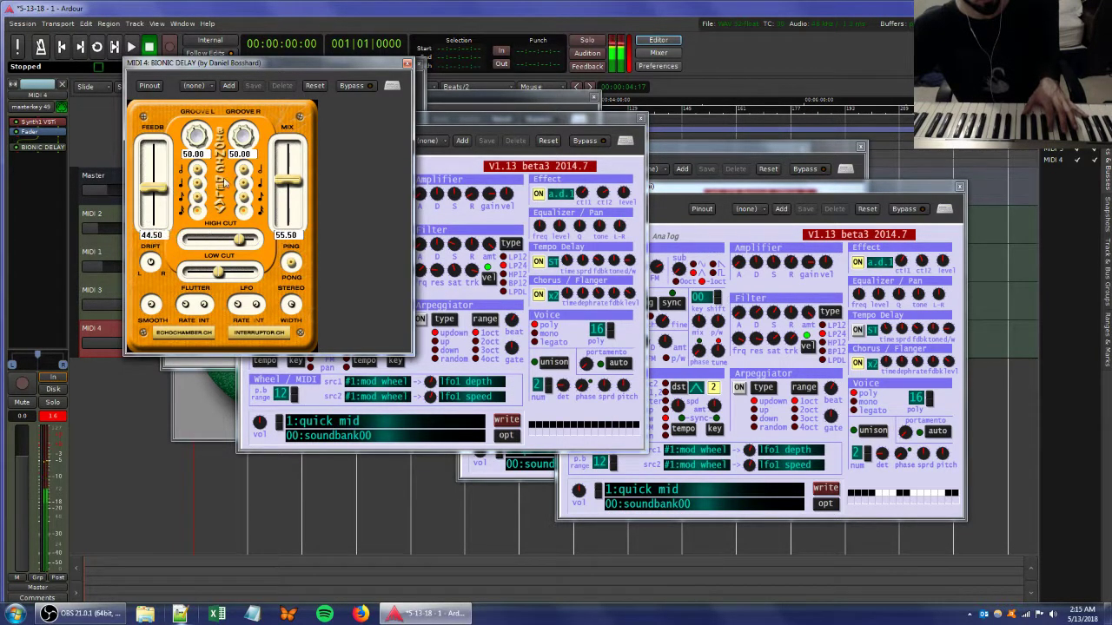
{"action": "left_click_drag", "start_coordinate": [295, 181], "coordinate": [292, 170]}
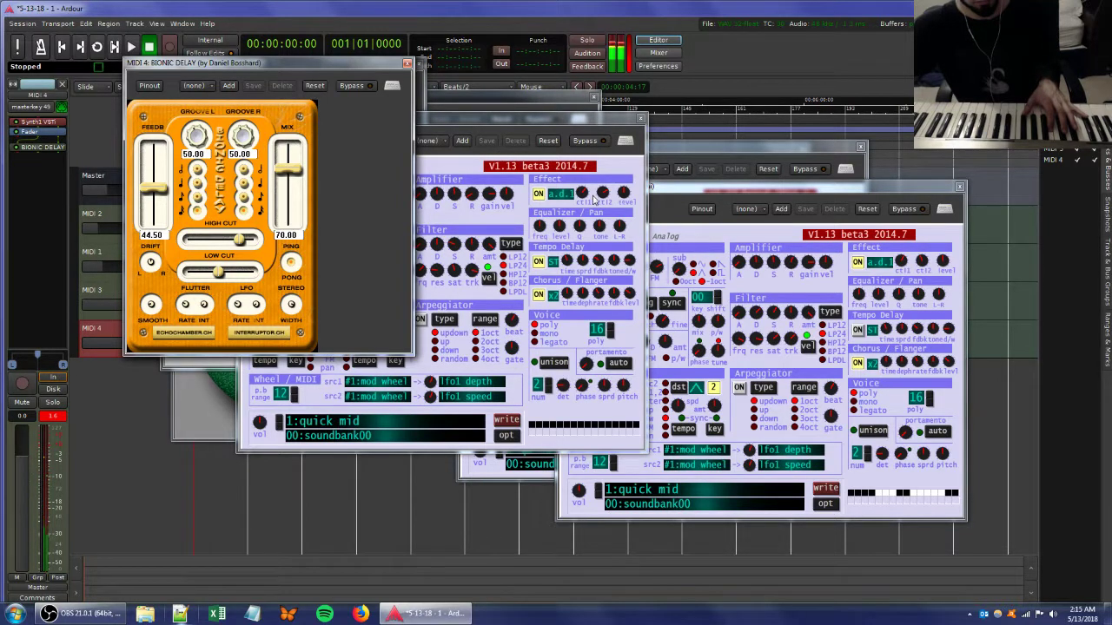
- Lower the low cut in MIDI 4's Bionic Delay and adjust the amplifier sustain and filter saturation in its Synth1
{"action": "left_click", "coordinate": [482, 121]}
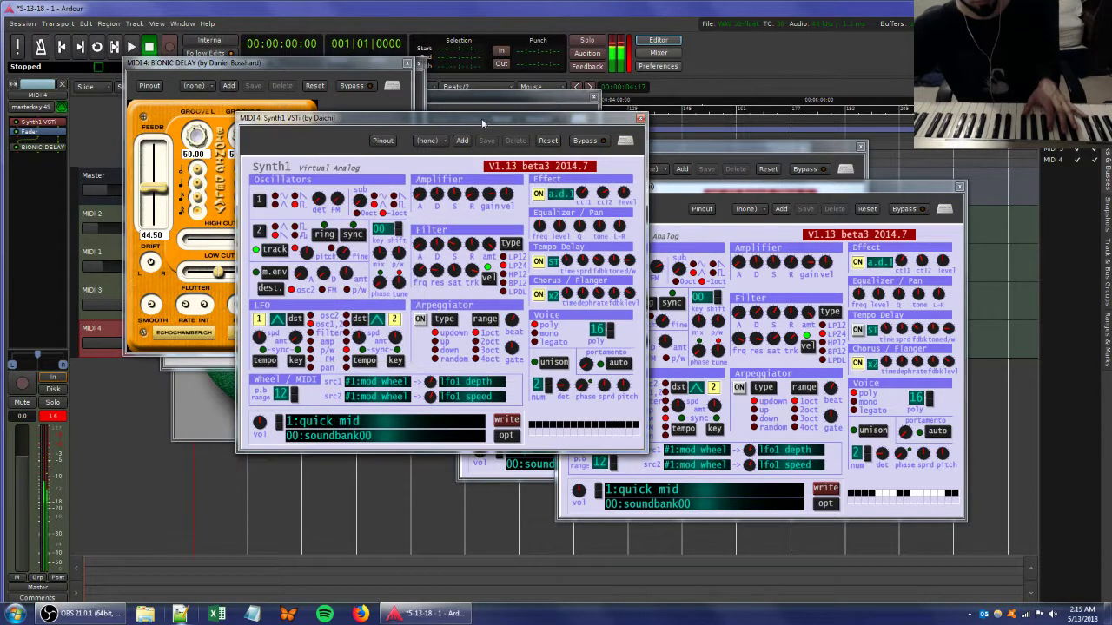
{"action": "left_click", "coordinate": [224, 227]}
{"action": "left_click_drag", "start_coordinate": [217, 273], "coordinate": [182, 276]}
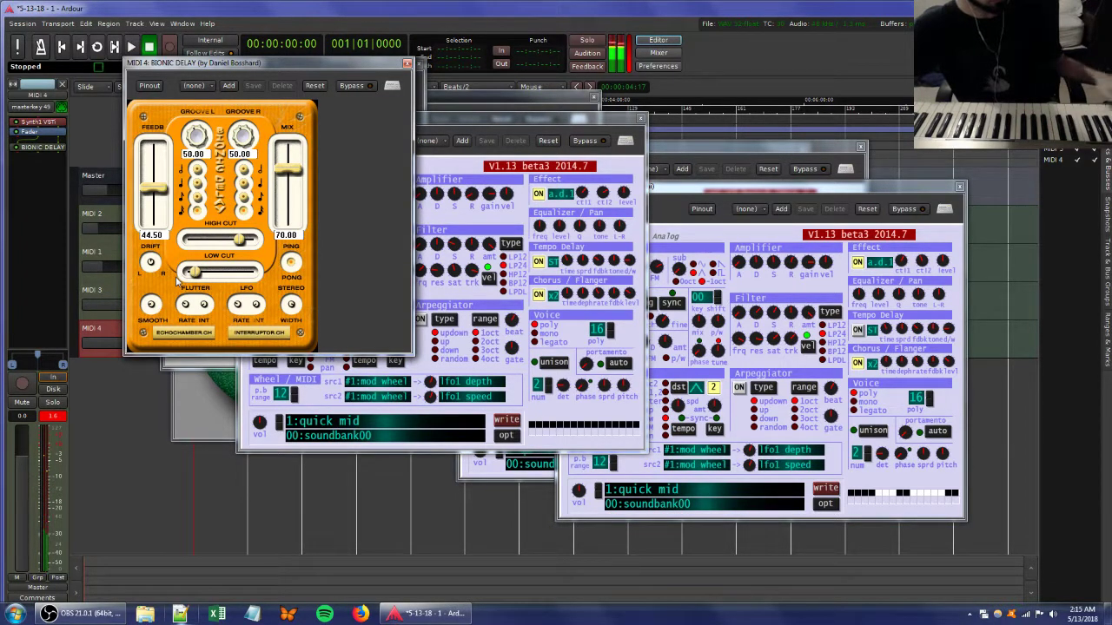
{"action": "left_click", "coordinate": [483, 118]}
{"action": "left_click_drag", "start_coordinate": [455, 198], "coordinate": [467, 257]}
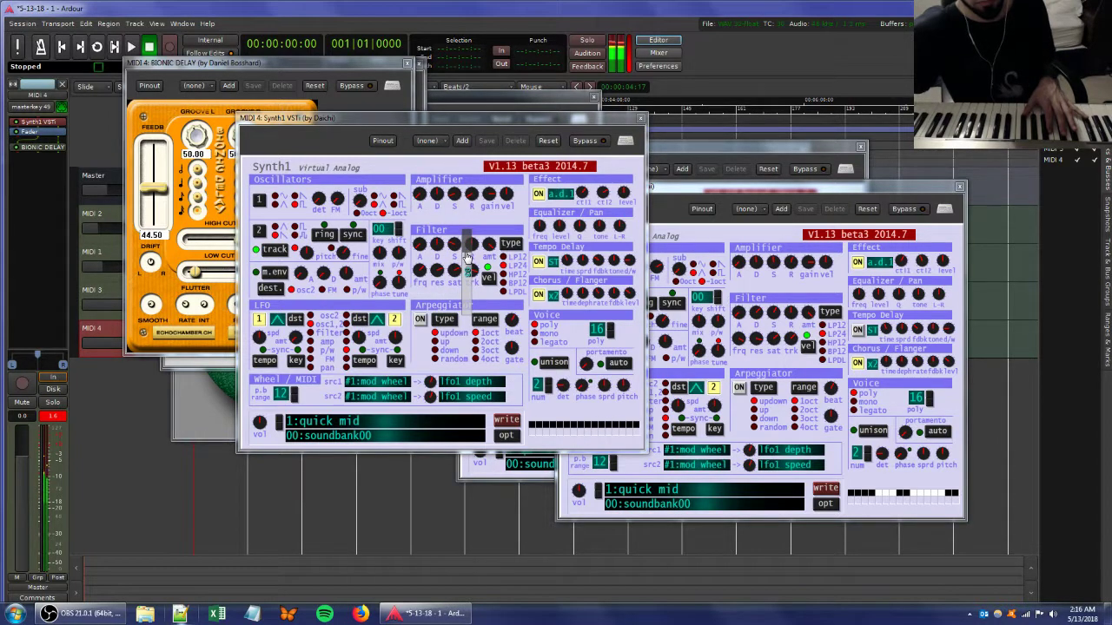
- Set both grooves in MIDI 4's Bionic Delay to 75.00 and adjust Synth1's effect ctl1 and oscillator FM
{"action": "left_click", "coordinate": [198, 70]}
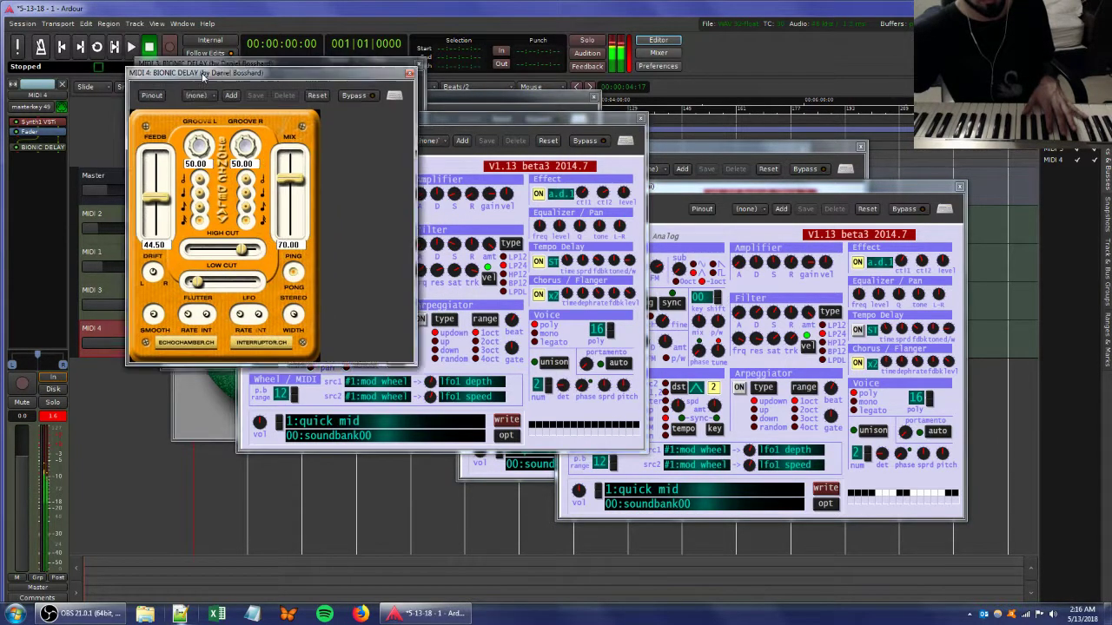
{"action": "left_click_drag", "start_coordinate": [198, 69], "coordinate": [217, 139]}
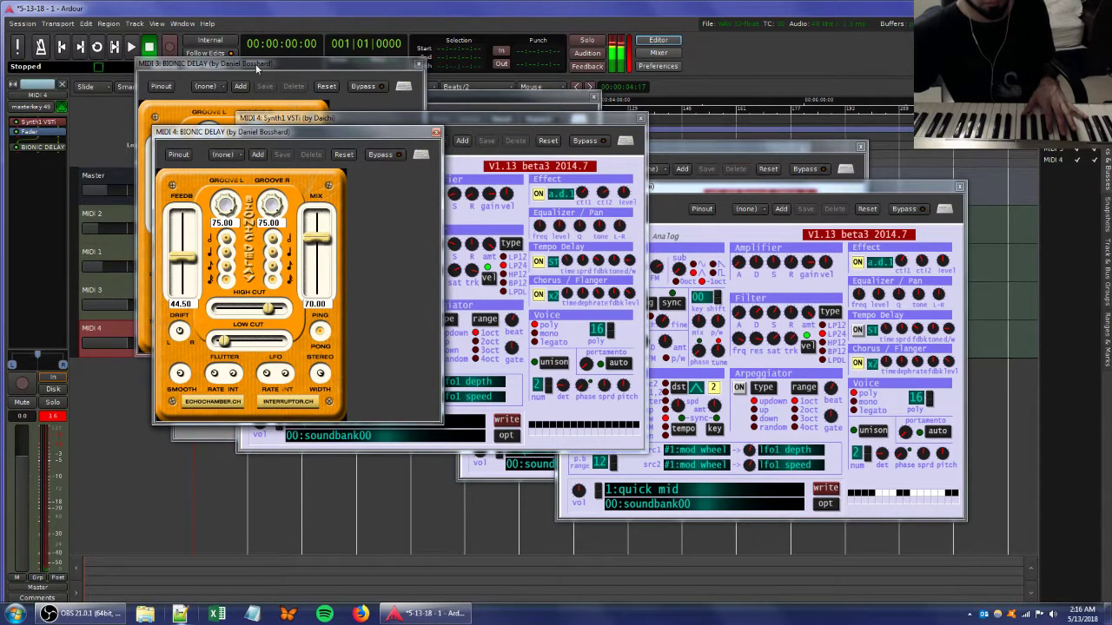
{"action": "left_click", "coordinate": [408, 119]}
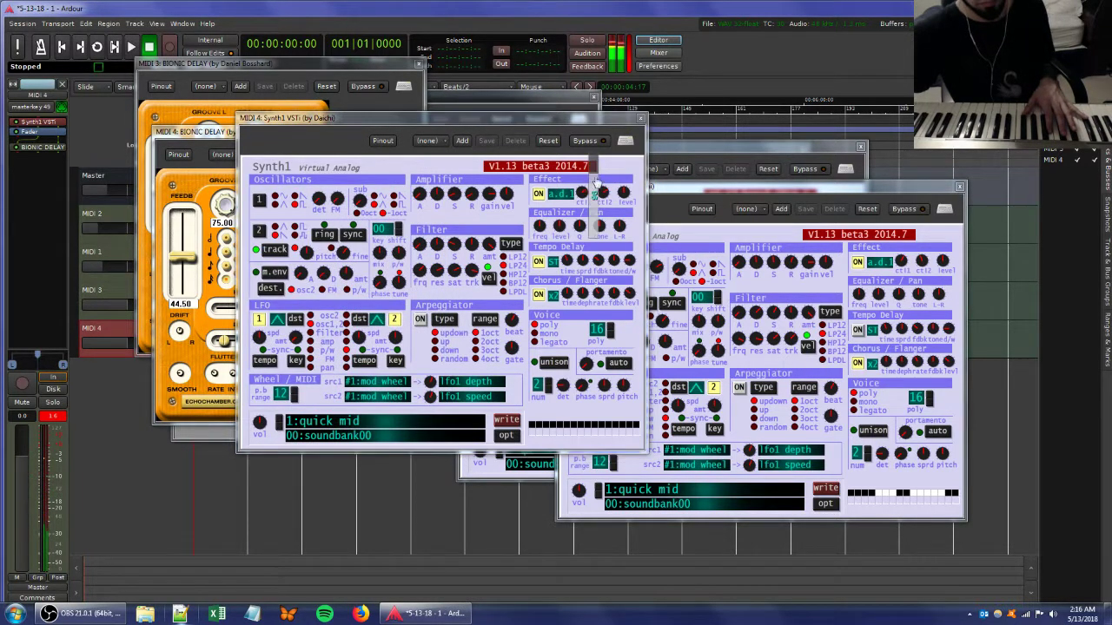
{"action": "left_click_drag", "start_coordinate": [337, 203], "coordinate": [337, 187]}
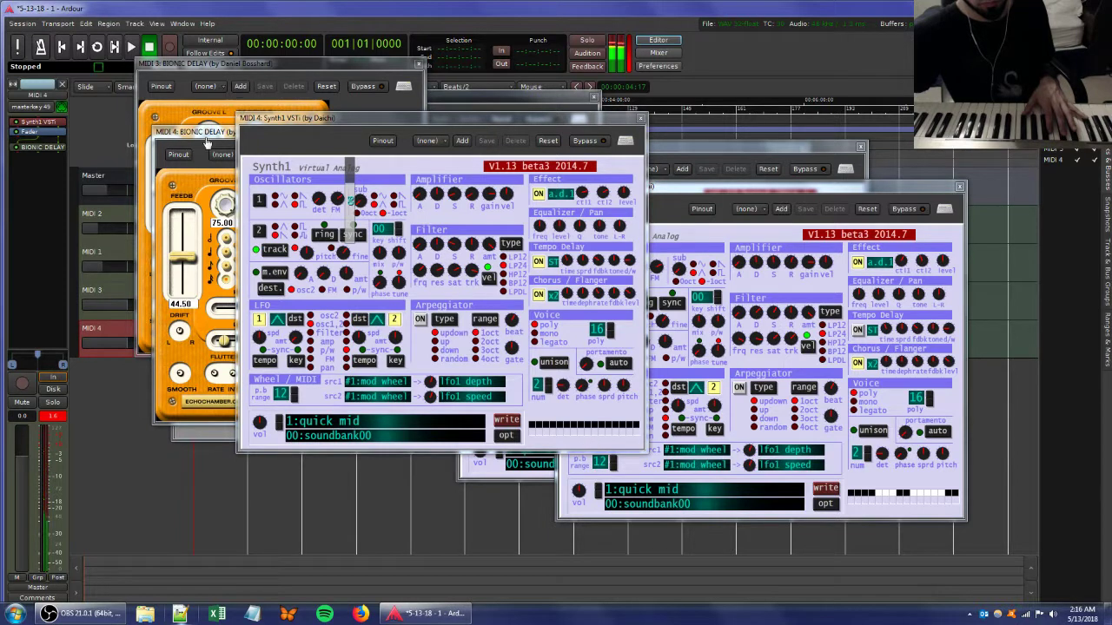
- Set the feedback in MIDI 4's Bionic Delay to 54.00 and adjust the amplifier decay in its Synth1
{"action": "left_click", "coordinate": [184, 258]}
{"action": "left_click_drag", "start_coordinate": [184, 257], "coordinate": [188, 244]}
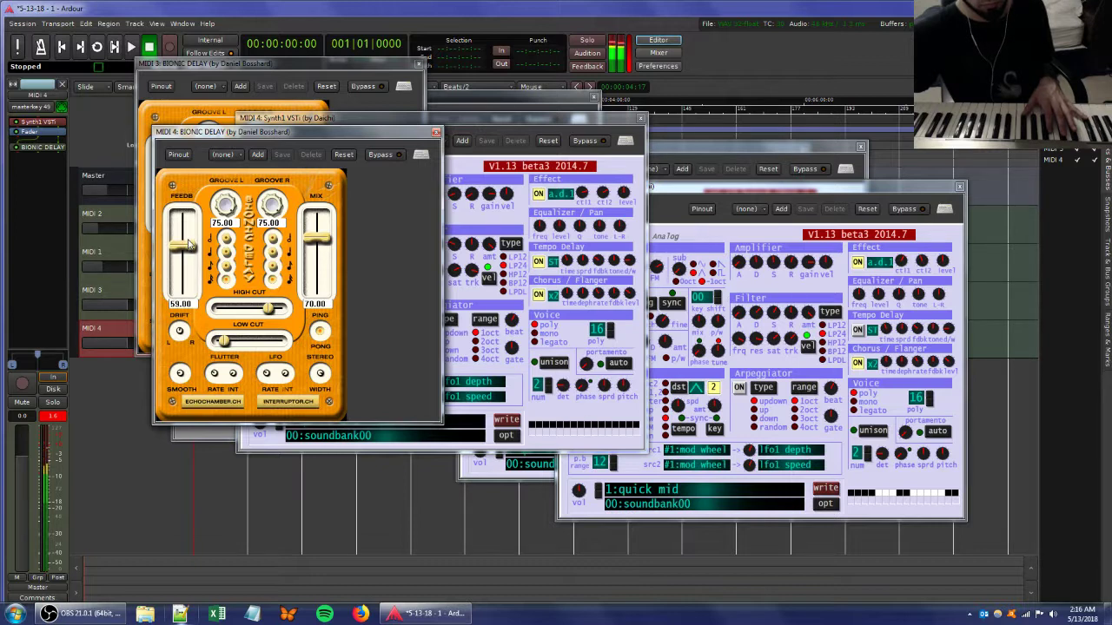
{"action": "left_click", "coordinate": [483, 130]}
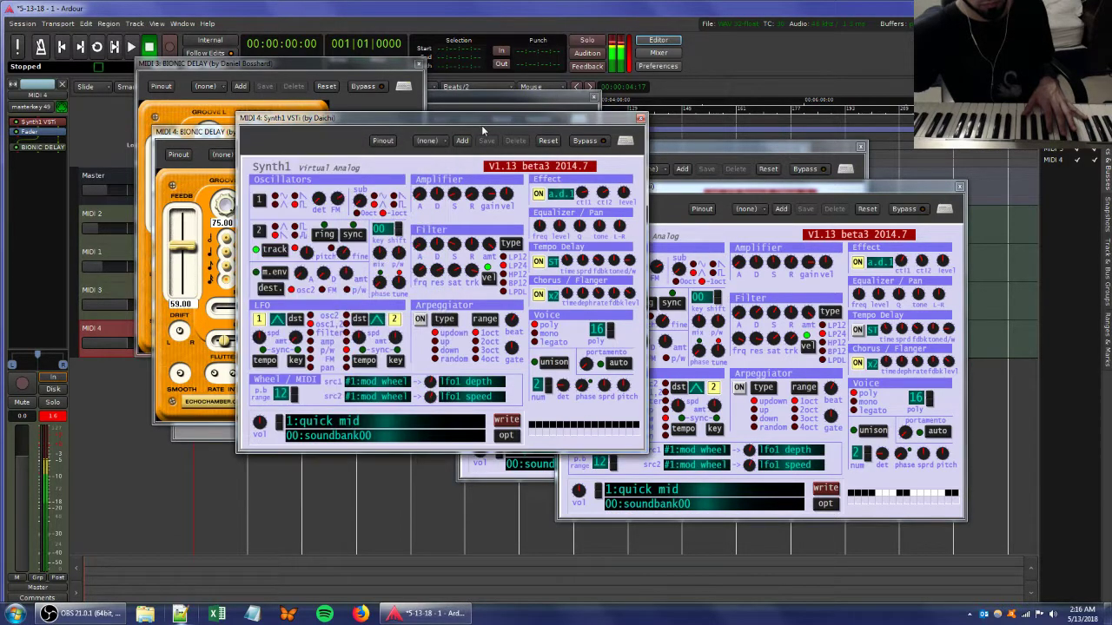
{"action": "left_click", "coordinate": [454, 196]}
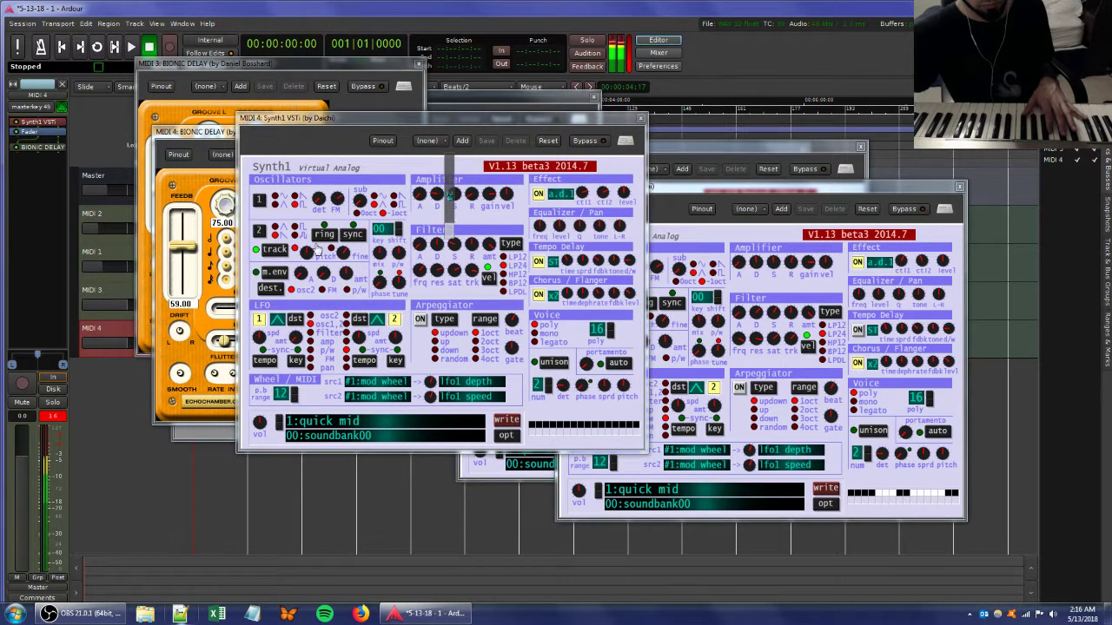
{"action": "left_click_drag", "start_coordinate": [183, 251], "coordinate": [183, 257]}
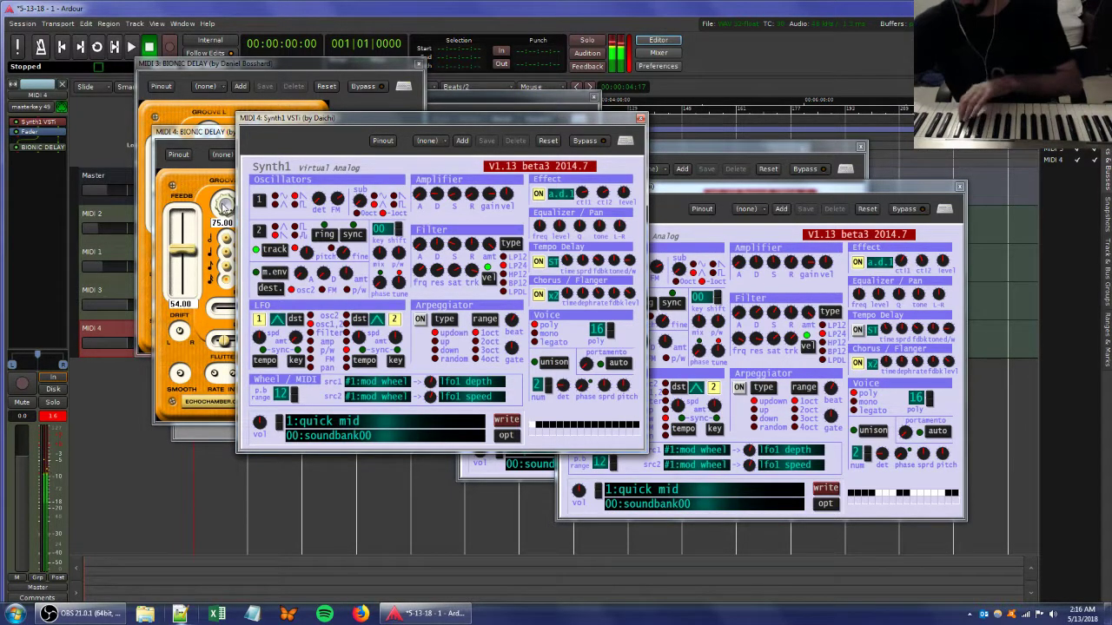
{"action": "left_click", "coordinate": [202, 171]}
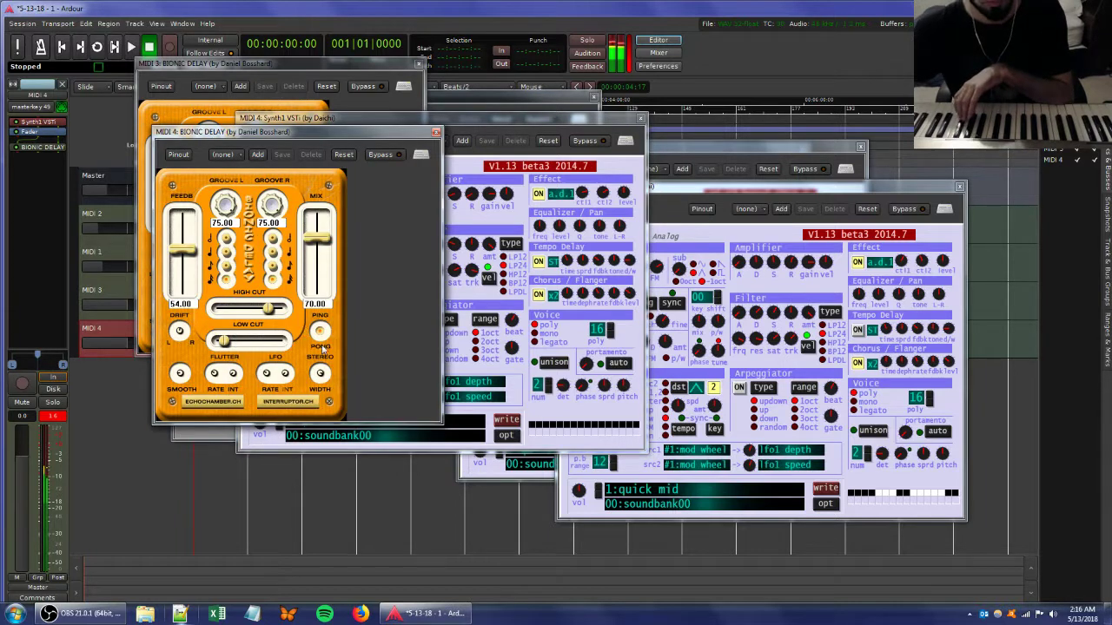
{"action": "left_click", "coordinate": [510, 121]}
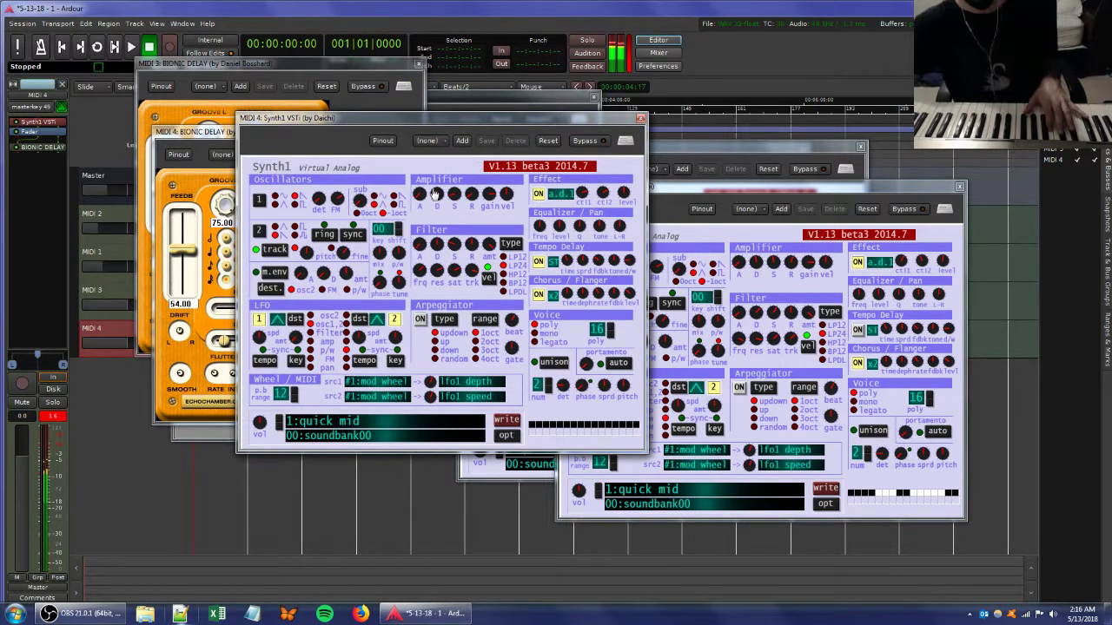
- Set MIDI 4's Bionic Delay to a mix of 41.00 and a feedback of 63.50
{"action": "left_click", "coordinate": [222, 132]}
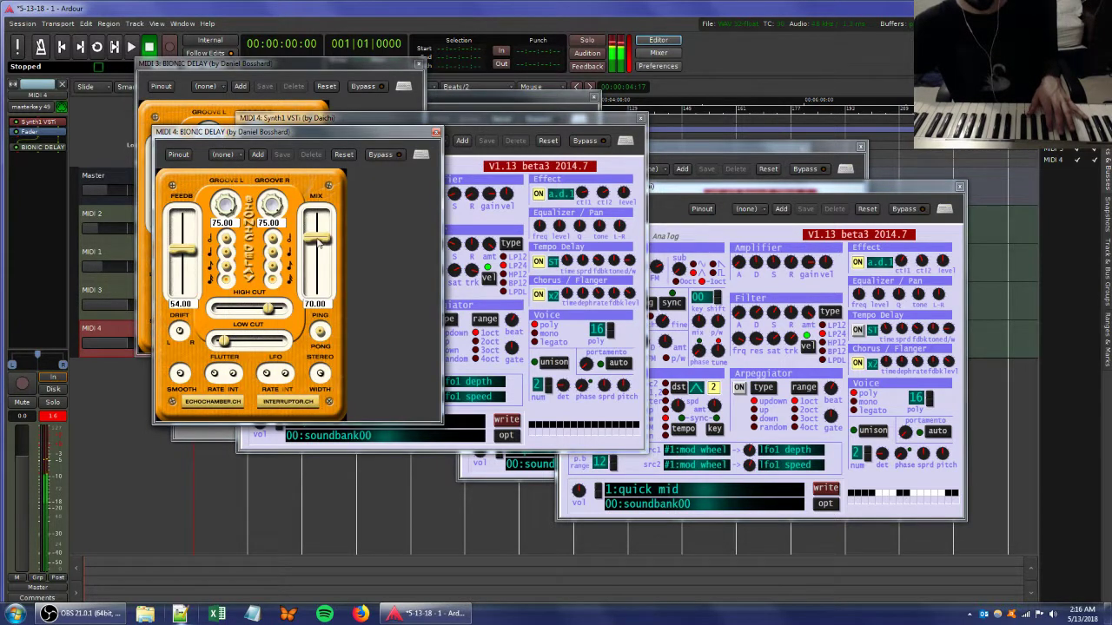
{"action": "left_click_drag", "start_coordinate": [318, 245], "coordinate": [320, 253]}
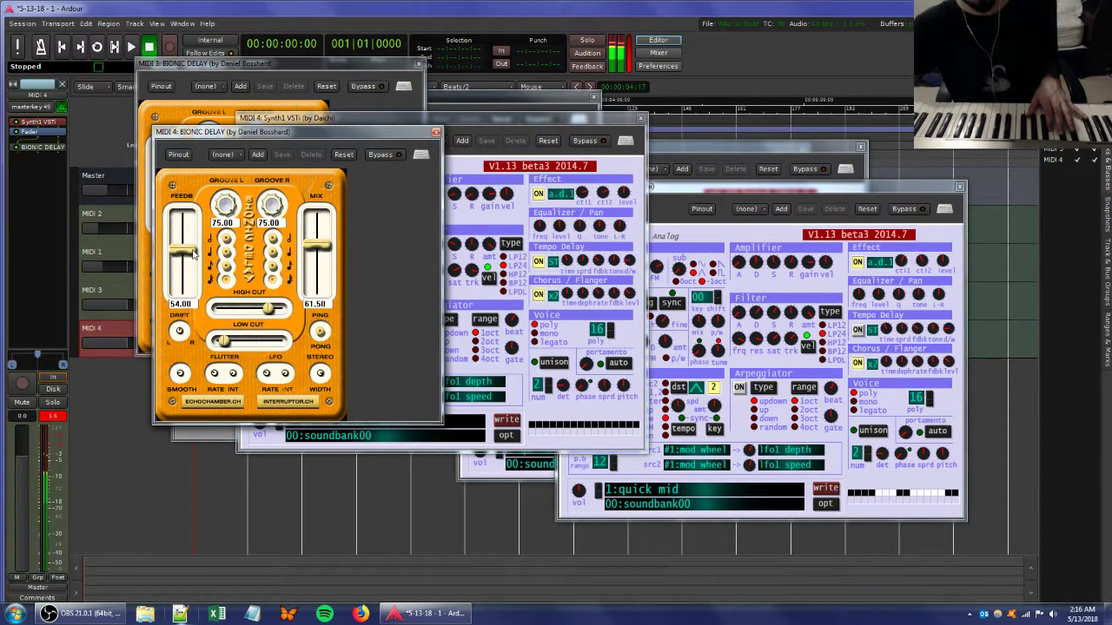
{"action": "left_click_drag", "start_coordinate": [193, 251], "coordinate": [192, 234]}
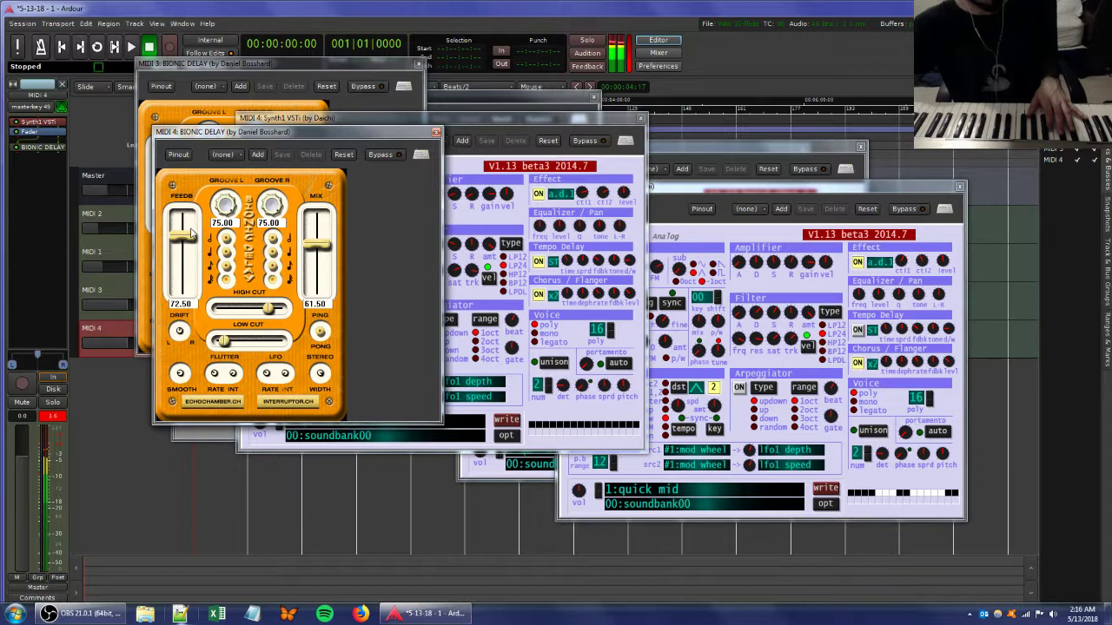
{"action": "left_click_drag", "start_coordinate": [319, 246], "coordinate": [321, 271]}
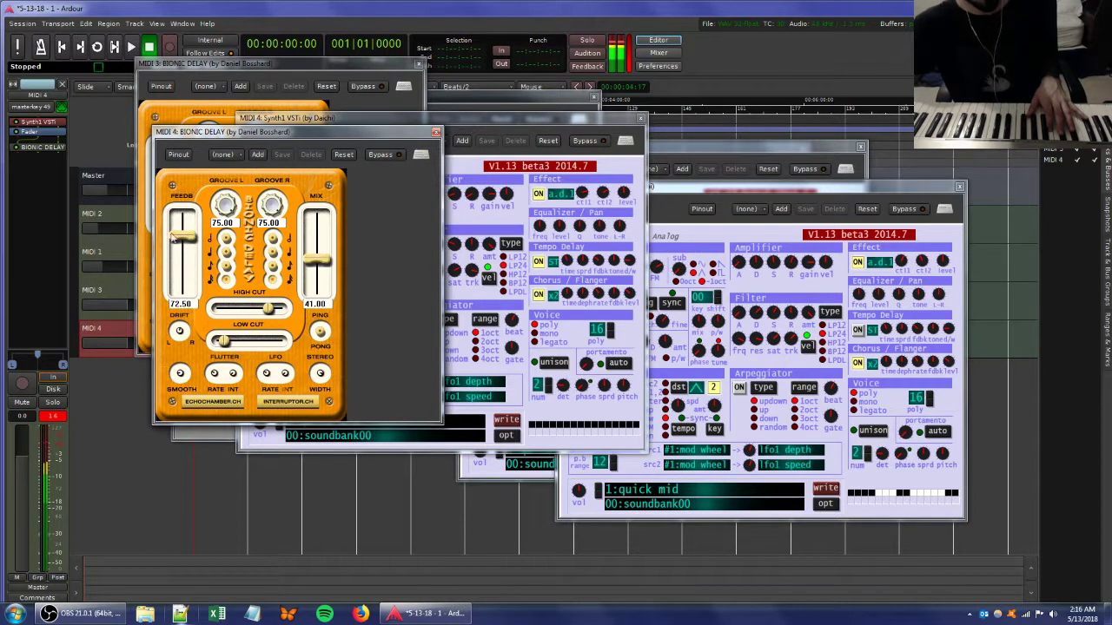
{"action": "left_click_drag", "start_coordinate": [181, 242], "coordinate": [184, 253]}
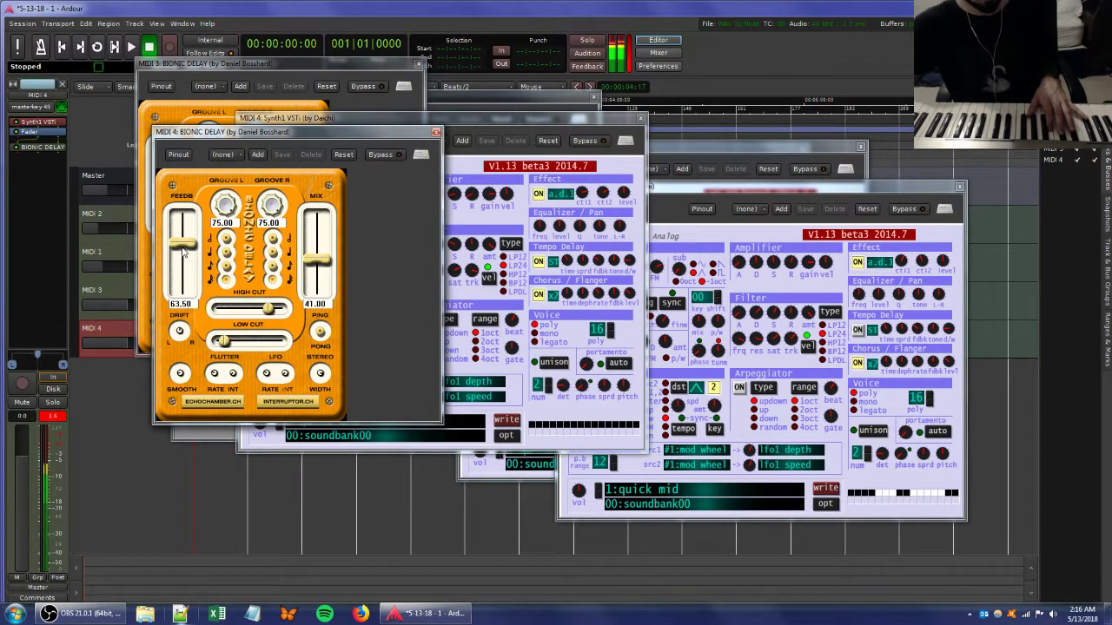
- Adjust the filter frequency and tracking and effect ctl1 in MIDI 4's Synth1, and set the delay feedback to 54.50
{"action": "left_click", "coordinate": [558, 123]}
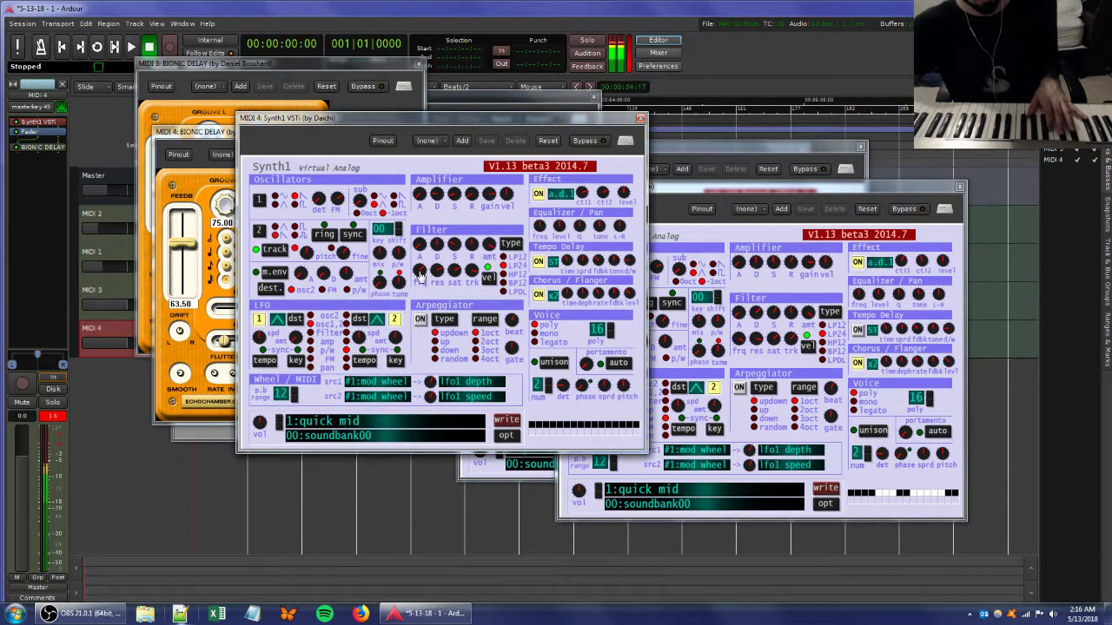
{"action": "left_click_drag", "start_coordinate": [420, 276], "coordinate": [432, 271]}
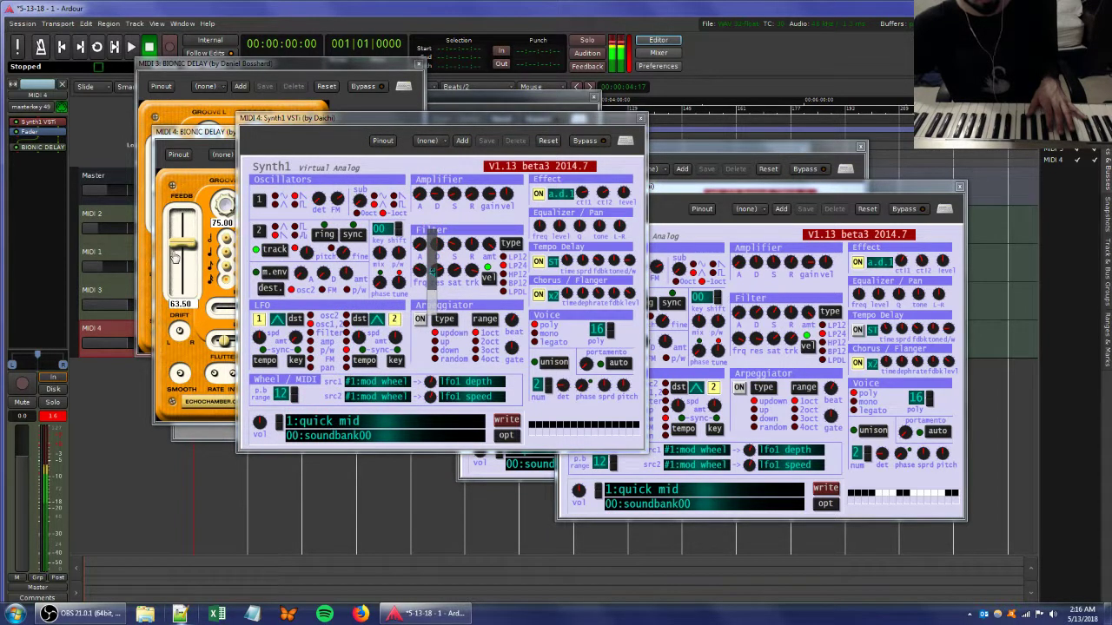
{"action": "left_click_drag", "start_coordinate": [174, 257], "coordinate": [178, 268]}
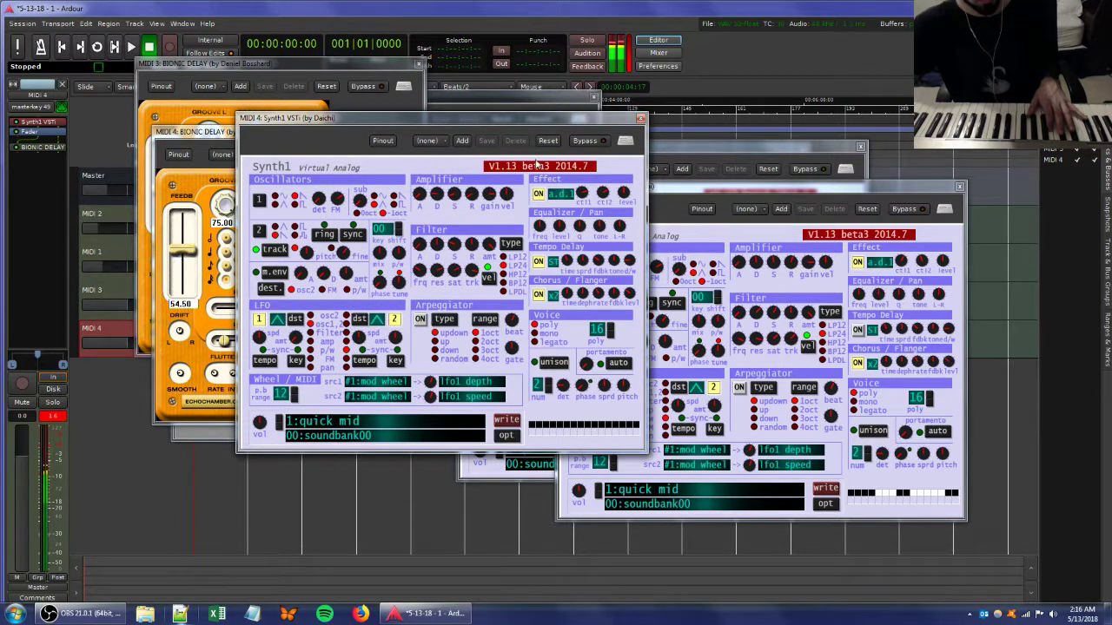
{"action": "left_click_drag", "start_coordinate": [590, 195], "coordinate": [591, 195]}
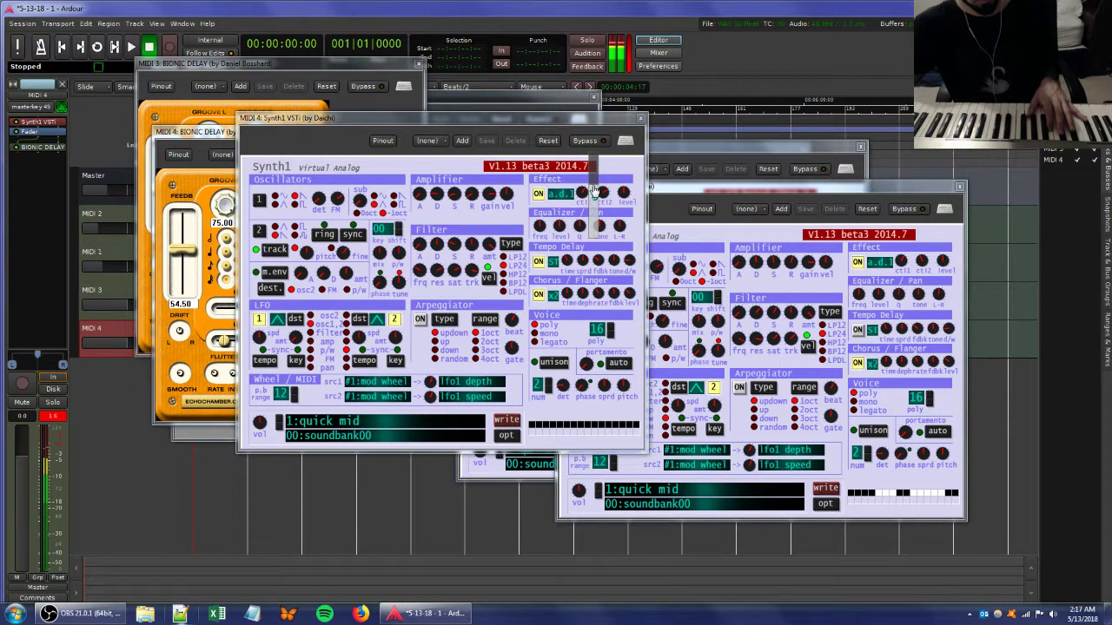
{"action": "left_click_drag", "start_coordinate": [423, 275], "coordinate": [437, 283]}
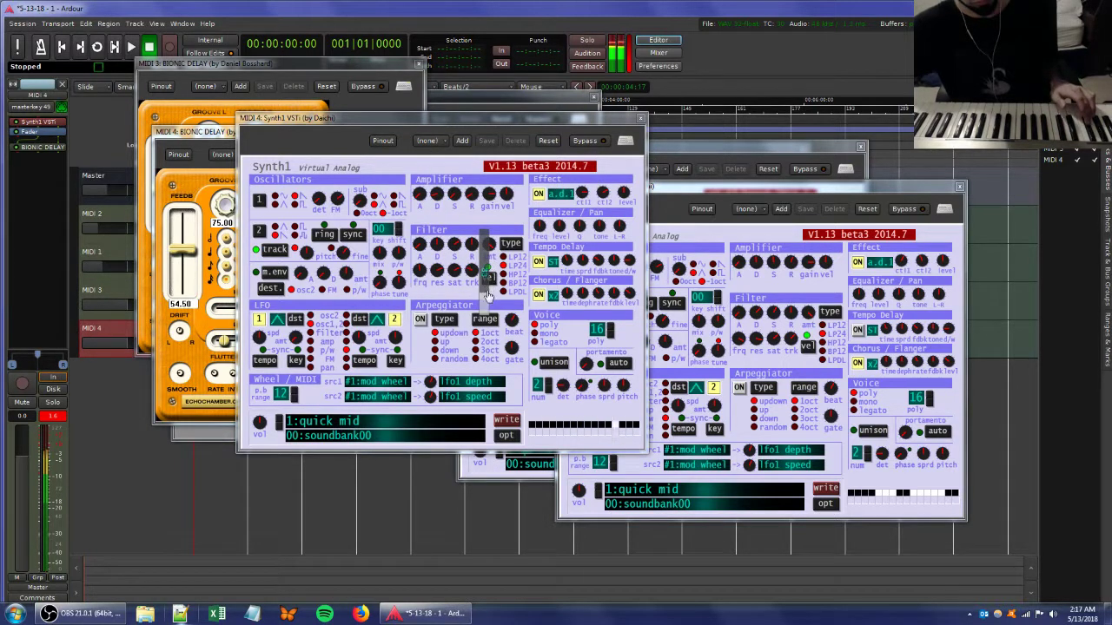
- Add Face Bender to MIDI 4 in stereo mode ahead of Bionic Delay and adjust Synth1's amplifier sustain
{"action": "right_click", "coordinate": [34, 178]}
{"action": "mouse_move", "coordinate": [63, 177]}
{"action": "mouse_move", "coordinate": [202, 178]}
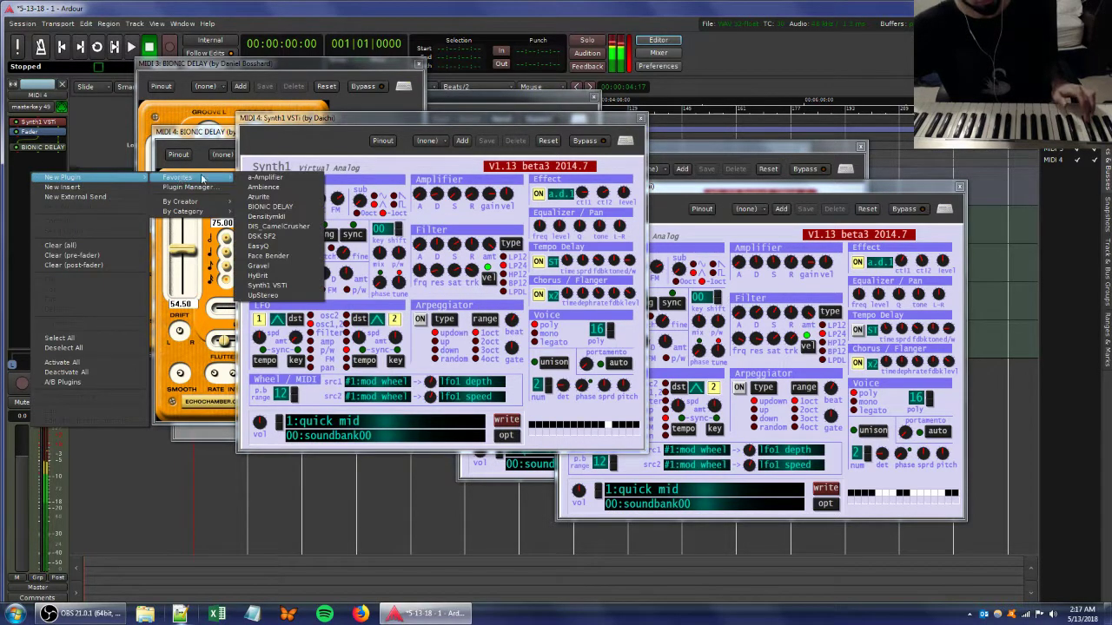
{"action": "left_click", "coordinate": [264, 249]}
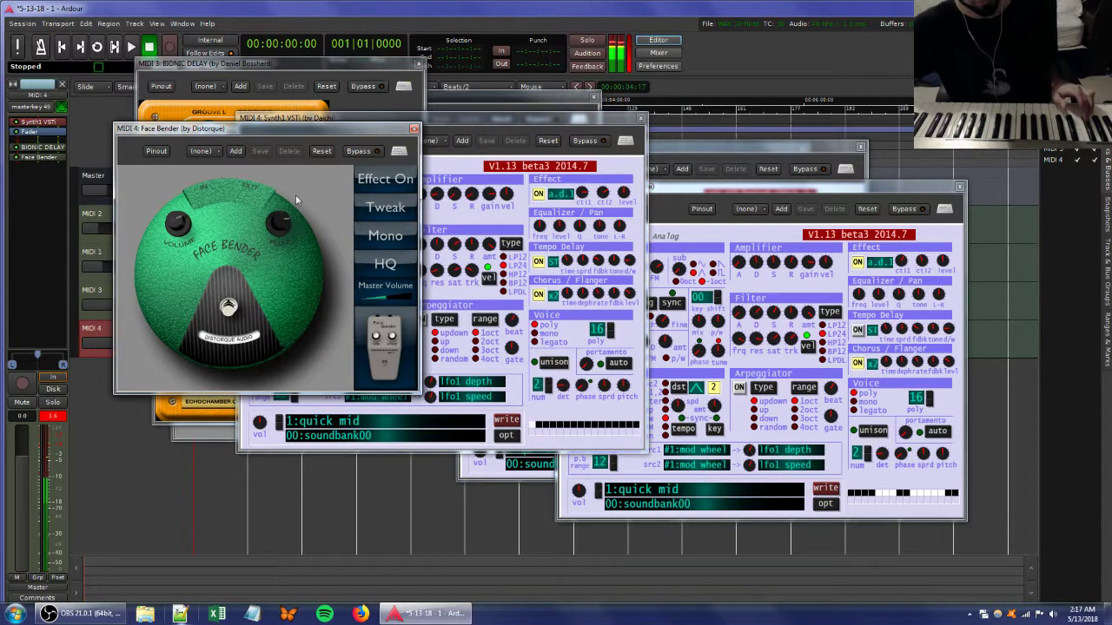
{"action": "left_click", "coordinate": [368, 238]}
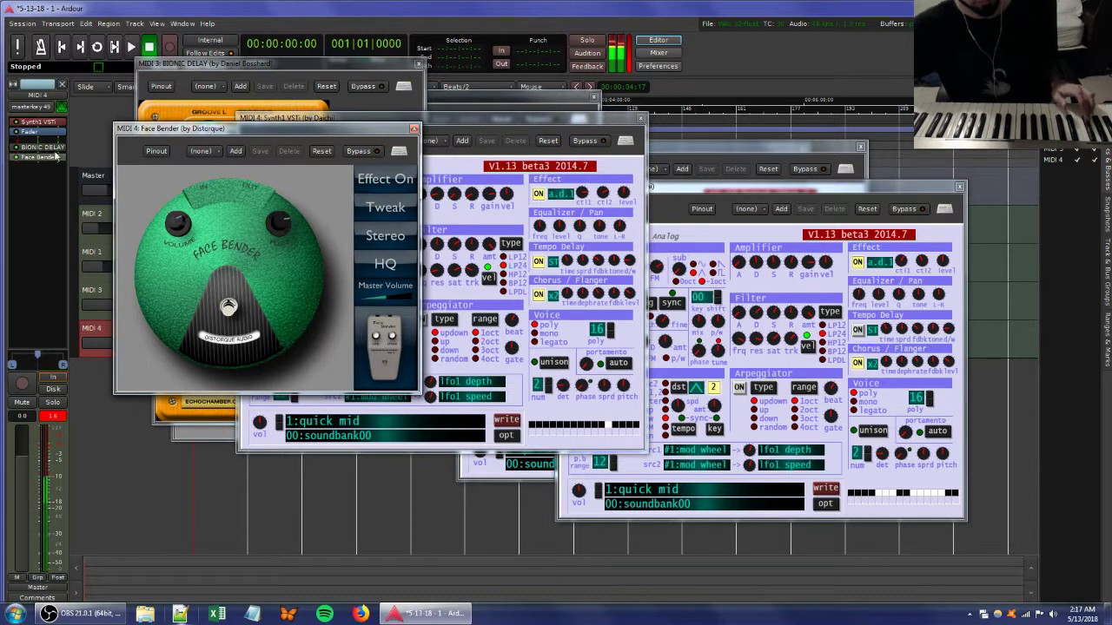
{"action": "left_click_drag", "start_coordinate": [39, 146], "coordinate": [47, 186]}
{"action": "left_click", "coordinate": [460, 111]}
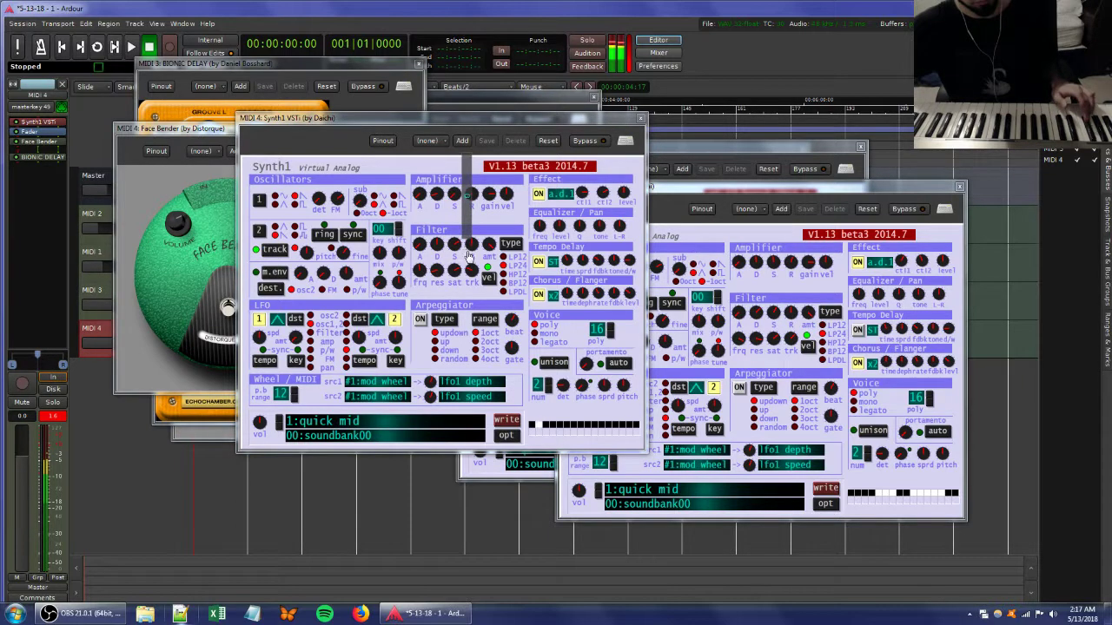
- Add EasyQ to the end of MIDI 4's chain with boosts of 13.8 dB at 5699.3 Hz and 4.1 dB at 9029.0 Hz
{"action": "right_click", "coordinate": [25, 179]}
{"action": "mouse_move", "coordinate": [87, 180]}
{"action": "mouse_move", "coordinate": [170, 180]}
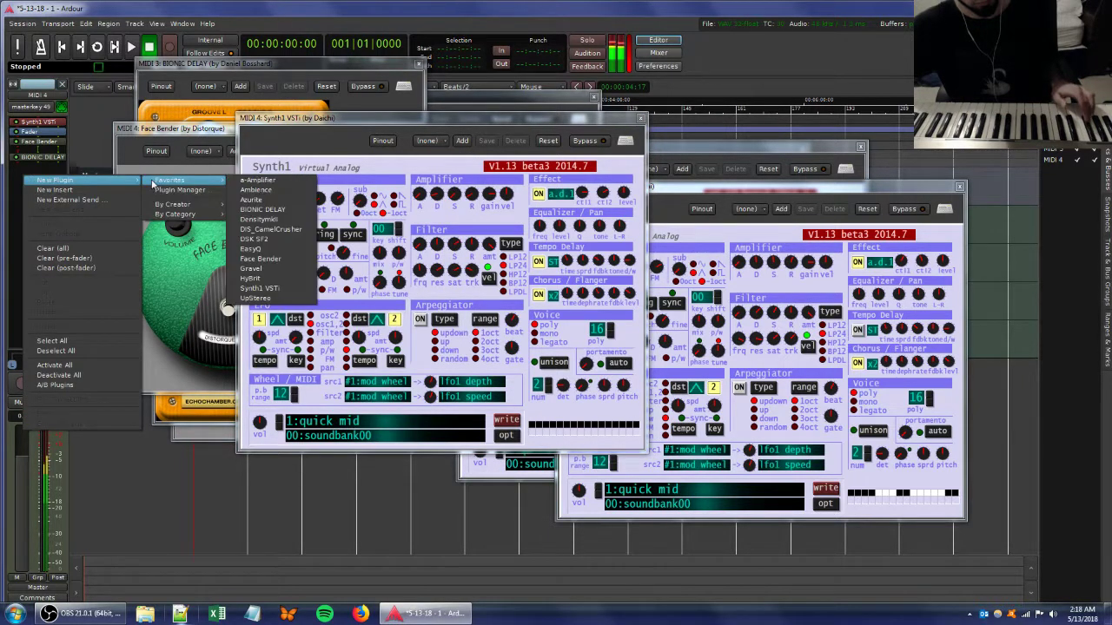
{"action": "left_click", "coordinate": [257, 251]}
{"action": "left_click_drag", "start_coordinate": [285, 276], "coordinate": [298, 248]}
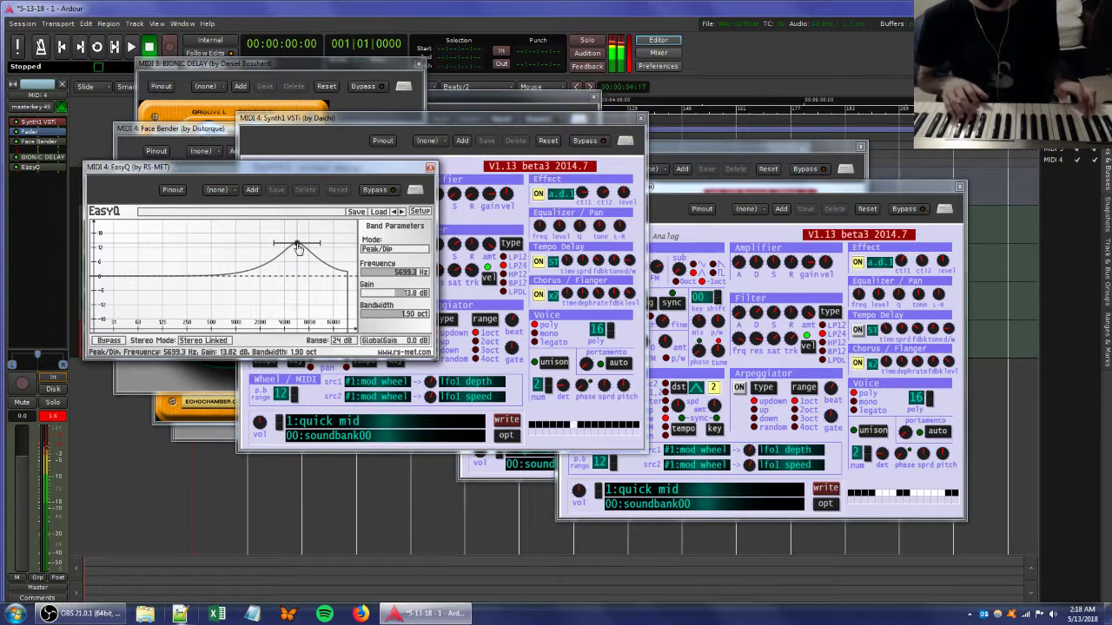
{"action": "mouse_move", "coordinate": [310, 261]}
{"action": "left_mouse_down"}
{"action": "mouse_move", "coordinate": [323, 255]}
{"action": "mouse_move", "coordinate": [311, 266]}
{"action": "left_mouse_up"}
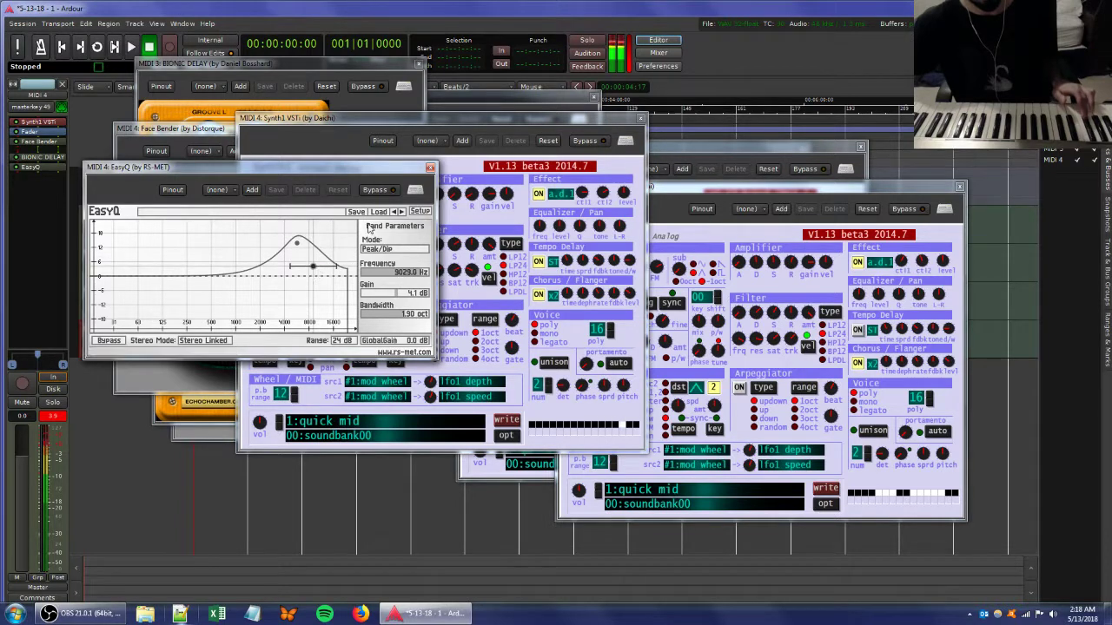
- Adjust effect ctl1 in MIDI 4's Synth1 and close MIDI 3's Bionic Delay window
{"action": "left_click", "coordinate": [583, 195]}
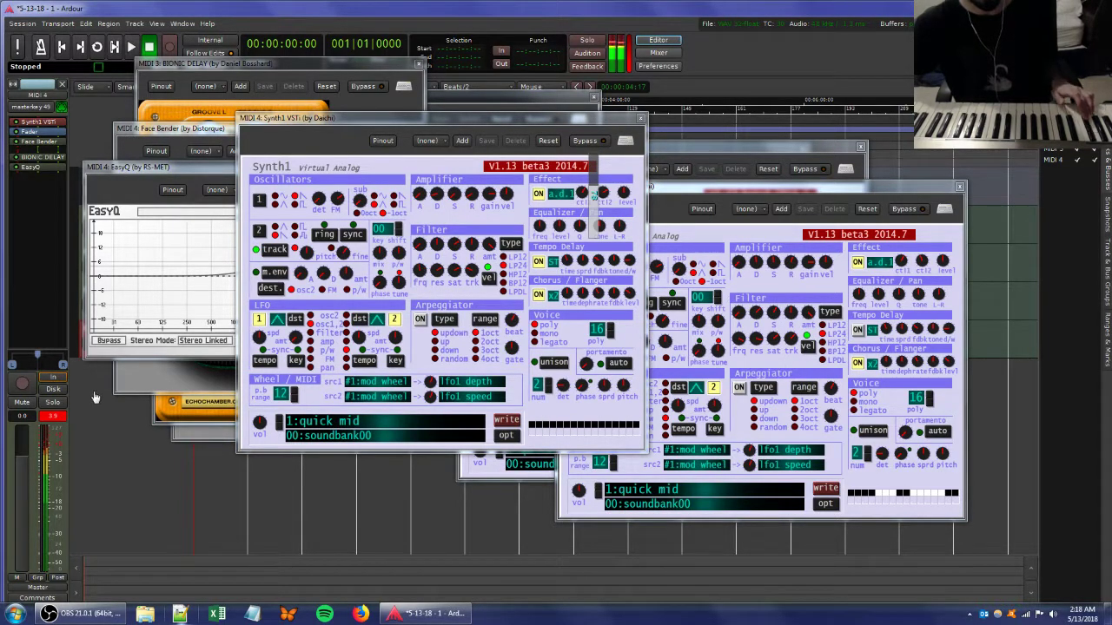
{"action": "left_click", "coordinate": [61, 419]}
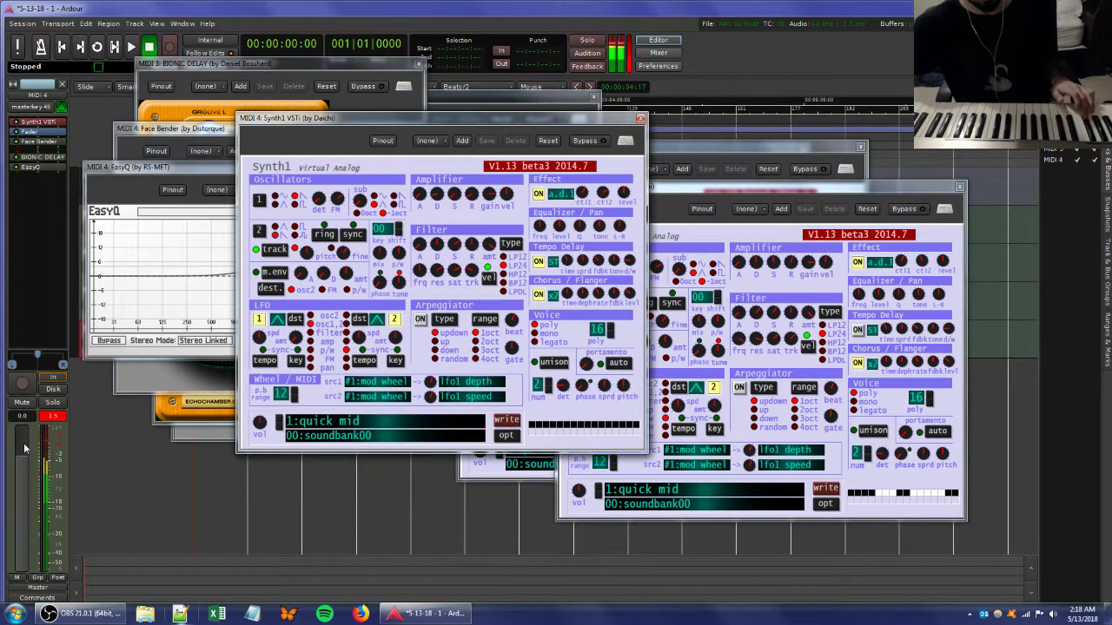
{"action": "left_click", "coordinate": [215, 66]}
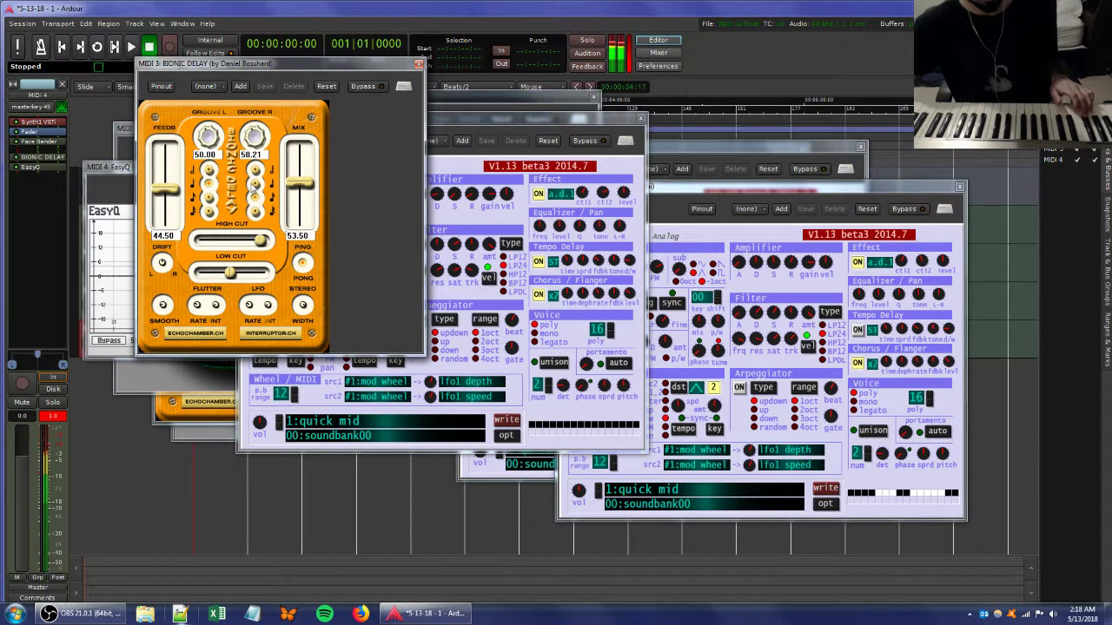
{"action": "left_click", "coordinate": [418, 65]}
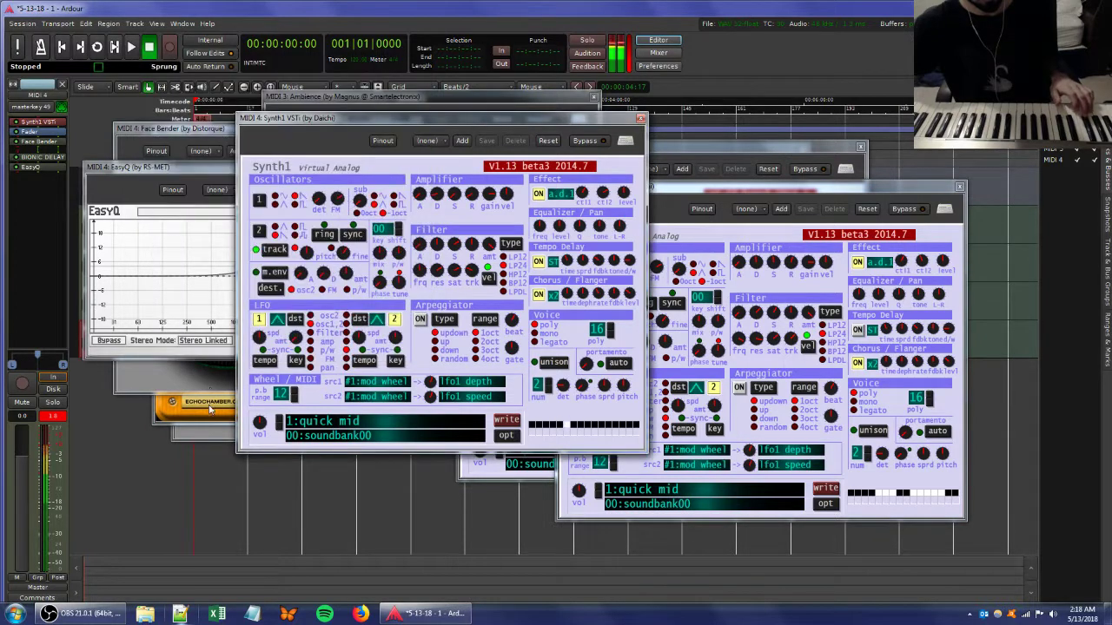
- Review MIDI 4's Bionic Delay, and adjust effect ctl2 and the filter resonance and frequency in MIDI 4's Synth1
{"action": "left_click", "coordinate": [204, 419]}
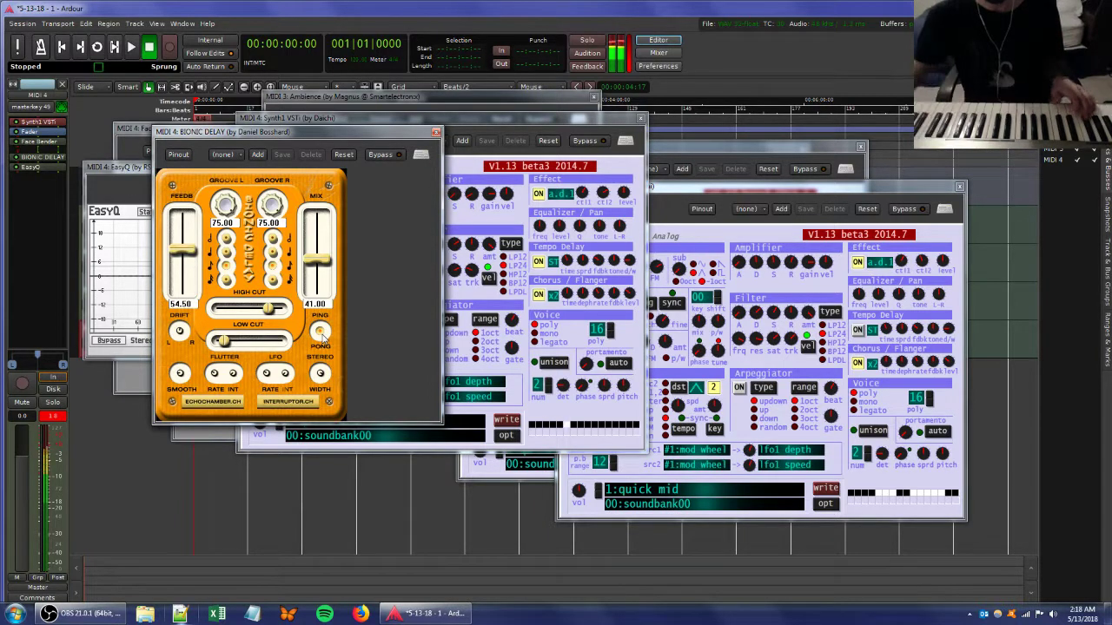
{"action": "left_click", "coordinate": [488, 129]}
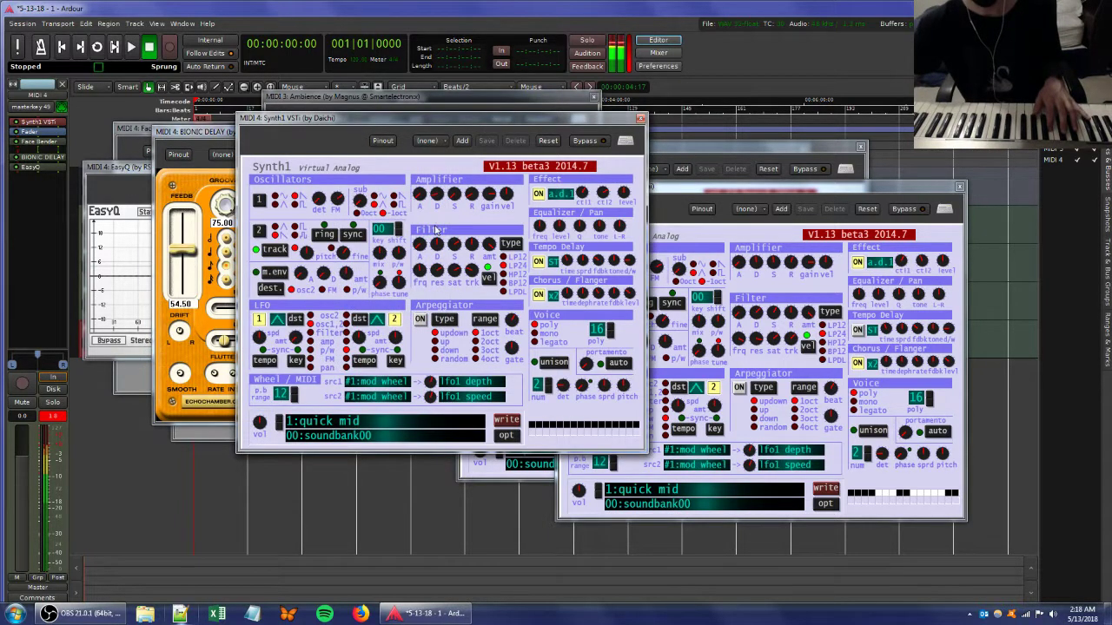
{"action": "left_click_drag", "start_coordinate": [608, 194], "coordinate": [616, 224]}
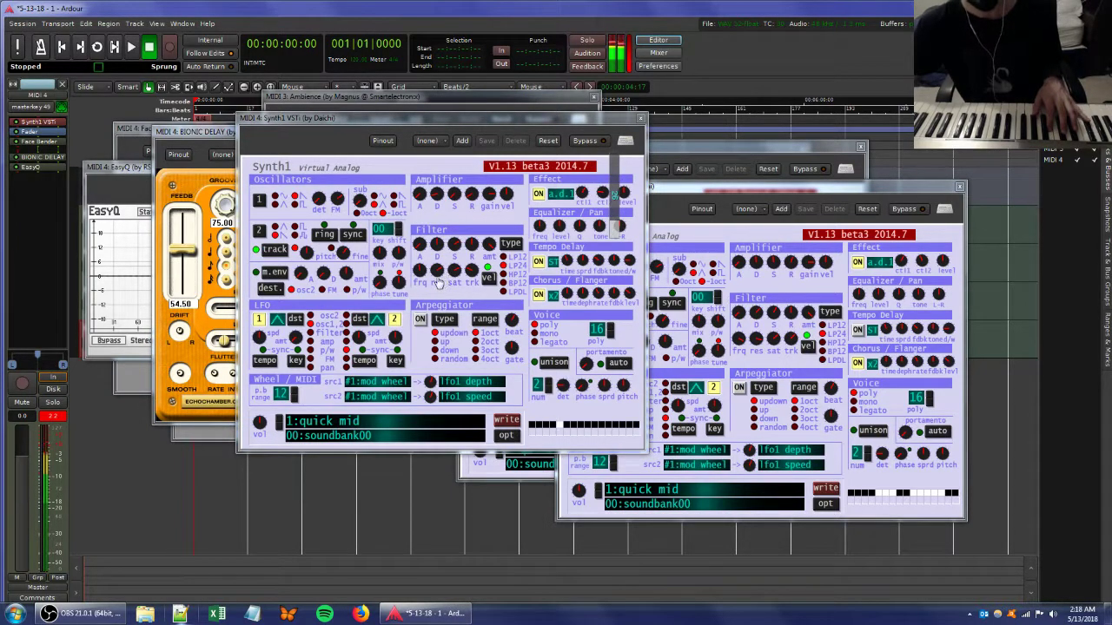
{"action": "left_click_drag", "start_coordinate": [445, 283], "coordinate": [448, 310]}
{"action": "left_click_drag", "start_coordinate": [432, 245], "coordinate": [432, 264]}
{"action": "left_click_drag", "start_coordinate": [607, 193], "coordinate": [613, 196]}
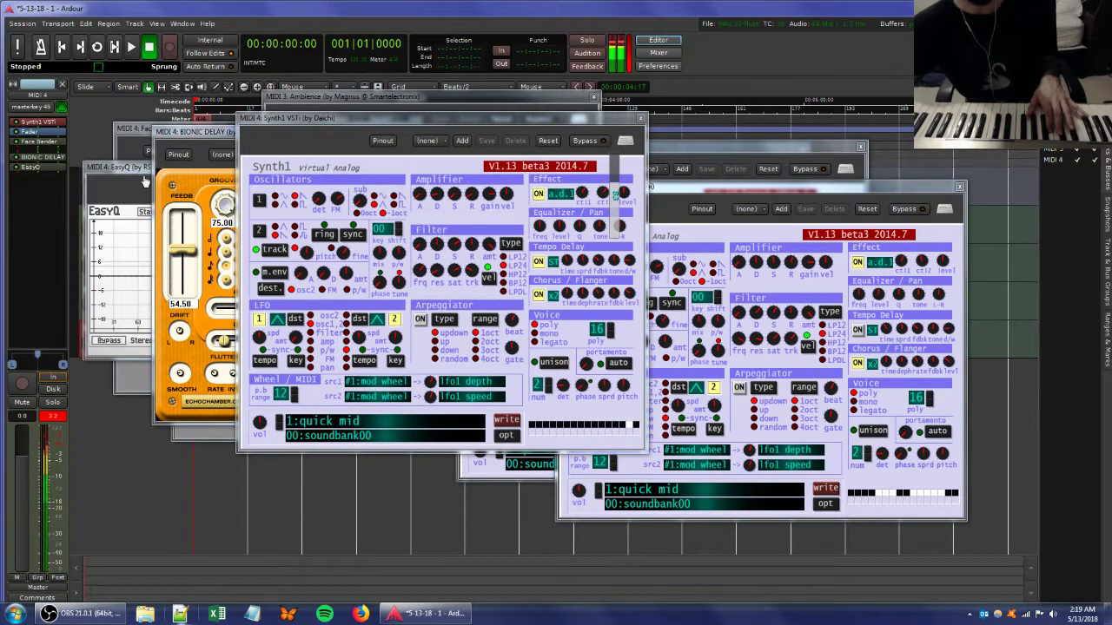
- Add two low-end boosts in MIDI 4's EasyQ, one of 14.1 dB at about 326 Hz, and adjust Synth1's filter frequency
{"action": "left_click", "coordinate": [149, 204]}
{"action": "left_click_drag", "start_coordinate": [152, 276], "coordinate": [196, 241]}
{"action": "left_click", "coordinate": [548, 122]}
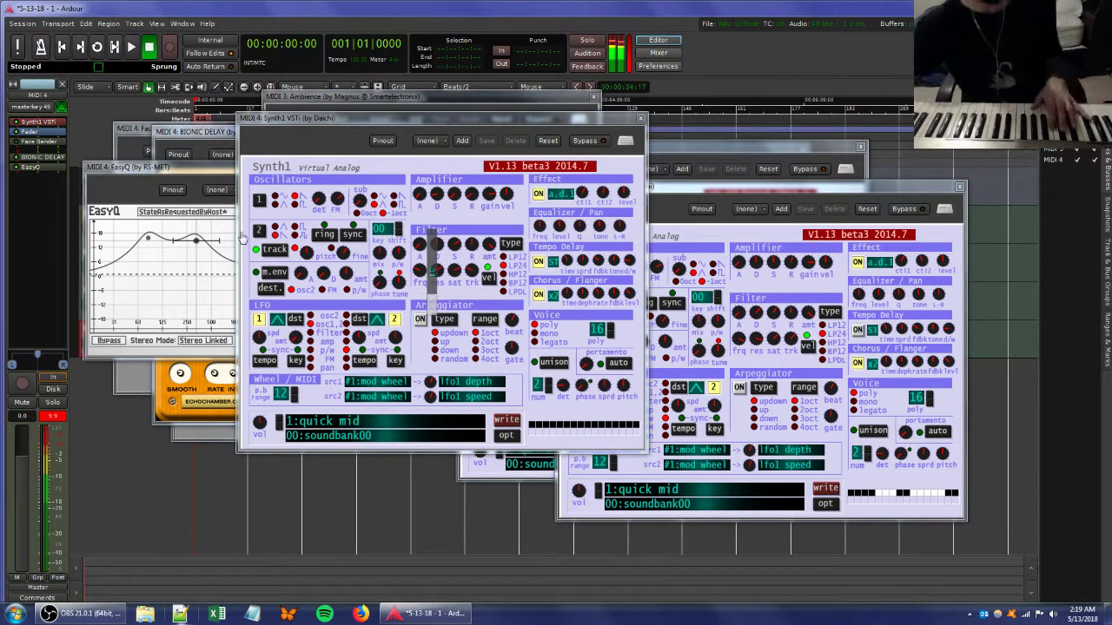
- Turn EasyQ's 5699.3 Hz boost into a slight cut and add a 13.3 dB boost at about 695 Hz
{"action": "left_click", "coordinate": [196, 185]}
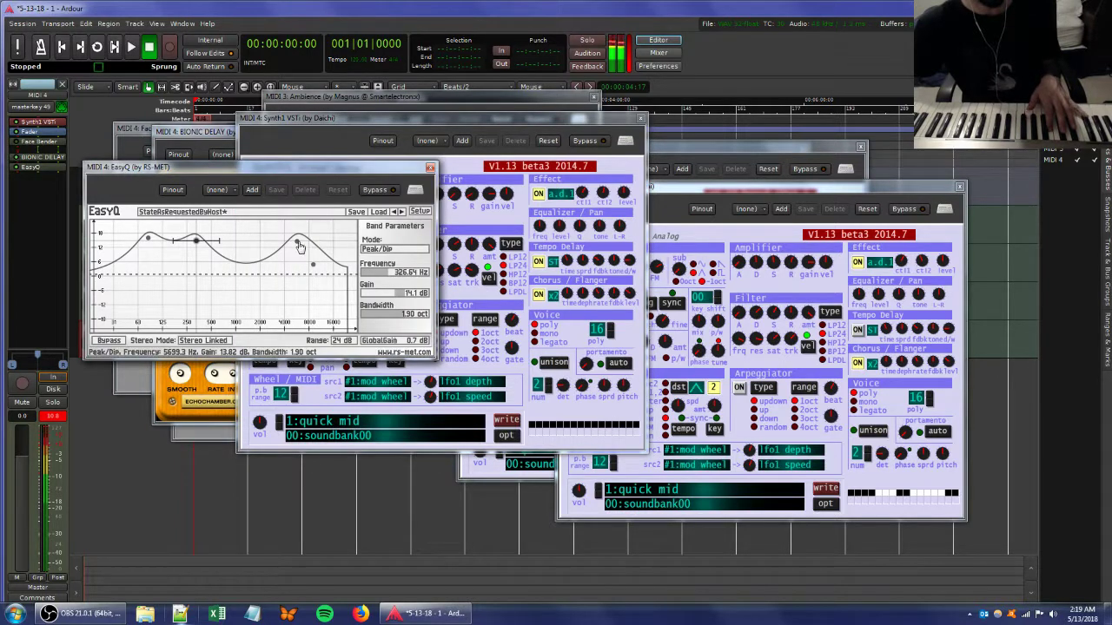
{"action": "left_click_drag", "start_coordinate": [304, 266], "coordinate": [306, 286]}
{"action": "left_click_drag", "start_coordinate": [217, 258], "coordinate": [223, 243]}
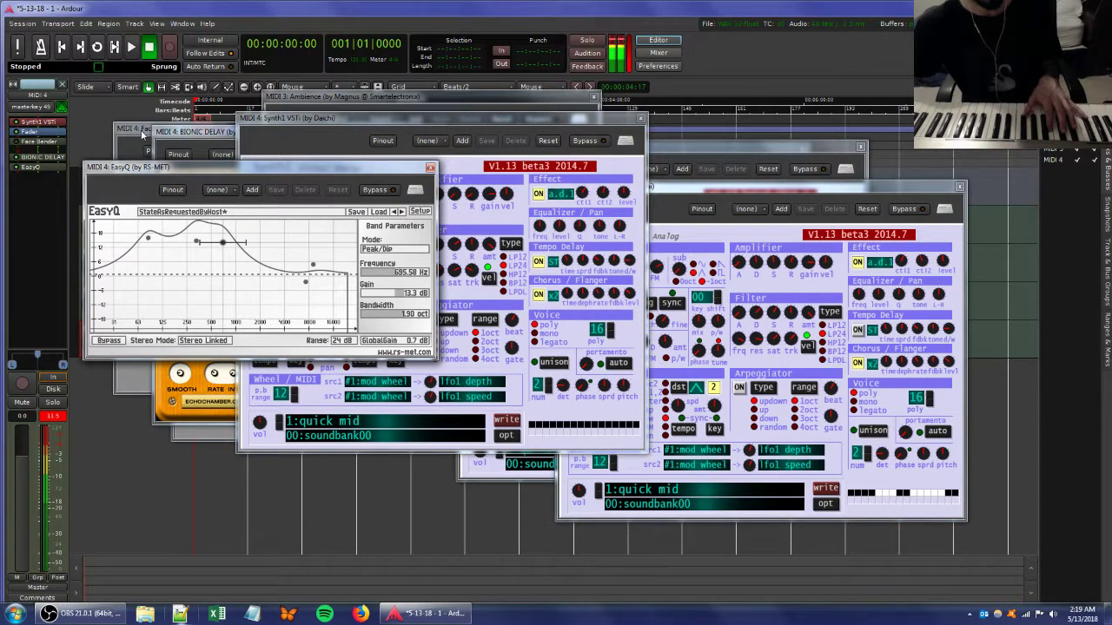
- Disconnect the MIDI keyboard from MIDI 4's input
{"action": "left_click", "coordinate": [332, 118]}
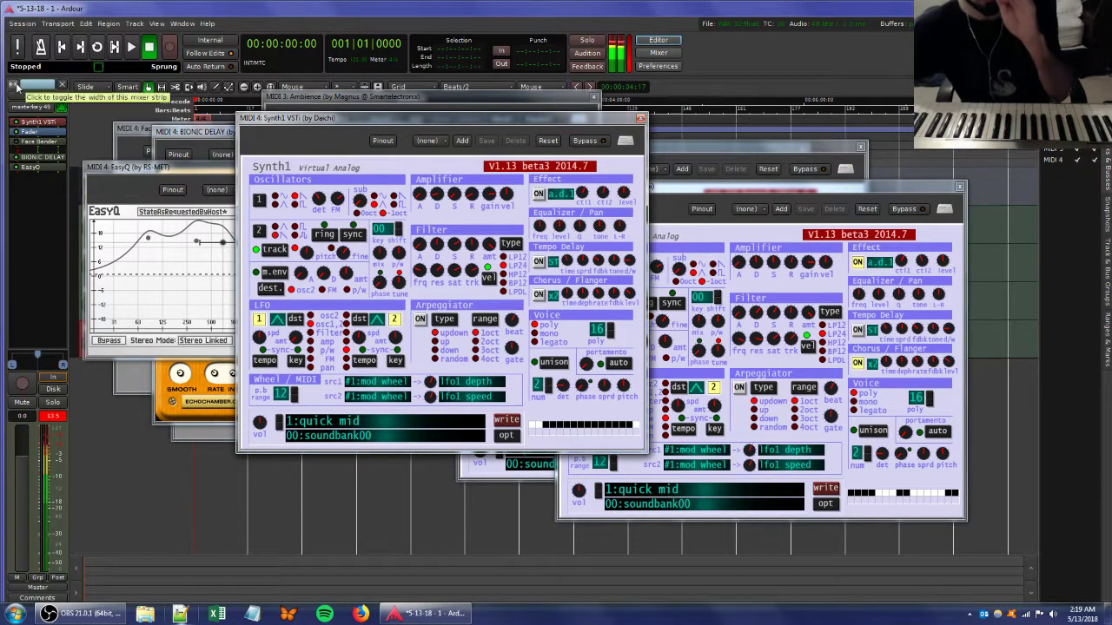
{"action": "left_click", "coordinate": [30, 106]}
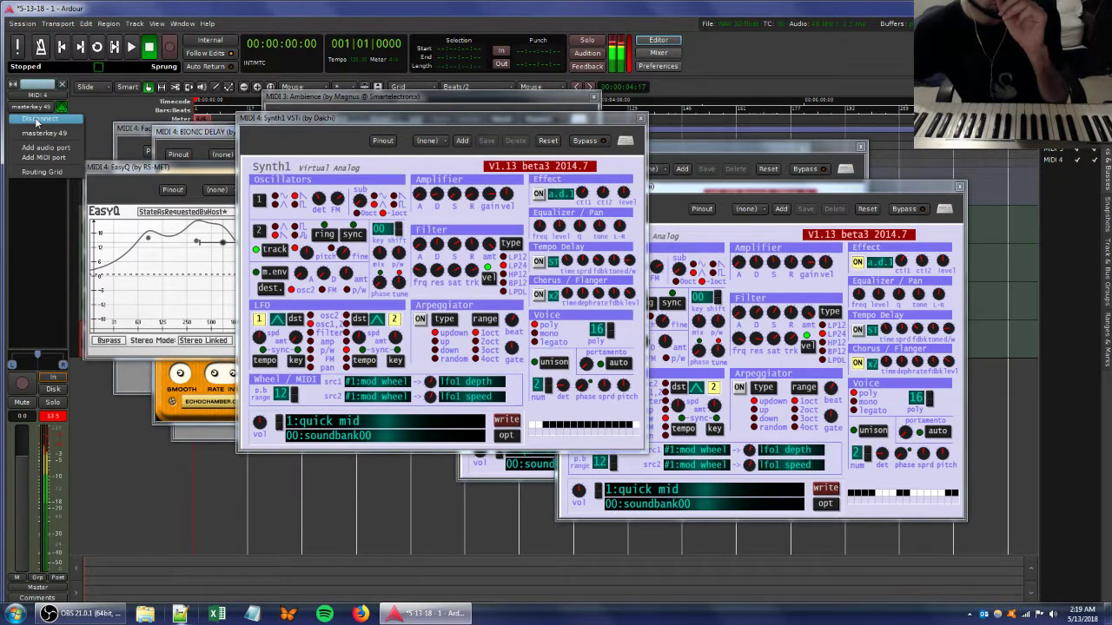
{"action": "left_click", "coordinate": [36, 120]}
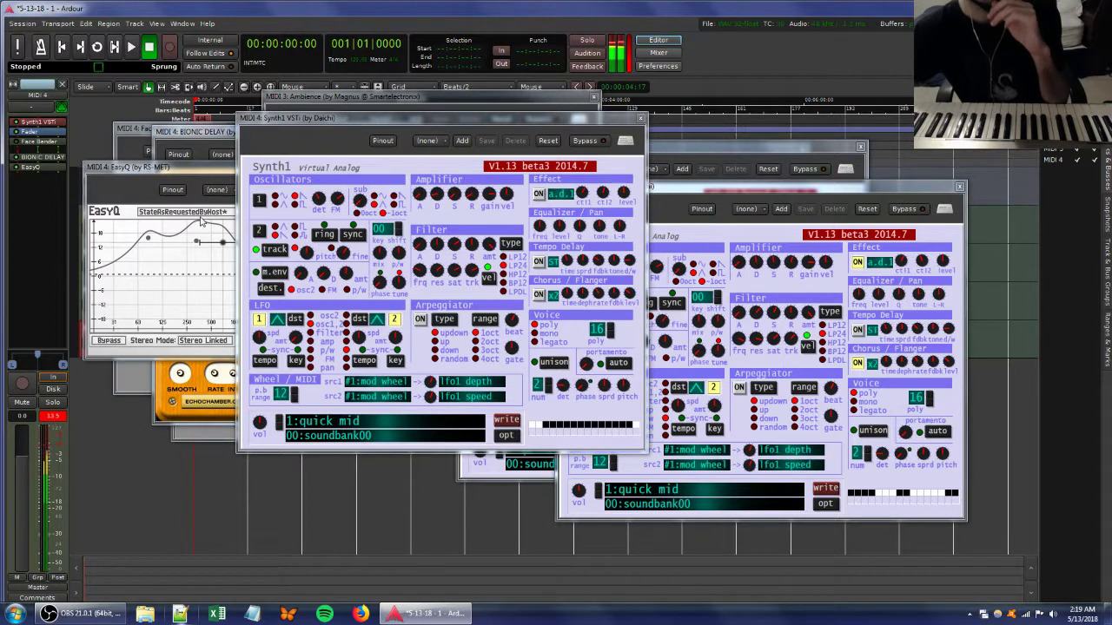
- Set MIDI 4's Bionic Delay to a feedback of 56.50 and a mix of 24.50
{"action": "left_click", "coordinate": [187, 132]}
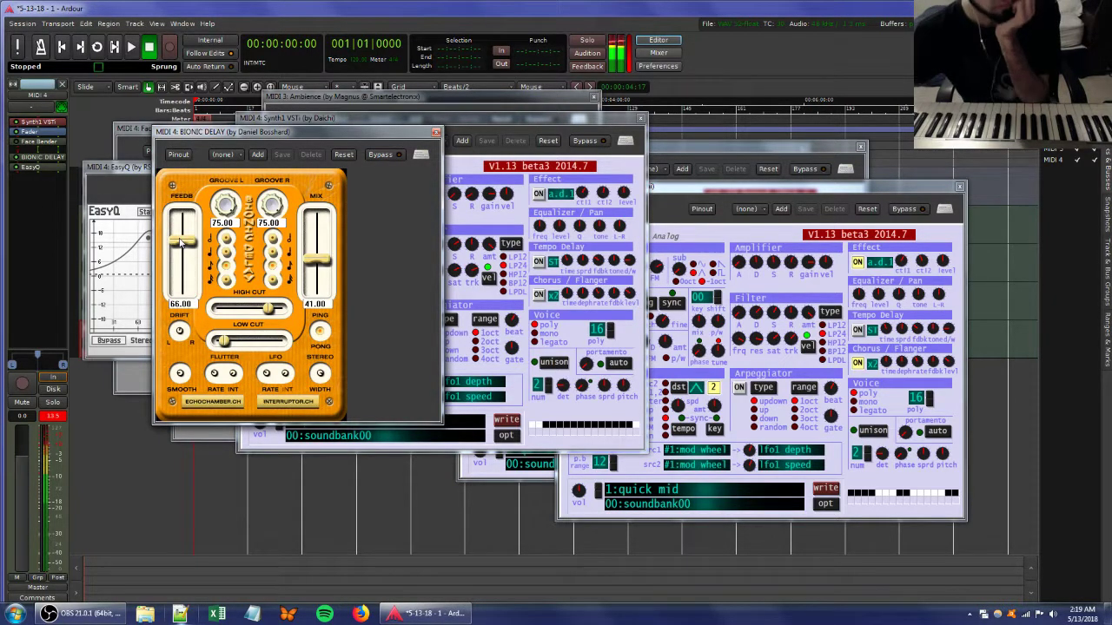
{"action": "left_click_drag", "start_coordinate": [181, 242], "coordinate": [179, 253]}
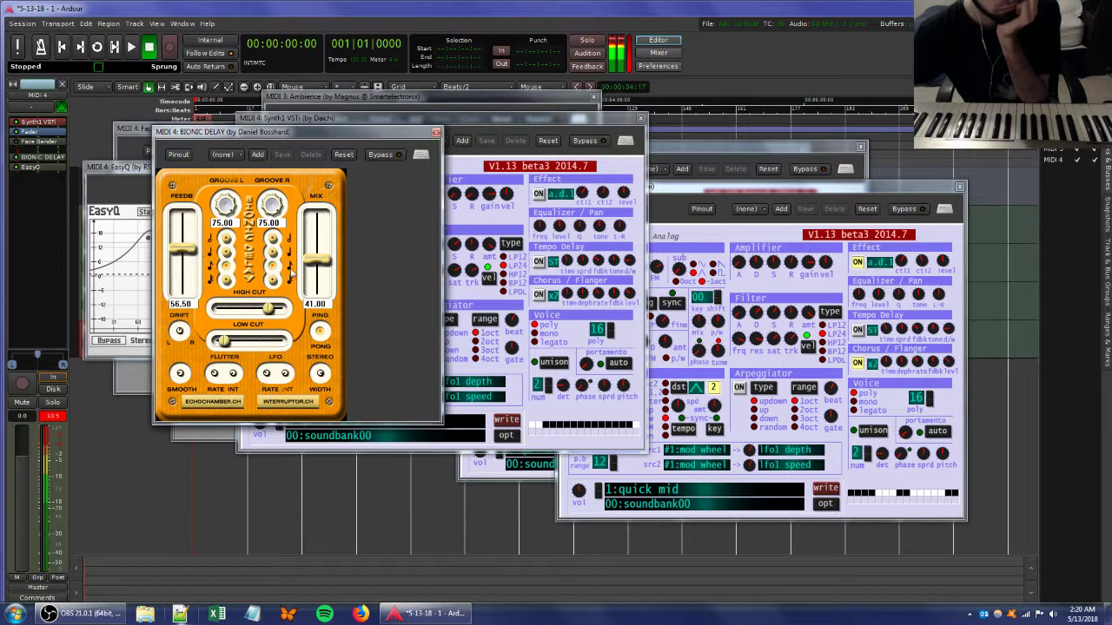
{"action": "left_click_drag", "start_coordinate": [319, 268], "coordinate": [314, 287]}
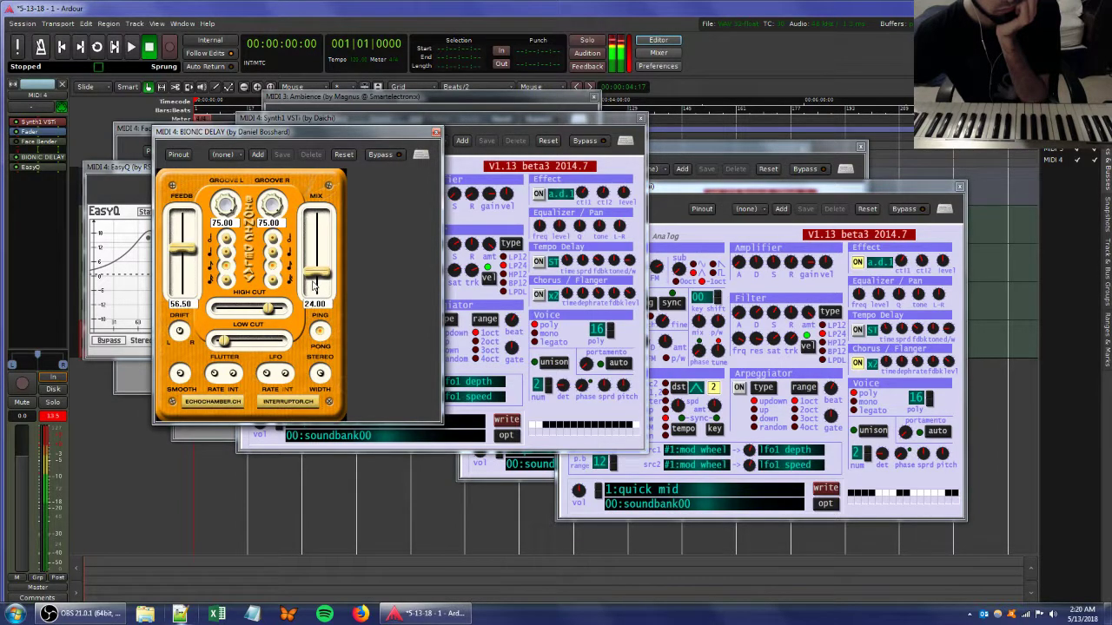
{"action": "left_click", "coordinate": [481, 128]}
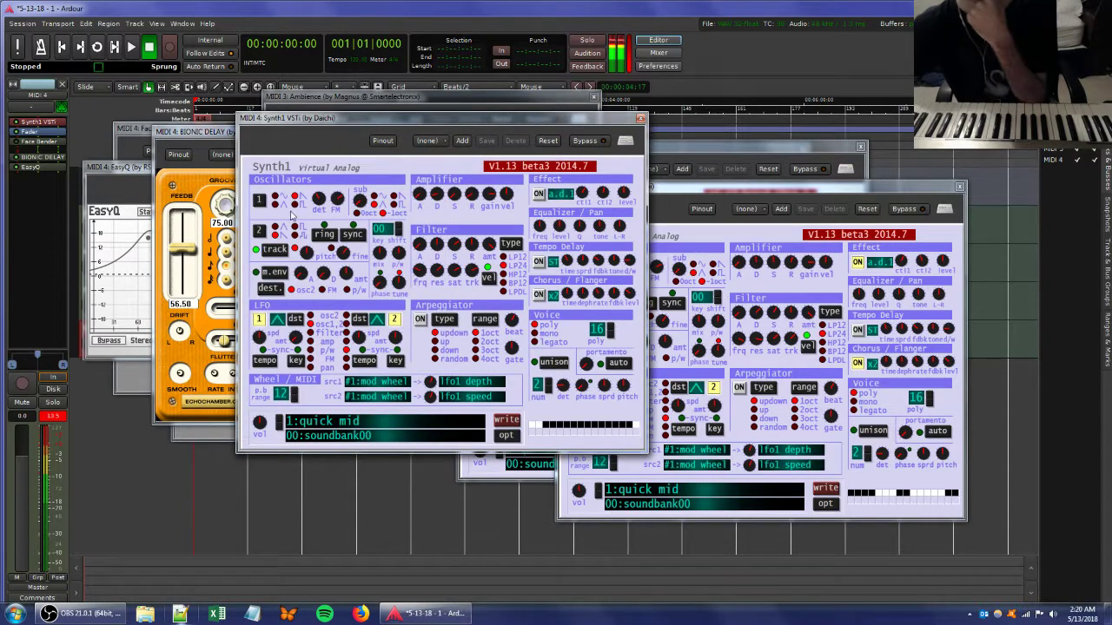
- Add a 12.6 dB boost at about 4.5 kHz in MIDI 4's EasyQ and close its window
{"action": "double_click", "coordinate": [31, 166]}
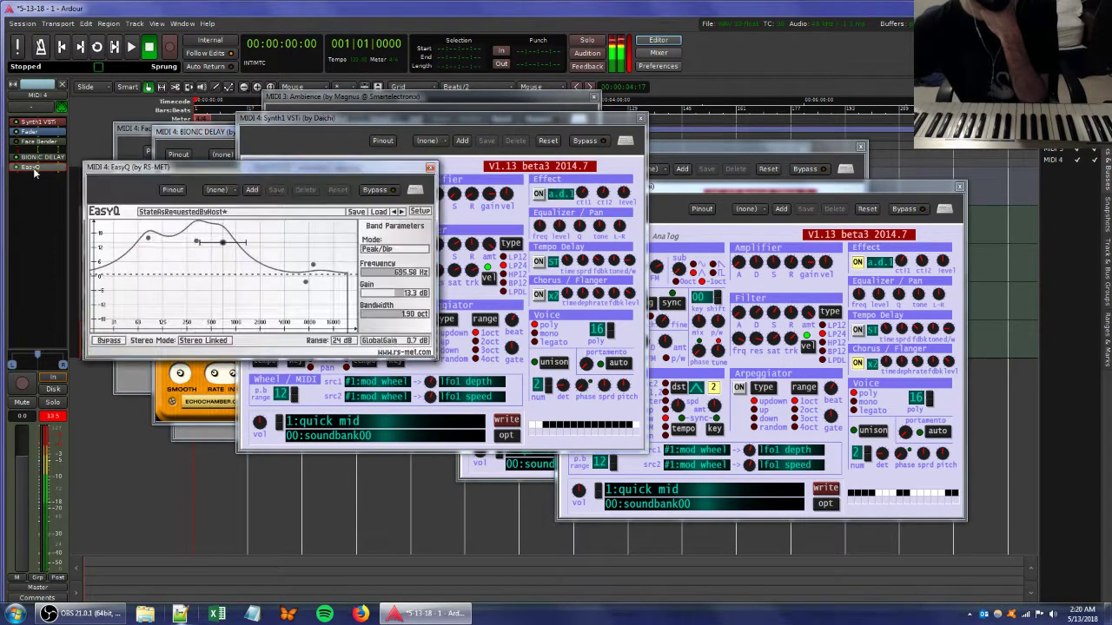
{"action": "left_click_drag", "start_coordinate": [242, 255], "coordinate": [290, 245]}
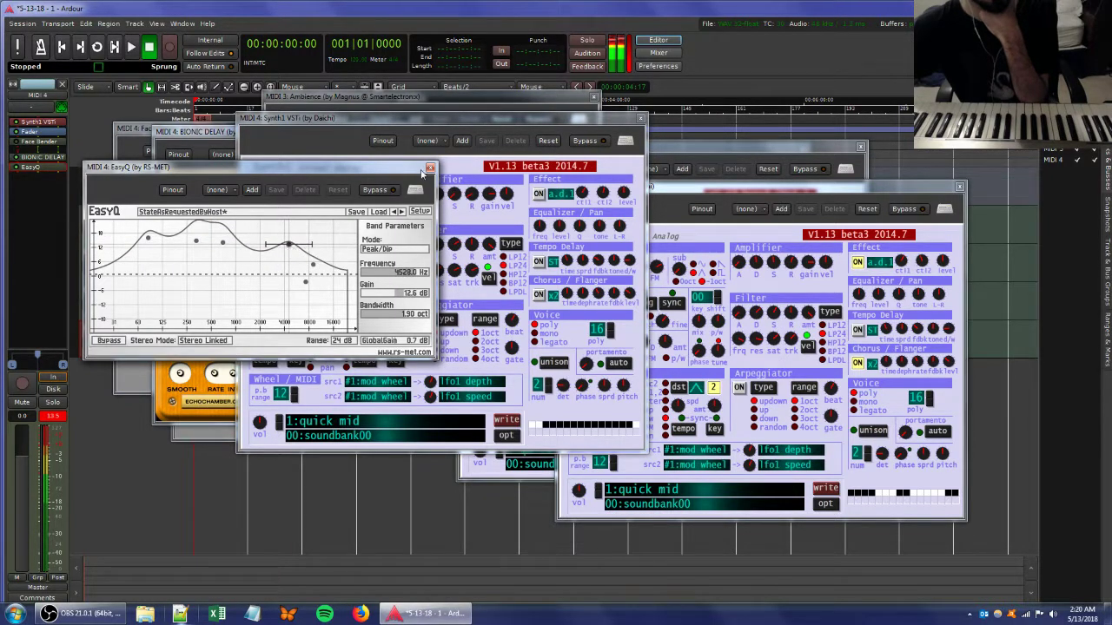
{"action": "left_click", "coordinate": [353, 186]}
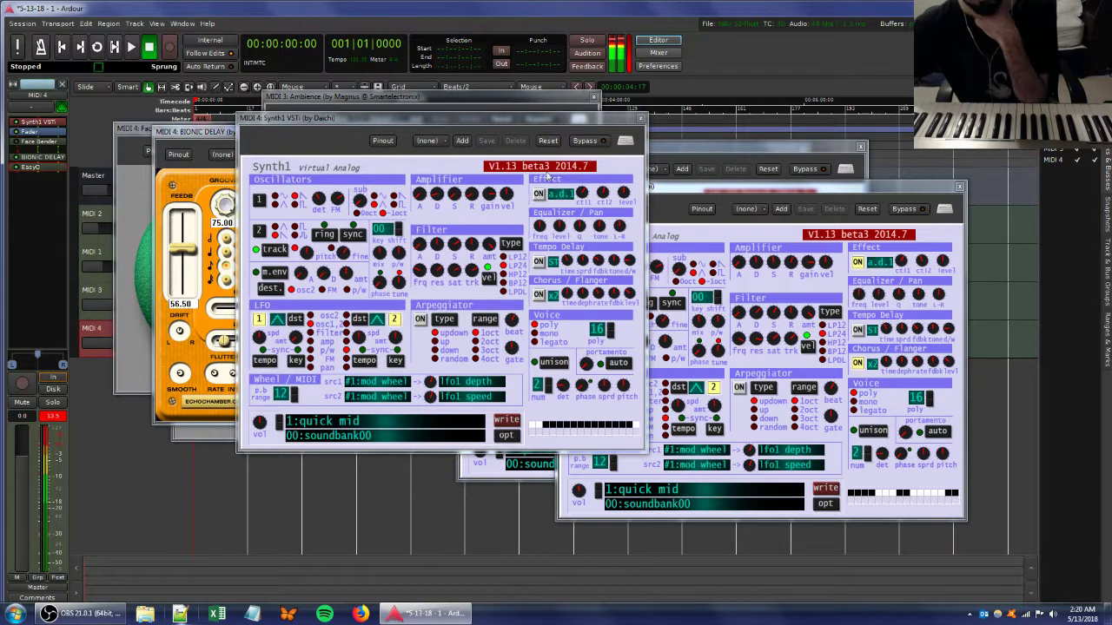
- Close all remaining plugin windows so that the editor's tracks are unobstructed
{"action": "left_click", "coordinate": [640, 117]}
{"action": "left_click", "coordinate": [960, 186]}
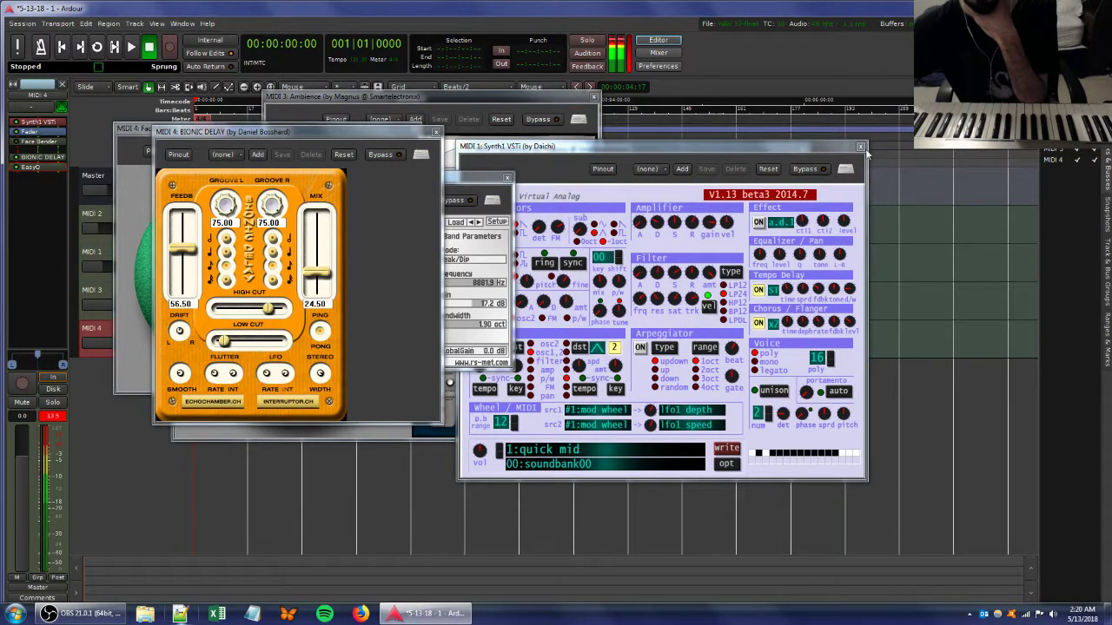
{"action": "left_click", "coordinate": [712, 155]}
{"action": "left_click", "coordinate": [860, 146]}
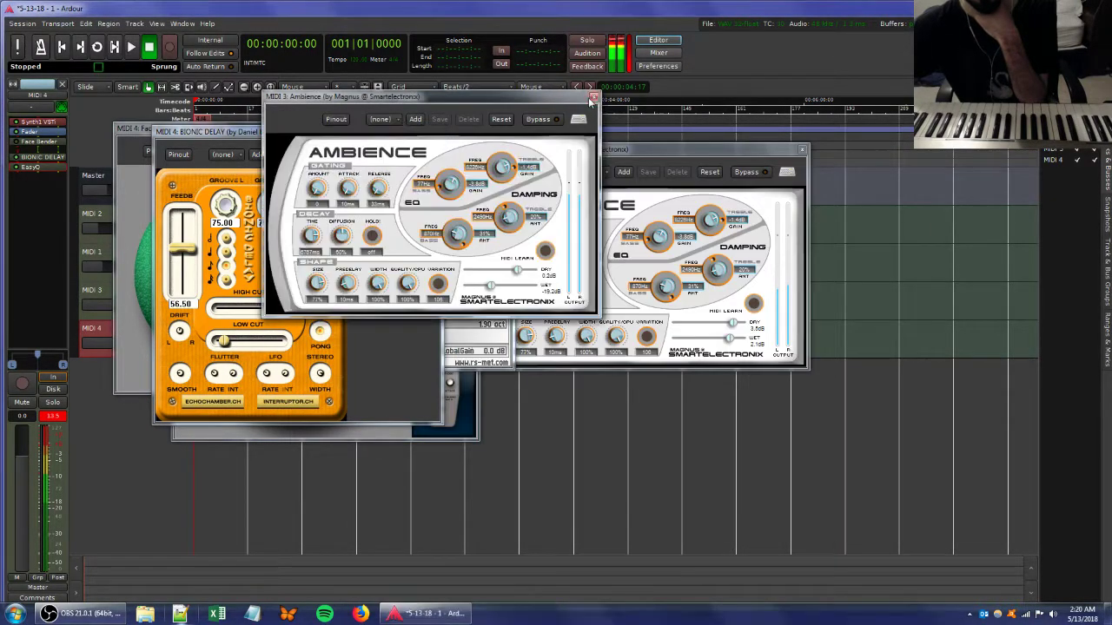
{"action": "left_click", "coordinate": [801, 150]}
{"action": "left_click", "coordinate": [507, 177]}
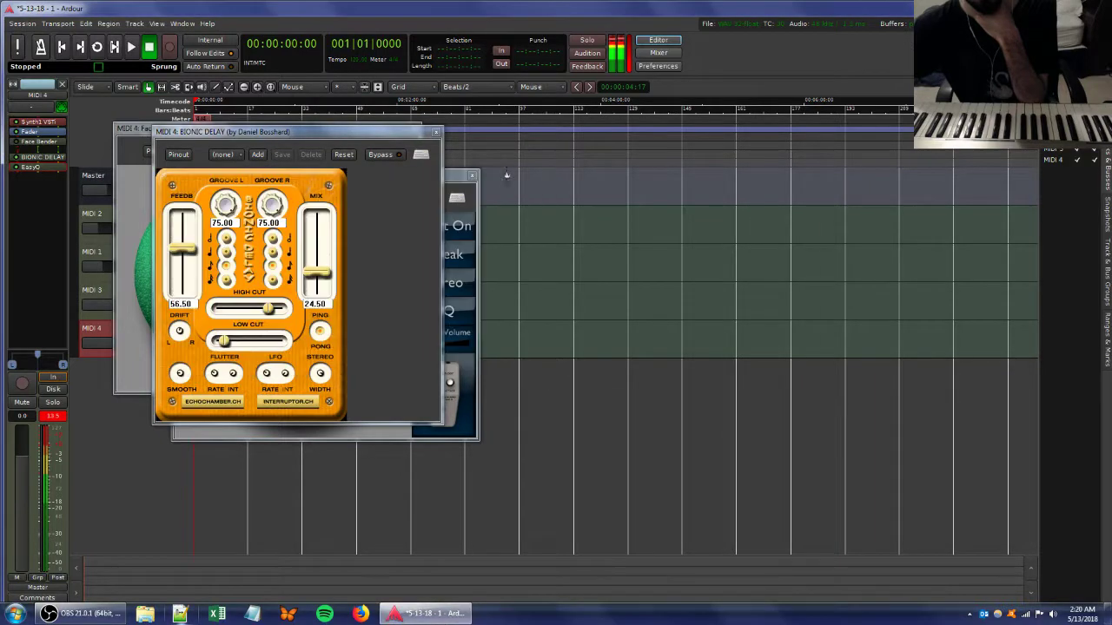
{"action": "left_click", "coordinate": [433, 133]}
{"action": "left_click", "coordinate": [414, 130]}
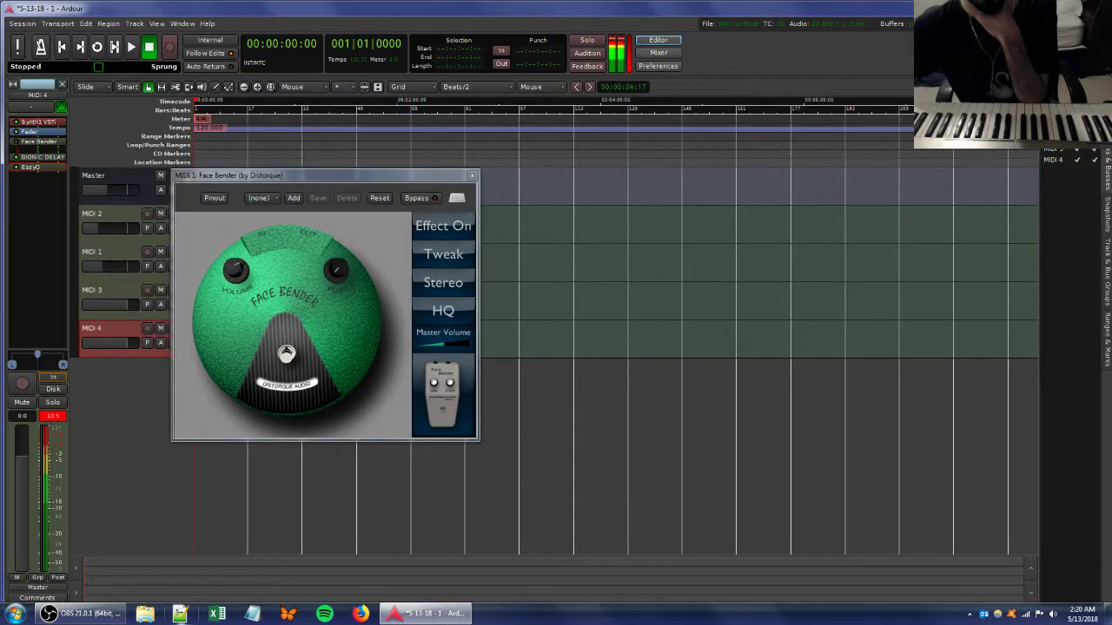
{"action": "left_click", "coordinate": [471, 176]}
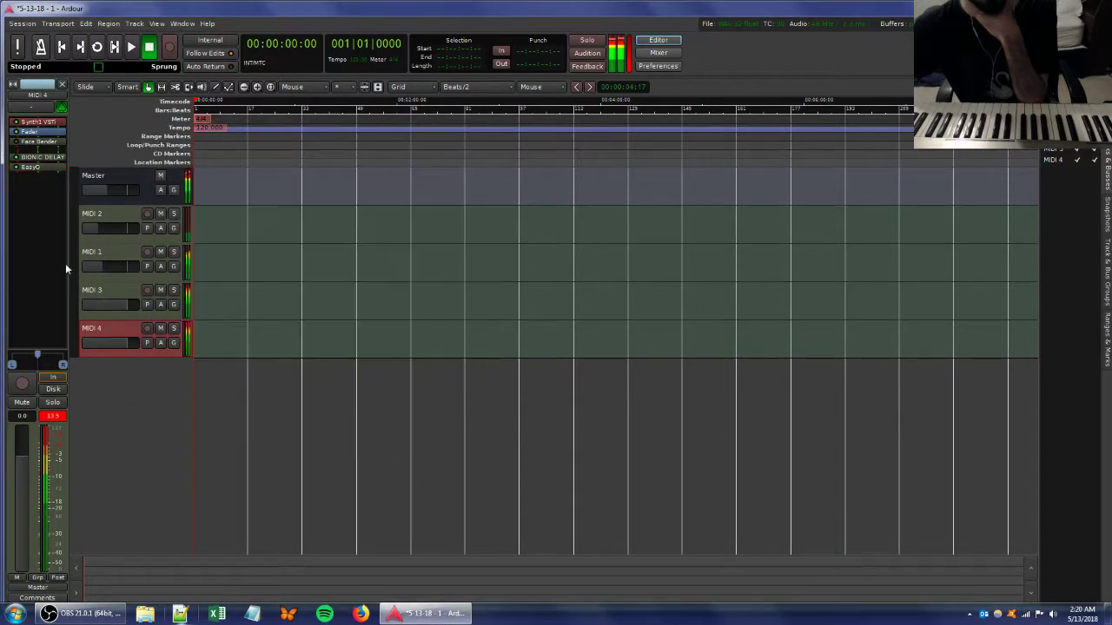
- Add one new MIDI track with the Synth1 VSTi instrument at the end of the track list
{"action": "left_click", "coordinate": [117, 224]}
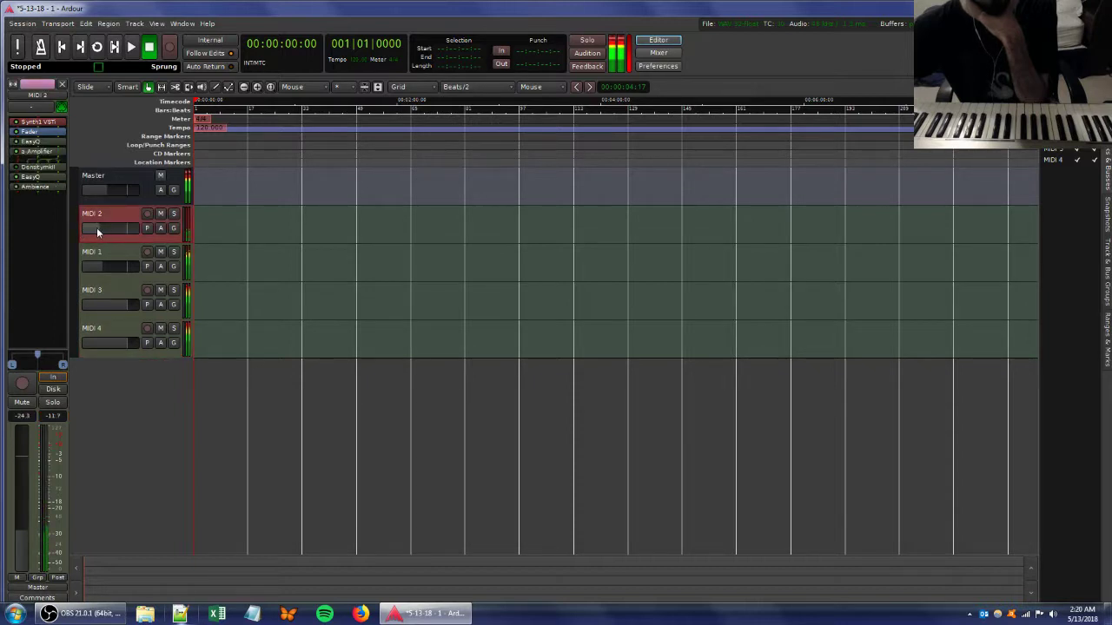
{"action": "double_click", "coordinate": [116, 368]}
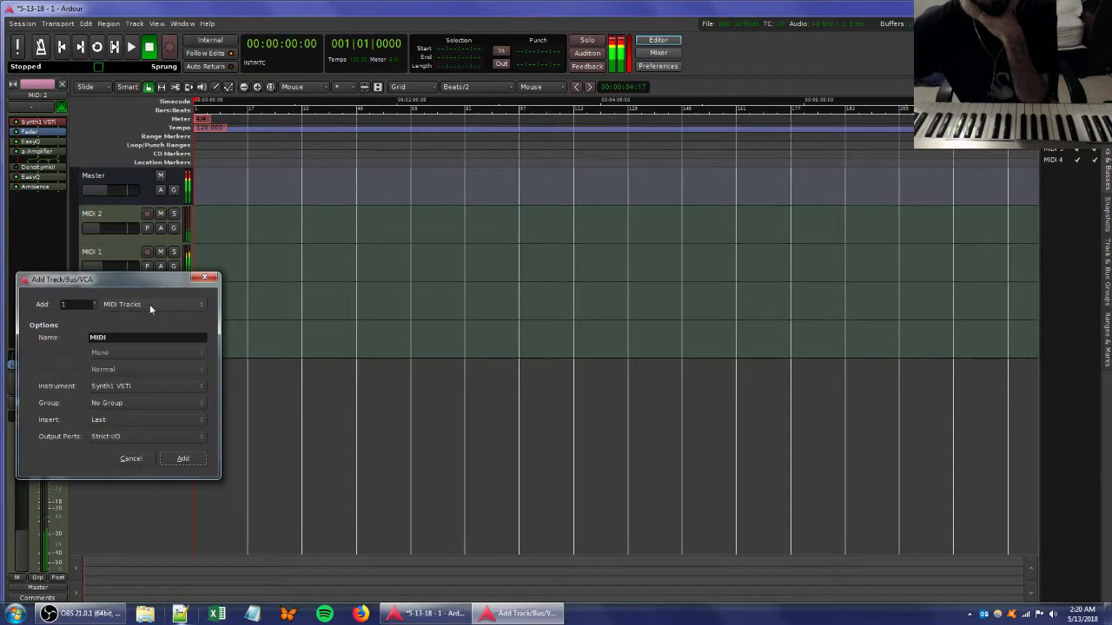
{"action": "left_click", "coordinate": [161, 453]}
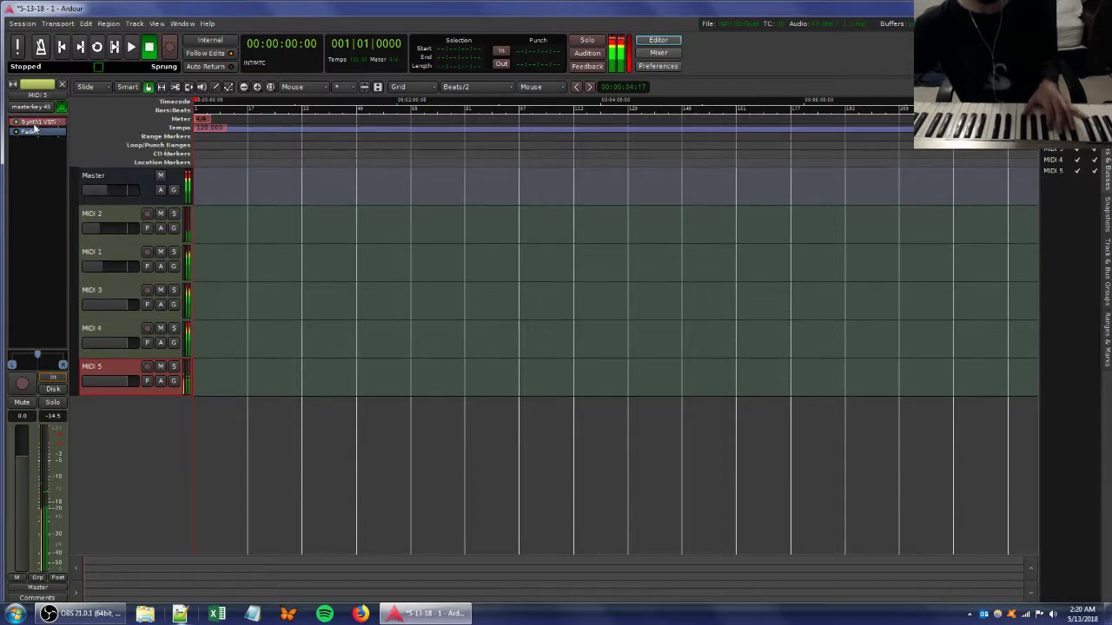
{"action": "double_click", "coordinate": [35, 122]}
{"action": "left_click", "coordinate": [405, 8]}
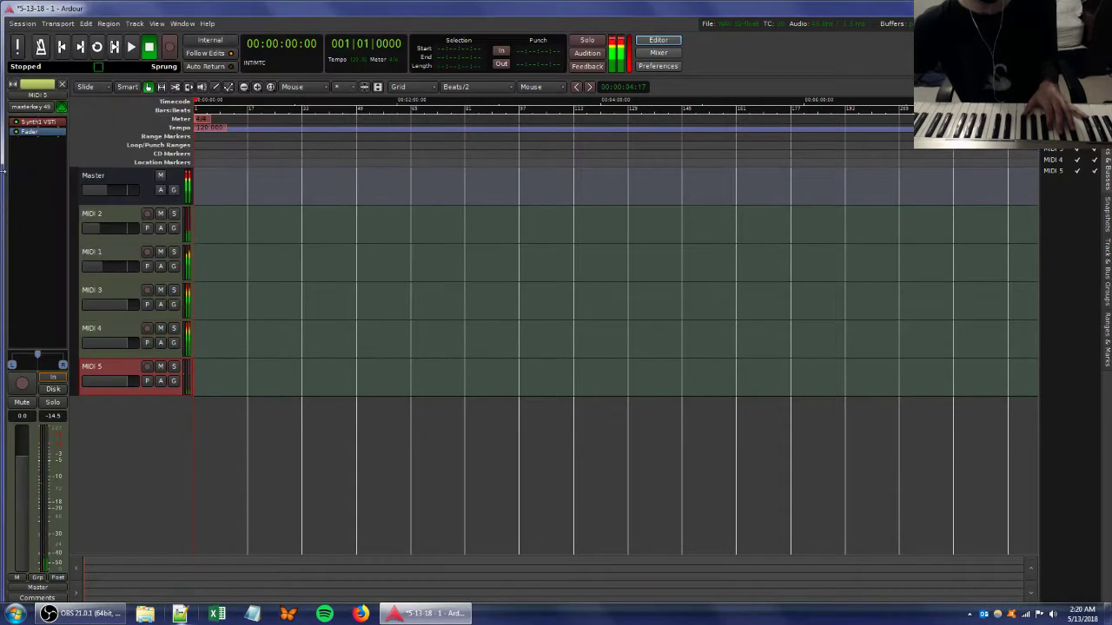
{"action": "right_click", "coordinate": [33, 161]}
{"action": "mouse_move", "coordinate": [35, 163]}
{"action": "mouse_move", "coordinate": [177, 162]}
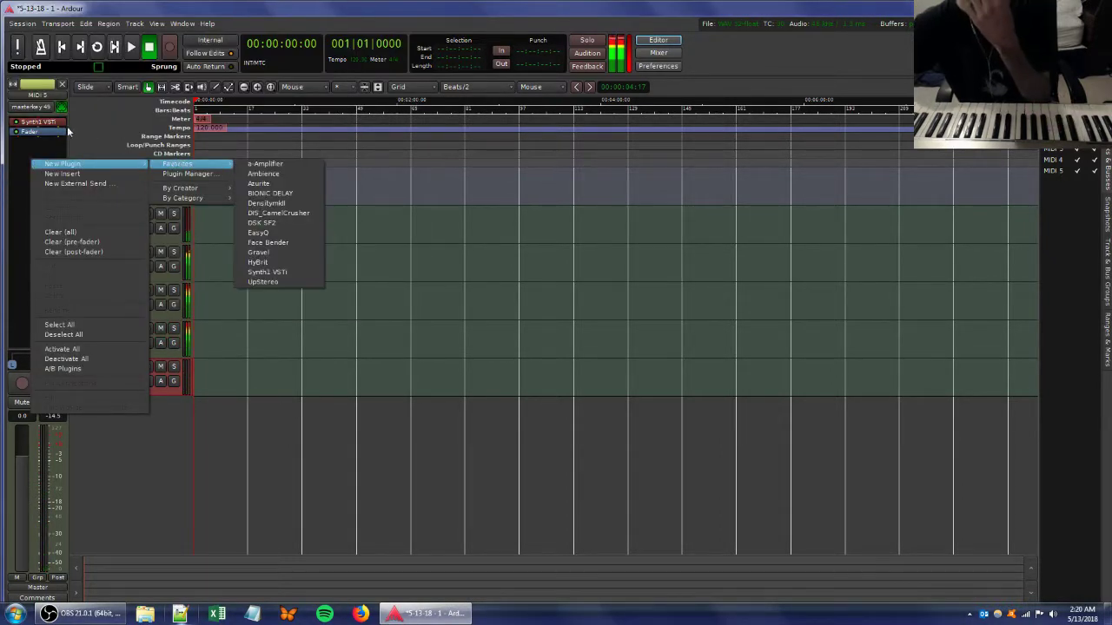
- Open MIDI 5's Synth1, move its window clear of the track headers, and adjust the filter saturation and frequency
{"action": "left_click", "coordinate": [267, 272]}
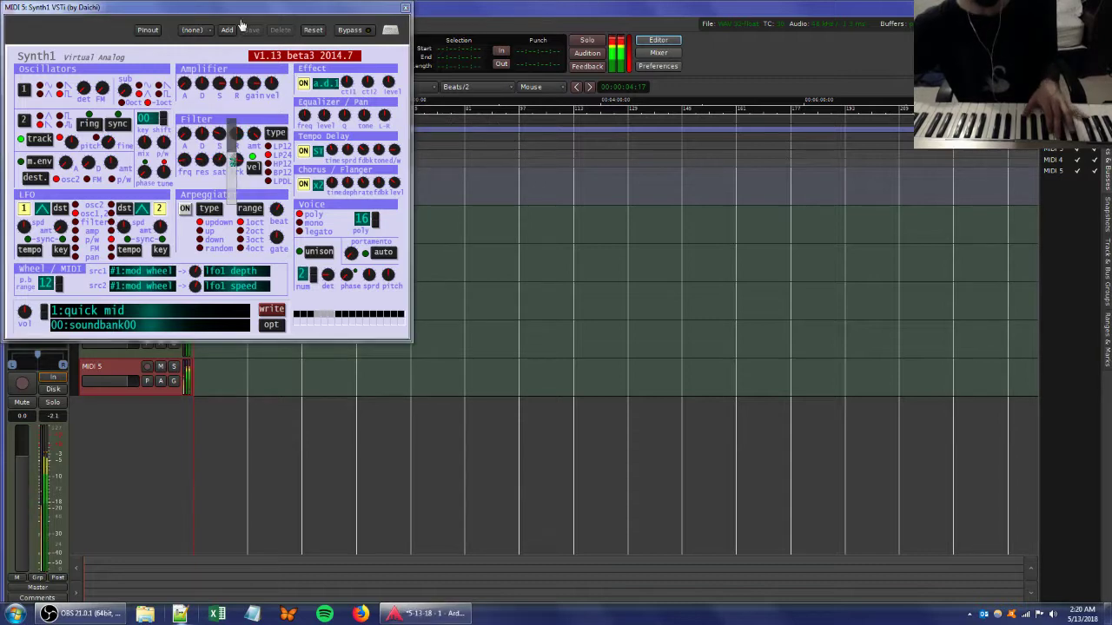
{"action": "left_click_drag", "start_coordinate": [229, 9], "coordinate": [502, 98]}
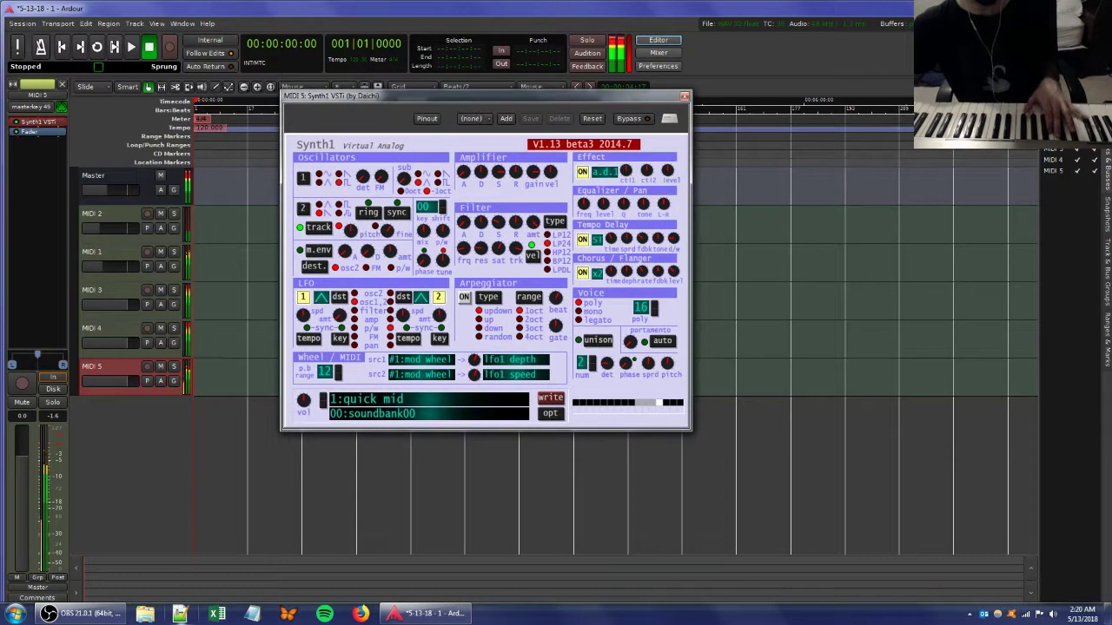
{"action": "left_click", "coordinate": [109, 190]}
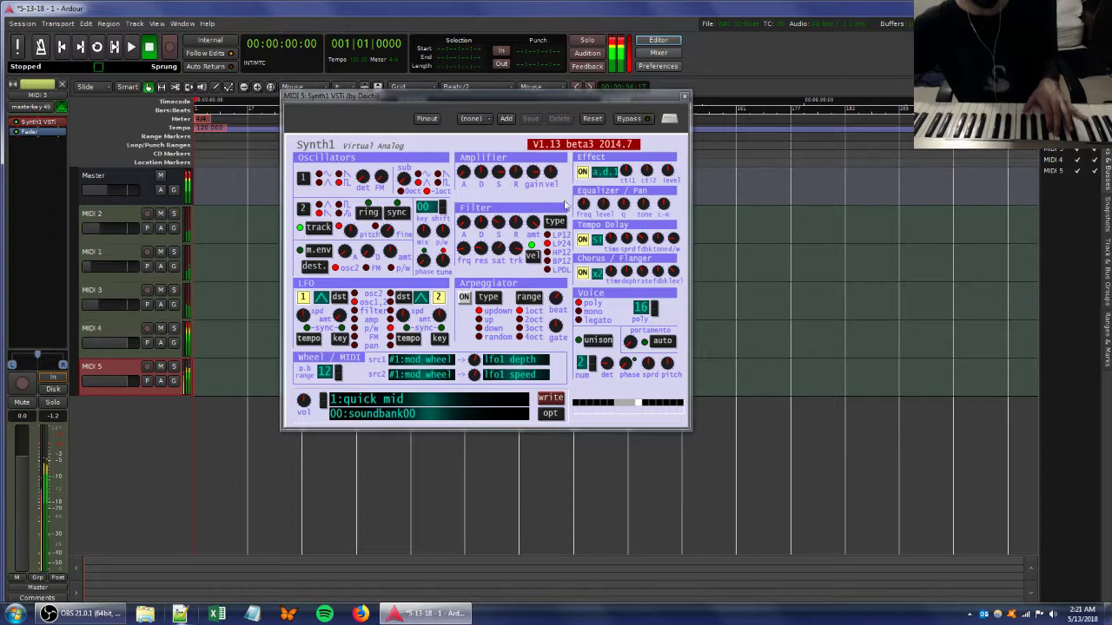
{"action": "left_click_drag", "start_coordinate": [478, 267], "coordinate": [477, 247]}
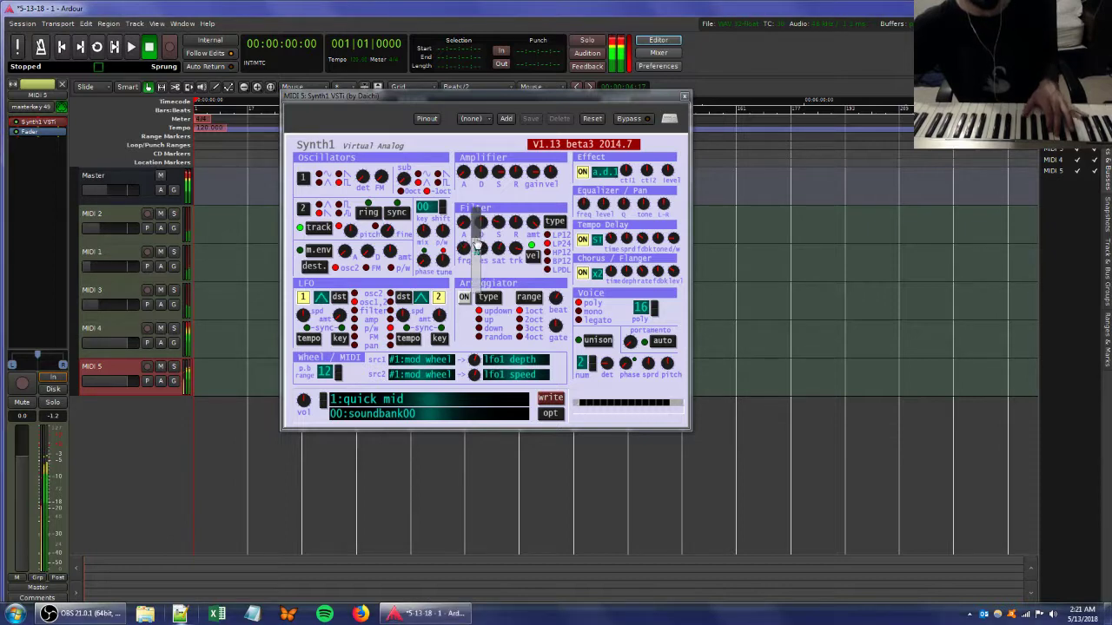
- Adjust the amplifier release in MIDI 5's Synth1 and lower the MIDI 5 fader to -6.2 dB
{"action": "left_click_drag", "start_coordinate": [515, 172], "coordinate": [501, 213]}
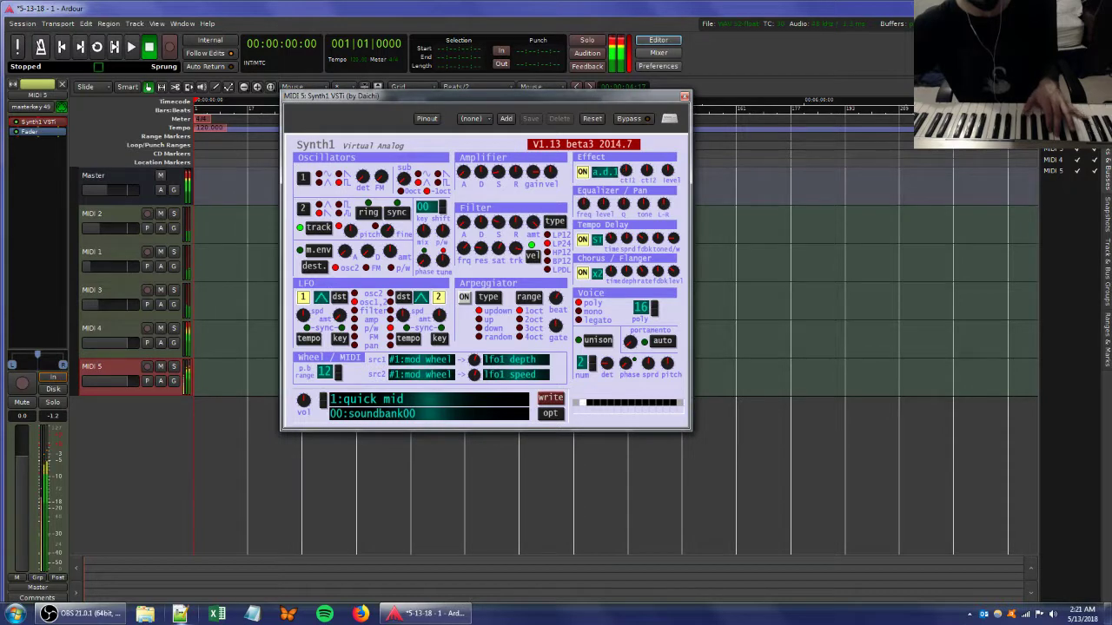
{"action": "left_click_drag", "start_coordinate": [130, 384], "coordinate": [117, 384]}
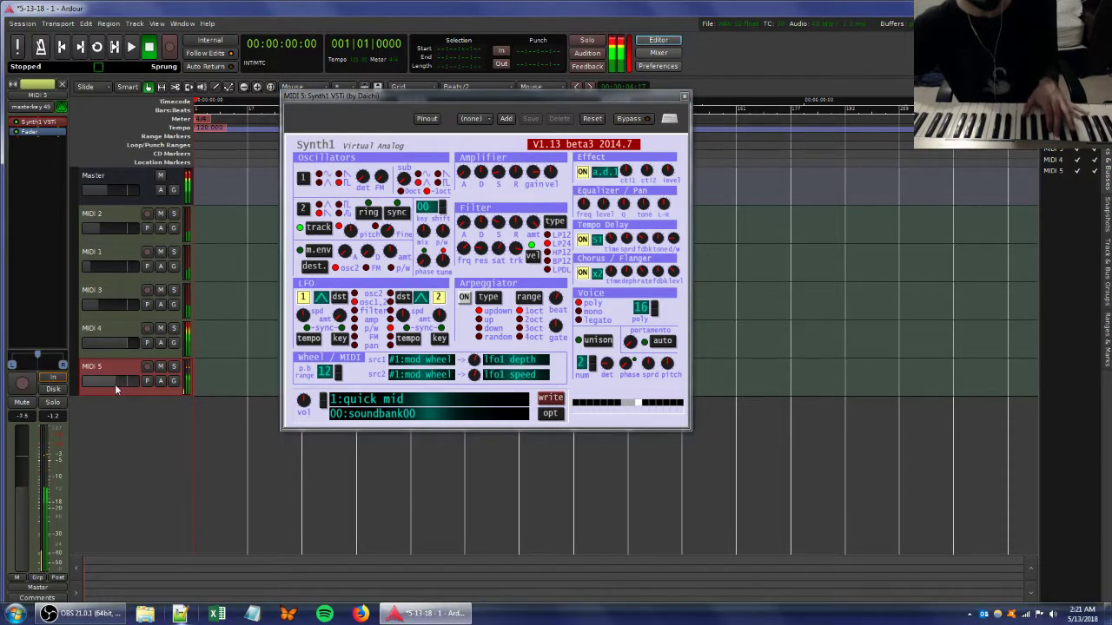
{"action": "scroll", "coordinate": [118, 383], "scroll_direction": "down", "scroll_amount": 3}
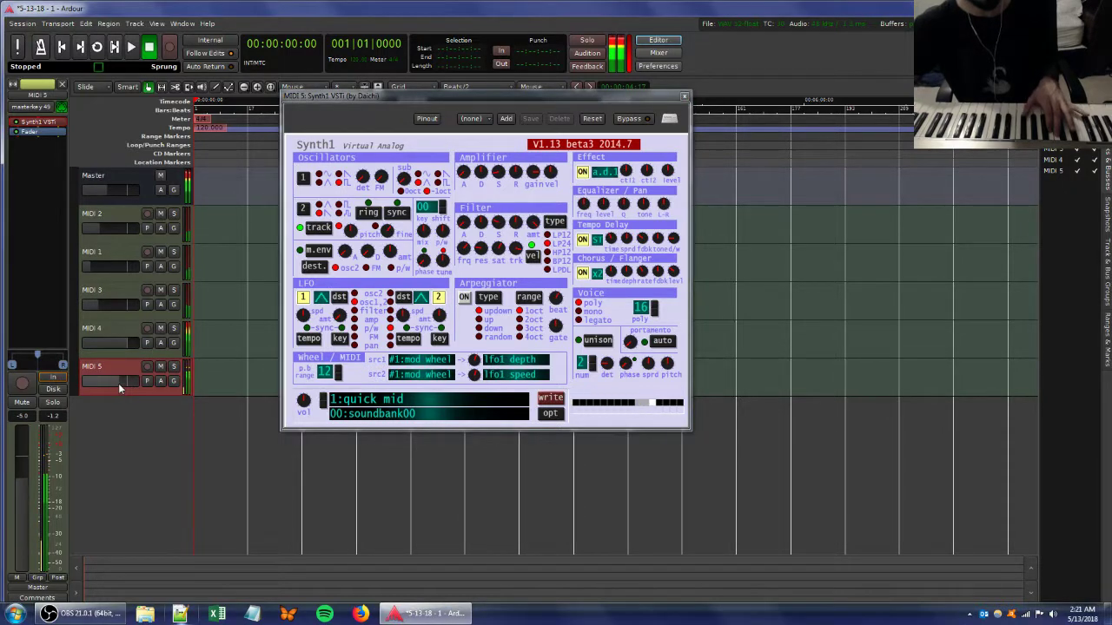
- Open MIDI 4's Synth1 and adjust its filter key tracking
{"action": "left_click", "coordinate": [113, 329]}
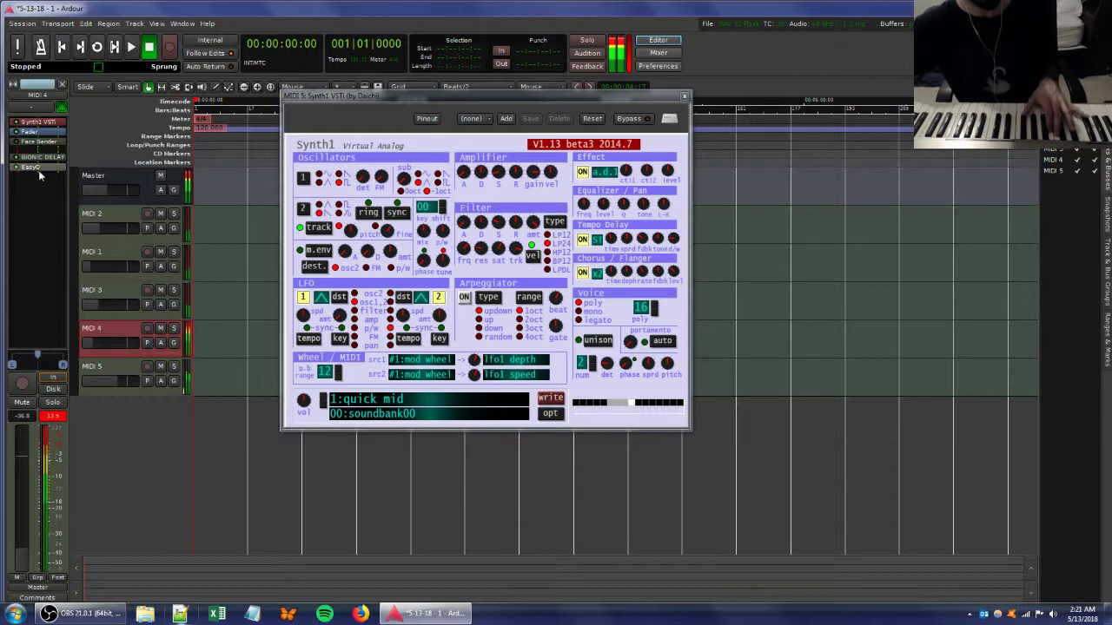
{"action": "double_click", "coordinate": [38, 121]}
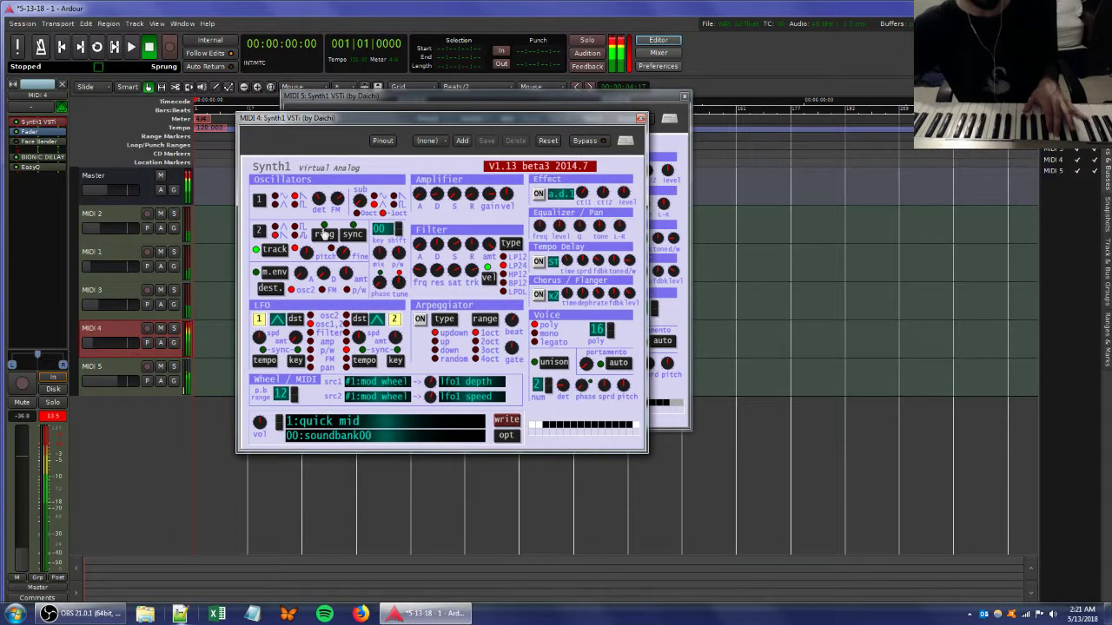
{"action": "left_click_drag", "start_coordinate": [458, 274], "coordinate": [465, 300]}
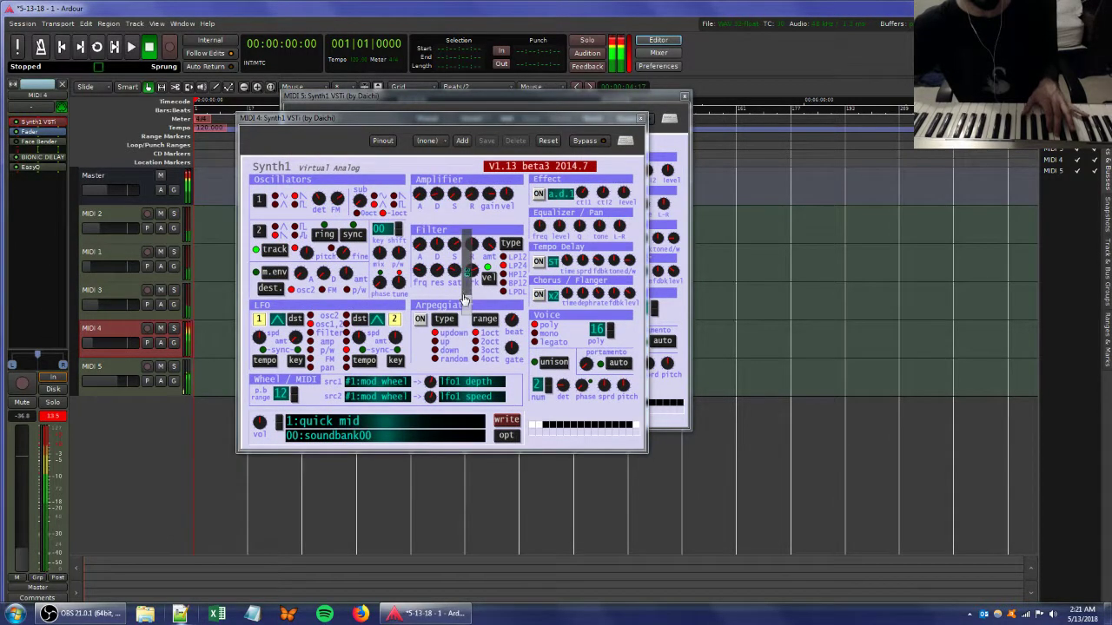
- Set the feedback of MIDI 4's BIONIC DELAY to 39.50 and close MIDI 4's delay and synth windows
{"action": "left_click", "coordinate": [105, 370]}
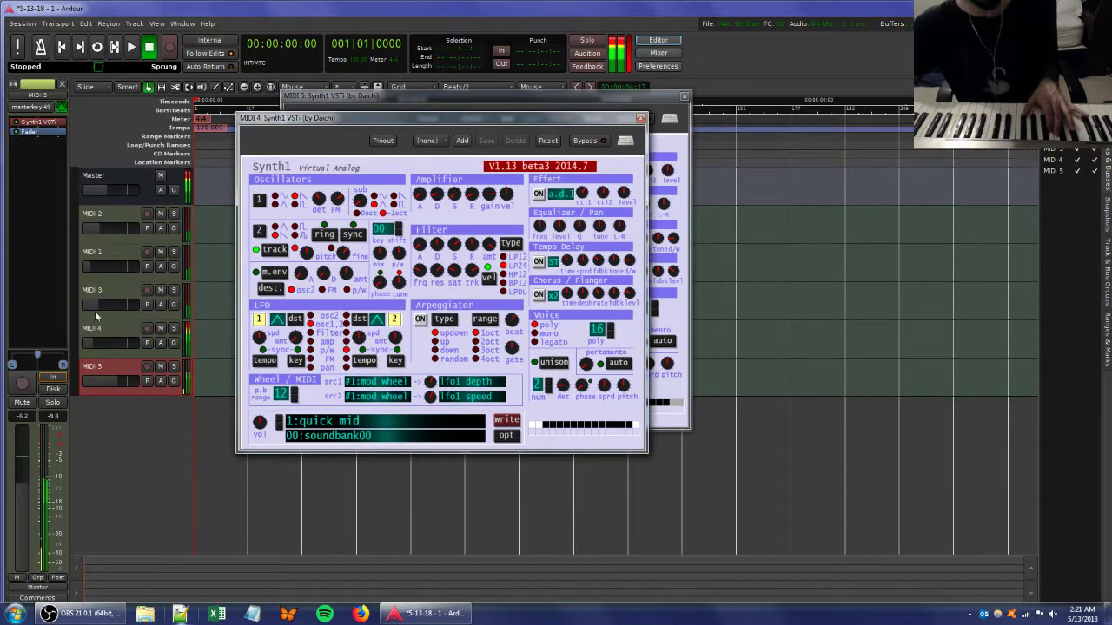
{"action": "left_click", "coordinate": [105, 332]}
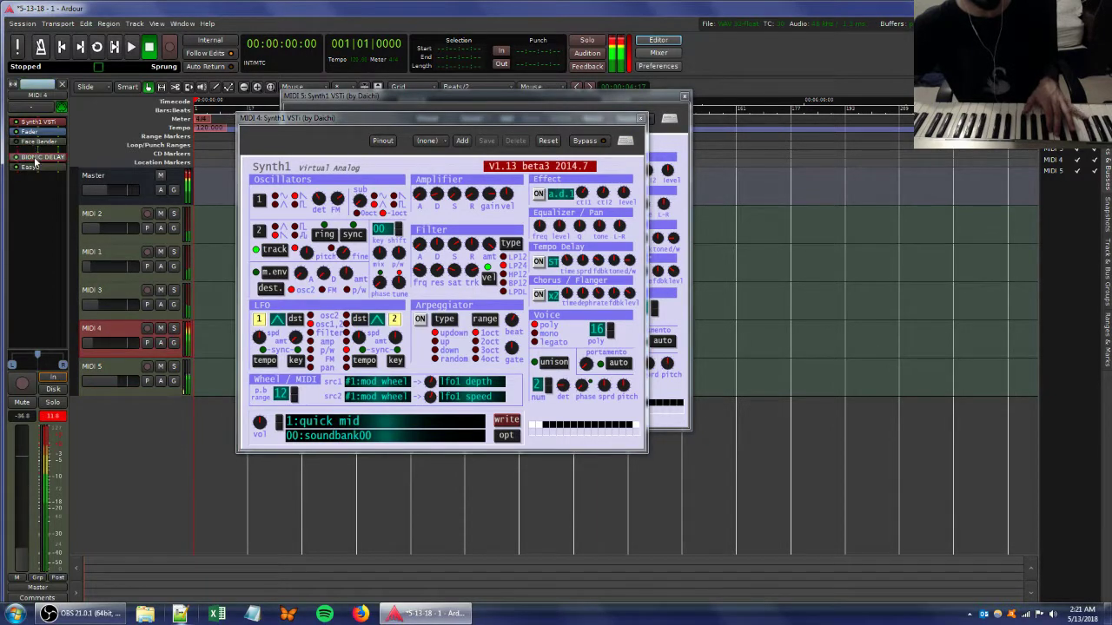
{"action": "double_click", "coordinate": [39, 156]}
{"action": "left_click_drag", "start_coordinate": [179, 253], "coordinate": [184, 275]}
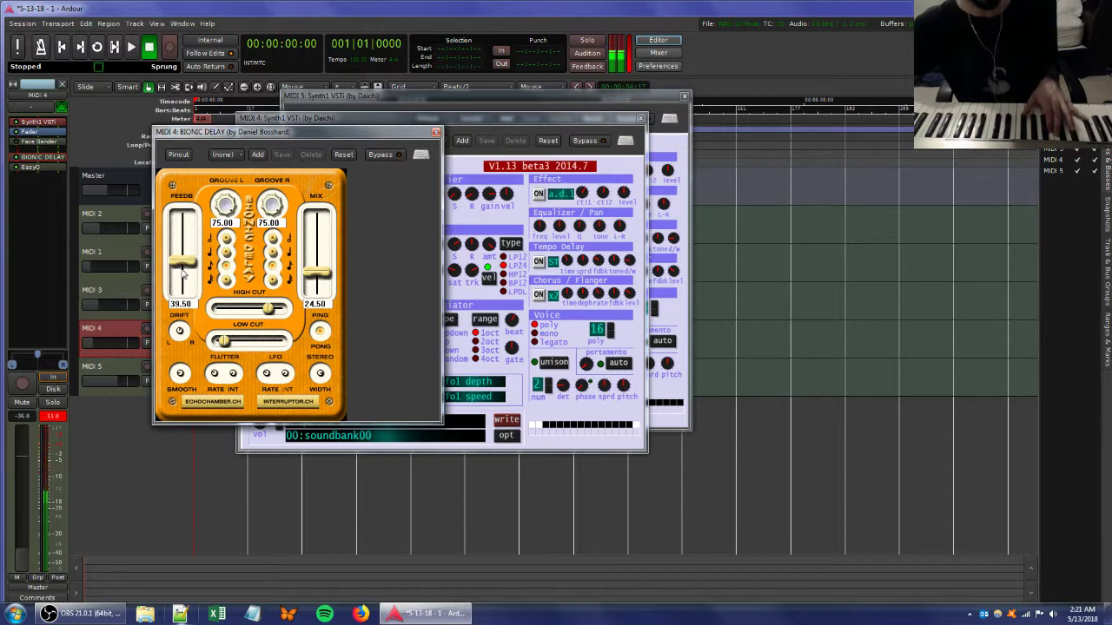
{"action": "left_click", "coordinate": [436, 133]}
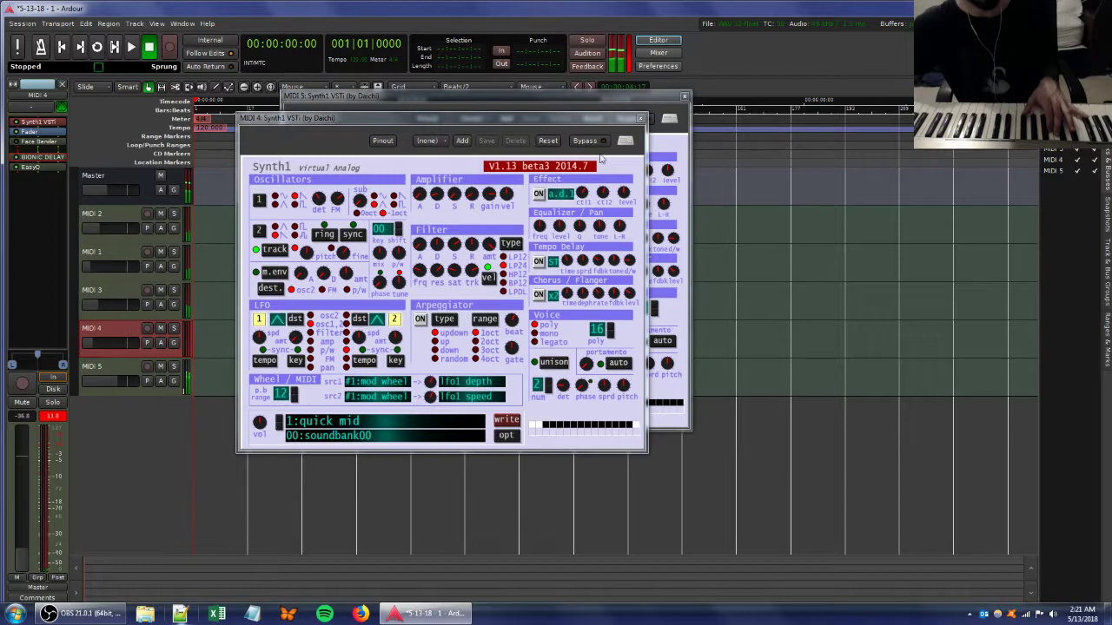
{"action": "left_click", "coordinate": [640, 119]}
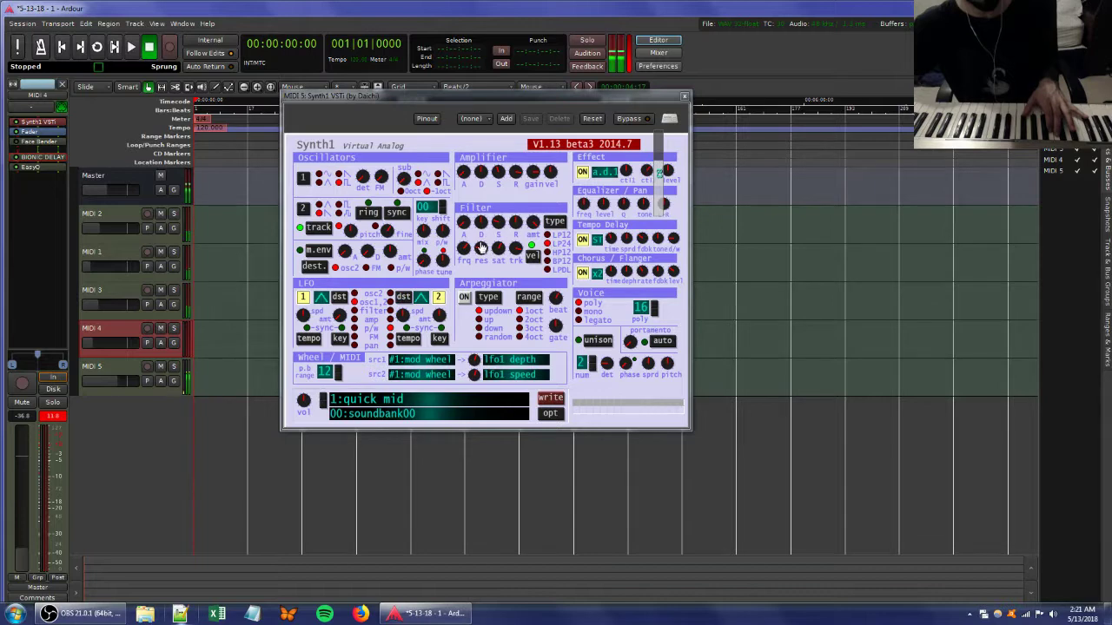
- Adjust the filter key tracking, sub-oscillator level, amplifier release and effect ctl2 in MIDI 5's Synth1
{"action": "left_click_drag", "start_coordinate": [493, 257], "coordinate": [497, 236]}
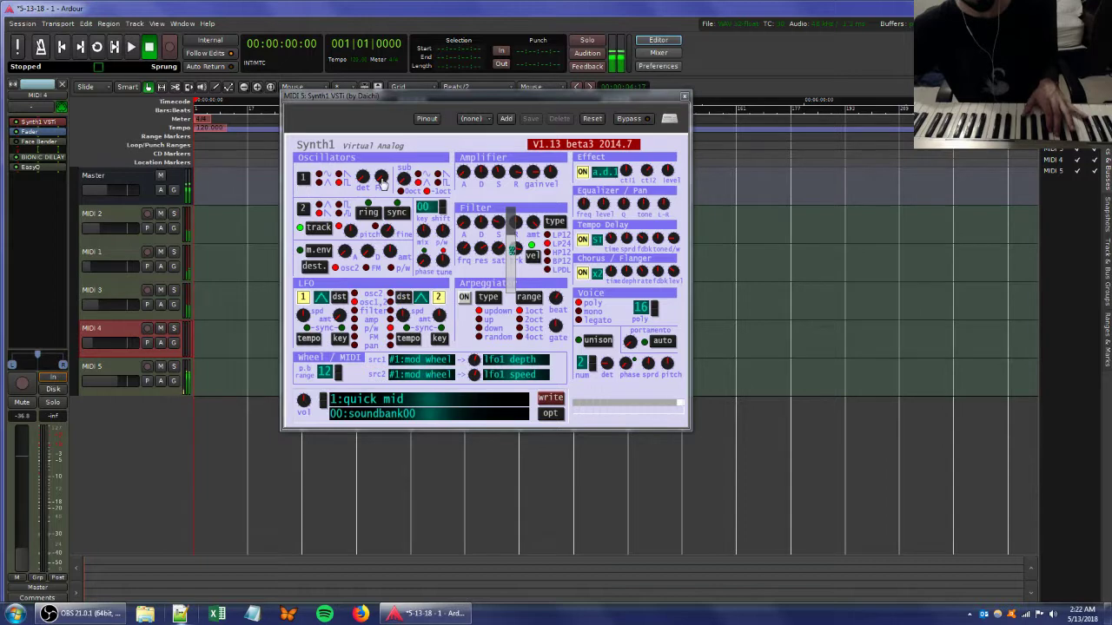
{"action": "left_click_drag", "start_coordinate": [396, 186], "coordinate": [401, 228]}
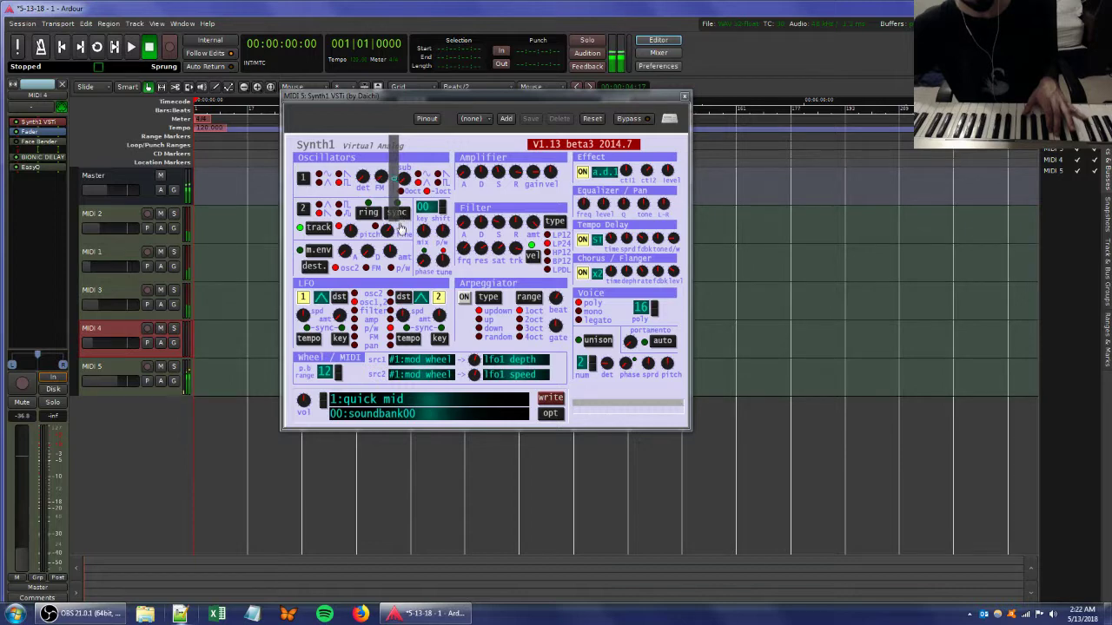
{"action": "left_click_drag", "start_coordinate": [518, 178], "coordinate": [520, 146]}
{"action": "left_click", "coordinate": [645, 170]}
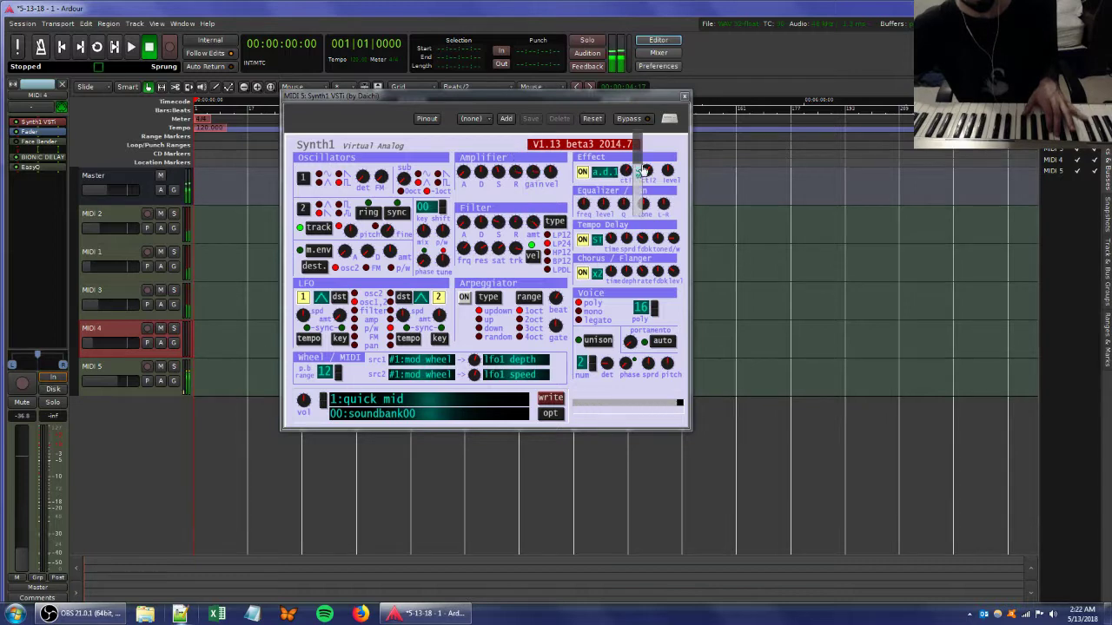
{"action": "left_click_drag", "start_coordinate": [644, 168], "coordinate": [639, 179]}
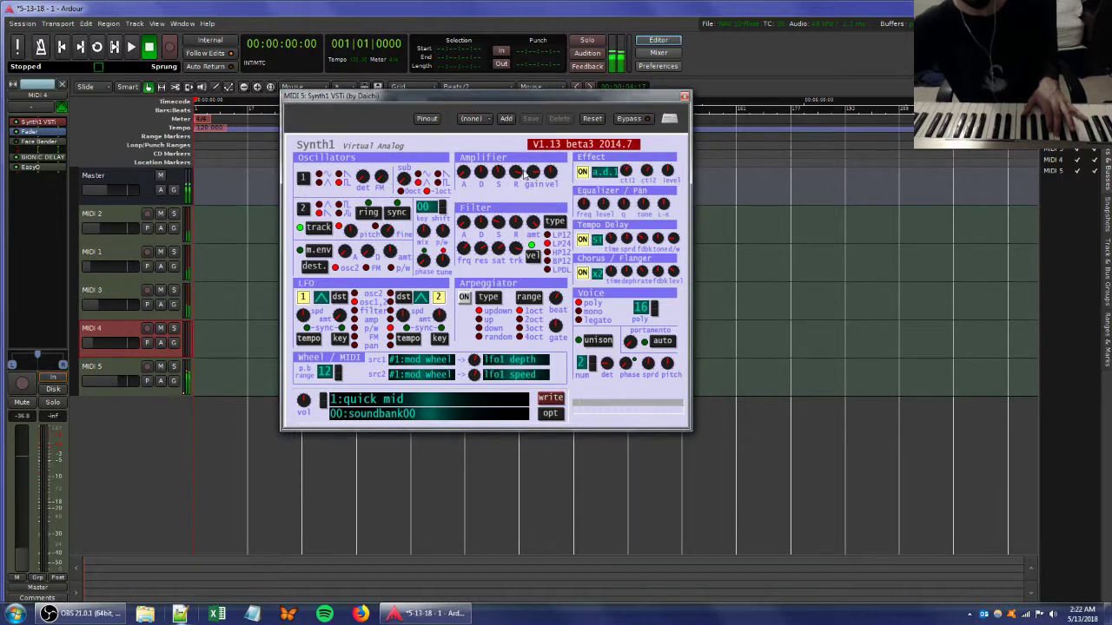
{"action": "left_click_drag", "start_coordinate": [526, 174], "coordinate": [87, 286]}
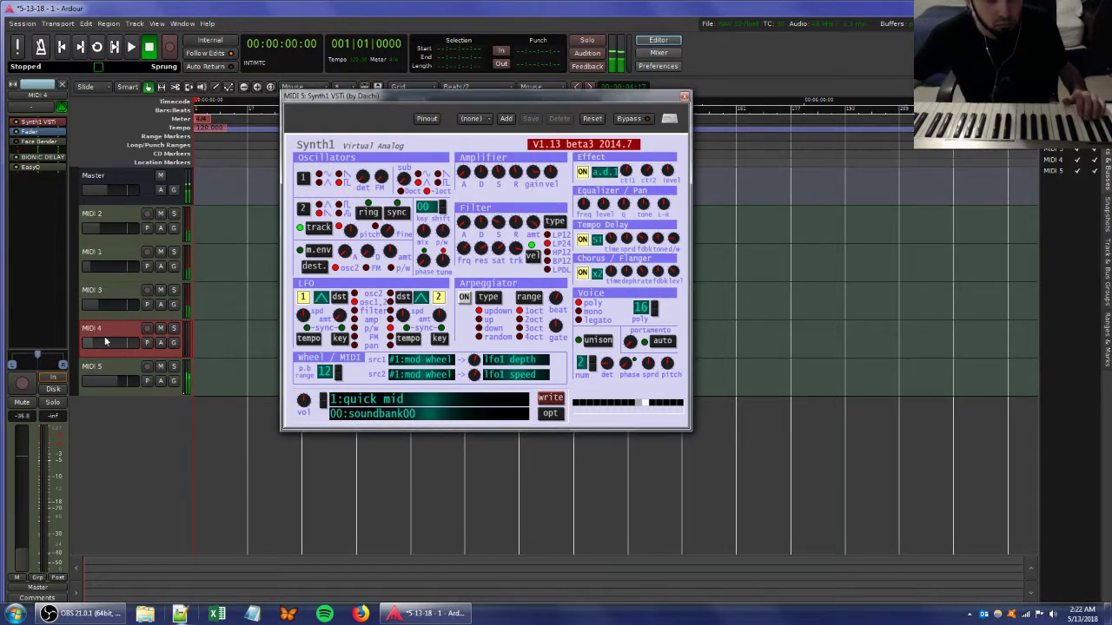
- Add the BIONIC DELAY plugin after the fader on the MIDI 5 track
{"action": "left_click", "coordinate": [108, 369]}
{"action": "right_click", "coordinate": [32, 153]}
{"action": "mouse_move", "coordinate": [86, 159]}
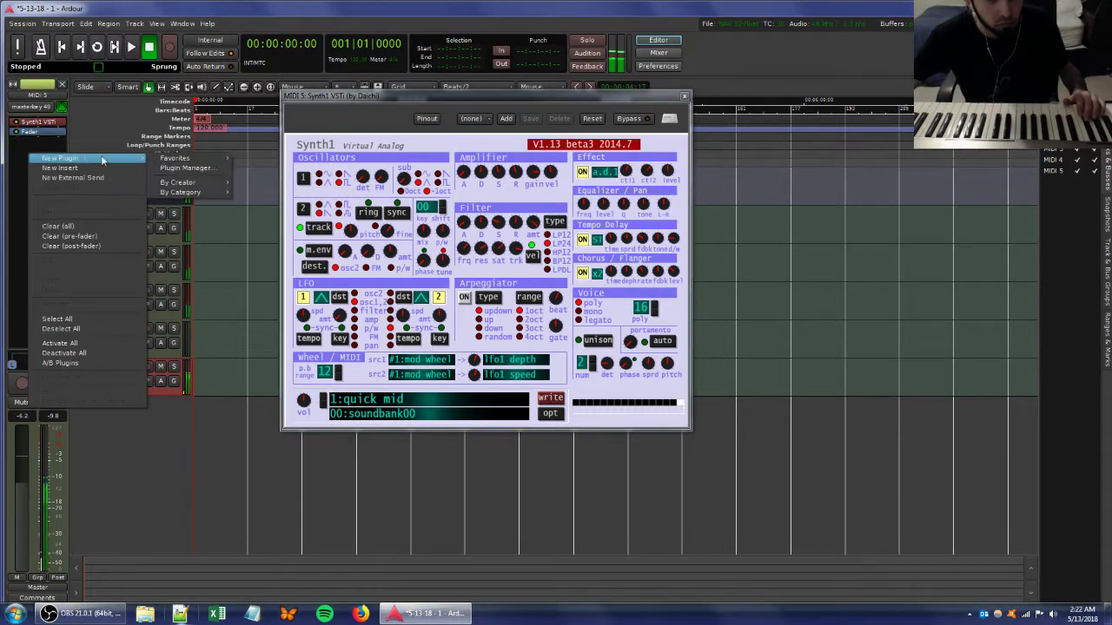
{"action": "mouse_move", "coordinate": [180, 160]}
{"action": "left_click", "coordinate": [268, 188]}
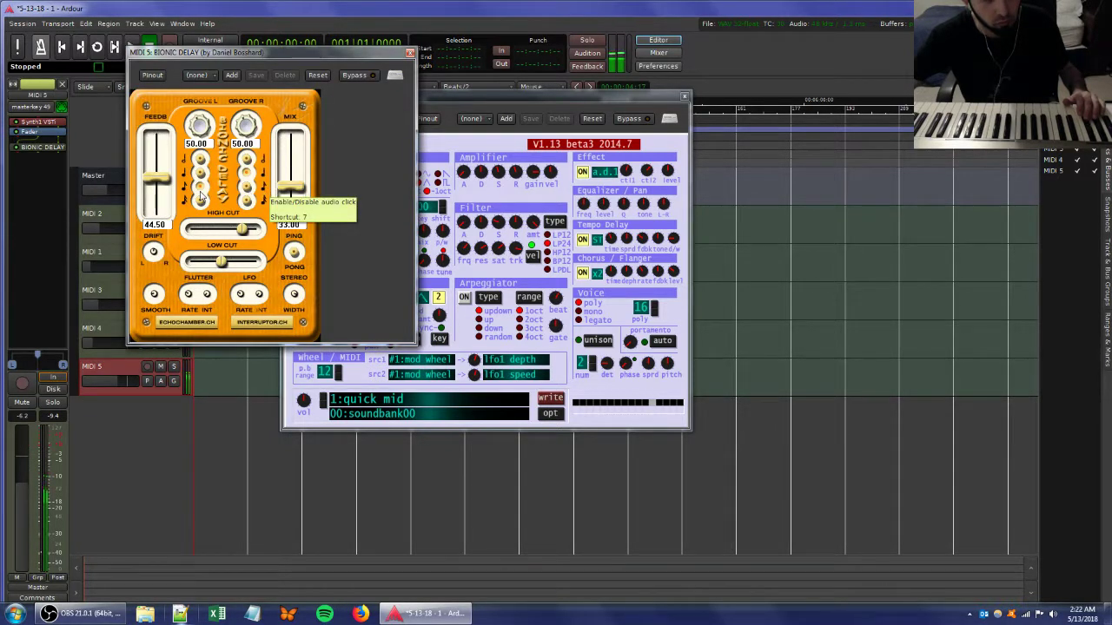
- Raise the high cut of MIDI 5's BIONIC DELAY, set both grooves to 75.00 and the mix to 56.00
{"action": "left_click_drag", "start_coordinate": [242, 234], "coordinate": [254, 230]}
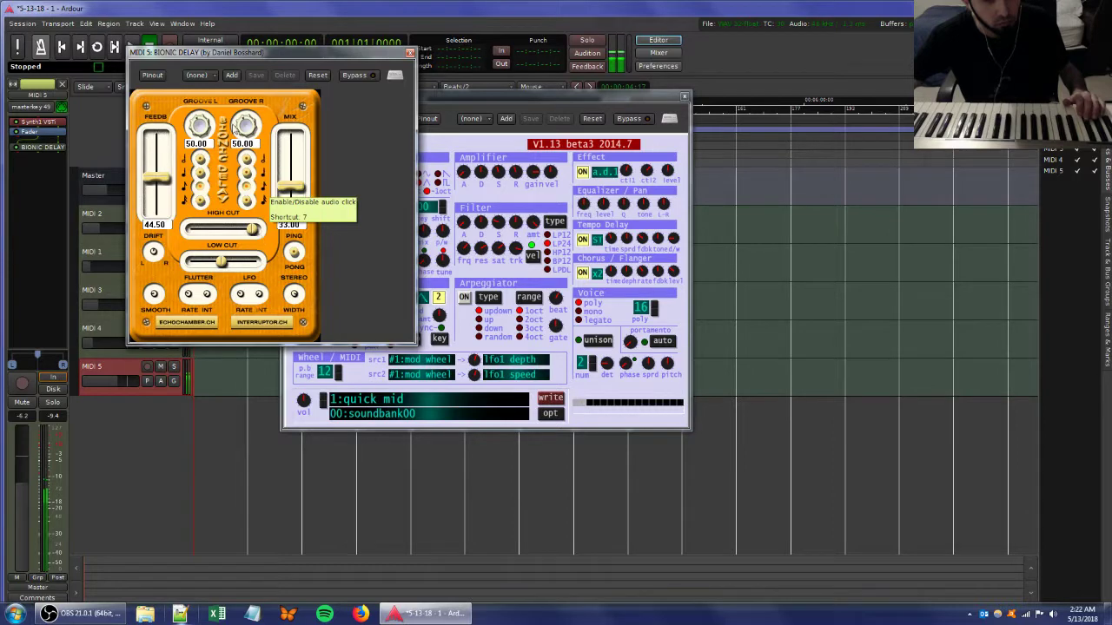
{"action": "scroll", "coordinate": [199, 128], "scroll_direction": "up", "scroll_amount": 3}
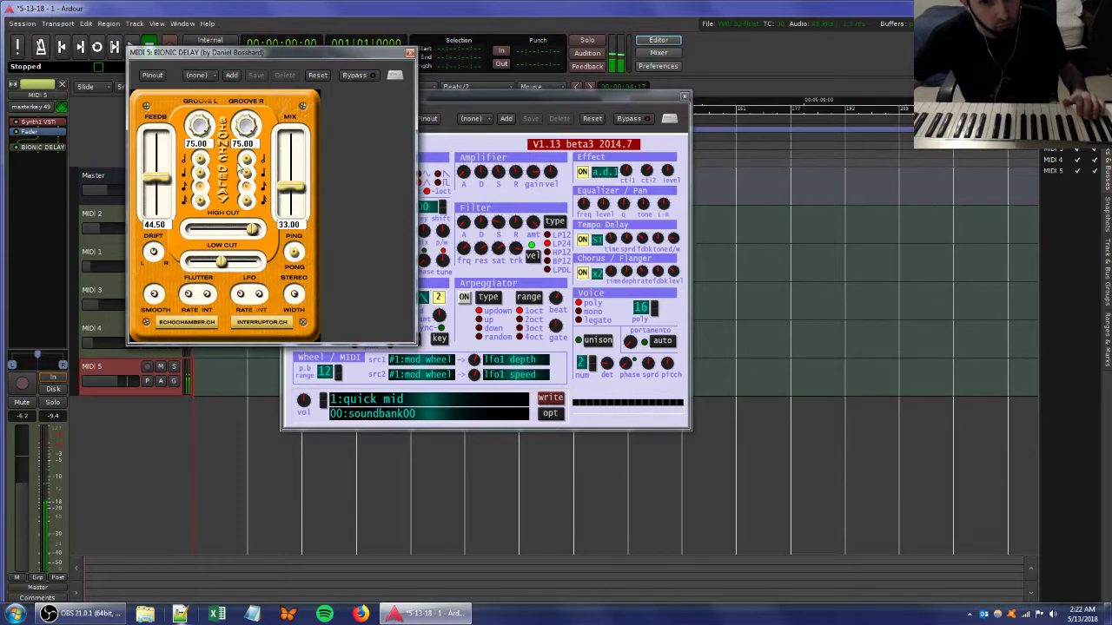
{"action": "left_click_drag", "start_coordinate": [291, 184], "coordinate": [297, 168]}
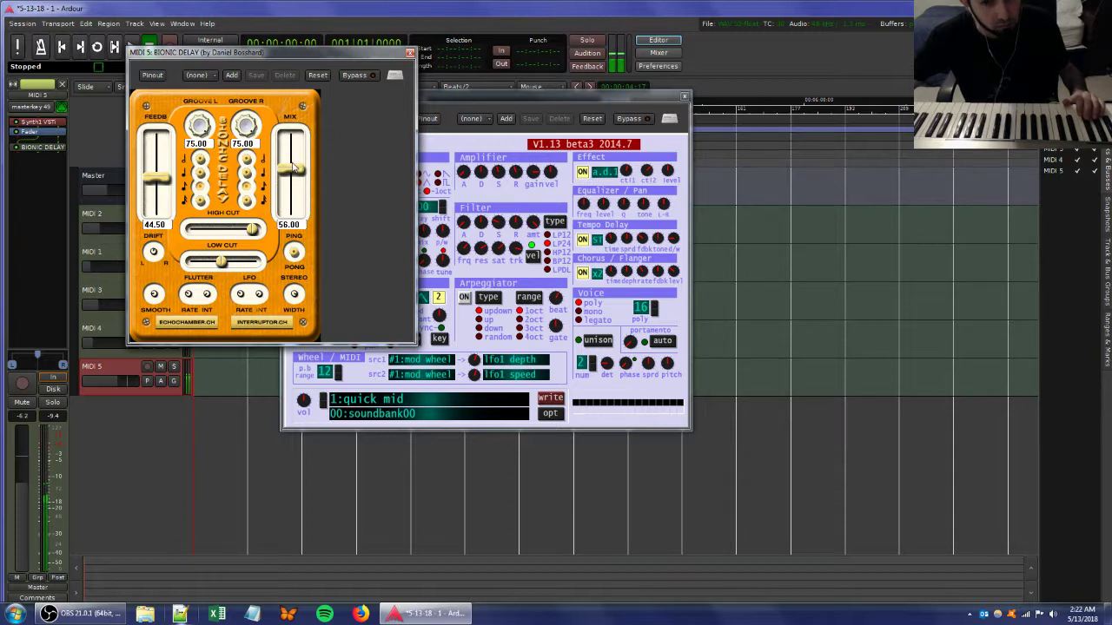
- Switch off the tempo delay and chorus/flanger in MIDI 5's Synth1 and adjust its amplifier sustain
{"action": "left_click", "coordinate": [532, 97]}
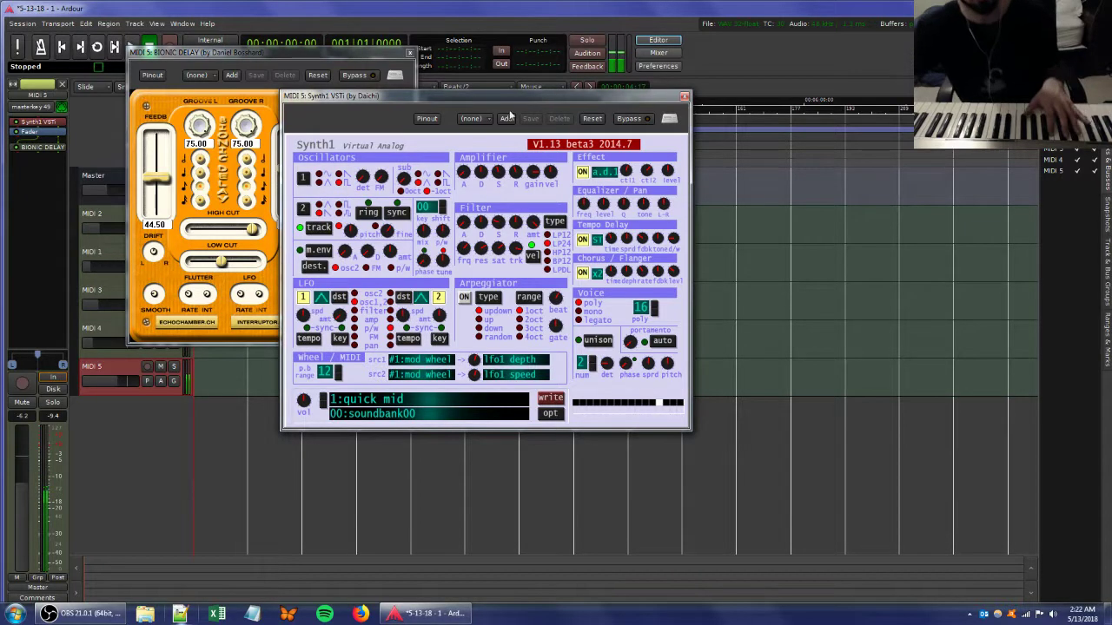
{"action": "left_click", "coordinate": [359, 68]}
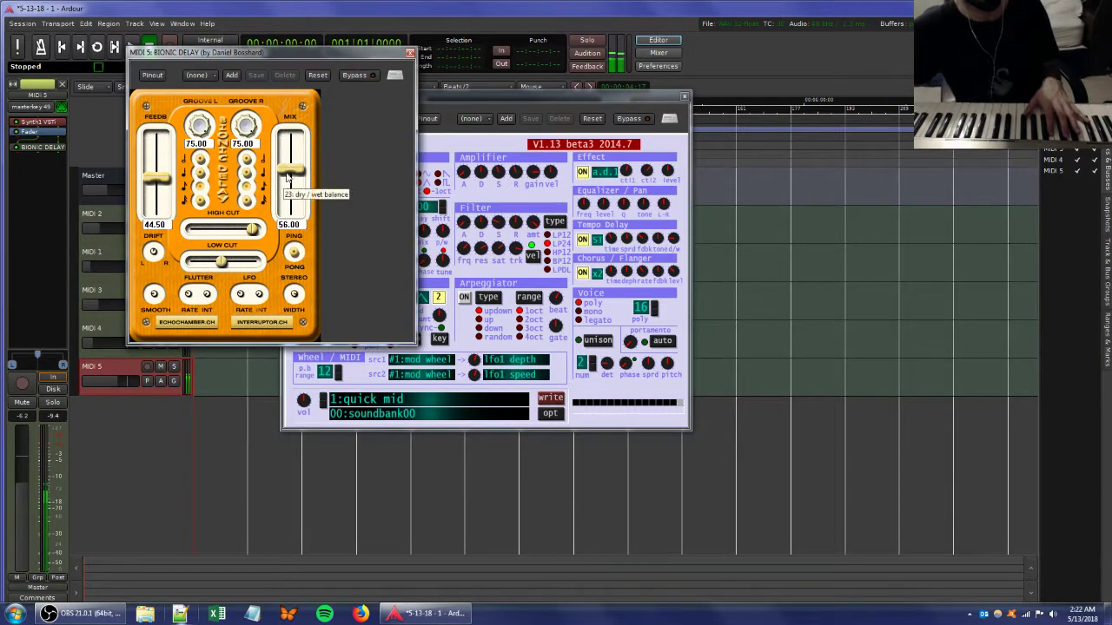
{"action": "left_click", "coordinate": [502, 94]}
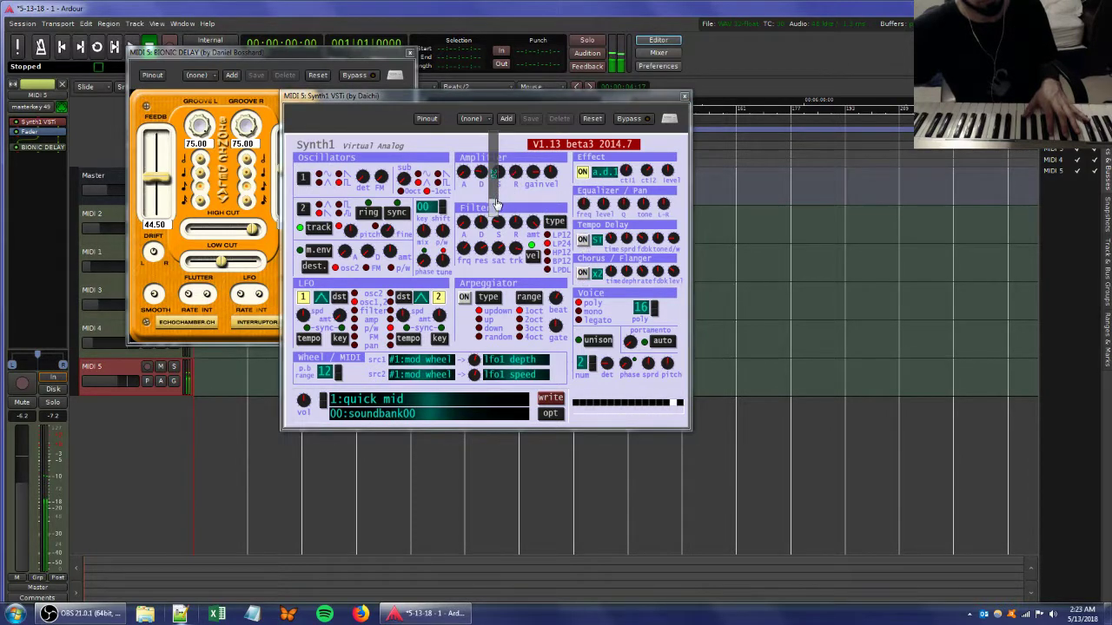
- Add a-Amplifier after MIDI 5's delay with a gain of about 13.2 dB and bring Synth1 back to the front
{"action": "right_click", "coordinate": [30, 165]}
{"action": "mouse_move", "coordinate": [80, 176]}
{"action": "mouse_move", "coordinate": [178, 171]}
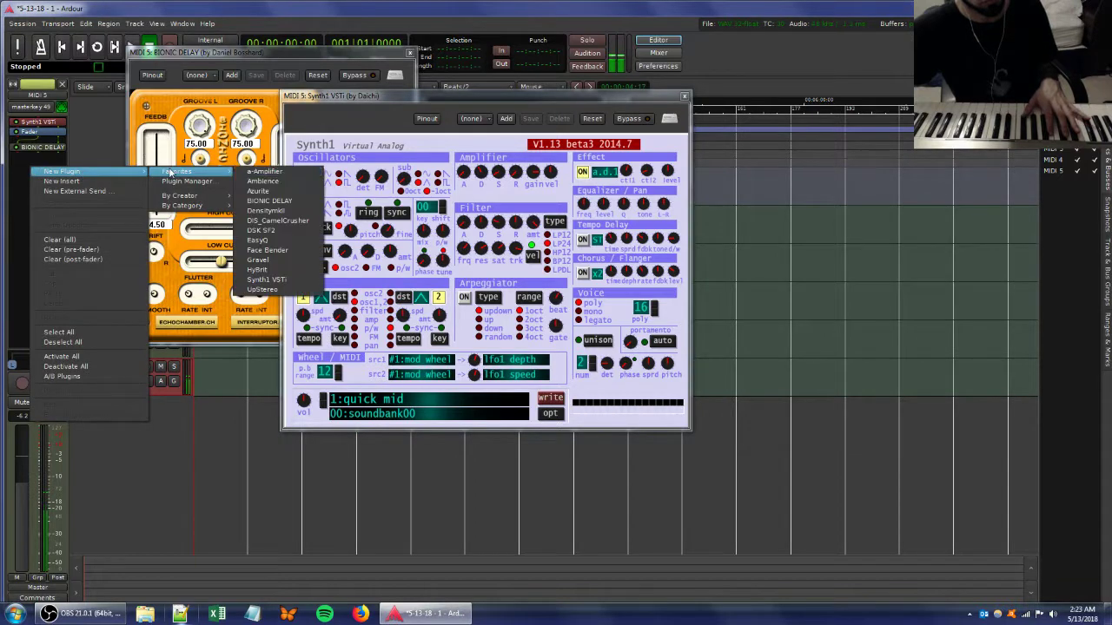
{"action": "left_click", "coordinate": [304, 174]}
{"action": "mouse_move", "coordinate": [386, 199]}
{"action": "left_mouse_down"}
{"action": "mouse_move", "coordinate": [372, 199]}
{"action": "mouse_move", "coordinate": [398, 198]}
{"action": "left_mouse_up"}
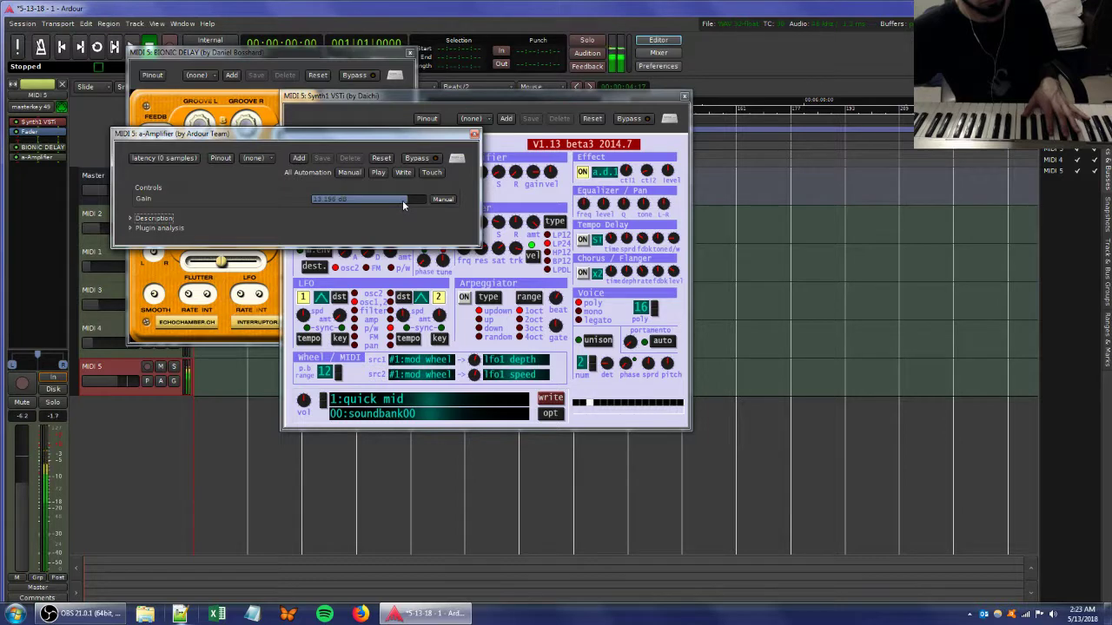
{"action": "left_click", "coordinate": [497, 93]}
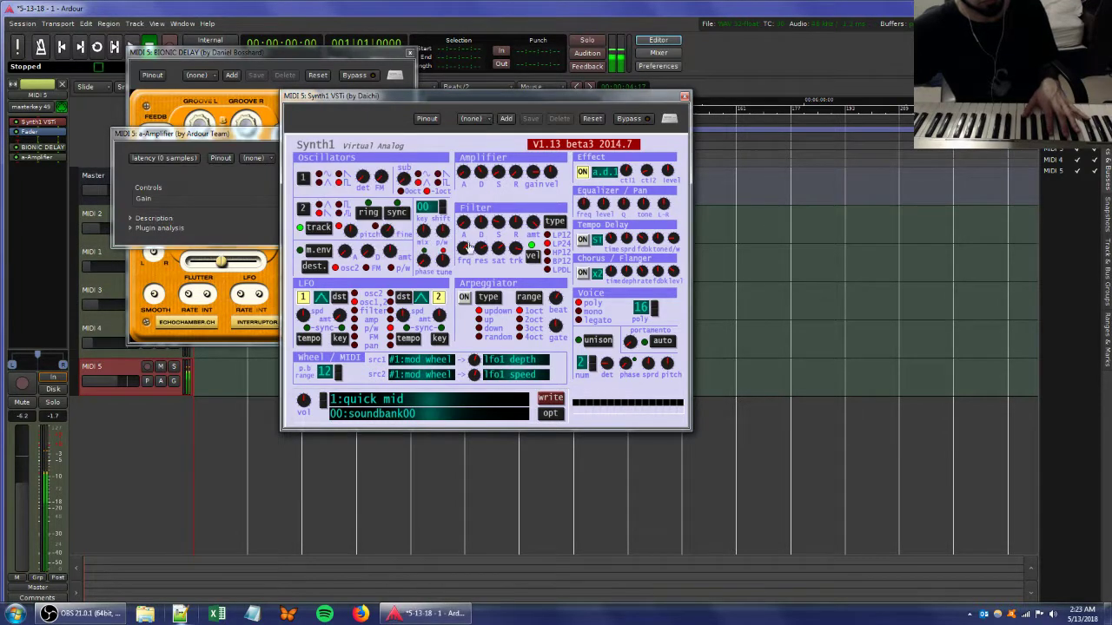
- Add the EasyQ equalizer at the end of MIDI 5's plugin chain
{"action": "right_click", "coordinate": [57, 187]}
{"action": "mouse_move", "coordinate": [76, 191]}
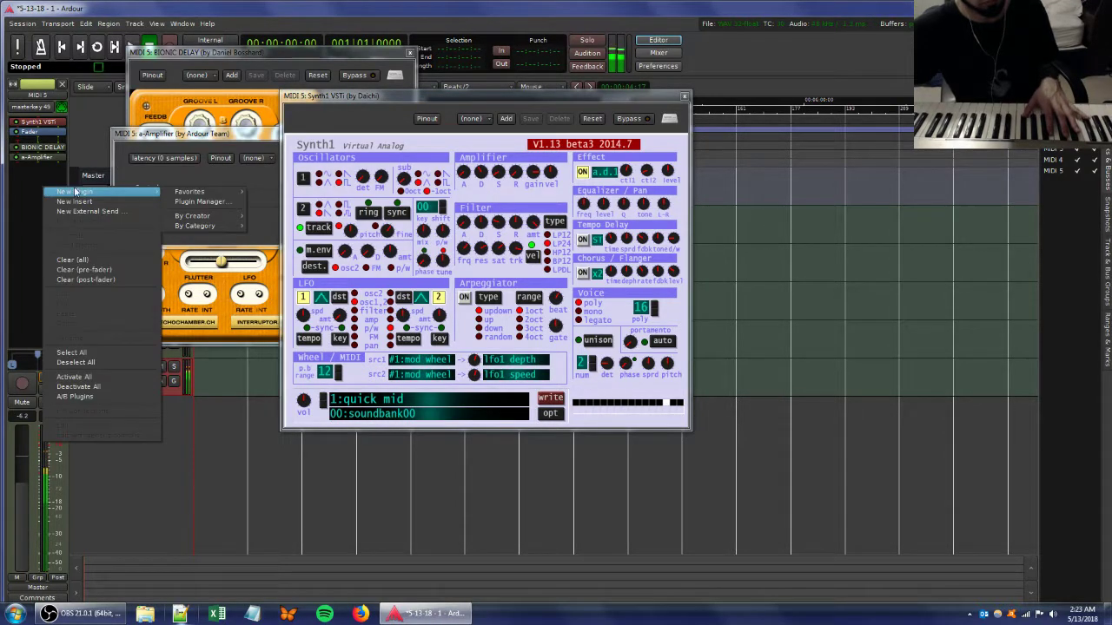
{"action": "mouse_move", "coordinate": [191, 191]}
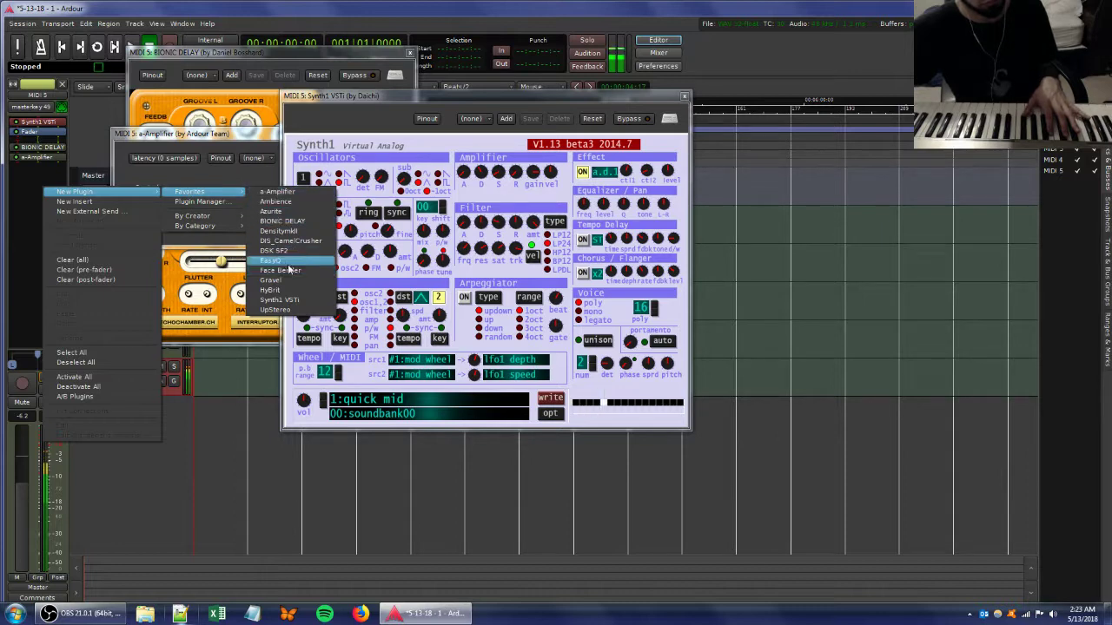
{"action": "left_click", "coordinate": [290, 260]}
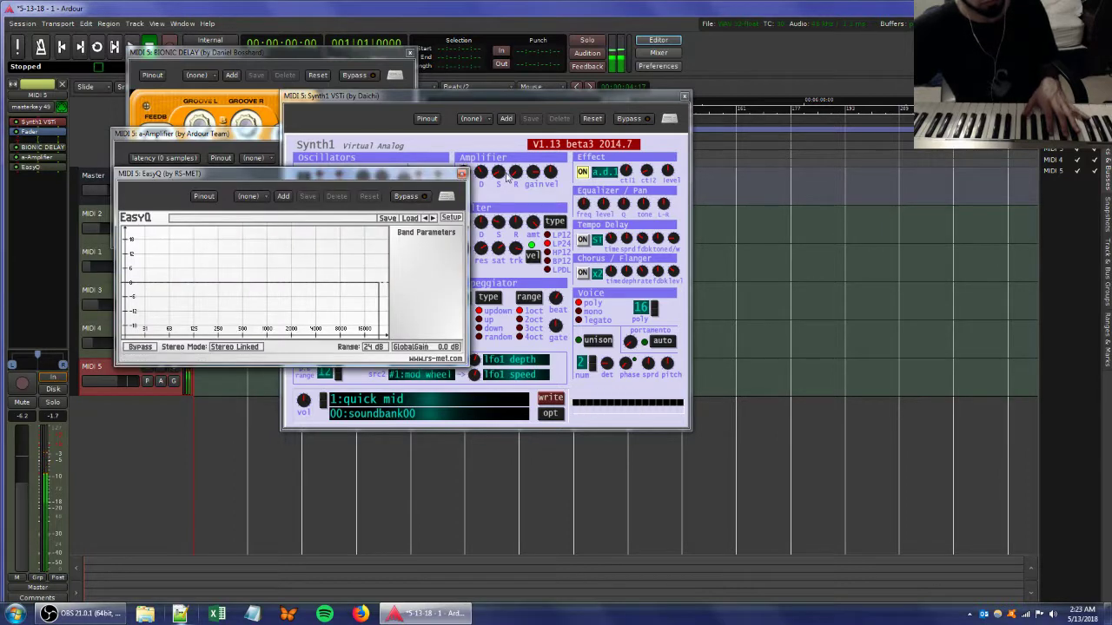
- Readjust the amplifier sustain and release in MIDI 5's Synth1
{"action": "left_click", "coordinate": [505, 175]}
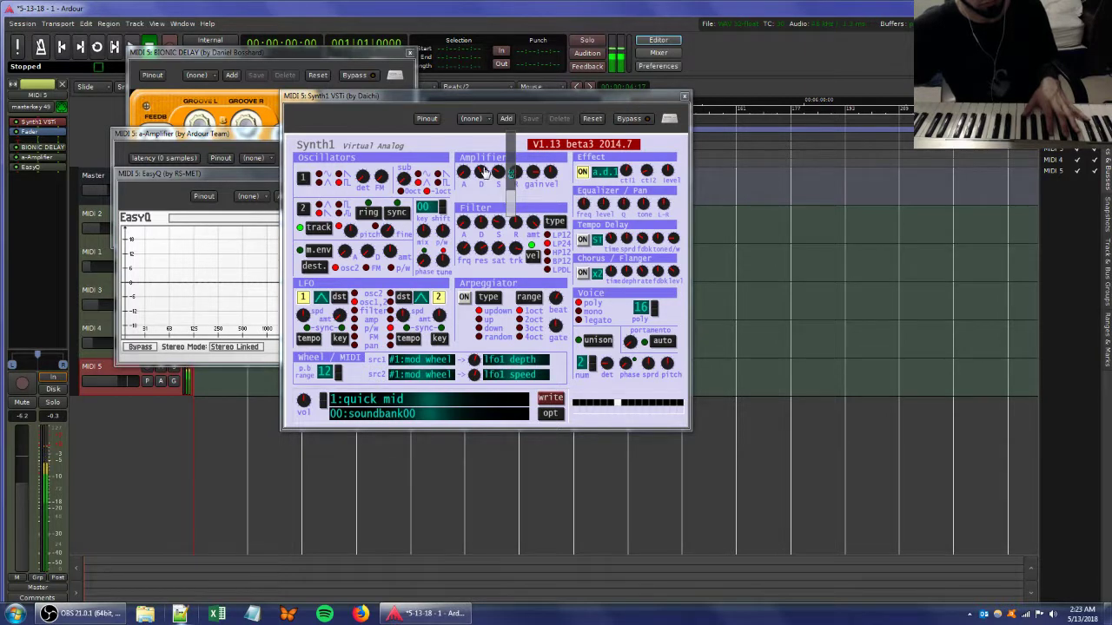
{"action": "mouse_move", "coordinate": [494, 176]}
{"action": "left_mouse_down"}
{"action": "mouse_move", "coordinate": [496, 201]}
{"action": "mouse_move", "coordinate": [497, 191]}
{"action": "left_mouse_up"}
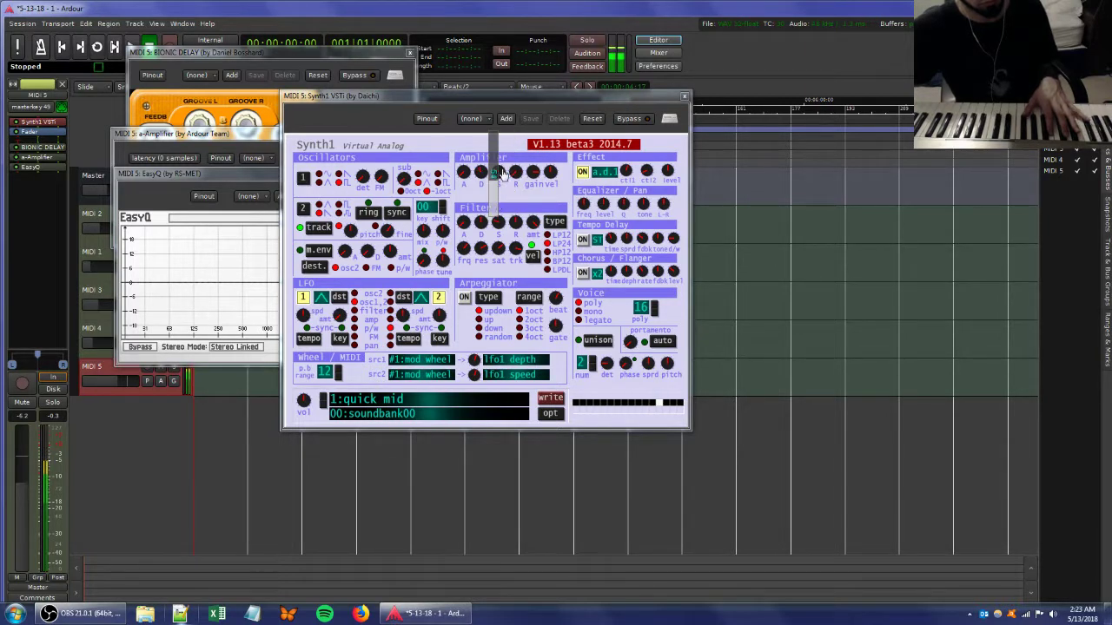
{"action": "left_click", "coordinate": [514, 173]}
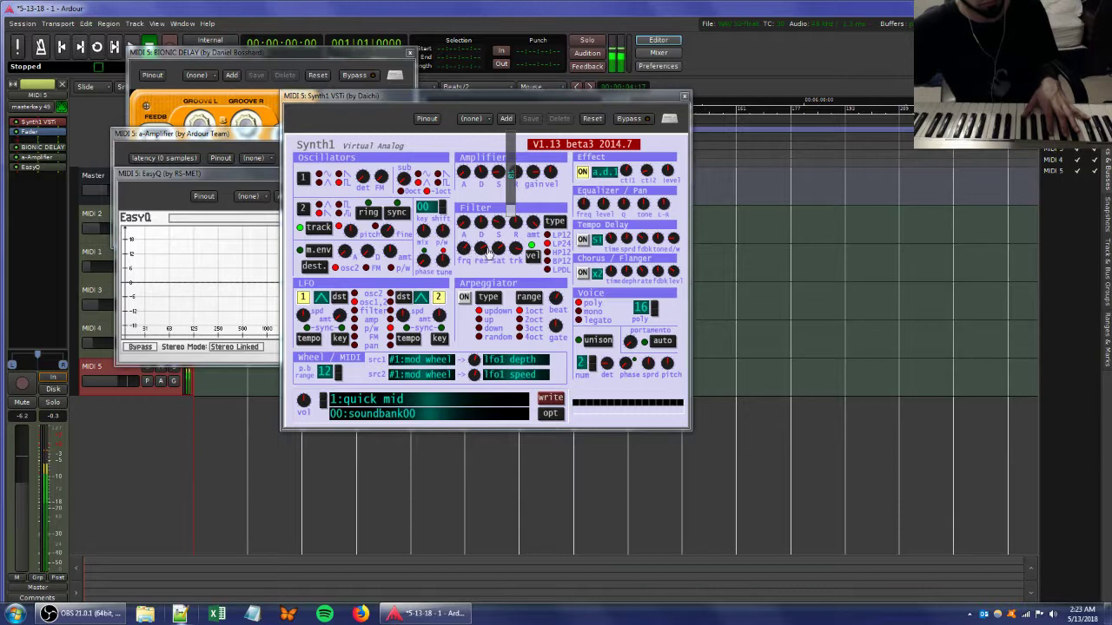
- Fine-tune effect ctl2 and the sub-oscillator level in MIDI 5's Synth1
{"action": "left_click", "coordinate": [639, 170]}
{"action": "left_click_drag", "start_coordinate": [638, 167], "coordinate": [638, 165]}
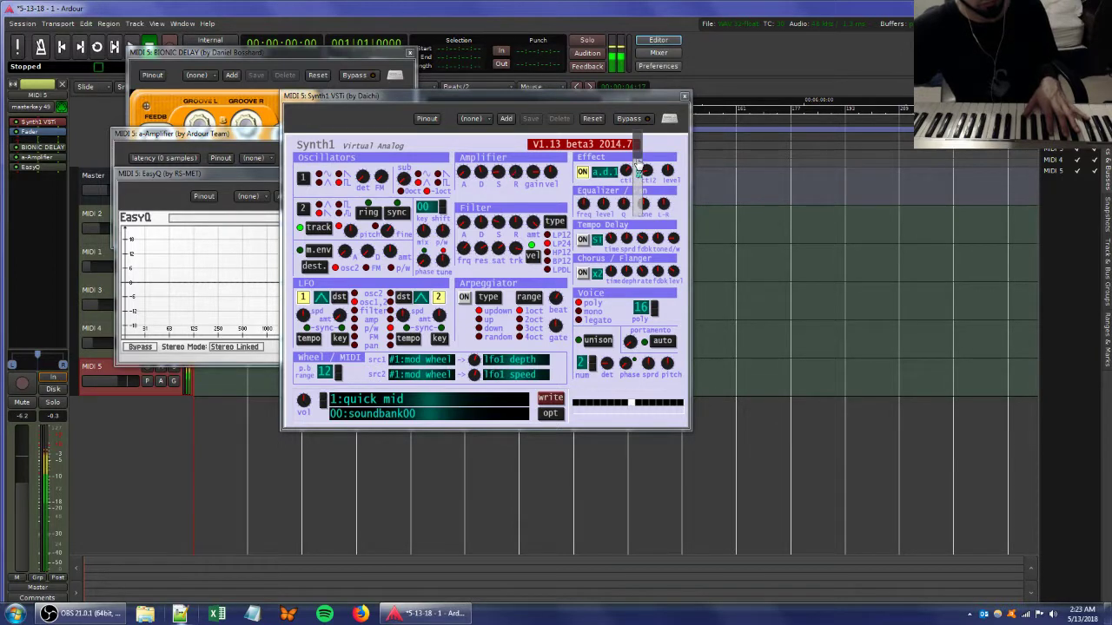
{"action": "left_click", "coordinate": [399, 174]}
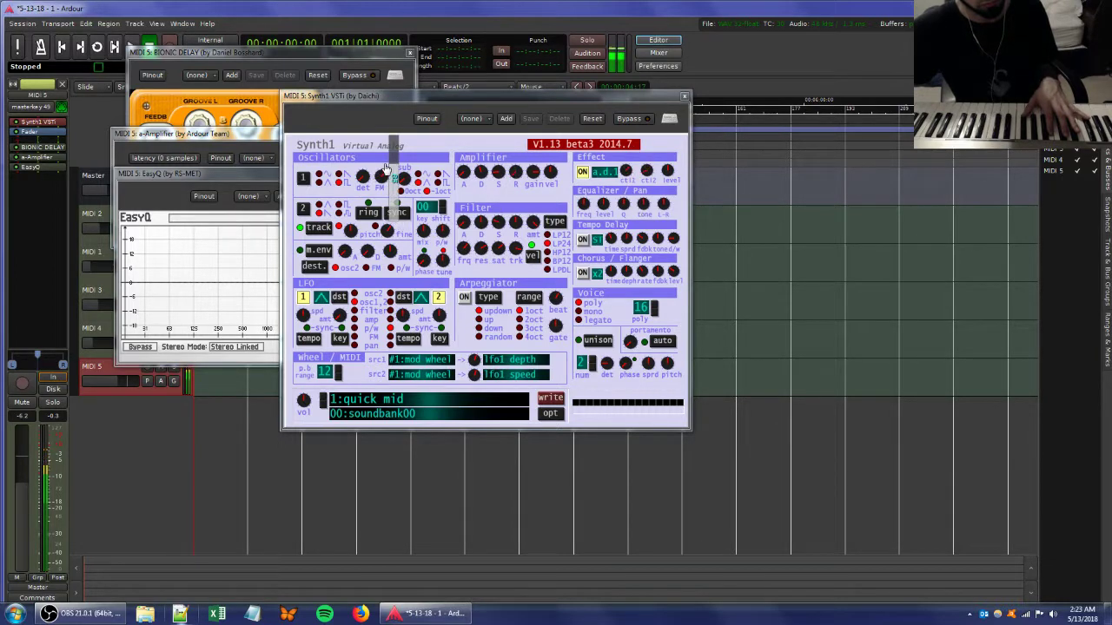
{"action": "left_click", "coordinate": [230, 137]}
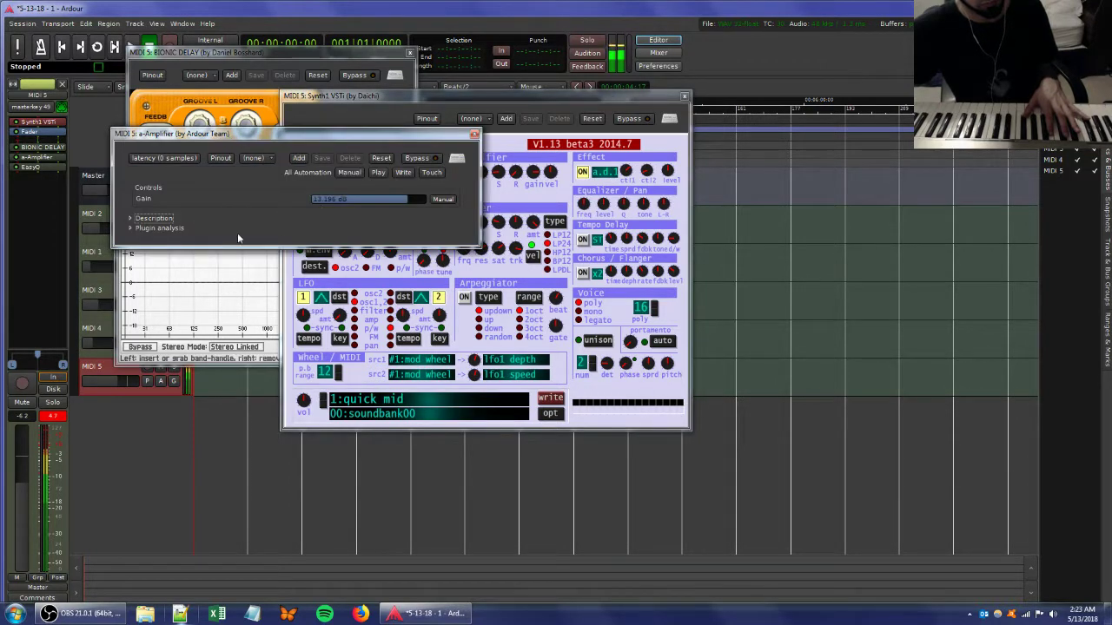
{"action": "left_click", "coordinate": [540, 99]}
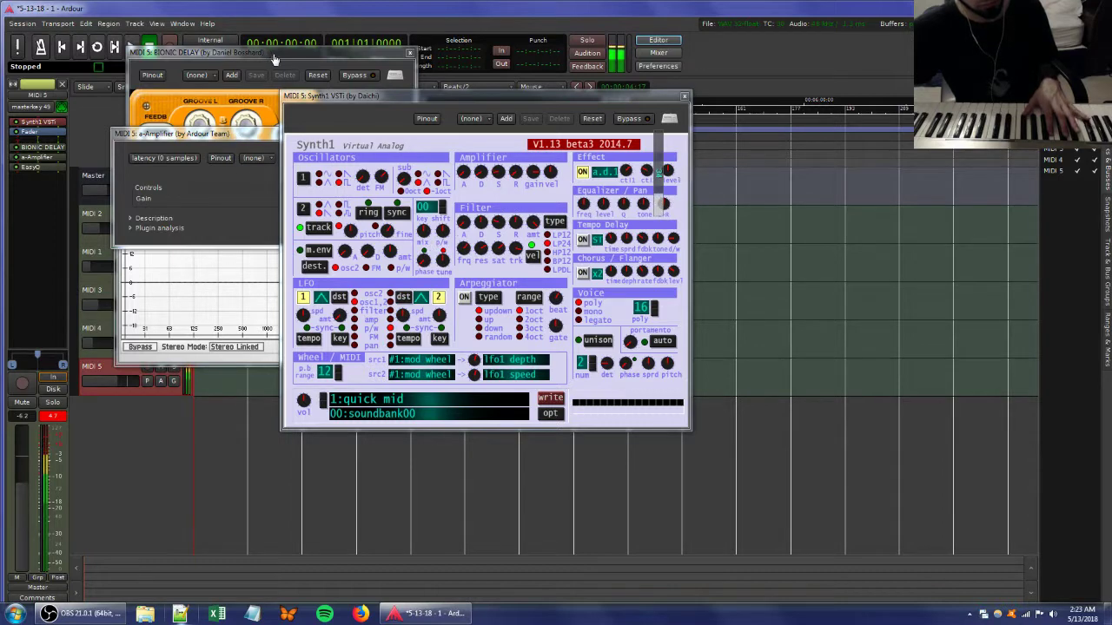
{"action": "right_click", "coordinate": [26, 181]}
{"action": "mouse_move", "coordinate": [33, 187]}
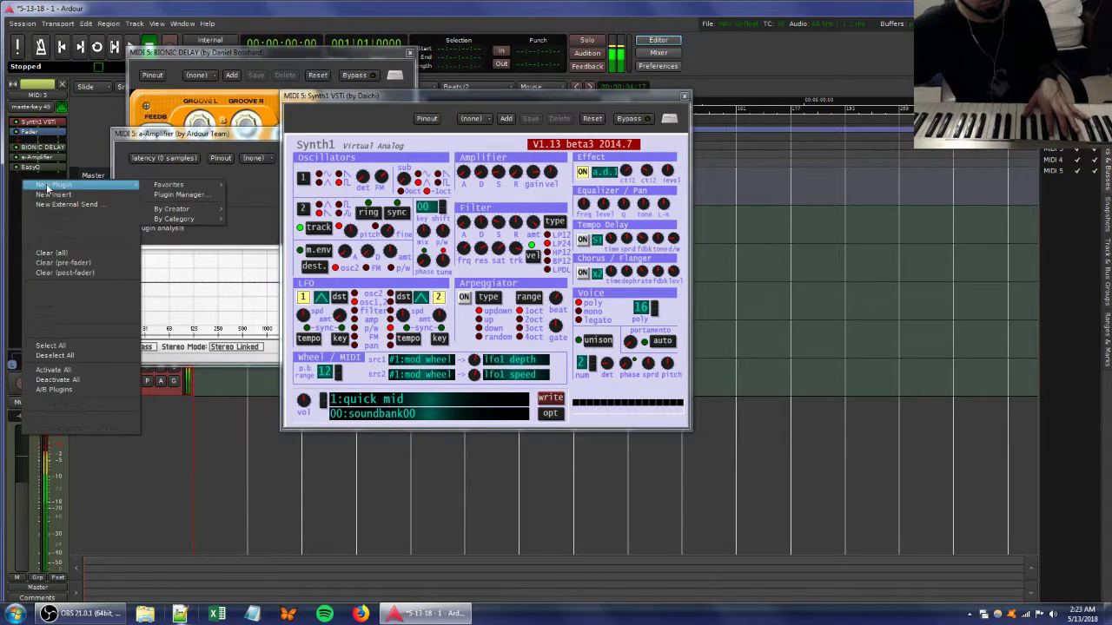
{"action": "left_click", "coordinate": [581, 274]}
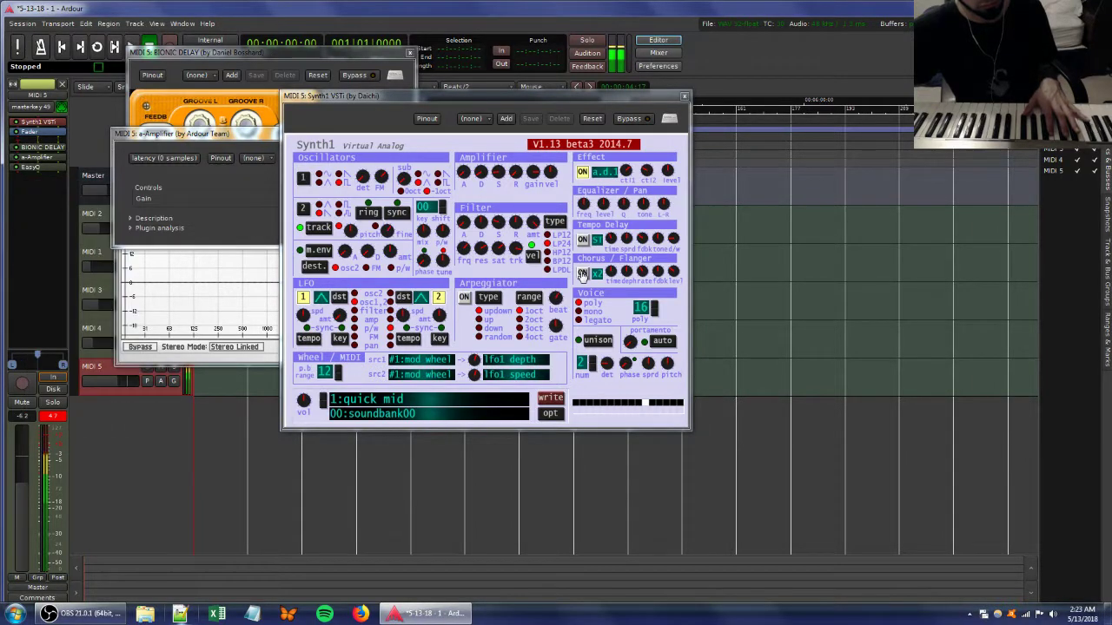
- Switch on Chorus/Flanger and Tempo Delay in MIDI 5's Synth1 and readjust effect ctl2
{"action": "left_click", "coordinate": [582, 274]}
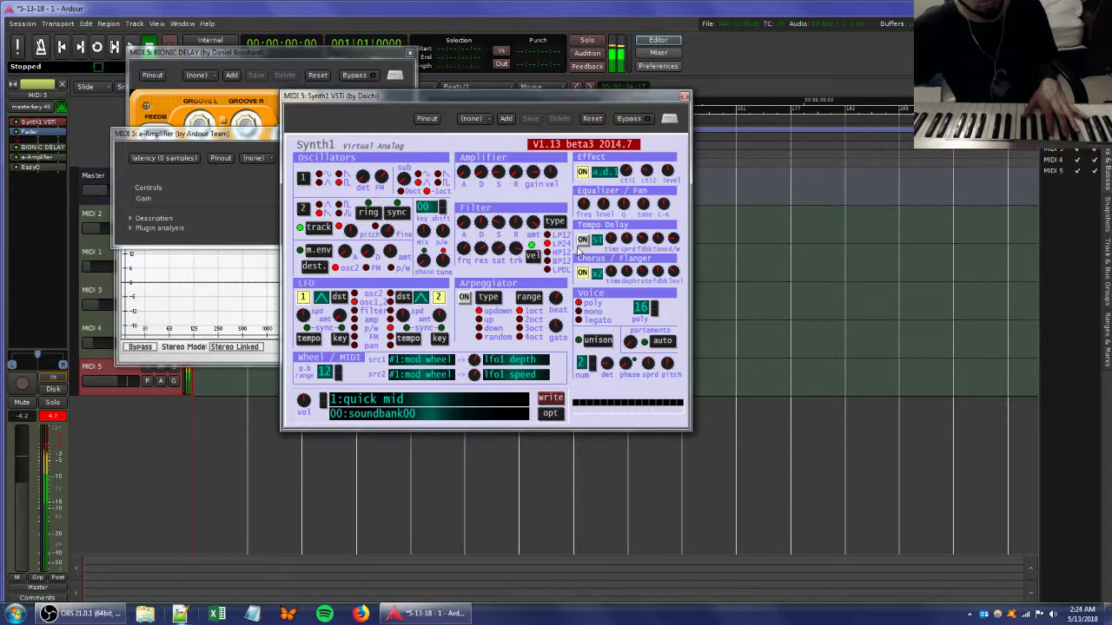
{"action": "left_click", "coordinate": [582, 243]}
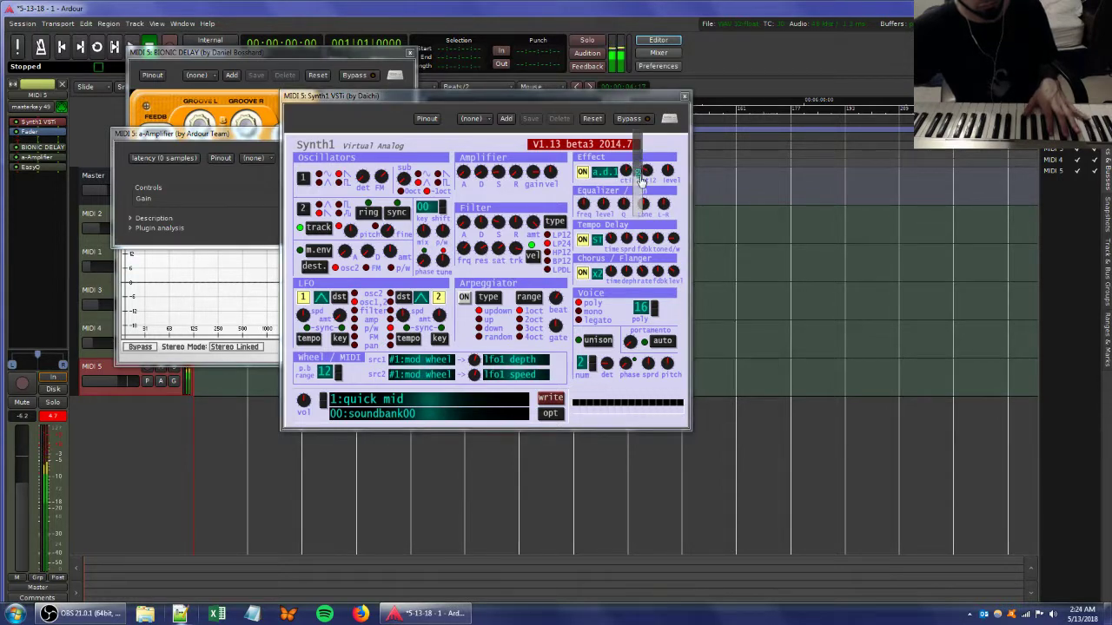
{"action": "scroll", "coordinate": [646, 173], "scroll_direction": "up", "scroll_amount": 4}
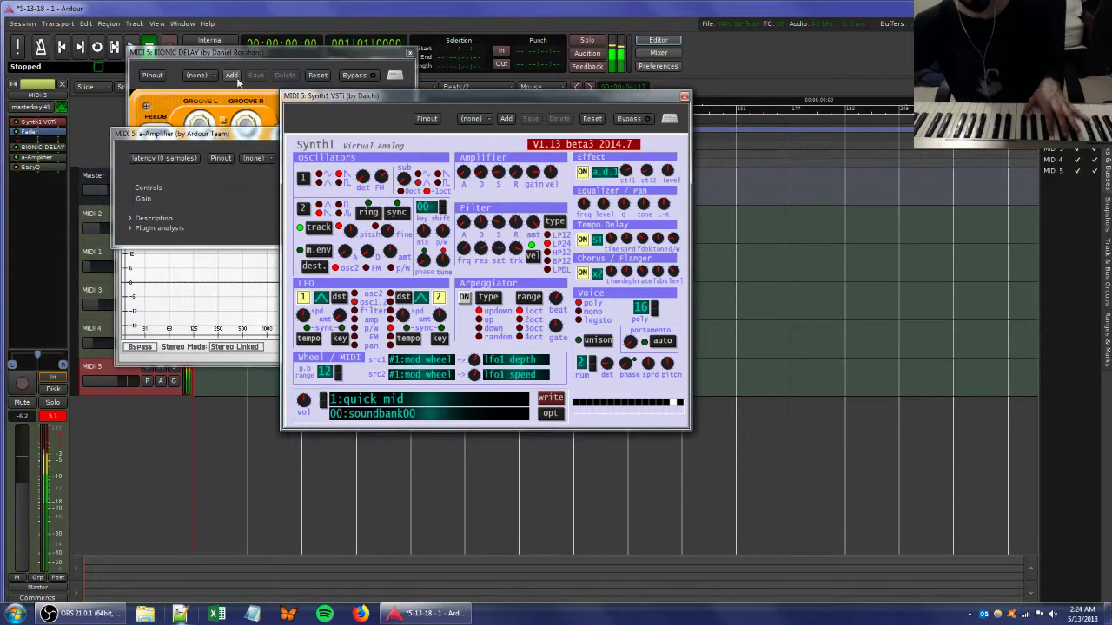
- With Synth1 moved beside the BIONIC DELAY window, switch off its Effect section and raise MIDI 5's fader to -0.1 dB
{"action": "left_click", "coordinate": [252, 52]}
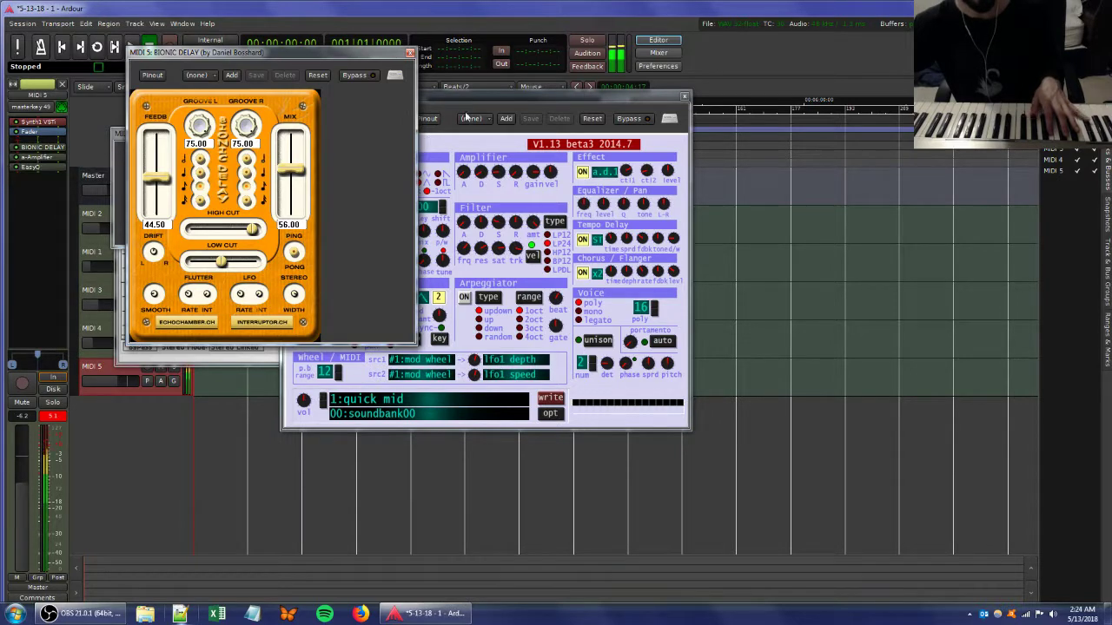
{"action": "left_click_drag", "start_coordinate": [474, 95], "coordinate": [638, 118]}
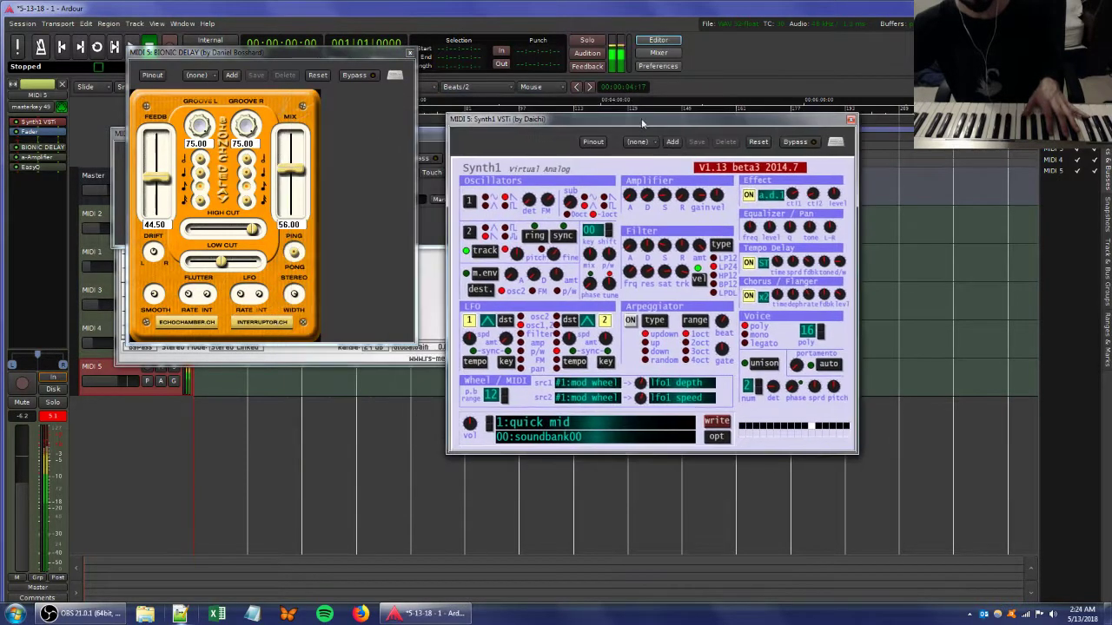
{"action": "left_click", "coordinate": [750, 198]}
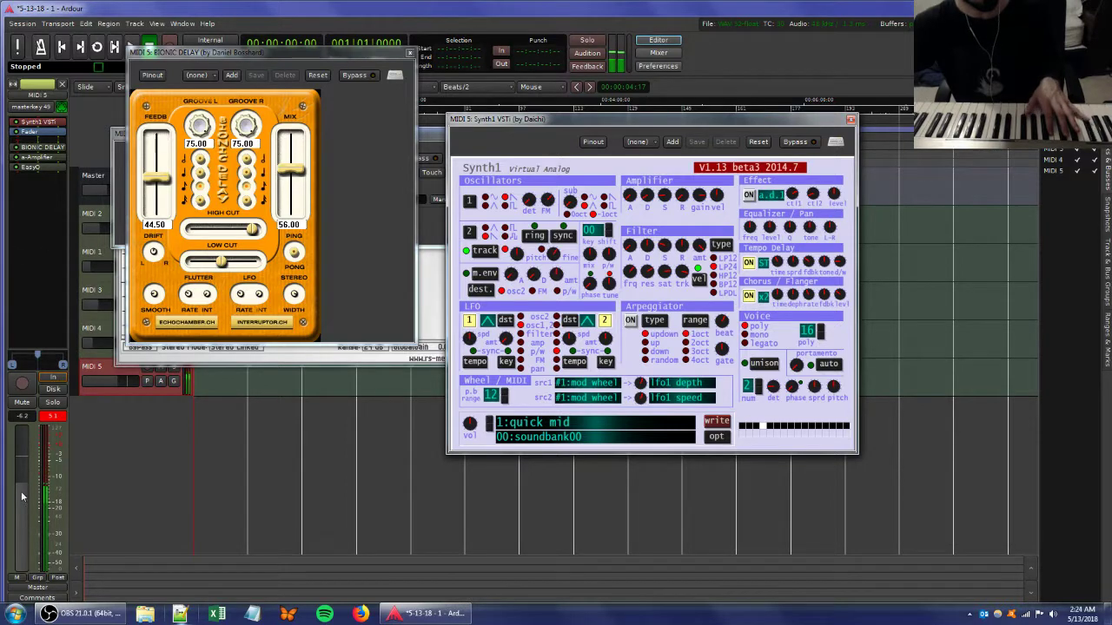
{"action": "left_click_drag", "start_coordinate": [22, 497], "coordinate": [22, 458]}
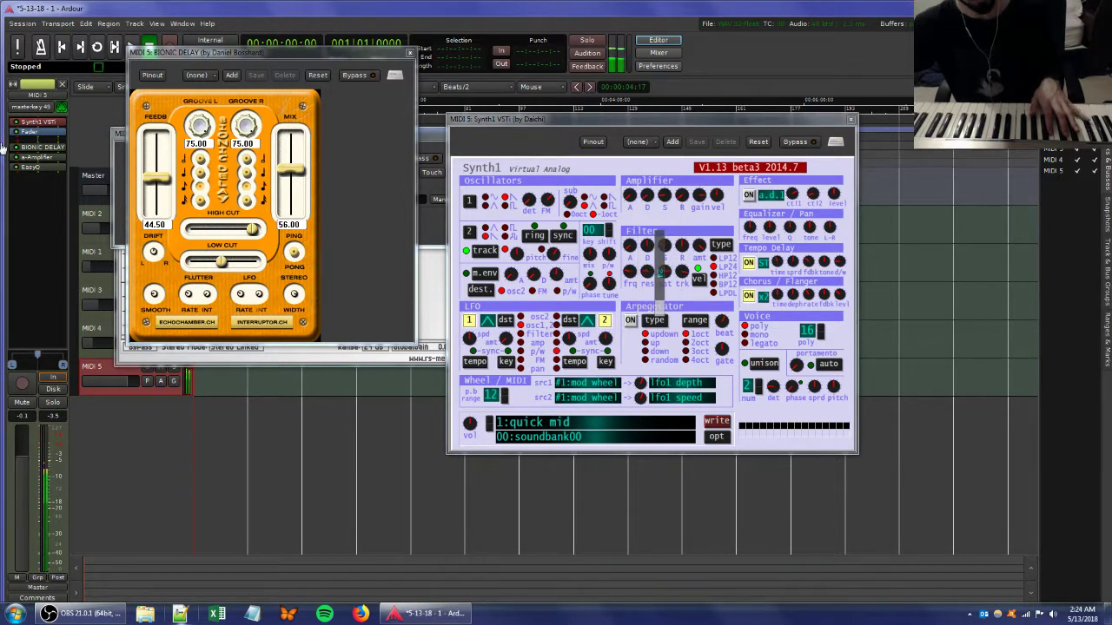
- Add a peak band at about 517 Hz with 14.5 dB gain in MIDI 5's EasyQ and readjust Synth1's amplifier release
{"action": "double_click", "coordinate": [31, 168]}
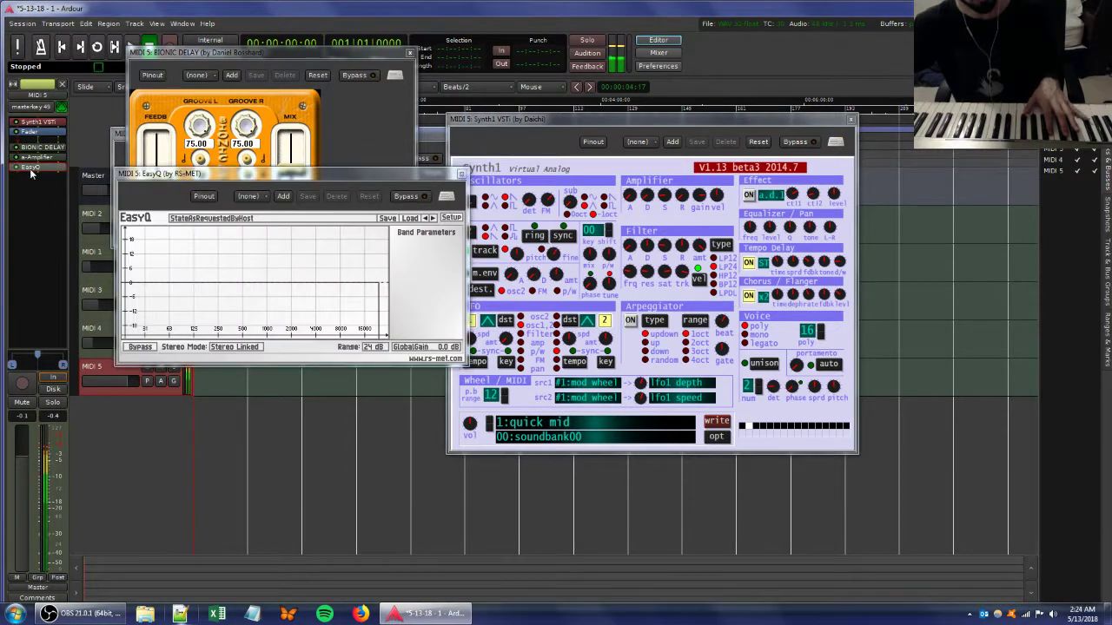
{"action": "double_click", "coordinate": [212, 261]}
{"action": "left_click_drag", "start_coordinate": [218, 251], "coordinate": [243, 247]}
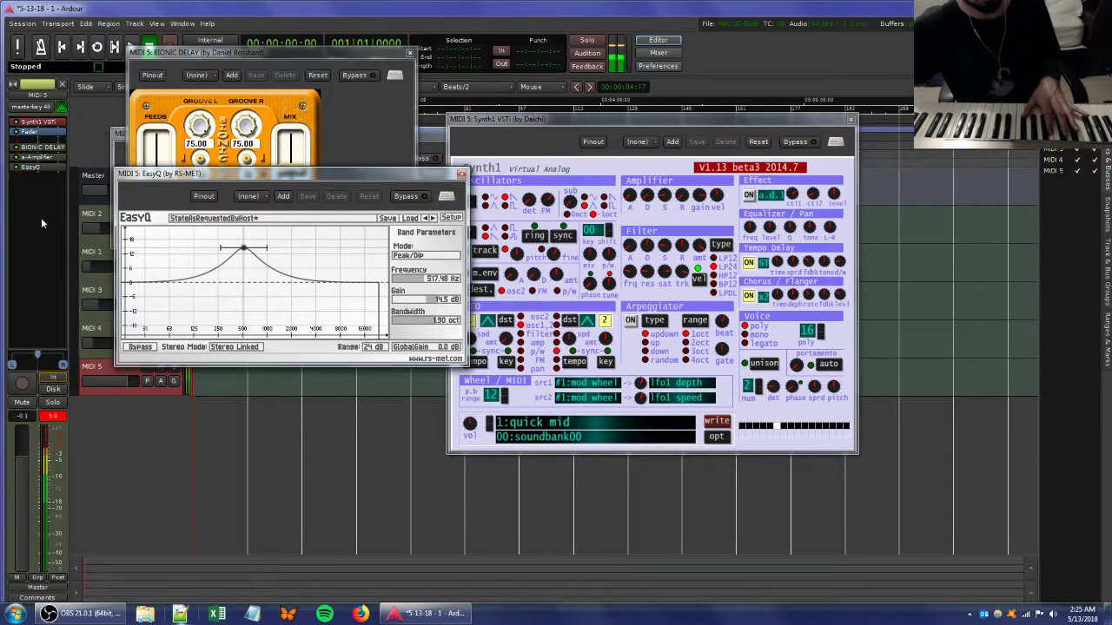
{"action": "left_click", "coordinate": [661, 225]}
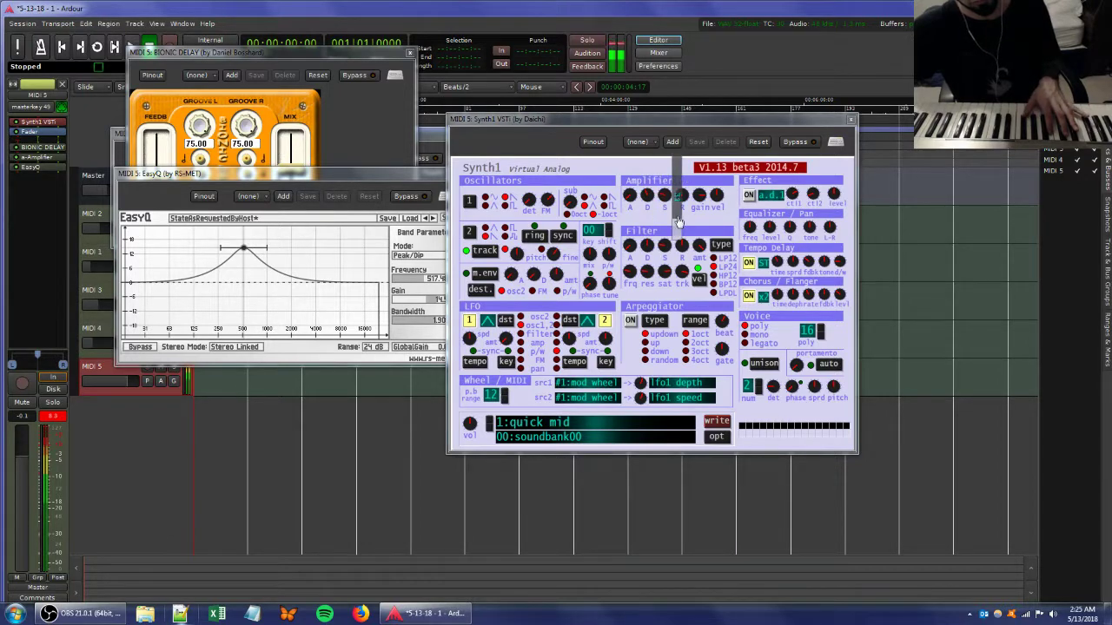
- Set both Groove L and Groove R of MIDI 5's BIONIC DELAY to 50.00
{"action": "left_click", "coordinate": [304, 53]}
{"action": "left_click_drag", "start_coordinate": [212, 142], "coordinate": [199, 199]}
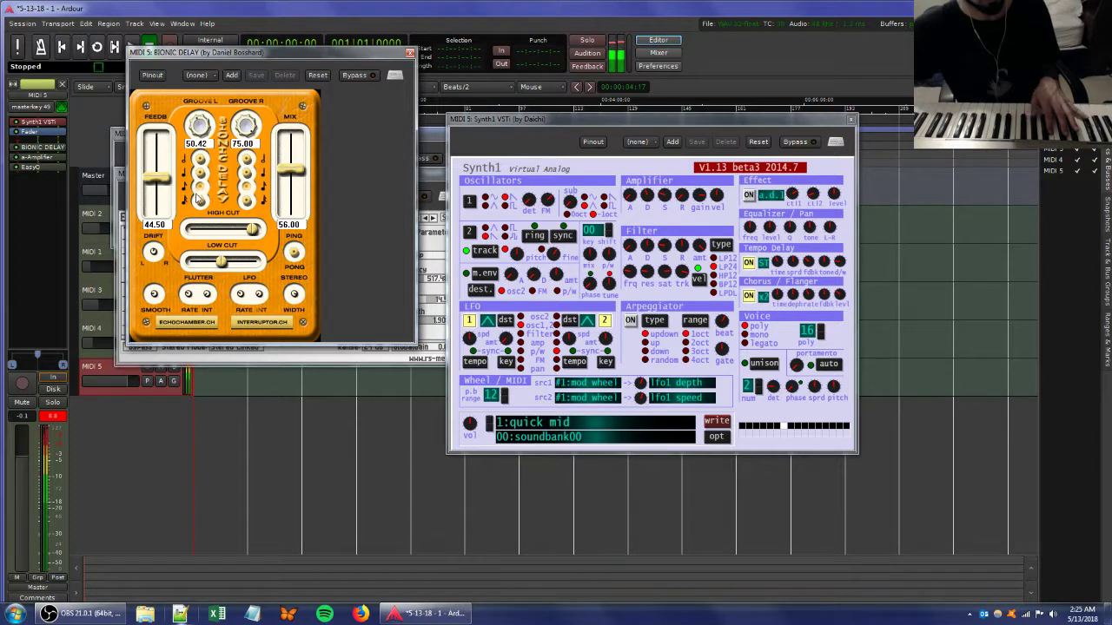
{"action": "left_click_drag", "start_coordinate": [246, 128], "coordinate": [225, 198]}
{"action": "left_click_drag", "start_coordinate": [199, 127], "coordinate": [199, 127]}
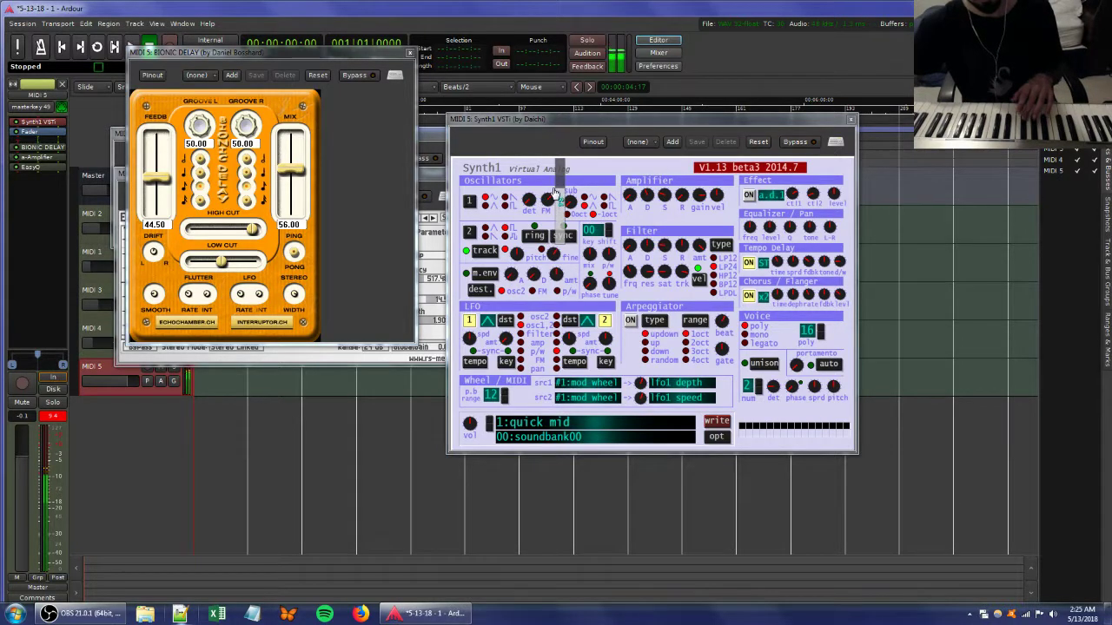
- Add the Ambience reverb after EasyQ on MIDI 5 and raise its wet level to about -6.6 dB
{"action": "right_click", "coordinate": [30, 188]}
{"action": "mouse_move", "coordinate": [57, 191]}
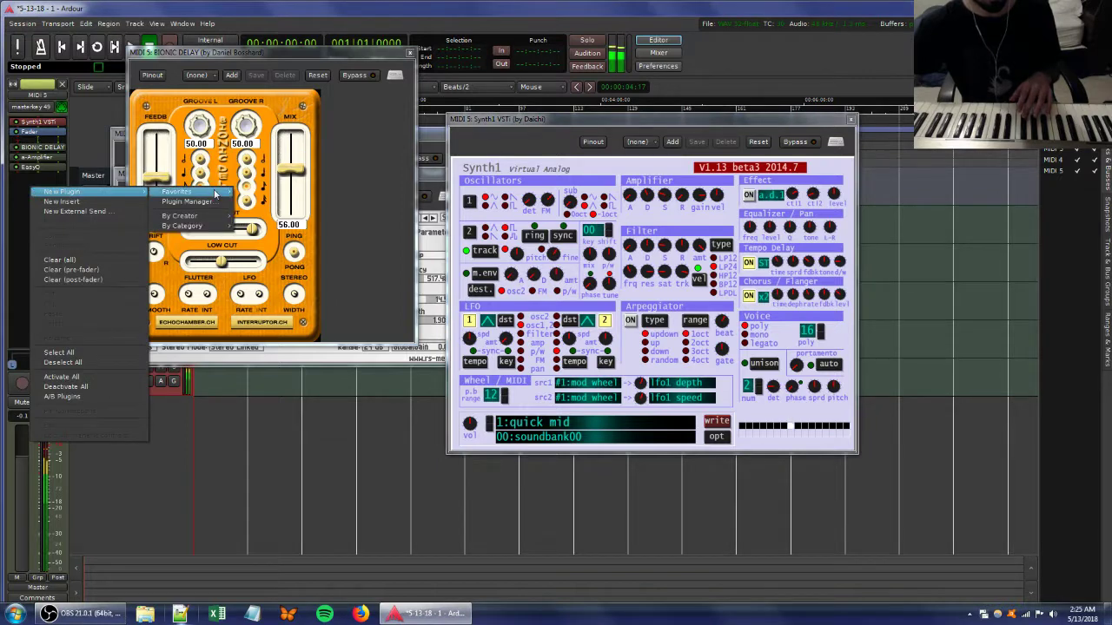
{"action": "mouse_move", "coordinate": [187, 191]}
{"action": "left_click", "coordinate": [272, 205]}
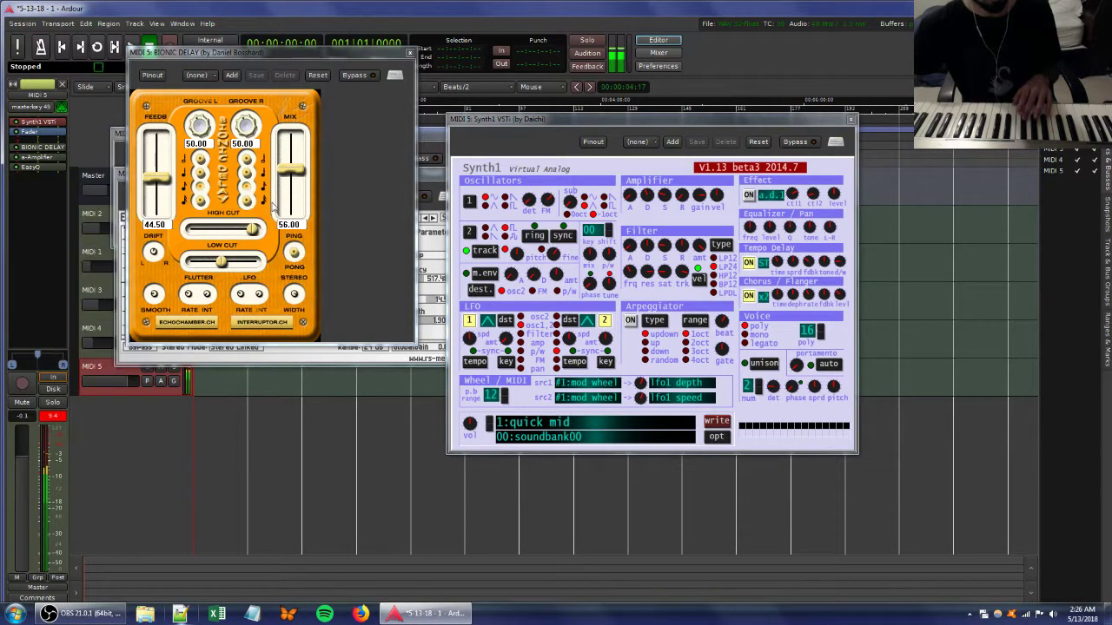
{"action": "left_click_drag", "start_coordinate": [316, 281], "coordinate": [348, 297]}
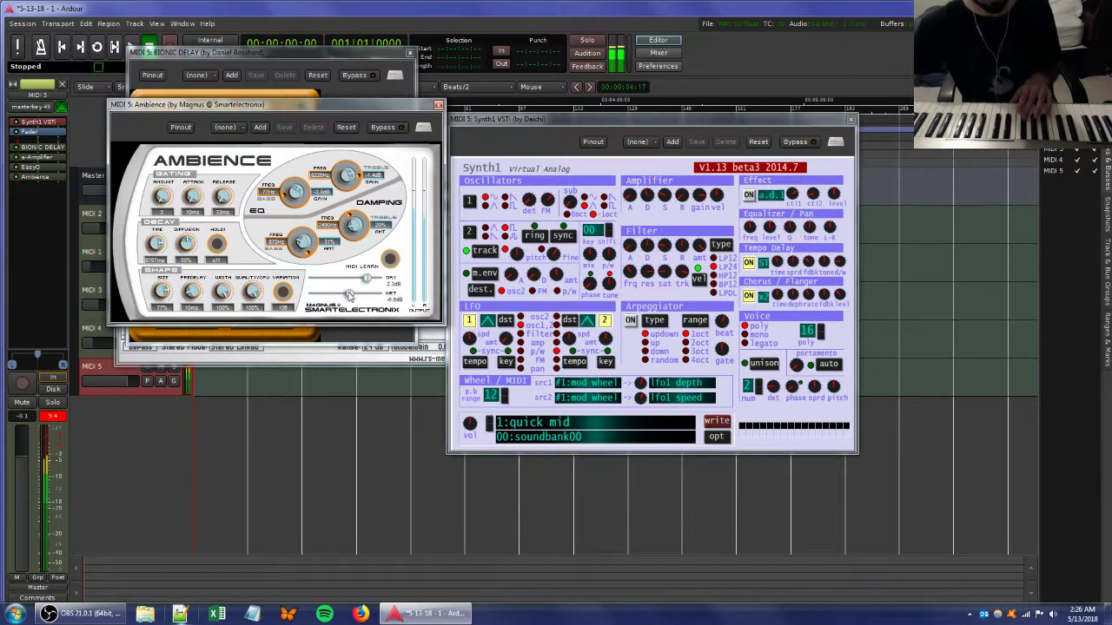
- Adjust the filter tracking and resonance in MIDI 5's Synth1
{"action": "left_click_drag", "start_coordinate": [675, 280], "coordinate": [675, 296]}
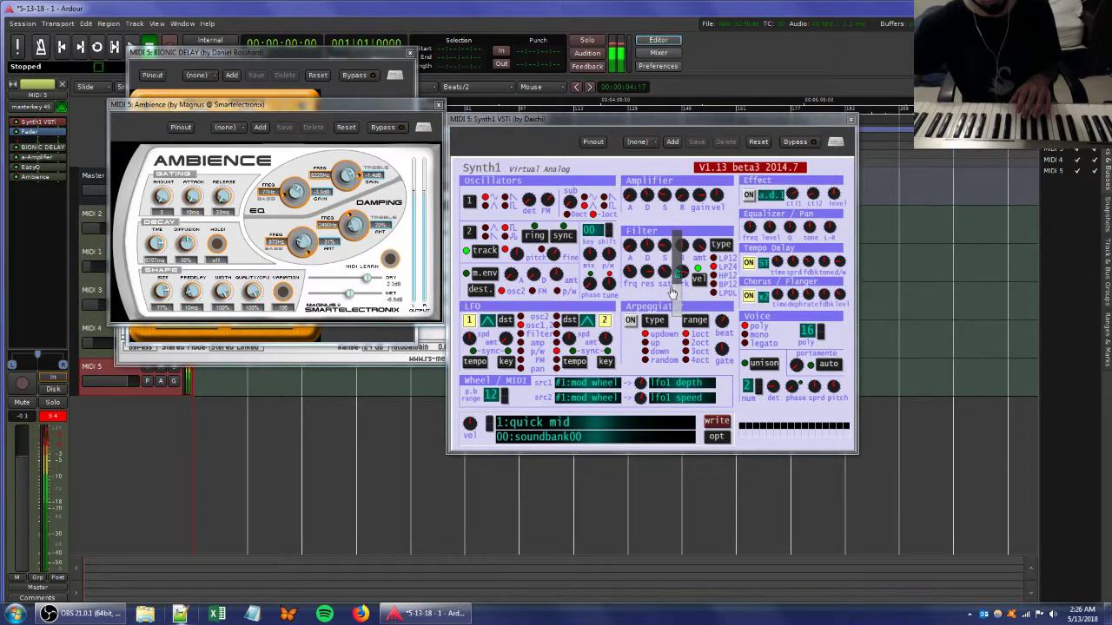
{"action": "left_click_drag", "start_coordinate": [680, 289], "coordinate": [642, 299]}
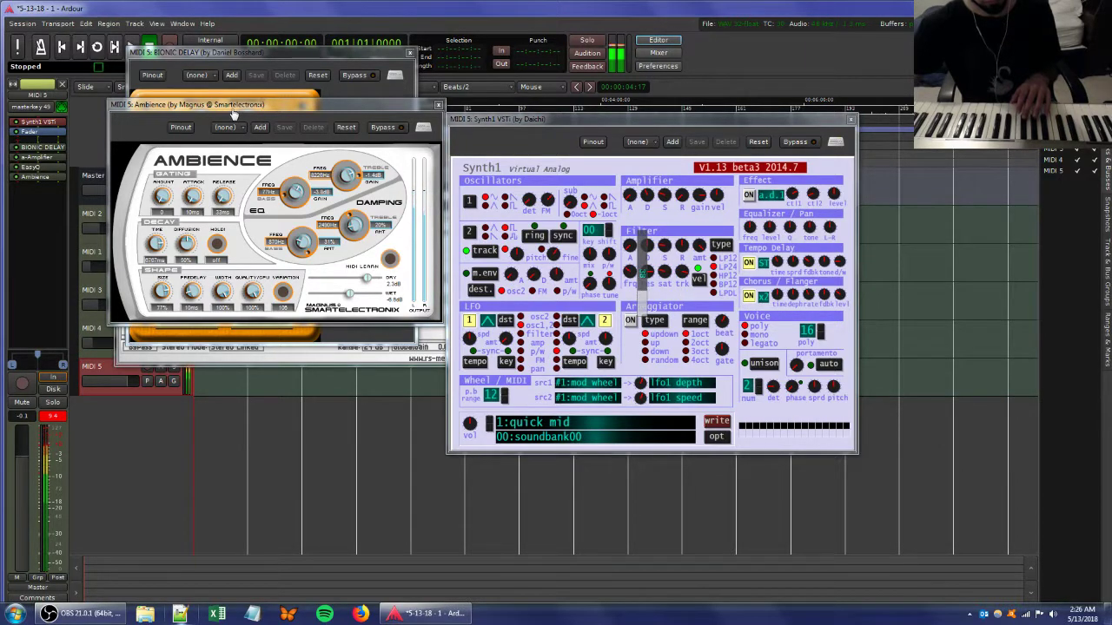
- Set the BIONIC DELAY feedback to 54.50 and lower its high cut
{"action": "left_click", "coordinate": [263, 51]}
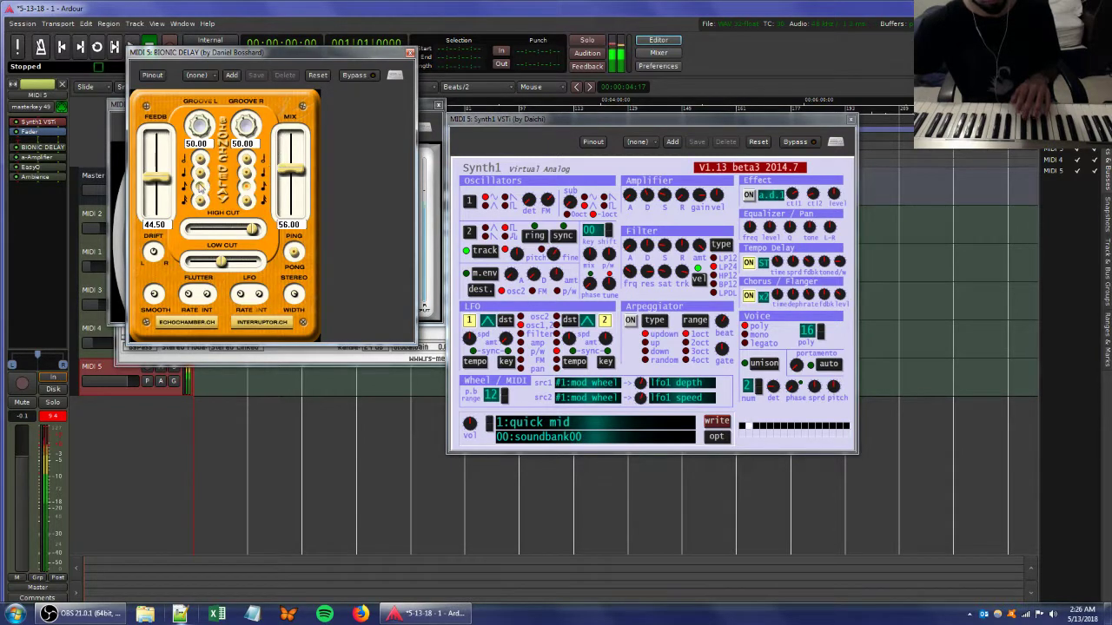
{"action": "mouse_move", "coordinate": [156, 180]}
{"action": "left_mouse_down"}
{"action": "mouse_move", "coordinate": [159, 208]}
{"action": "mouse_move", "coordinate": [160, 186]}
{"action": "left_mouse_up"}
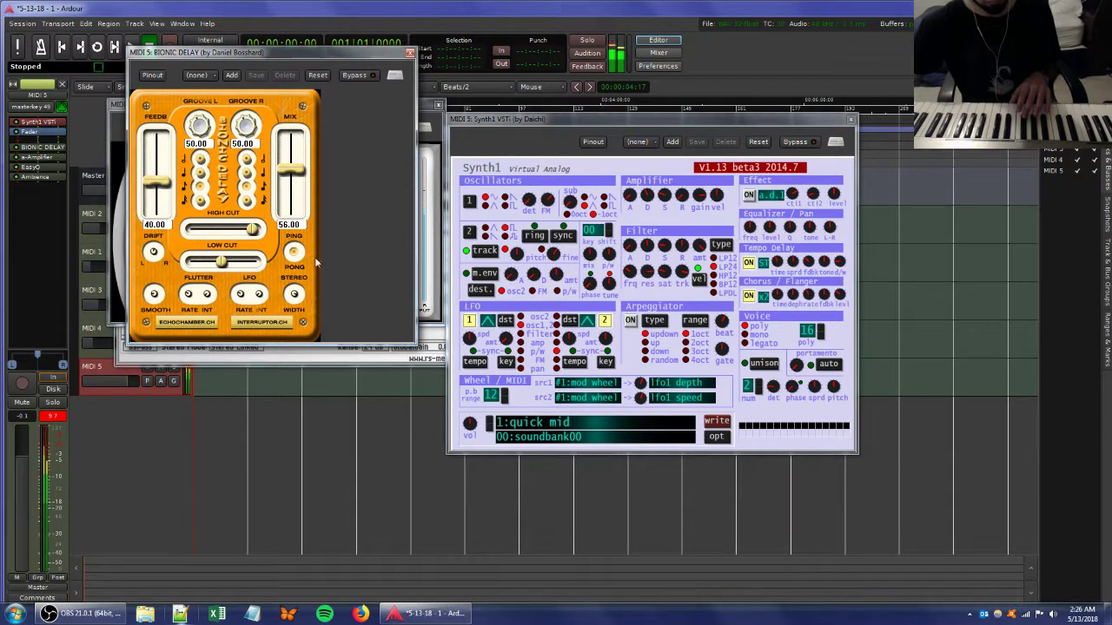
{"action": "left_click_drag", "start_coordinate": [153, 186], "coordinate": [149, 170]}
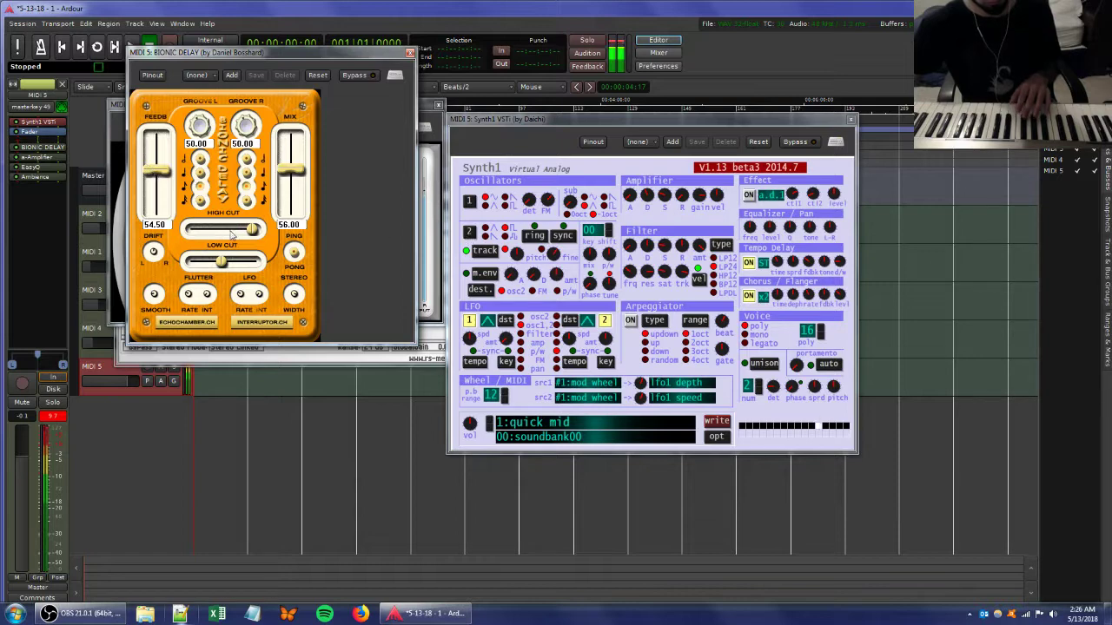
{"action": "left_click_drag", "start_coordinate": [251, 230], "coordinate": [232, 236]}
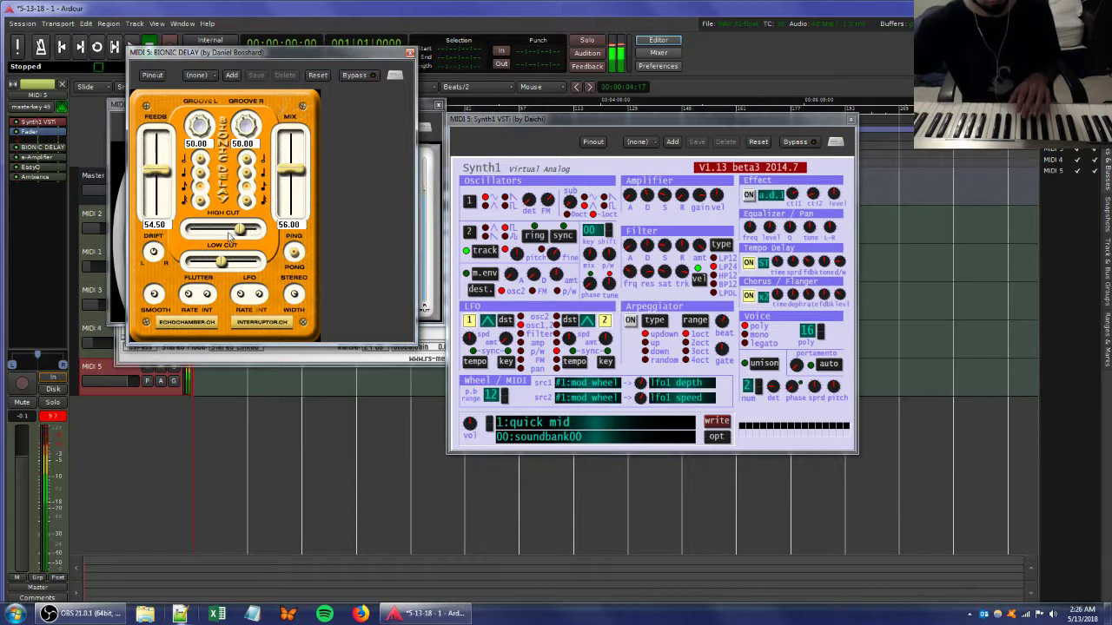
- Move the EasyQ peak band up to about 5890 Hz and readjust the amplifier envelope and filter saturation in Synth1
{"action": "double_click", "coordinate": [29, 168]}
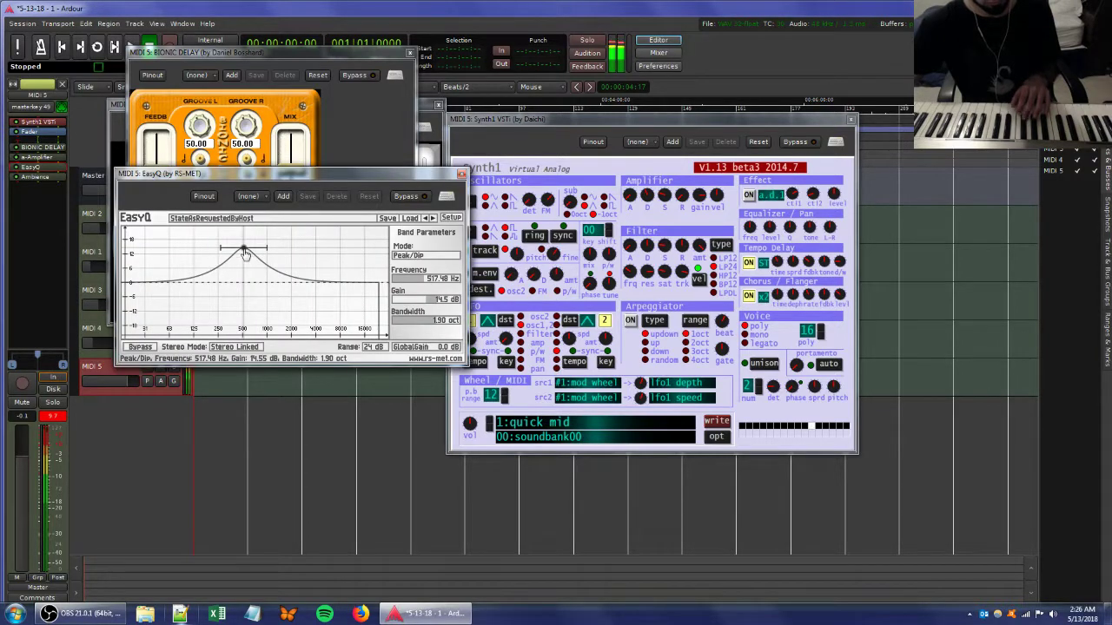
{"action": "left_click_drag", "start_coordinate": [244, 249], "coordinate": [330, 254]}
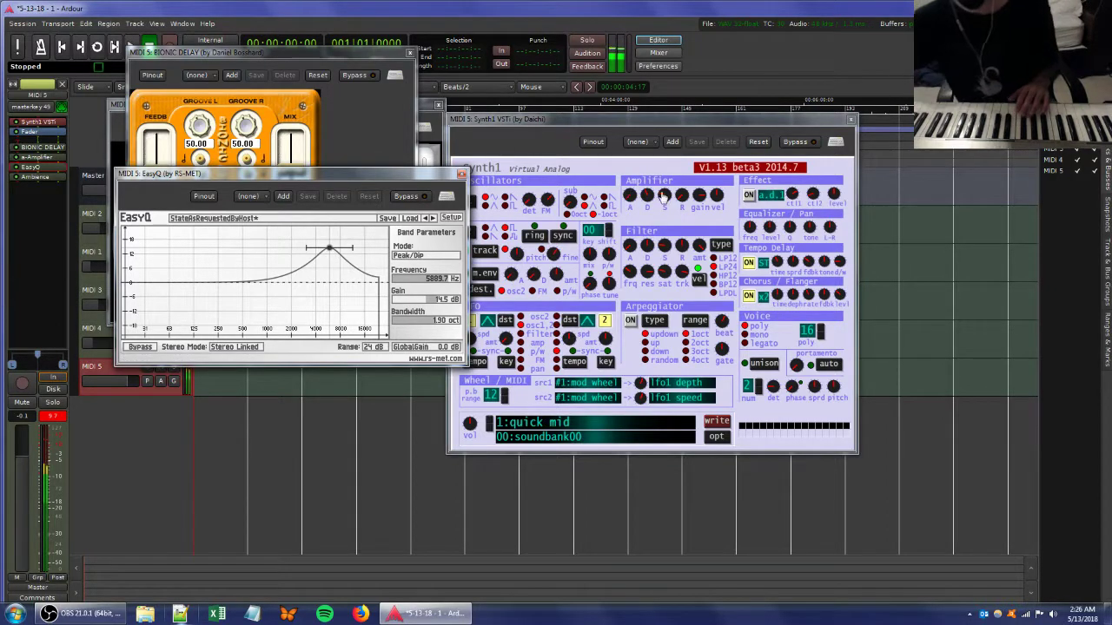
{"action": "left_click", "coordinate": [680, 213]}
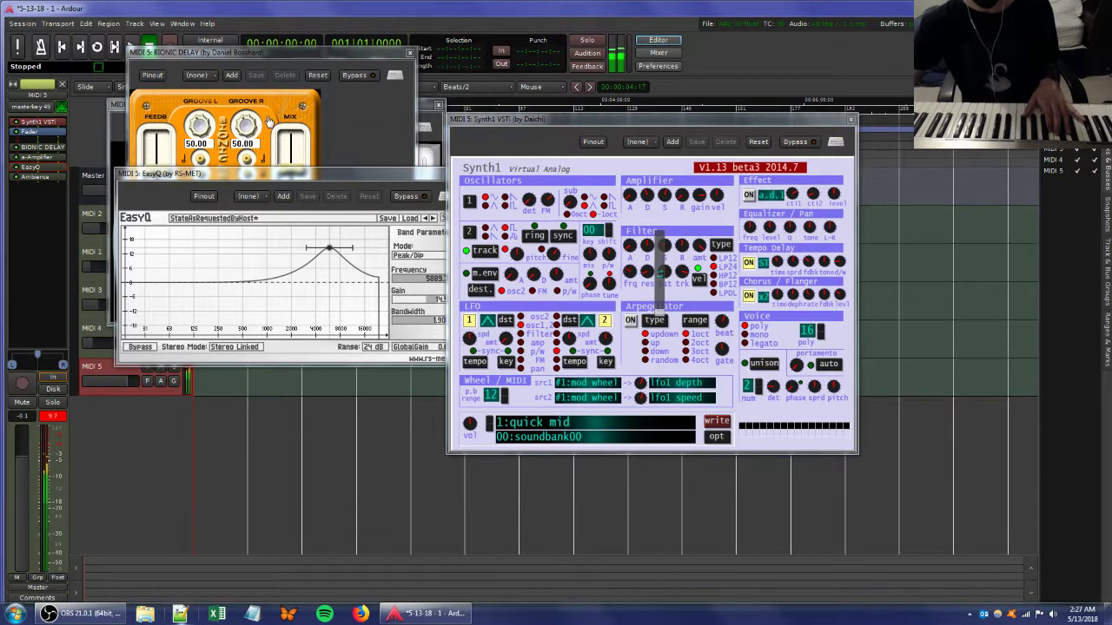
- Pull Ambience's wet level down to -inf dB and set the BIONIC DELAY mix to 42.00
{"action": "left_click", "coordinate": [431, 110]}
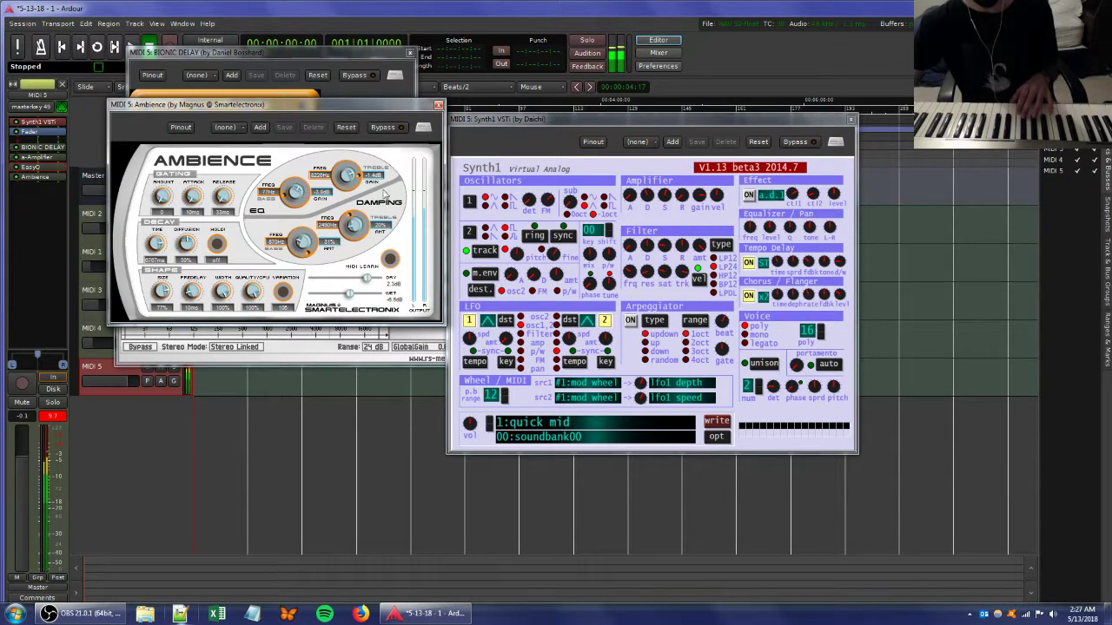
{"action": "left_click_drag", "start_coordinate": [359, 299], "coordinate": [310, 298]}
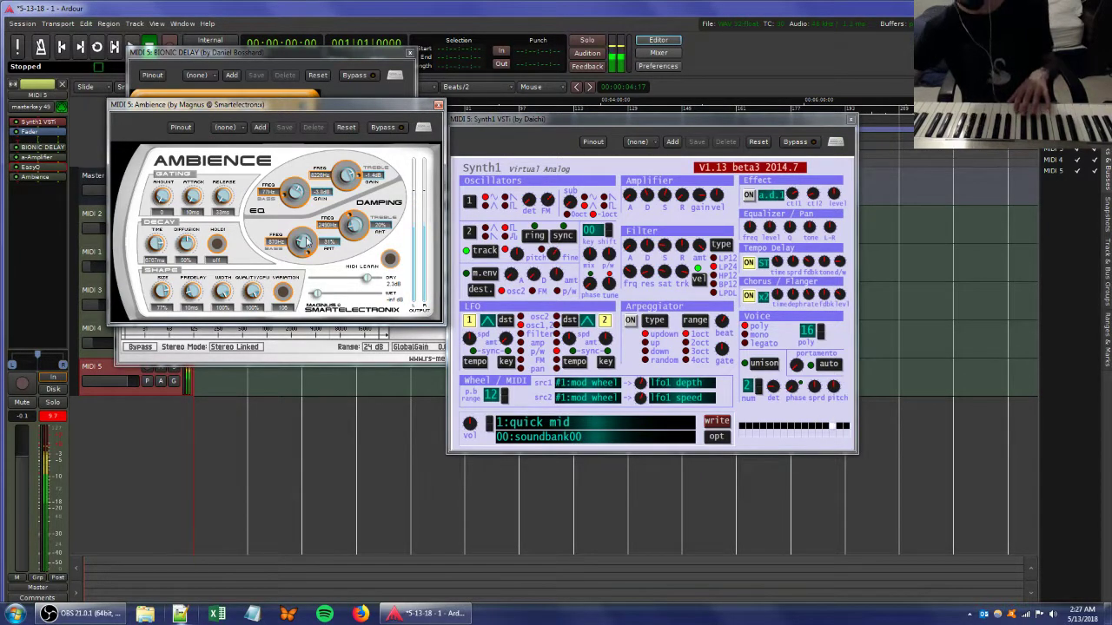
{"action": "left_click", "coordinate": [217, 74]}
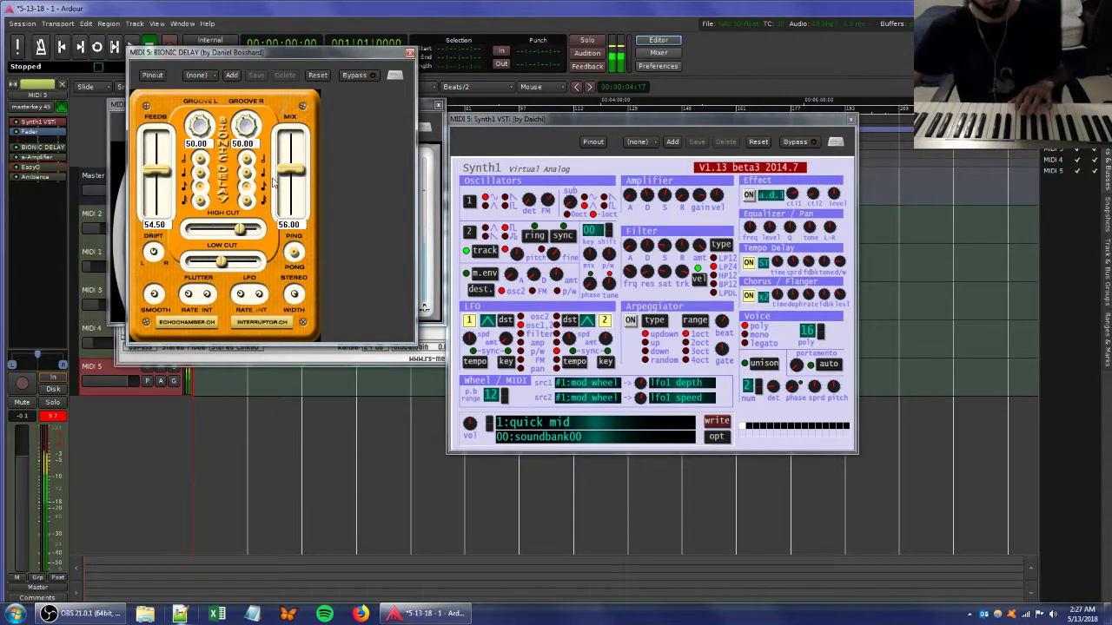
{"action": "left_click_drag", "start_coordinate": [293, 172], "coordinate": [294, 187]}
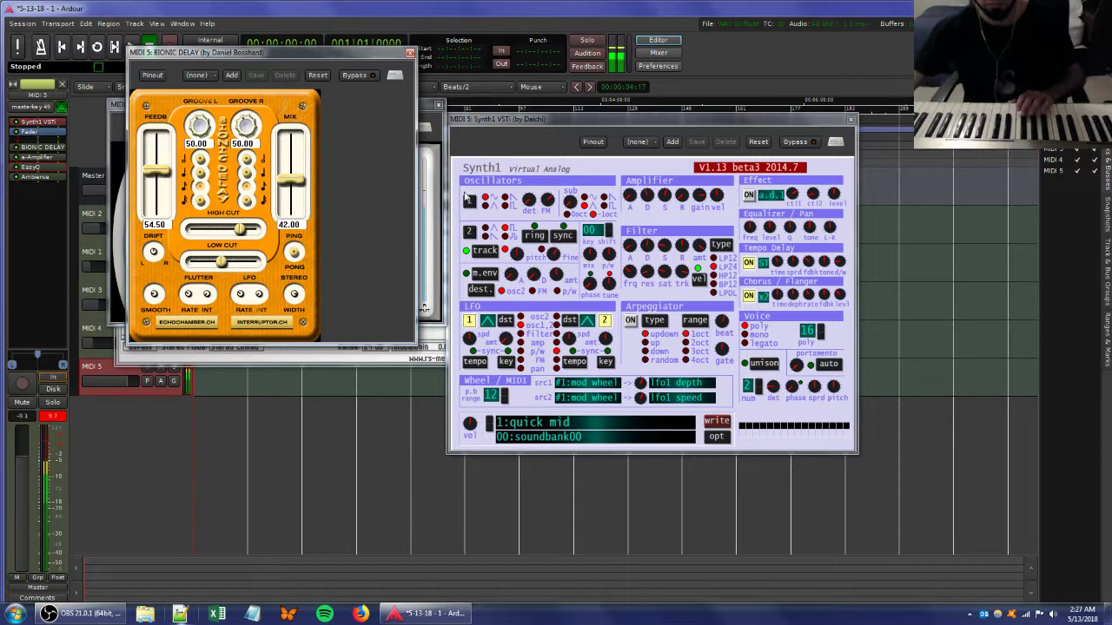
- Change oscillator 1's waveform in MIDI 5's Synth1 and adjust the filter frequency and resonance
{"action": "left_click", "coordinate": [507, 205]}
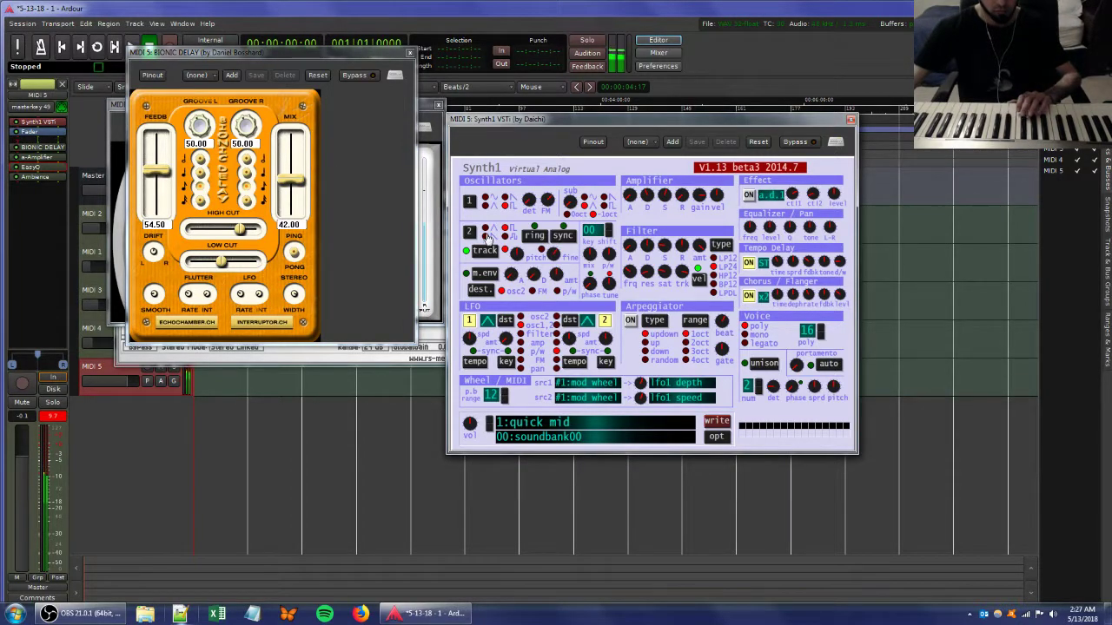
{"action": "left_click_drag", "start_coordinate": [632, 274], "coordinate": [642, 282]}
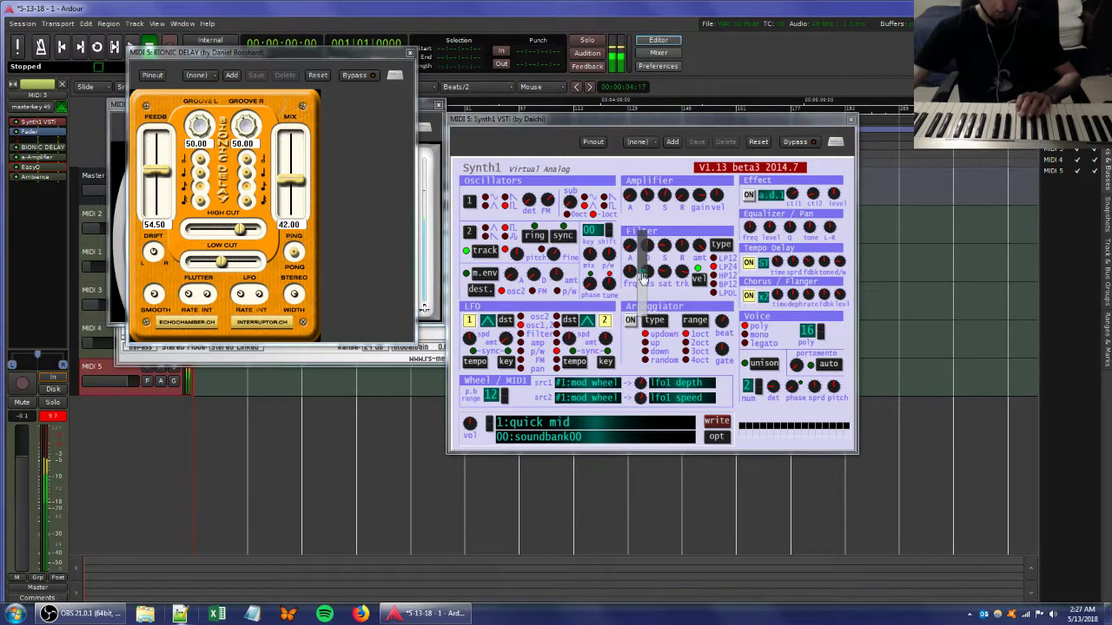
{"action": "left_click_drag", "start_coordinate": [643, 274], "coordinate": [694, 290]}
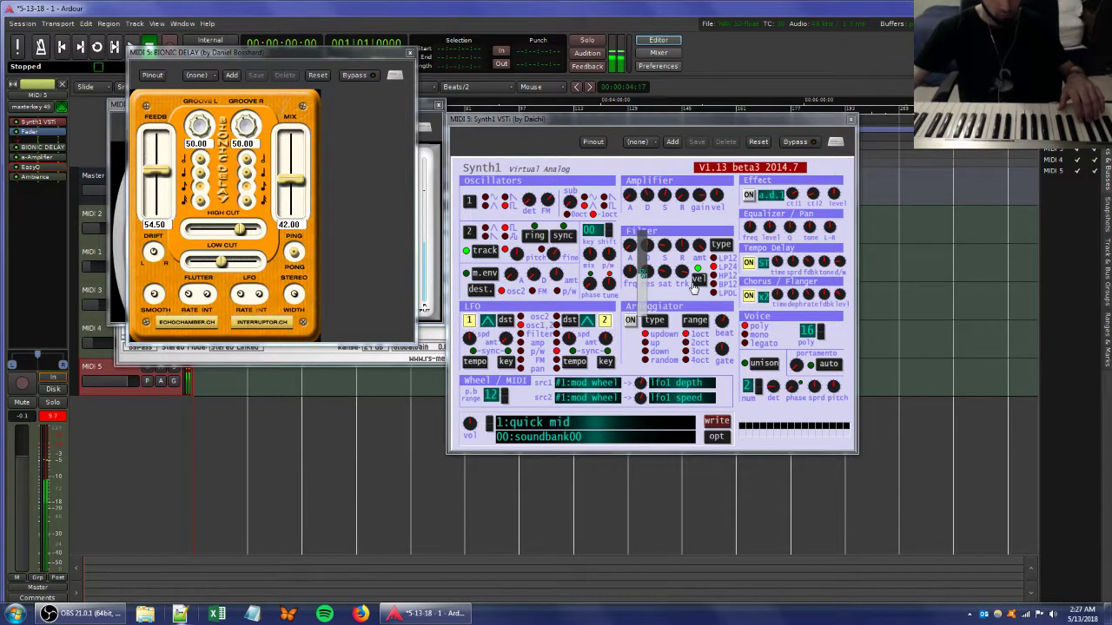
- Set the BIONIC DELAY feedback to 28.00, then readjust the filter envelope sustain and oscillator 1's waveform in Synth1
{"action": "left_click_drag", "start_coordinate": [156, 171], "coordinate": [157, 205]}
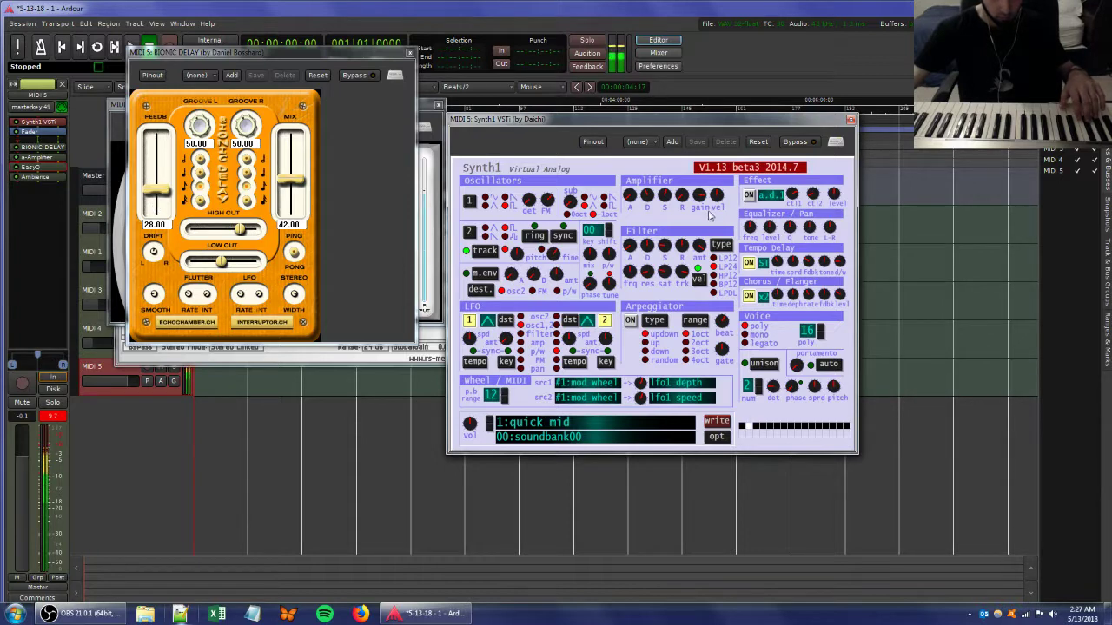
{"action": "left_click_drag", "start_coordinate": [663, 246], "coordinate": [664, 274]}
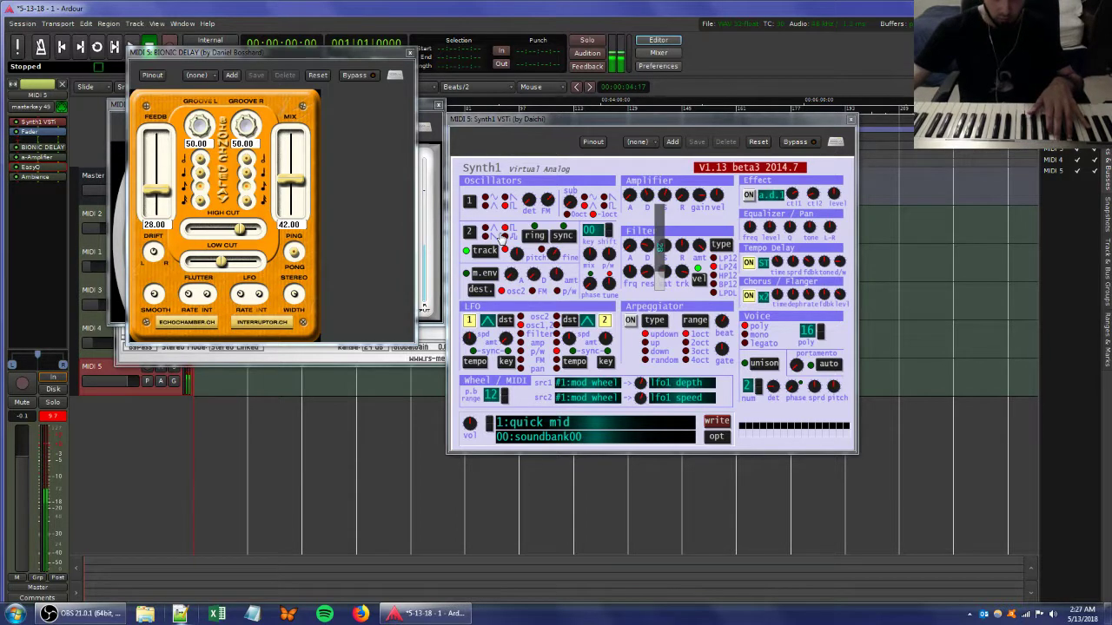
{"action": "left_click", "coordinate": [490, 202]}
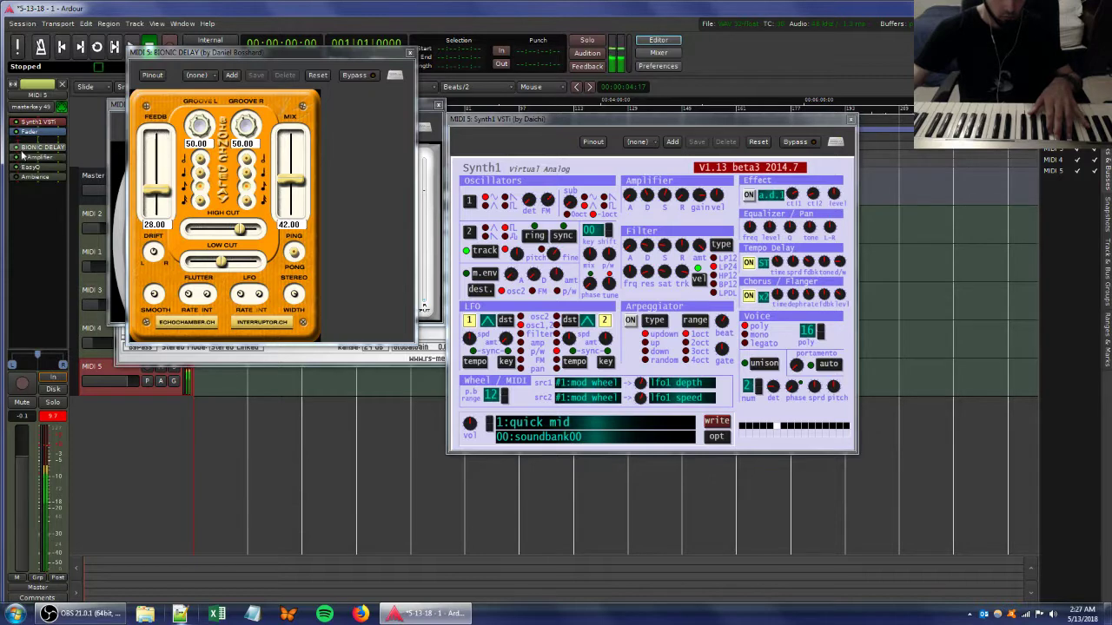
- Add the DensitymkII compressor from the favorites to the end of MIDI 5's effect chain
{"action": "right_click", "coordinate": [23, 195]}
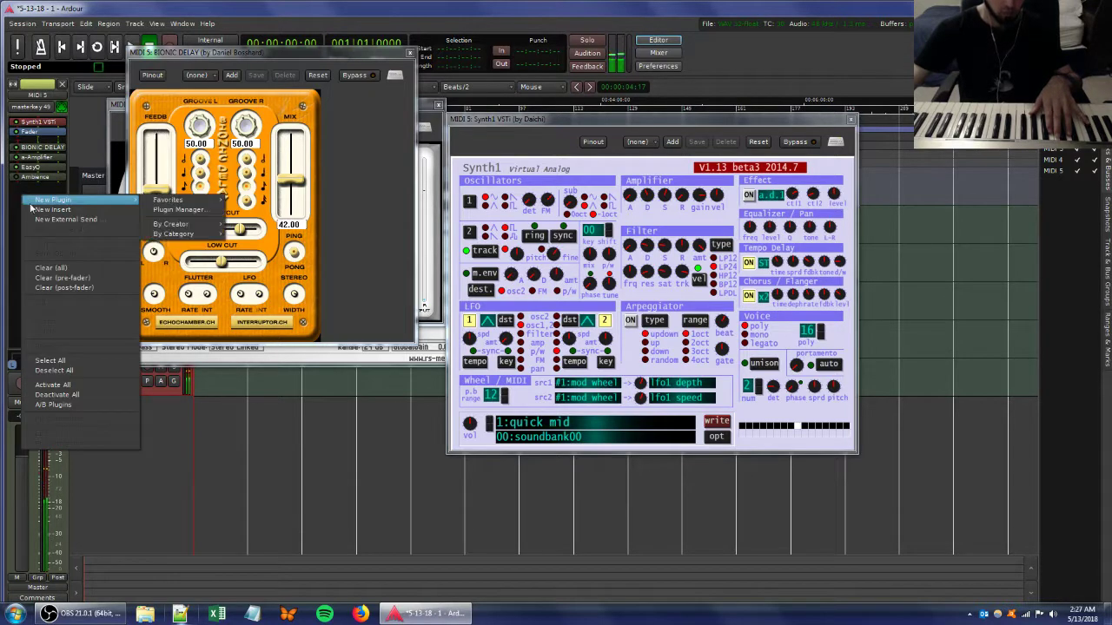
{"action": "mouse_move", "coordinate": [200, 200]}
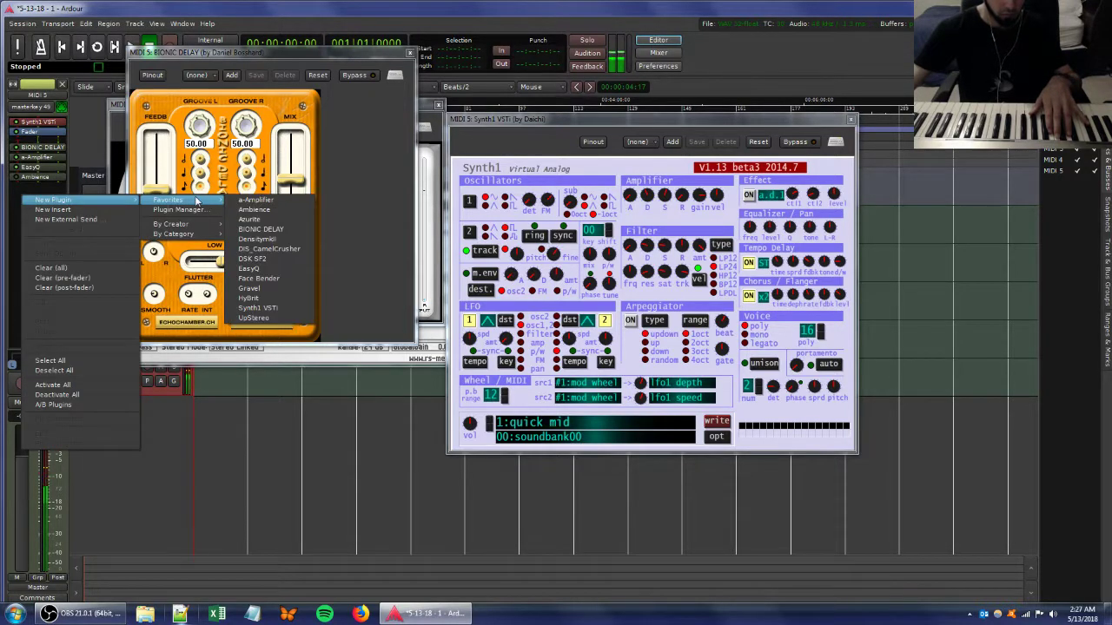
{"action": "left_click", "coordinate": [257, 239]}
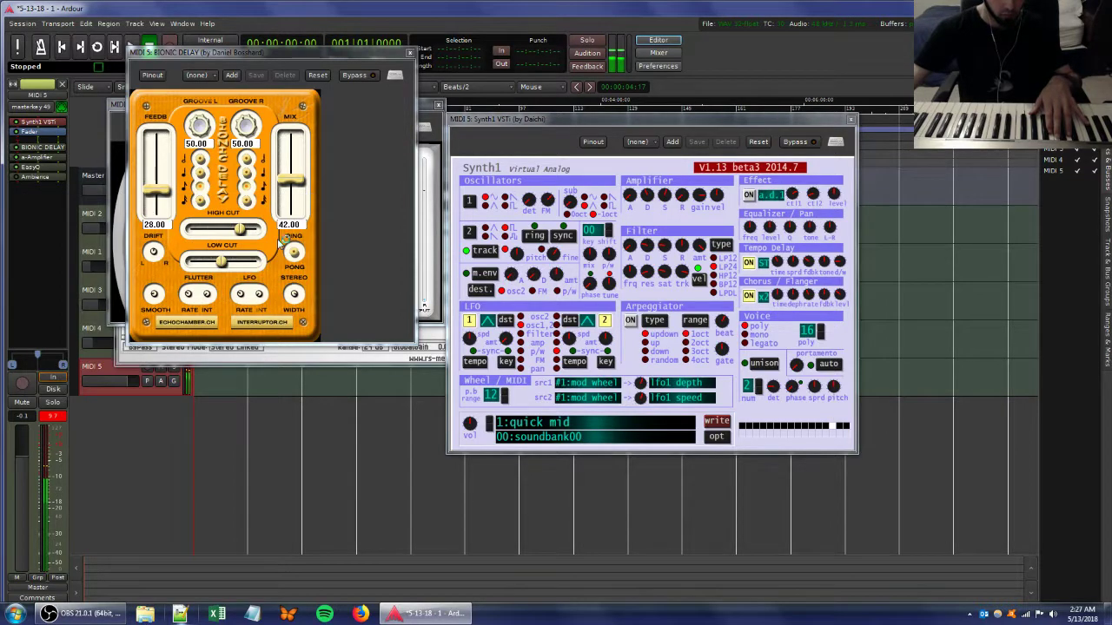
{"action": "left_click_drag", "start_coordinate": [290, 159], "coordinate": [483, 201]}
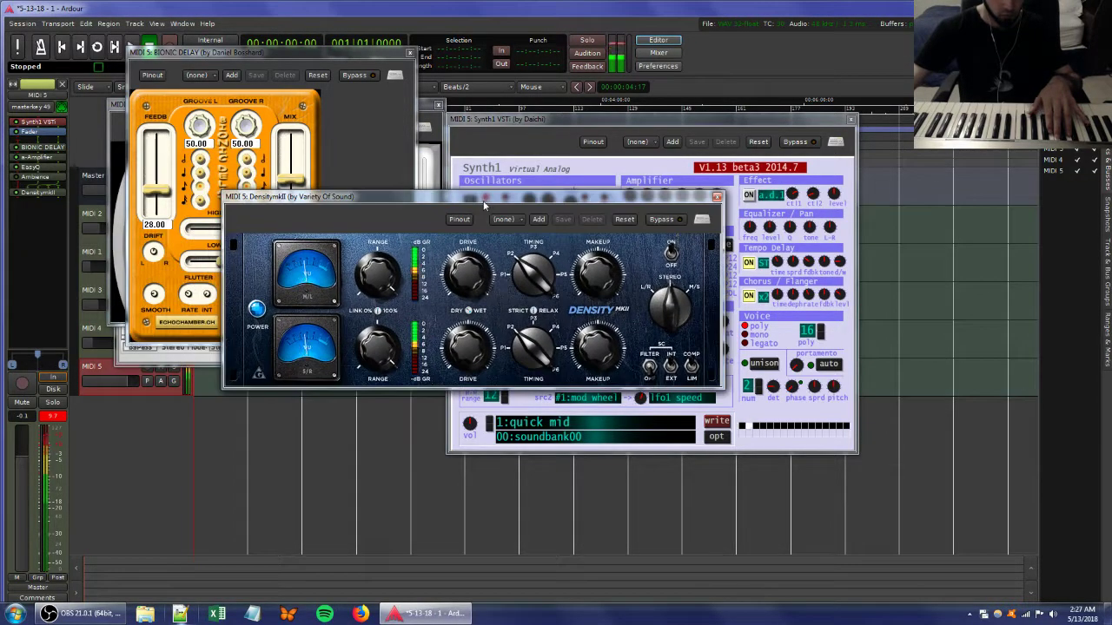
- Readjust Synth1's amplifier sustain and gain, along with oscillator 1's FM amount and oscillator 2's waveform
{"action": "left_click", "coordinate": [576, 126]}
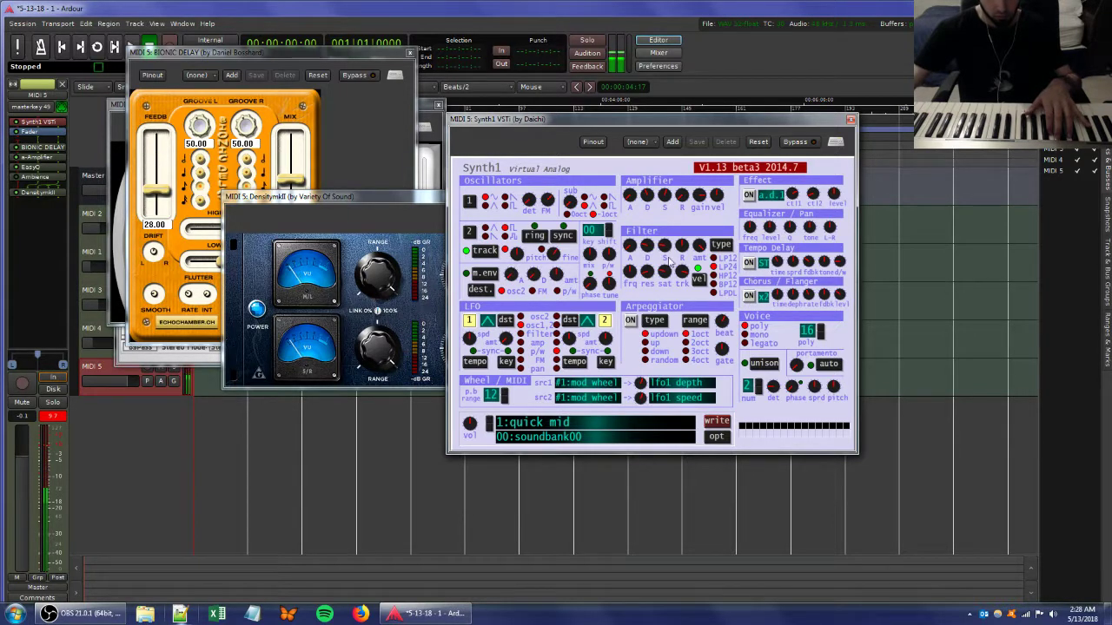
{"action": "left_click", "coordinate": [663, 198]}
{"action": "left_click_drag", "start_coordinate": [664, 208], "coordinate": [662, 265]}
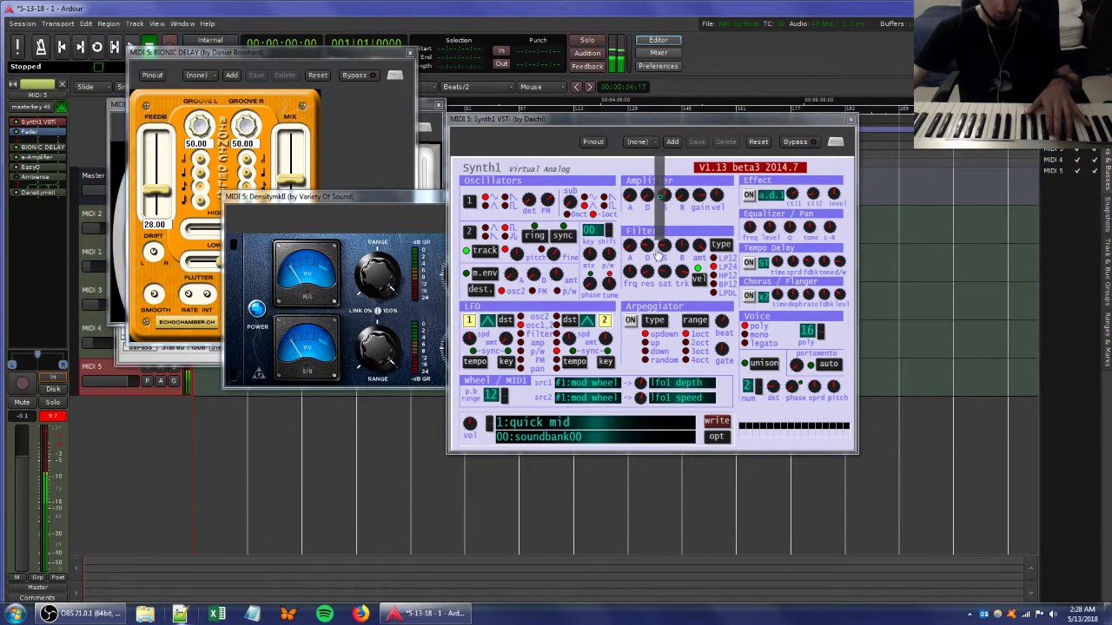
{"action": "left_click", "coordinate": [687, 195]}
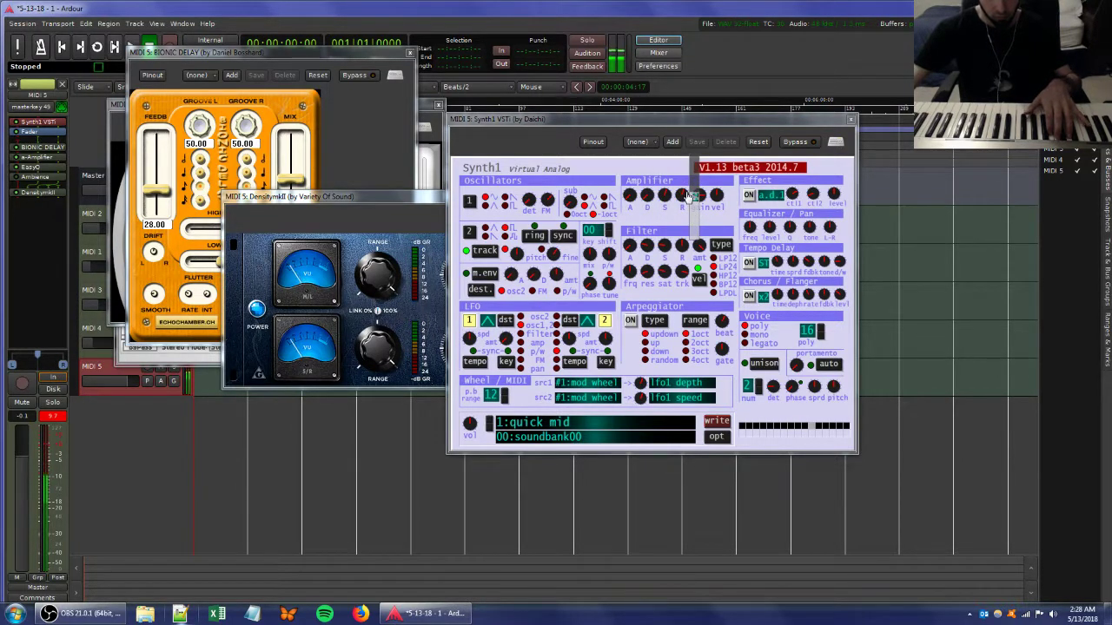
{"action": "left_click", "coordinate": [541, 201]}
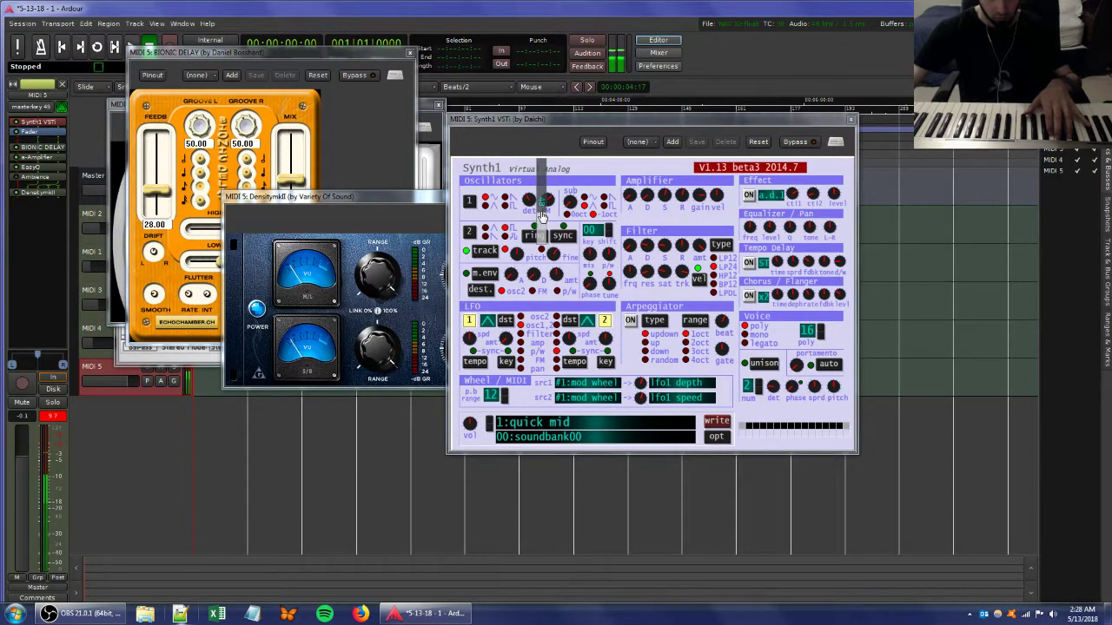
{"action": "left_click", "coordinate": [486, 231]}
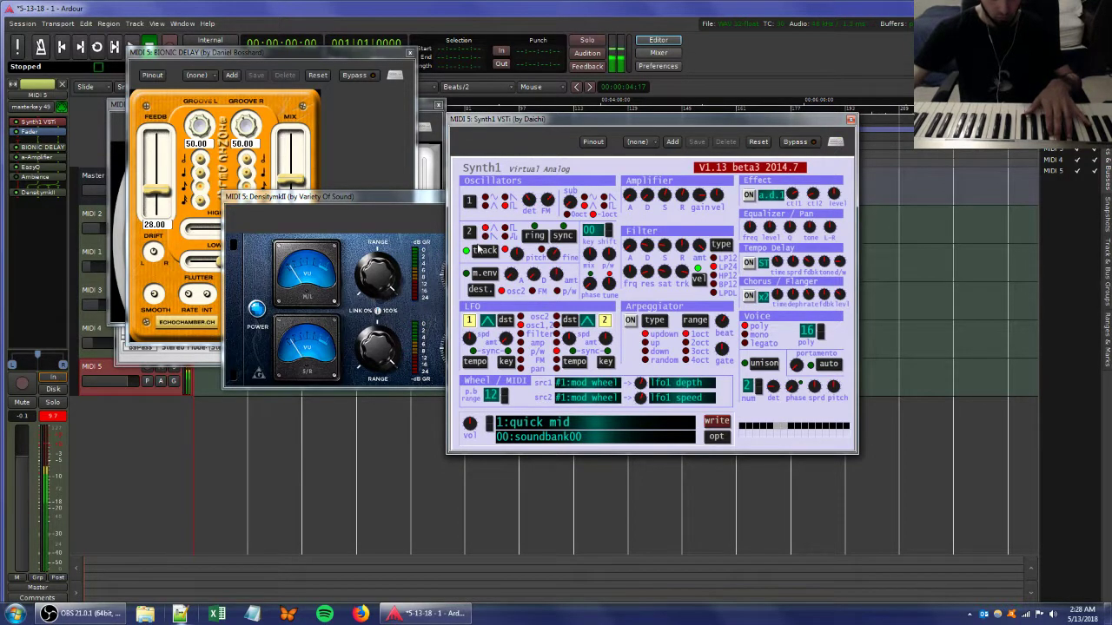
- Add the DIS_CamelCrusher distortion from the favorites to the end of MIDI 5's effect chain
{"action": "left_click", "coordinate": [19, 235]}
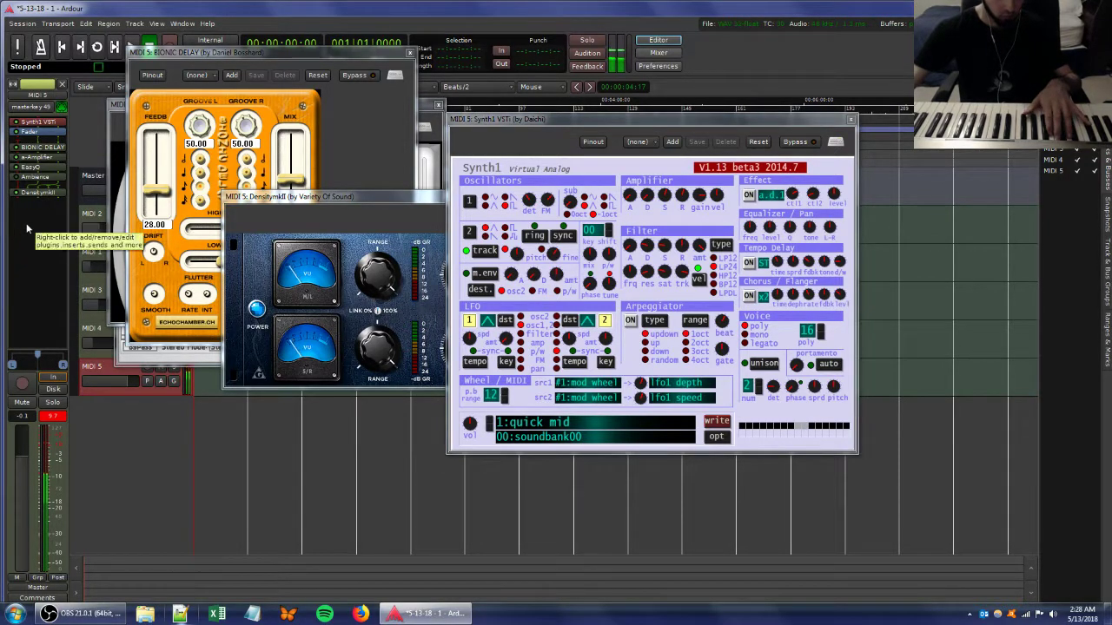
{"action": "right_click", "coordinate": [28, 225]}
{"action": "mouse_move", "coordinate": [61, 227]}
{"action": "mouse_move", "coordinate": [199, 229]}
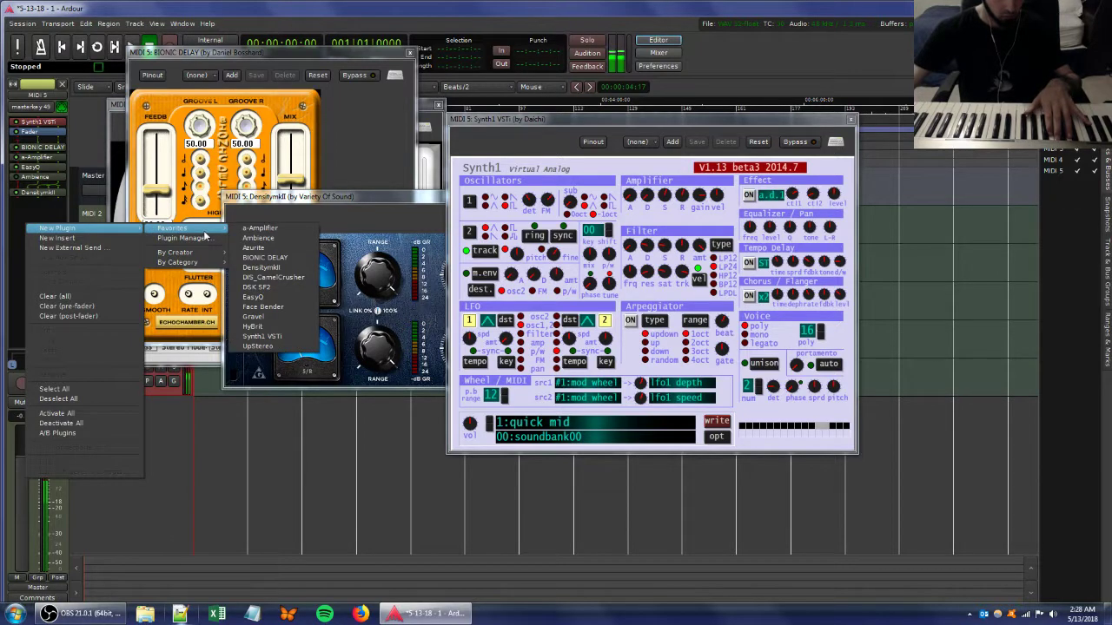
{"action": "left_click", "coordinate": [293, 278]}
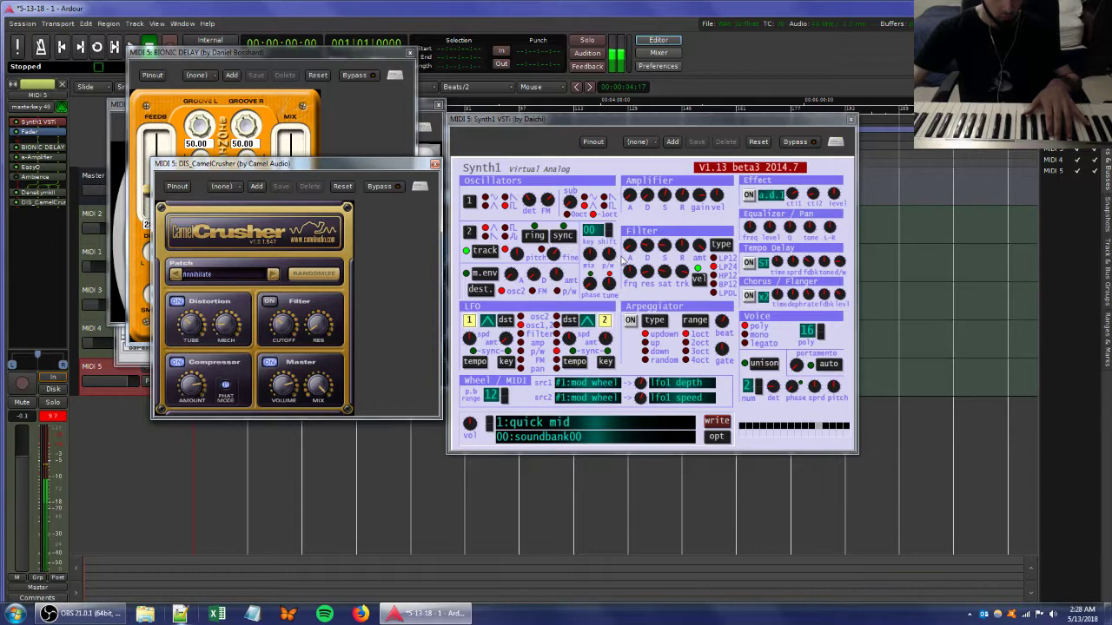
- Readjust Synth1's filter envelope release and toggle CamelCrusher's compressor section
{"action": "left_click_drag", "start_coordinate": [677, 271], "coordinate": [679, 269]}
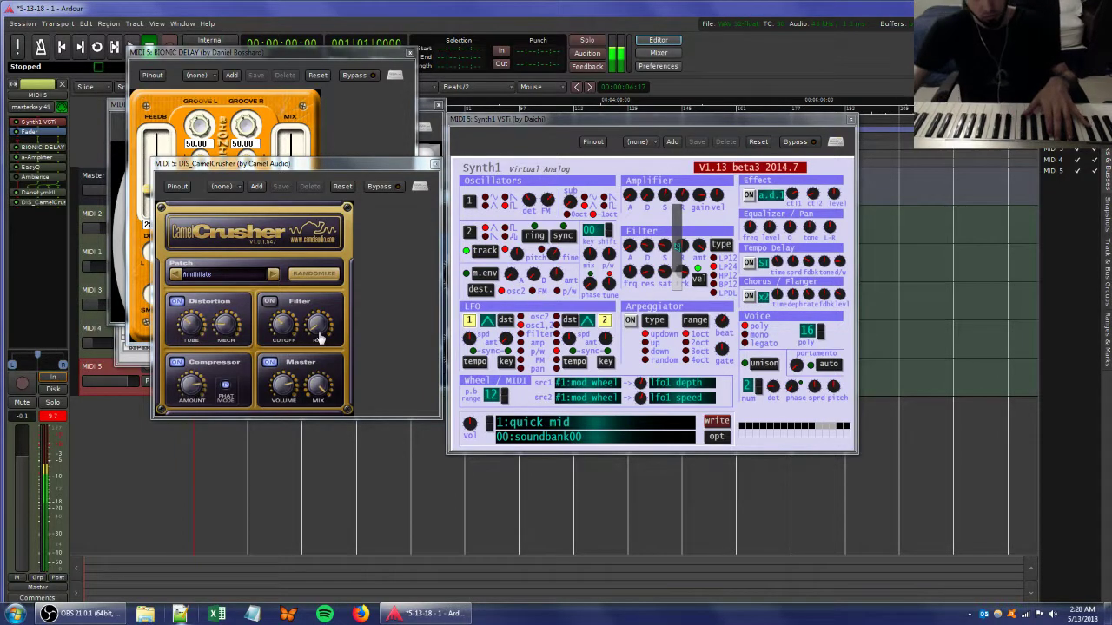
{"action": "left_click", "coordinate": [178, 365]}
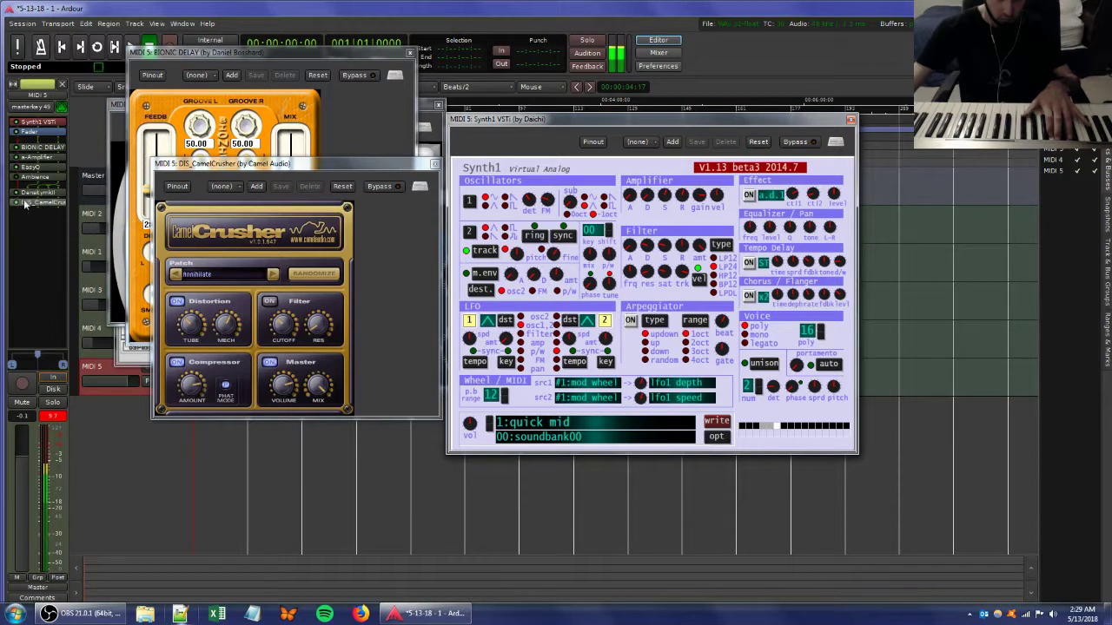
- Reorder MIDI 5's effects with DIS_CamelCrusher and EasyQ ahead of BIONIC DELAY and DensitymkII last, and toggle CamelCrusher's Phat Mode
{"action": "left_click_drag", "start_coordinate": [30, 205], "coordinate": [43, 146]}
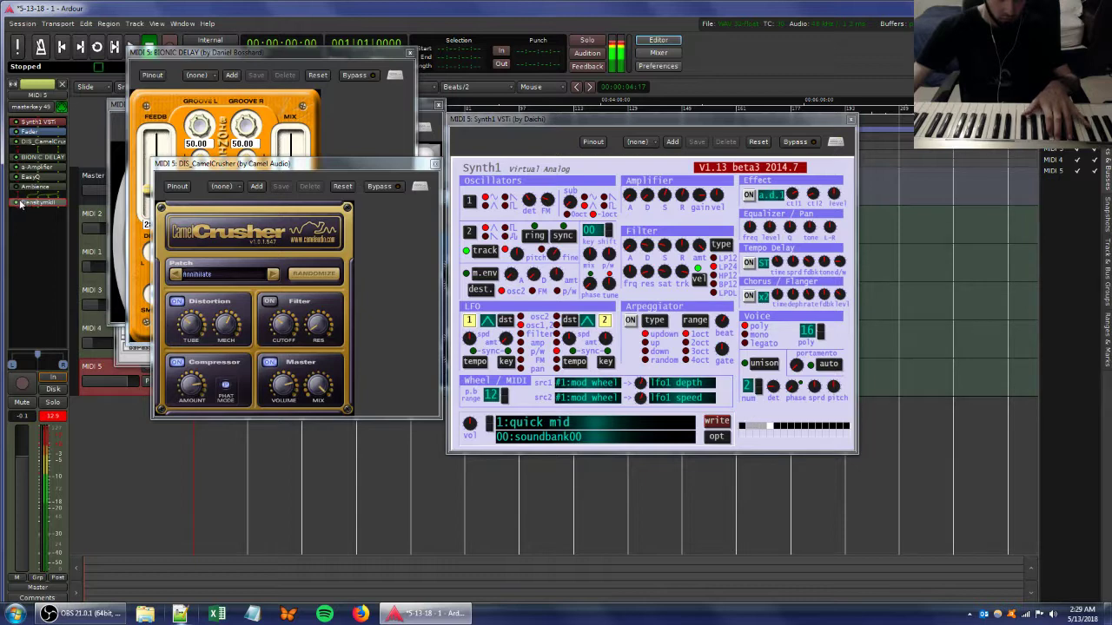
{"action": "left_click_drag", "start_coordinate": [19, 203], "coordinate": [38, 163]}
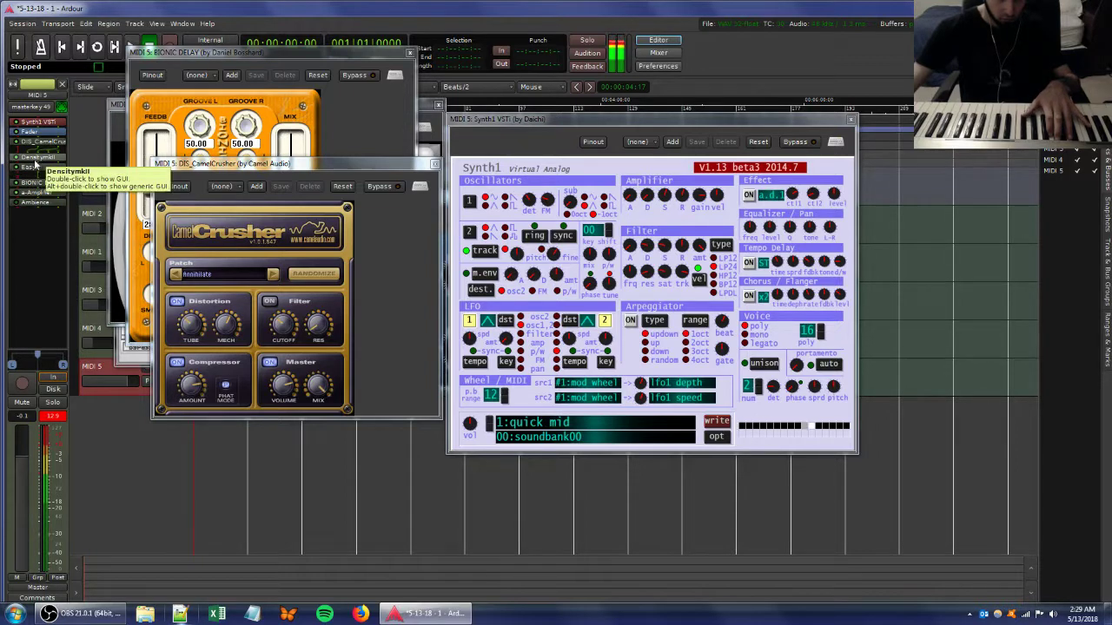
{"action": "left_click_drag", "start_coordinate": [30, 158], "coordinate": [36, 222]}
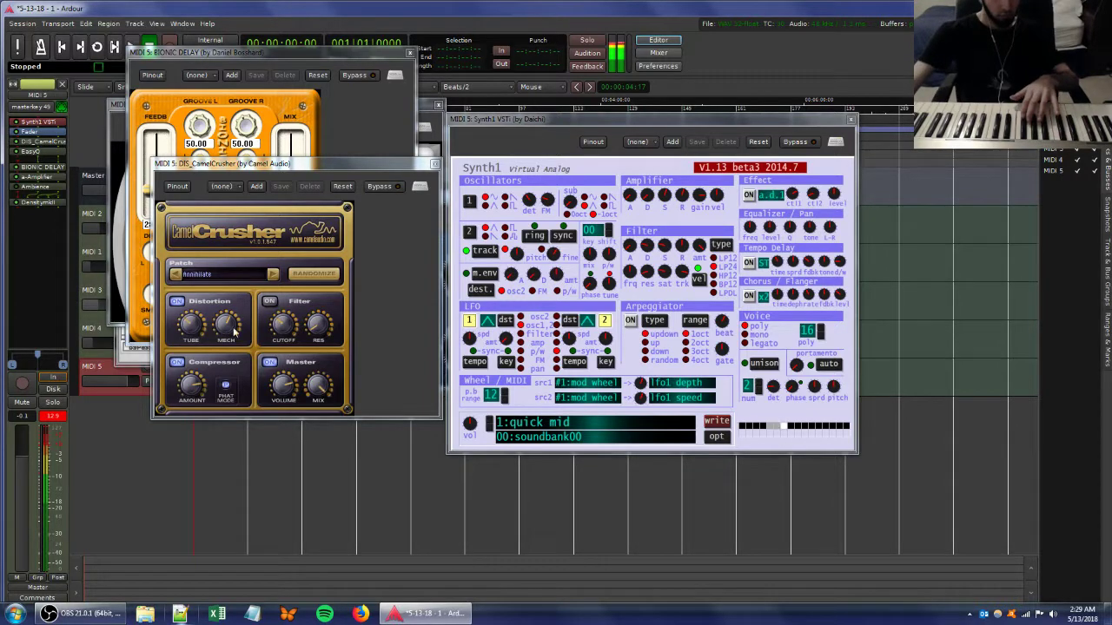
{"action": "left_click", "coordinate": [228, 396]}
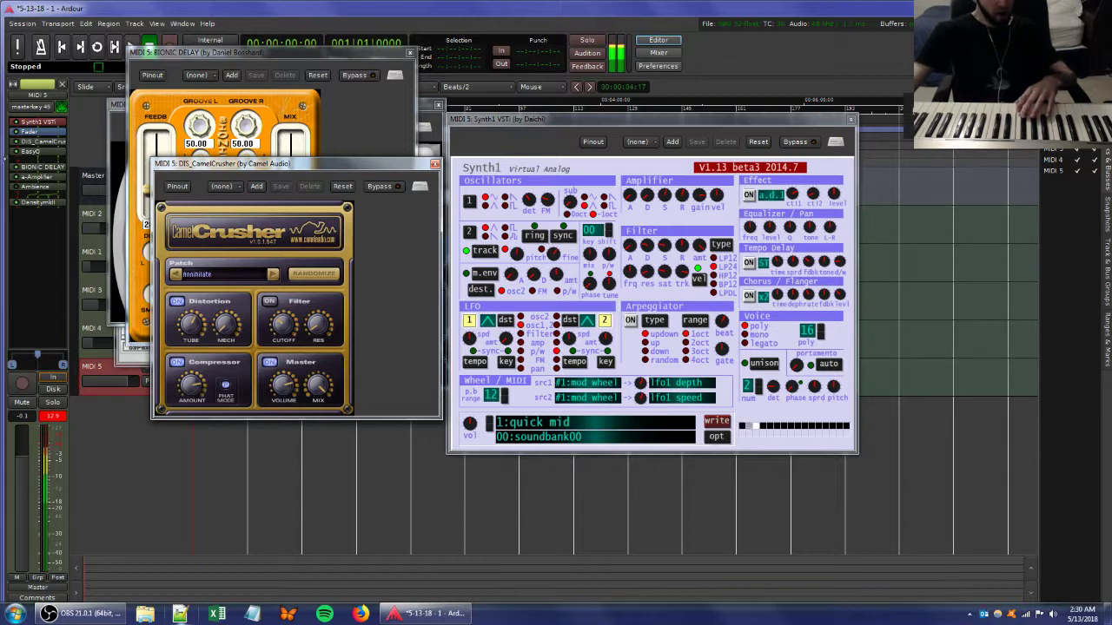
{"action": "right_click", "coordinate": [50, 232]}
{"action": "mouse_move", "coordinate": [104, 237]}
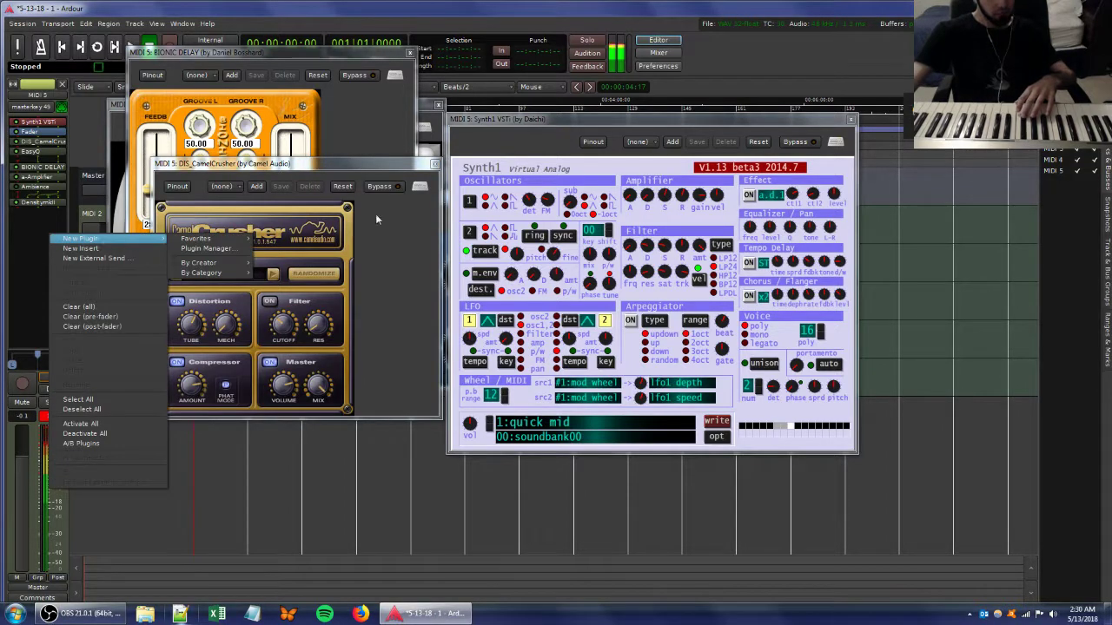
{"action": "key", "text": "Escape"}
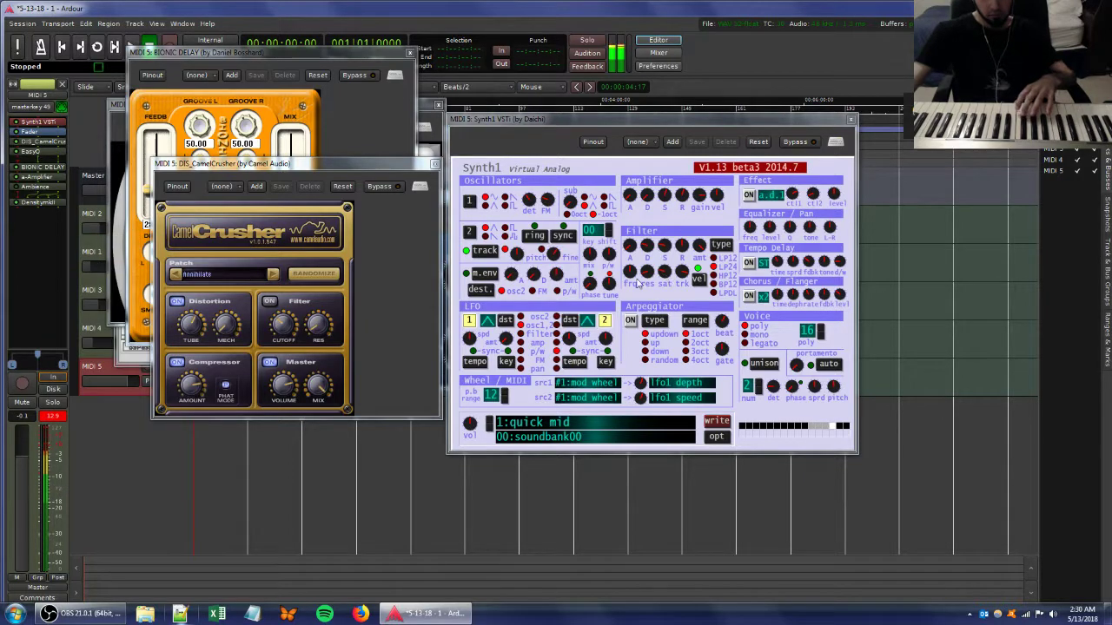
- Readjust Synth1's lower filter controls and raise the BIONIC DELAY feedback to 53.00
{"action": "mouse_move", "coordinate": [645, 272]}
{"action": "left_mouse_down"}
{"action": "mouse_move", "coordinate": [676, 286]}
{"action": "mouse_move", "coordinate": [666, 274]}
{"action": "left_mouse_up"}
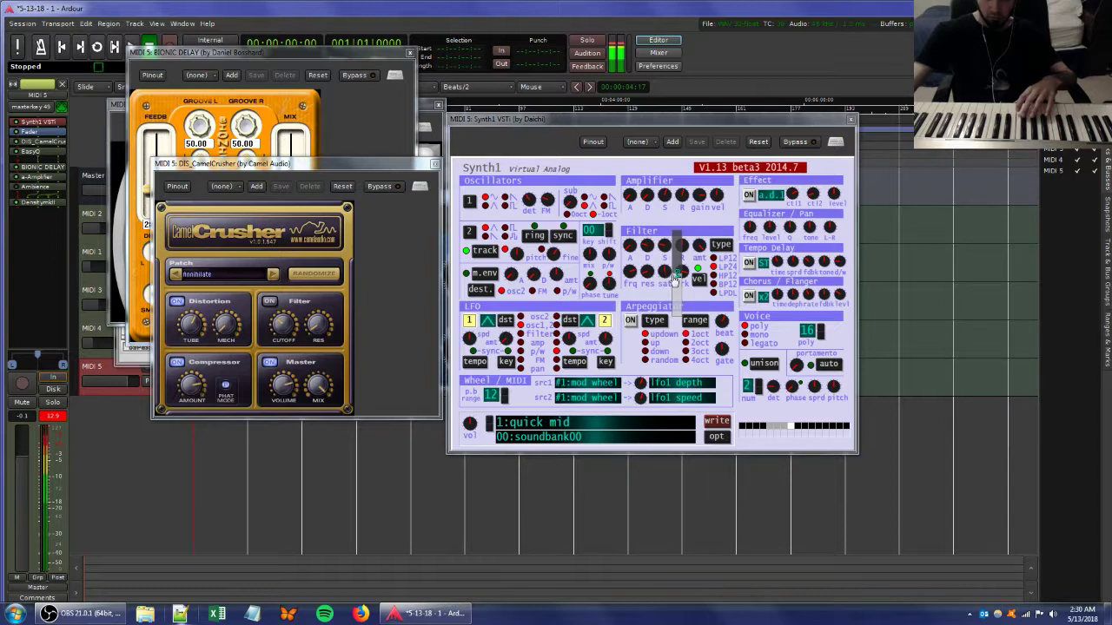
{"action": "left_click", "coordinate": [267, 57]}
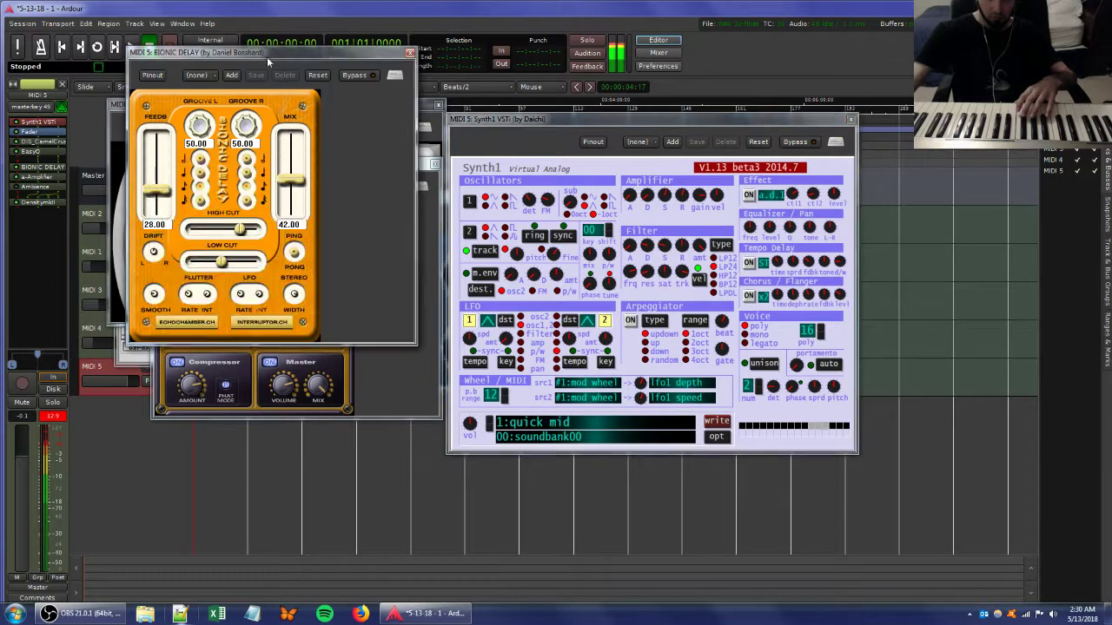
{"action": "left_click_drag", "start_coordinate": [165, 189], "coordinate": [161, 169]}
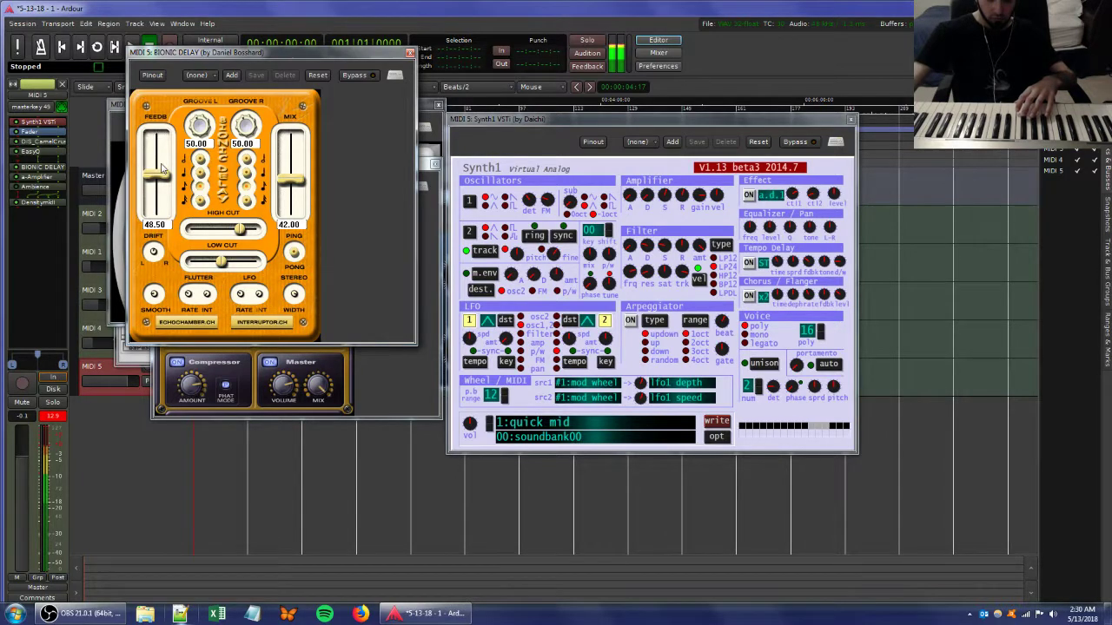
{"action": "left_click_drag", "start_coordinate": [162, 169], "coordinate": [163, 163]}
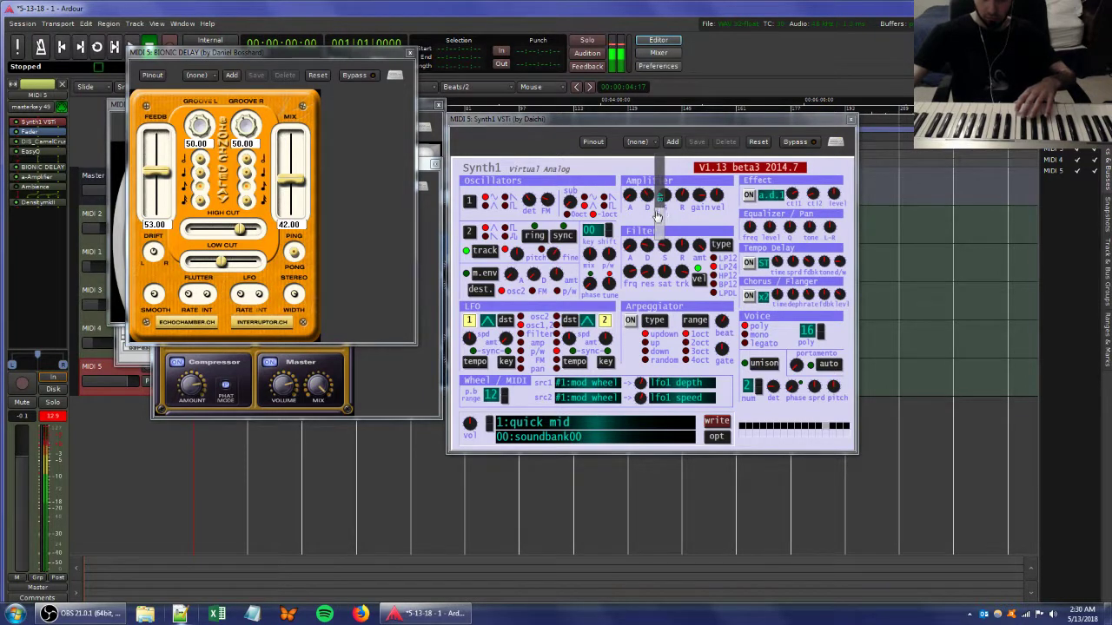
- Turn on Synth1's a.d.1 effect and adjust its second control
{"action": "left_click", "coordinate": [755, 196]}
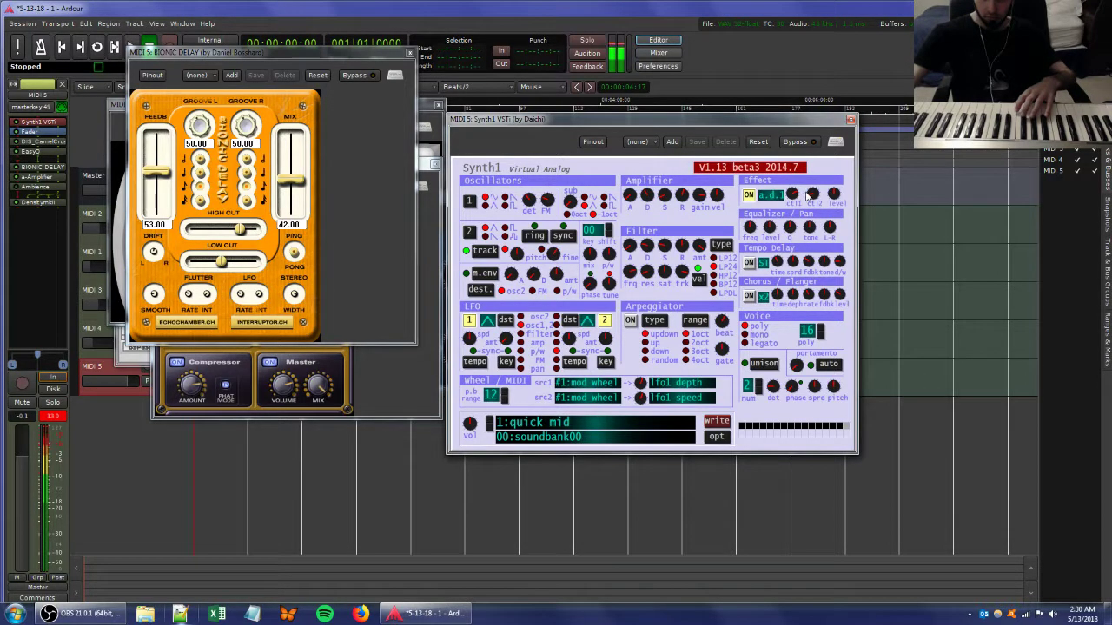
{"action": "left_click_drag", "start_coordinate": [810, 194], "coordinate": [807, 224]}
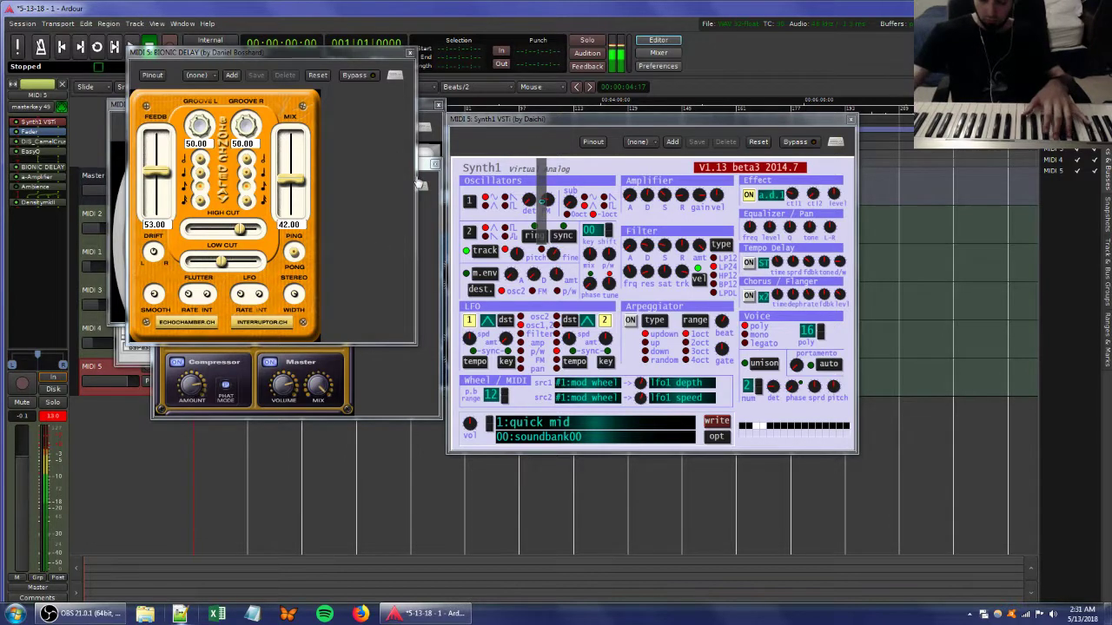
- Change oscillator 1's waveform in Synth1 and readjust the amplifier sustain and filter resonance
{"action": "left_click", "coordinate": [506, 200]}
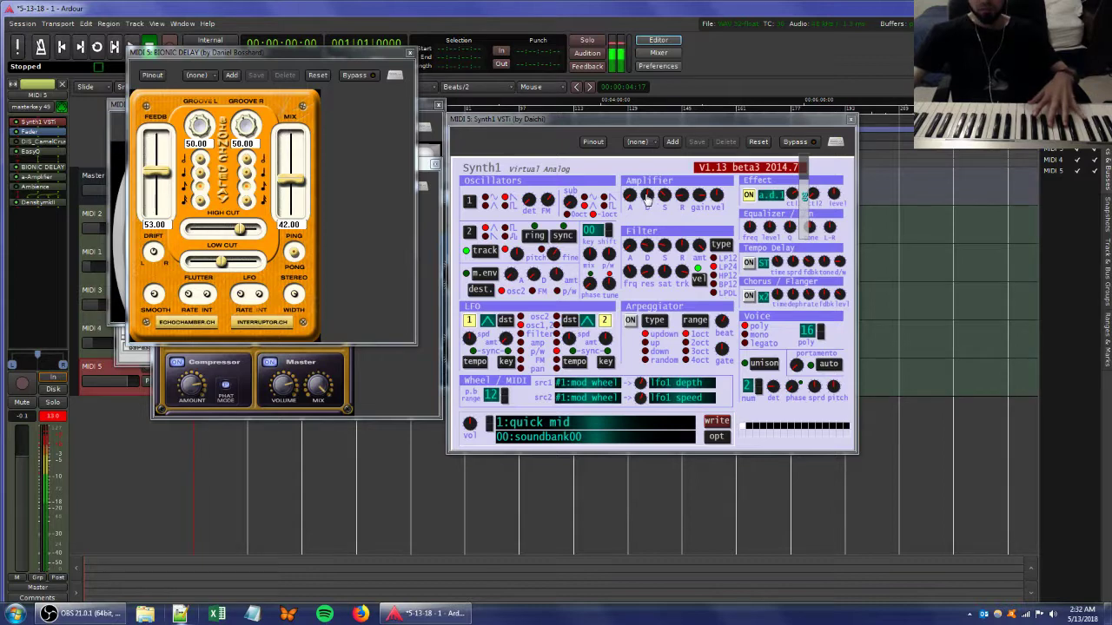
{"action": "left_click_drag", "start_coordinate": [662, 197], "coordinate": [663, 228]}
{"action": "mouse_move", "coordinate": [659, 275]}
{"action": "left_mouse_down"}
{"action": "mouse_move", "coordinate": [657, 258]}
{"action": "mouse_move", "coordinate": [642, 268]}
{"action": "left_mouse_up"}
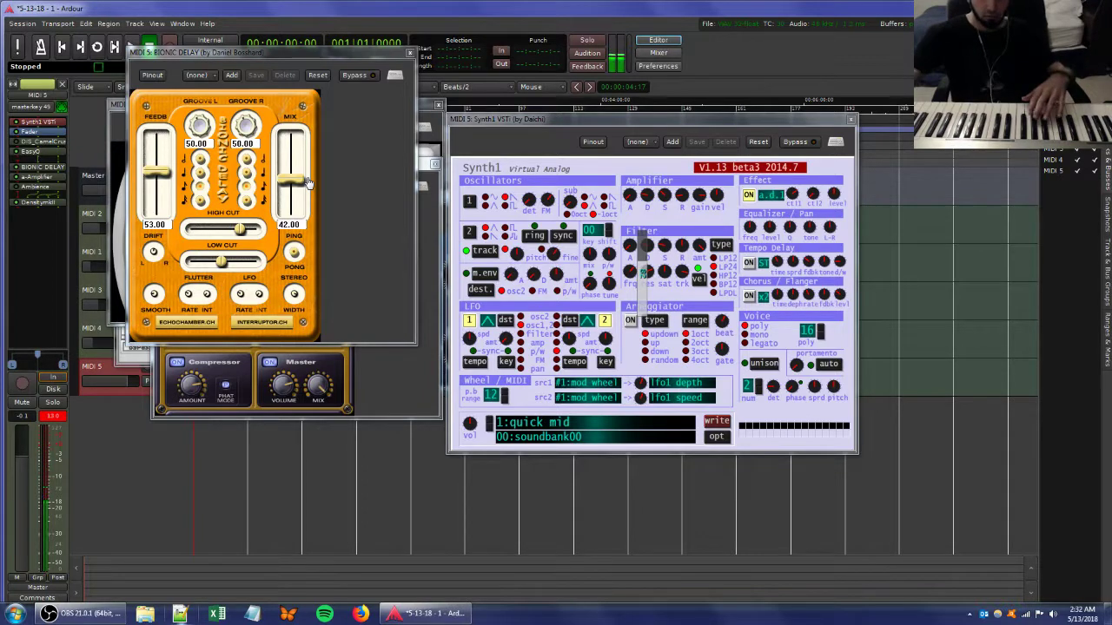
- Set the BIONIC DELAY mix to 0.000 and rearrange the plugin windows to reveal Ambience and a-Amplifier
{"action": "left_click", "coordinate": [139, 8]}
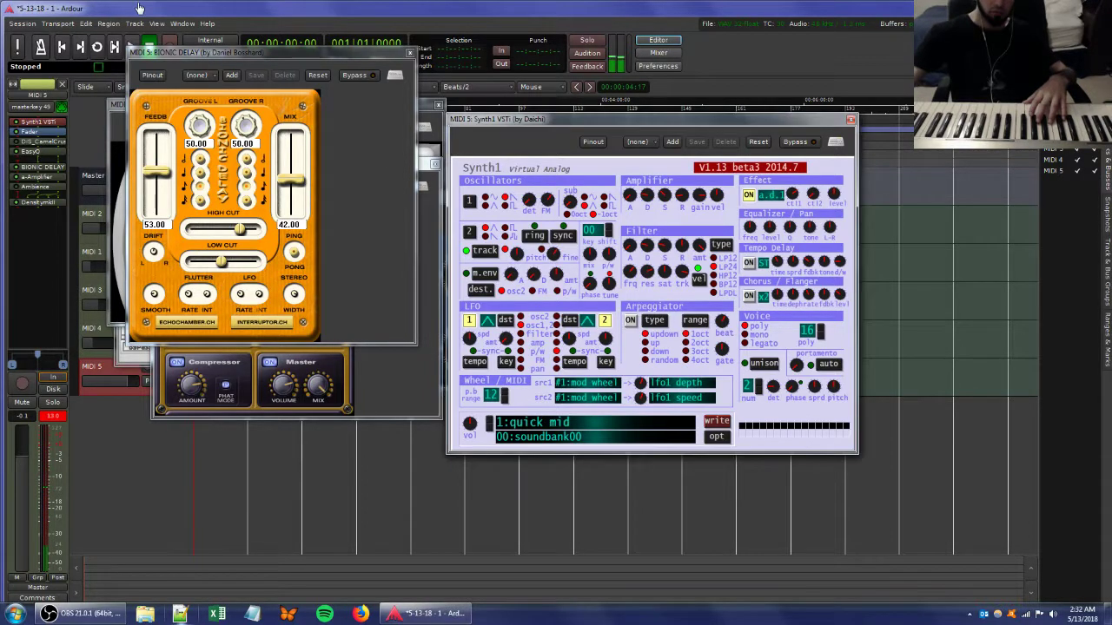
{"action": "left_click_drag", "start_coordinate": [149, 54], "coordinate": [329, 136]}
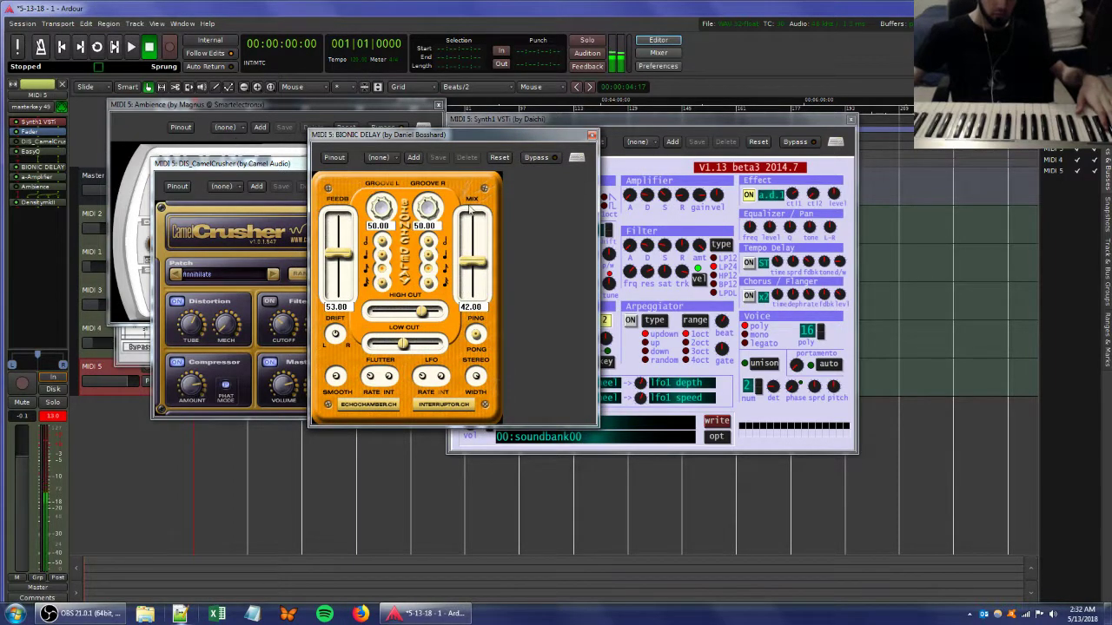
{"action": "left_click_drag", "start_coordinate": [470, 261], "coordinate": [473, 302]}
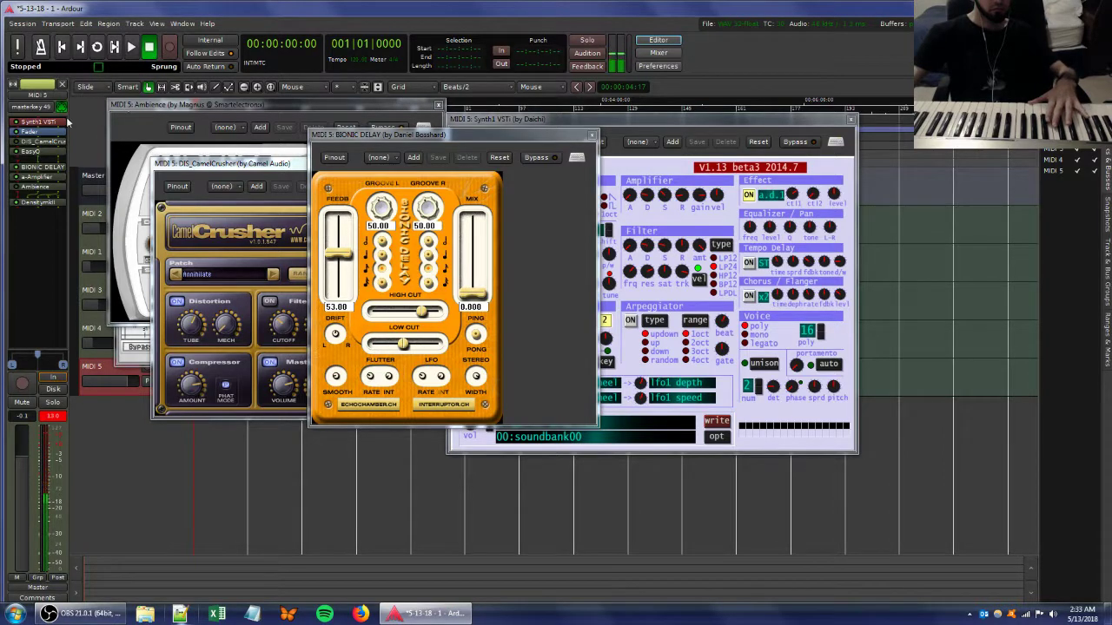
{"action": "left_click_drag", "start_coordinate": [154, 105], "coordinate": [561, 141]}
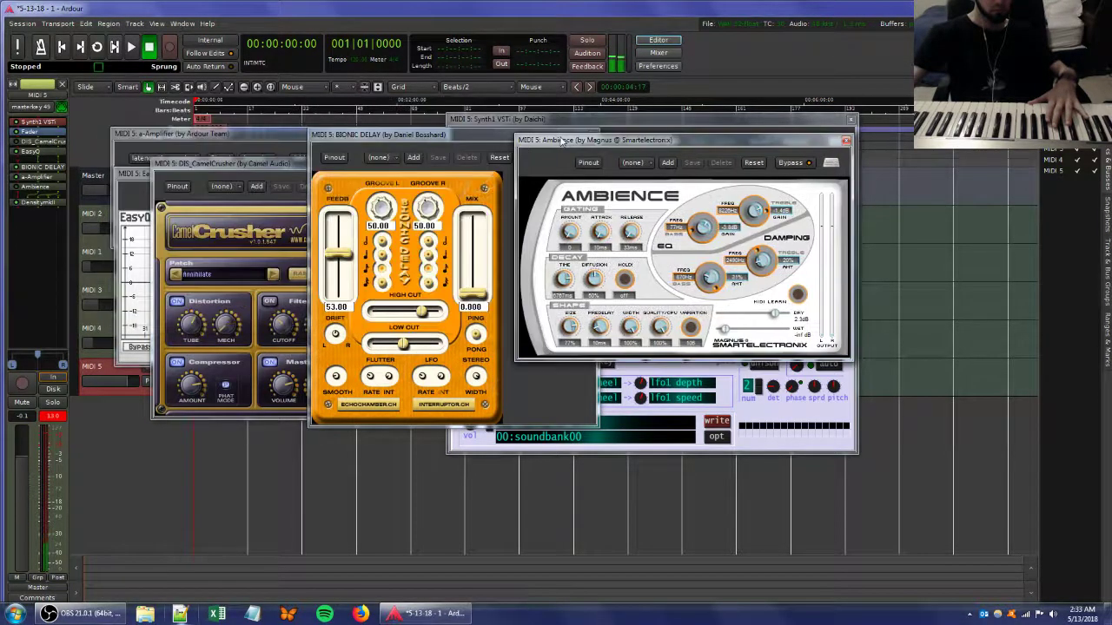
{"action": "left_click", "coordinate": [187, 135]}
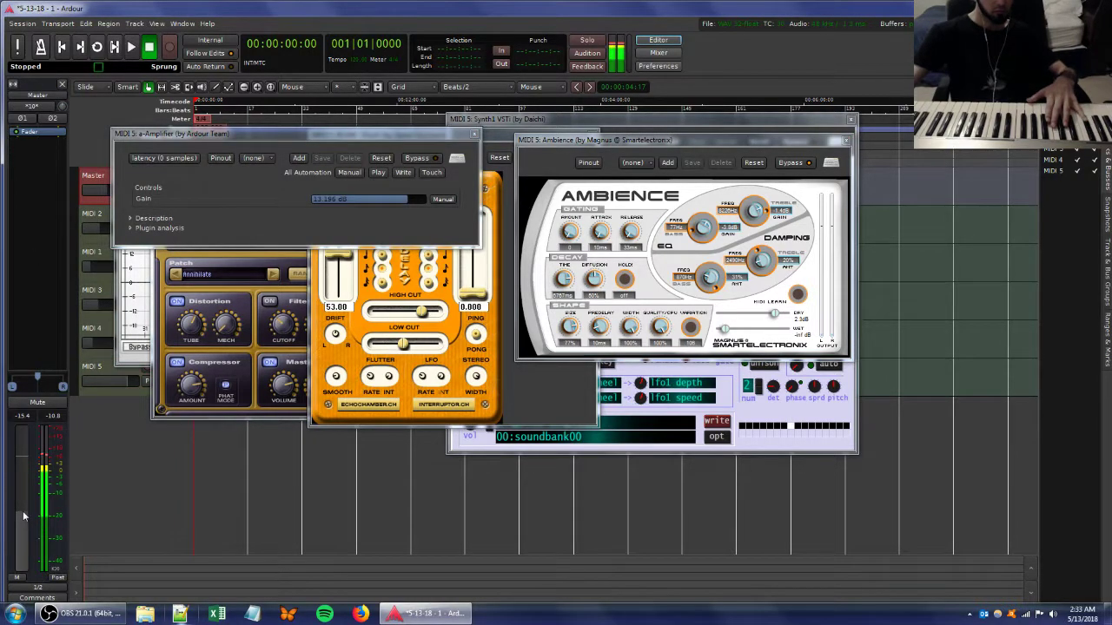
- Pull the Master fader down to -inf and switch to OBS
{"action": "left_click_drag", "start_coordinate": [24, 516], "coordinate": [26, 573]}
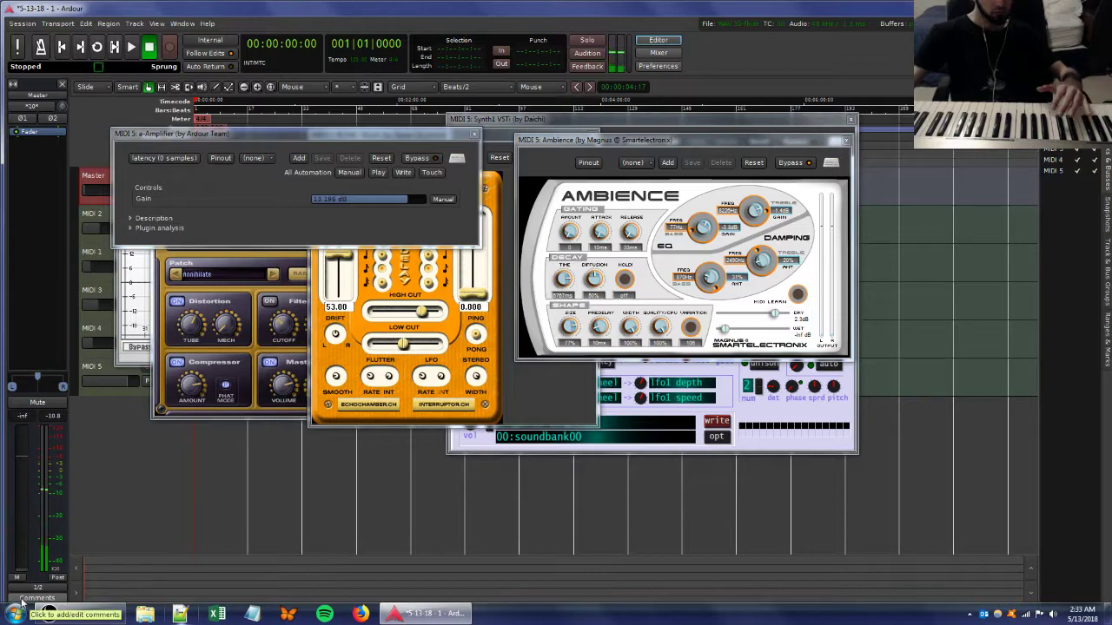
{"action": "left_click", "coordinate": [85, 613]}
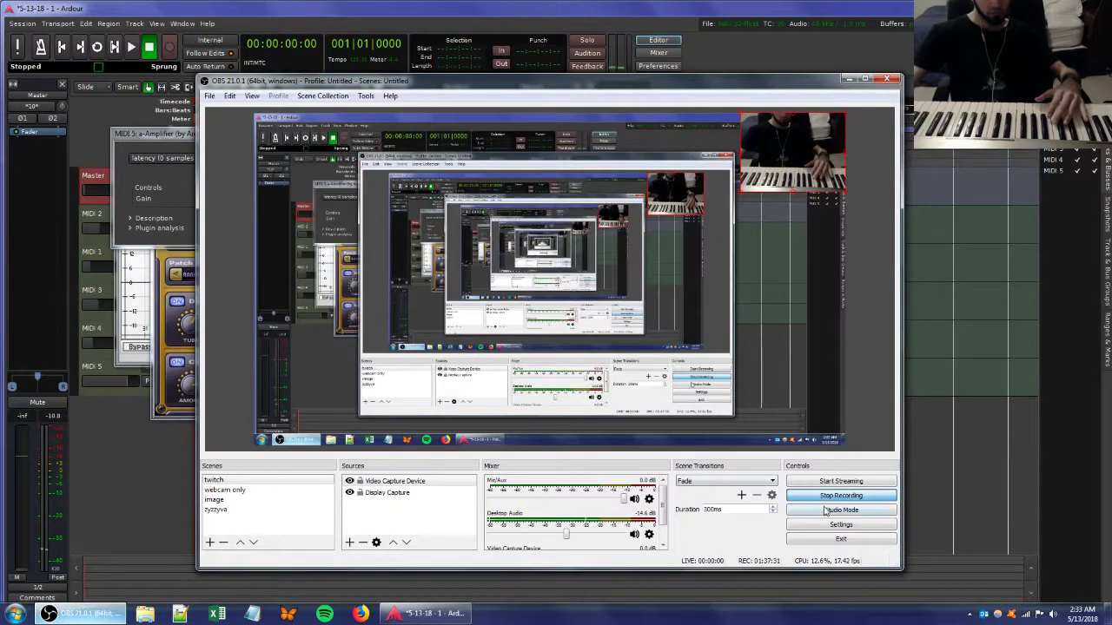